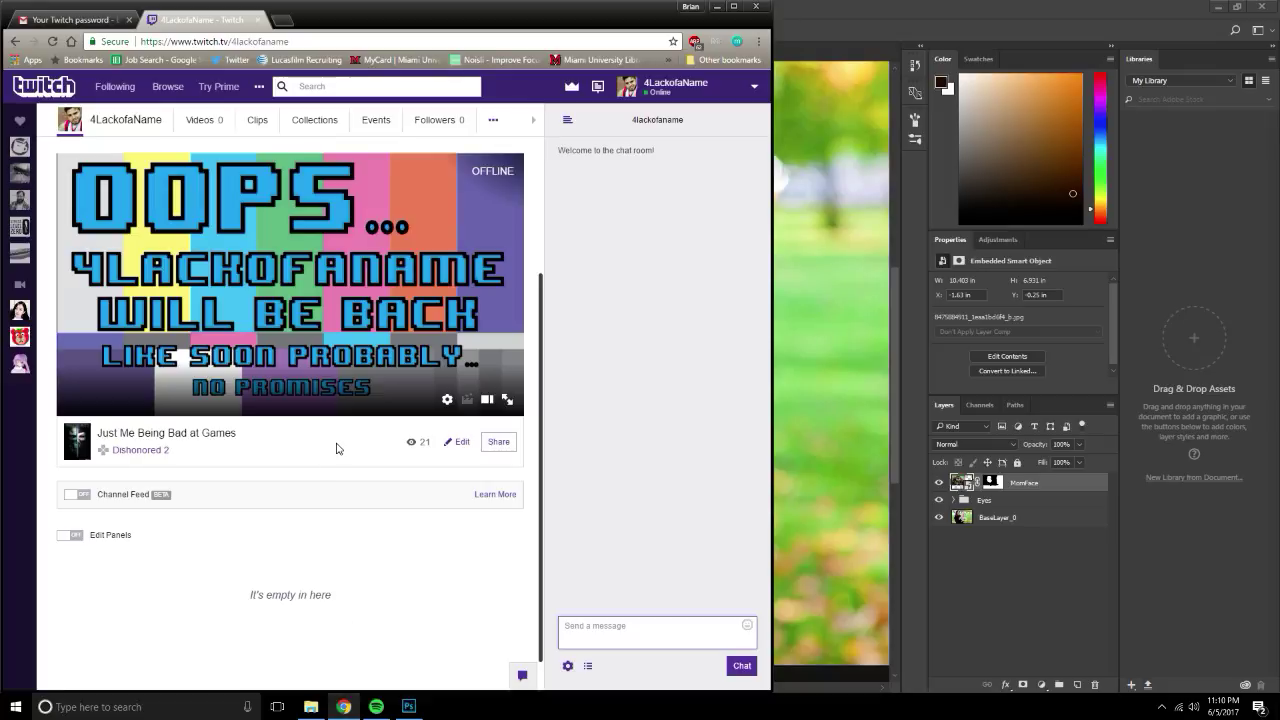
# Browse the channel's main page, its video list and the Desktop directory page in the browser.
pyautogui.click(82, 124)
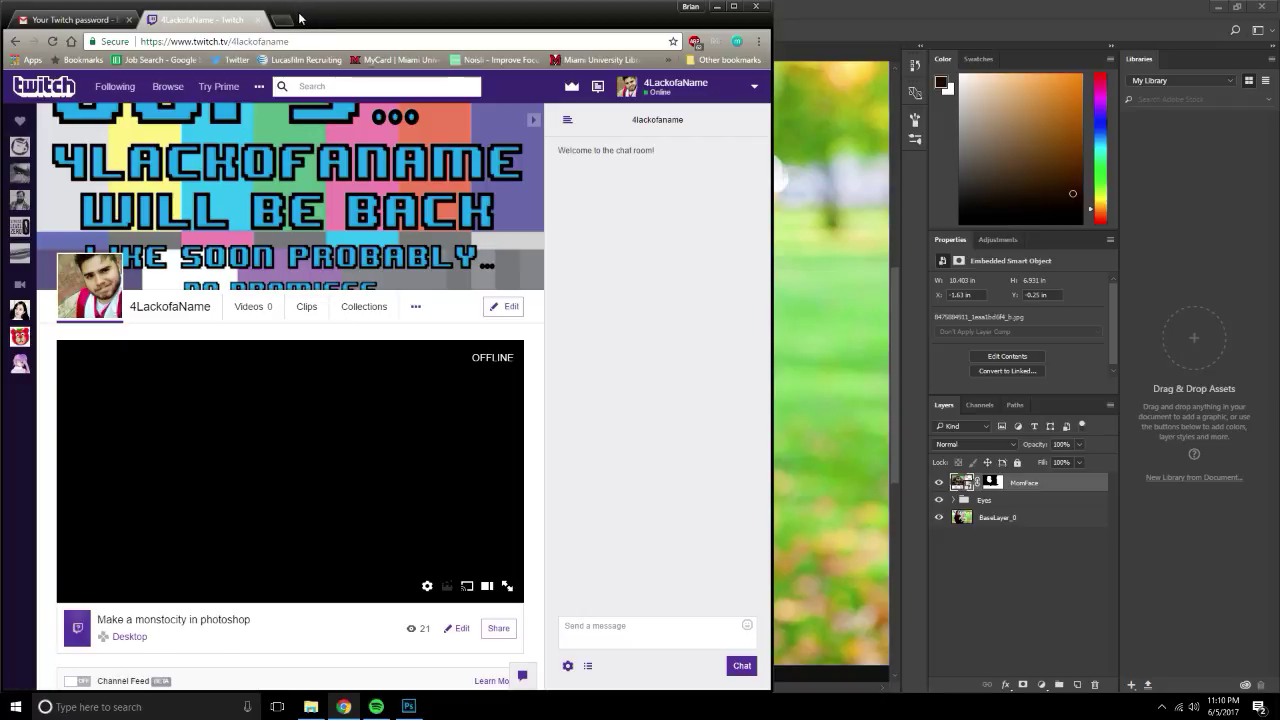
pyautogui.scroll(-1, 460, 425)
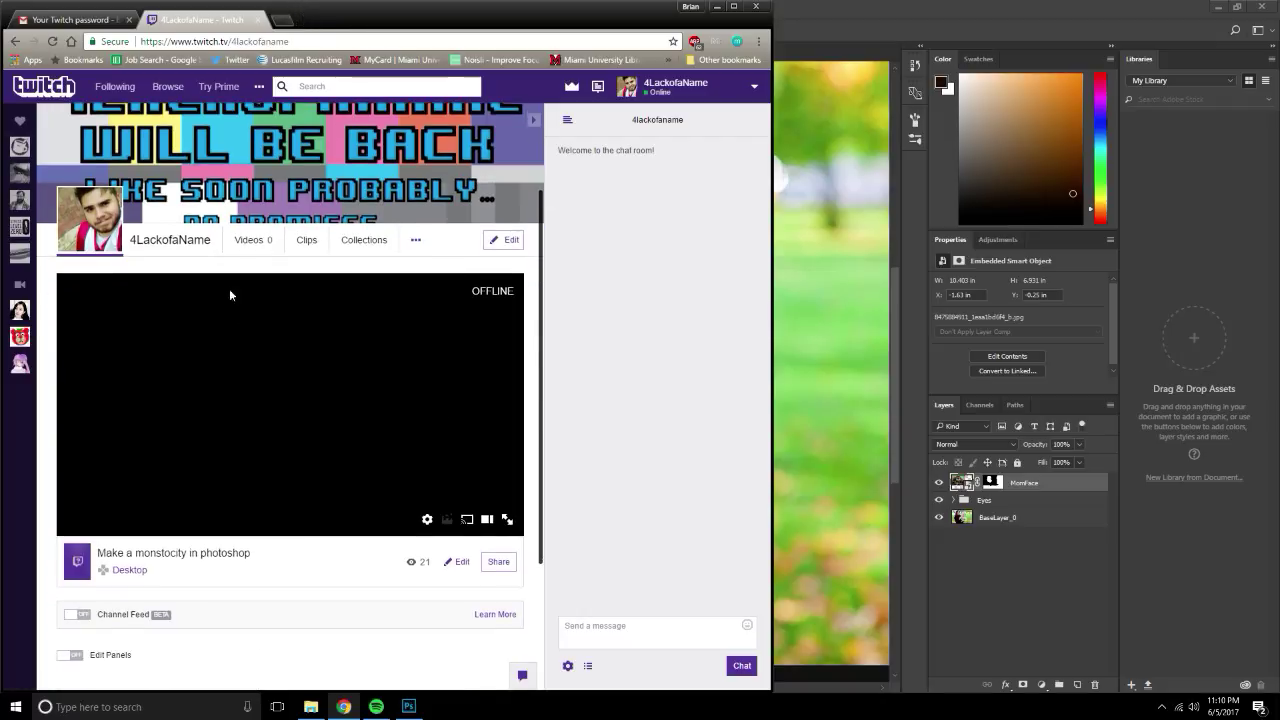
pyautogui.click(250, 249)
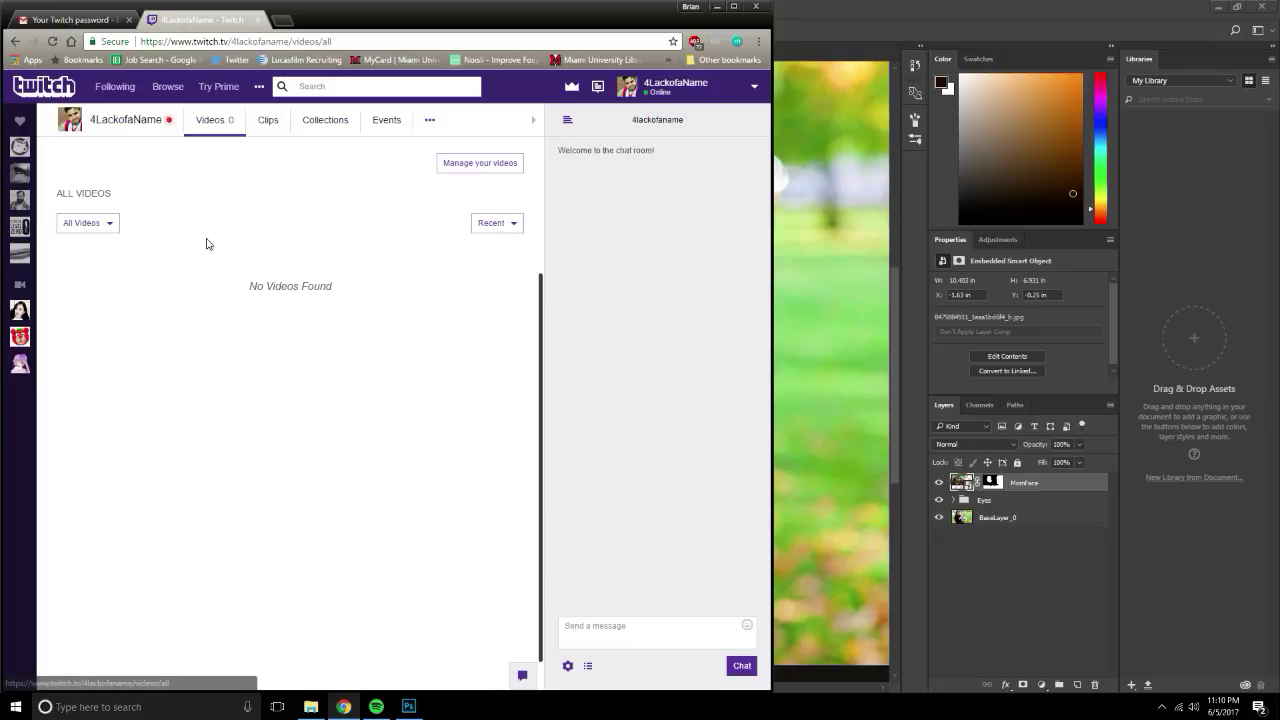
pyautogui.click(160, 128)
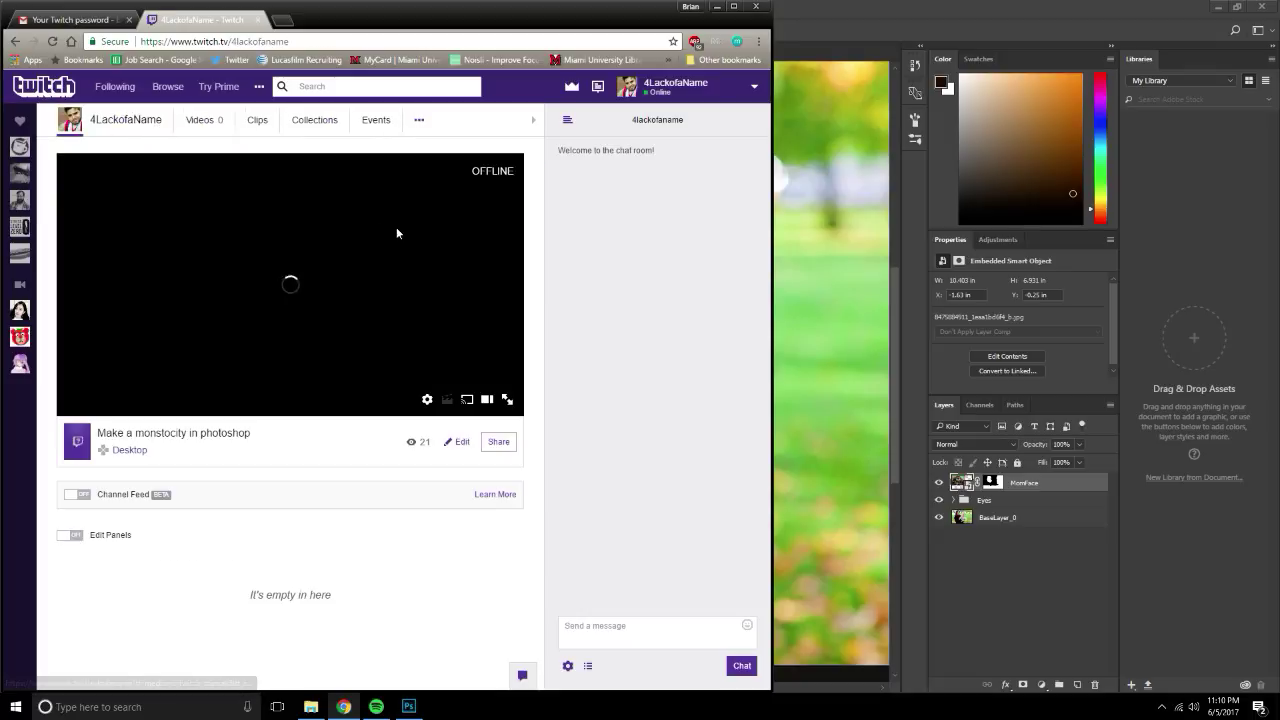
pyautogui.scroll(-1, 447, 350)
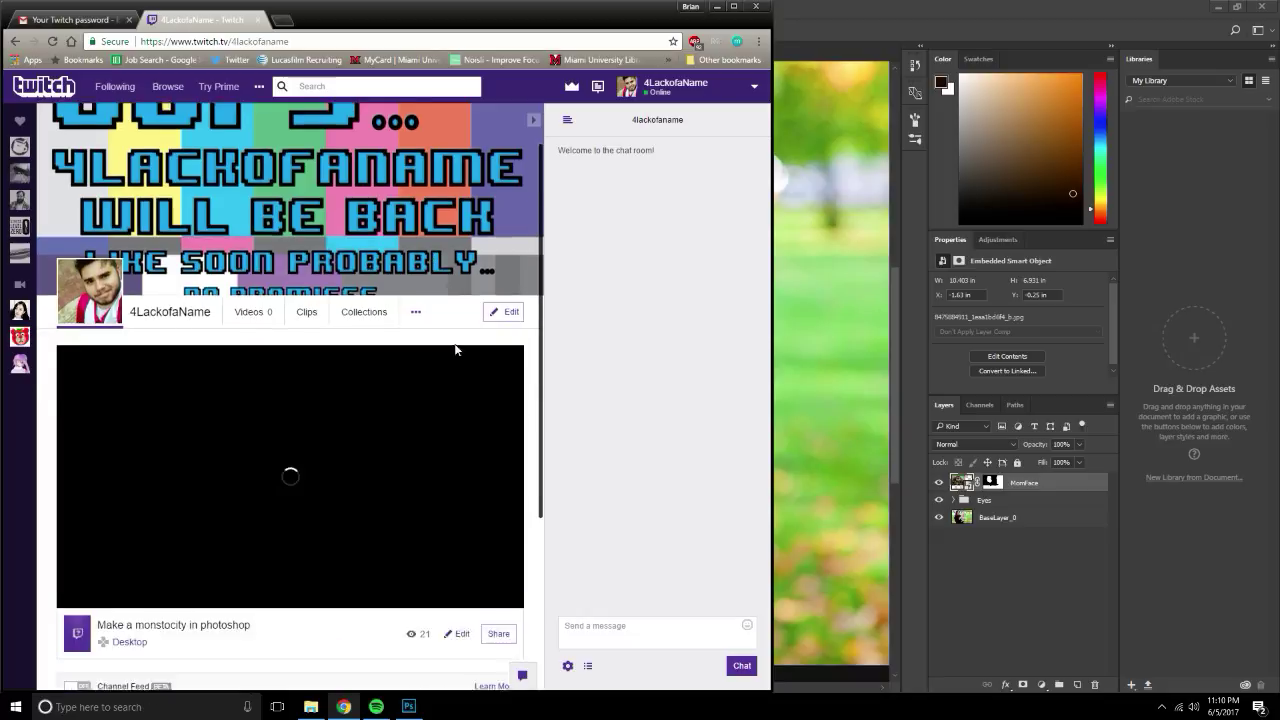
pyautogui.click(801, 8)
pyautogui.click(337, 710)
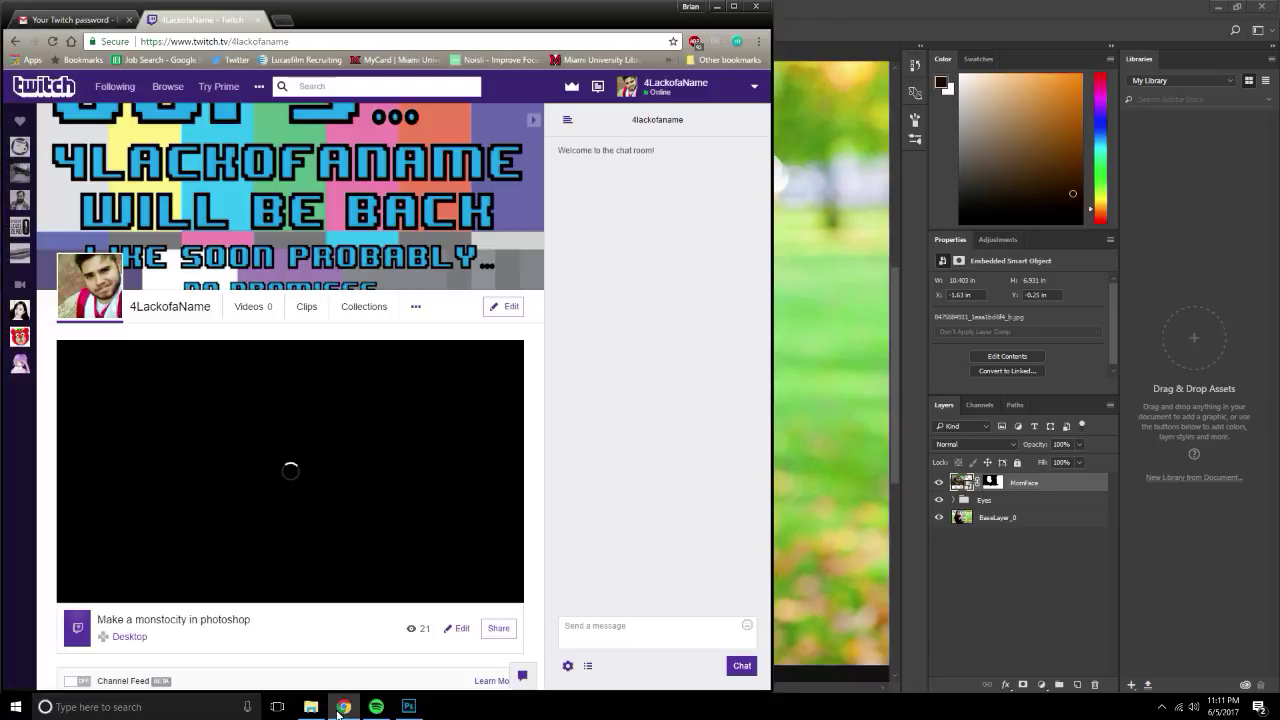
pyautogui.scroll(-1, 379, 418)
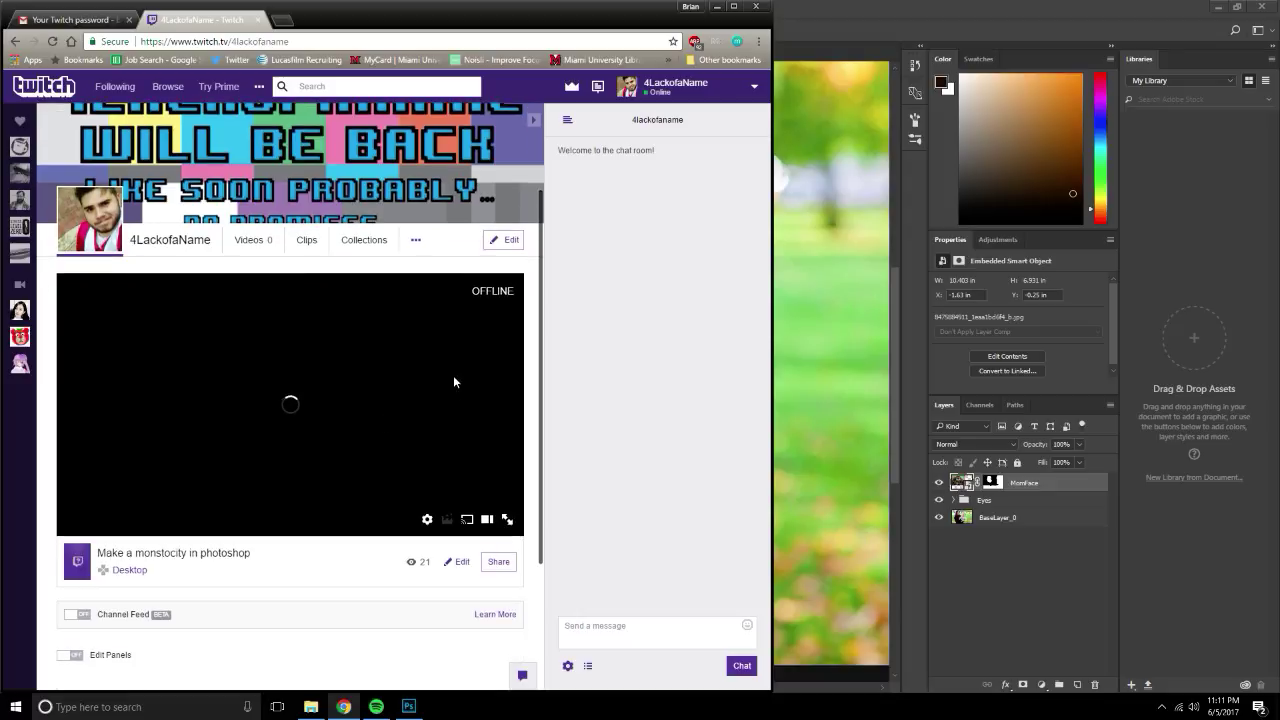
pyautogui.scroll(2, 453, 375)
pyautogui.scroll(-1, 364, 314)
pyautogui.scroll(-3, 354, 362)
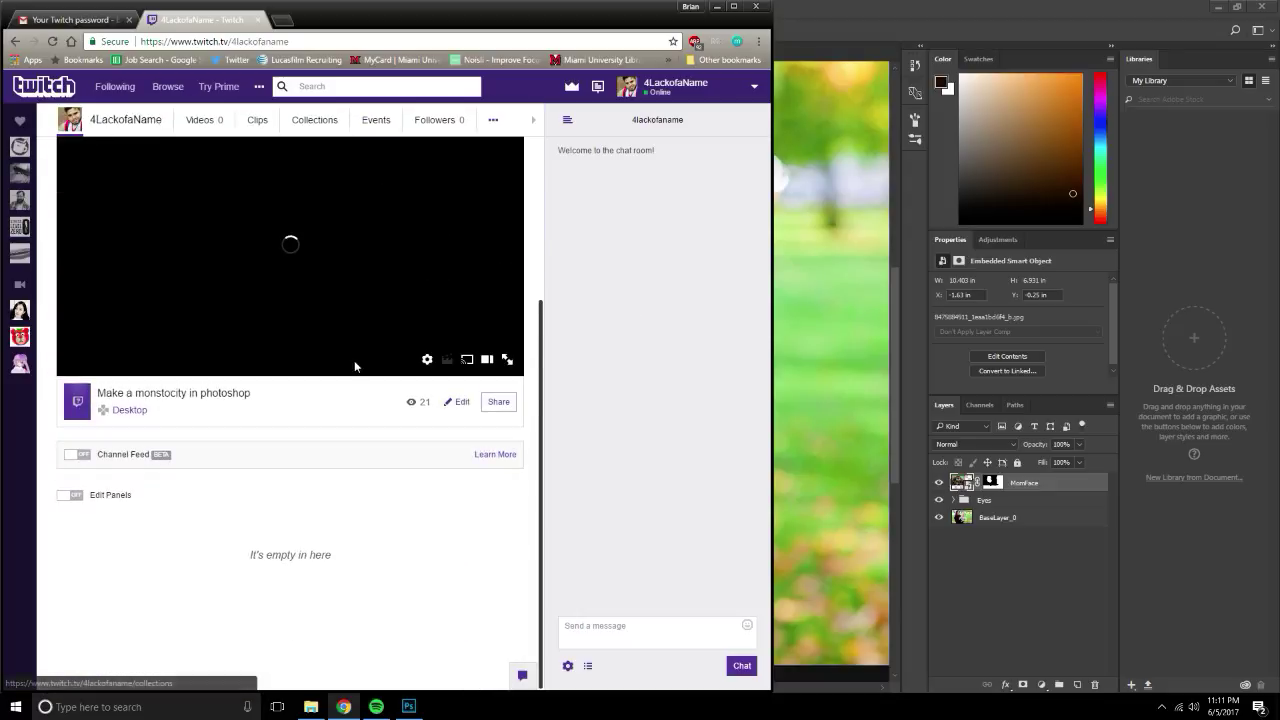
pyautogui.scroll(4, 354, 362)
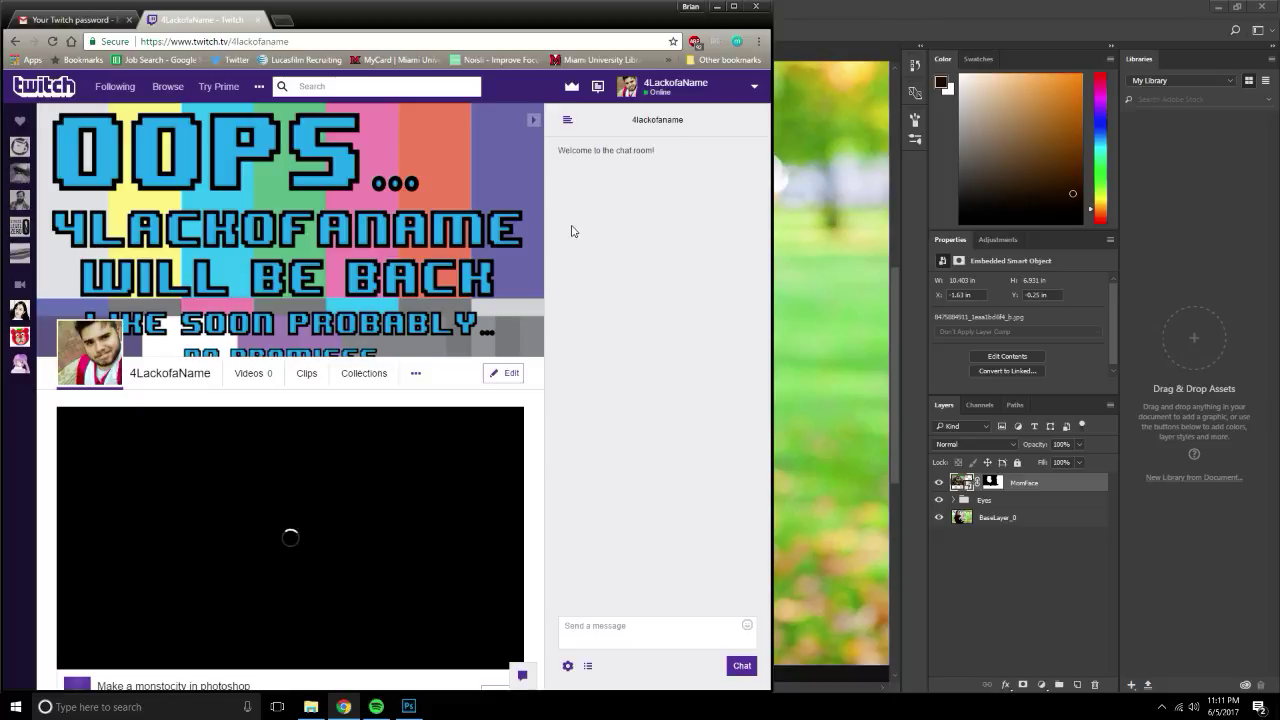
pyautogui.scroll(-3, 508, 356)
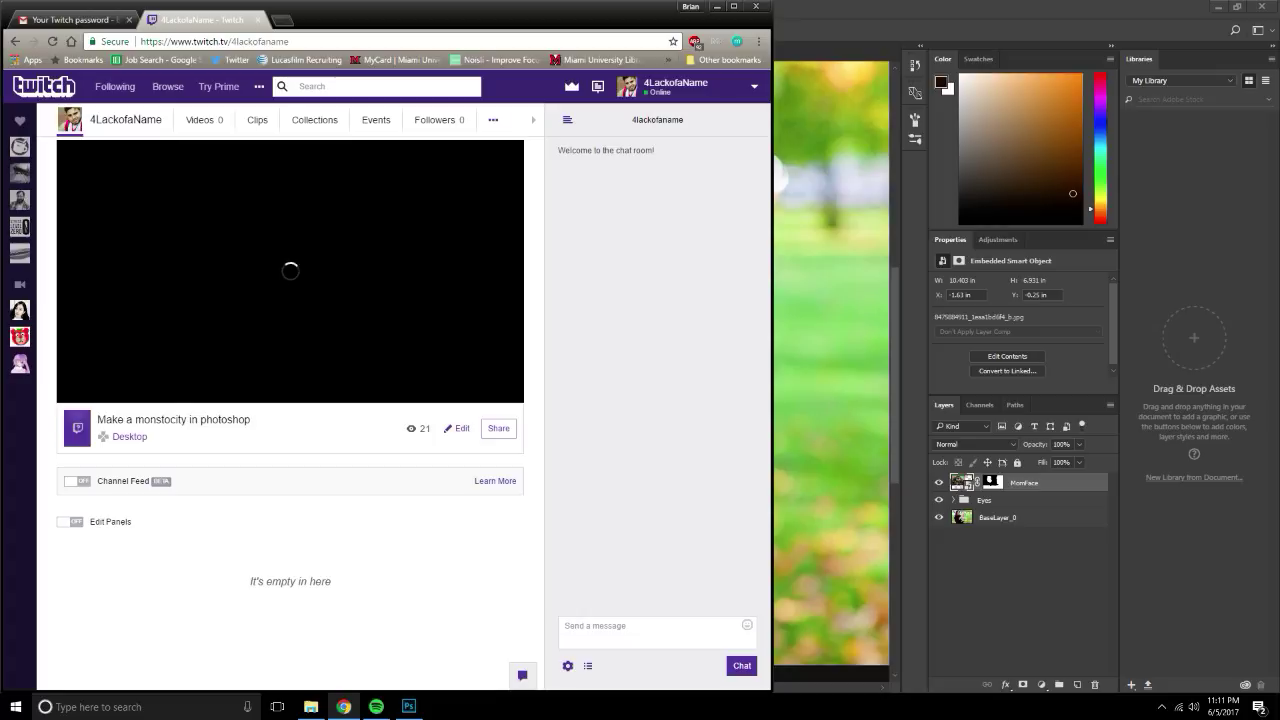
pyautogui.click(133, 437)
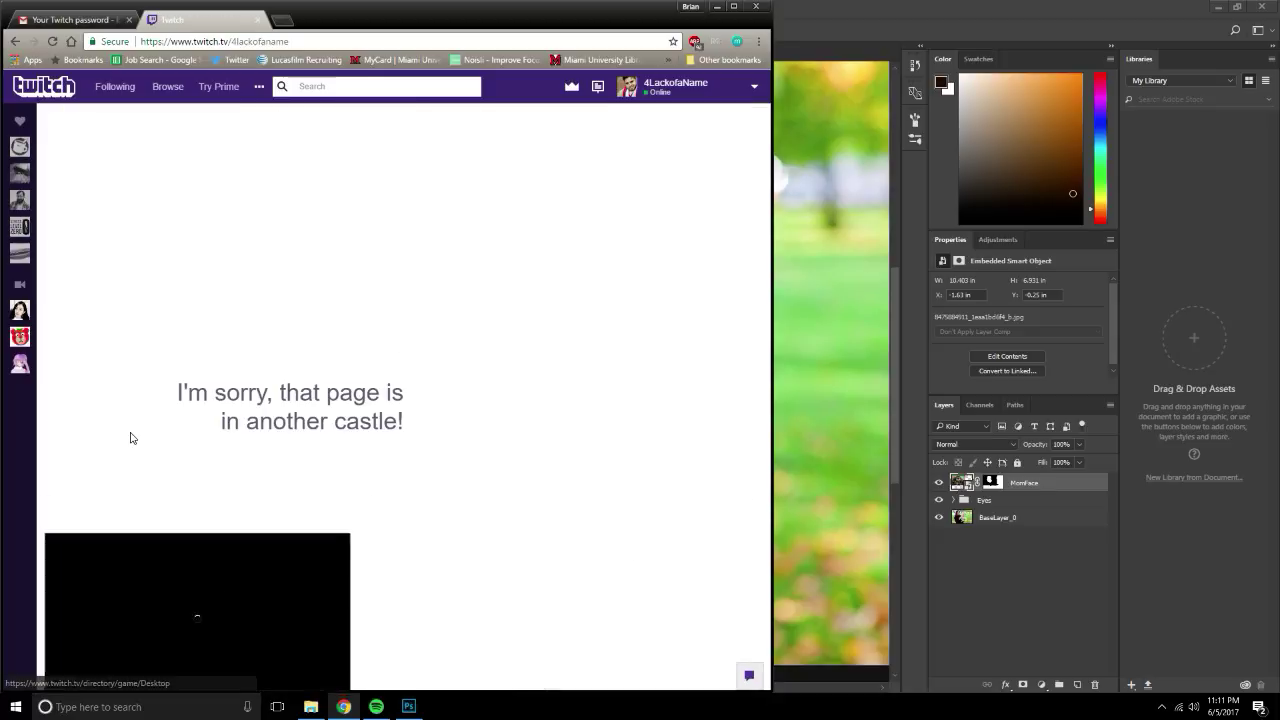
pyautogui.moveTo(129, 630)
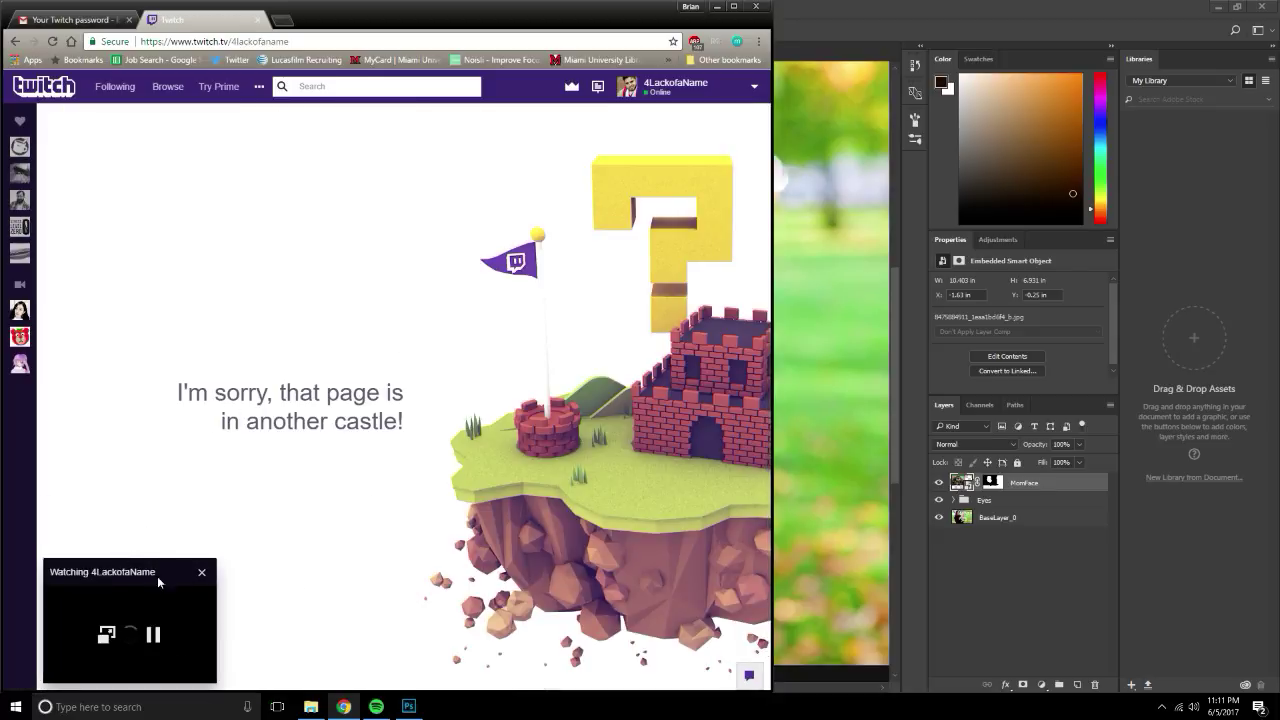
pyautogui.click(107, 635)
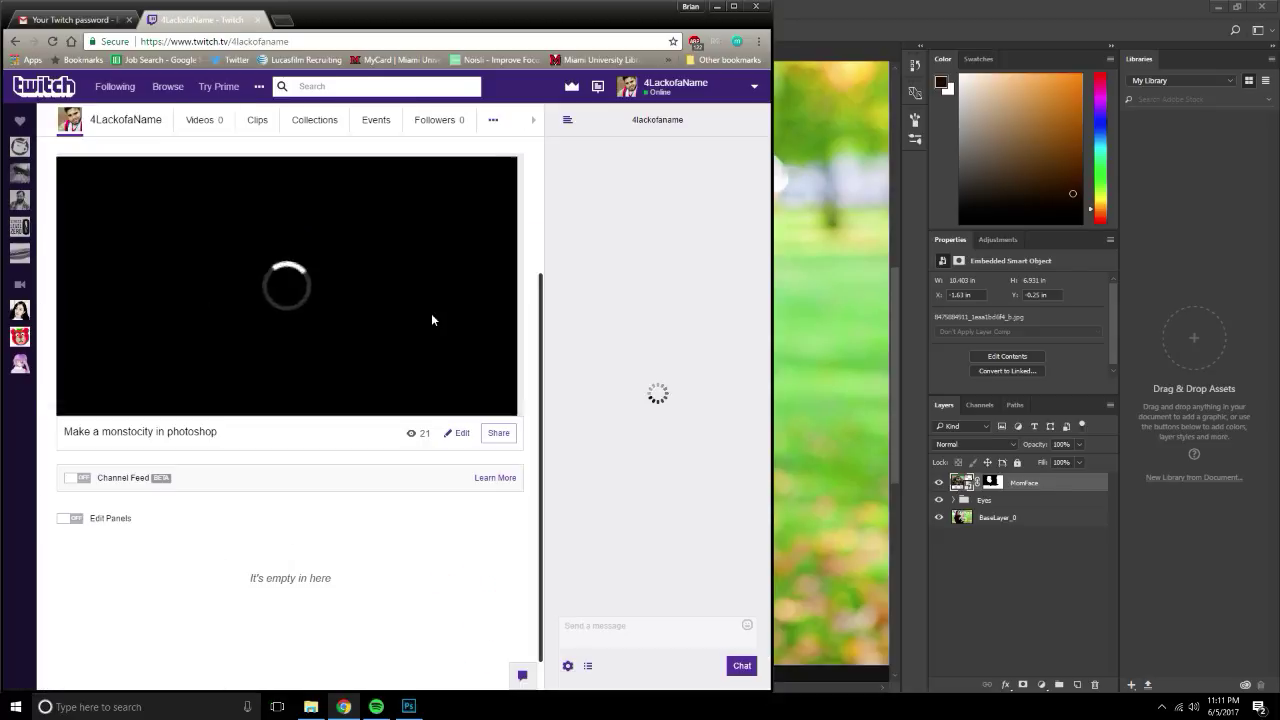
# Set the stream's broadcast game to Photoshop in the broadcast settings.
pyautogui.click(460, 436)
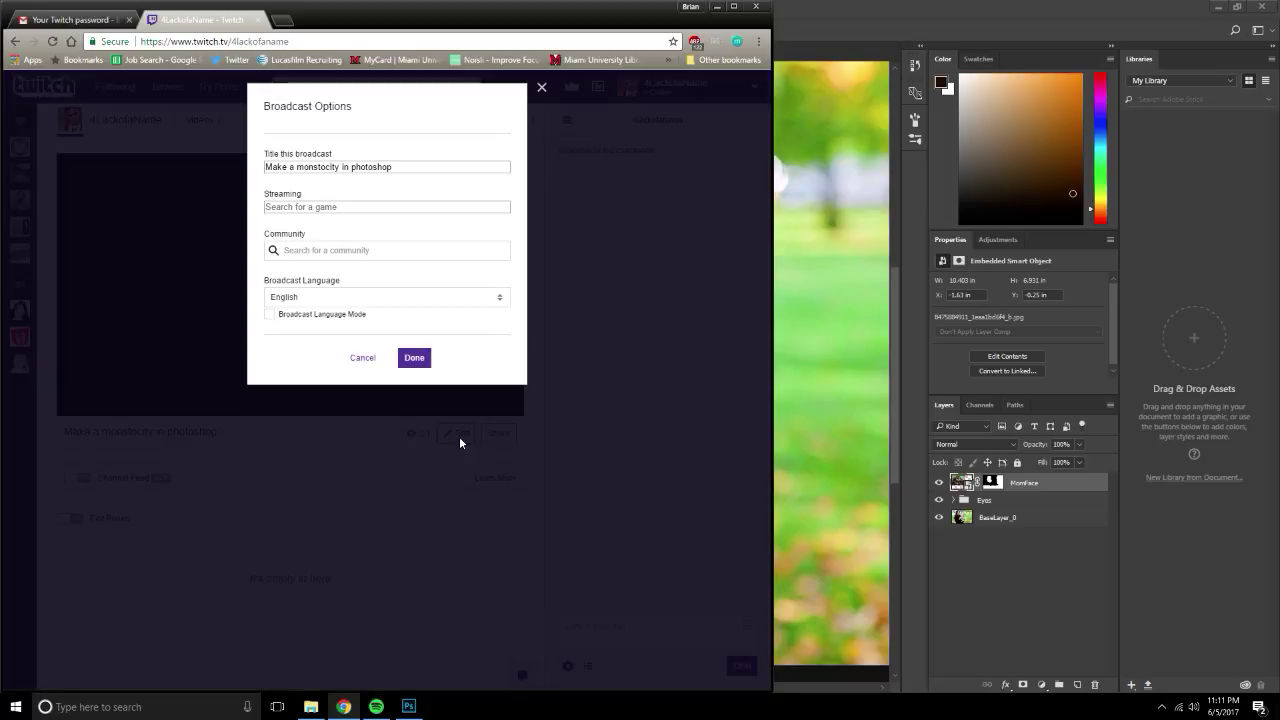
pyautogui.click(323, 209)
pyautogui.write('pho')
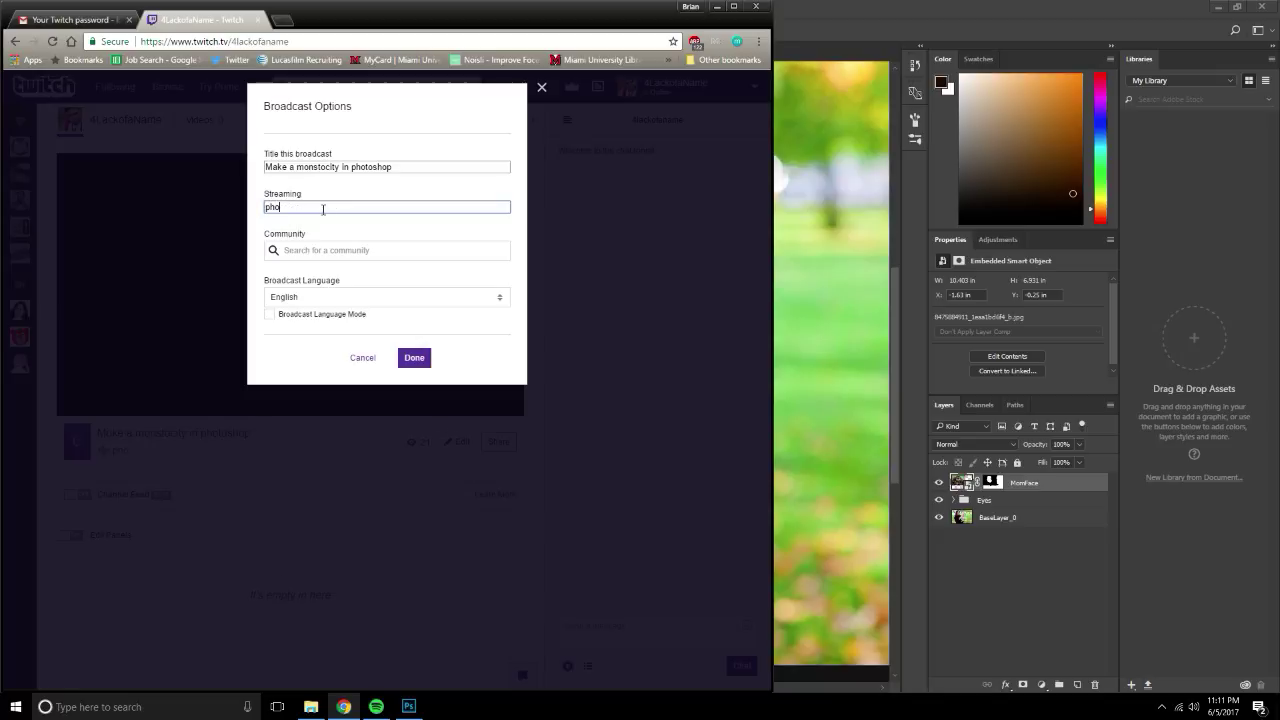
pyautogui.write('to')
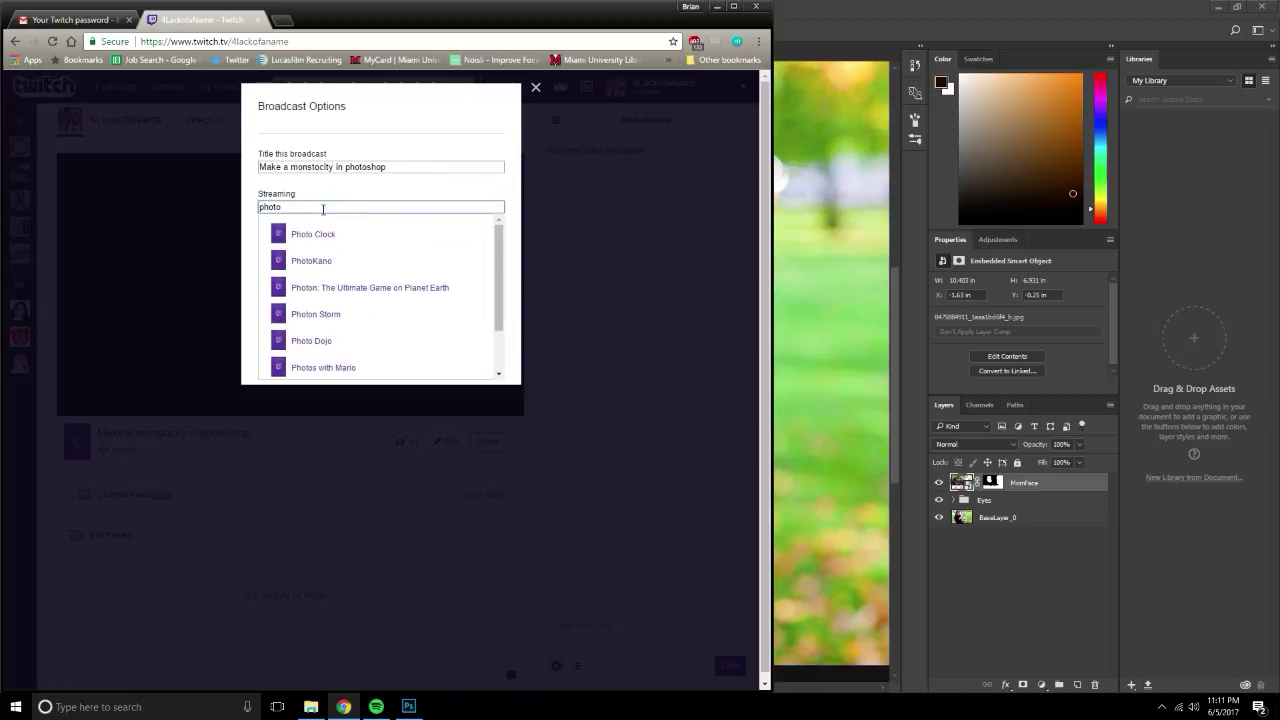
pyautogui.write('shop')
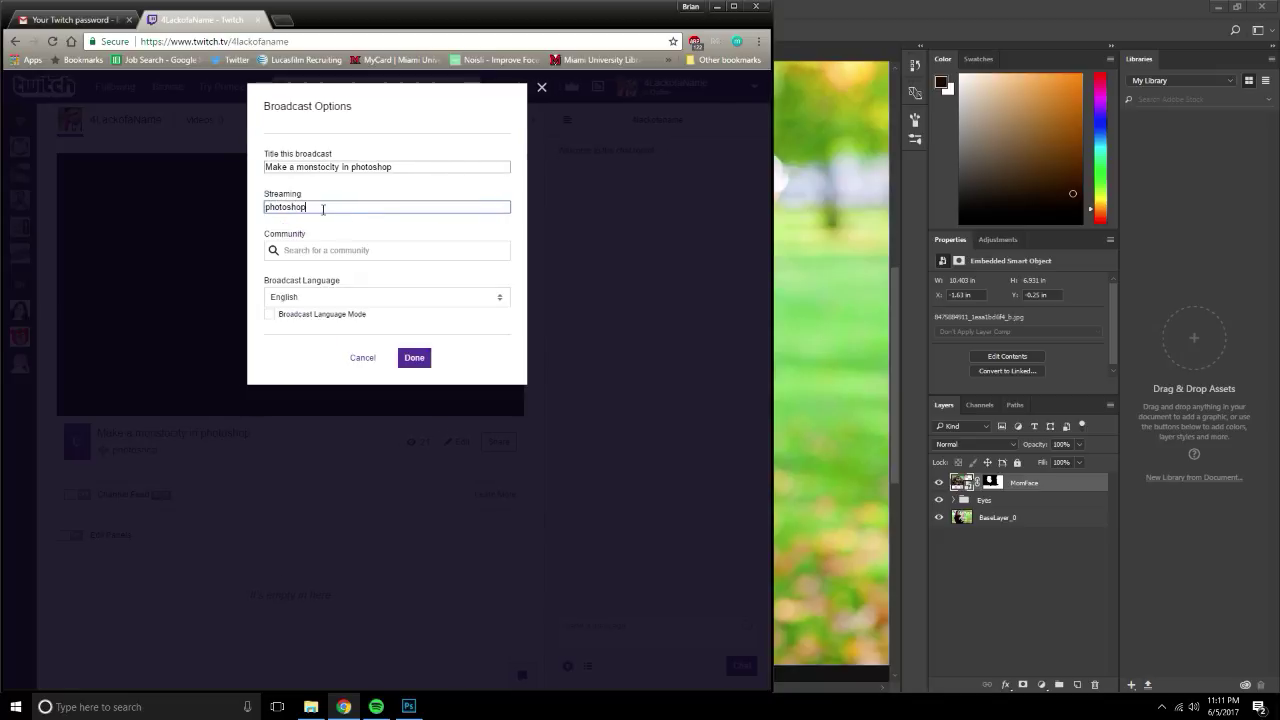
pyautogui.click(425, 353)
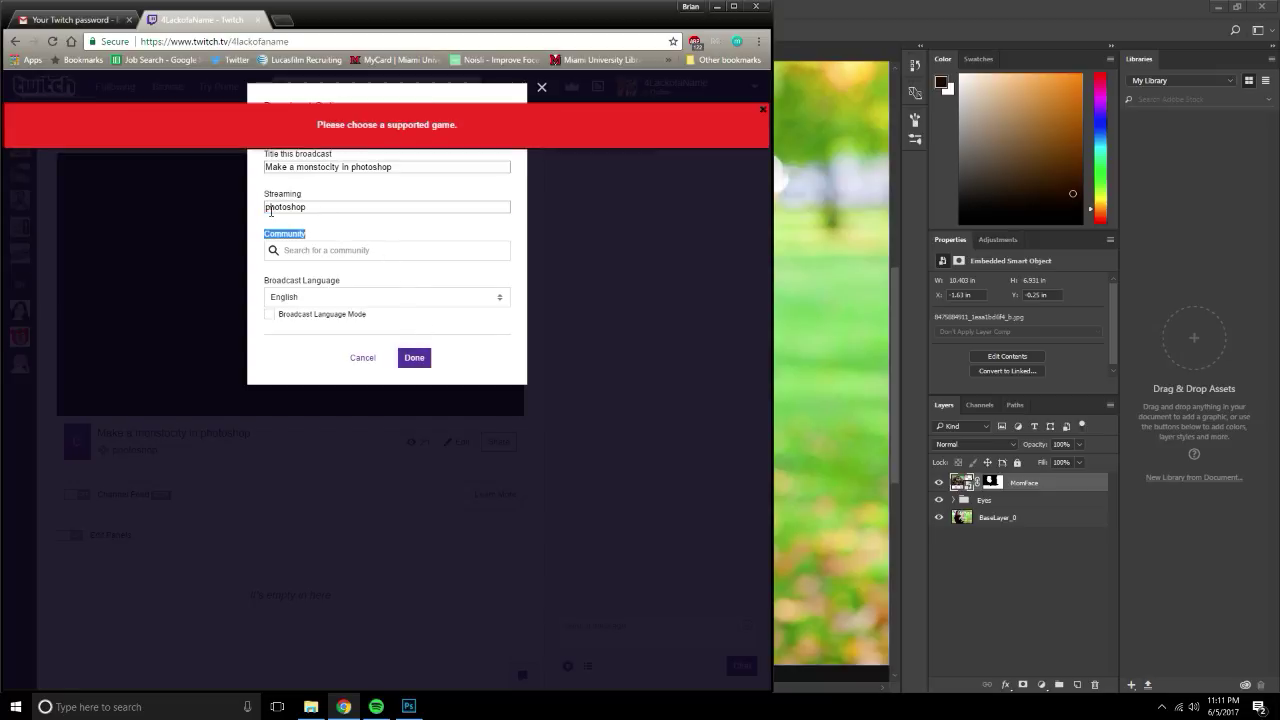
pyautogui.moveTo(314, 206); pyautogui.dragTo(244, 207)
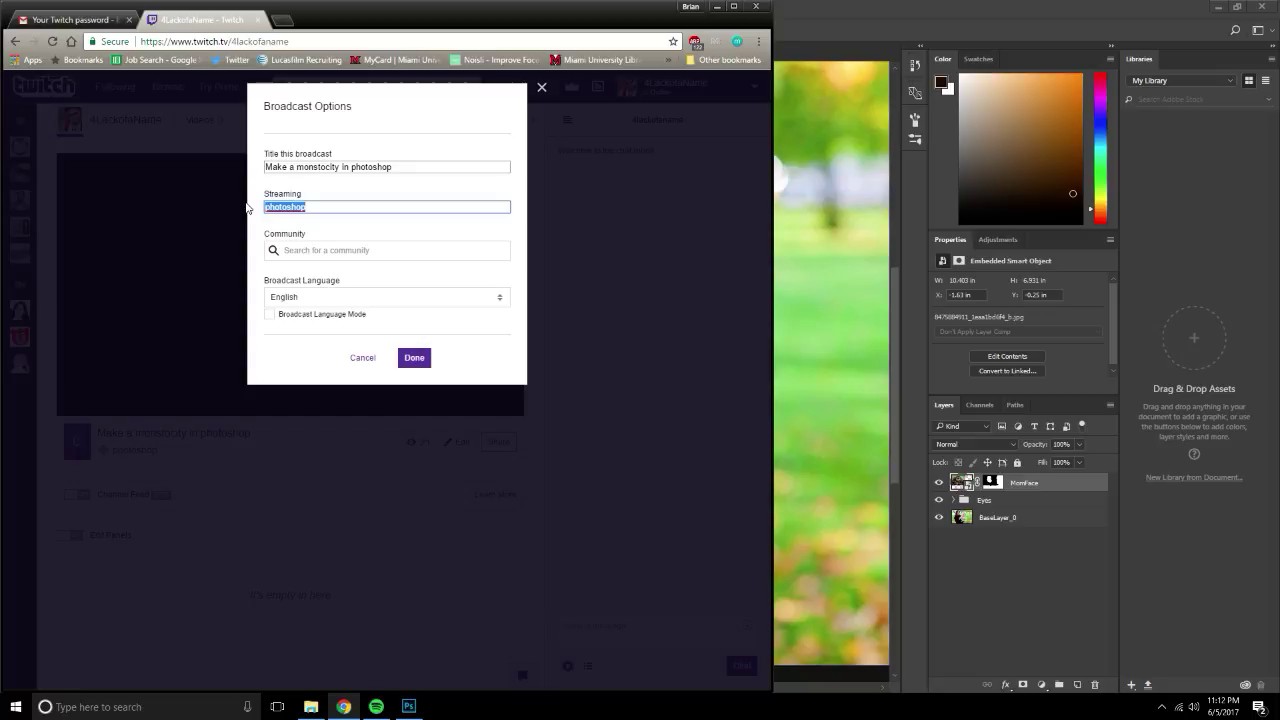
pyautogui.press('BackSpace')
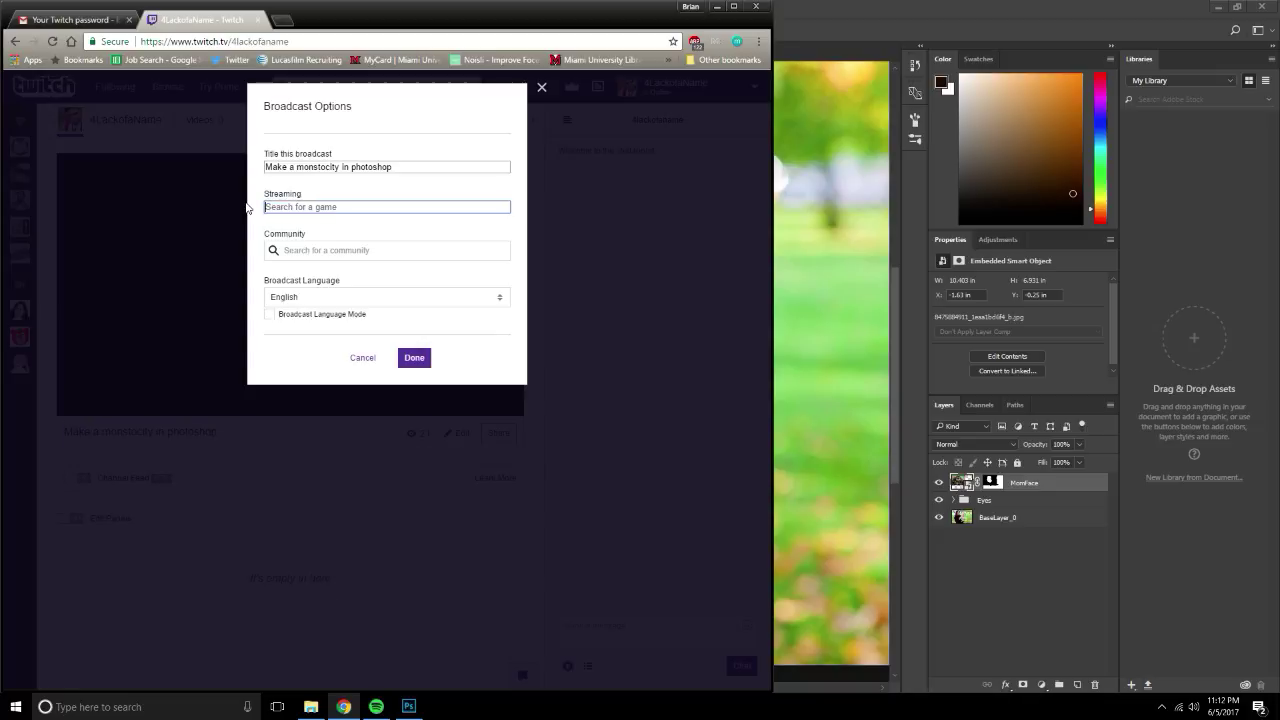
pyautogui.write('Photo')
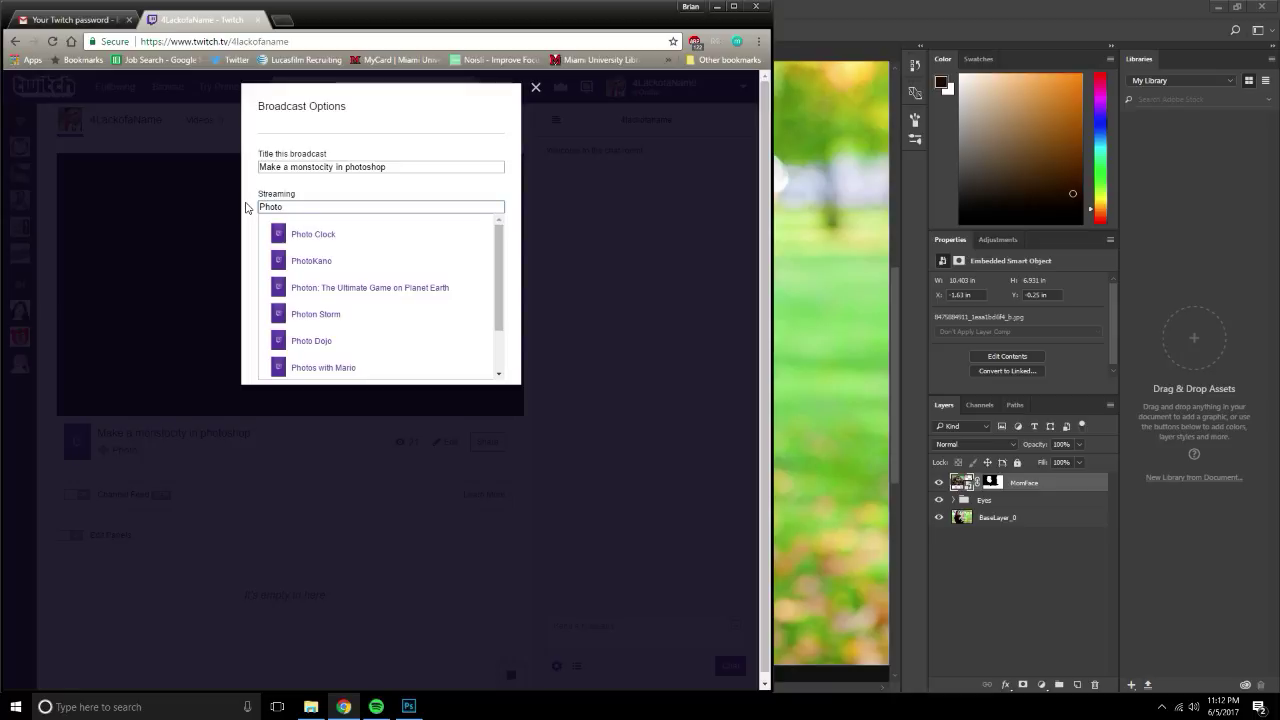
pyautogui.write('shop')
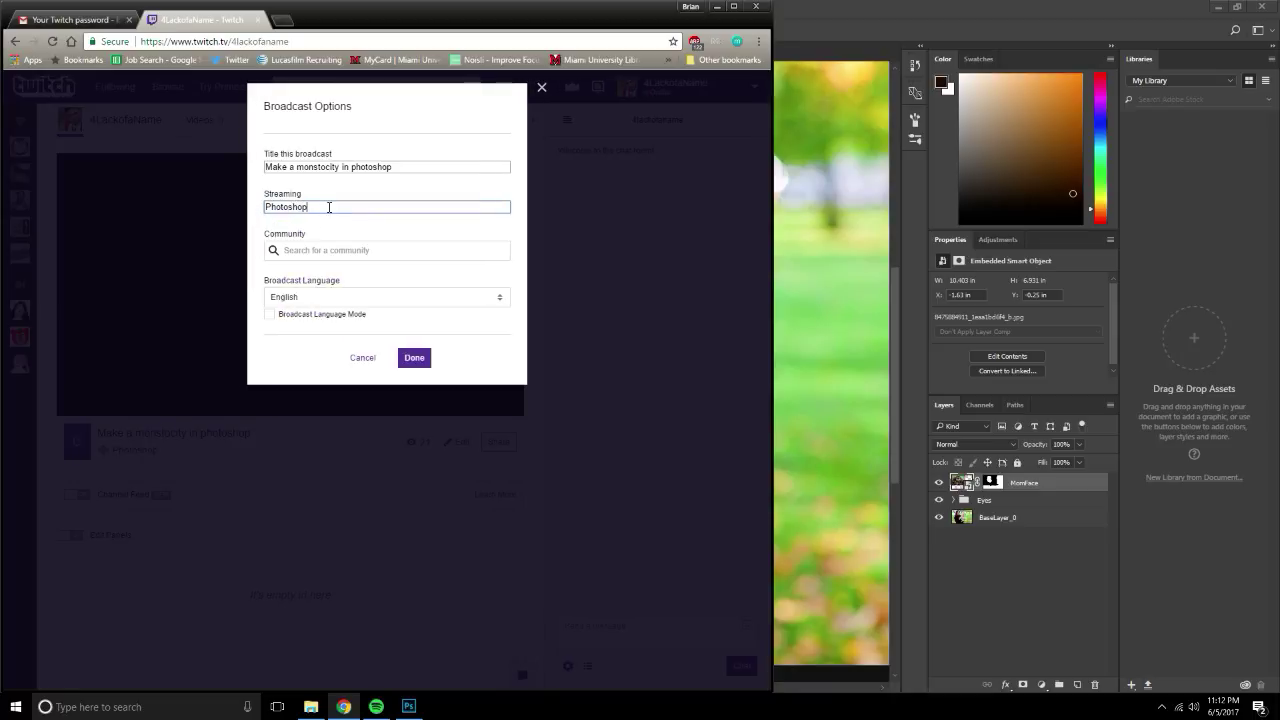
pyautogui.click(414, 357)
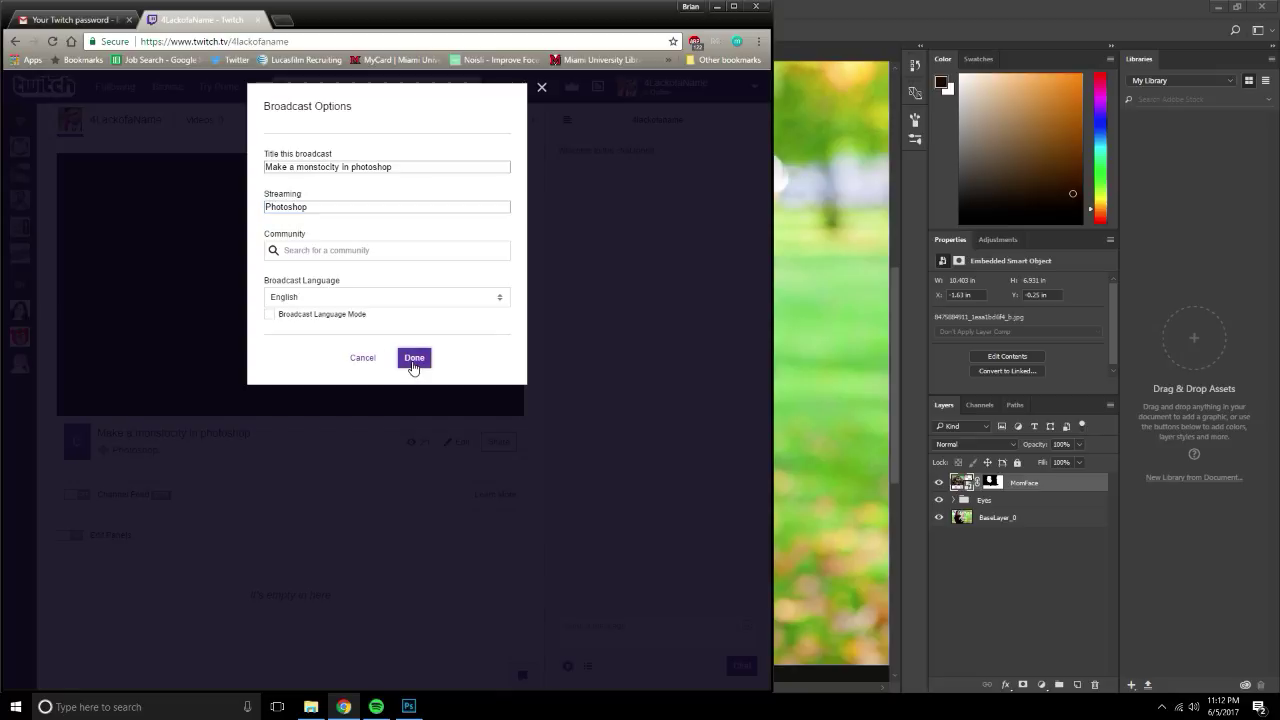
pyautogui.doubleClick(329, 206)
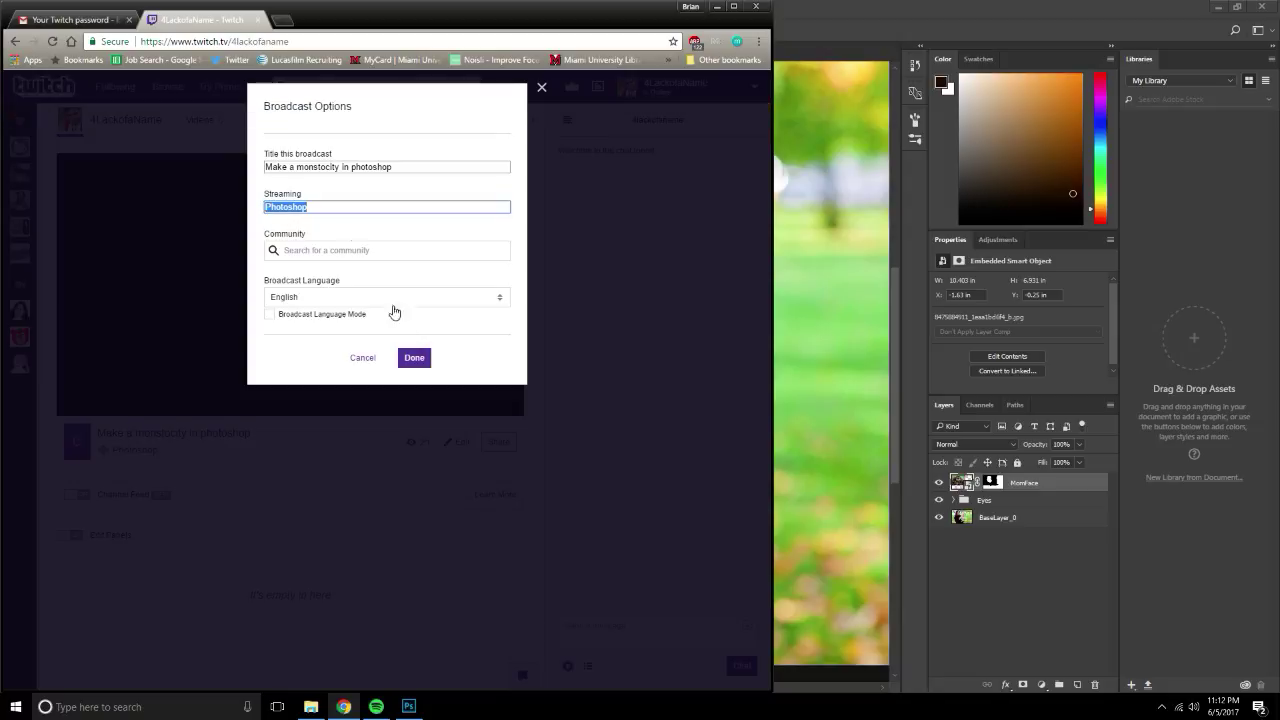
pyautogui.click(366, 360)
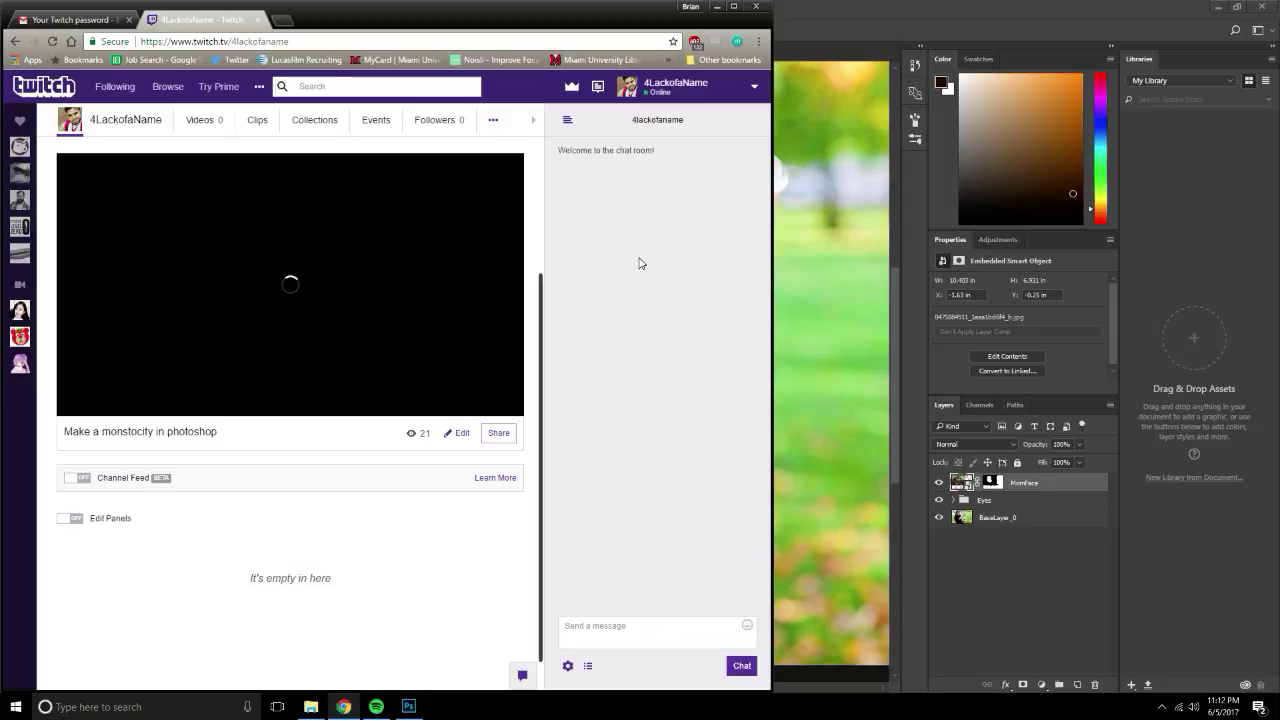
# Place the red-haired woman's photo over the mother's left side, commit it, and check the layers underneath.
pyautogui.click(862, 7)
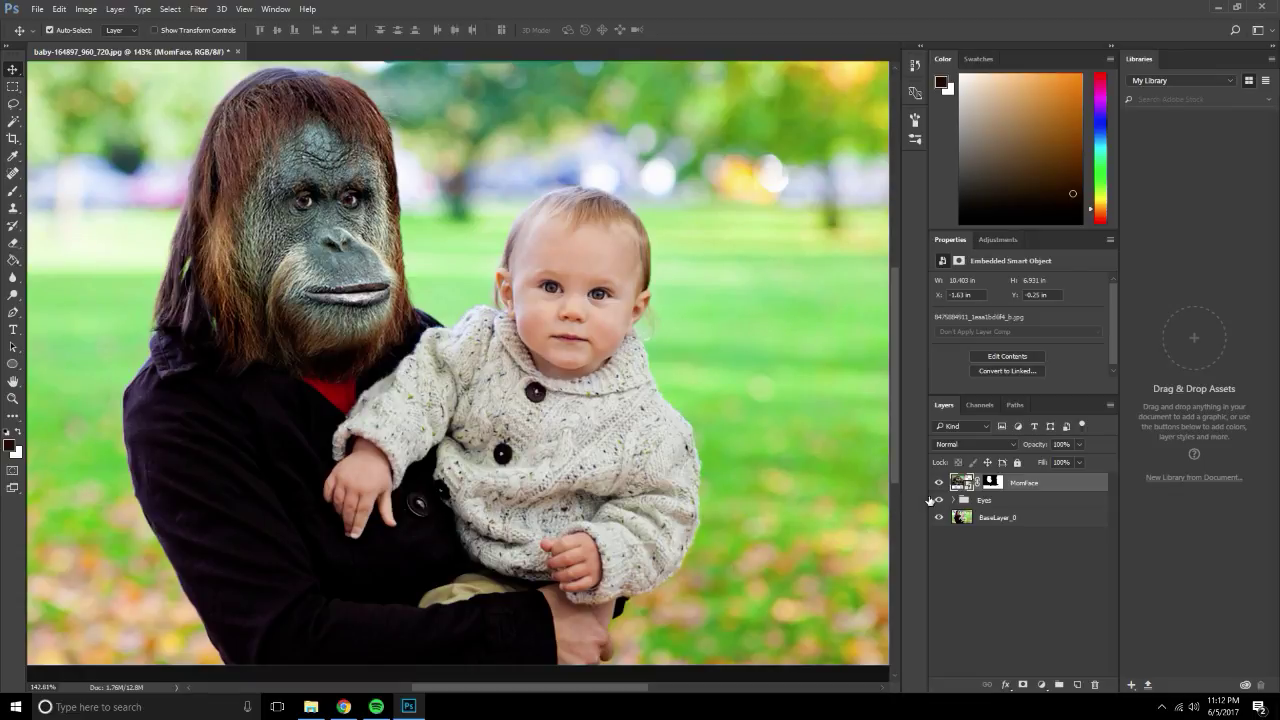
pyautogui.click(311, 706)
pyautogui.click(588, 243)
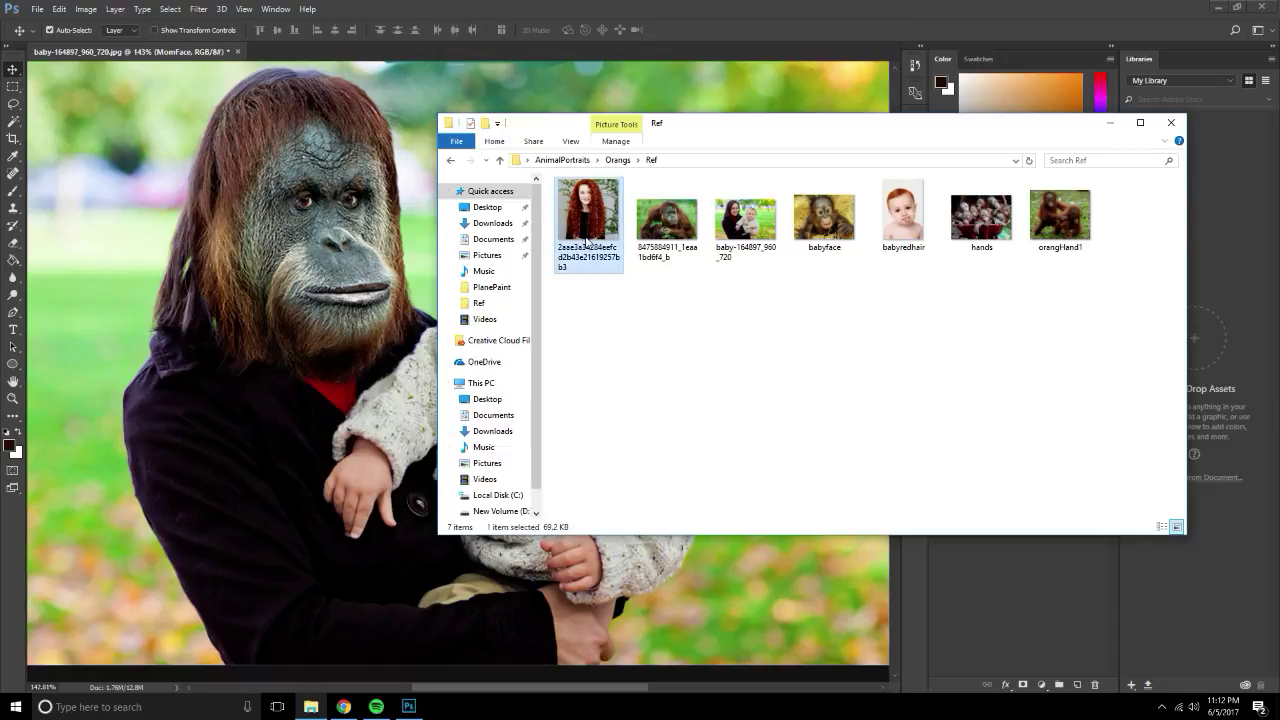
pyautogui.moveTo(600, 215); pyautogui.dragTo(346, 238)
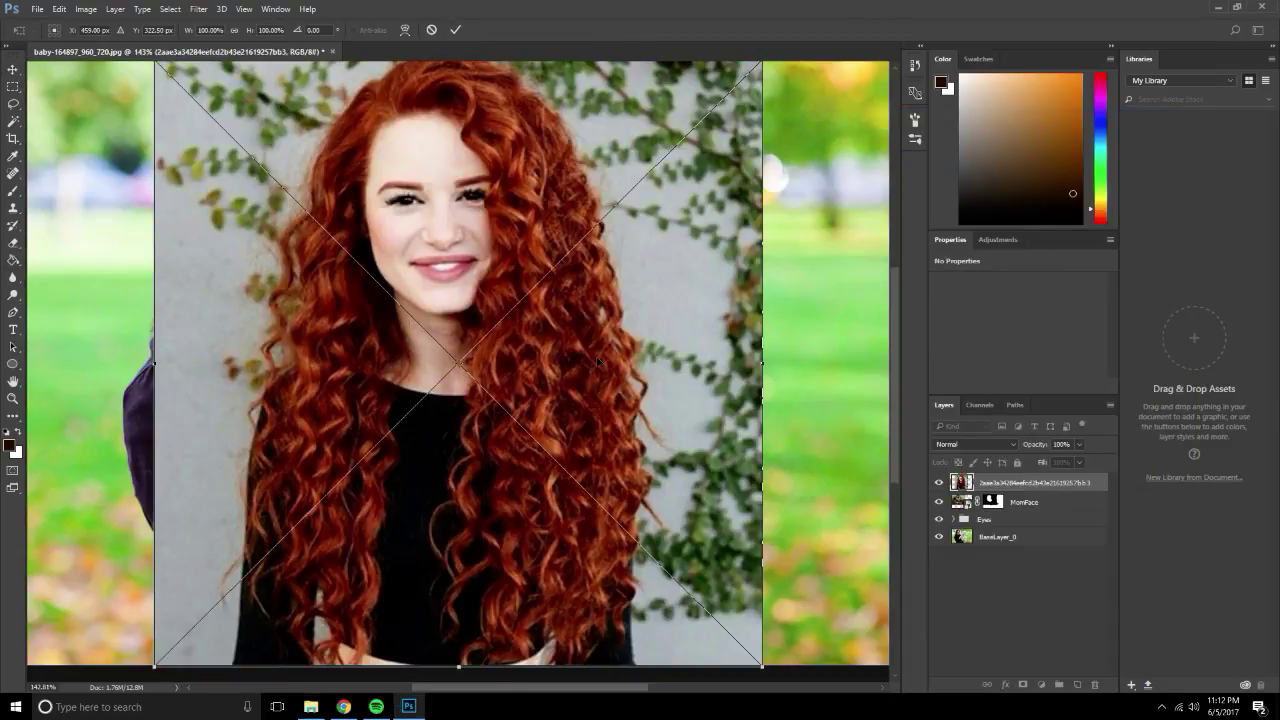
pyautogui.scroll(-3, 561, 342)
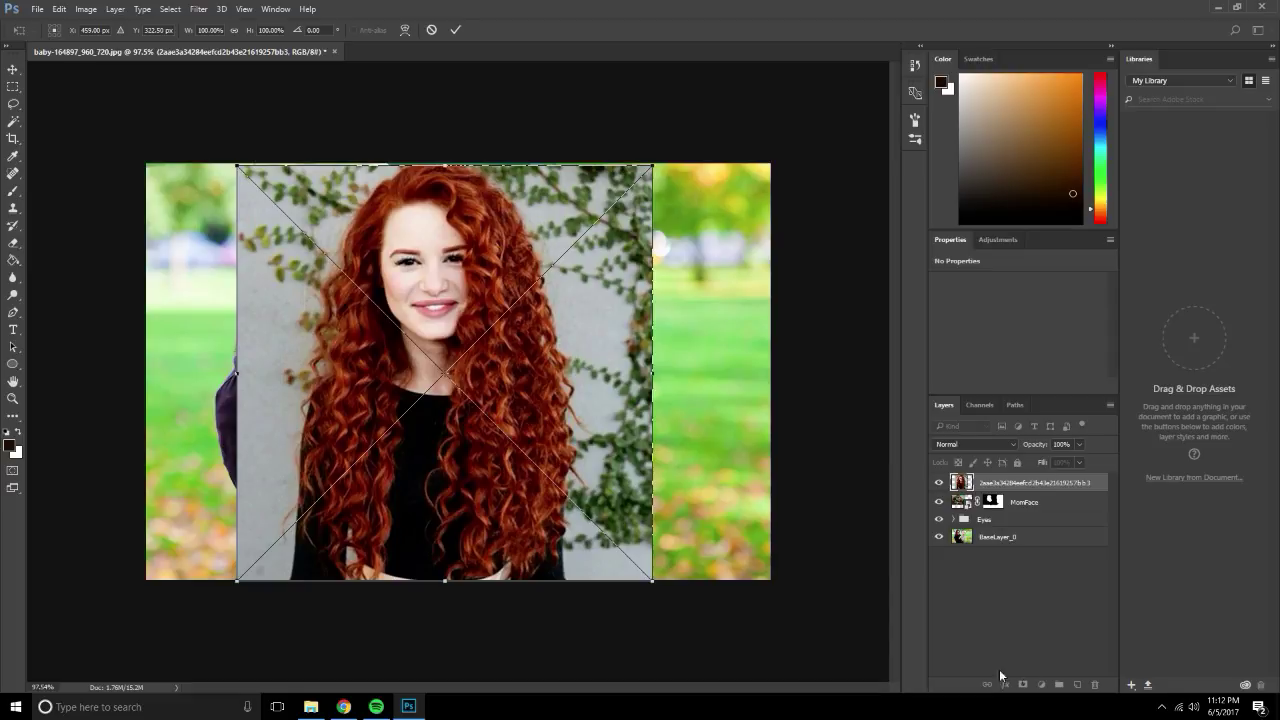
pyautogui.moveTo(517, 299)
pyautogui.mouseDown()
pyautogui.moveTo(426, 372)
pyautogui.moveTo(419, 293)
pyautogui.mouseUp()
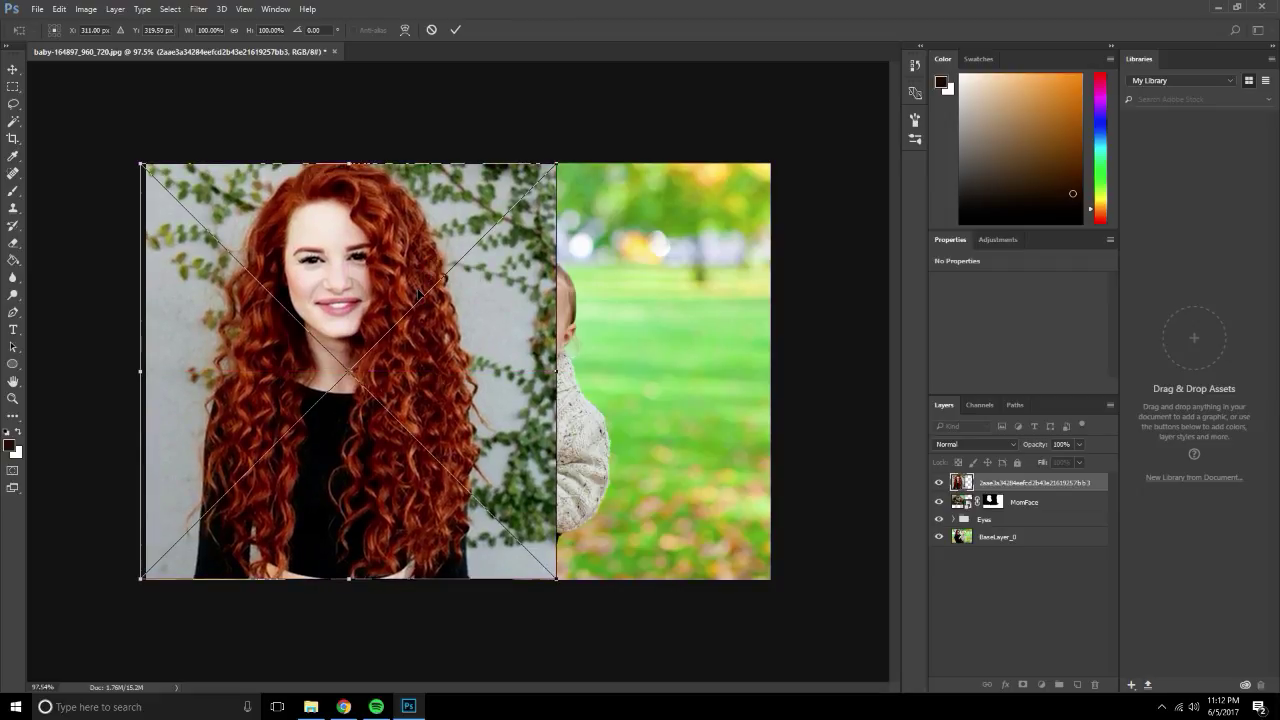
pyautogui.press('Return')
pyautogui.rightClick(404, 300)
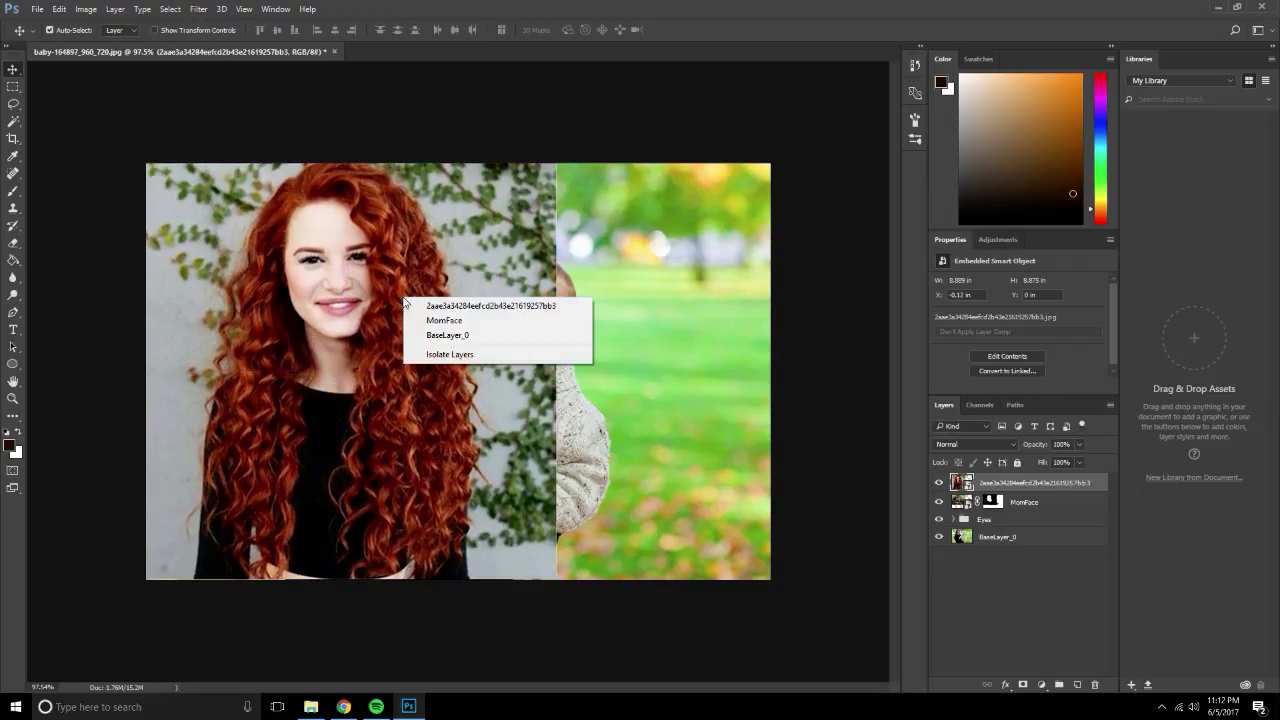
pyautogui.press('Escape')
# Toggle MomFace's visibility and reposition the woman photo layer at the top-left.
pyautogui.click(199, 9)
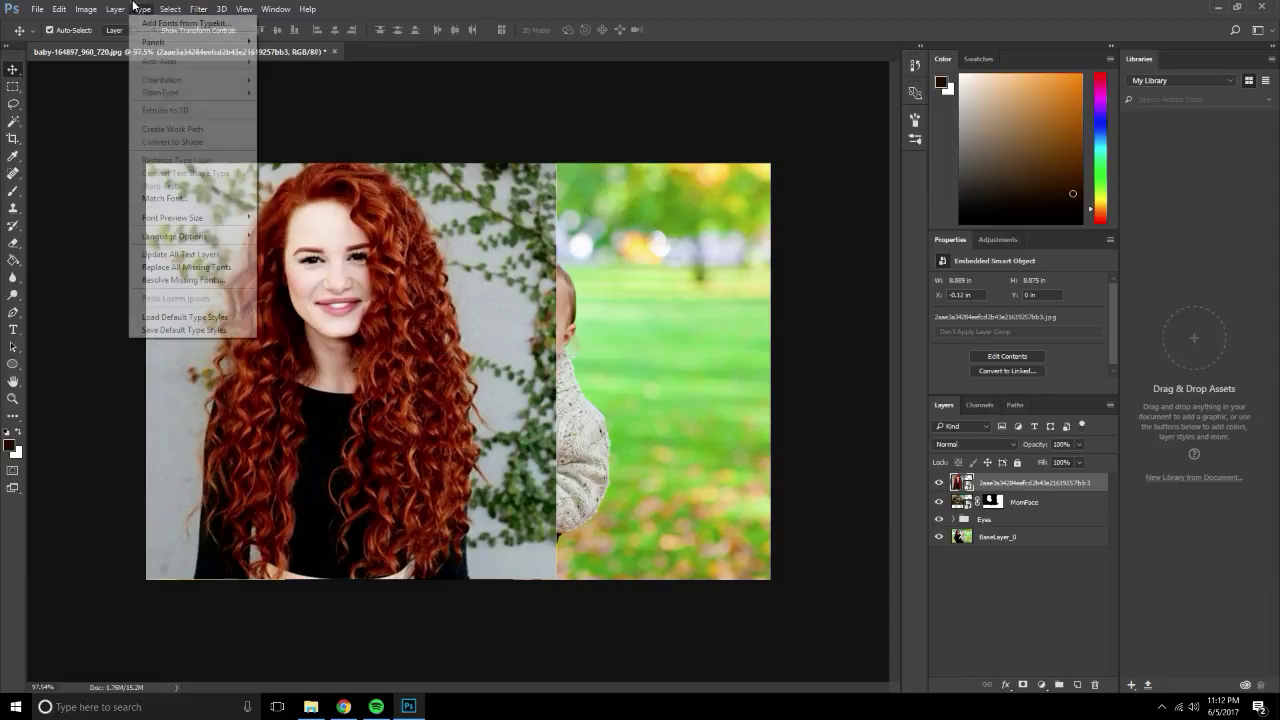
pyautogui.click(1044, 506)
pyautogui.click(938, 502)
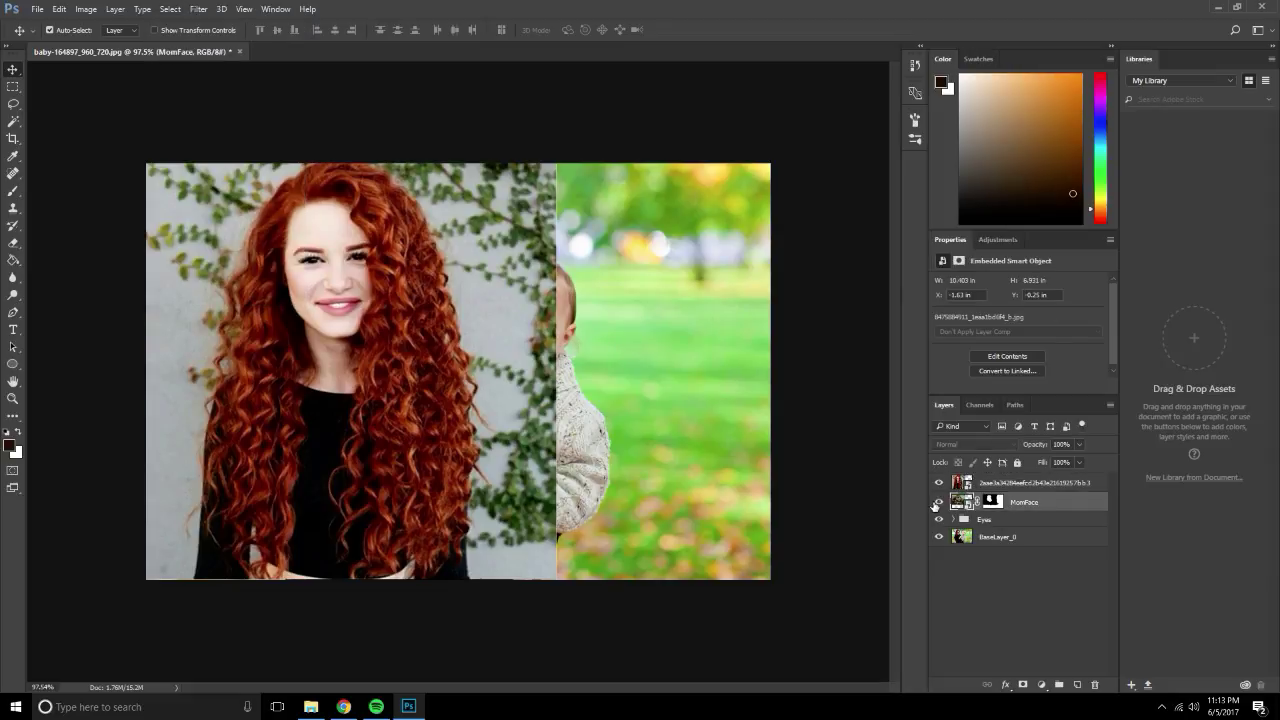
pyautogui.click(1030, 483)
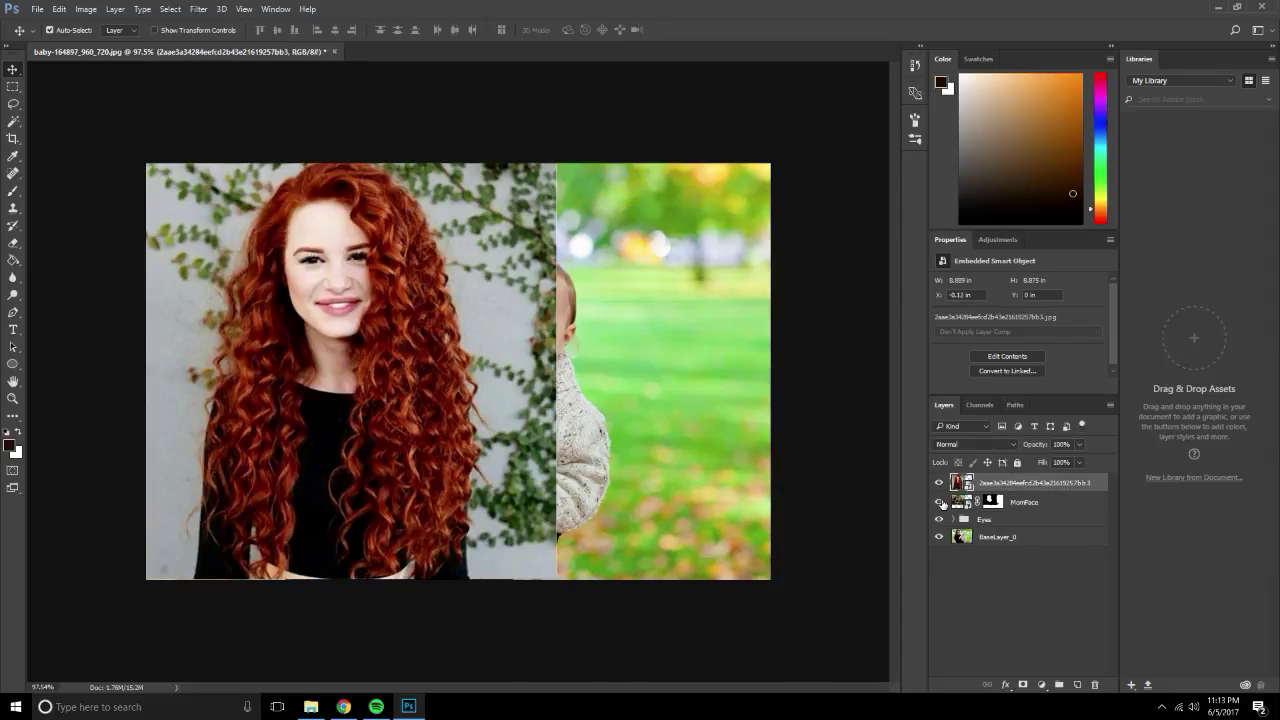
pyautogui.moveTo(490, 280); pyautogui.dragTo(655, 350)
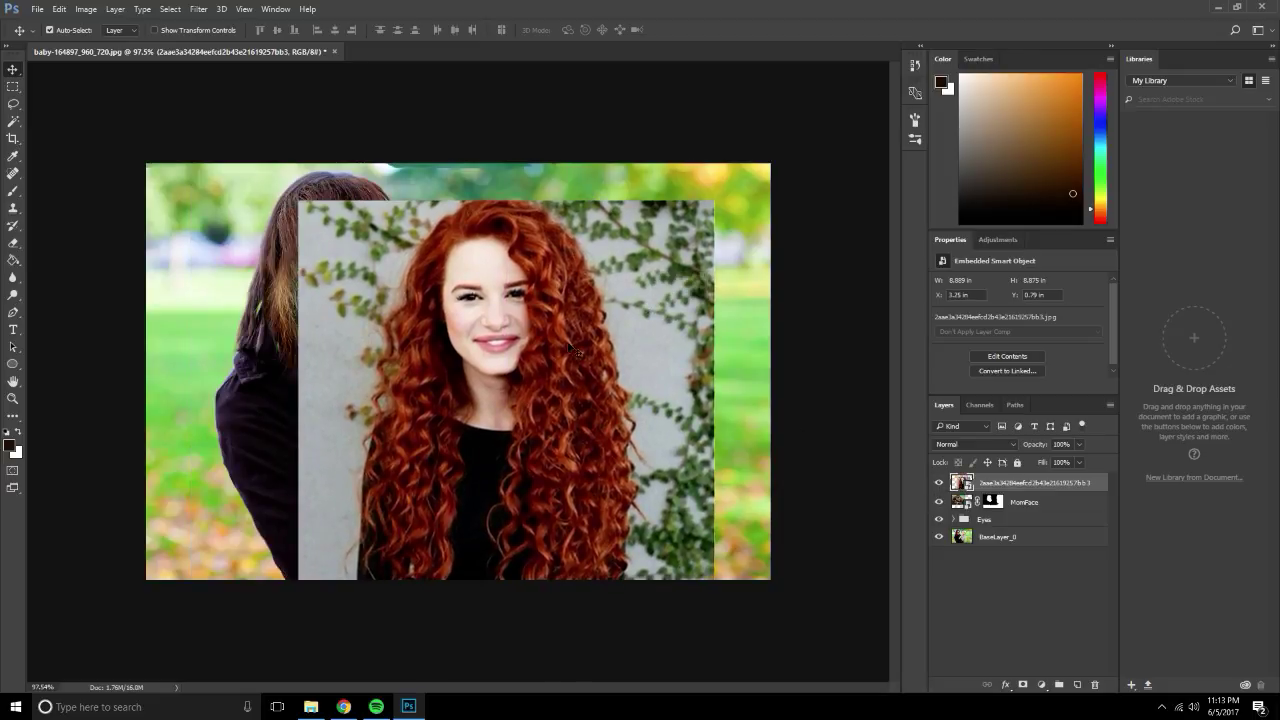
pyautogui.moveTo(557, 326)
pyautogui.mouseDown()
pyautogui.moveTo(405, 288)
pyautogui.moveTo(430, 295)
pyautogui.mouseUp()
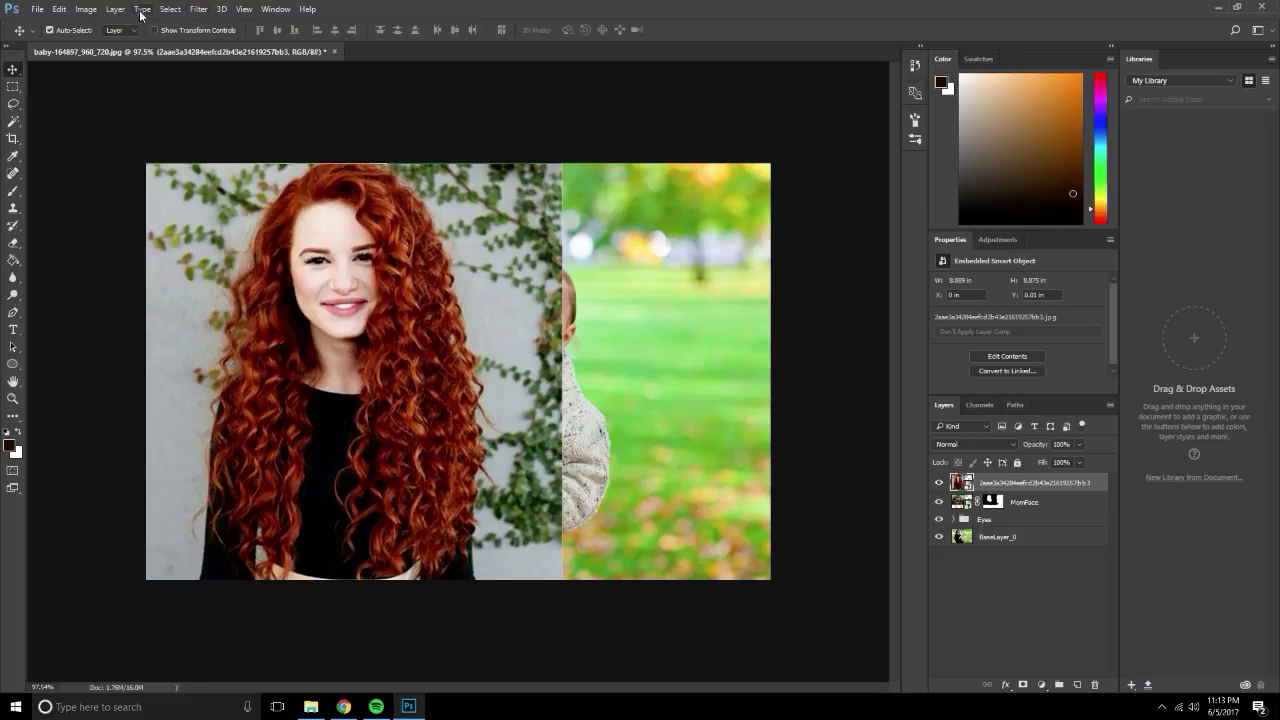
# Flip the woman photo horizontally, push it against the left edge, and add a blank layer mask.
pyautogui.click(89, 11)
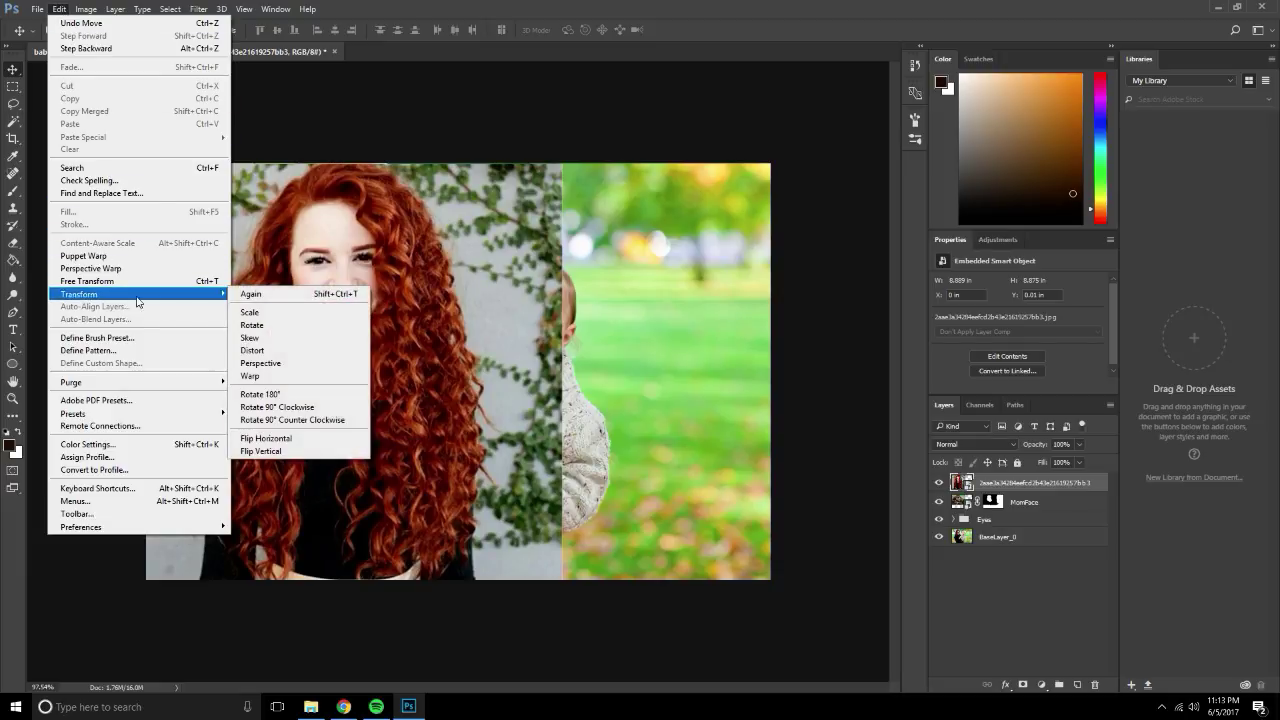
pyautogui.moveTo(80, 294)
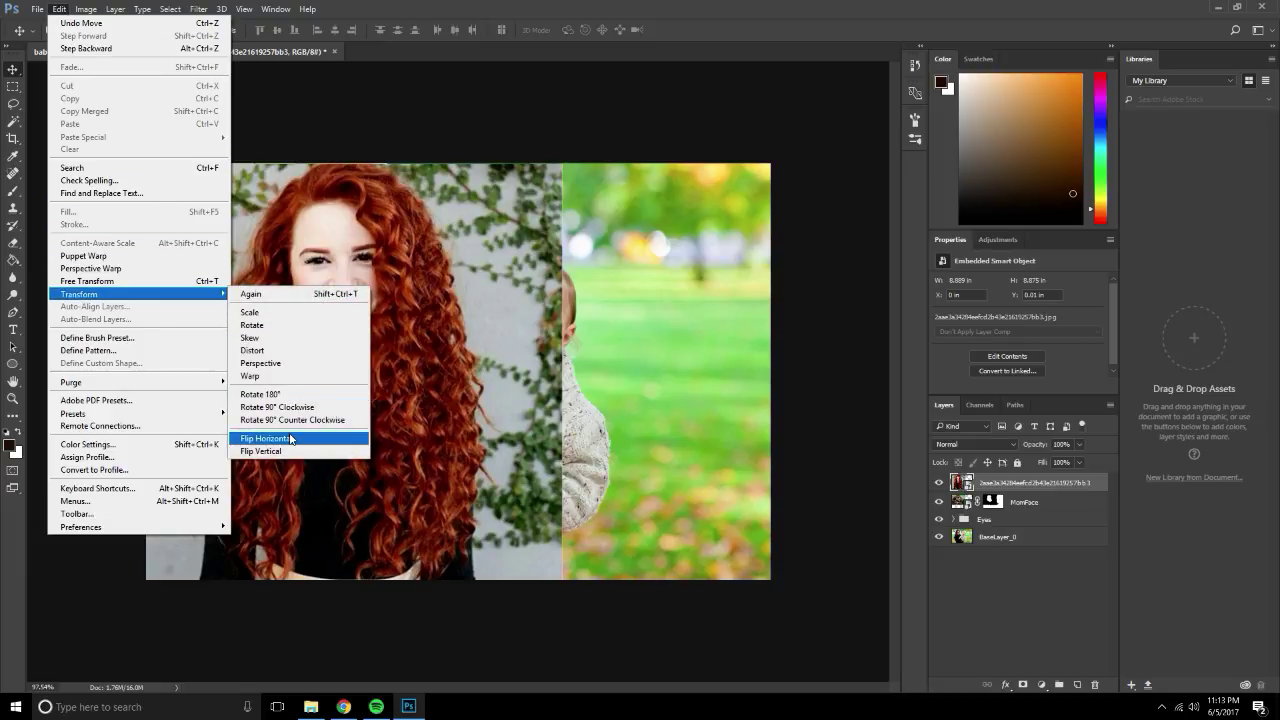
pyautogui.click(290, 438)
pyautogui.moveTo(360, 377); pyautogui.dragTo(368, 305)
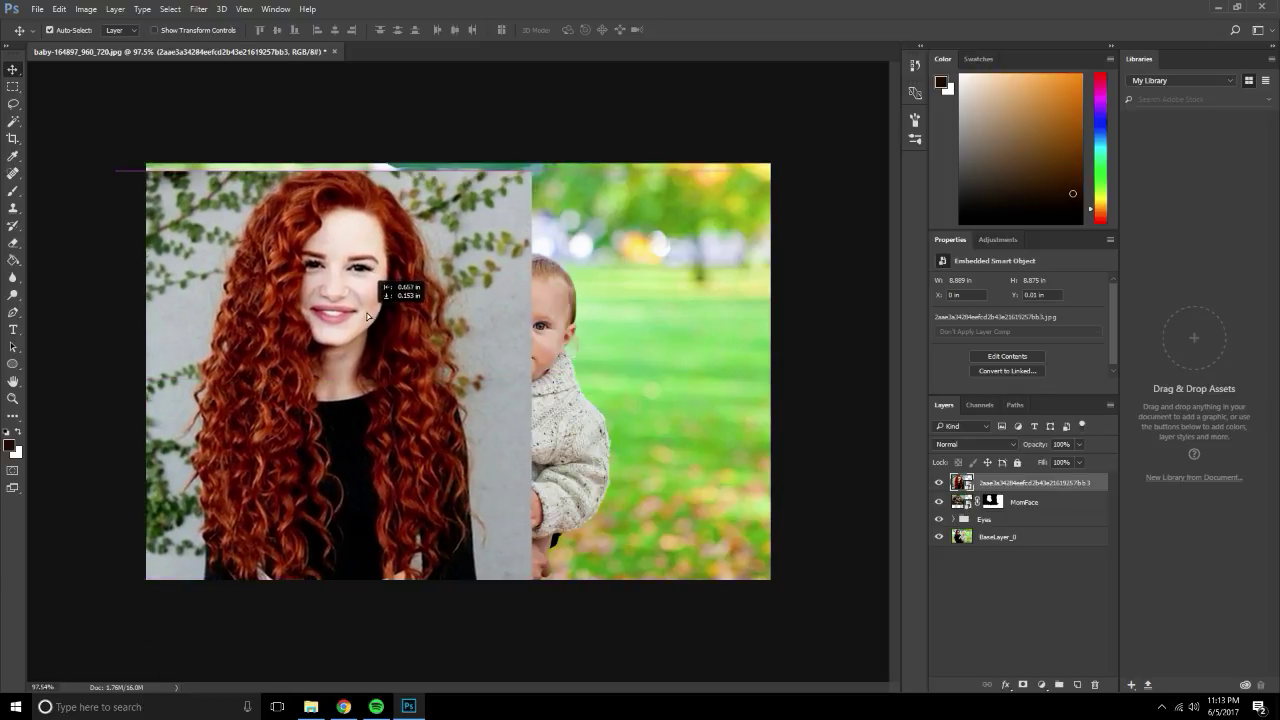
pyautogui.moveTo(369, 307); pyautogui.dragTo(369, 318)
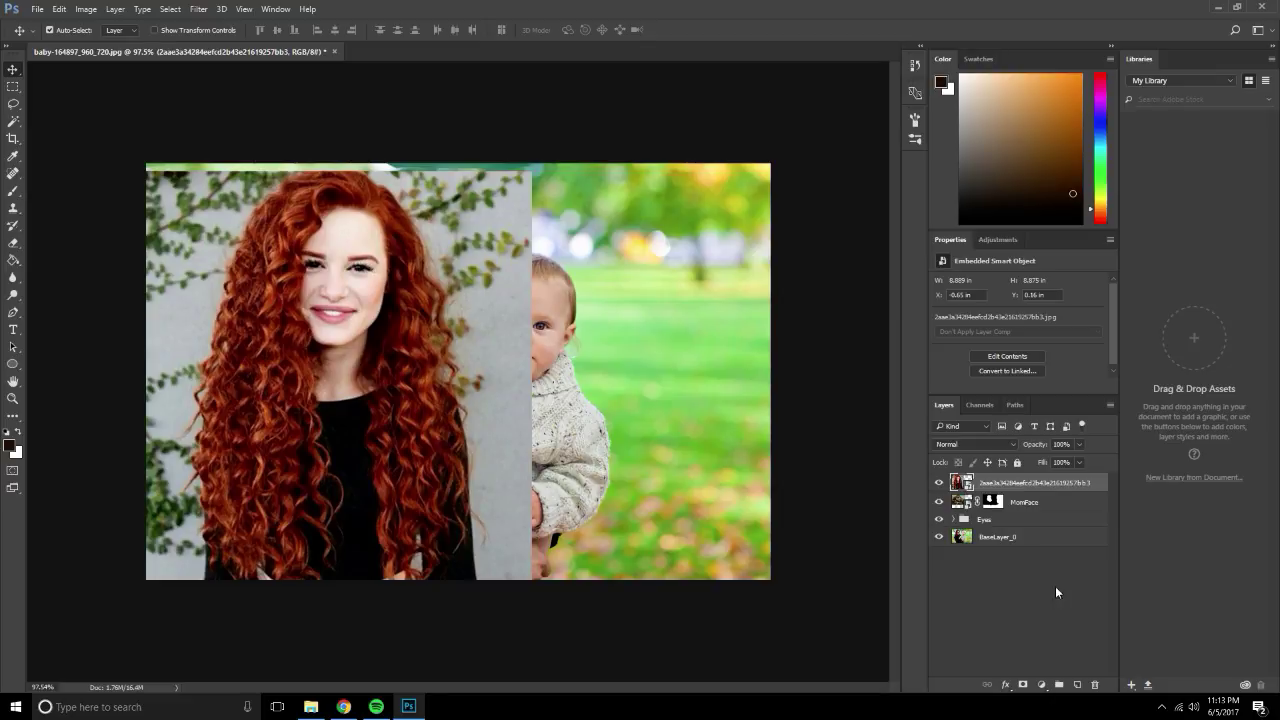
pyautogui.click(1022, 684)
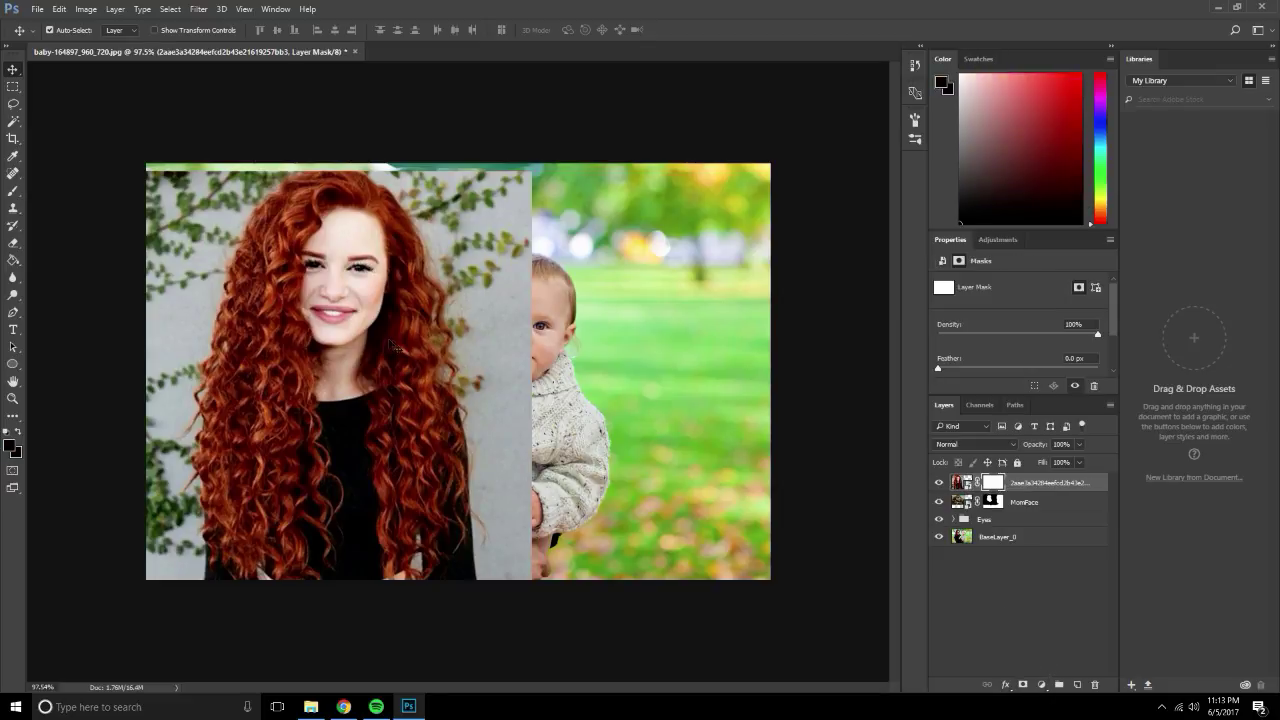
# Brush black on the mask over the grey wall at the top, left edge, beside the hair and the baby's cheek.
pyautogui.moveTo(395, 347); pyautogui.dragTo(396, 339)
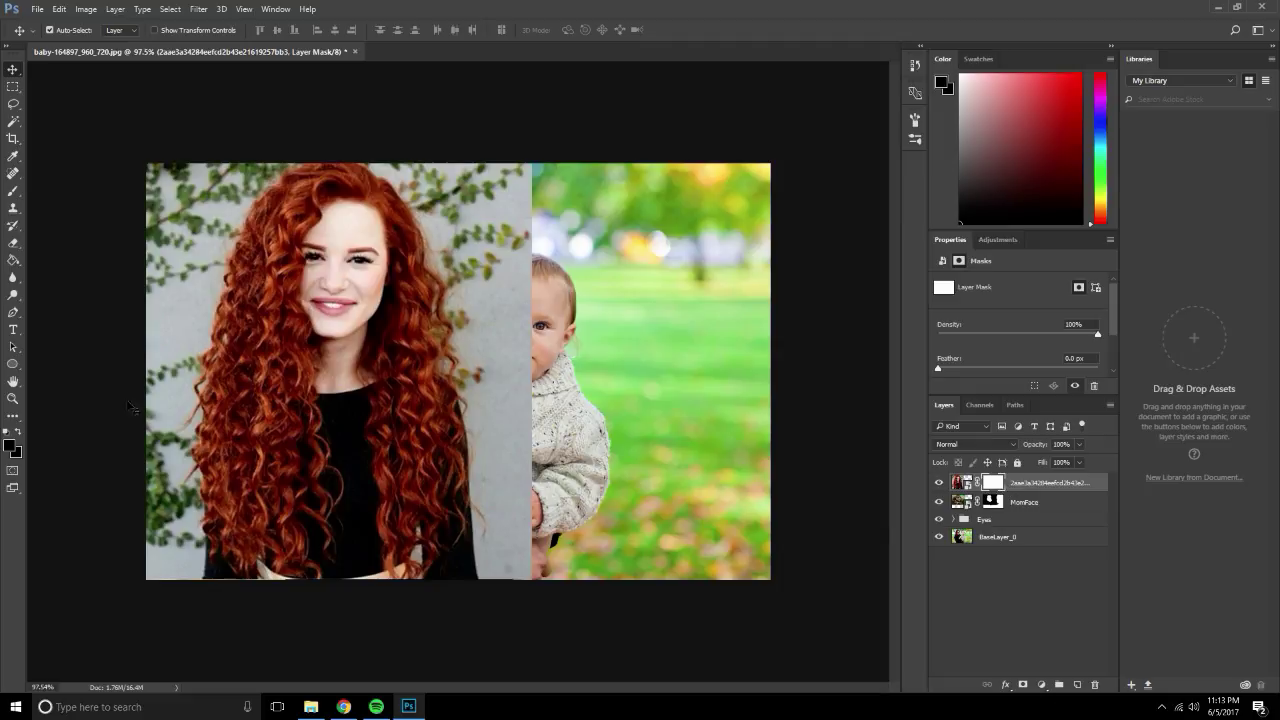
pyautogui.click(13, 190)
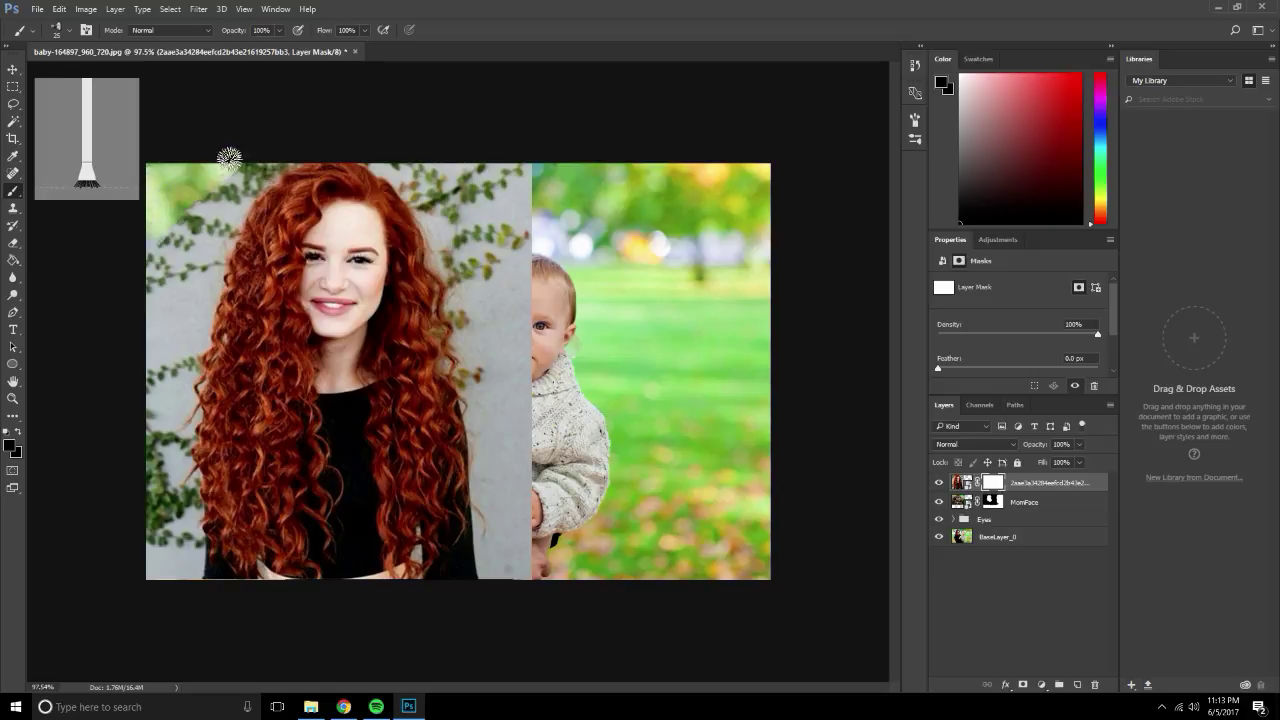
pyautogui.moveTo(264, 162)
pyautogui.mouseDown()
pyautogui.moveTo(175, 214)
pyautogui.moveTo(251, 182)
pyautogui.mouseUp()
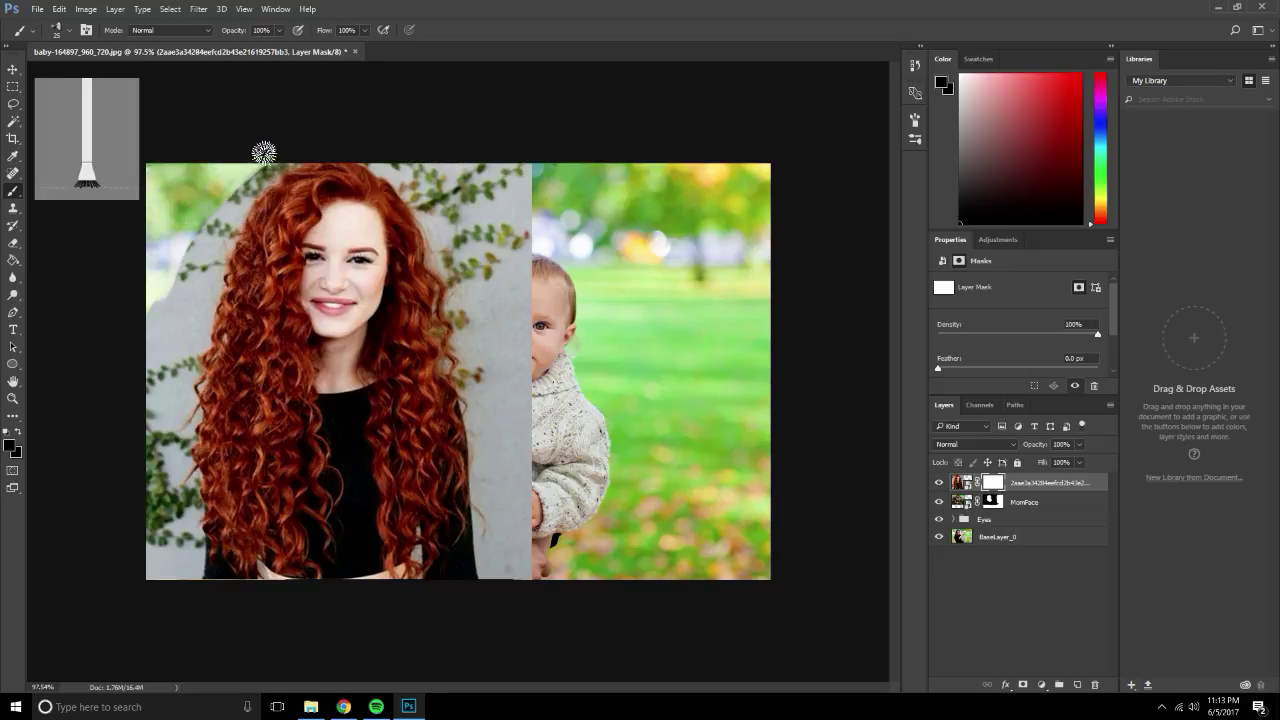
pyautogui.moveTo(175, 240)
pyautogui.mouseDown()
pyautogui.moveTo(160, 597)
pyautogui.moveTo(196, 548)
pyautogui.moveTo(177, 222)
pyautogui.moveTo(166, 512)
pyautogui.moveTo(194, 291)
pyautogui.moveTo(229, 194)
pyautogui.moveTo(250, 180)
pyautogui.mouseUp()
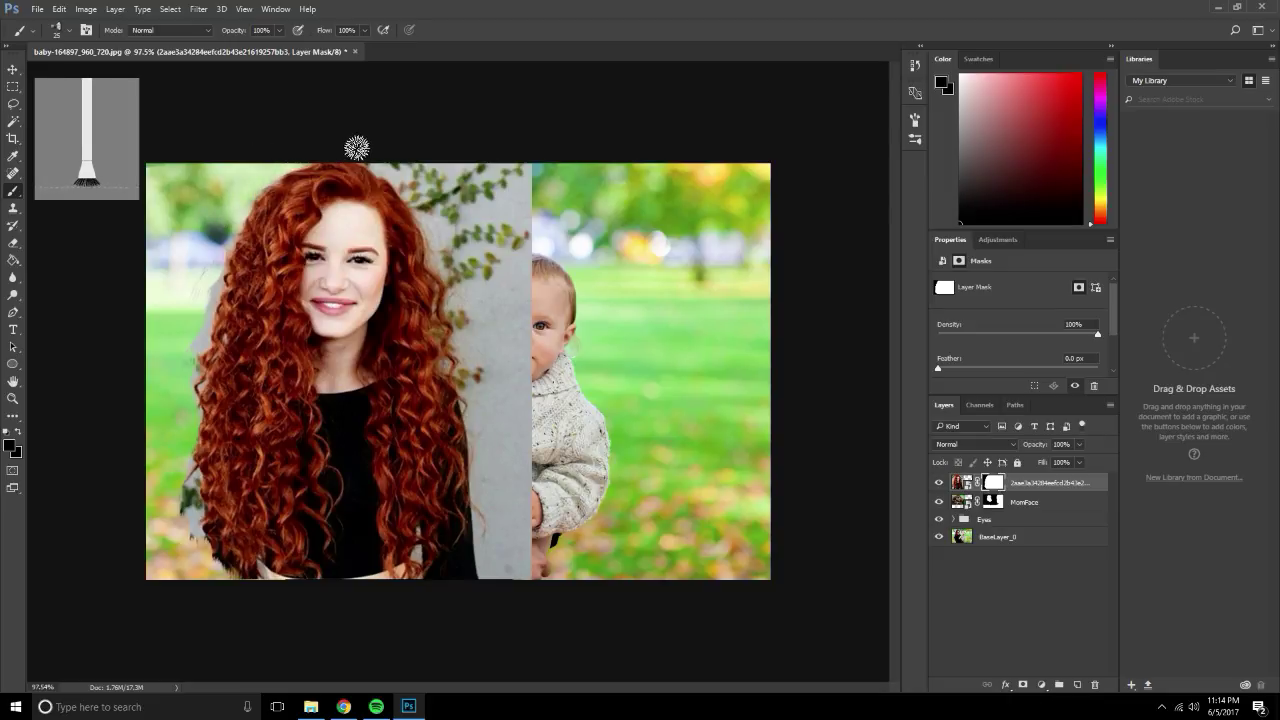
pyautogui.moveTo(390, 150); pyautogui.dragTo(436, 215)
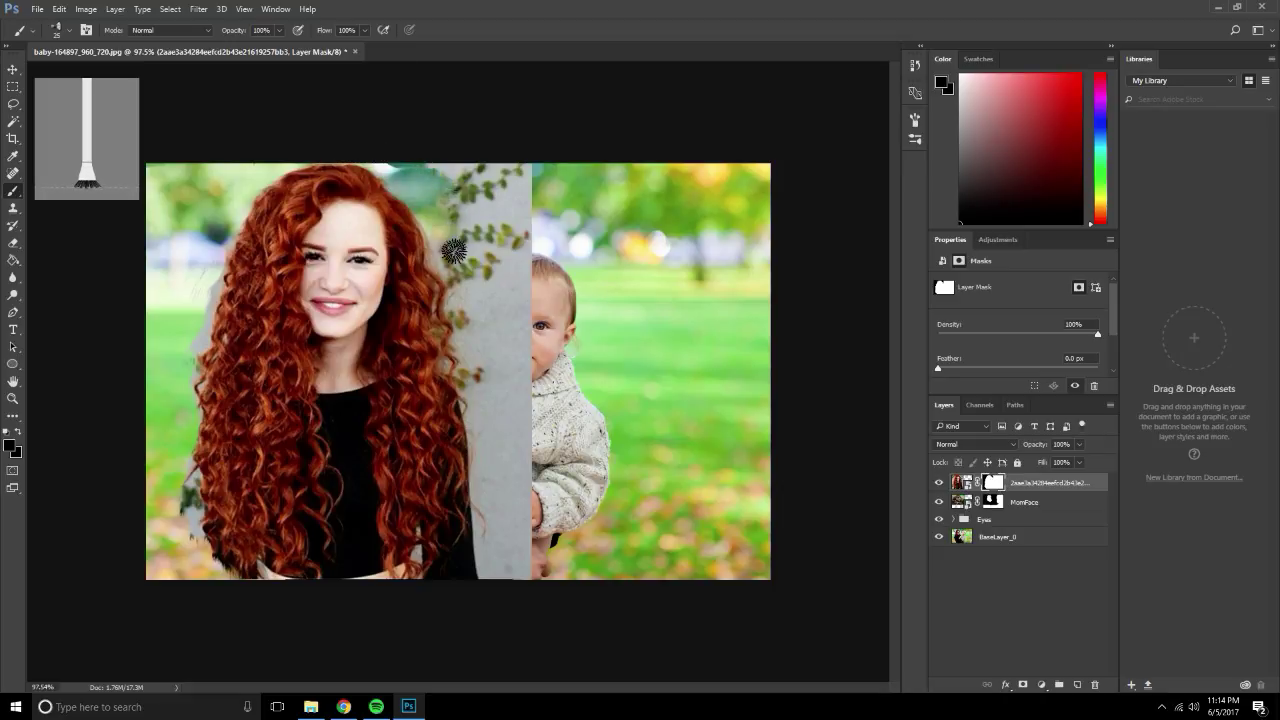
pyautogui.moveTo(436, 215)
pyautogui.mouseDown()
pyautogui.moveTo(537, 163)
pyautogui.moveTo(555, 180)
pyautogui.moveTo(520, 205)
pyautogui.moveTo(463, 214)
pyautogui.moveTo(525, 289)
pyautogui.moveTo(471, 254)
pyautogui.moveTo(451, 257)
pyautogui.moveTo(474, 286)
pyautogui.moveTo(470, 310)
pyautogui.moveTo(506, 298)
pyautogui.moveTo(527, 364)
pyautogui.moveTo(476, 352)
pyautogui.moveTo(457, 280)
pyautogui.moveTo(460, 318)
pyautogui.mouseUp()
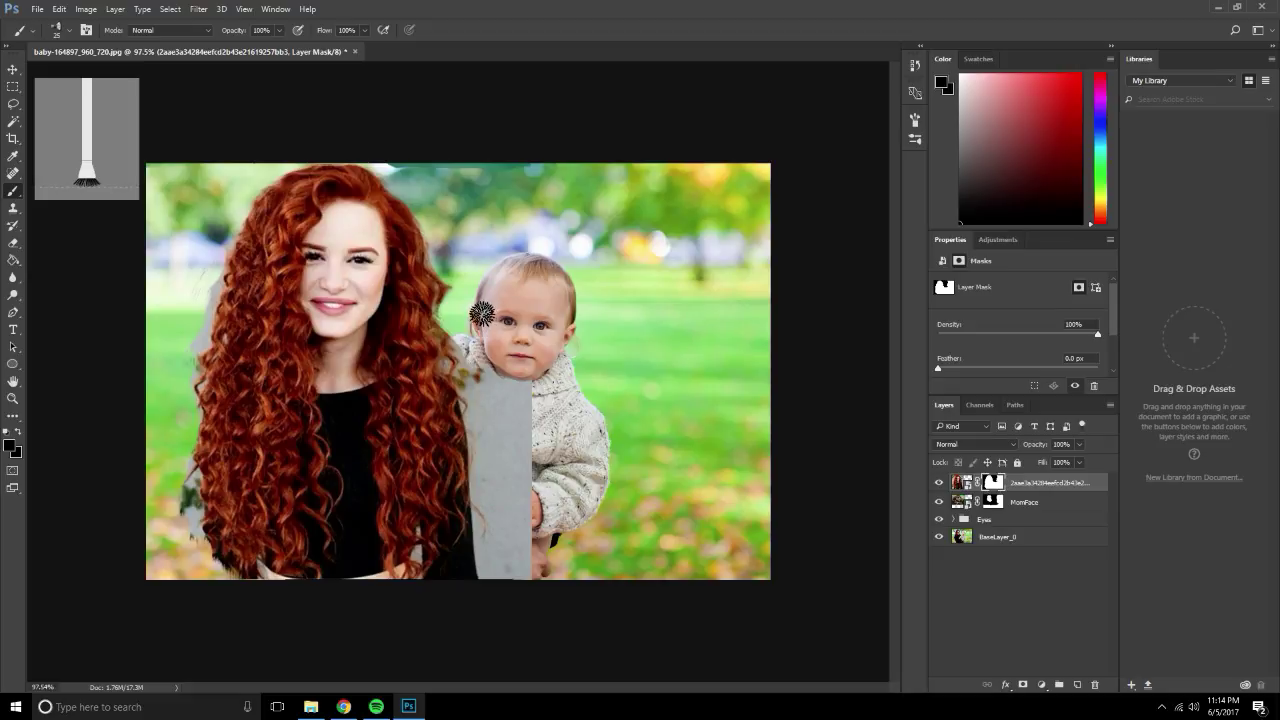
pyautogui.hotkey('alt', 'z')
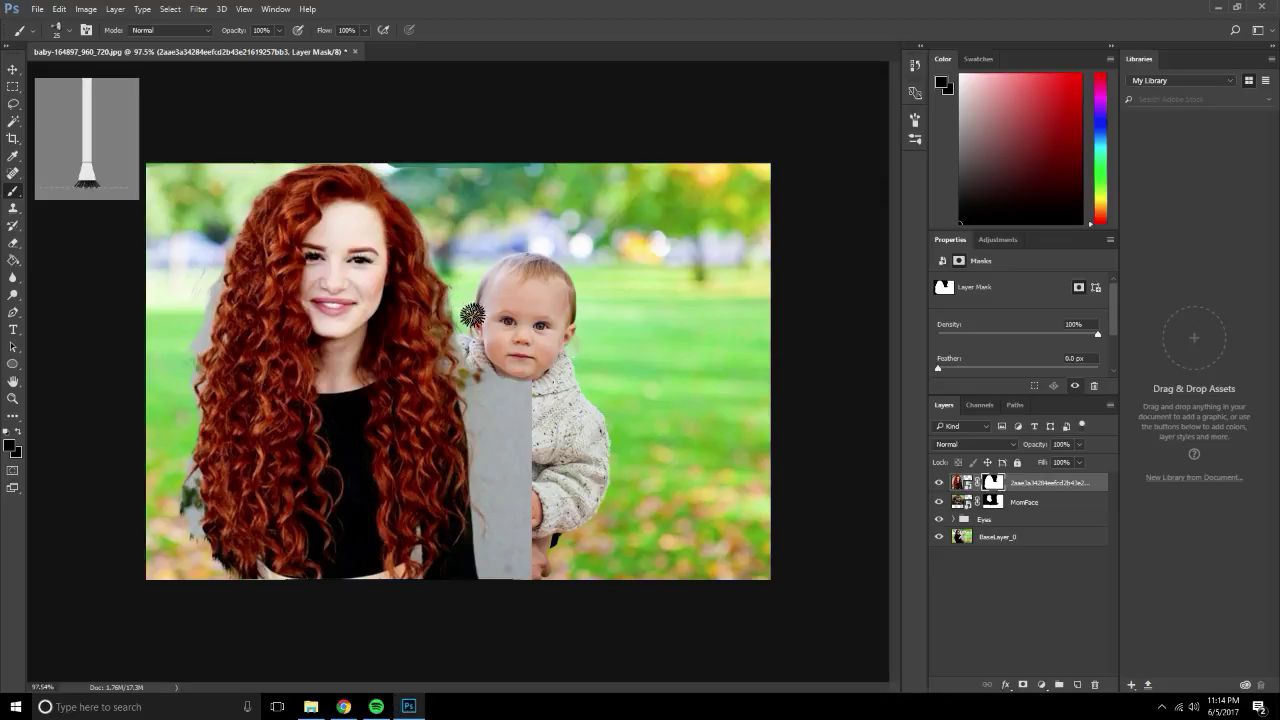
pyautogui.moveTo(456, 282)
pyautogui.mouseDown()
pyautogui.moveTo(463, 348)
pyautogui.moveTo(508, 350)
pyautogui.moveTo(466, 346)
pyautogui.moveTo(457, 280)
pyautogui.moveTo(480, 425)
pyautogui.moveTo(497, 378)
pyautogui.moveTo(515, 375)
pyautogui.moveTo(486, 487)
pyautogui.moveTo(508, 503)
pyautogui.moveTo(535, 497)
pyautogui.moveTo(500, 520)
pyautogui.moveTo(503, 540)
pyautogui.moveTo(537, 526)
pyautogui.moveTo(475, 561)
pyautogui.moveTo(485, 518)
pyautogui.mouseUp()
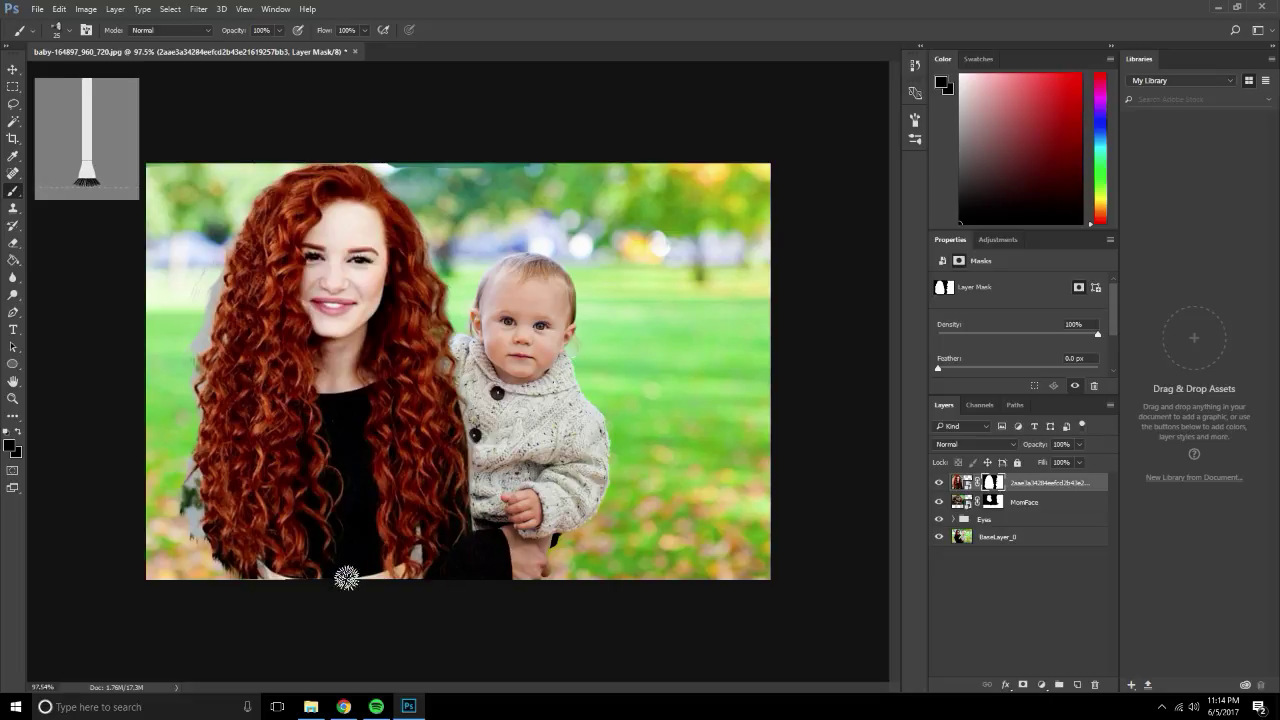
# Zoom in and mask the woman's forehead to reveal the orangutan skin beneath.
pyautogui.scroll(2, 316, 242)
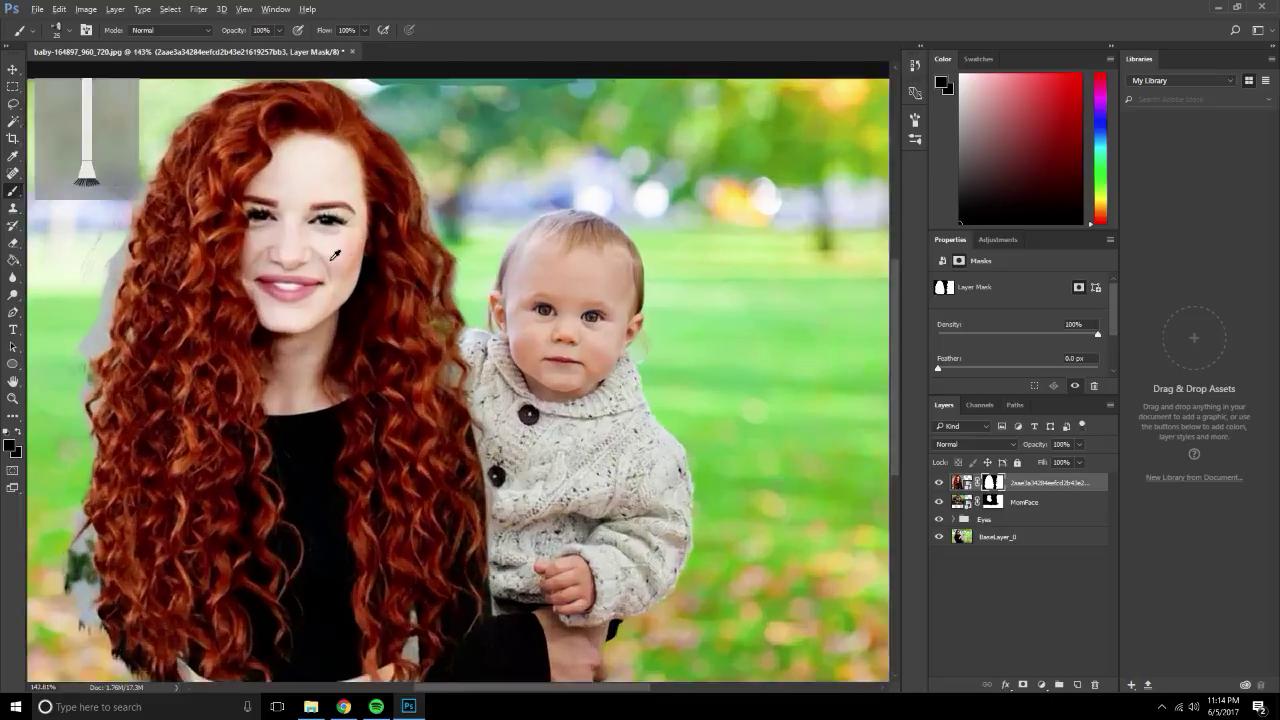
pyautogui.scroll(2, 329, 251)
pyautogui.scroll(2, 455, 378)
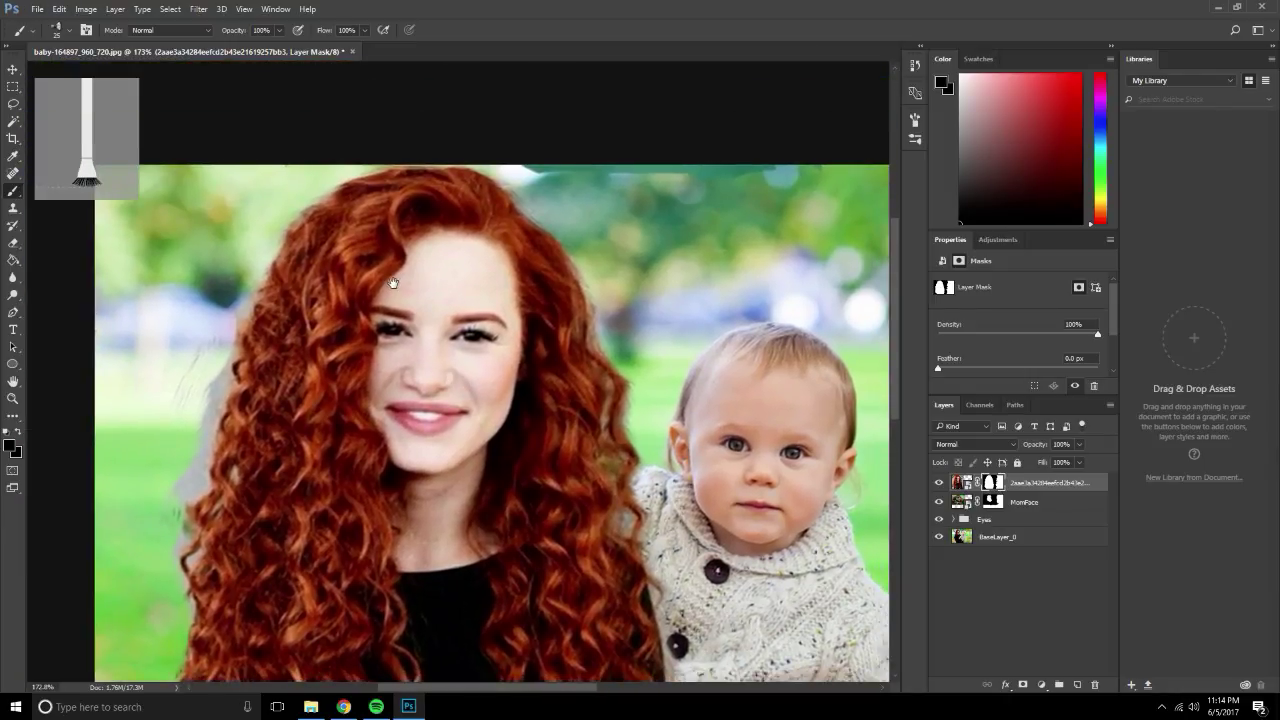
pyautogui.moveTo(394, 281)
pyautogui.mouseDown()
pyautogui.moveTo(410, 300)
pyautogui.moveTo(390, 295)
pyautogui.moveTo(405, 345)
pyautogui.moveTo(380, 395)
pyautogui.moveTo(376, 365)
pyautogui.moveTo(410, 440)
pyautogui.moveTo(450, 485)
pyautogui.mouseUp()
pyautogui.moveTo(404, 253)
pyautogui.mouseDown()
pyautogui.moveTo(435, 295)
pyautogui.moveTo(400, 270)
pyautogui.moveTo(440, 300)
pyautogui.moveTo(409, 279)
pyautogui.moveTo(435, 270)
pyautogui.moveTo(420, 255)
pyautogui.moveTo(465, 255)
pyautogui.moveTo(425, 232)
pyautogui.moveTo(480, 265)
pyautogui.moveTo(462, 259)
pyautogui.mouseUp()
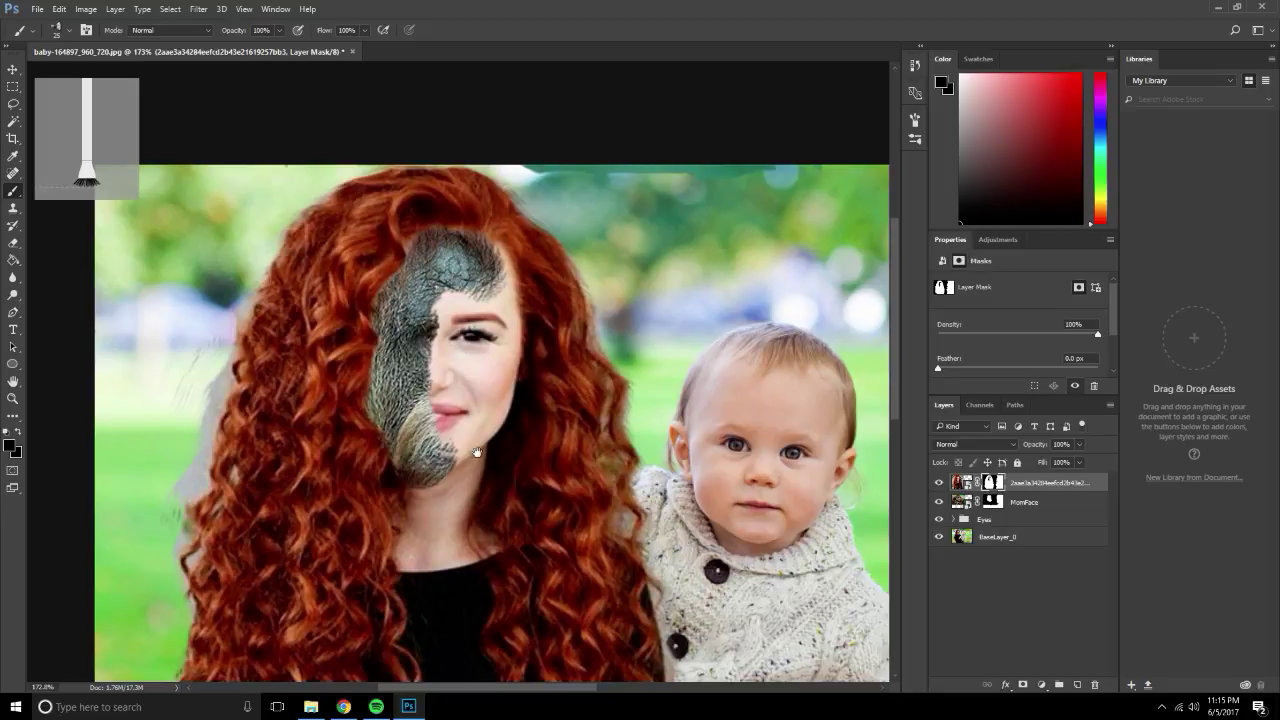
# Reveal the orangutan eye, cheek, mouth and chin while keeping the neck covered.
pyautogui.click(376, 706)
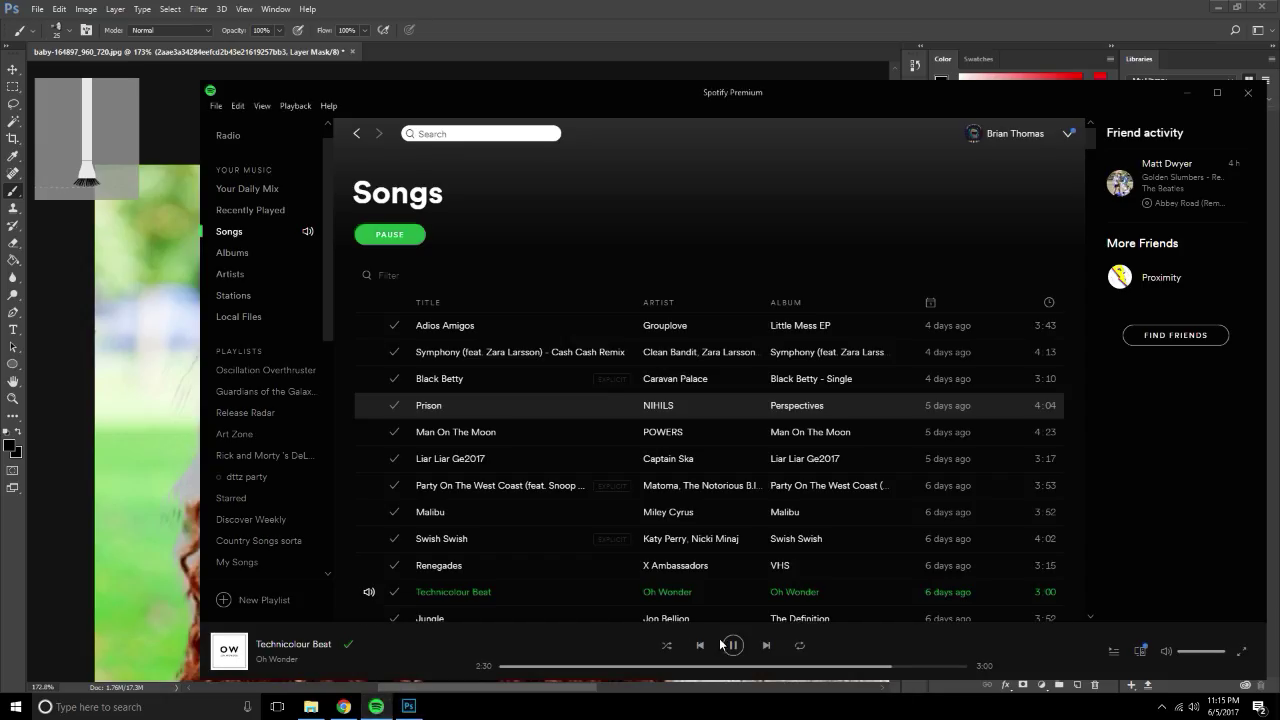
pyautogui.click(798, 34)
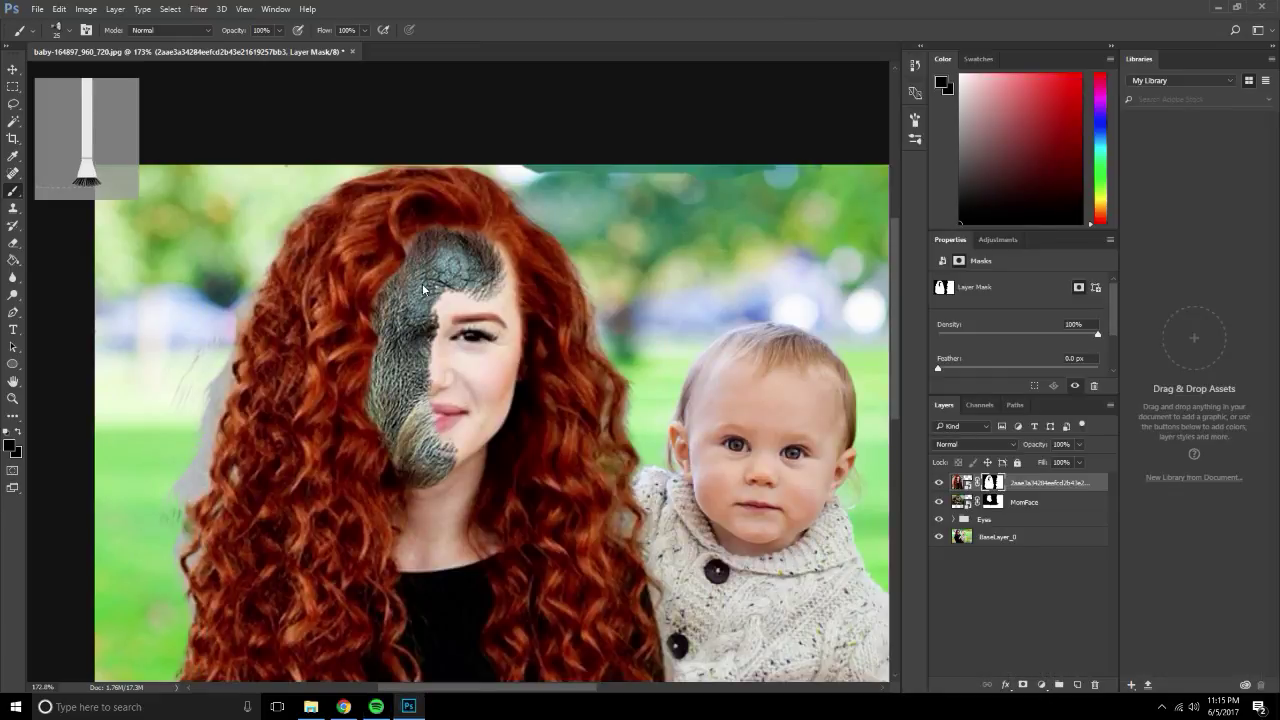
pyautogui.moveTo(422, 289)
pyautogui.mouseDown()
pyautogui.moveTo(455, 320)
pyautogui.moveTo(440, 345)
pyautogui.moveTo(422, 316)
pyautogui.moveTo(443, 319)
pyautogui.moveTo(442, 475)
pyautogui.moveTo(468, 462)
pyautogui.moveTo(439, 427)
pyautogui.moveTo(406, 468)
pyautogui.mouseUp()
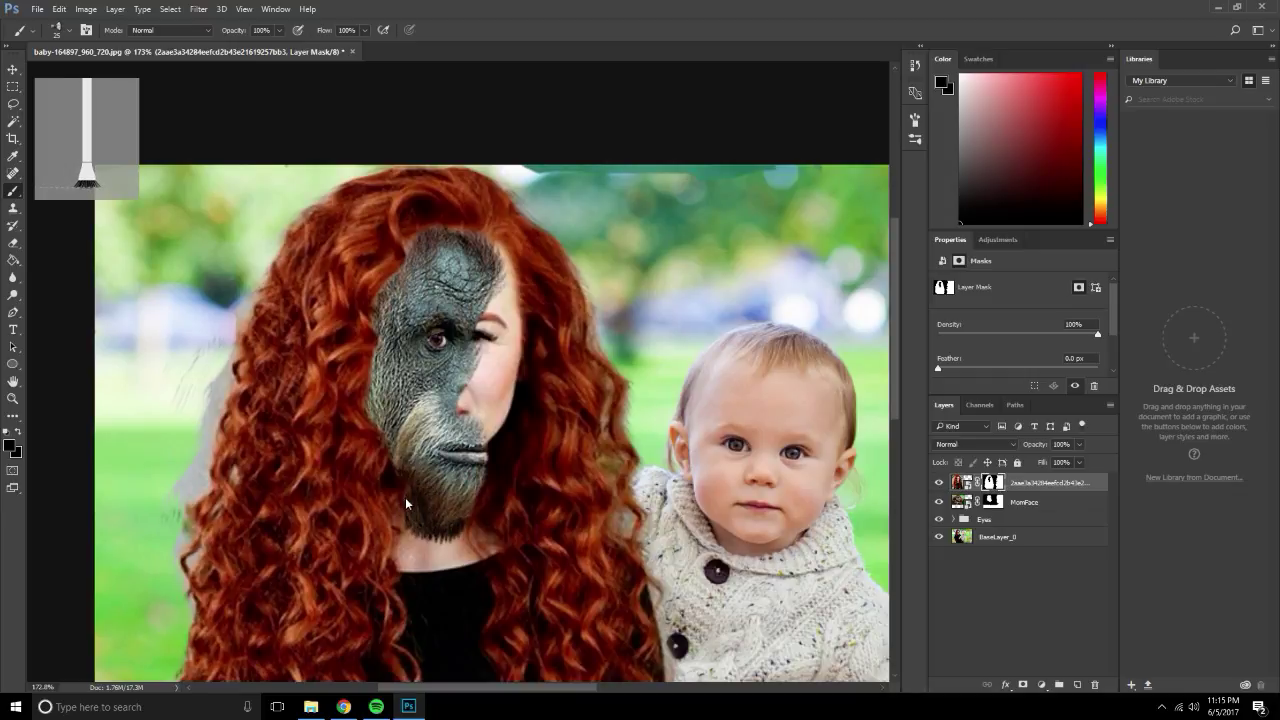
pyautogui.moveTo(400, 538)
pyautogui.mouseDown()
pyautogui.moveTo(425, 549)
pyautogui.moveTo(418, 505)
pyautogui.moveTo(438, 556)
pyautogui.mouseUp()
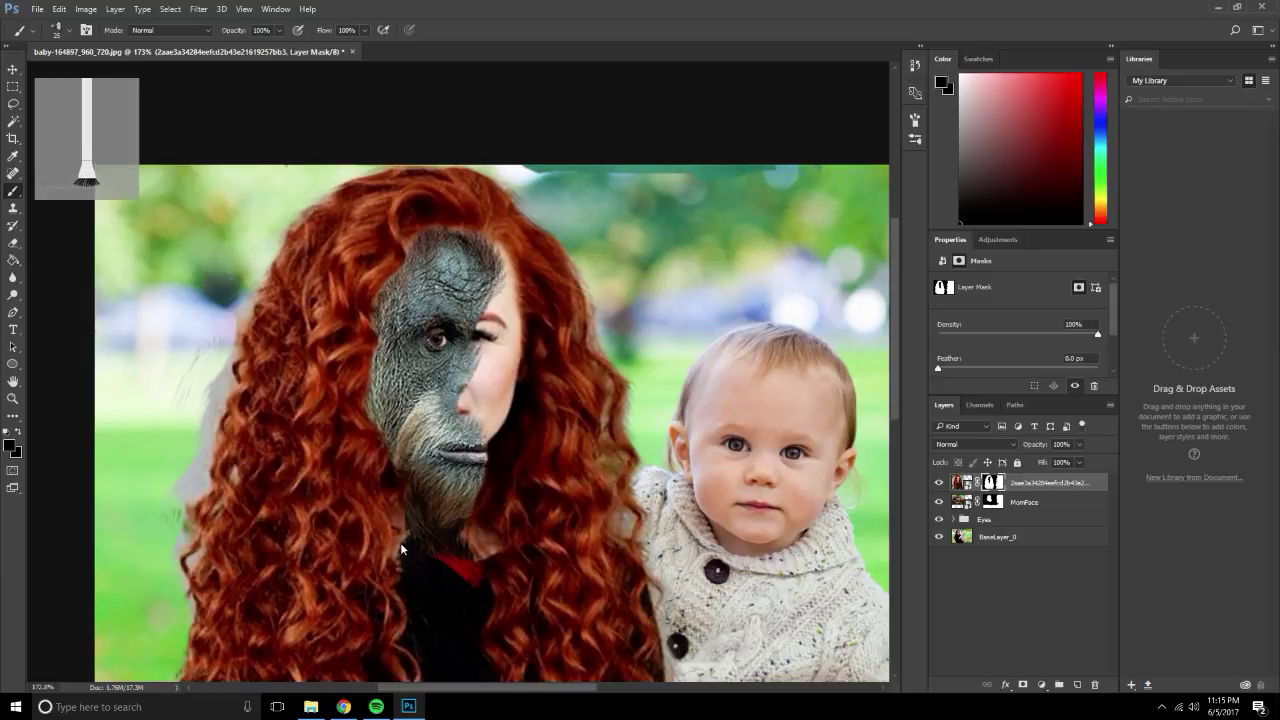
pyautogui.moveTo(462, 414)
pyautogui.mouseDown()
pyautogui.moveTo(435, 386)
pyautogui.moveTo(508, 375)
pyautogui.moveTo(482, 342)
pyautogui.mouseUp()
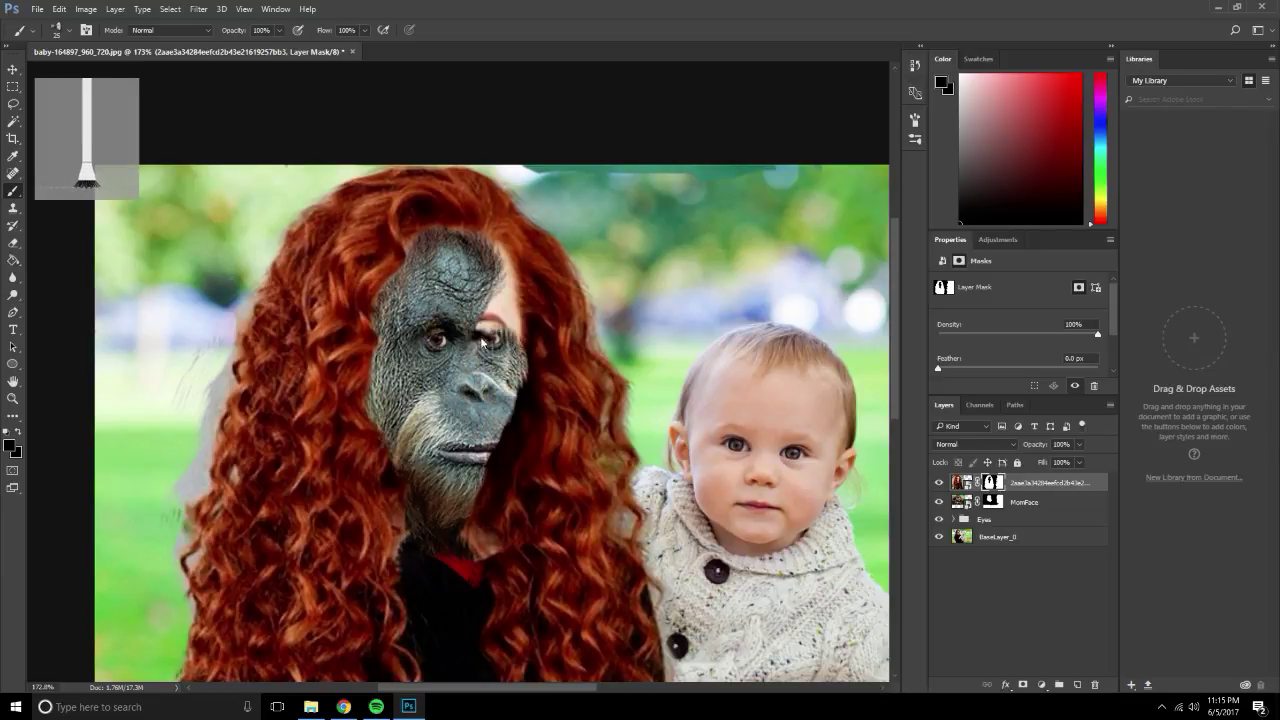
pyautogui.moveTo(473, 286); pyautogui.dragTo(480, 281)
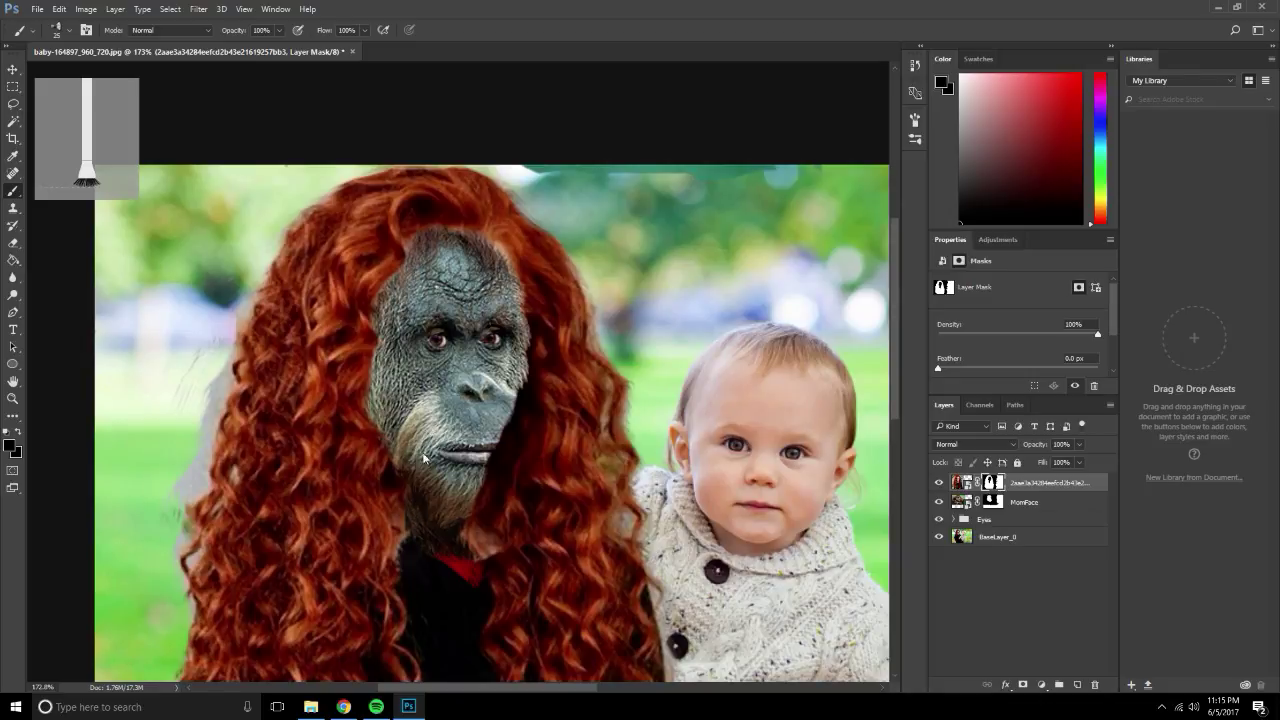
pyautogui.moveTo(447, 455)
pyautogui.mouseDown()
pyautogui.moveTo(421, 270)
pyautogui.moveTo(320, 326)
pyautogui.mouseUp()
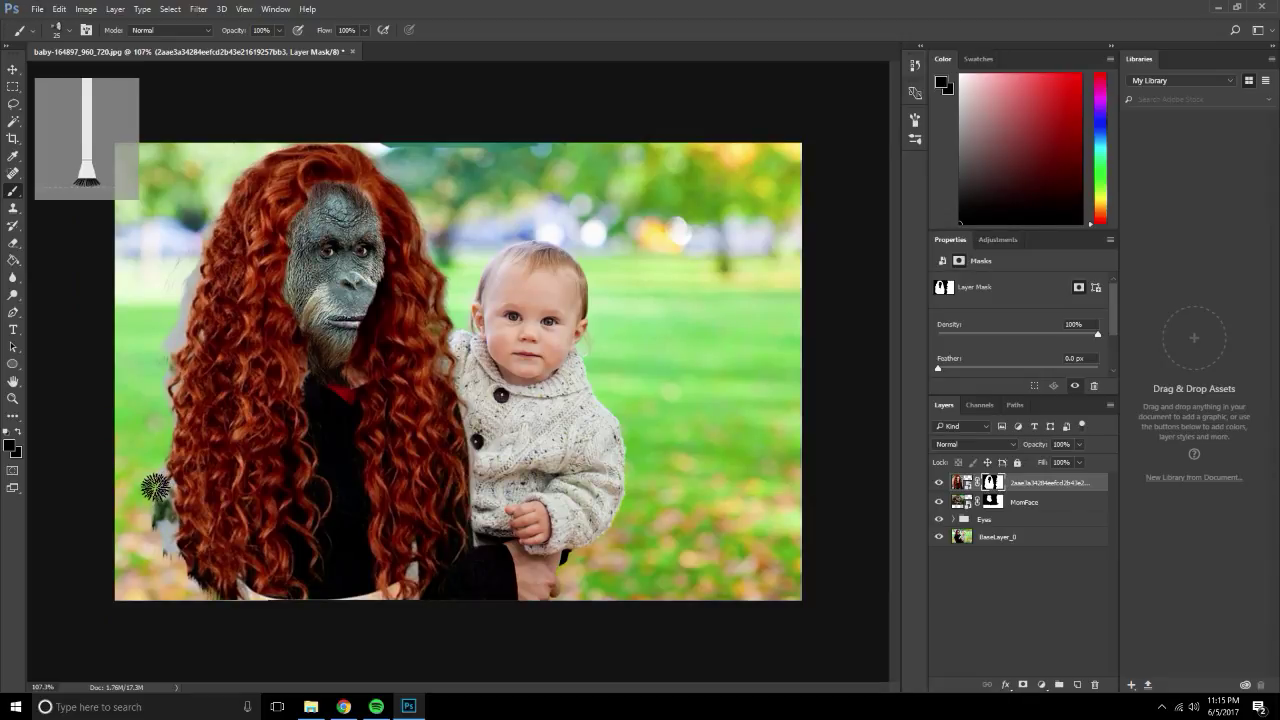
# Mask the hair's lower-left edge, the black top around the red collar, and strands over the mother's hand.
pyautogui.moveTo(155, 487)
pyautogui.mouseDown()
pyautogui.moveTo(155, 537)
pyautogui.moveTo(181, 586)
pyautogui.moveTo(199, 590)
pyautogui.moveTo(171, 513)
pyautogui.moveTo(160, 529)
pyautogui.moveTo(157, 477)
pyautogui.moveTo(163, 337)
pyautogui.moveTo(180, 266)
pyautogui.moveTo(189, 274)
pyautogui.moveTo(180, 237)
pyautogui.mouseUp()
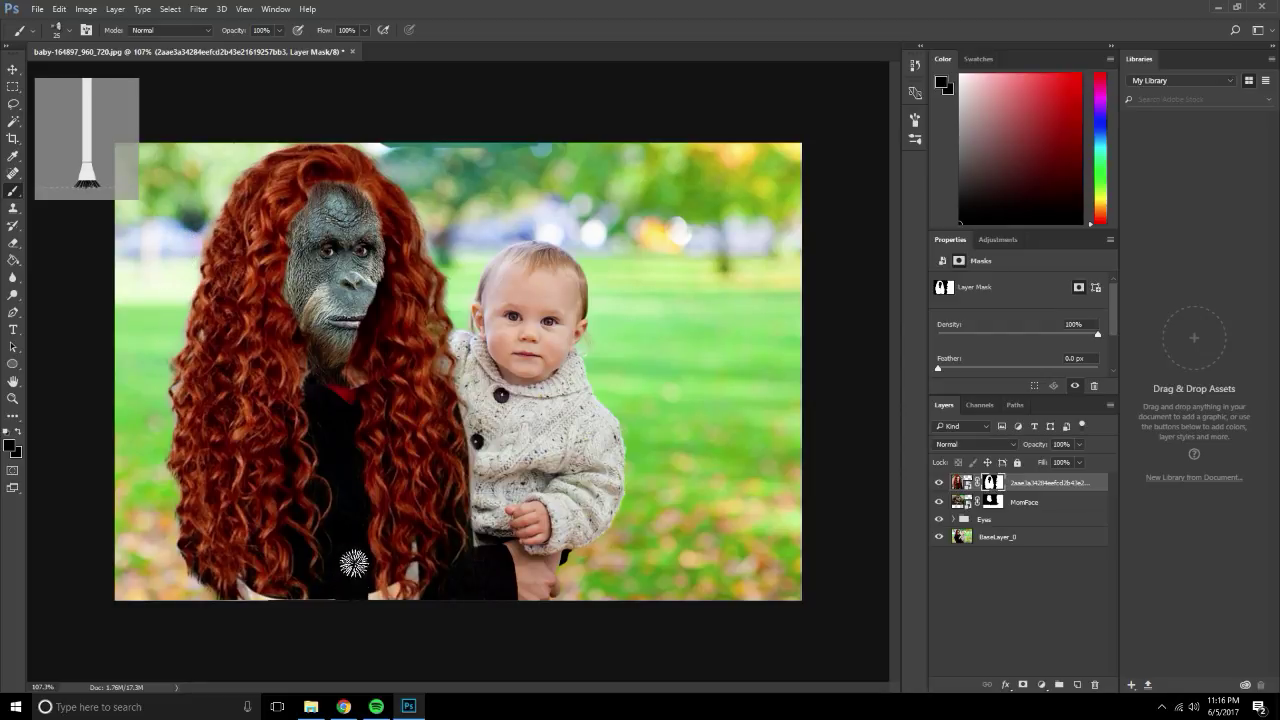
pyautogui.moveTo(349, 586)
pyautogui.mouseDown()
pyautogui.moveTo(329, 603)
pyautogui.moveTo(354, 566)
pyautogui.mouseUp()
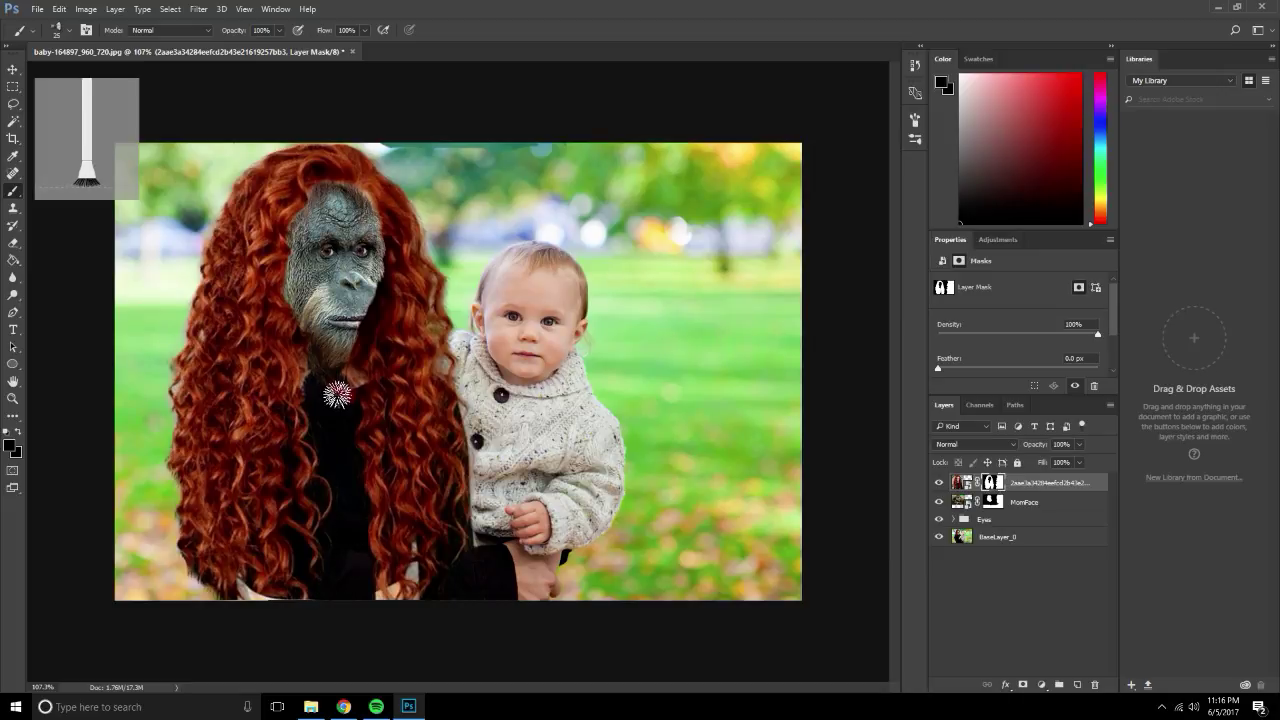
pyautogui.moveTo(346, 523); pyautogui.dragTo(357, 533)
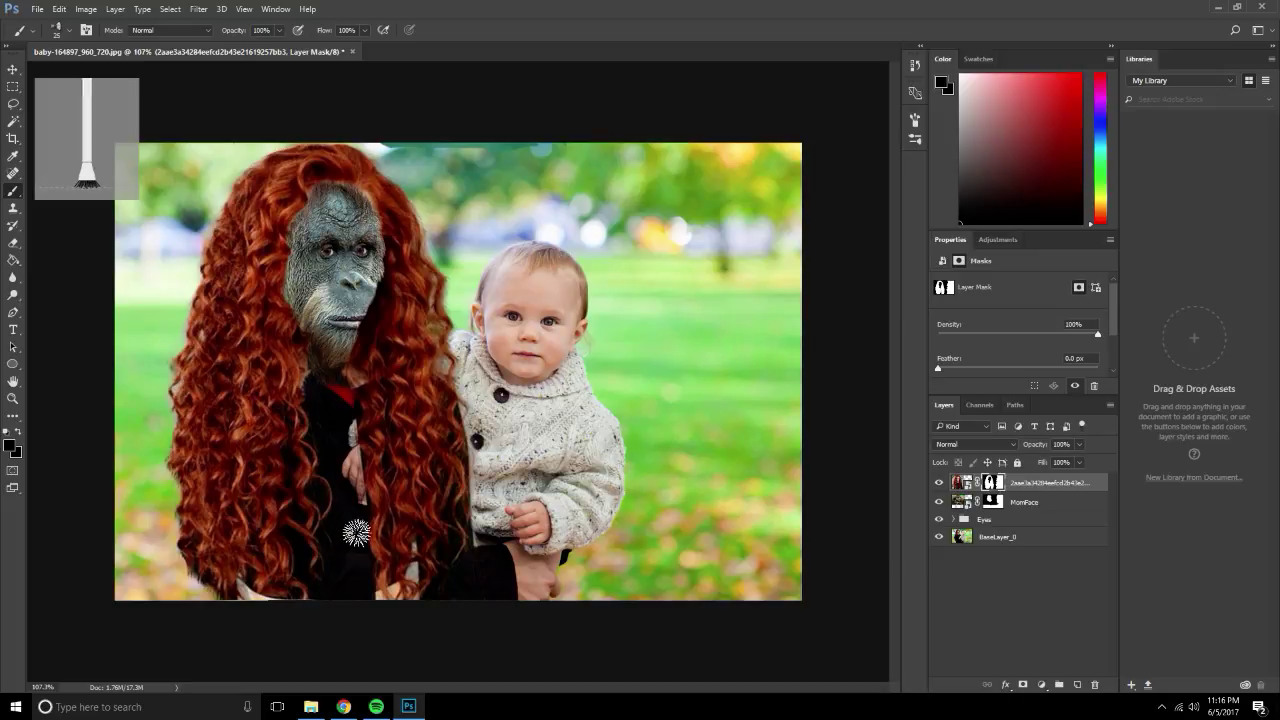
pyautogui.moveTo(352, 408); pyautogui.dragTo(328, 371)
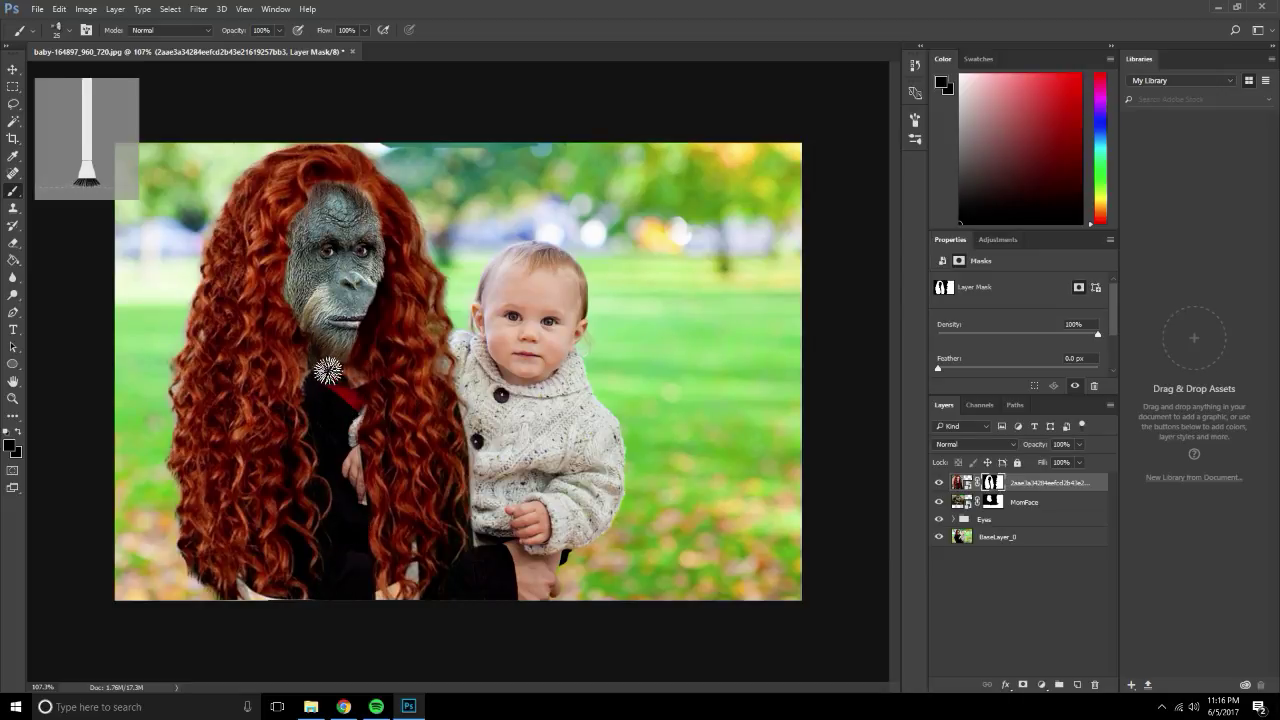
pyautogui.moveTo(352, 455)
pyautogui.mouseDown()
pyautogui.moveTo(355, 467)
pyautogui.moveTo(346, 456)
pyautogui.mouseUp()
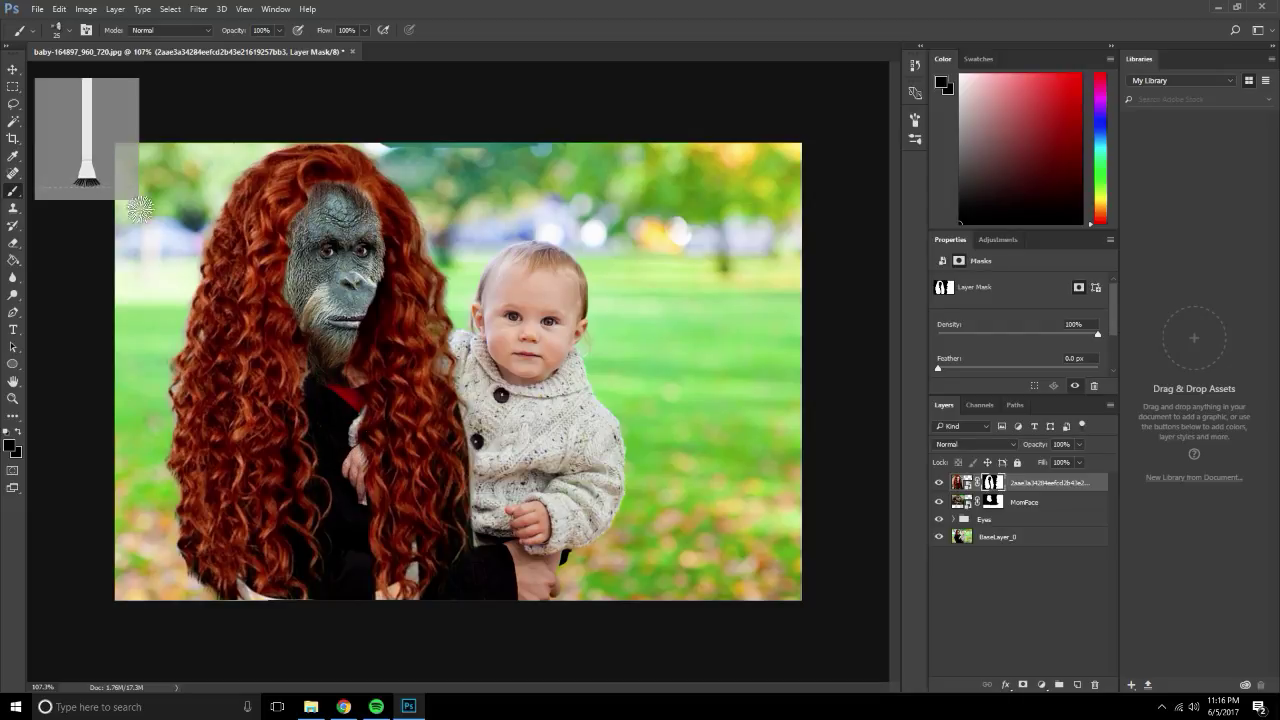
pyautogui.click(73, 74)
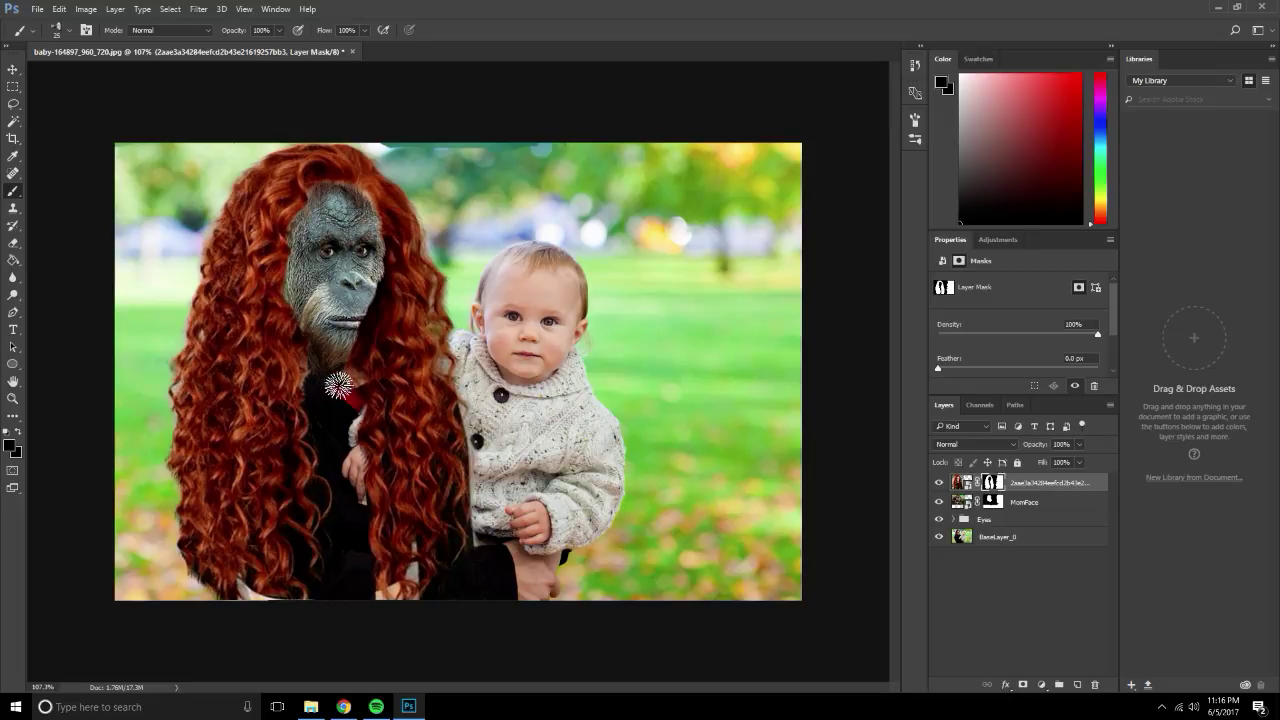
pyautogui.moveTo(338, 384); pyautogui.dragTo(358, 372)
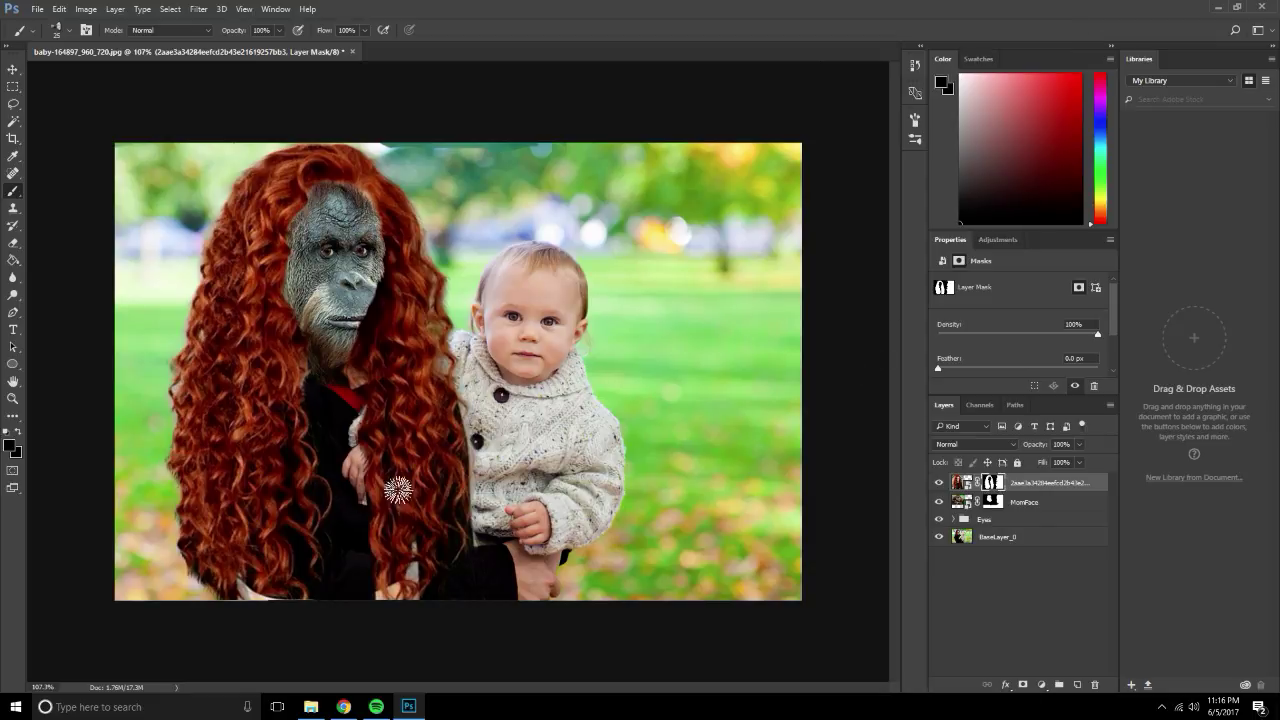
pyautogui.moveTo(390, 438); pyautogui.dragTo(382, 465)
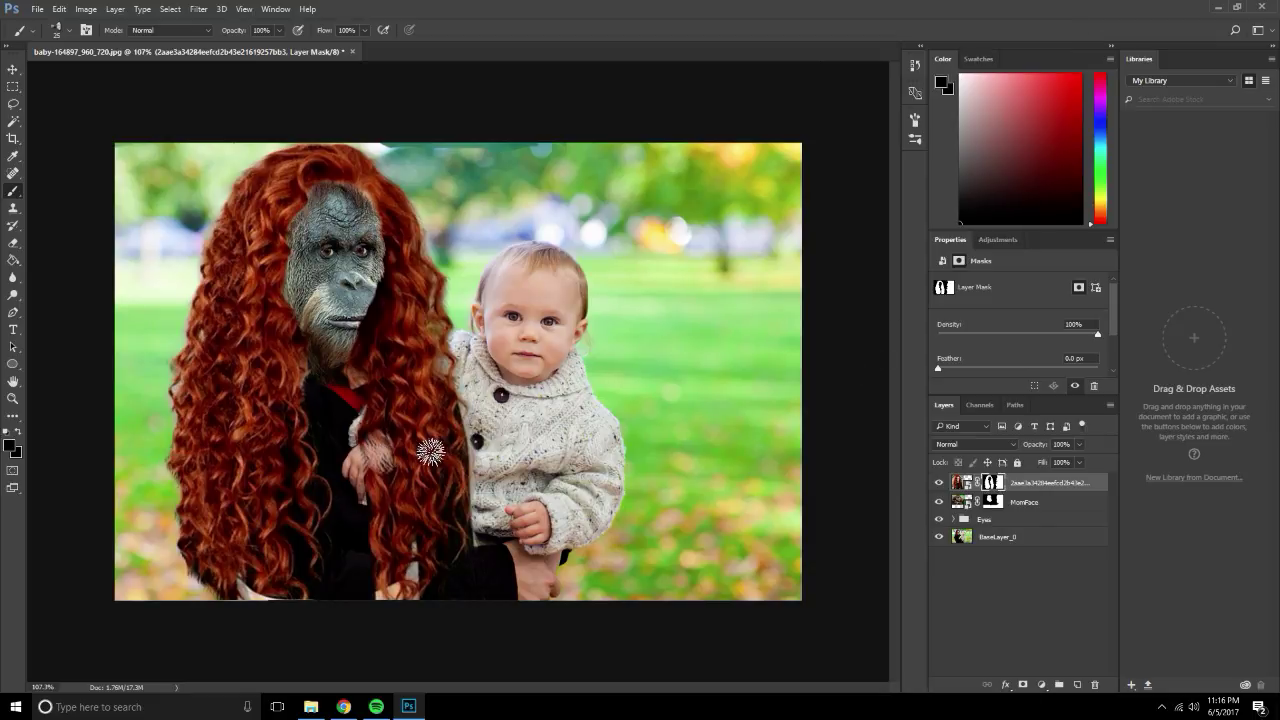
pyautogui.hotkey('alt', 'z')
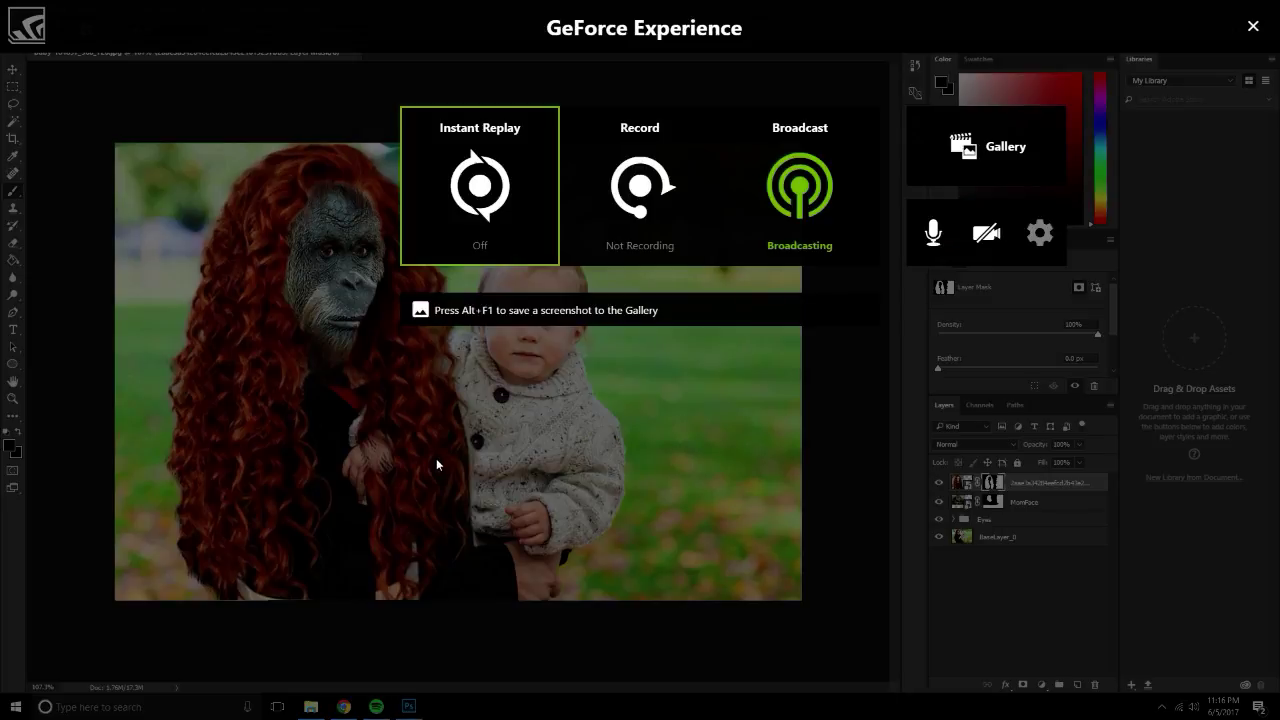
pyautogui.hotkey('alt', 'z')
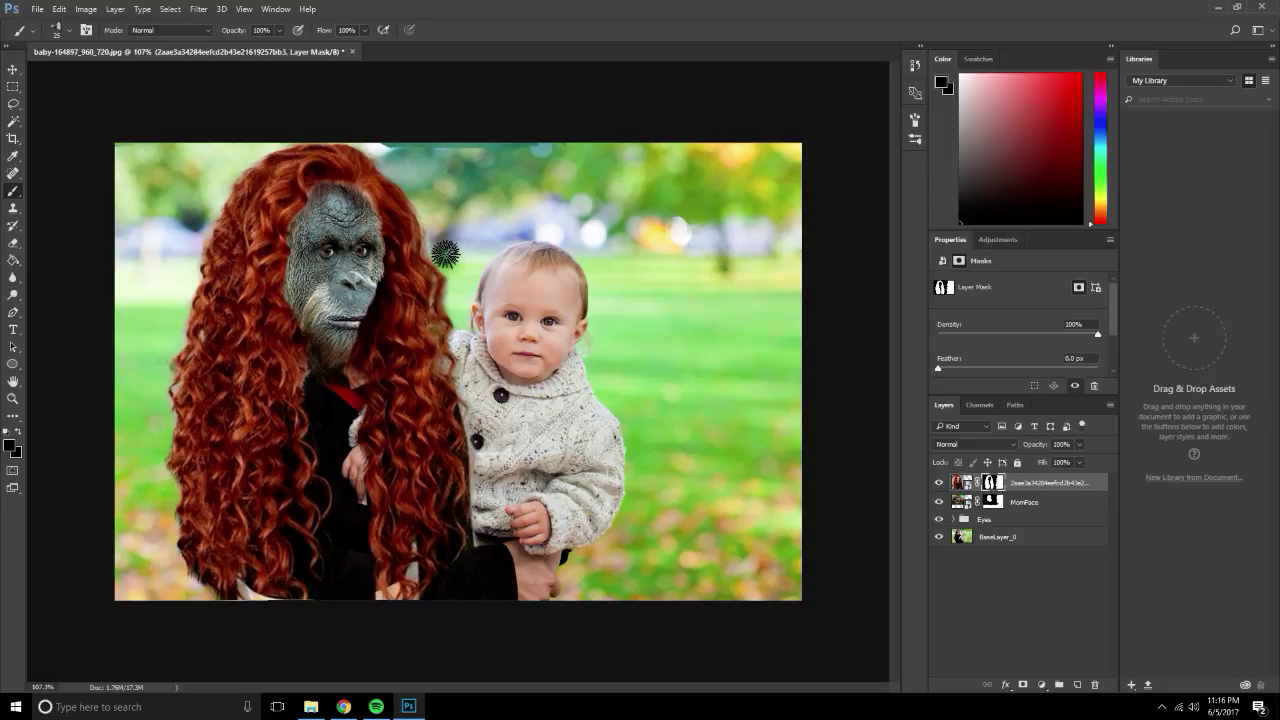
pyautogui.hotkey('alt', 'z')
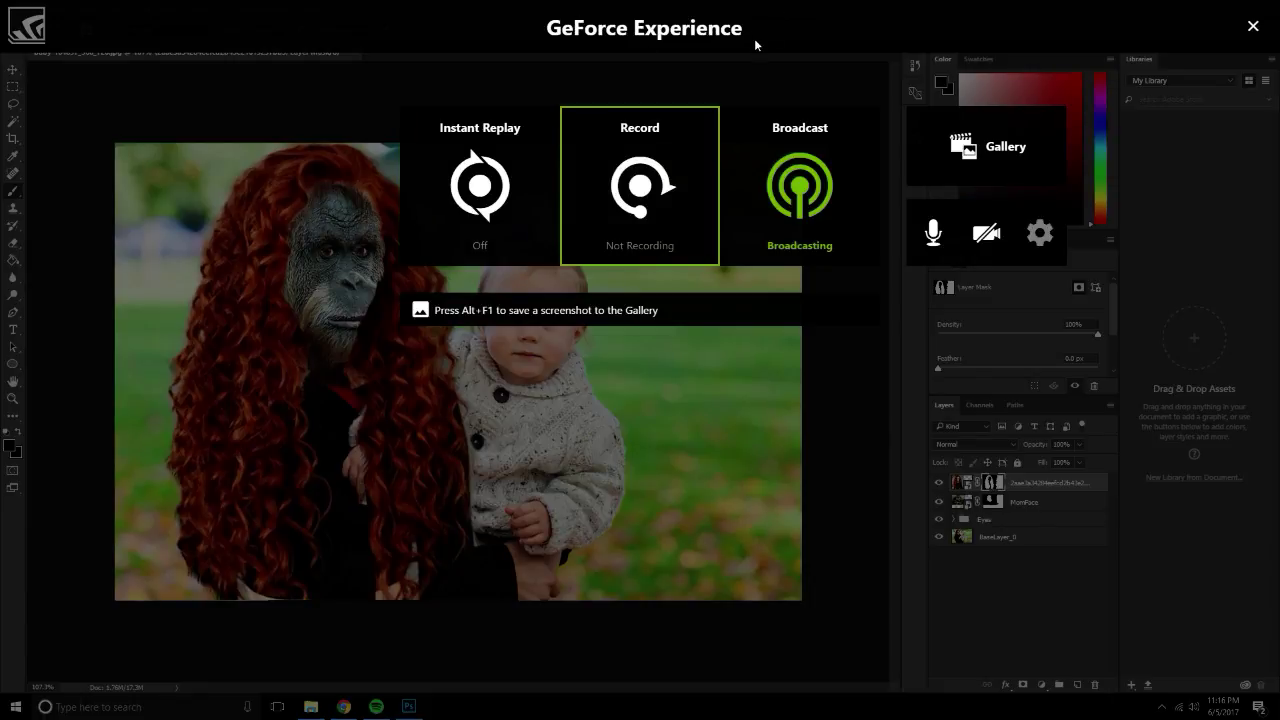
pyautogui.hotkey('alt', 'z')
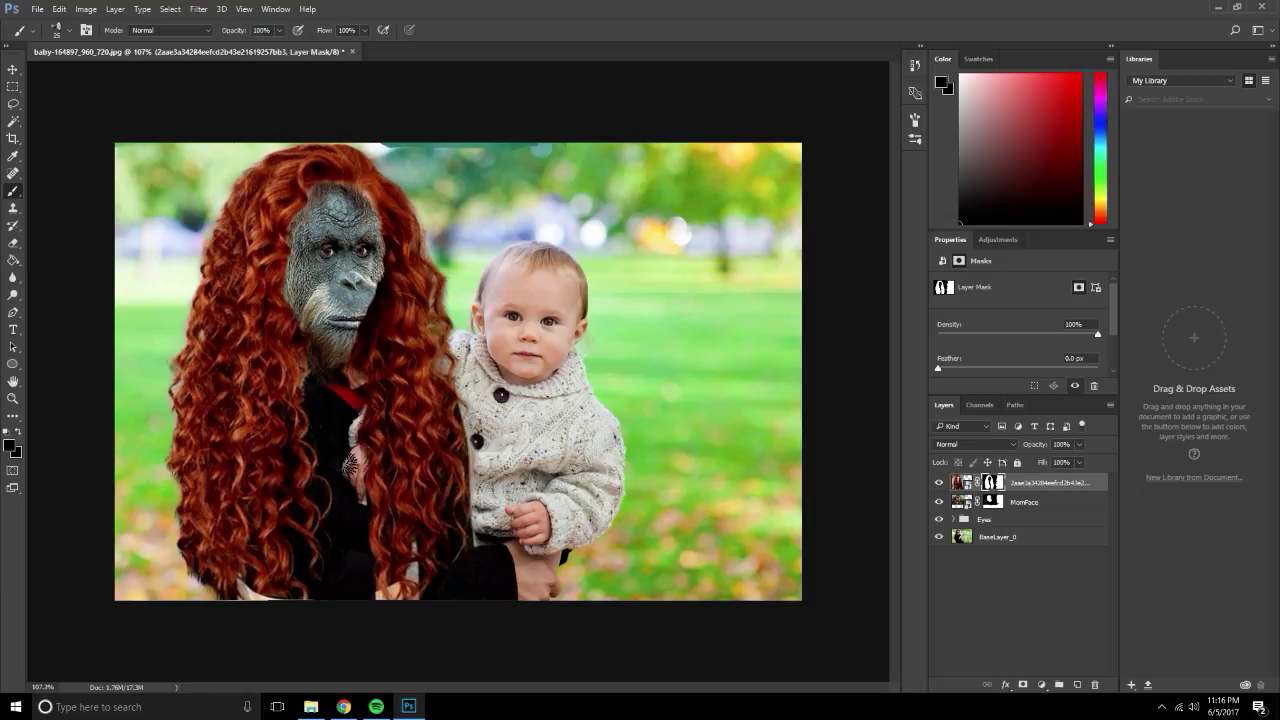
# Zoom in along the hair edge and mask the stray strands over the dark clothing.
pyautogui.scroll(1, 349, 462)
pyautogui.scroll(1, 348, 458)
pyautogui.scroll(1, 346, 453)
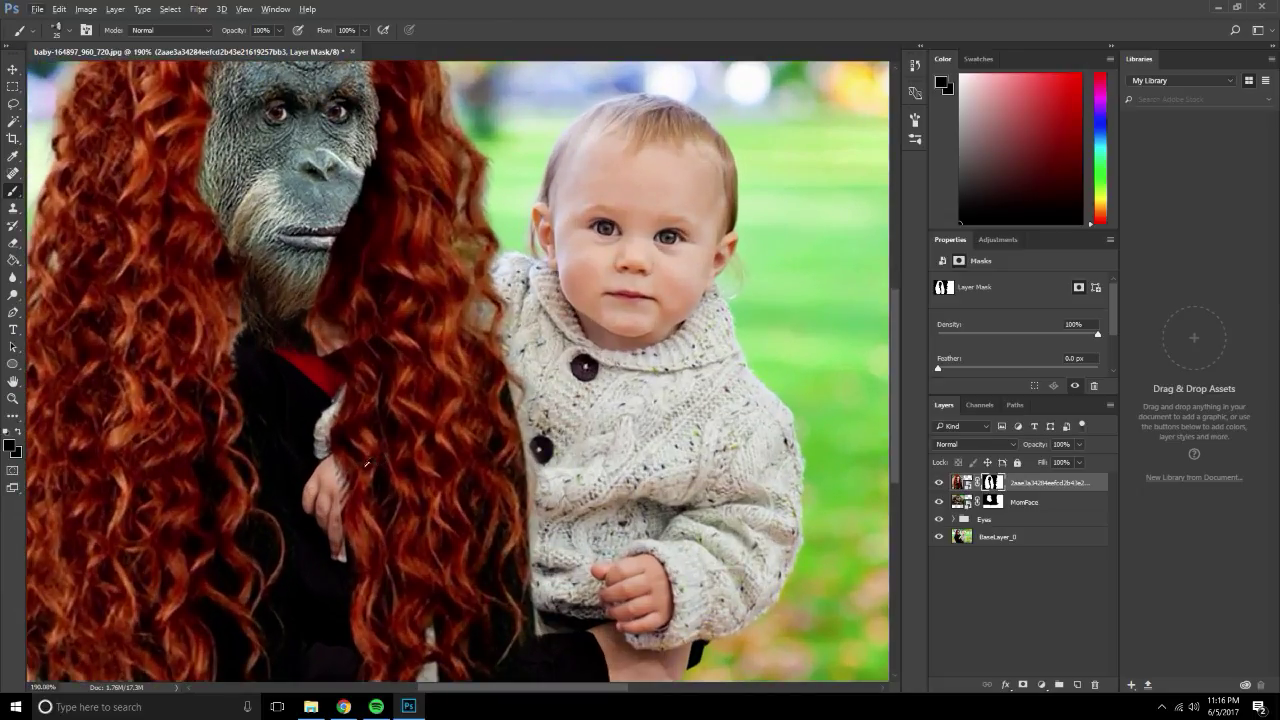
pyautogui.scroll(-1, 349, 468)
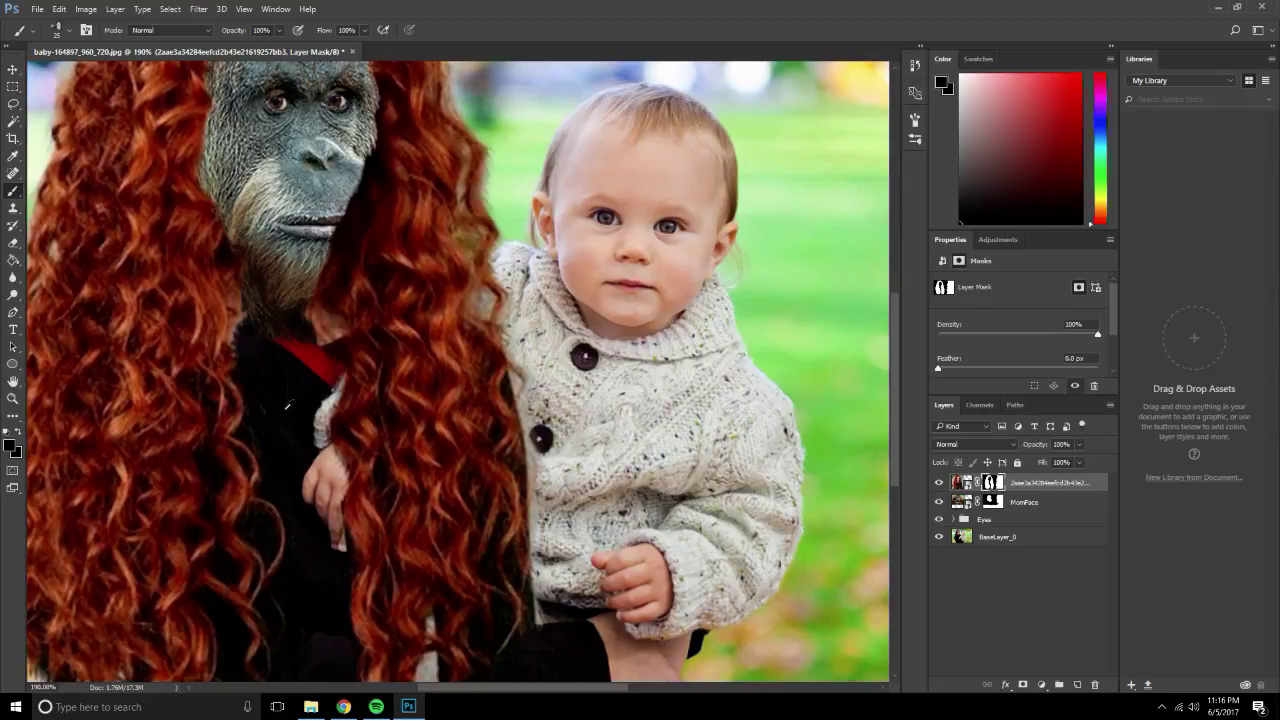
pyautogui.scroll(-3, 299, 428)
pyautogui.scroll(-1, 301, 412)
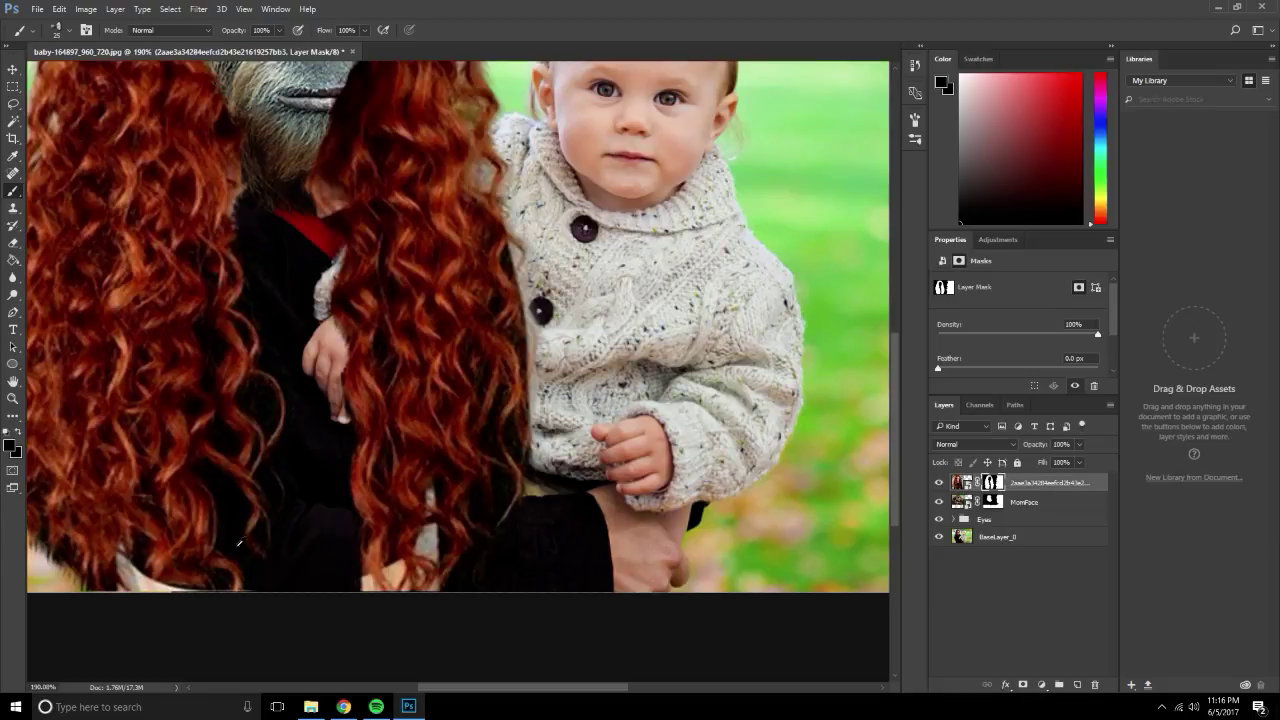
pyautogui.scroll(-3, 277, 485)
pyautogui.scroll(-1, 300, 400)
pyautogui.scroll(1, 350, 350)
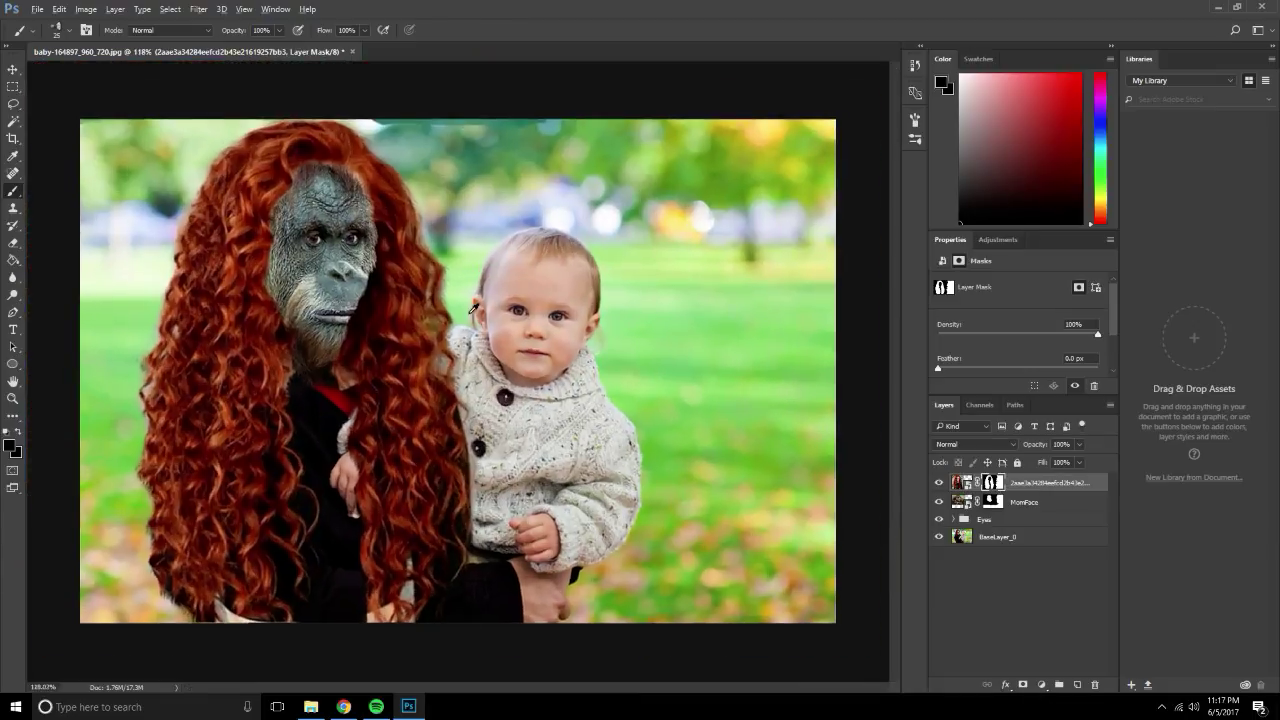
pyautogui.scroll(4, 438, 318)
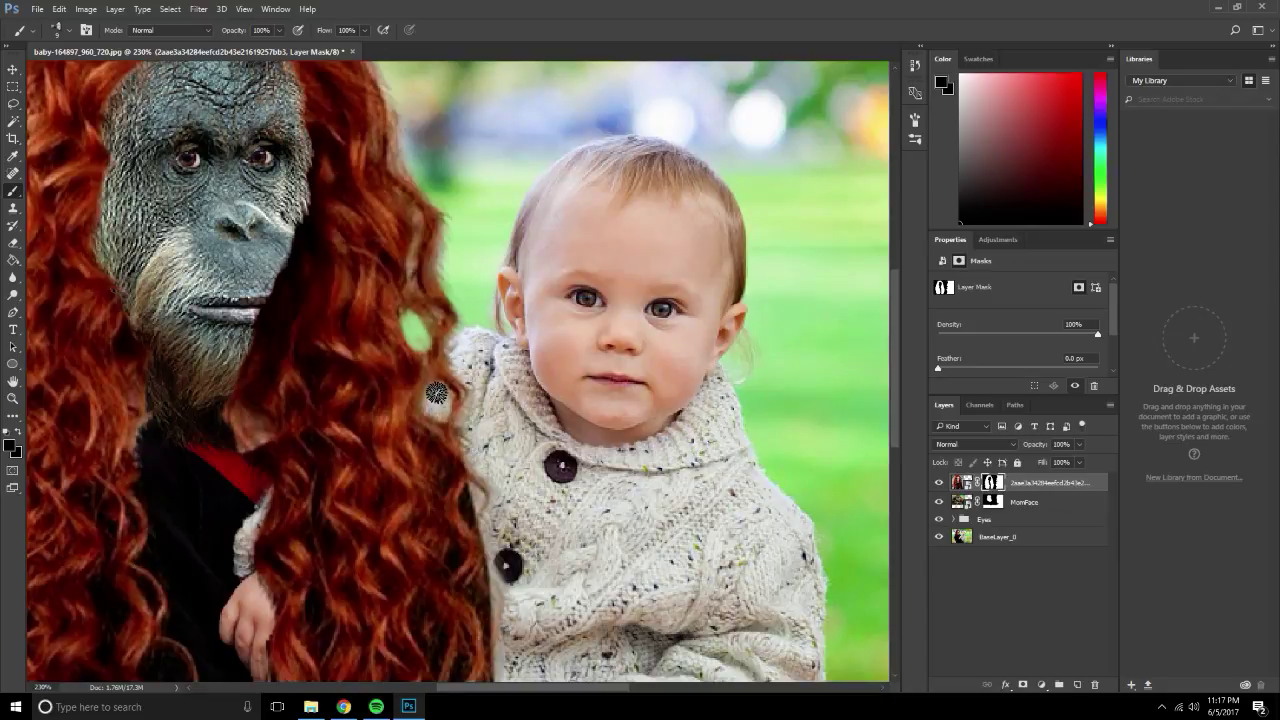
pyautogui.scroll(-2, 437, 393)
pyautogui.scroll(-3, 480, 405)
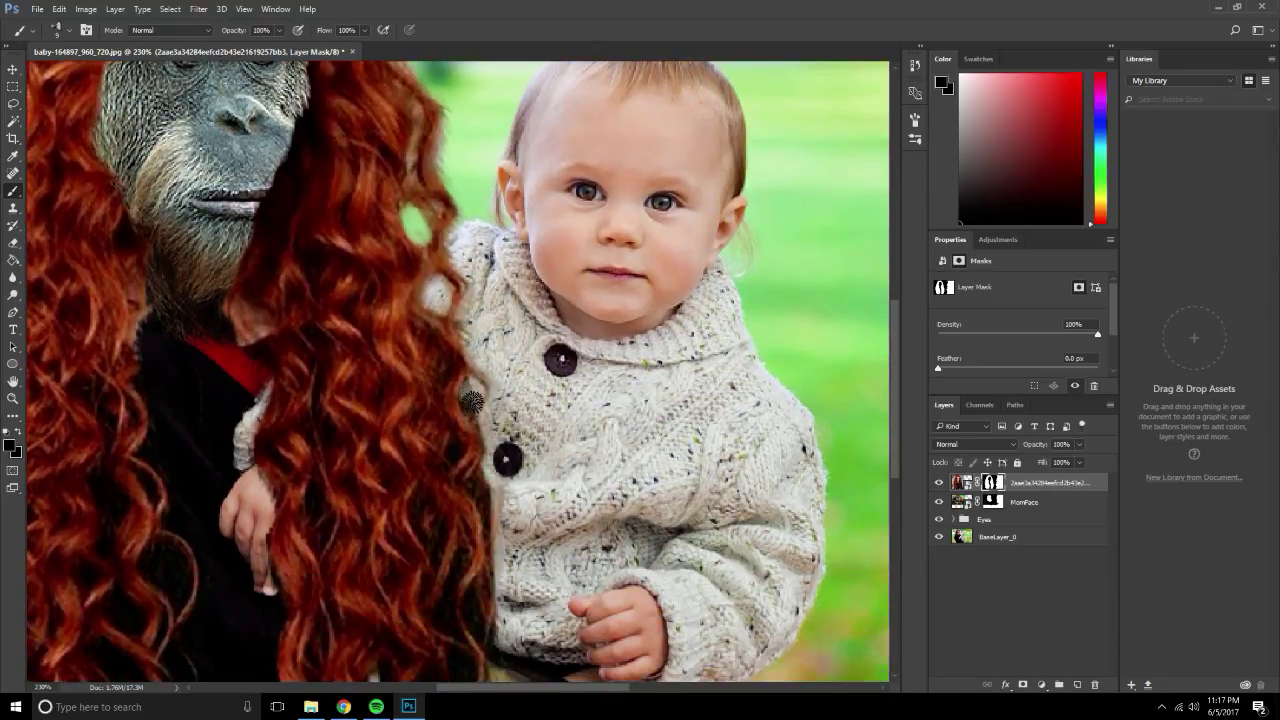
pyautogui.scroll(-4, 250, 540)
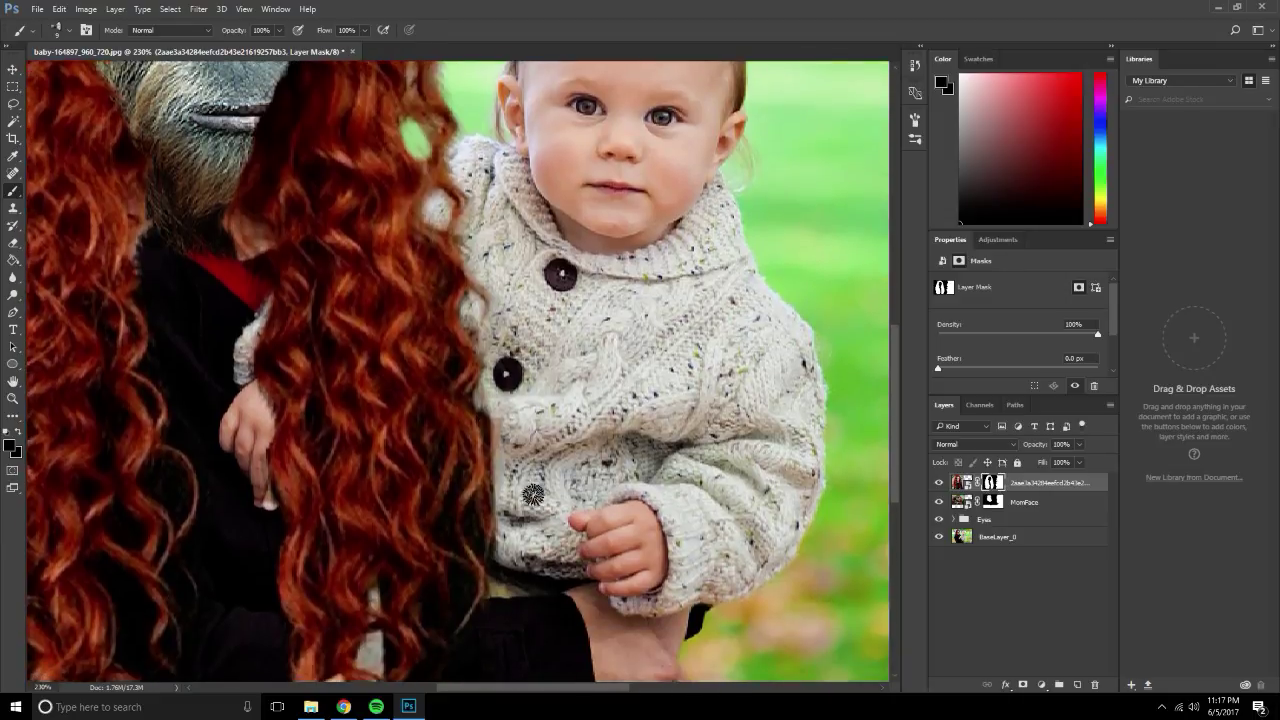
pyautogui.scroll(-3, 250, 550)
pyautogui.scroll(-3, 250, 510)
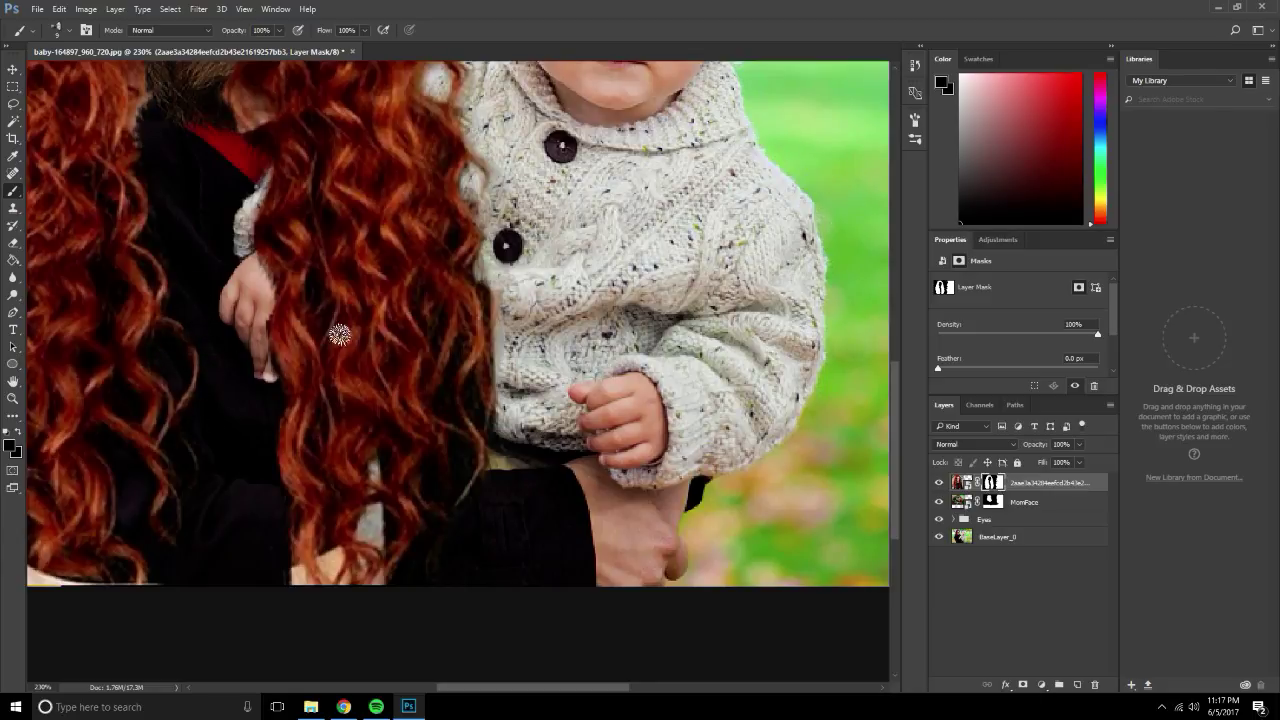
pyautogui.scroll(5, 213, 277)
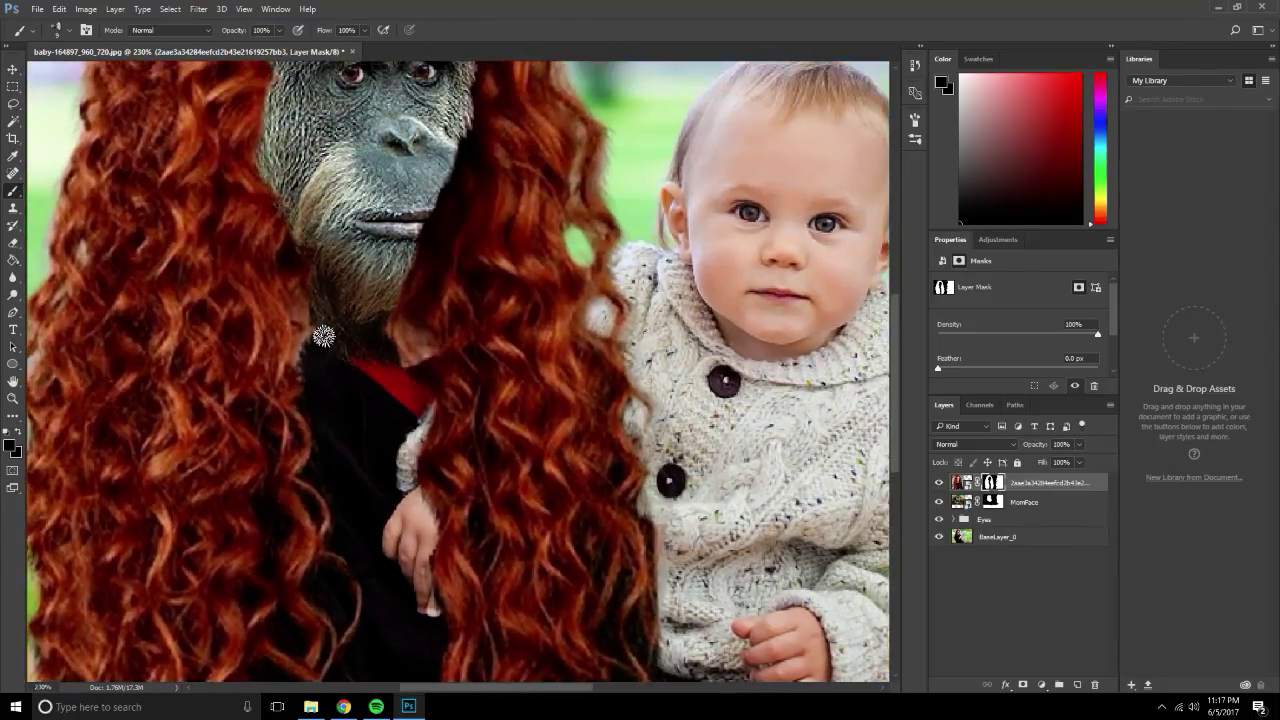
pyautogui.moveTo(314, 318); pyautogui.dragTo(312, 369)
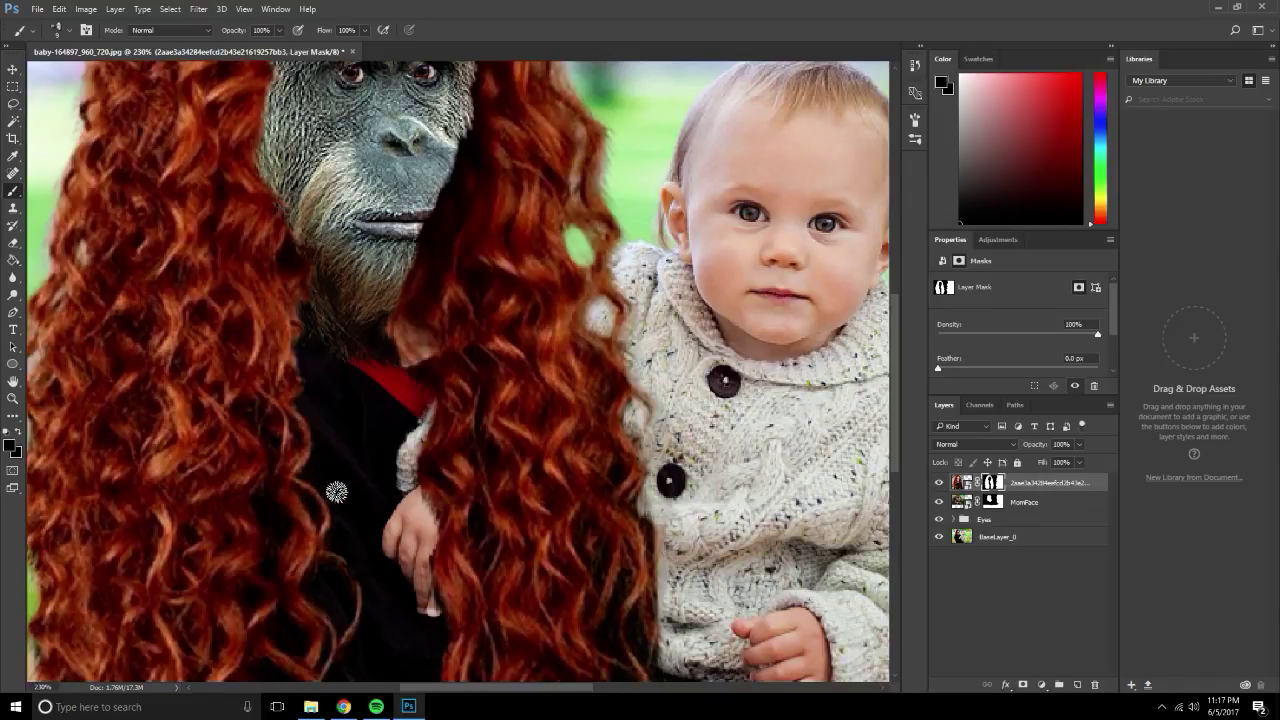
# Mask the thin light line at the bottom, hair over the clothing, and pale patches in the lower hair.
pyautogui.scroll(3, 336, 491)
pyautogui.scroll(3, 351, 409)
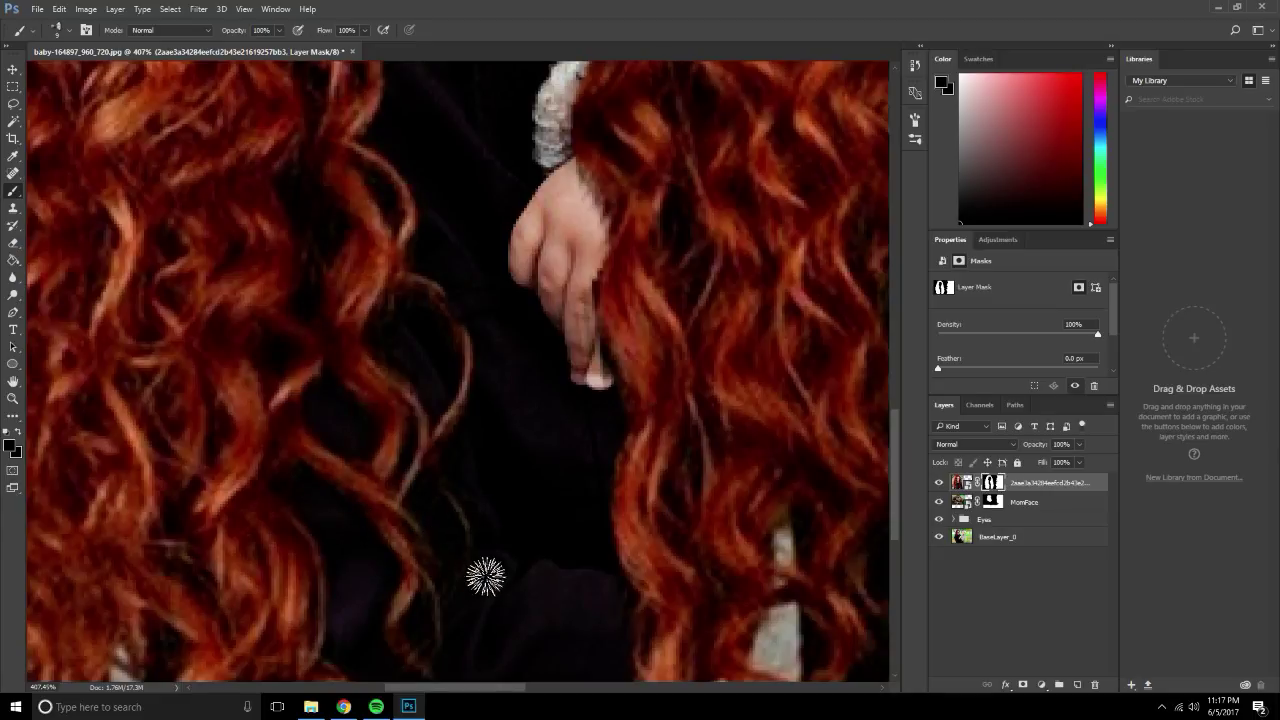
pyautogui.scroll(-2, 501, 512)
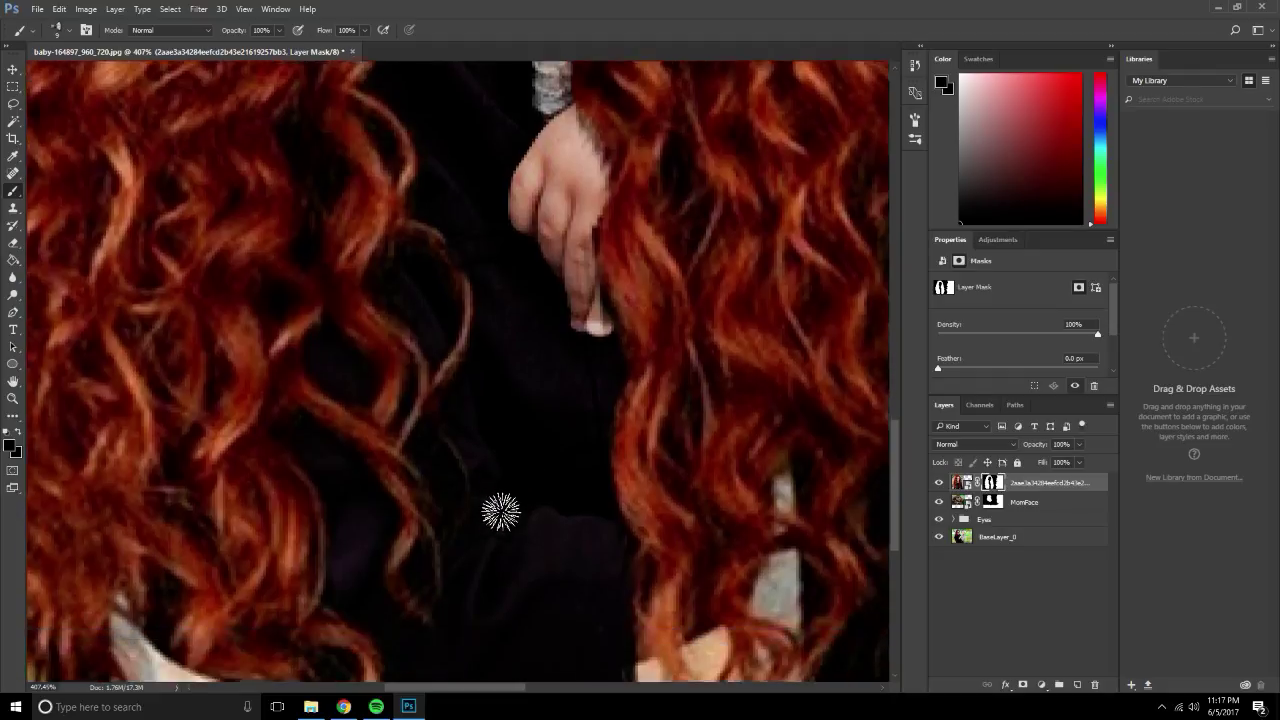
pyautogui.scroll(-5, 501, 512)
pyautogui.scroll(-3, 240, 612)
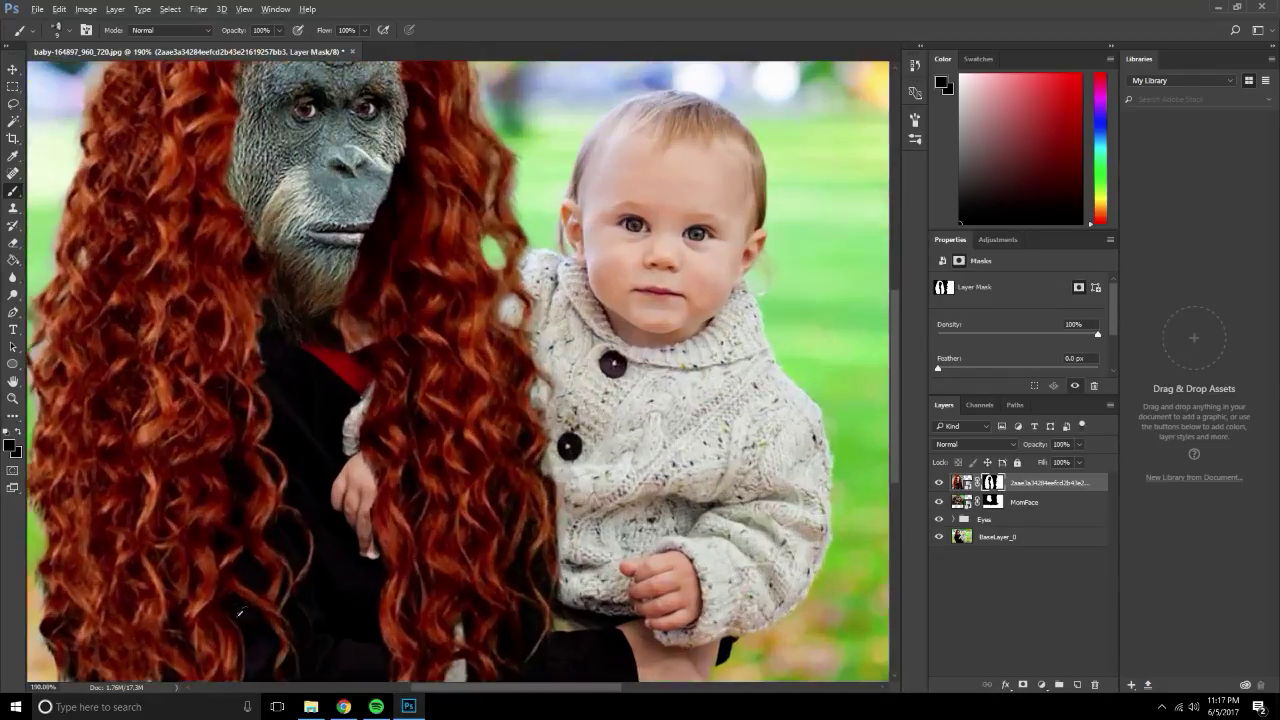
pyautogui.scroll(-2, 240, 612)
pyautogui.scroll(3, 200, 580)
pyautogui.scroll(2, 140, 551)
pyautogui.moveTo(140, 551)
pyautogui.mouseDown()
pyautogui.moveTo(345, 267)
pyautogui.moveTo(373, 254)
pyautogui.mouseUp()
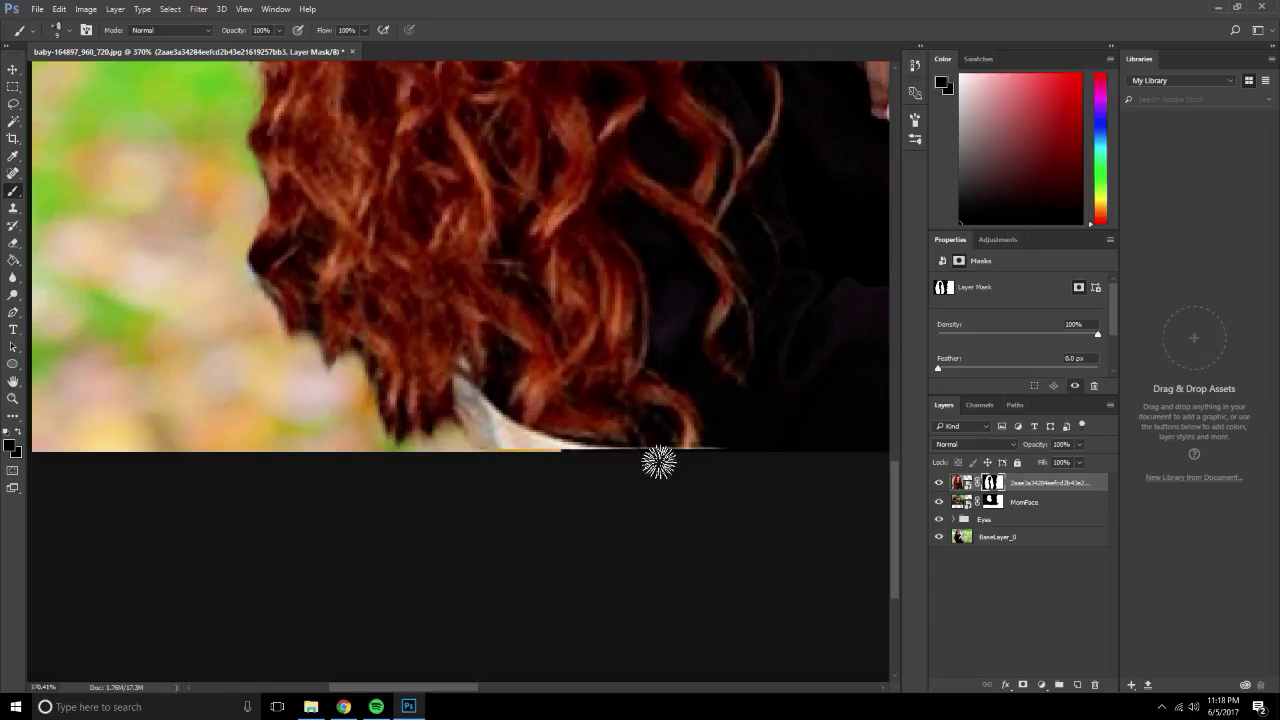
pyautogui.moveTo(536, 457); pyautogui.dragTo(699, 481)
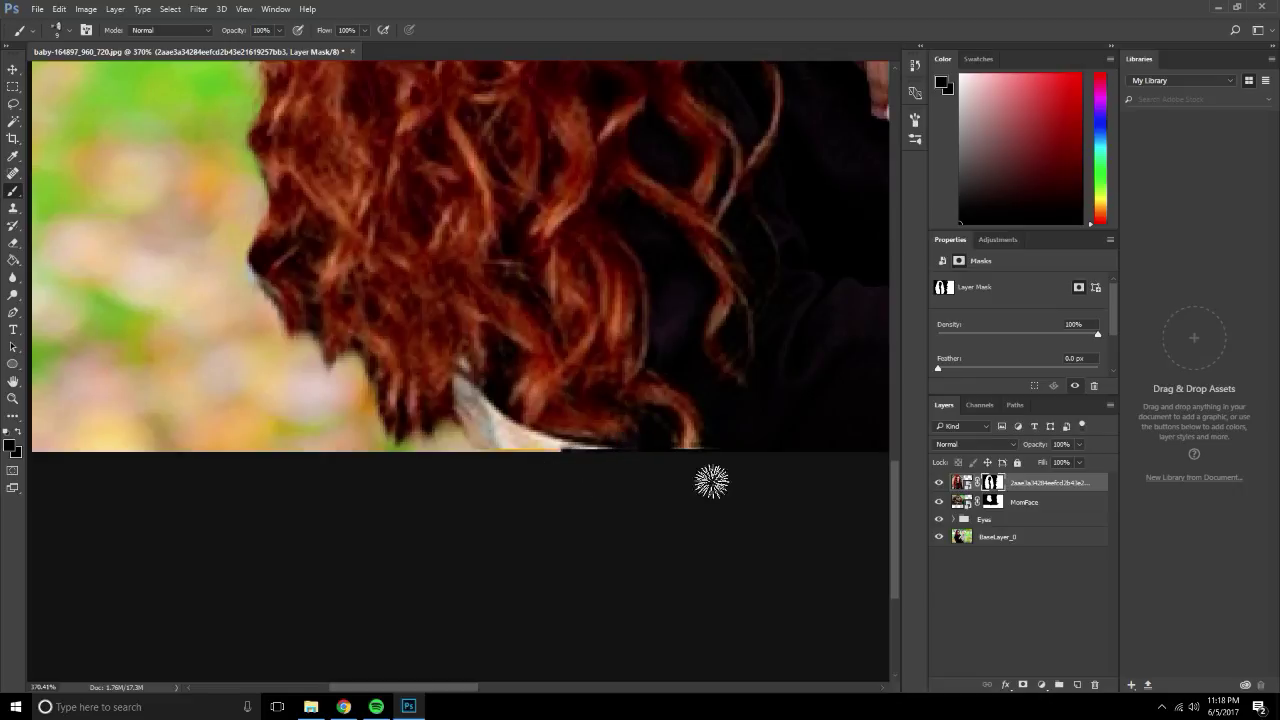
pyautogui.scroll(3, 649, 477)
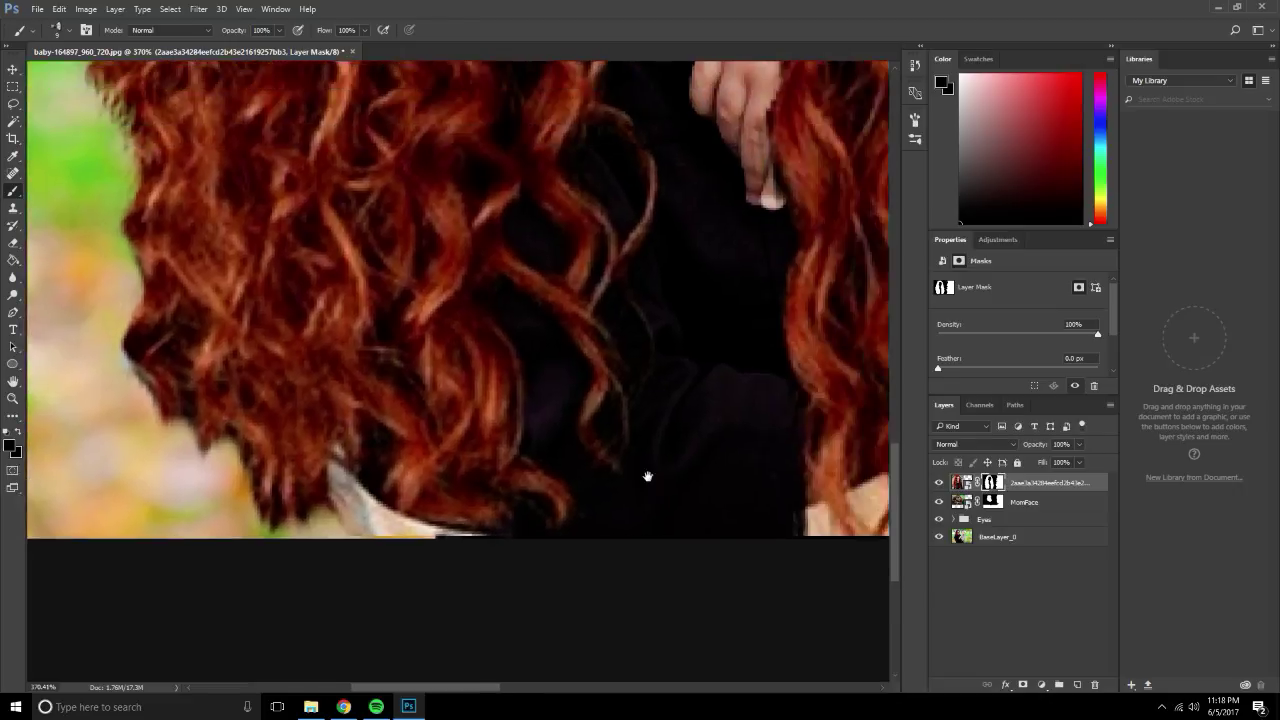
pyautogui.hscroll(3, 589, 371)
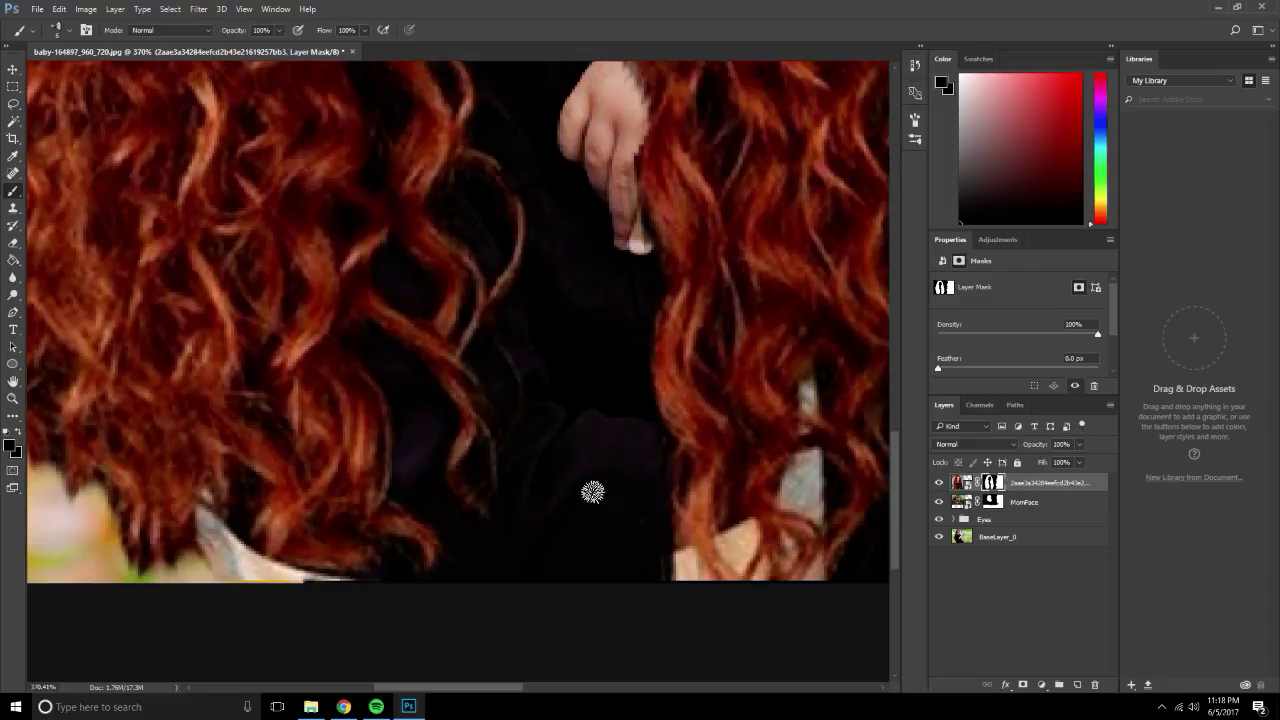
pyautogui.moveTo(591, 491); pyautogui.dragTo(420, 451)
pyautogui.moveTo(551, 537)
pyautogui.mouseDown()
pyautogui.moveTo(577, 562)
pyautogui.moveTo(540, 572)
pyautogui.moveTo(494, 557)
pyautogui.moveTo(489, 580)
pyautogui.mouseUp()
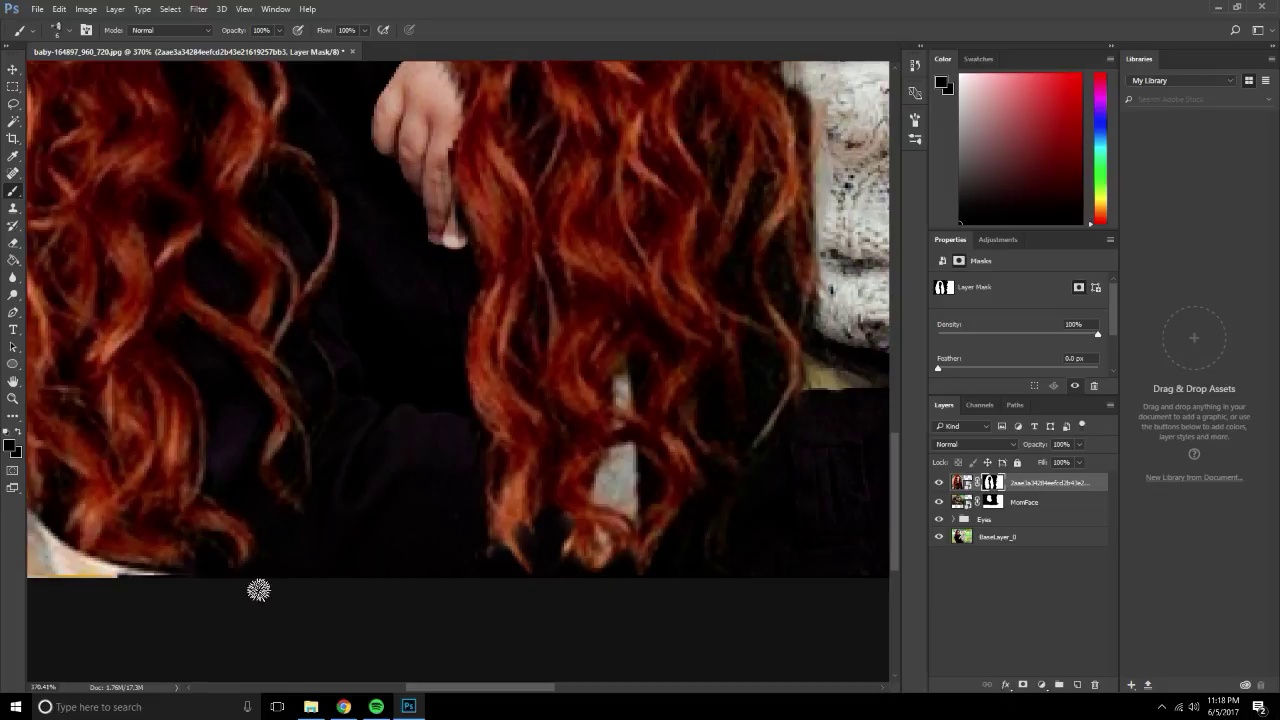
pyautogui.moveTo(611, 467); pyautogui.dragTo(594, 490)
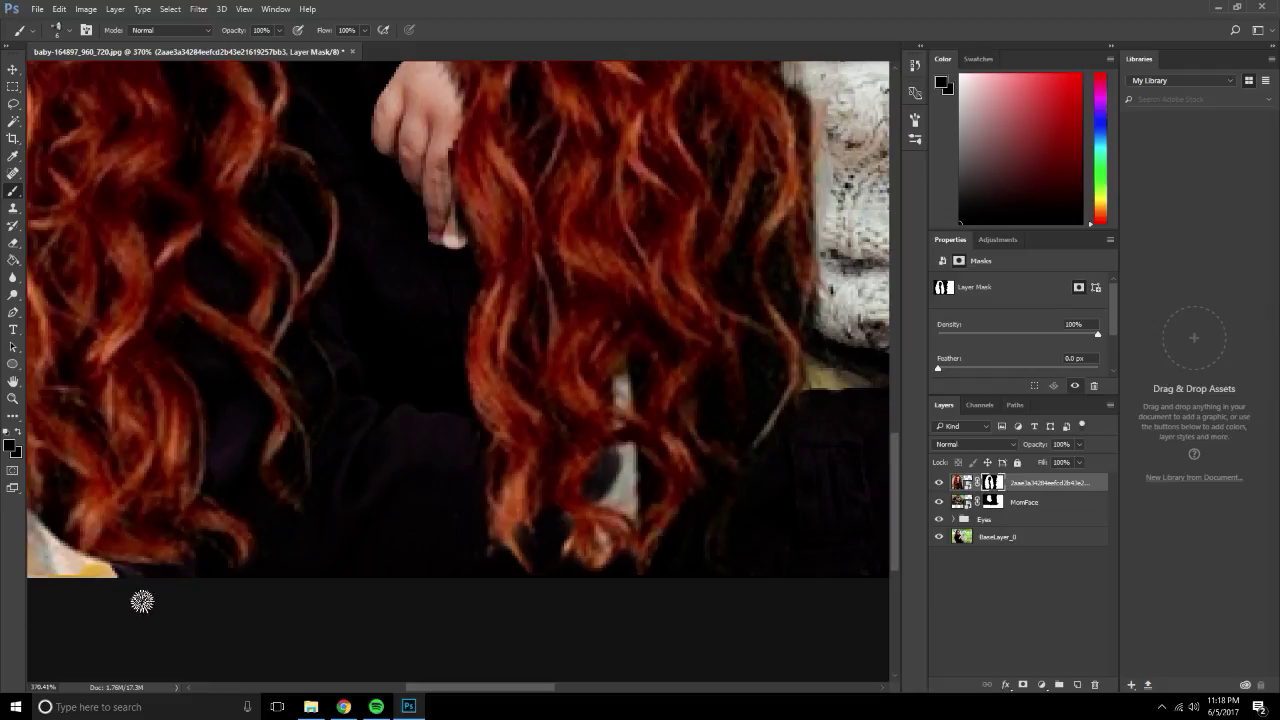
pyautogui.moveTo(103, 575); pyautogui.dragTo(57, 560)
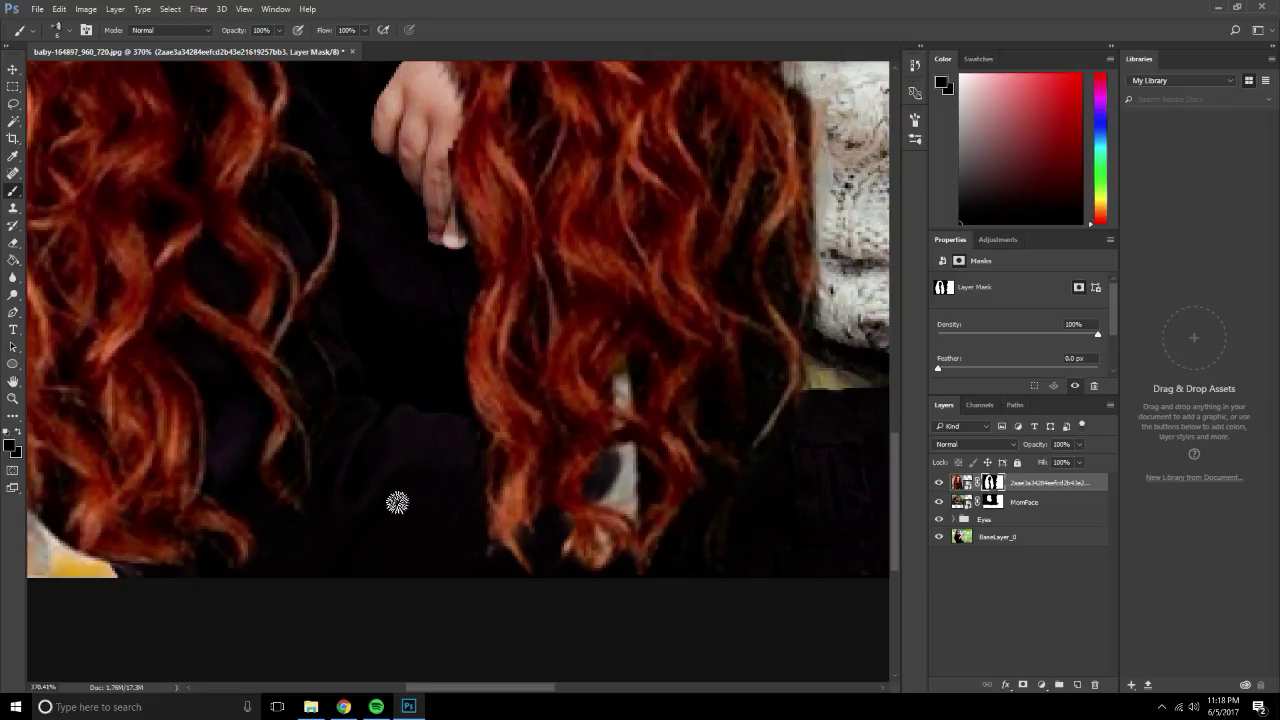
# Paint out the pale pole strip in the hair, then review the upper hair near the face.
pyautogui.moveTo(371, 516)
pyautogui.mouseDown()
pyautogui.moveTo(577, 386)
pyautogui.moveTo(637, 429)
pyautogui.mouseUp()
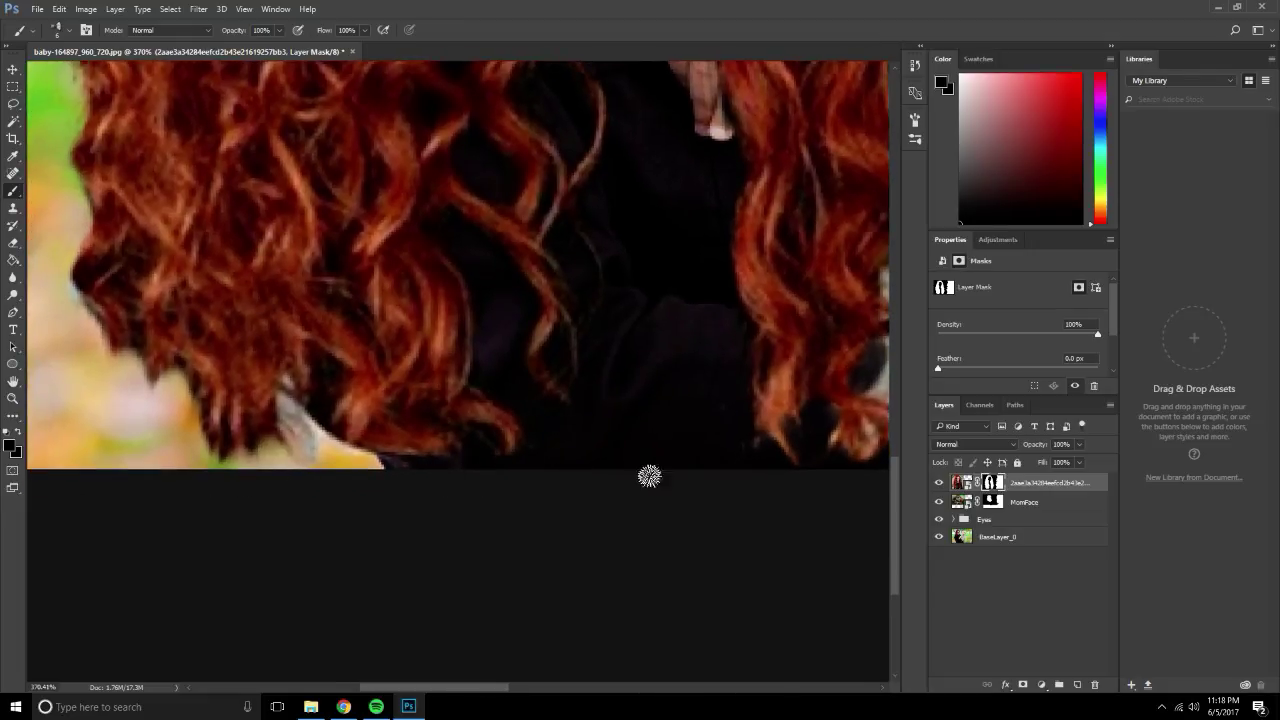
pyautogui.moveTo(536, 453)
pyautogui.mouseDown()
pyautogui.moveTo(491, 514)
pyautogui.moveTo(263, 583)
pyautogui.mouseUp()
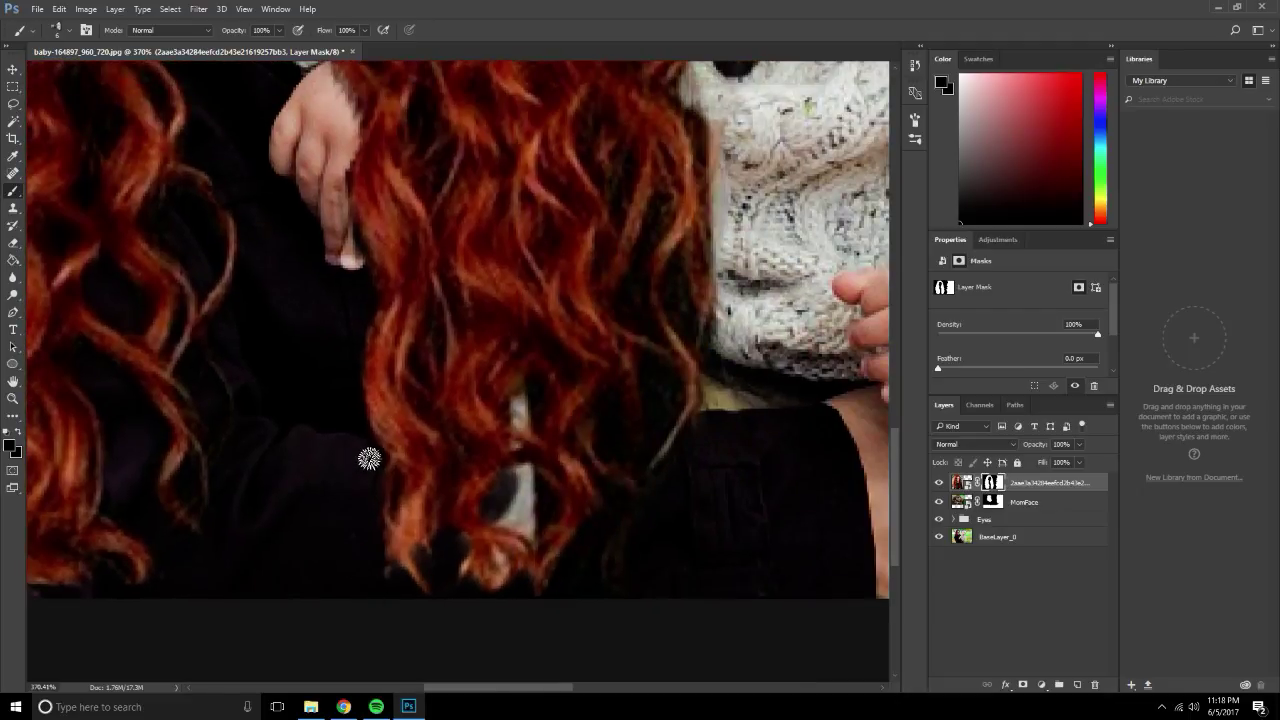
pyautogui.moveTo(516, 493)
pyautogui.mouseDown()
pyautogui.moveTo(528, 503)
pyautogui.moveTo(504, 514)
pyautogui.moveTo(491, 563)
pyautogui.moveTo(563, 571)
pyautogui.mouseUp()
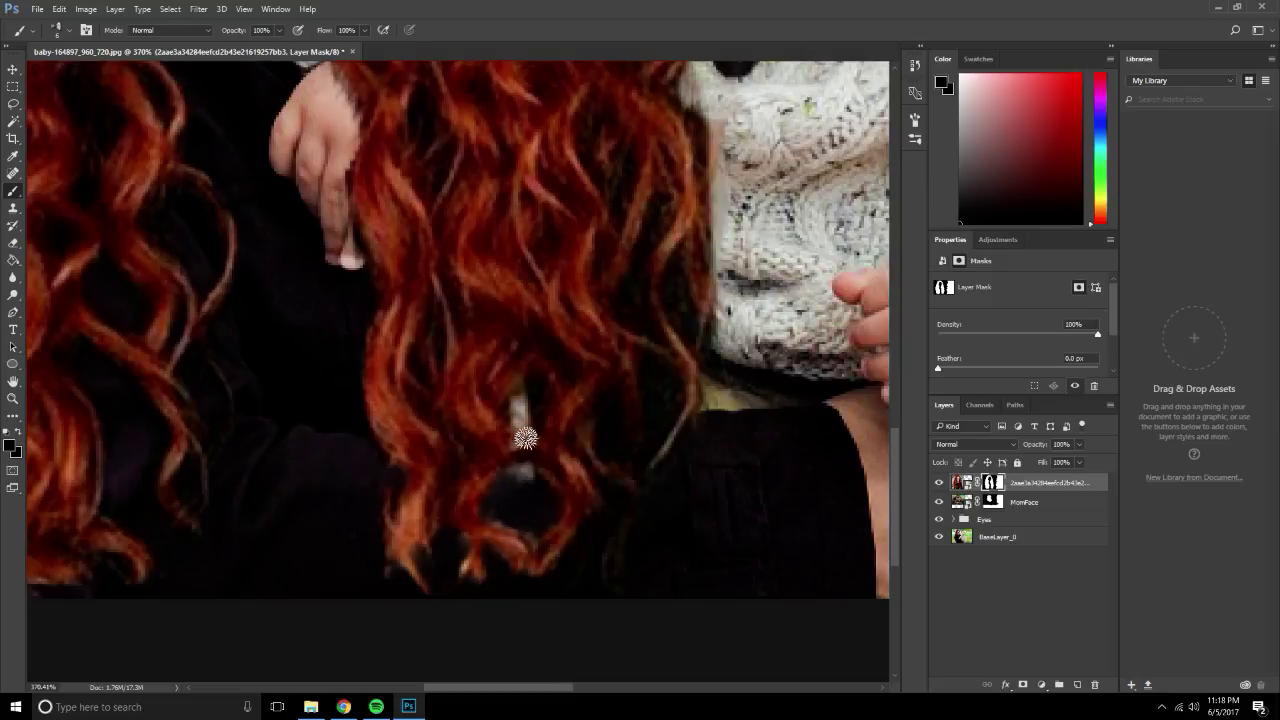
pyautogui.moveTo(526, 437)
pyautogui.mouseDown()
pyautogui.moveTo(520, 409)
pyautogui.moveTo(526, 446)
pyautogui.moveTo(606, 443)
pyautogui.mouseUp()
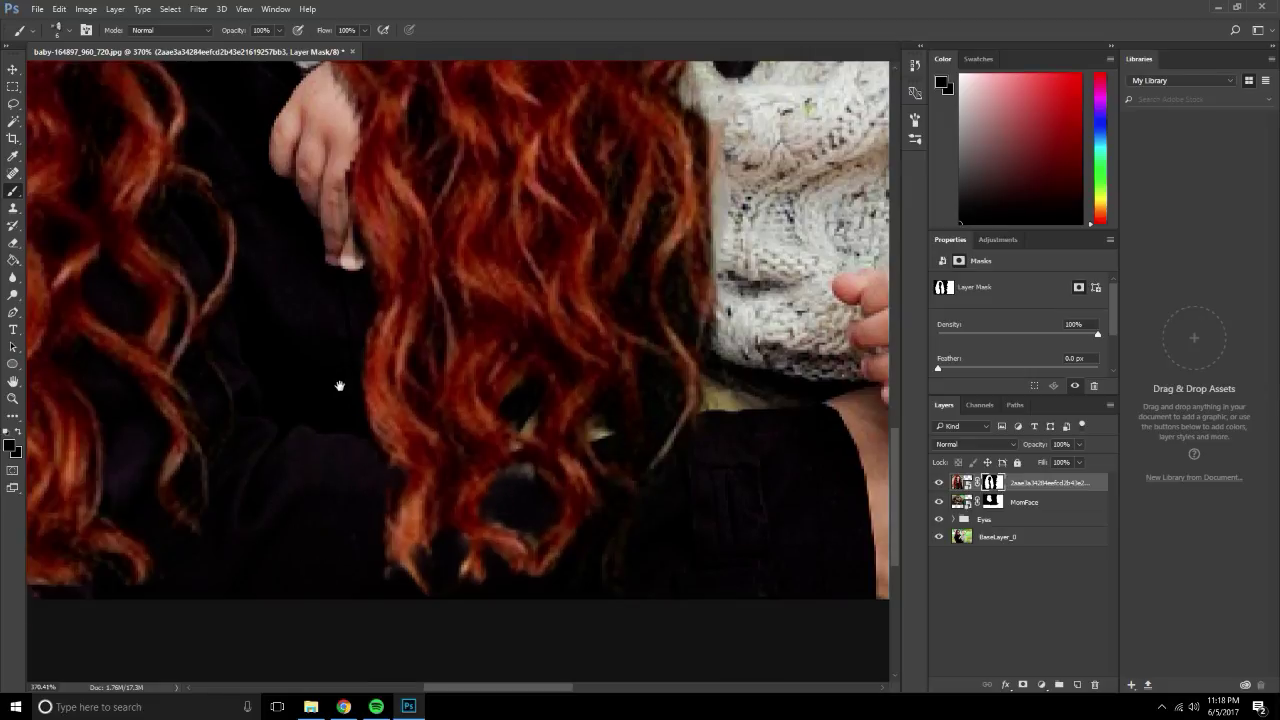
pyautogui.scroll(3, 340, 380)
pyautogui.scroll(2, 591, 423)
pyautogui.moveTo(620, 468)
pyautogui.mouseDown()
pyautogui.moveTo(603, 449)
pyautogui.moveTo(594, 523)
pyautogui.moveTo(628, 510)
pyautogui.mouseUp()
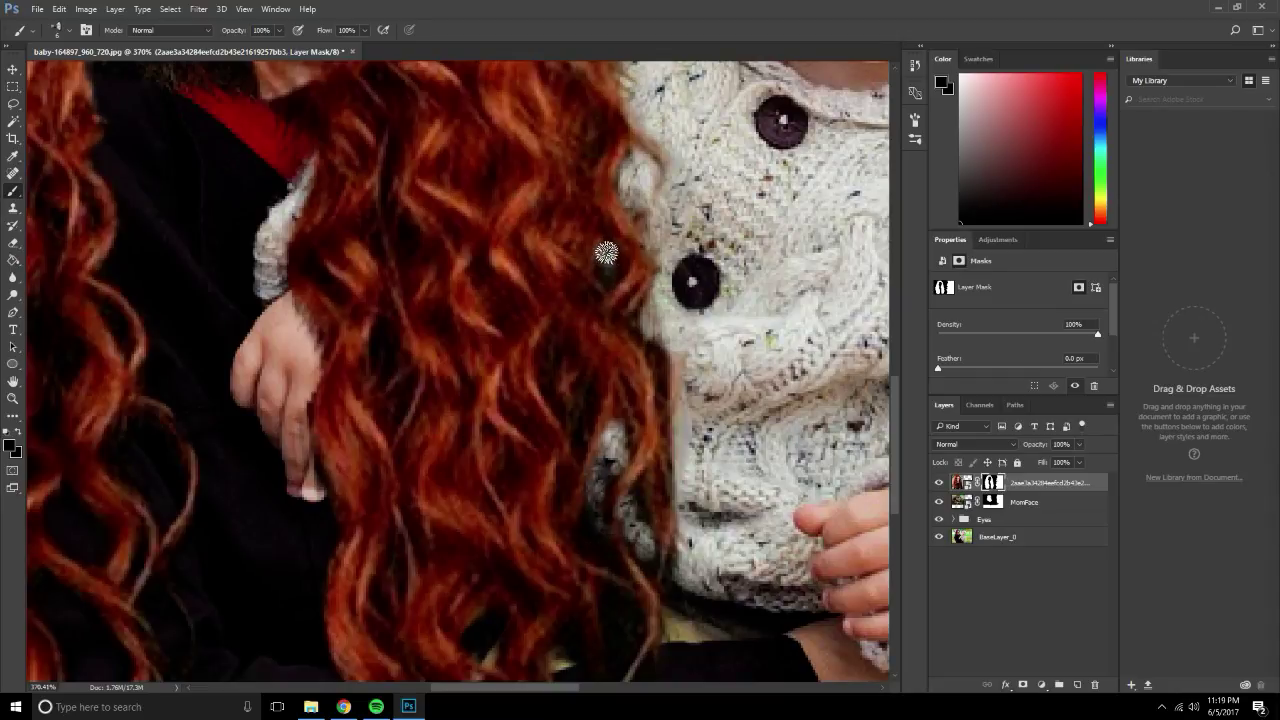
pyautogui.scroll(3, 606, 253)
pyautogui.scroll(2, 606, 240)
pyautogui.scroll(2, 606, 220)
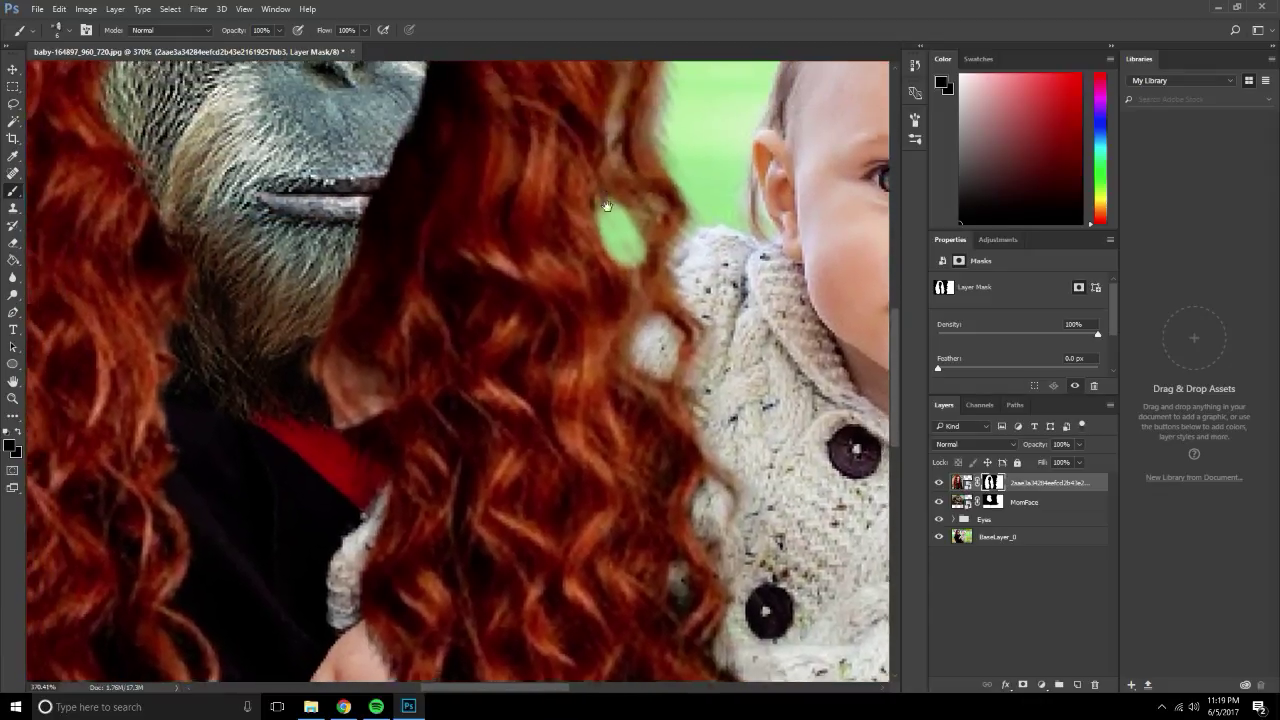
pyautogui.moveTo(606, 206); pyautogui.dragTo(634, 251)
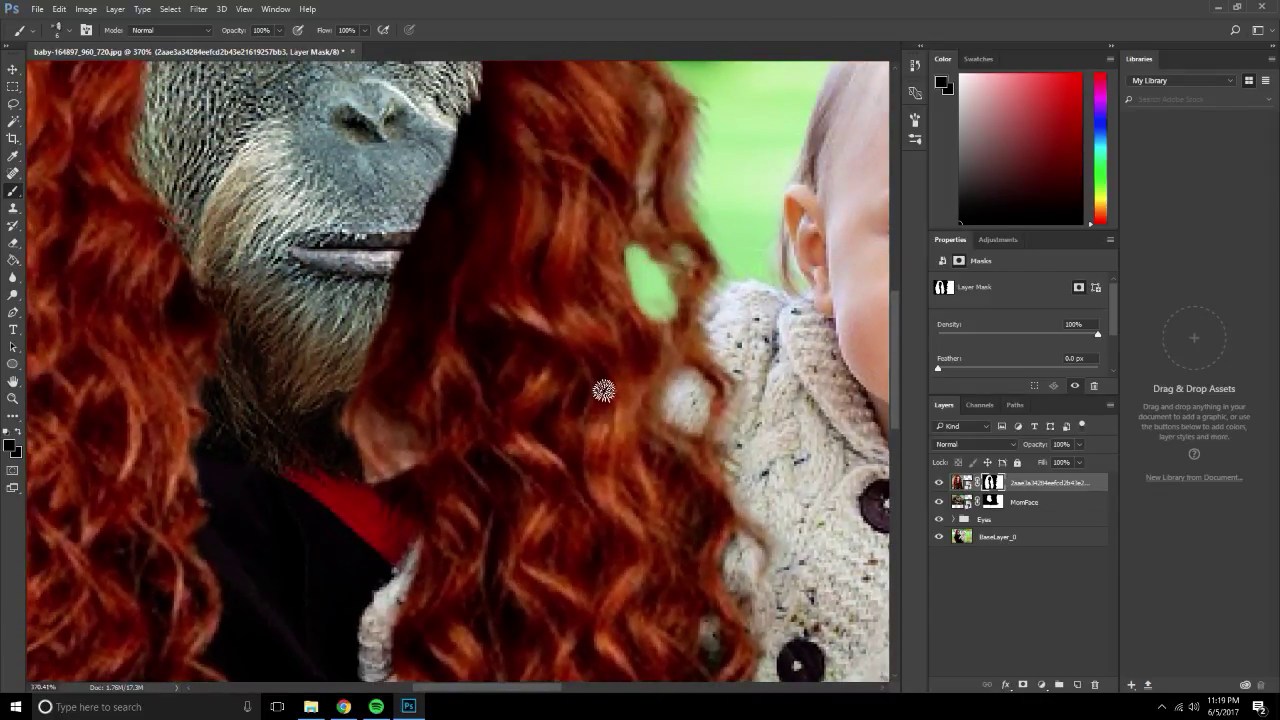
pyautogui.scroll(-5, 520, 315)
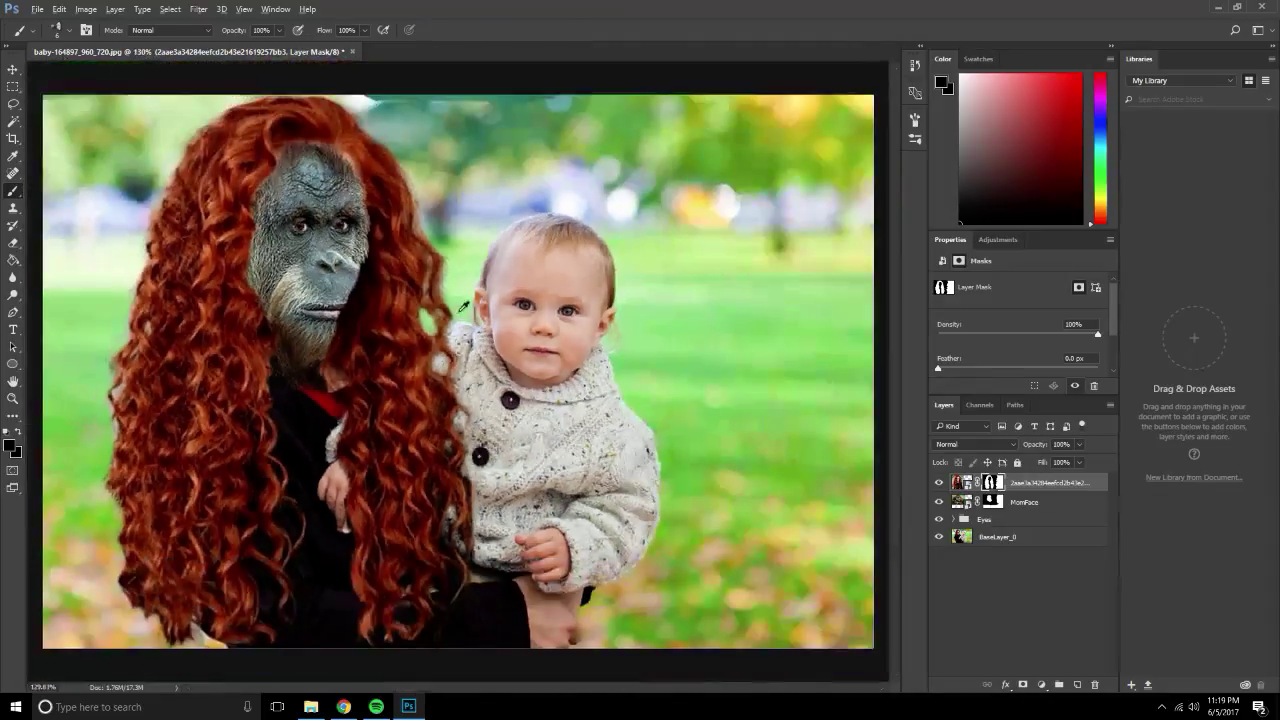
# Rename the hair layer HairMasterCopy, make a Ctrl+J copy, and hide the original's eye icon.
pyautogui.scroll(1, 430, 352)
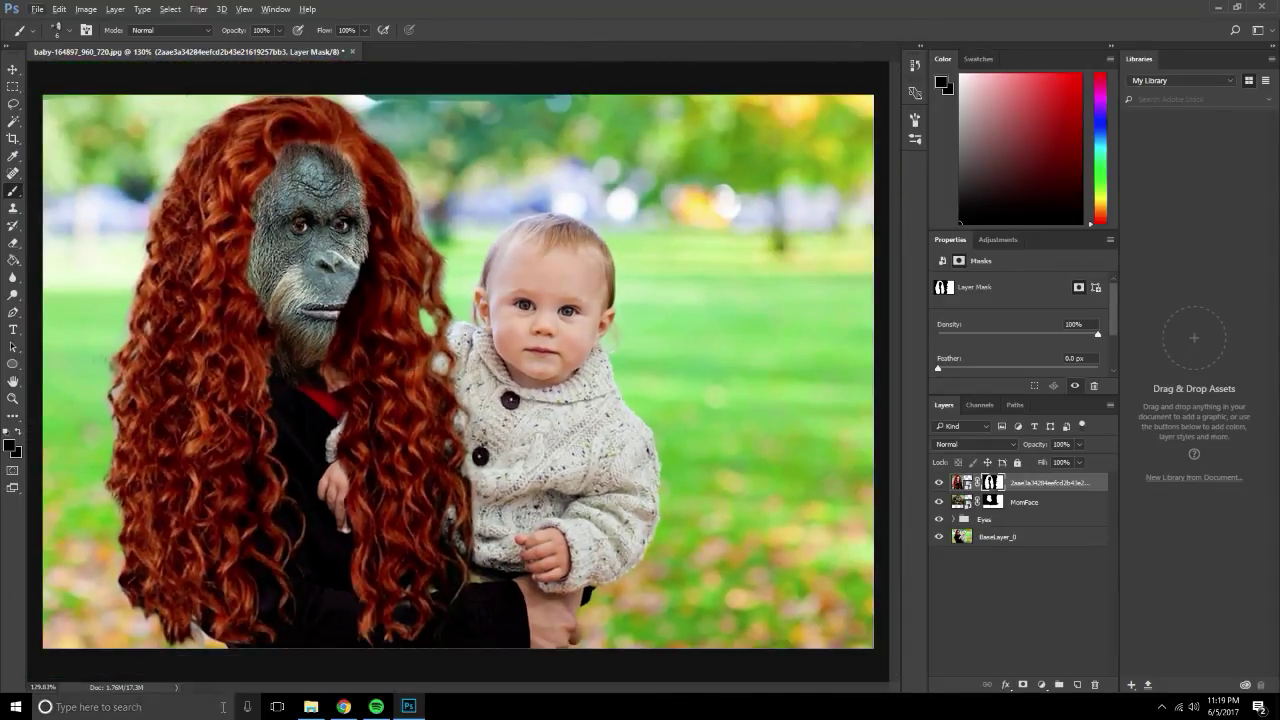
pyautogui.click(12, 67)
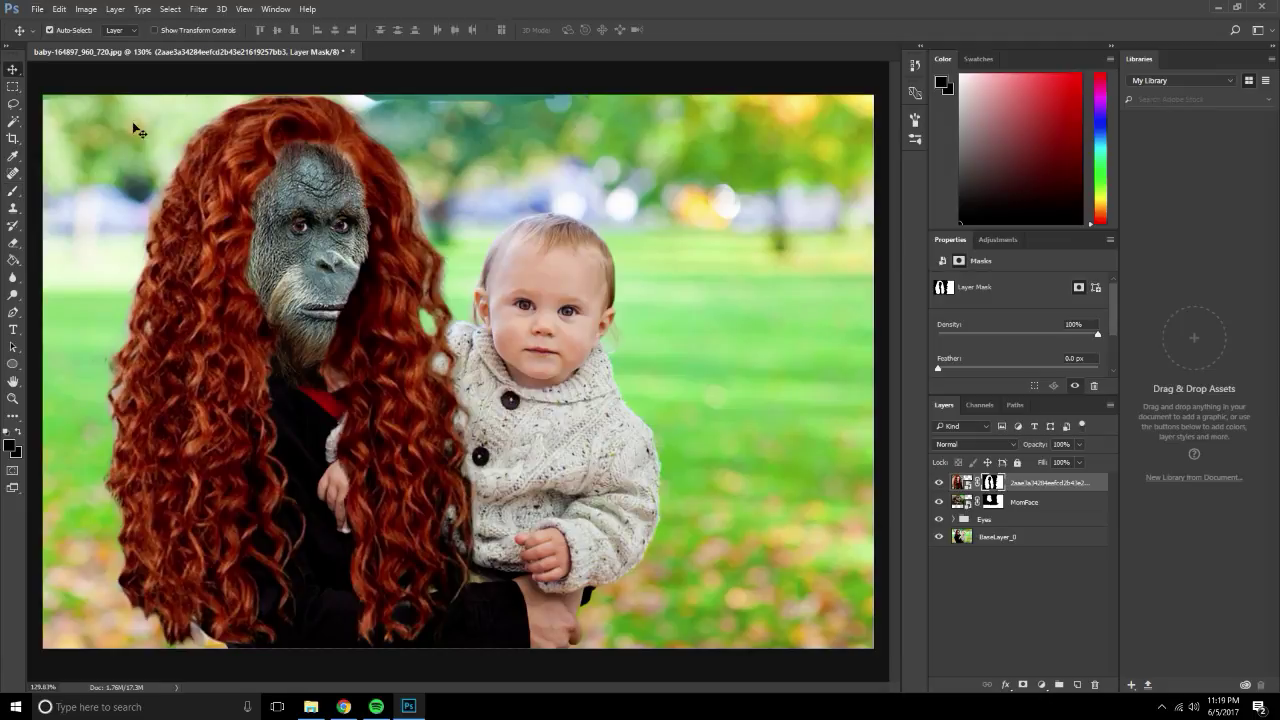
pyautogui.click(1036, 484)
pyautogui.write('HairMaskerCopi')
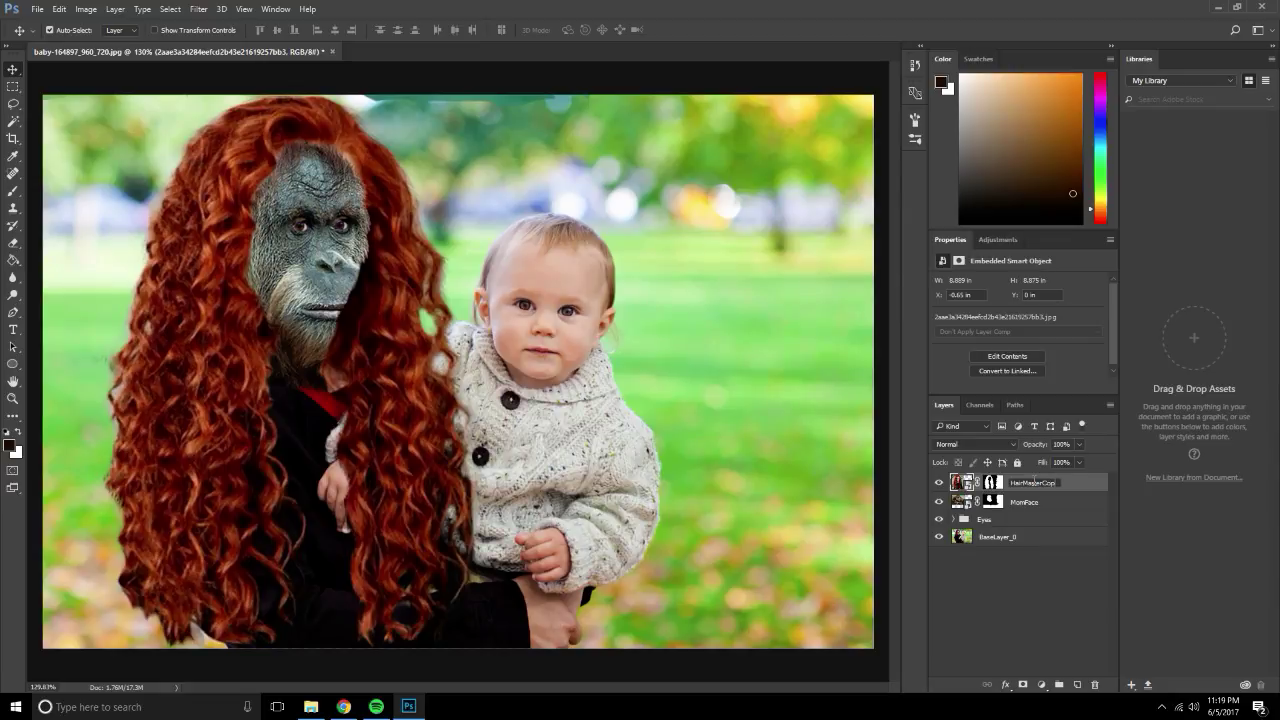
pyautogui.press('Return')
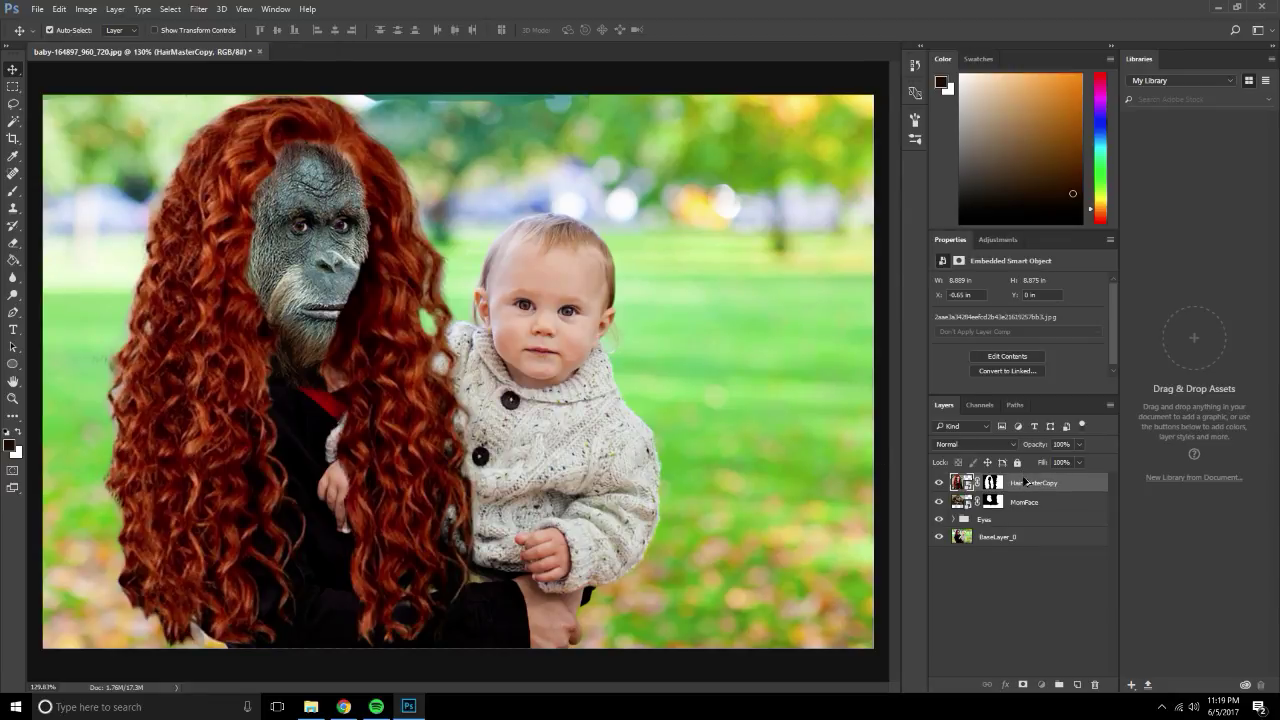
pyautogui.hotkey('ctrl', 'j')
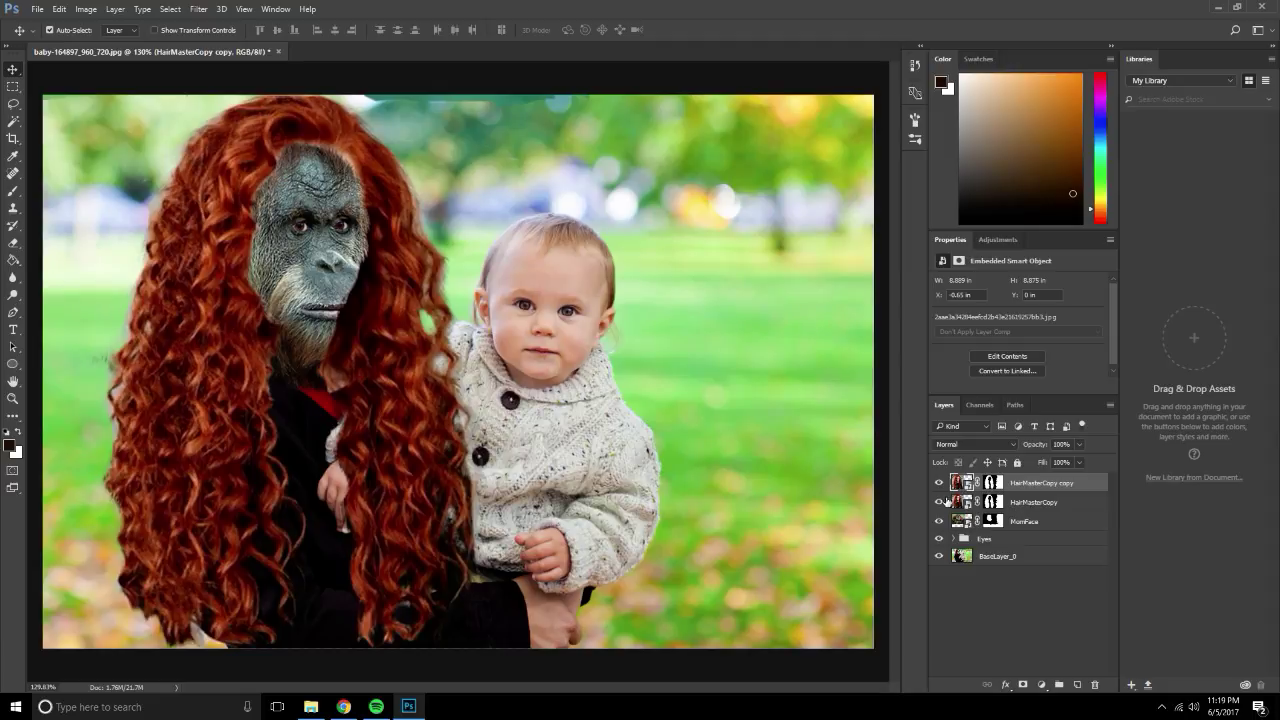
pyautogui.click(940, 502)
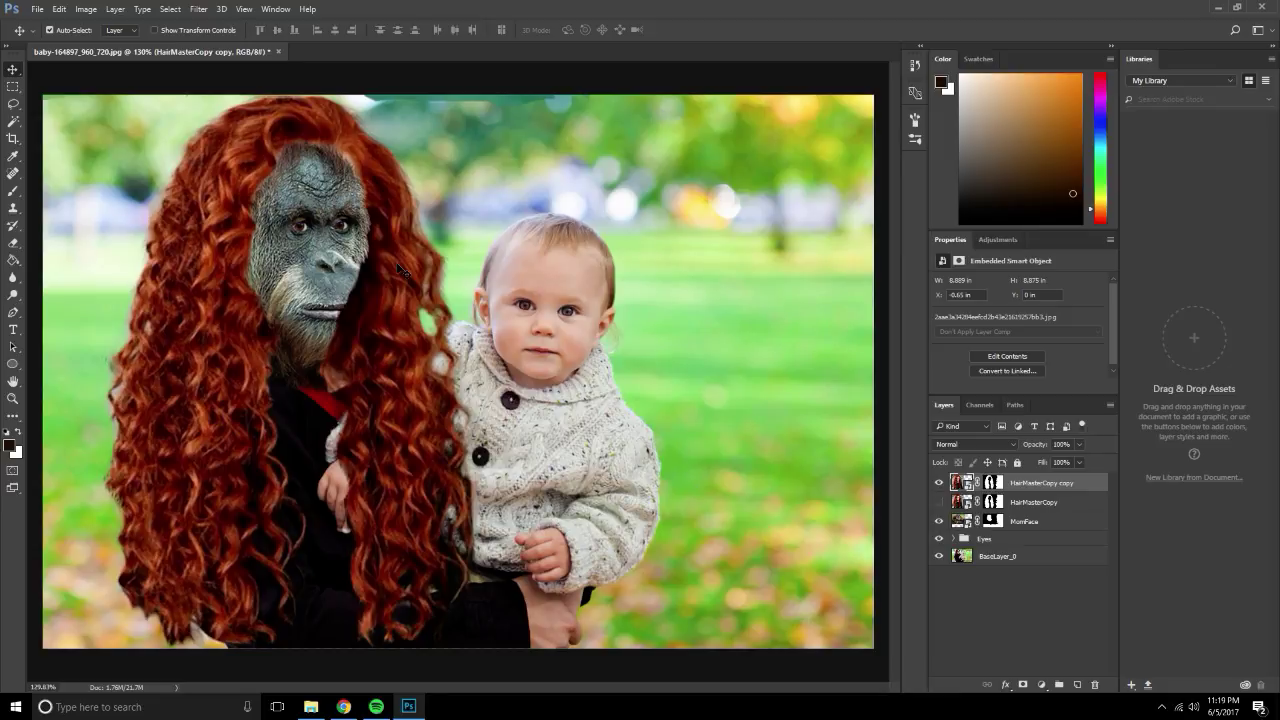
# Convert HairMasterCopy copy to a smart object and apply Edit > Puppet Warp to it.
pyautogui.rightClick(1024, 491)
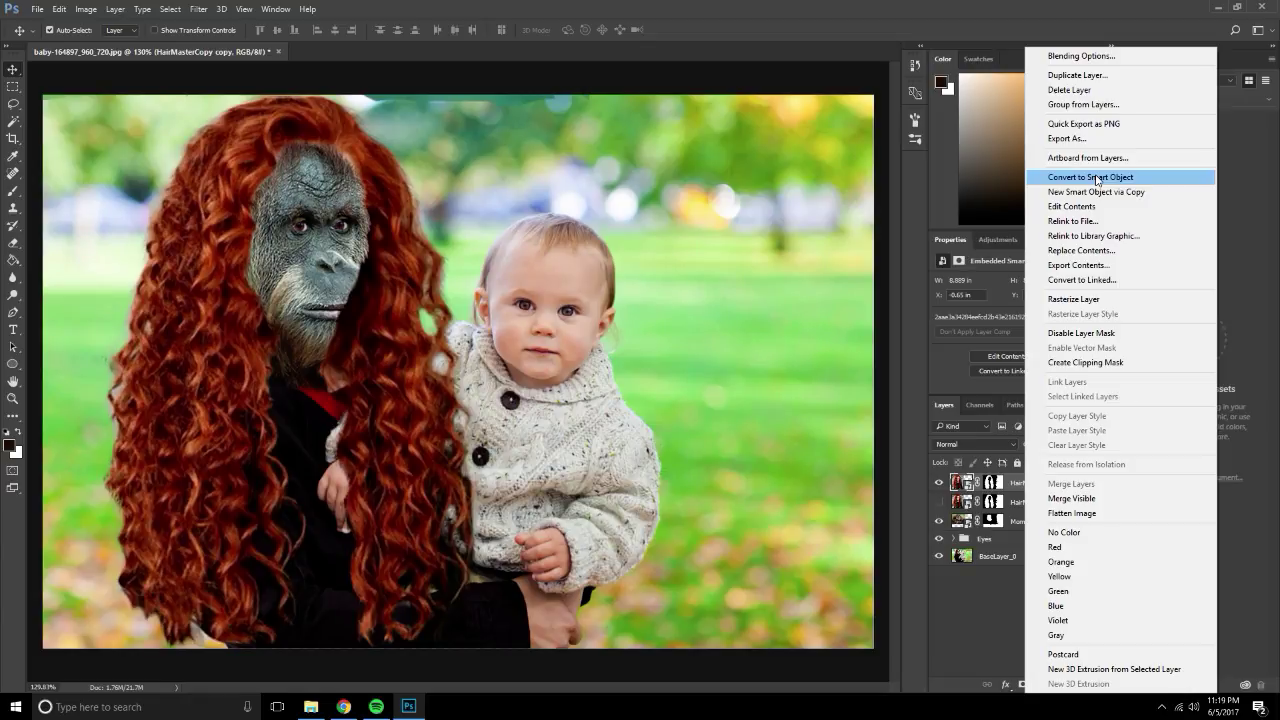
pyautogui.click(1101, 181)
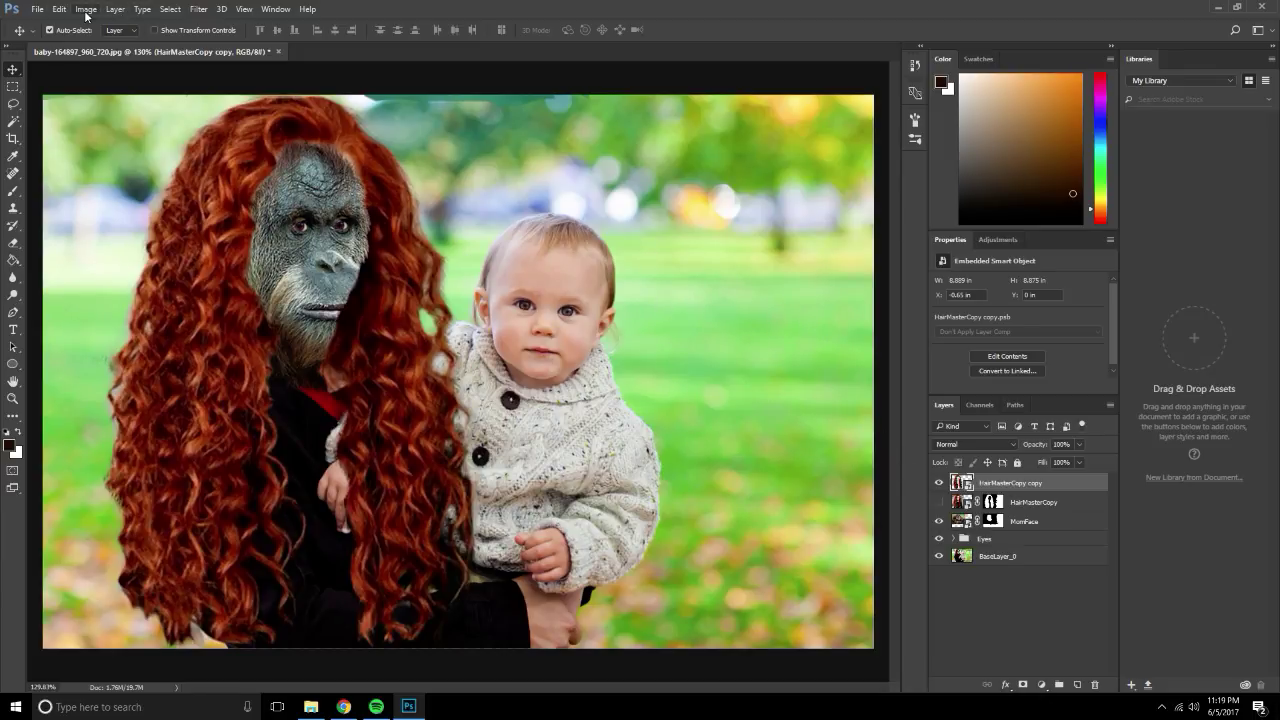
pyautogui.click(59, 9)
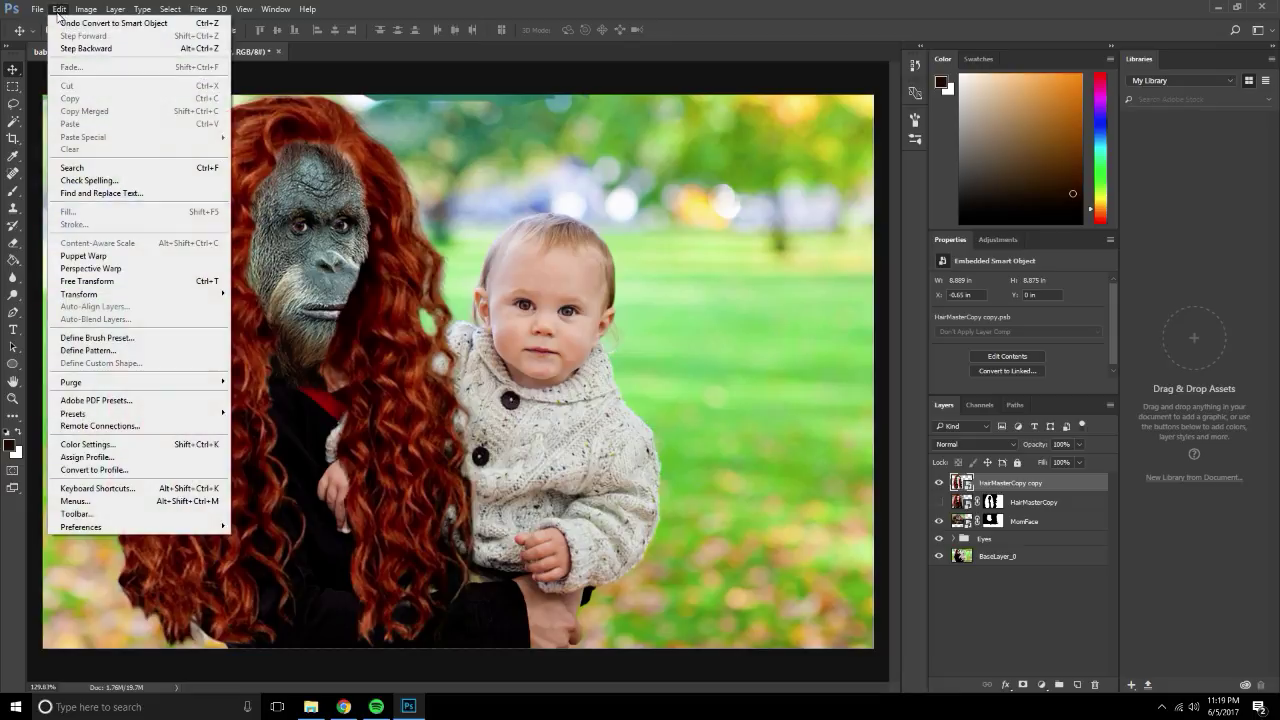
pyautogui.click(93, 261)
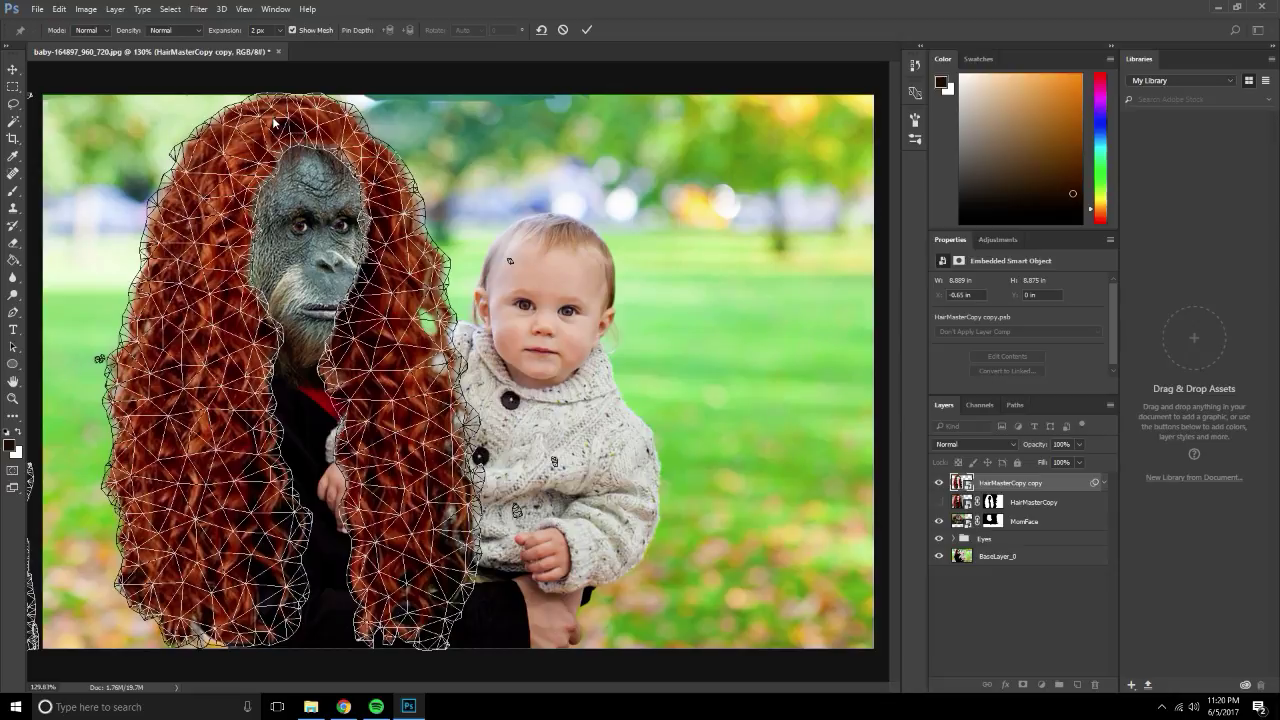
# Pin the top of the hair and bend the right-hand strands around the baby's arm.
pyautogui.moveTo(289, 130); pyautogui.dragTo(290, 118)
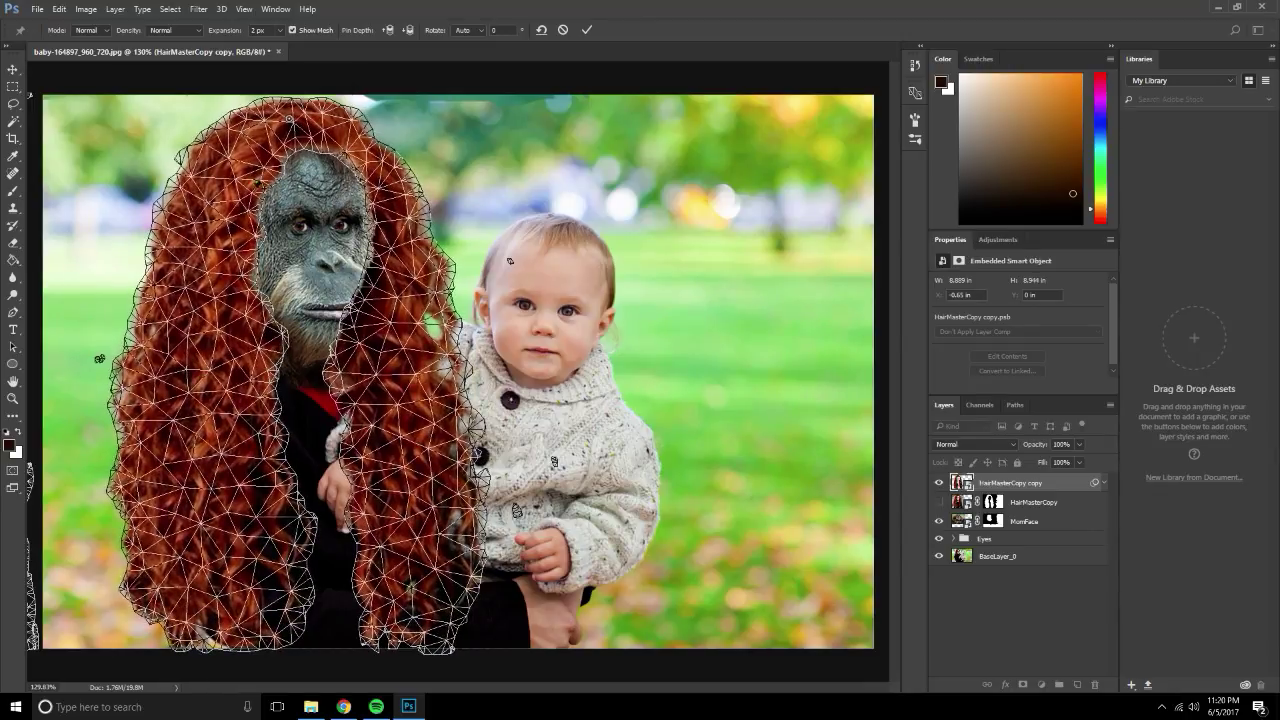
pyautogui.moveTo(258, 194); pyautogui.dragTo(244, 212)
pyautogui.moveTo(412, 205); pyautogui.dragTo(400, 198)
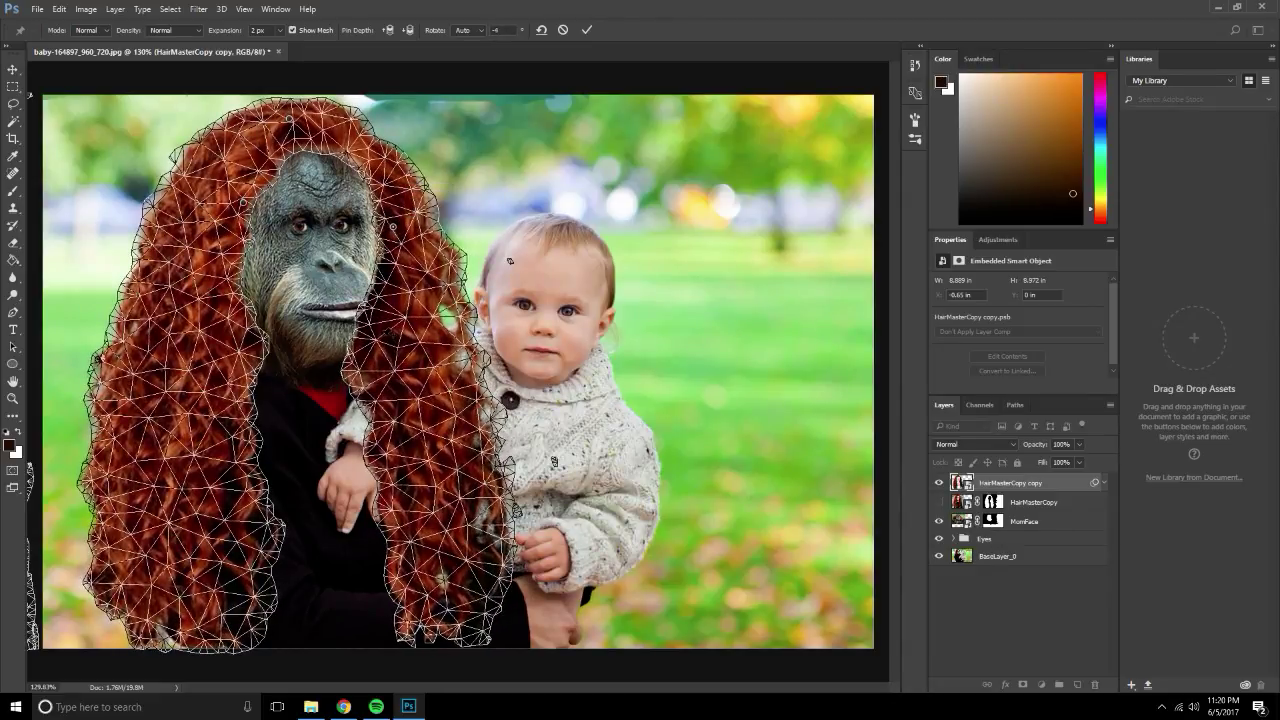
pyautogui.moveTo(392, 310)
pyautogui.mouseDown()
pyautogui.moveTo(406, 288)
pyautogui.moveTo(392, 318)
pyautogui.mouseUp()
pyautogui.moveTo(430, 470); pyautogui.dragTo(500, 520)
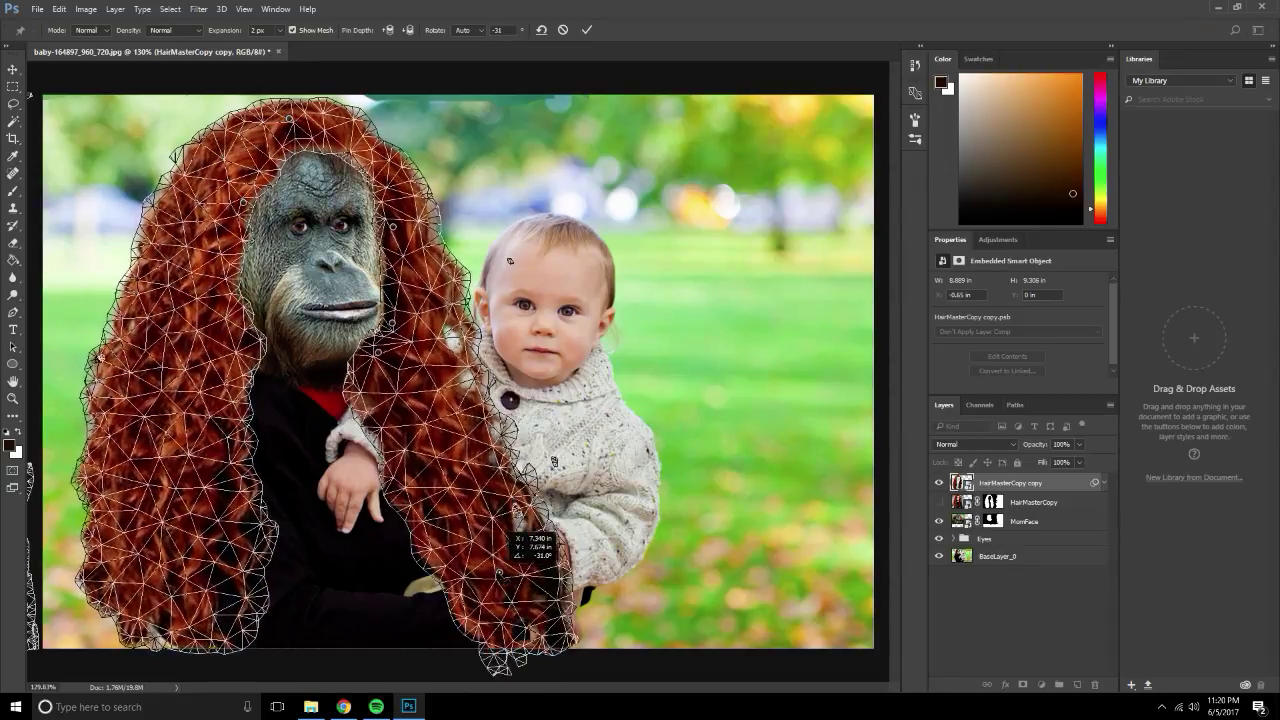
pyautogui.moveTo(385, 385)
pyautogui.mouseDown()
pyautogui.moveTo(405, 380)
pyautogui.moveTo(450, 410)
pyautogui.moveTo(458, 400)
pyautogui.mouseUp()
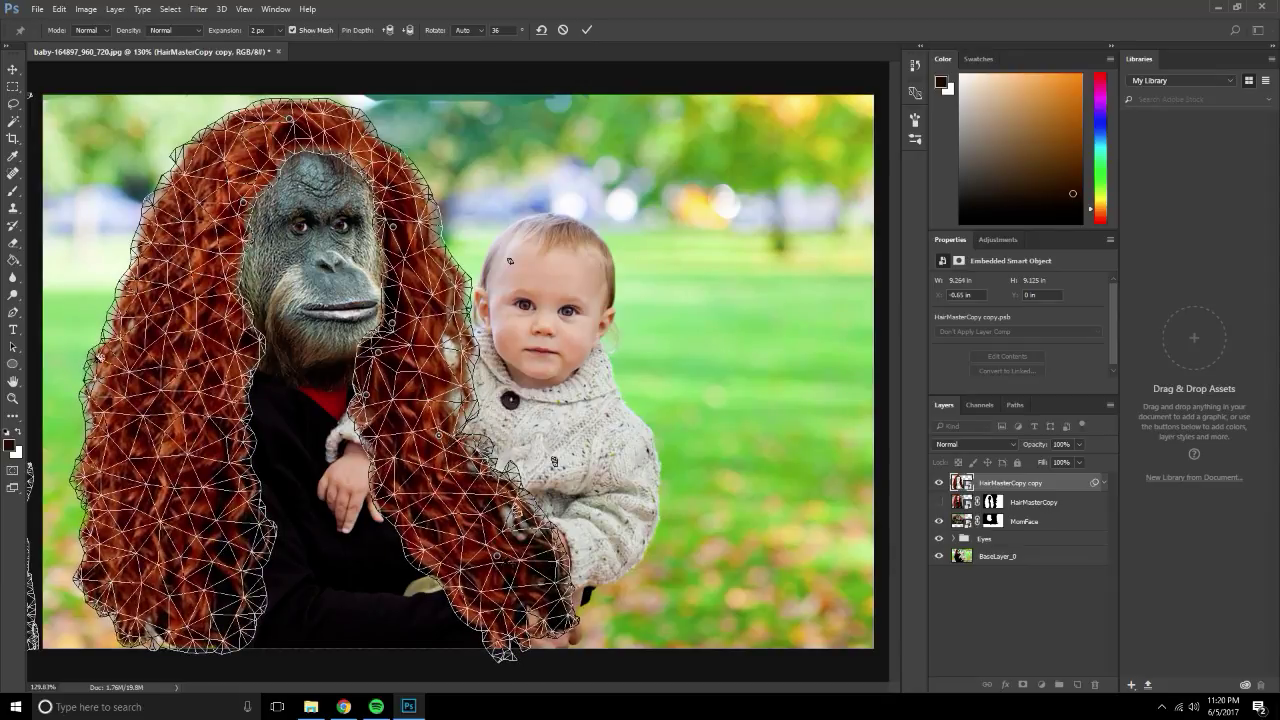
pyautogui.moveTo(507, 560)
pyautogui.mouseDown()
pyautogui.moveTo(495, 525)
pyautogui.moveTo(480, 540)
pyautogui.mouseUp()
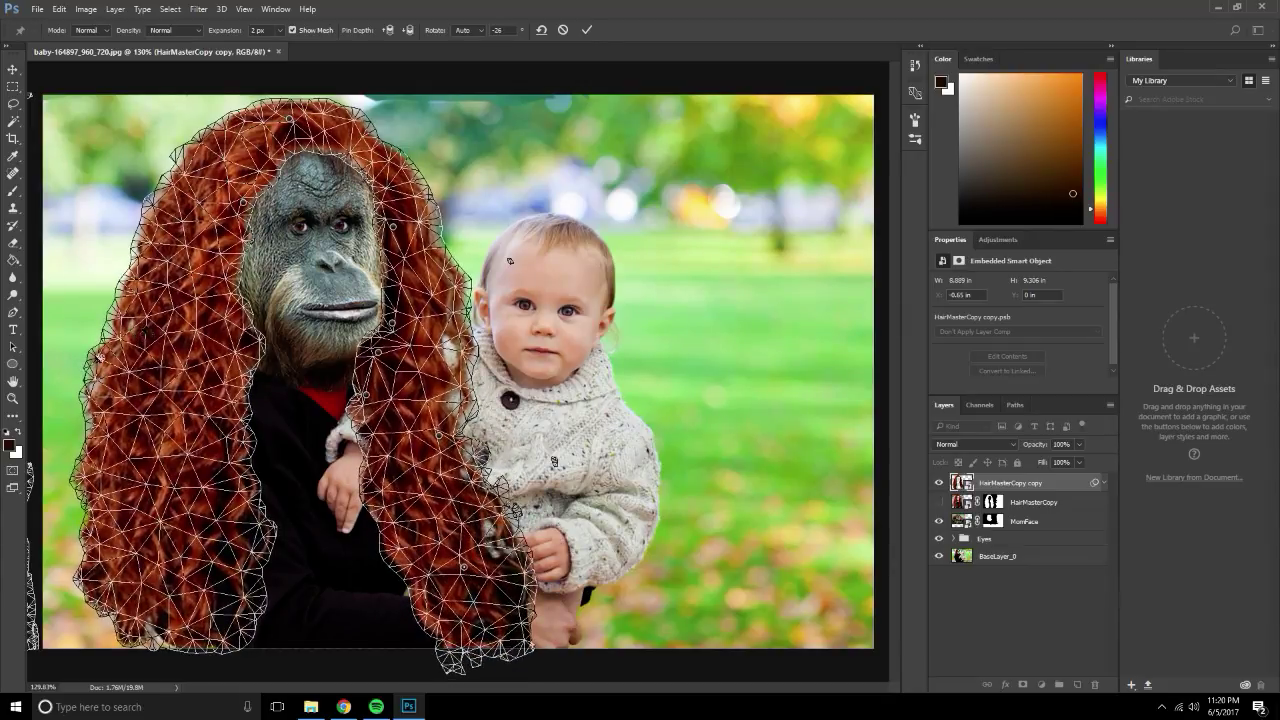
# Pull the left, middle and lower-left hair strands in toward the body, clearing the pin-too-close warning.
pyautogui.moveTo(150, 320)
pyautogui.mouseDown()
pyautogui.moveTo(200, 314)
pyautogui.moveTo(217, 343)
pyautogui.mouseUp()
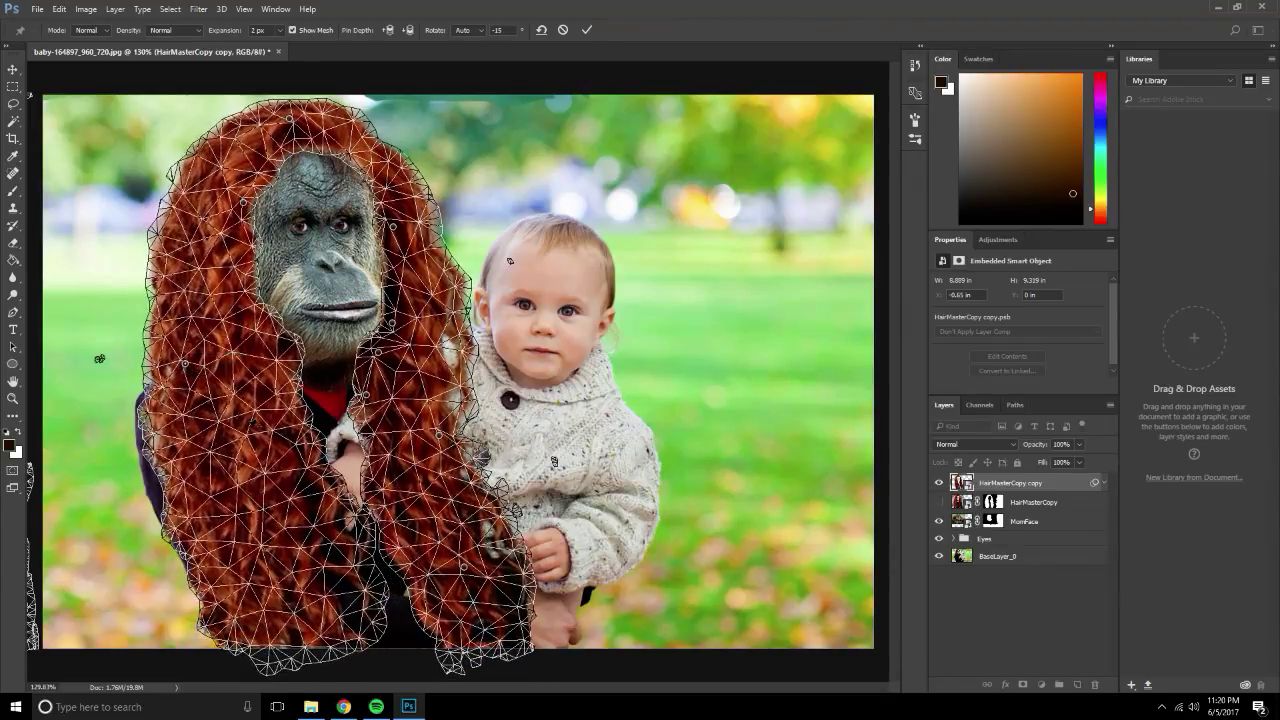
pyautogui.moveTo(315, 442)
pyautogui.mouseDown()
pyautogui.moveTo(285, 505)
pyautogui.moveTo(234, 408)
pyautogui.moveTo(245, 366)
pyautogui.moveTo(232, 404)
pyautogui.moveTo(280, 323)
pyautogui.moveTo(318, 372)
pyautogui.moveTo(280, 515)
pyautogui.moveTo(344, 537)
pyautogui.mouseUp()
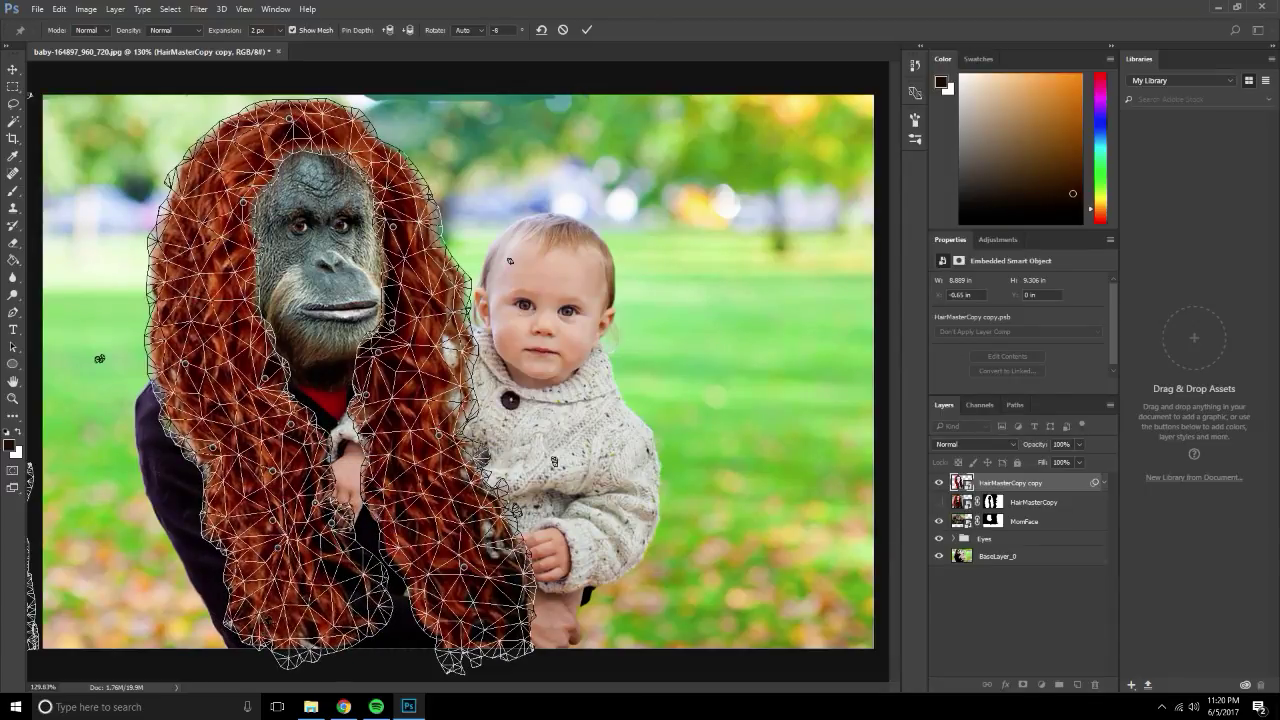
pyautogui.moveTo(282, 470); pyautogui.dragTo(212, 528)
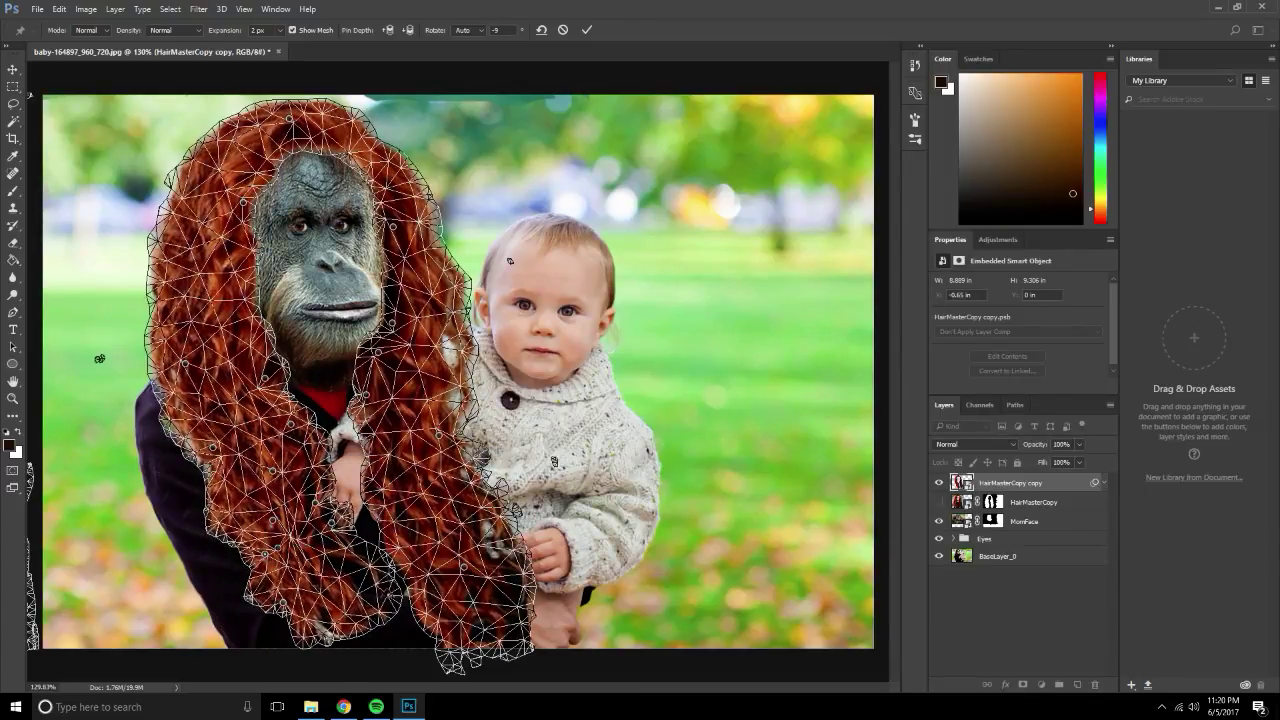
pyautogui.moveTo(300, 500); pyautogui.dragTo(340, 560)
pyautogui.click(344, 530)
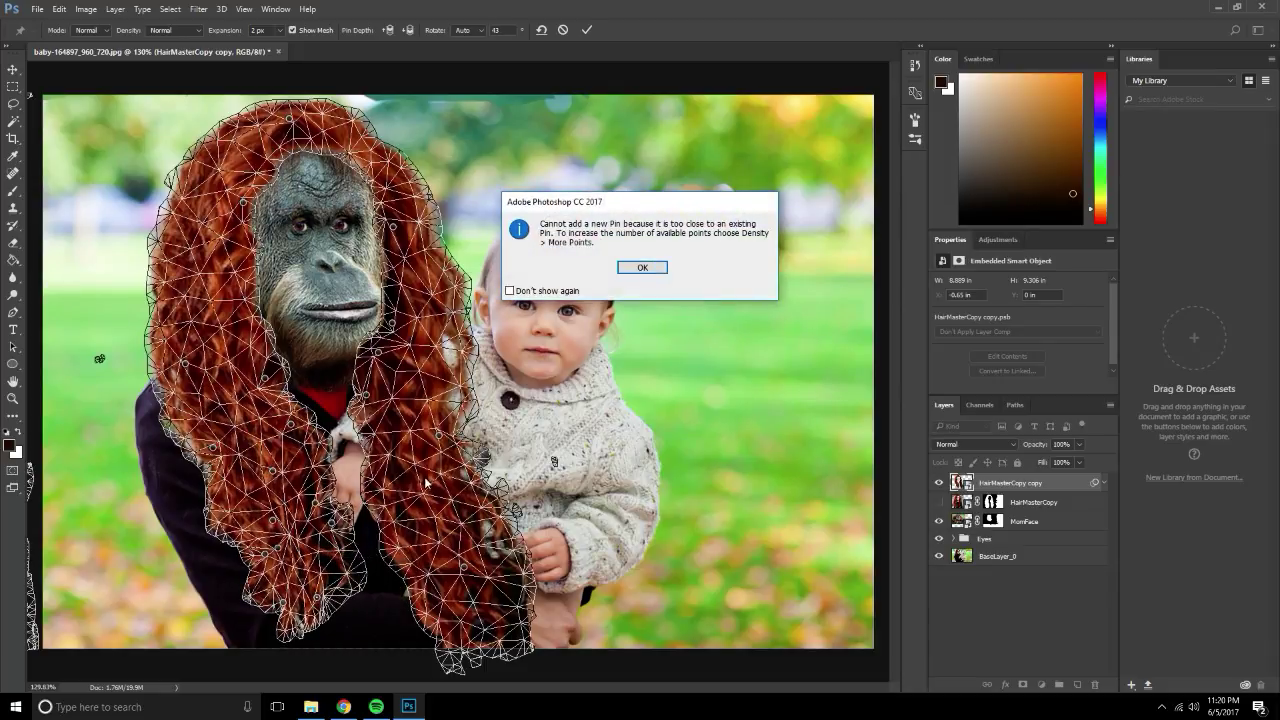
pyautogui.click(642, 267)
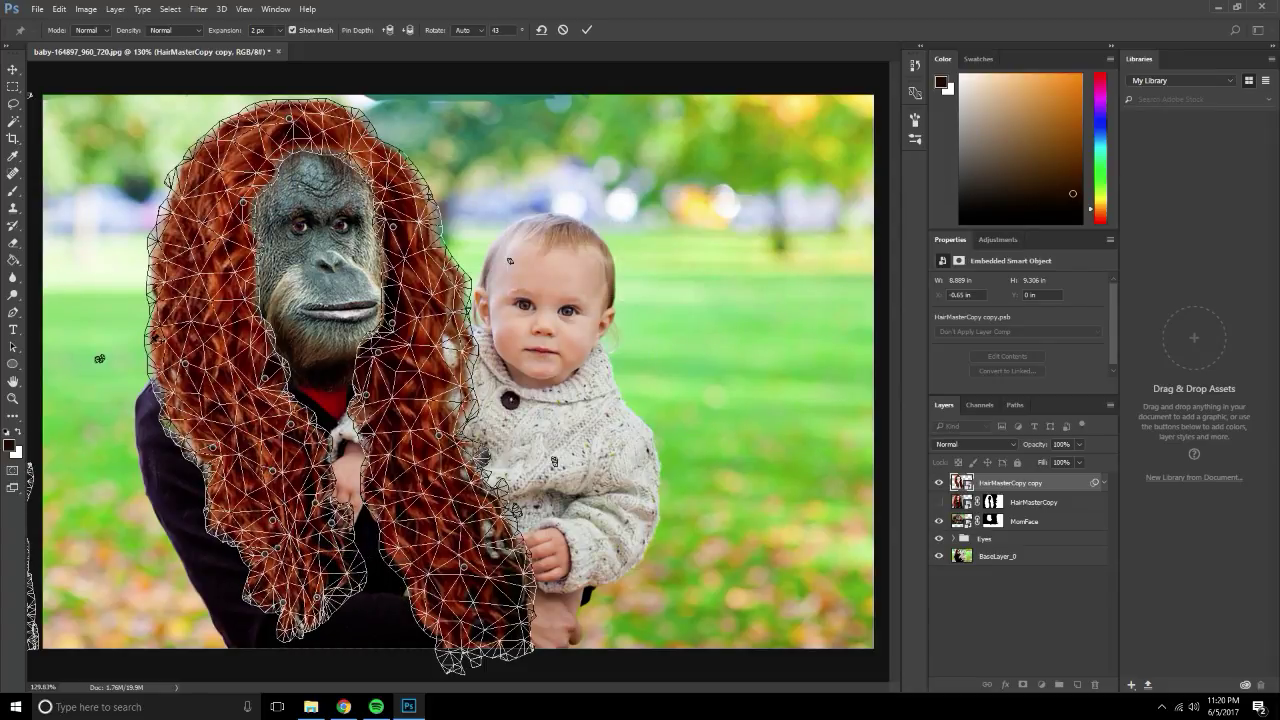
# Bend the left hair further and ease the central and lower strands into their final drape.
pyautogui.moveTo(158, 336); pyautogui.dragTo(180, 312)
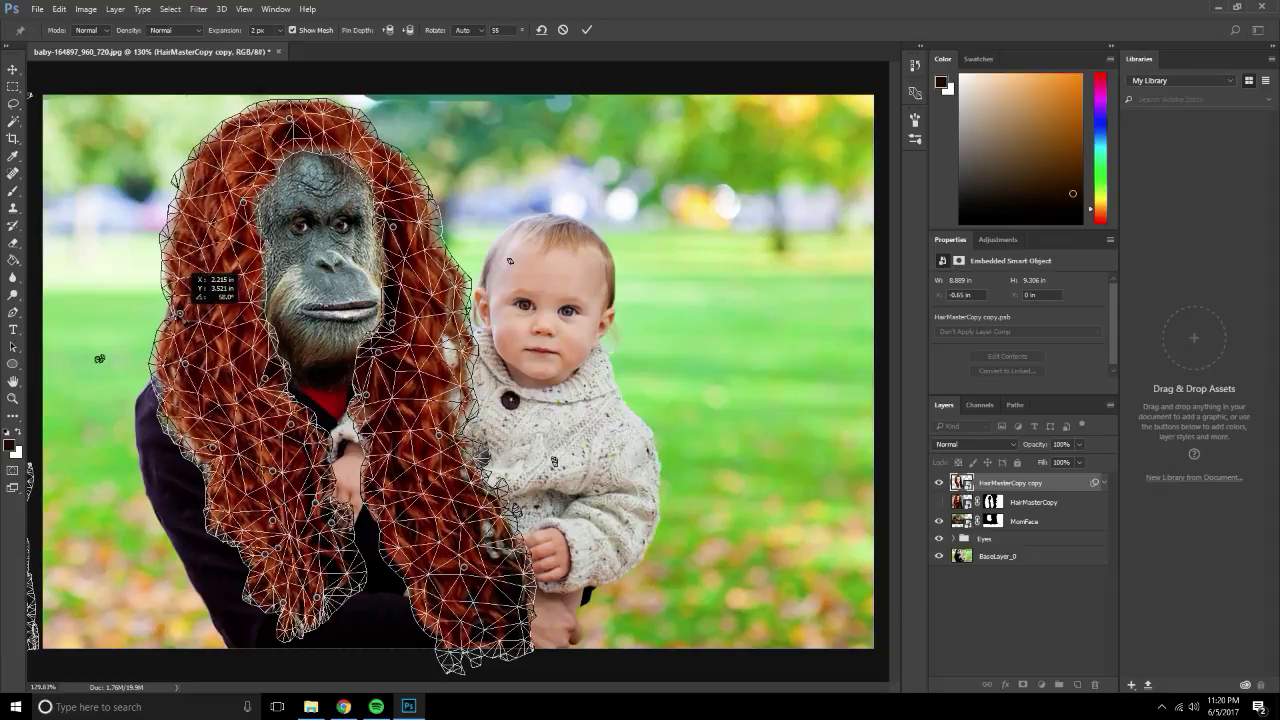
pyautogui.moveTo(180, 312)
pyautogui.mouseDown()
pyautogui.moveTo(172, 344)
pyautogui.moveTo(195, 376)
pyautogui.mouseUp()
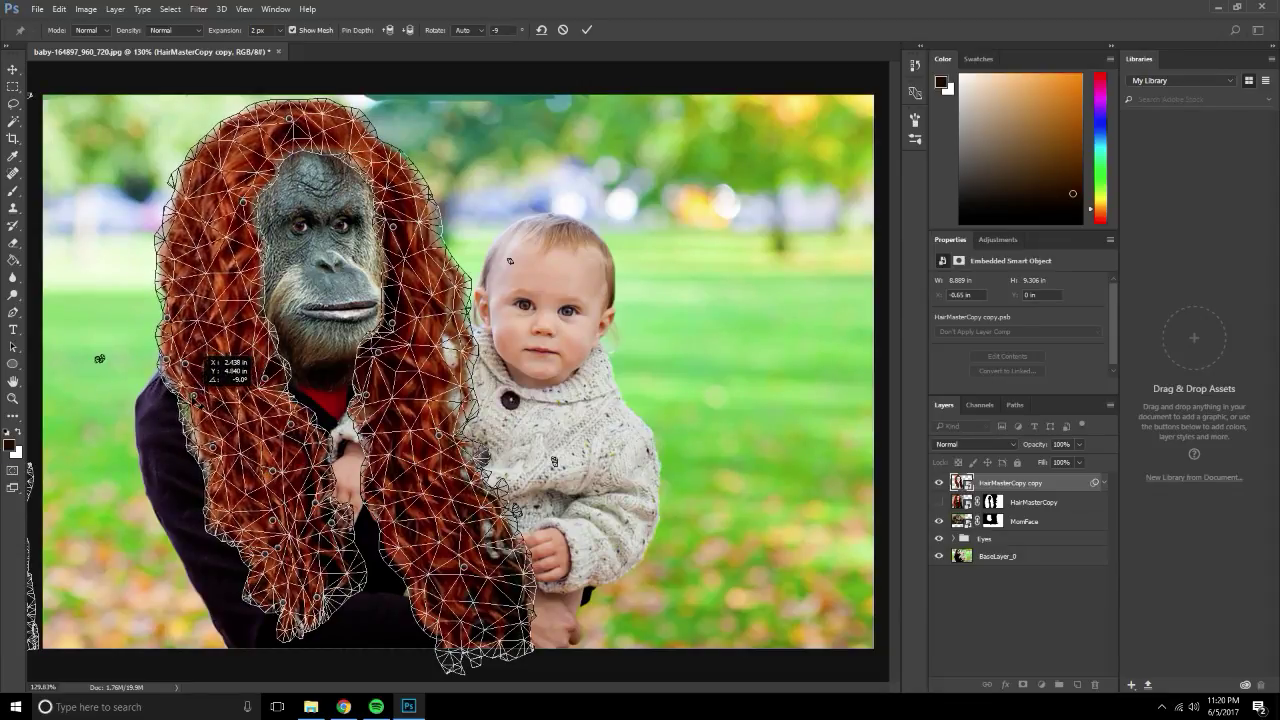
pyautogui.moveTo(195, 376); pyautogui.dragTo(215, 402)
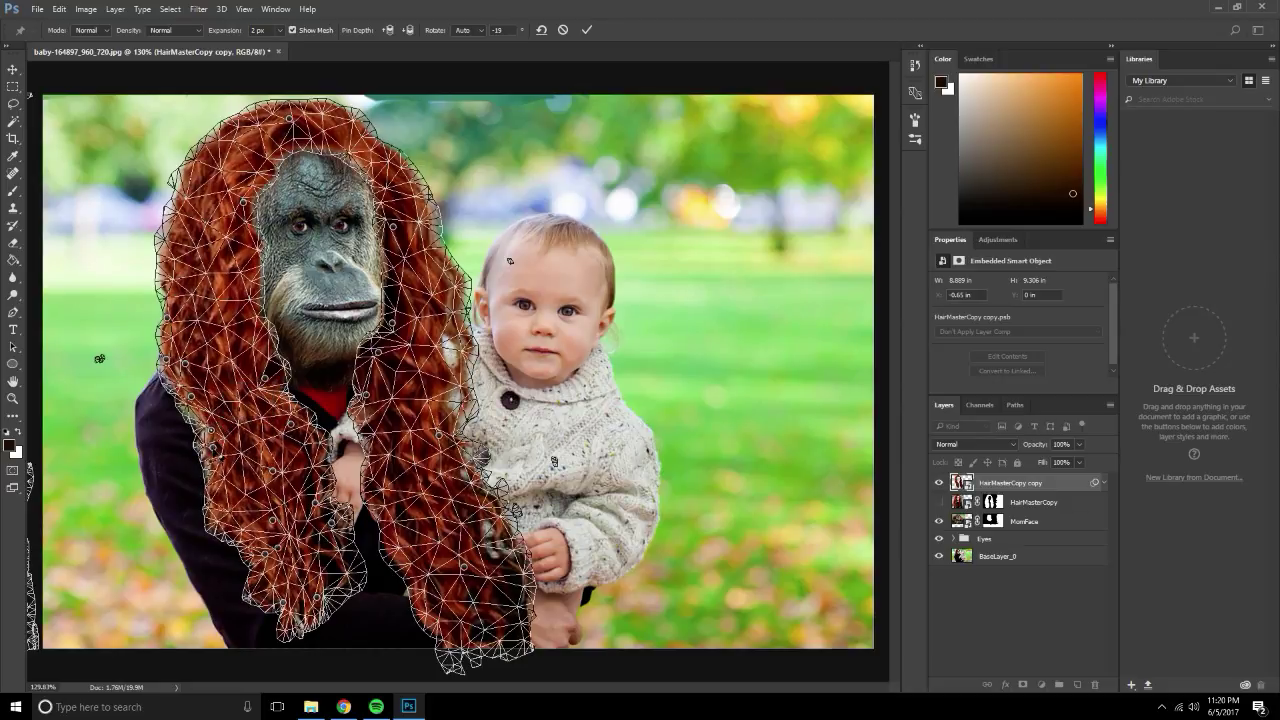
pyautogui.moveTo(212, 448)
pyautogui.mouseDown()
pyautogui.moveTo(290, 468)
pyautogui.moveTo(240, 528)
pyautogui.mouseUp()
pyautogui.moveTo(218, 367); pyautogui.dragTo(283, 395)
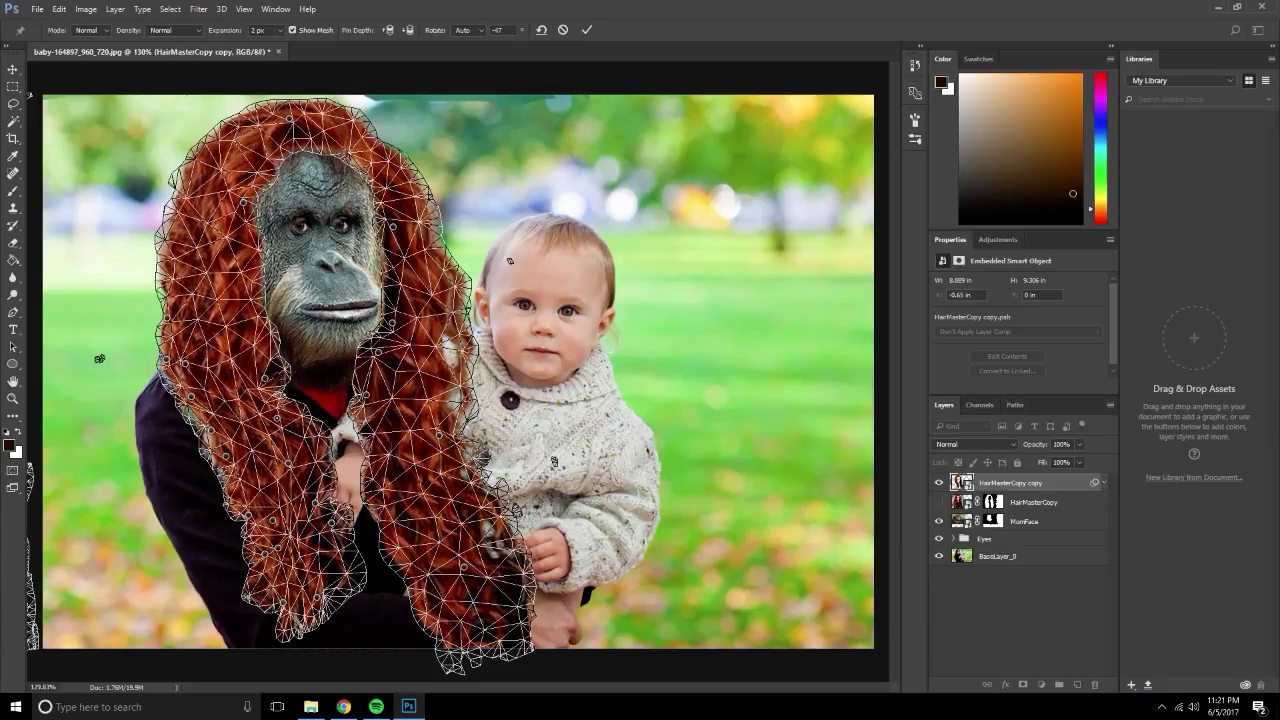
pyautogui.moveTo(325, 505)
pyautogui.mouseDown()
pyautogui.moveTo(349, 443)
pyautogui.moveTo(327, 617)
pyautogui.moveTo(294, 630)
pyautogui.moveTo(326, 548)
pyautogui.mouseUp()
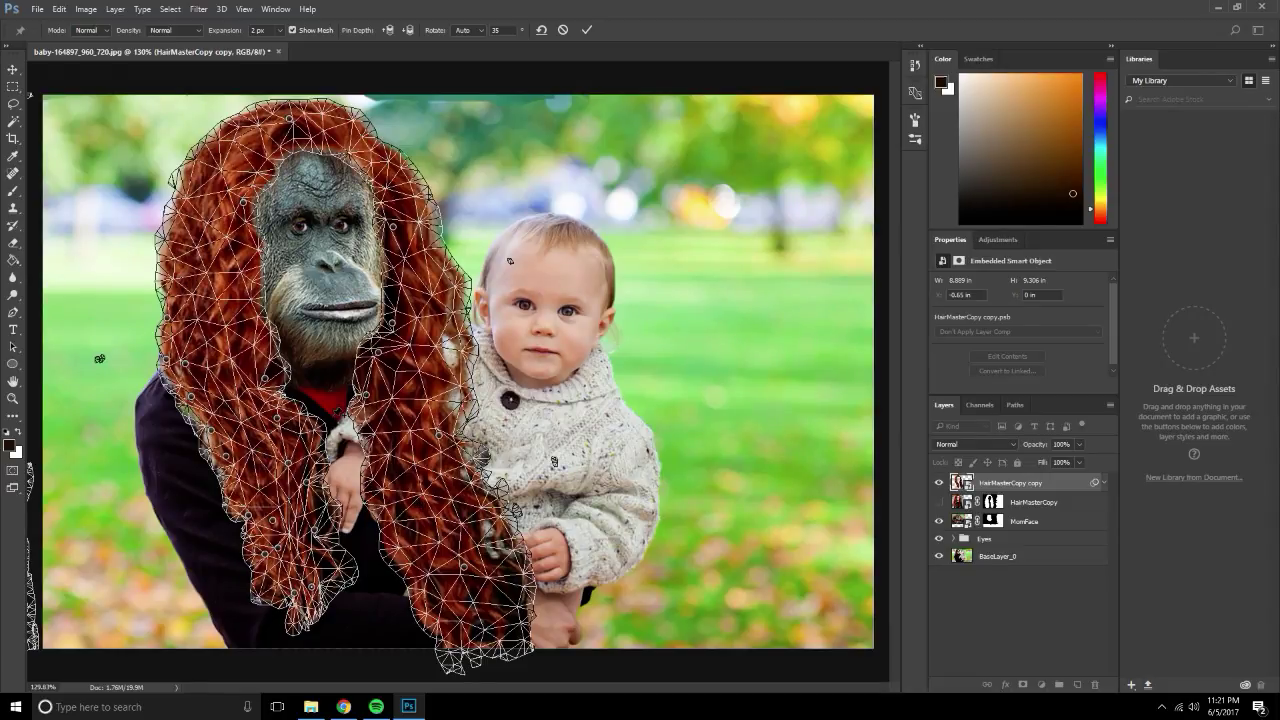
# Commit the Puppet Warp on HairMasterCopy copy and snap Photoshop to the left half of the screen.
pyautogui.press('Return')
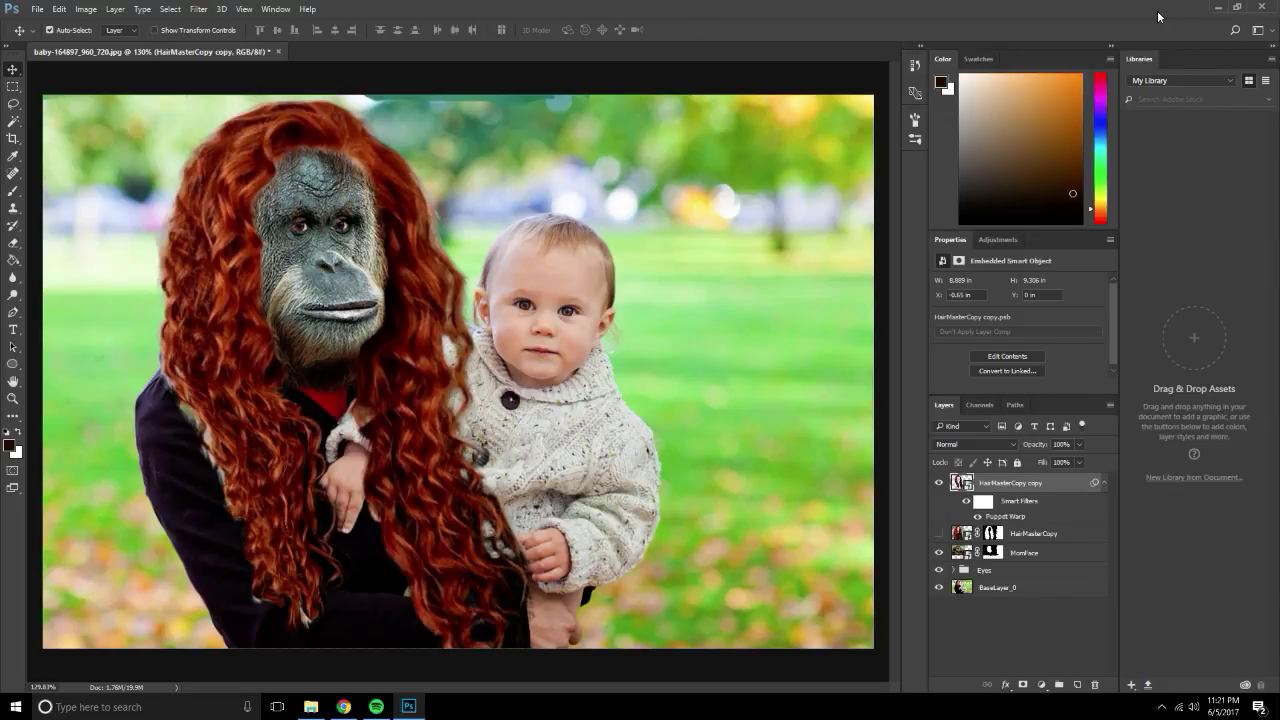
pyautogui.press('super+Left')
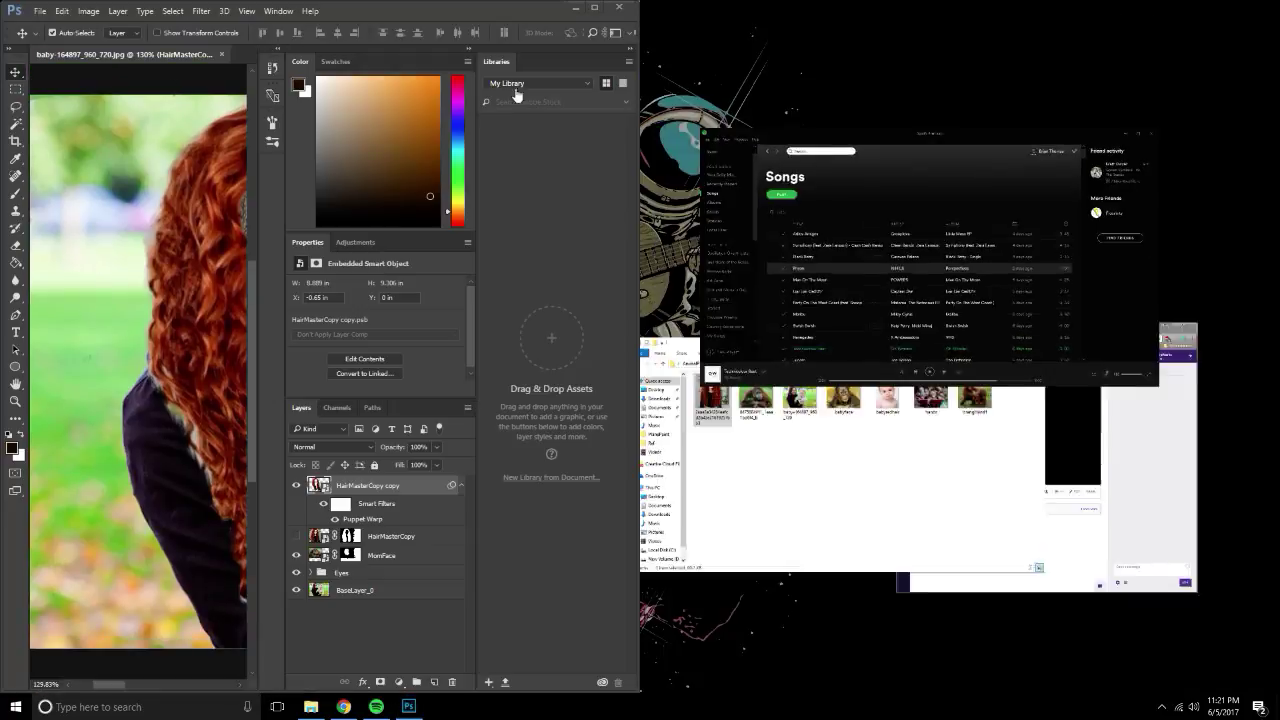
# Widen Photoshop, reload the Twitch channel page in Chrome, and snap the browser to the right.
pyautogui.moveTo(638, 232)
pyautogui.mouseDown()
pyautogui.moveTo(1162, 229)
pyautogui.moveTo(1076, 233)
pyautogui.mouseUp()
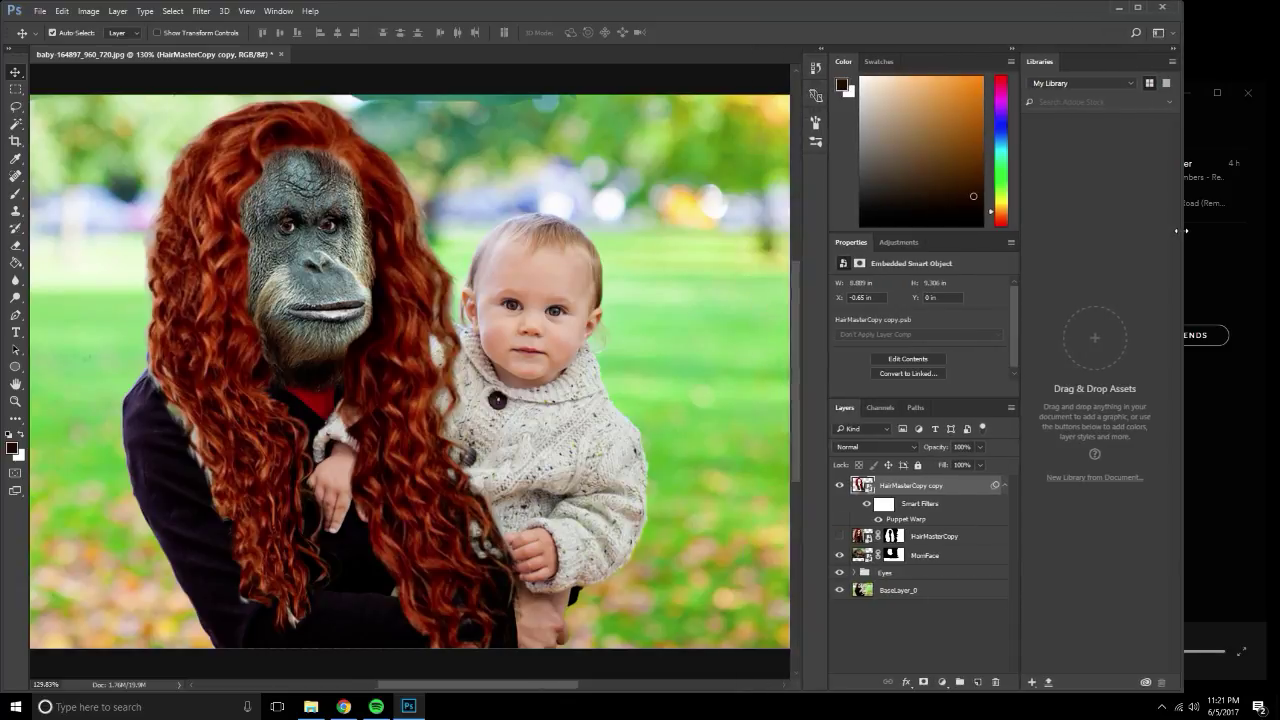
pyautogui.click(343, 706)
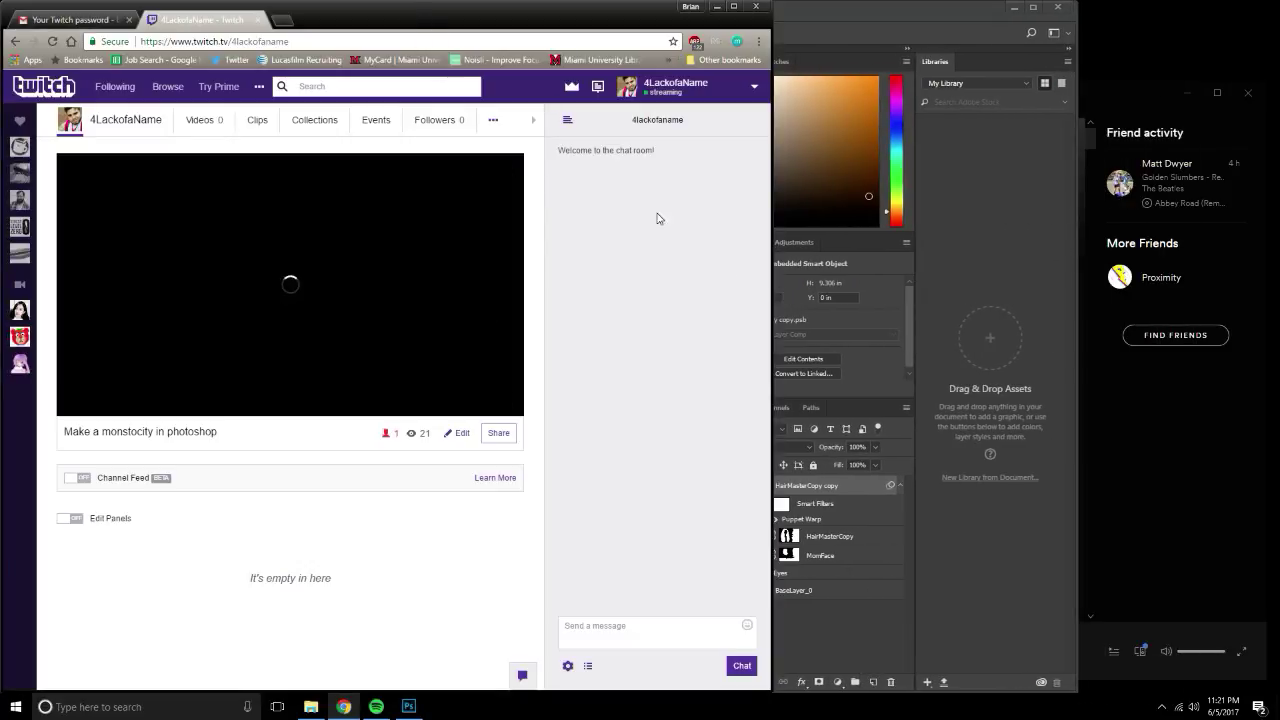
pyautogui.click(53, 41)
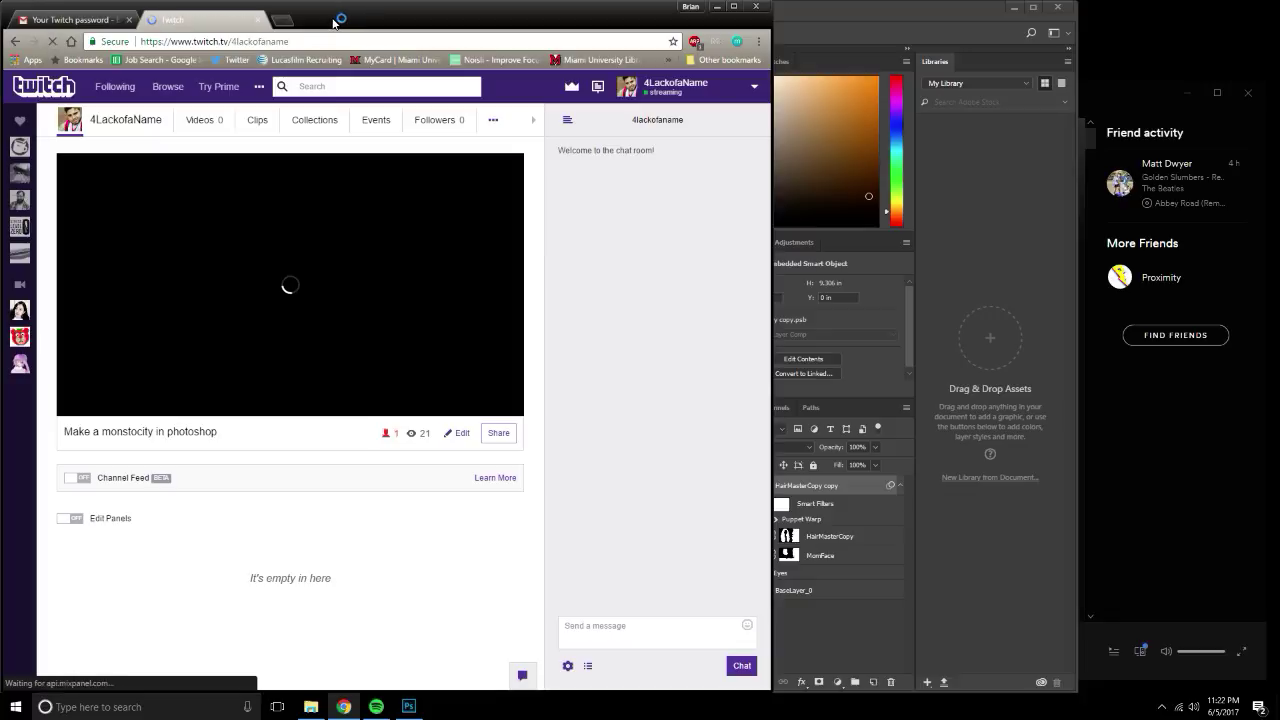
pyautogui.moveTo(334, 22); pyautogui.dragTo(1279, 31)
pyautogui.click(438, 184)
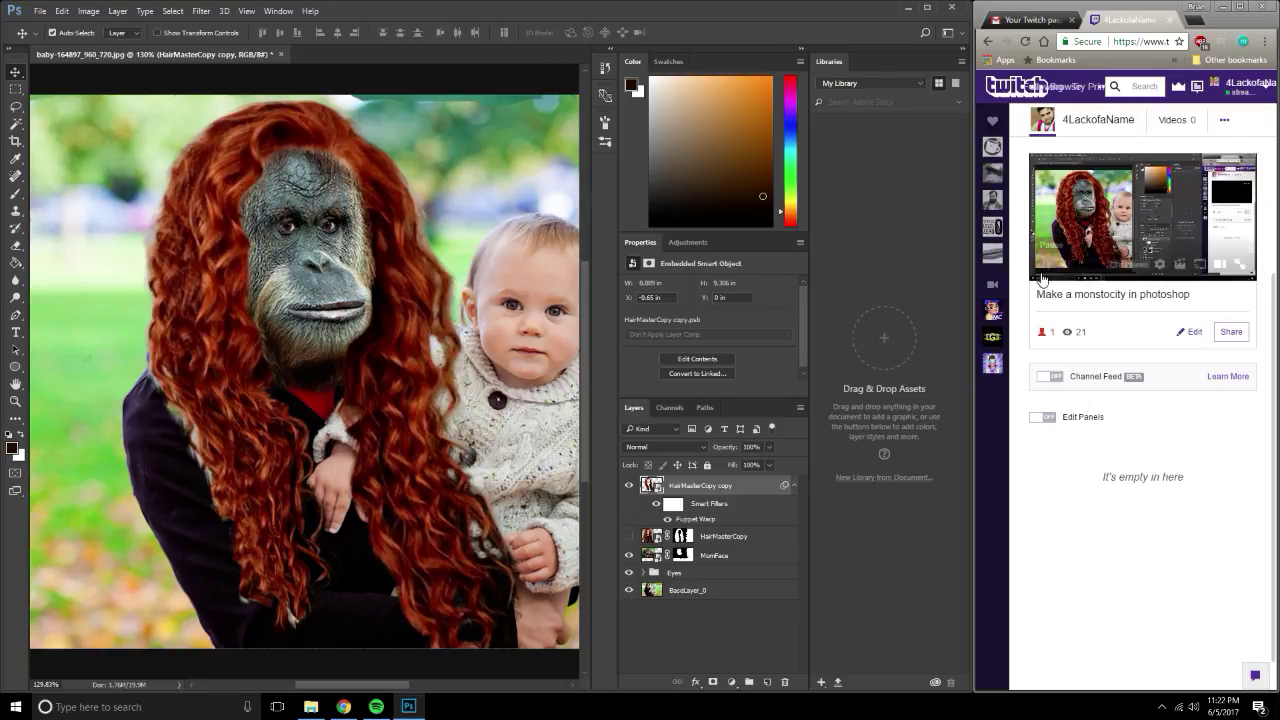
# Scroll up and down through the Twitch channel page.
pyautogui.scroll(2, 1055, 445)
pyautogui.scroll(-3, 1100, 395)
pyautogui.scroll(-1, 1150, 450)
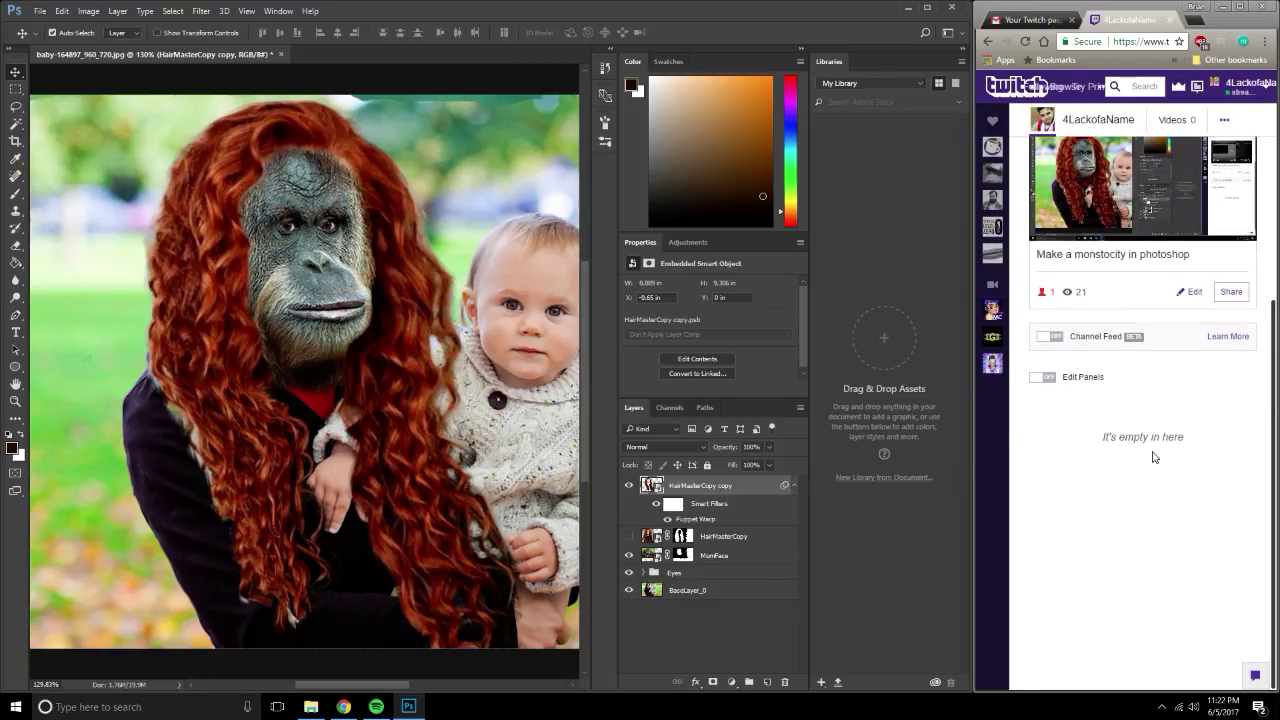
pyautogui.scroll(1, 1145, 416)
pyautogui.scroll(2, 1143, 412)
pyautogui.scroll(-3, 1100, 390)
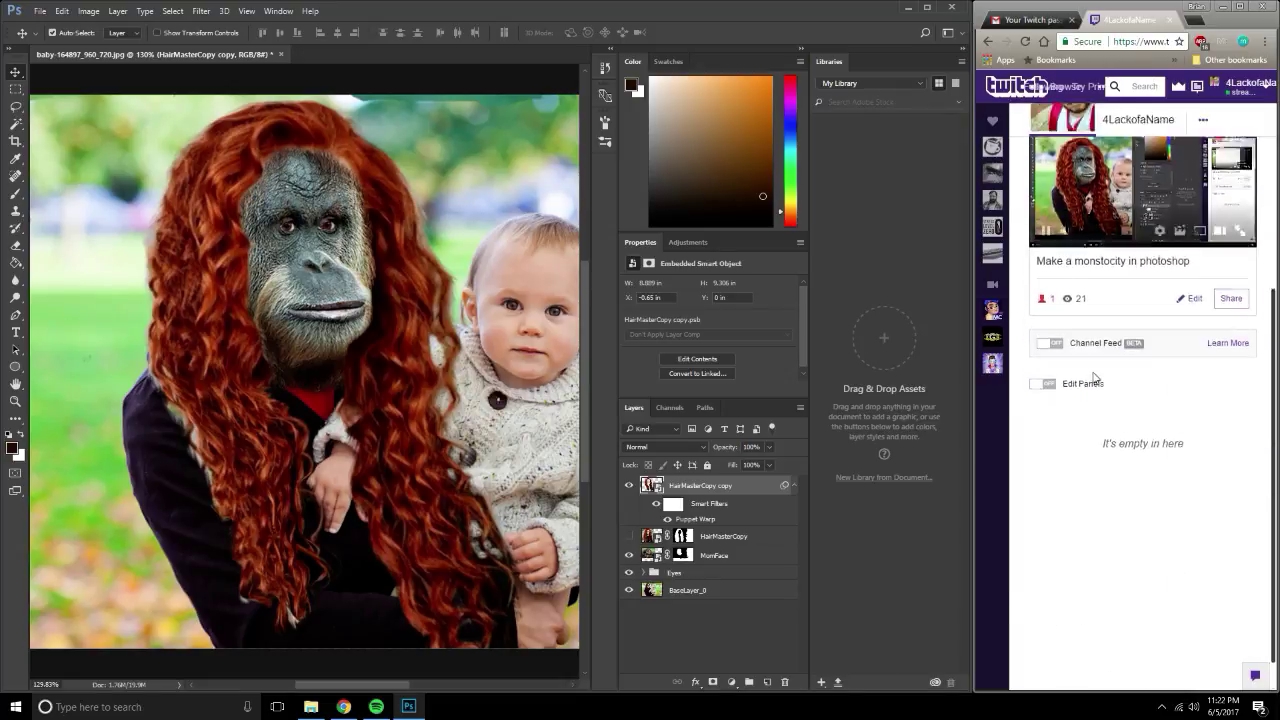
pyautogui.scroll(-1, 1094, 378)
pyautogui.scroll(2, 1200, 300)
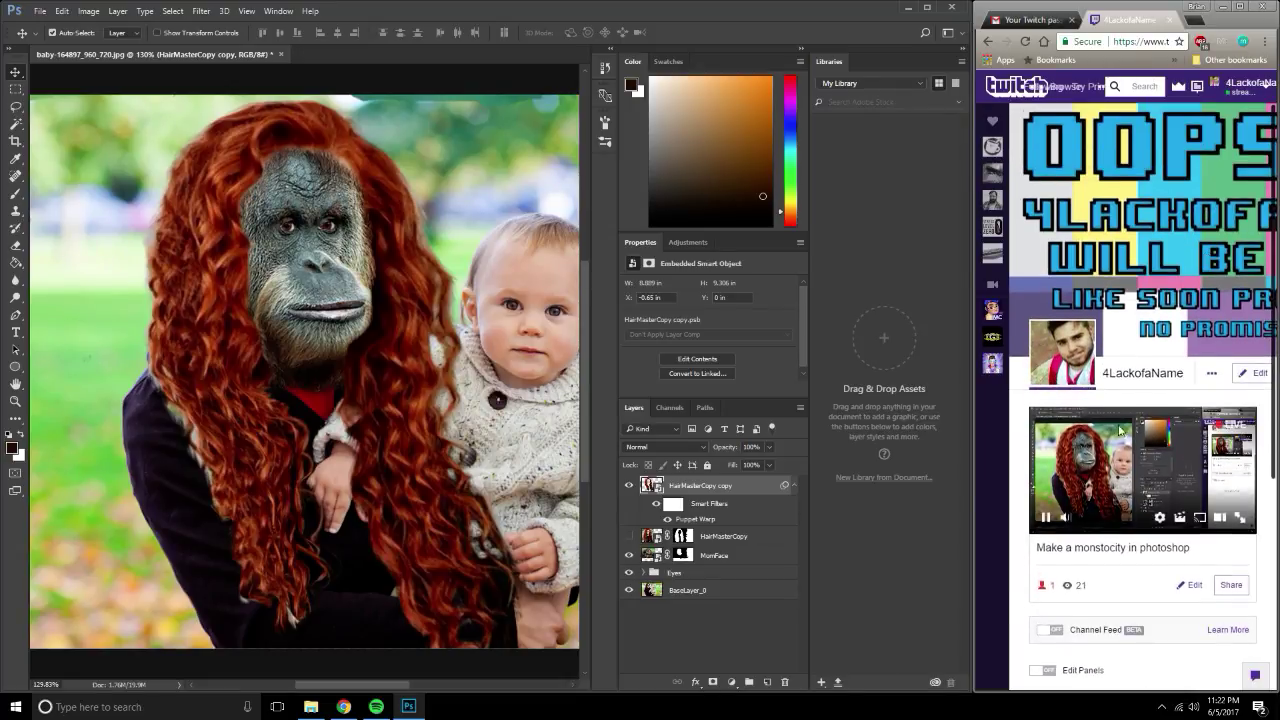
pyautogui.scroll(-2, 1181, 404)
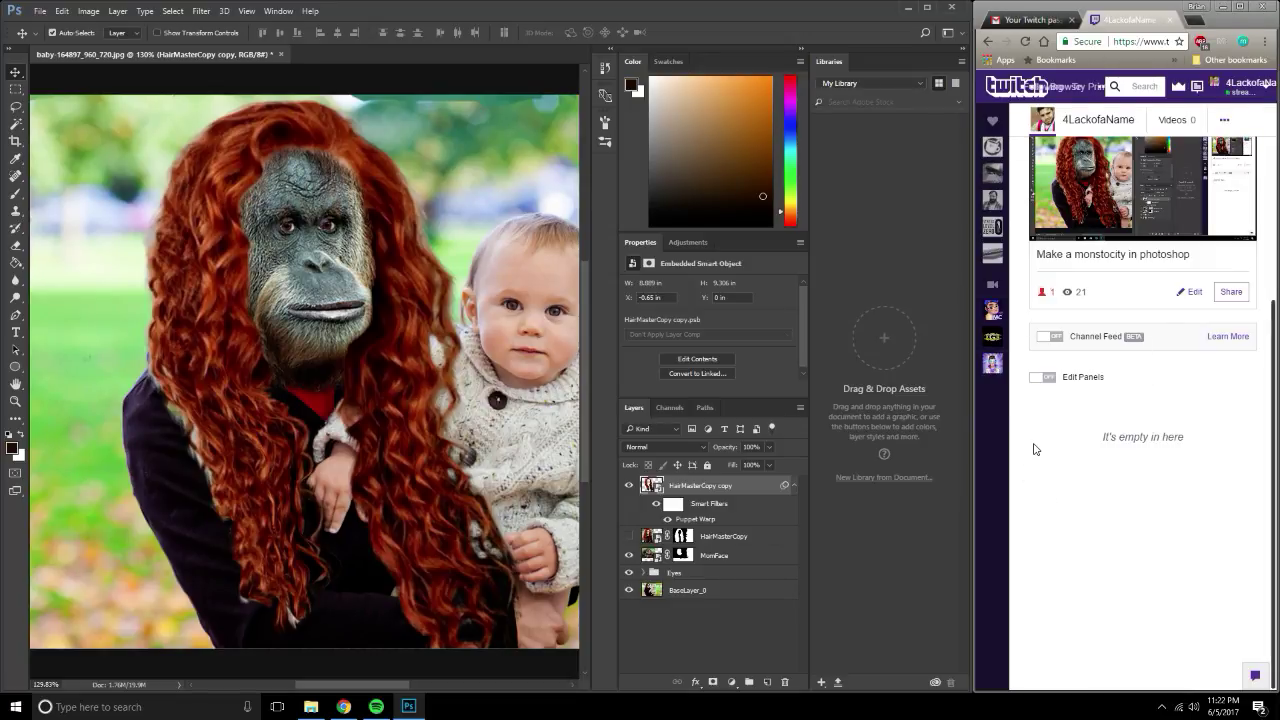
# Move the browser aside, widen Photoshop, and add a white layer mask to HairMasterCopy copy.
pyautogui.moveTo(1128, 14)
pyautogui.mouseDown()
pyautogui.moveTo(929, 104)
pyautogui.moveTo(847, 22)
pyautogui.mouseUp()
pyautogui.moveTo(744, 47); pyautogui.dragTo(1024, 28)
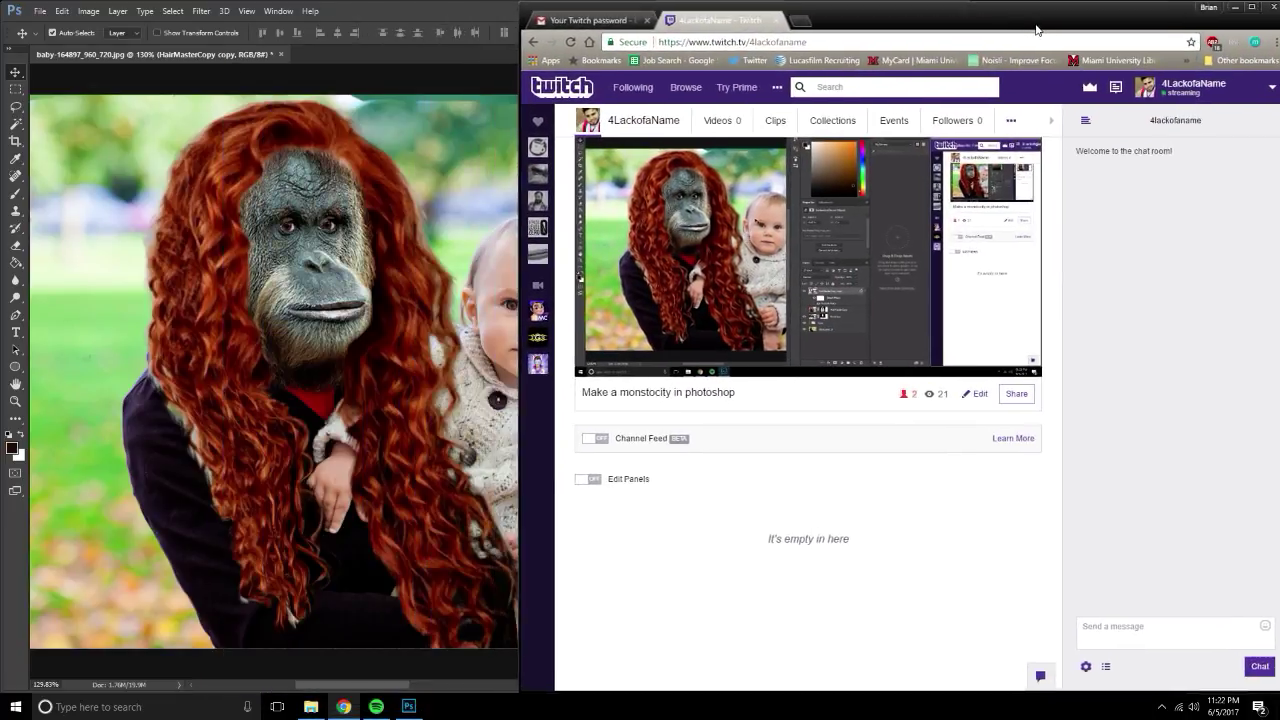
pyautogui.moveTo(505, 230); pyautogui.dragTo(970, 230)
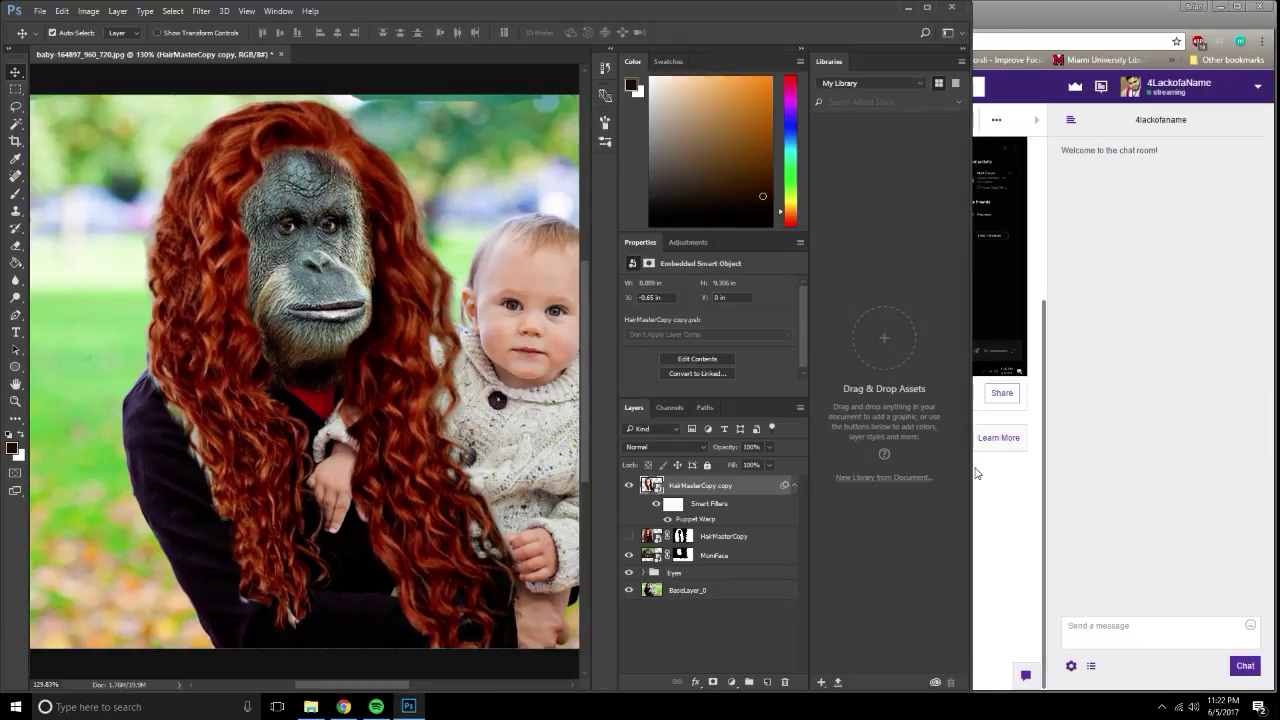
pyautogui.moveTo(970, 472); pyautogui.dragTo(1042, 467)
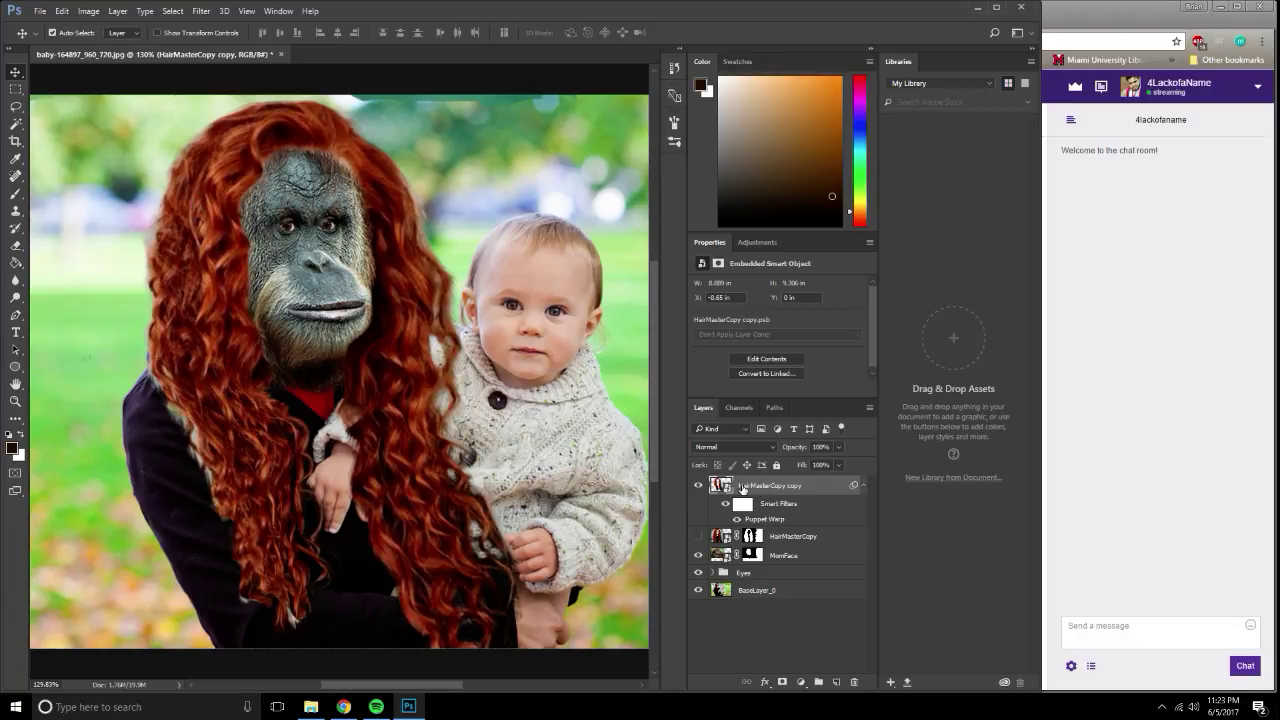
pyautogui.click(782, 682)
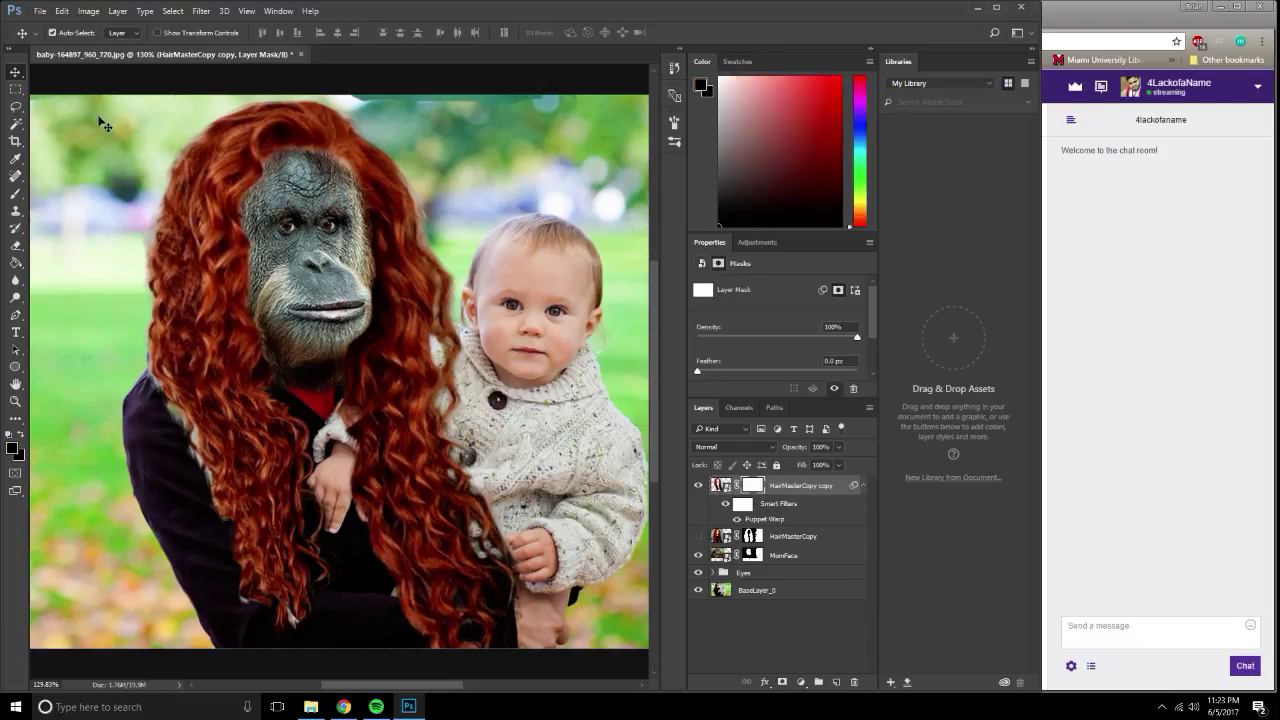
# Switch to the Brush tool and mask along the hair's outer top edge.
pyautogui.click(15, 194)
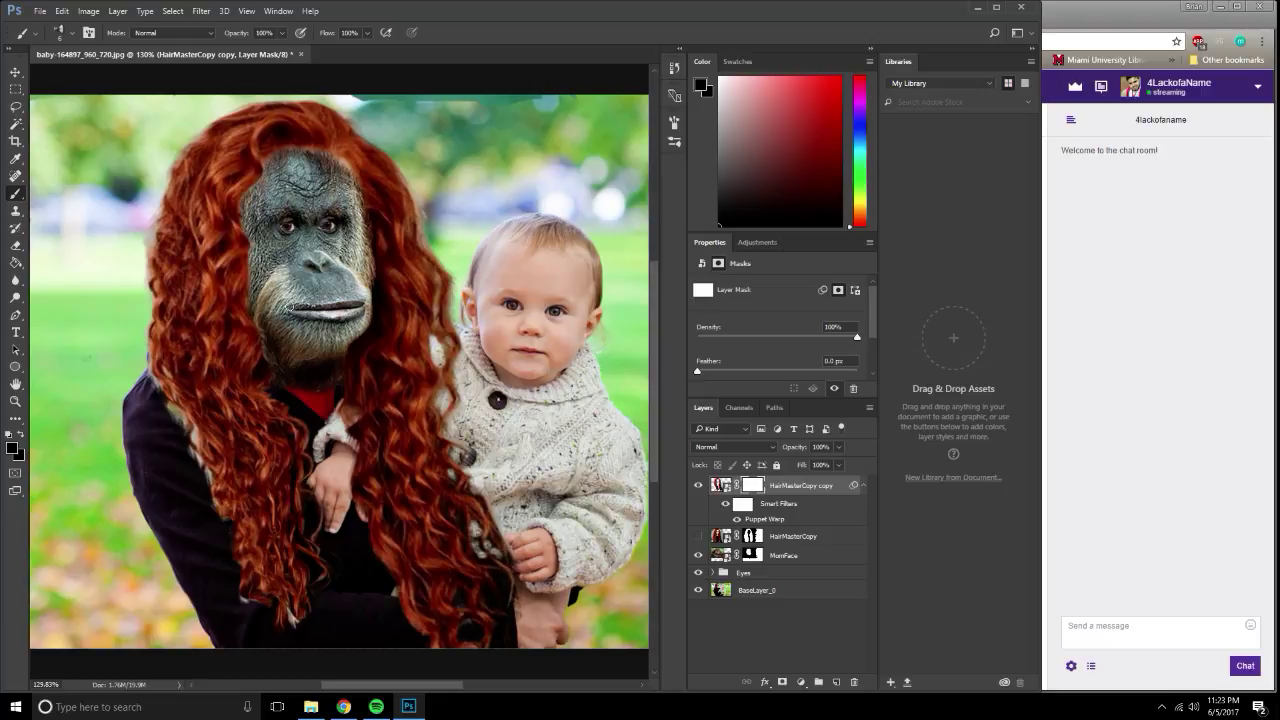
pyautogui.keyDown('alt'); pyautogui.scroll(1, 148, 282); pyautogui.keyUp('alt')
pyautogui.keyDown('alt'); pyautogui.scroll(2, 148, 282); pyautogui.keyUp('alt')
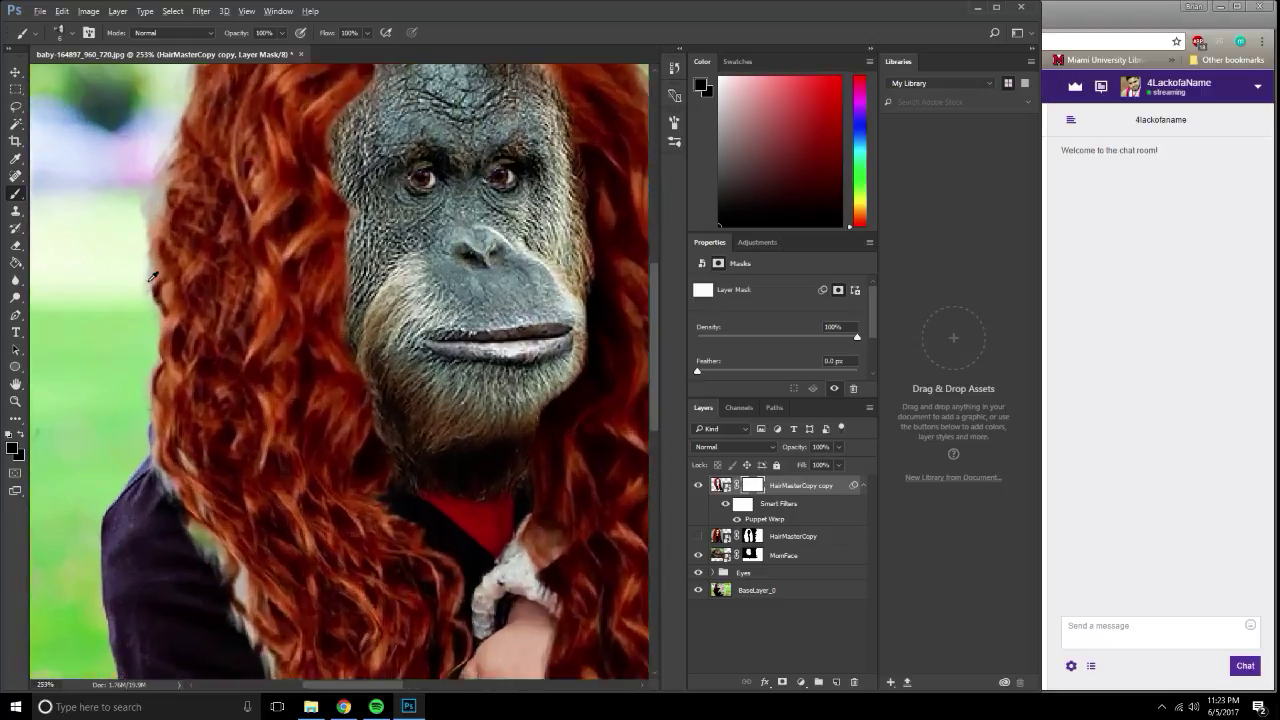
pyautogui.keyDown('alt'); pyautogui.scroll(1, 148, 282); pyautogui.keyUp('alt')
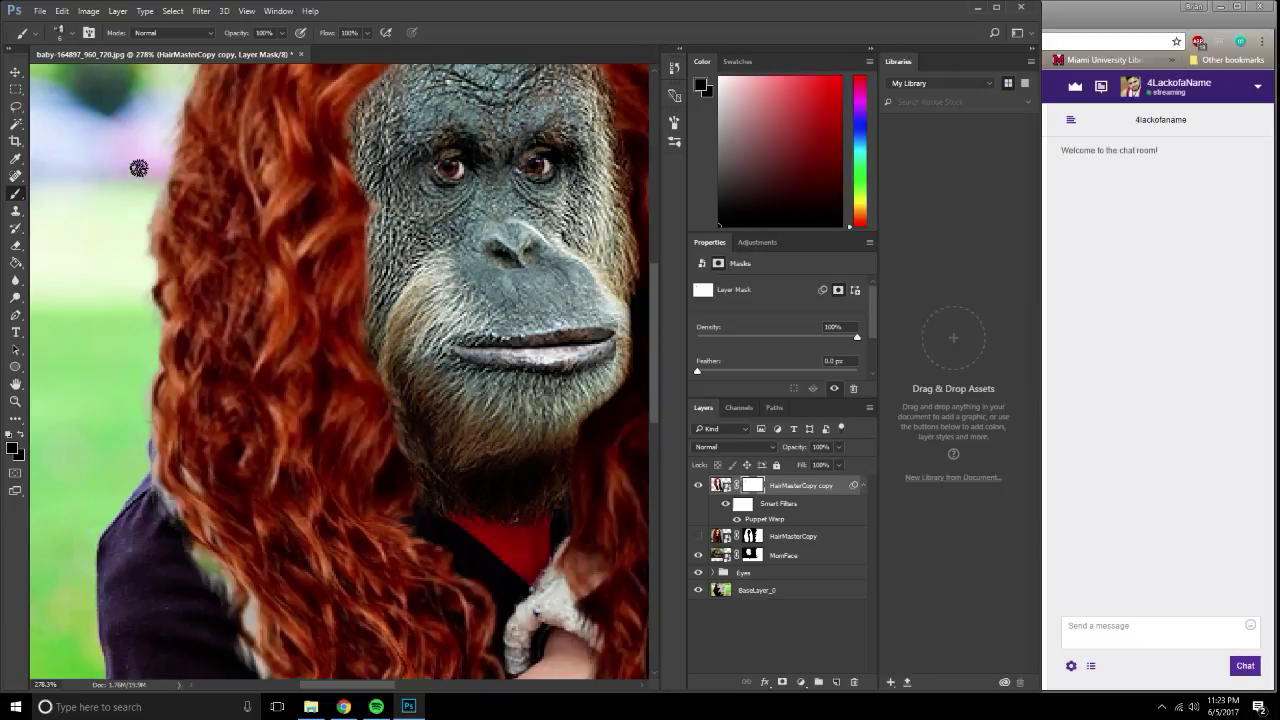
pyautogui.moveTo(137, 163); pyautogui.dragTo(174, 130)
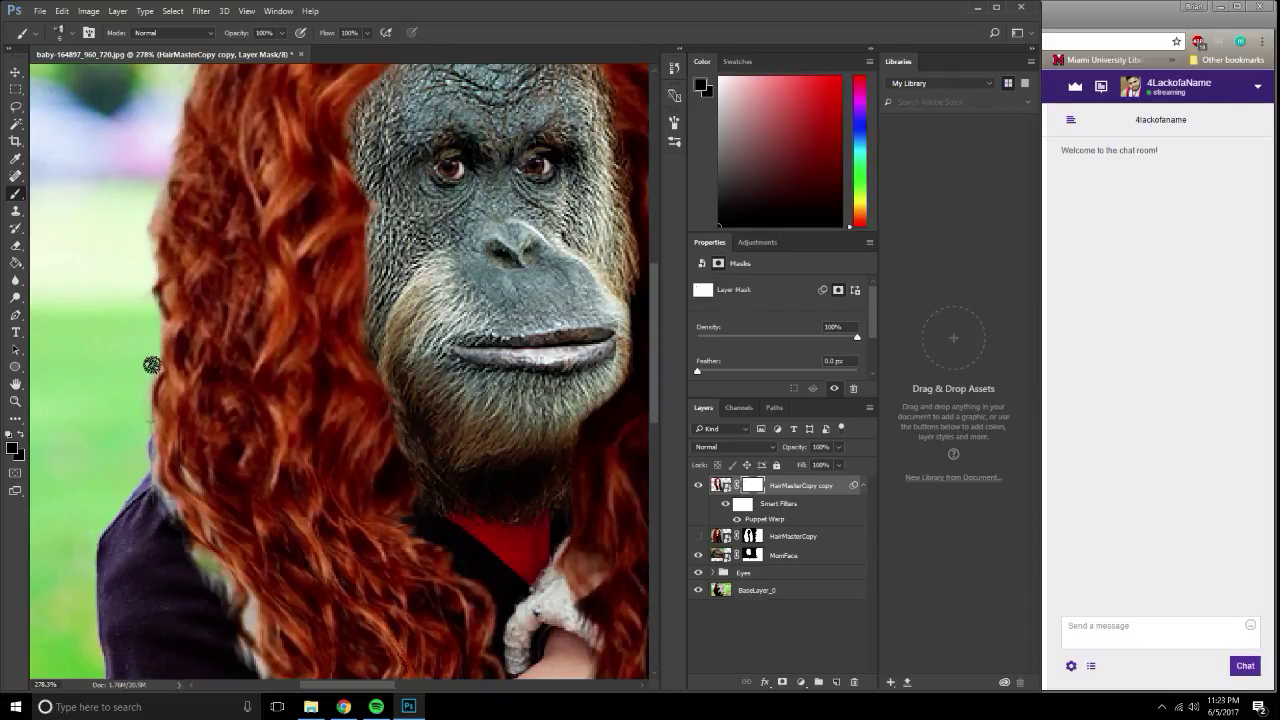
# Mask away stray hair along the left edge of the hair copy.
pyautogui.scroll(-2, 152, 459)
pyautogui.scroll(-1, 152, 459)
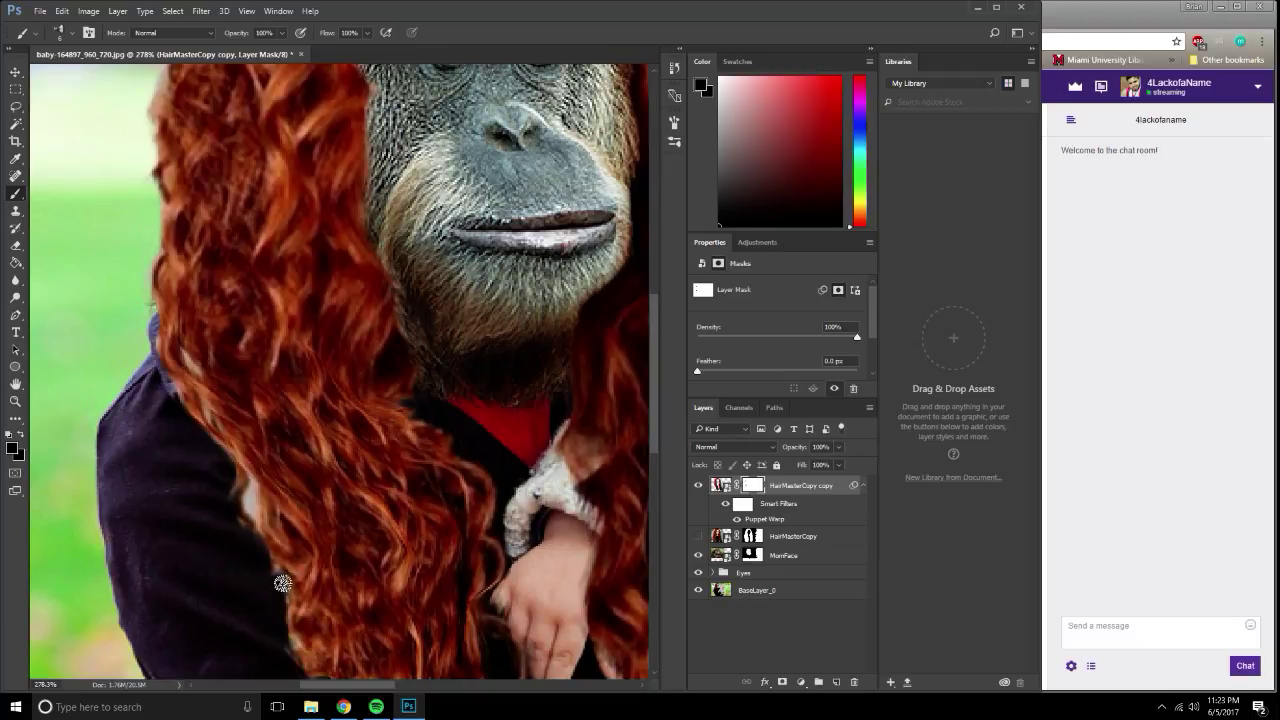
pyautogui.scroll(-3, 270, 607)
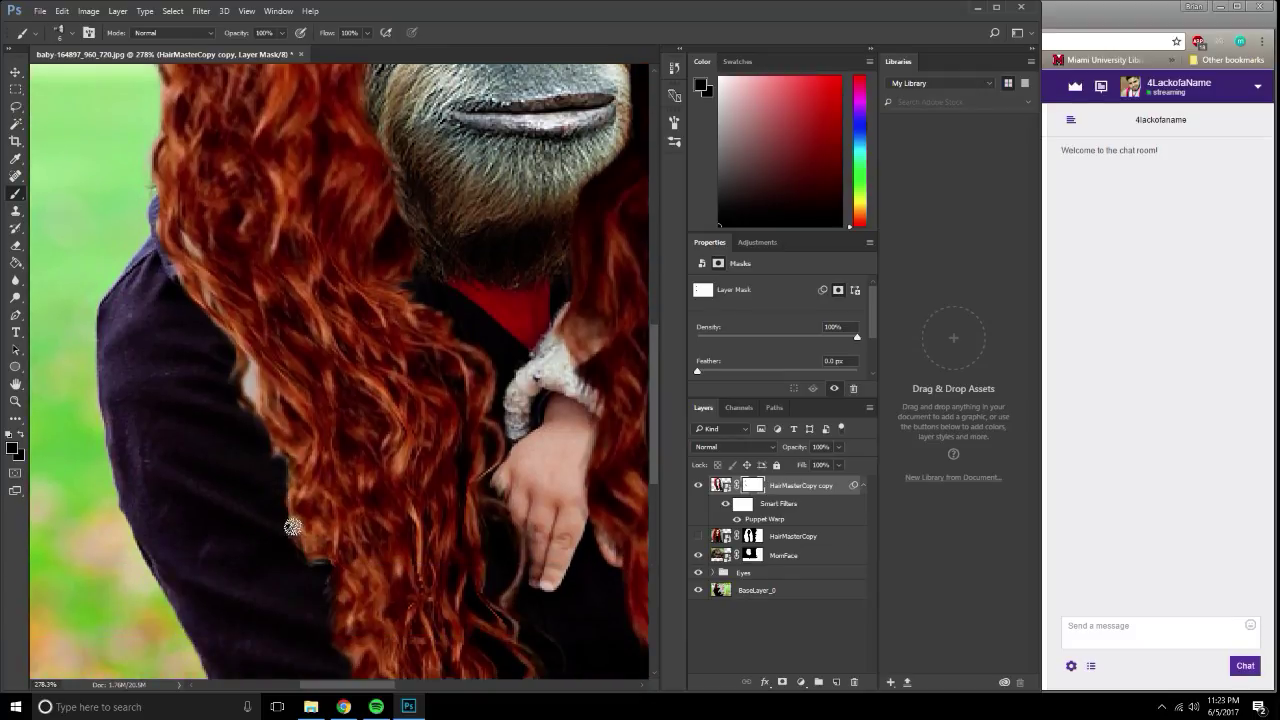
pyautogui.scroll(-2, 317, 571)
pyautogui.scroll(-3, 300, 520)
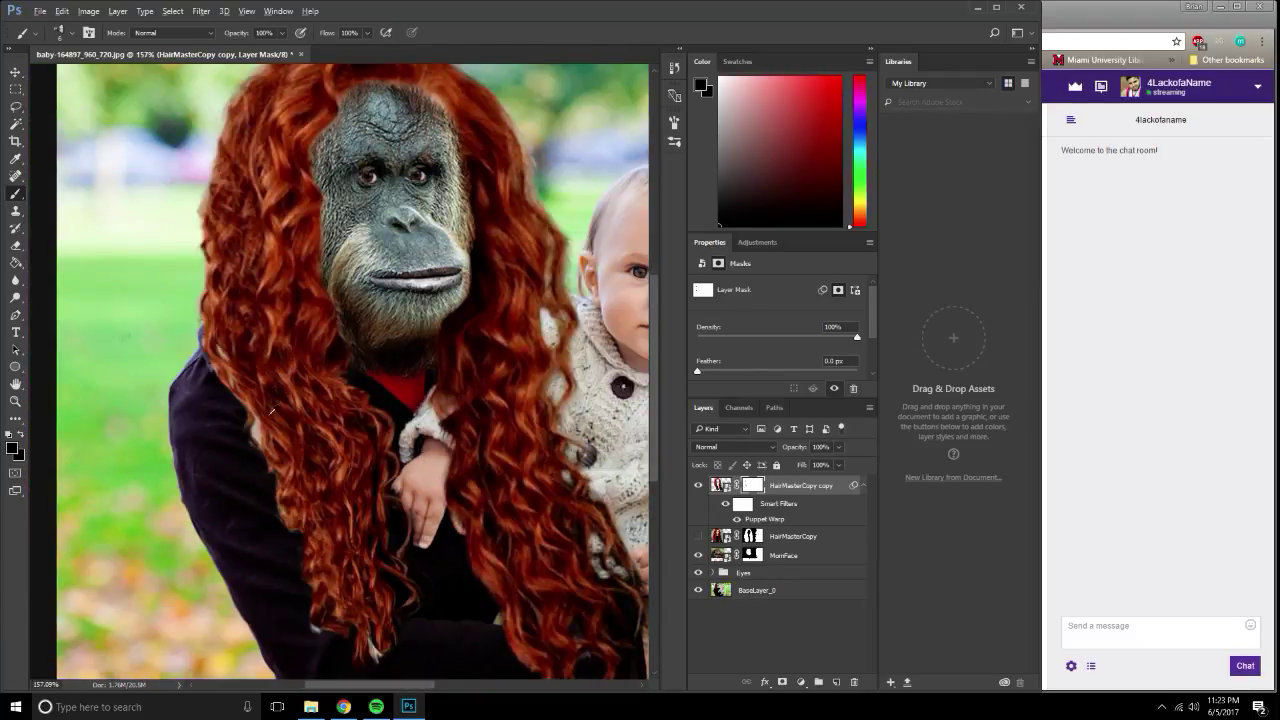
pyautogui.scroll(4, 262, 400)
pyautogui.scroll(2, 256, 423)
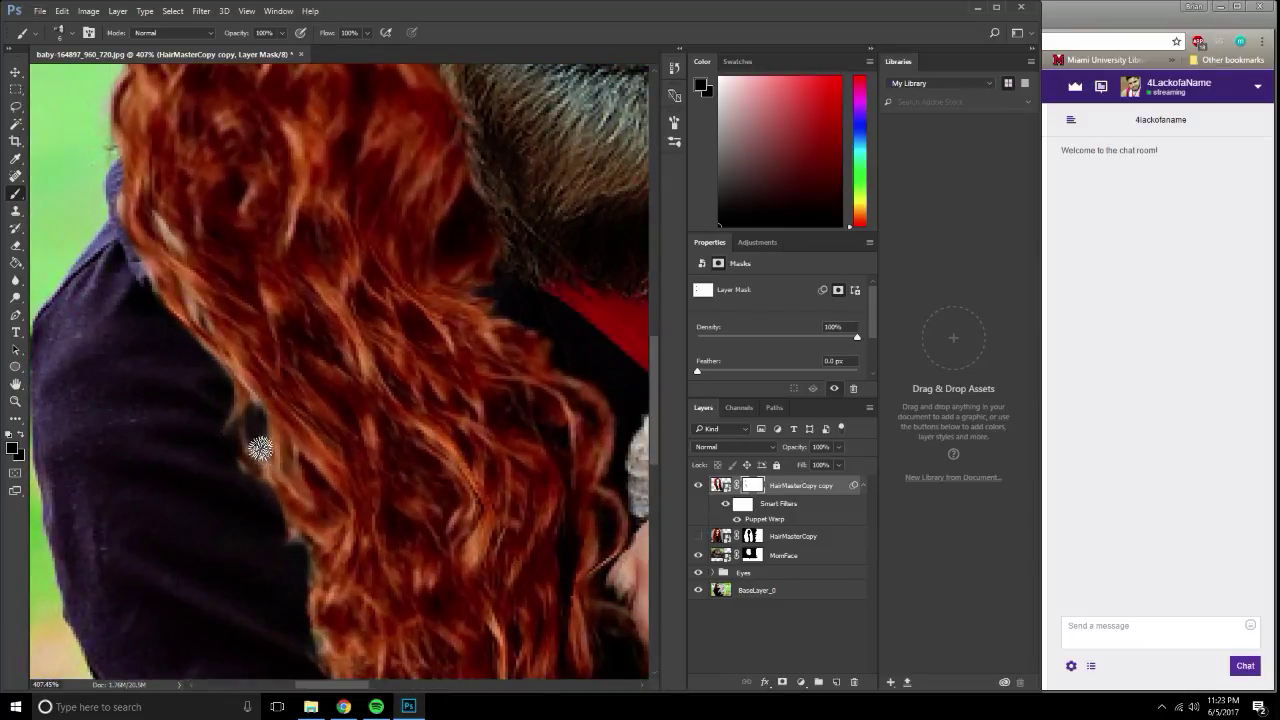
pyautogui.moveTo(249, 430)
pyautogui.mouseDown()
pyautogui.moveTo(226, 428)
pyautogui.moveTo(226, 454)
pyautogui.moveTo(268, 493)
pyautogui.mouseUp()
pyautogui.moveTo(223, 400); pyautogui.dragTo(296, 542)
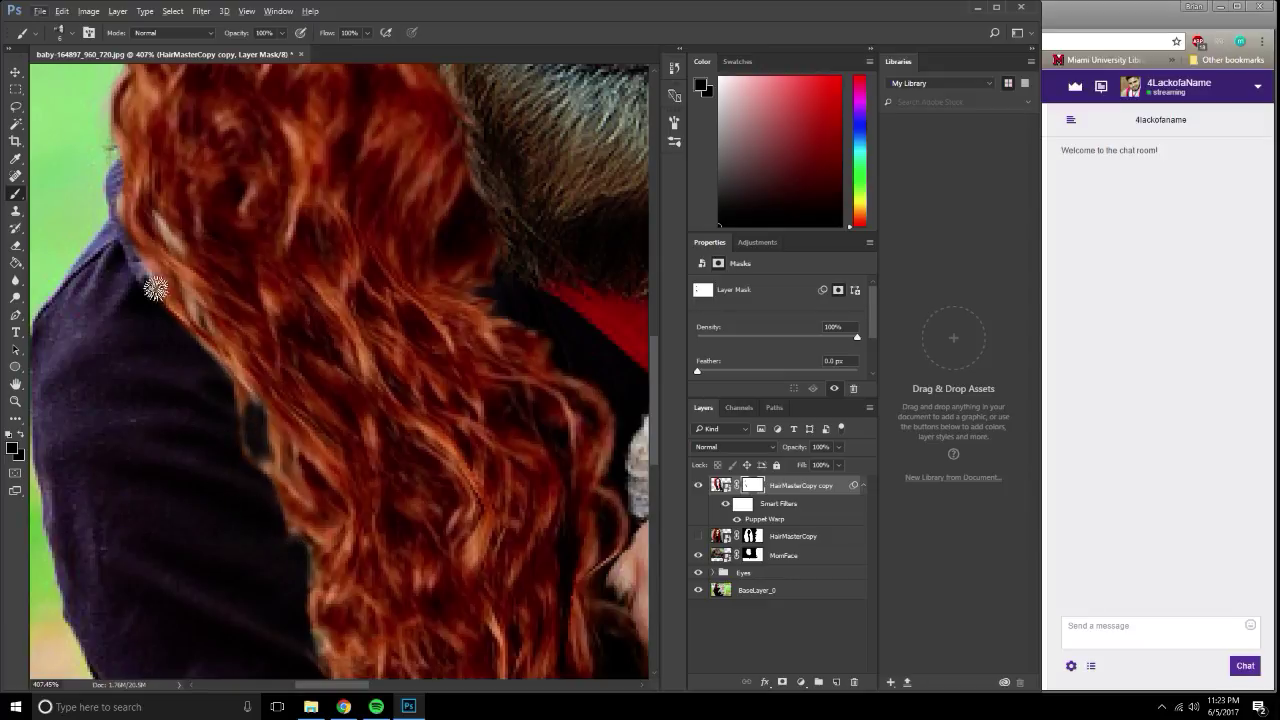
# Paint the mask to reveal the baby's sweater sleeve and shoulder from under the hair.
pyautogui.moveTo(494, 450); pyautogui.dragTo(363, 357)
pyautogui.scroll(-2, 363, 357)
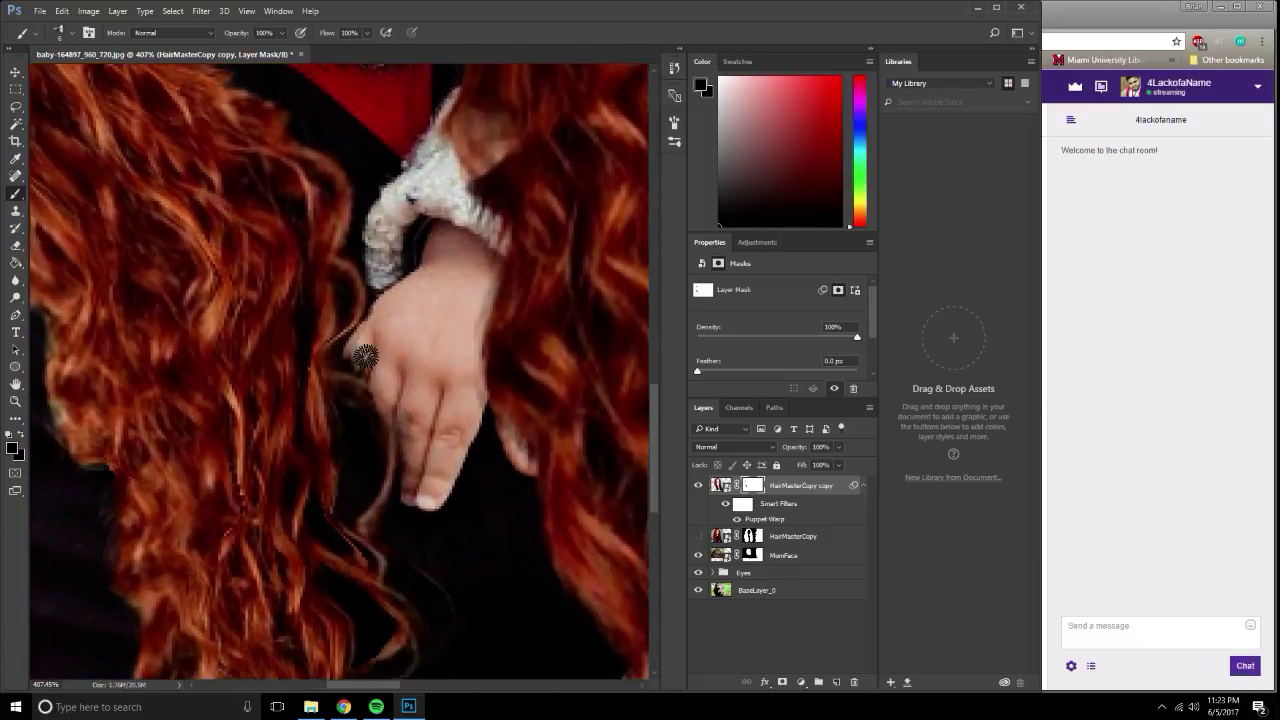
pyautogui.scroll(-2, 430, 345)
pyautogui.scroll(-2, 428, 310)
pyautogui.scroll(1, 430, 320)
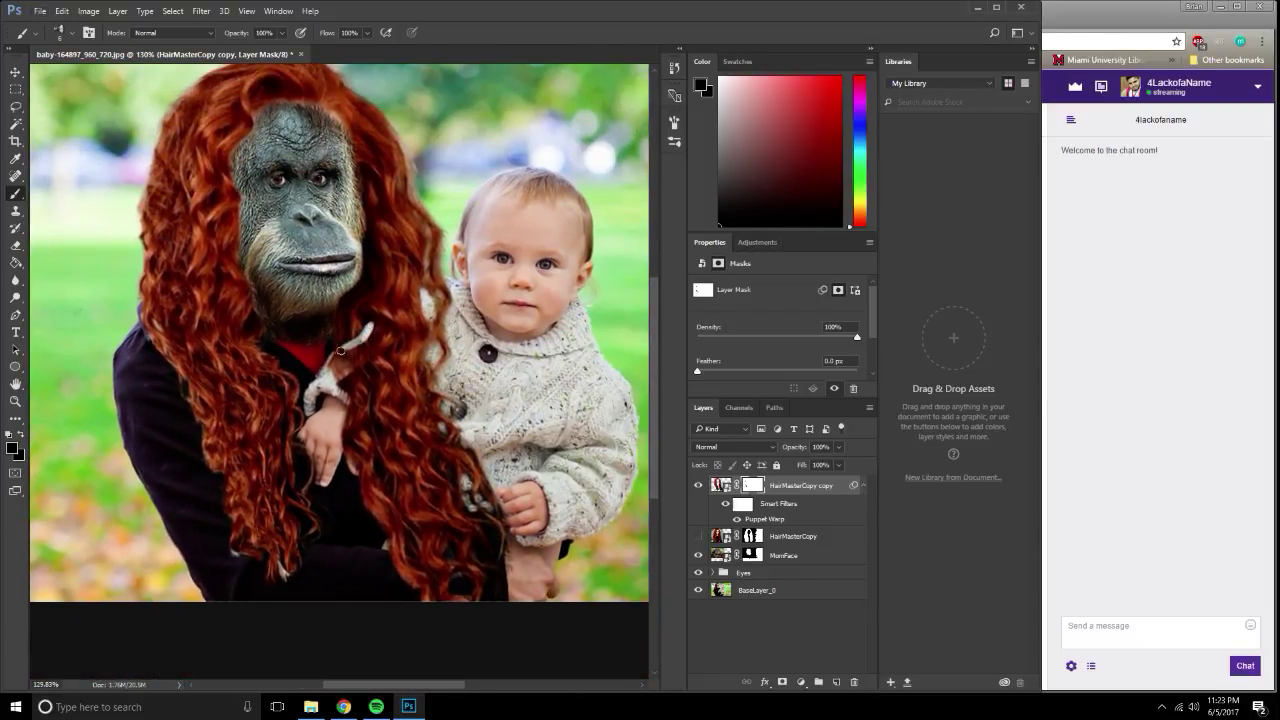
pyautogui.moveTo(340, 350)
pyautogui.mouseDown()
pyautogui.moveTo(428, 300)
pyautogui.moveTo(415, 305)
pyautogui.mouseUp()
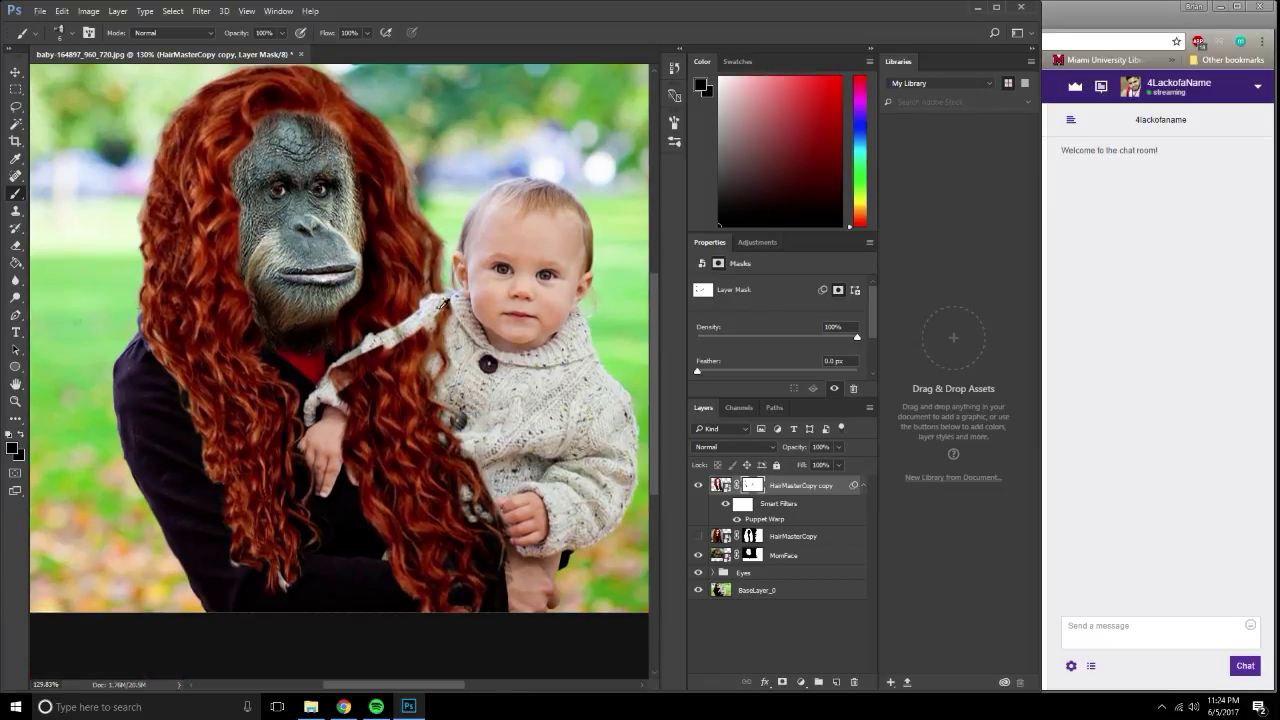
pyautogui.scroll(5, 440, 295)
pyautogui.scroll(1, 447, 300)
pyautogui.moveTo(413, 292)
pyautogui.mouseDown()
pyautogui.moveTo(321, 335)
pyautogui.moveTo(300, 365)
pyautogui.moveTo(314, 363)
pyautogui.moveTo(240, 405)
pyautogui.moveTo(204, 452)
pyautogui.moveTo(246, 500)
pyautogui.mouseUp()
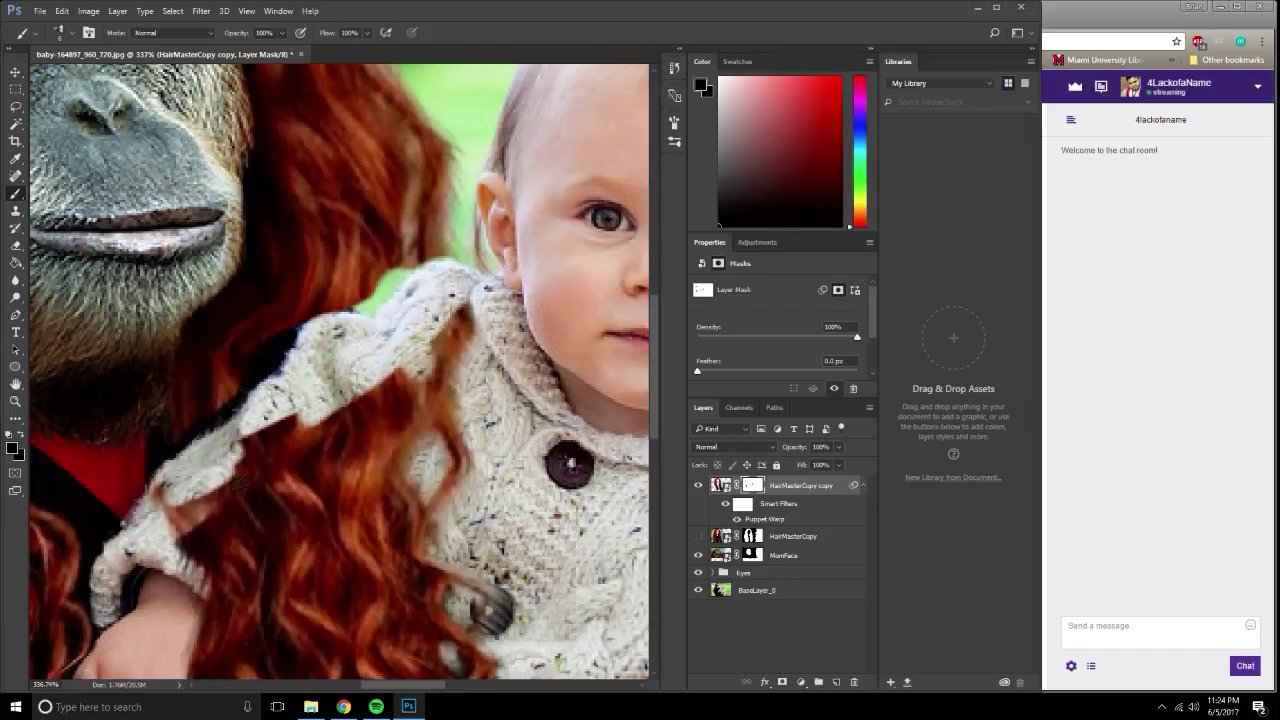
# Mask out the hair still covering the baby's sweater and hand.
pyautogui.scroll(-2, 334, 449)
pyautogui.scroll(-2, 334, 449)
pyautogui.scroll(-2, 358, 516)
pyautogui.scroll(-2, 358, 516)
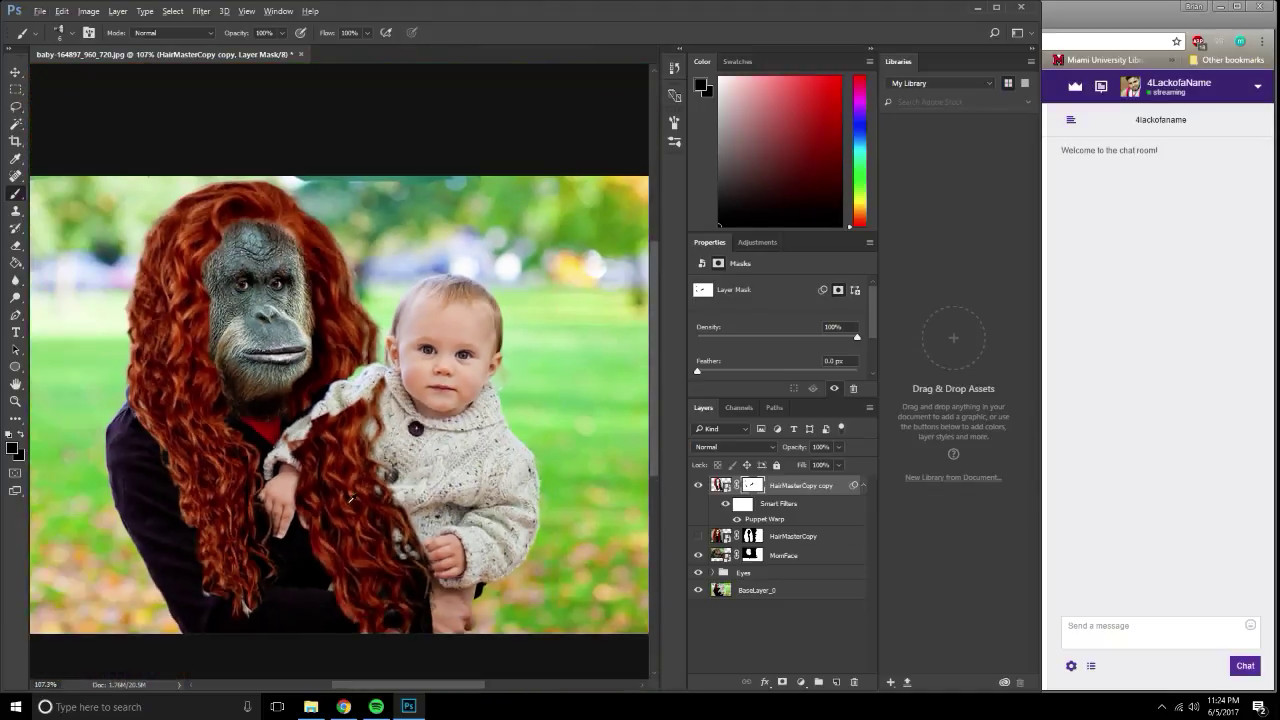
pyautogui.scroll(2, 358, 516)
pyautogui.scroll(-1, 377, 401)
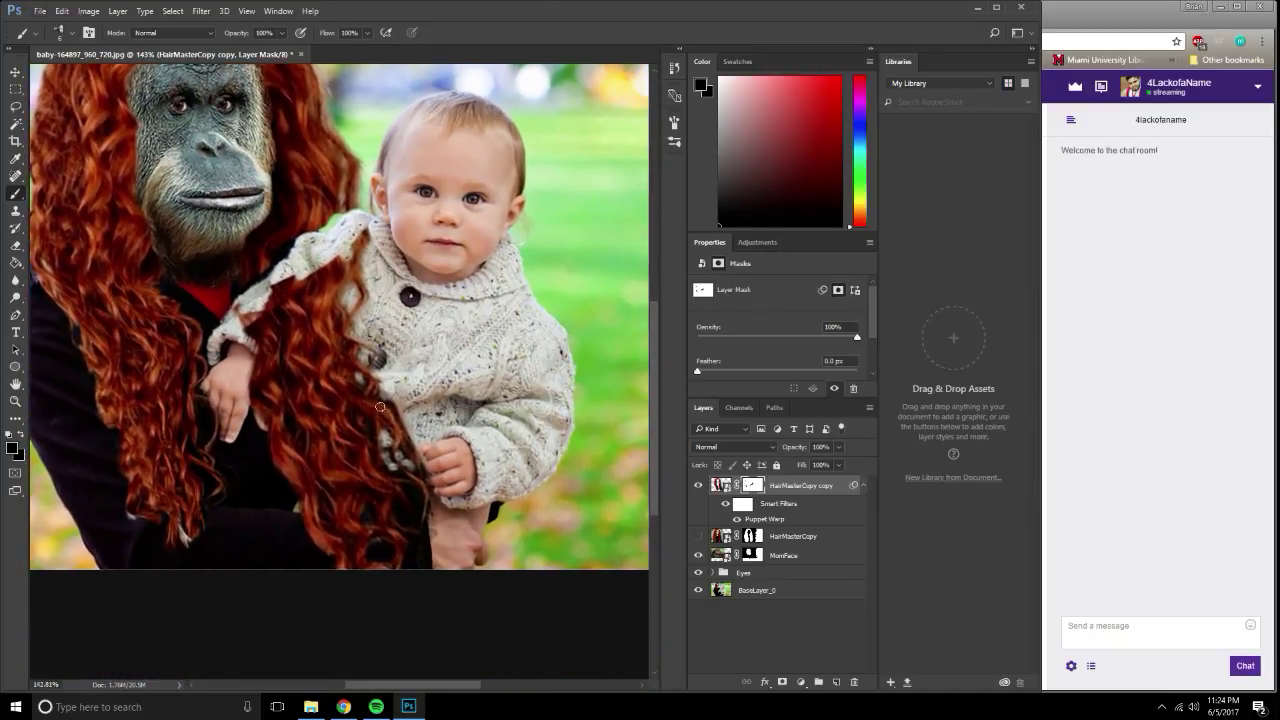
pyautogui.moveTo(377, 426)
pyautogui.mouseDown()
pyautogui.moveTo(351, 549)
pyautogui.moveTo(323, 571)
pyautogui.moveTo(345, 480)
pyautogui.moveTo(326, 427)
pyautogui.moveTo(286, 443)
pyautogui.moveTo(275, 390)
pyautogui.moveTo(355, 250)
pyautogui.moveTo(250, 320)
pyautogui.moveTo(317, 311)
pyautogui.mouseUp()
# Enlarge the brush to mask hair off the sweater, then shrink it and zoom in for edge detail.
pyautogui.press(']')
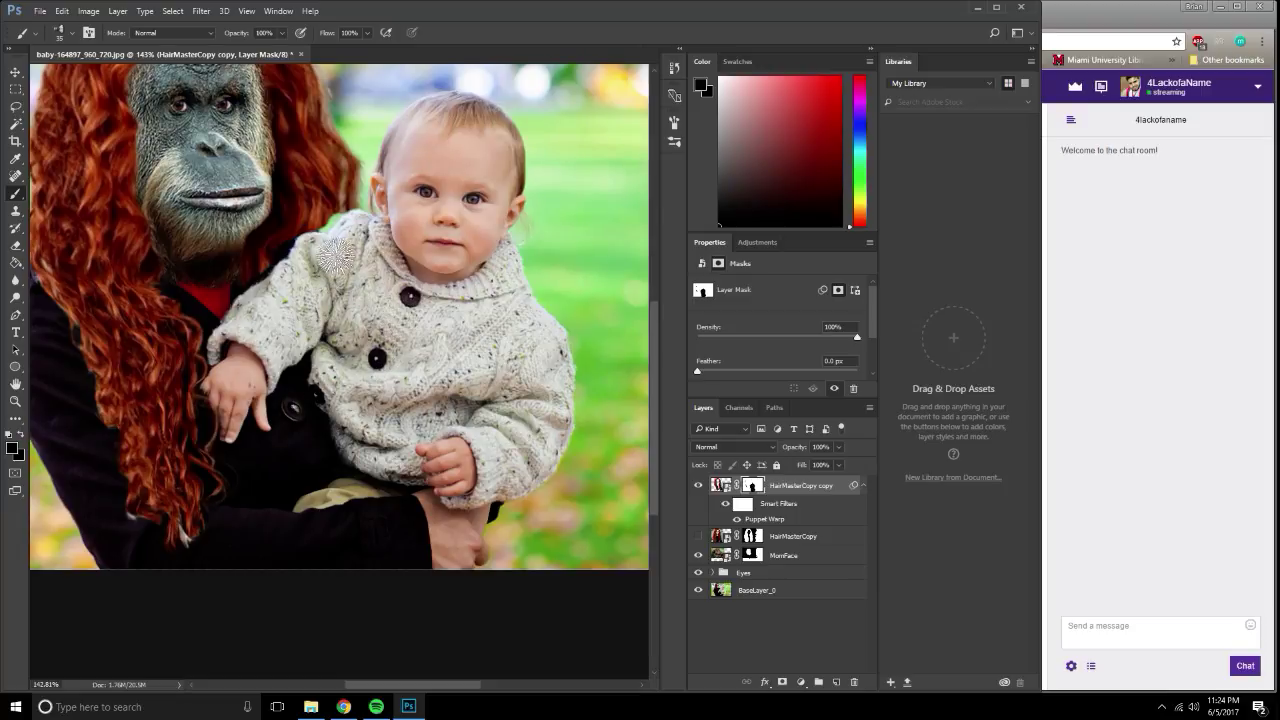
pyautogui.press('[')
pyautogui.press('[')
pyautogui.press('[')
pyautogui.scroll(3, 300, 222)
pyautogui.scroll(3, 300, 222)
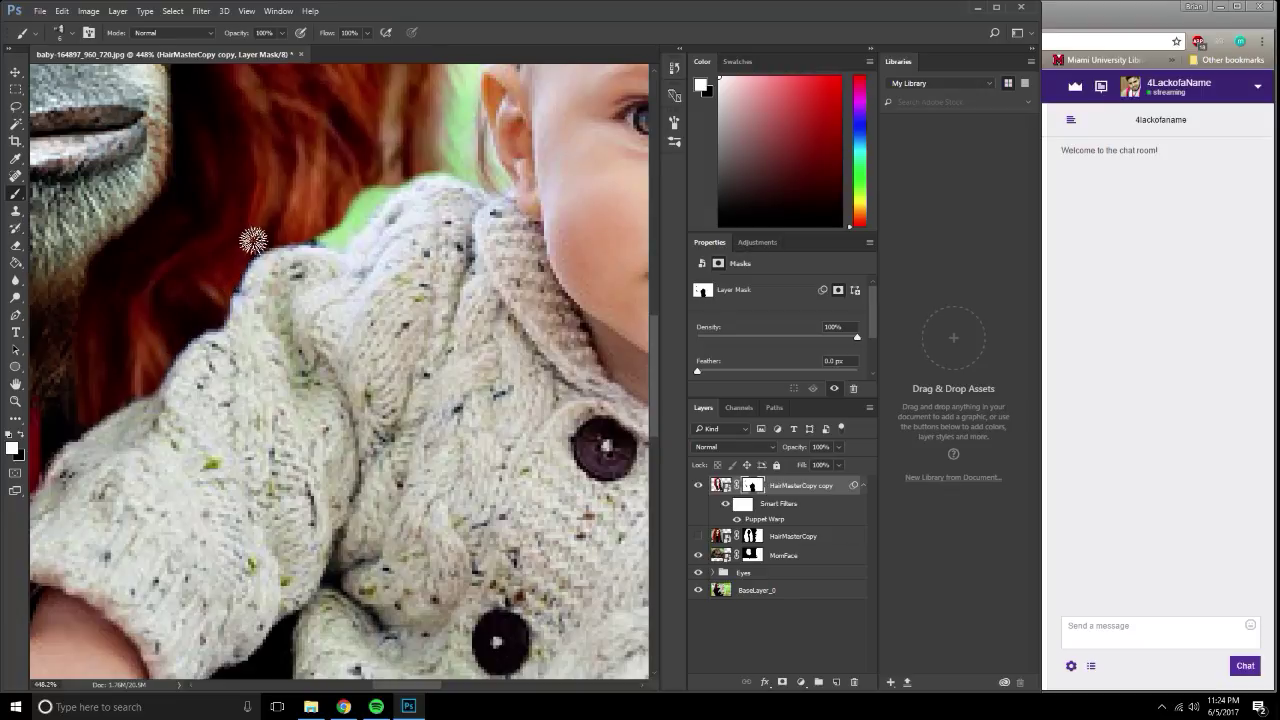
# Paint white on the mask to restore hair over the green gap along the sweater edge.
pyautogui.moveTo(335, 230)
pyautogui.mouseDown()
pyautogui.moveTo(351, 189)
pyautogui.moveTo(366, 194)
pyautogui.moveTo(334, 236)
pyautogui.mouseUp()
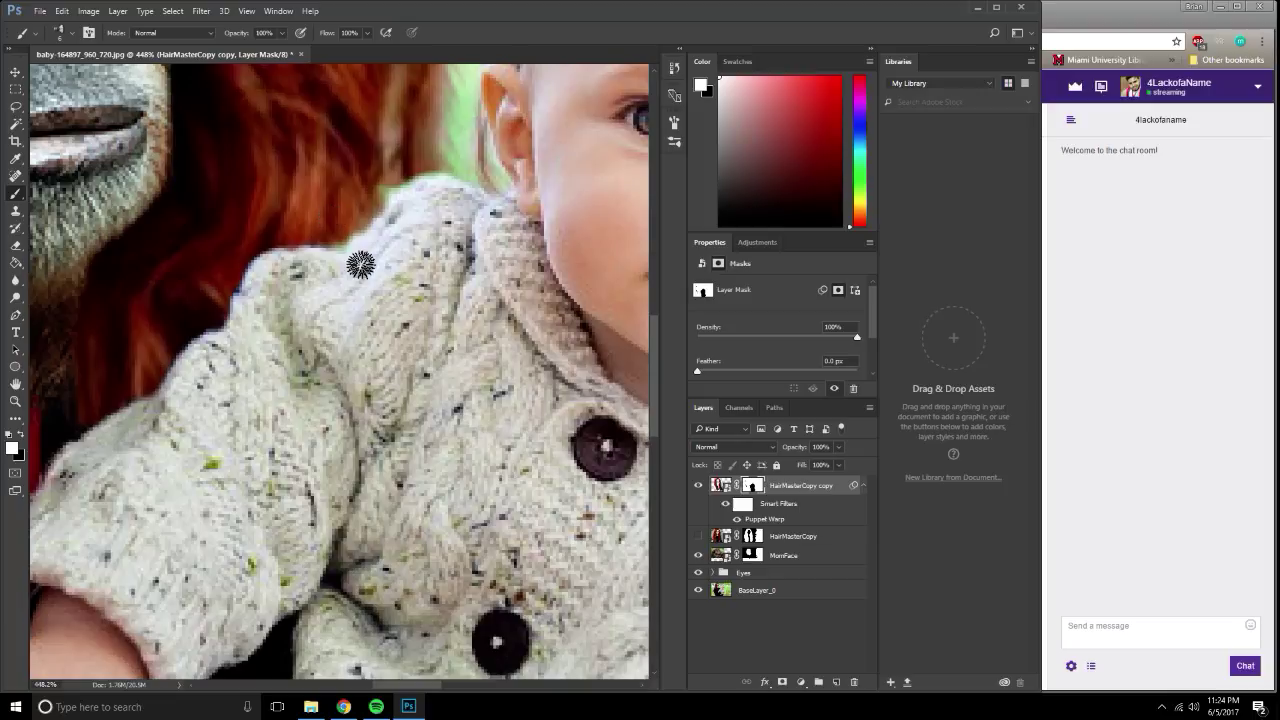
pyautogui.moveTo(437, 183)
pyautogui.mouseDown()
pyautogui.moveTo(380, 190)
pyautogui.moveTo(390, 181)
pyautogui.mouseUp()
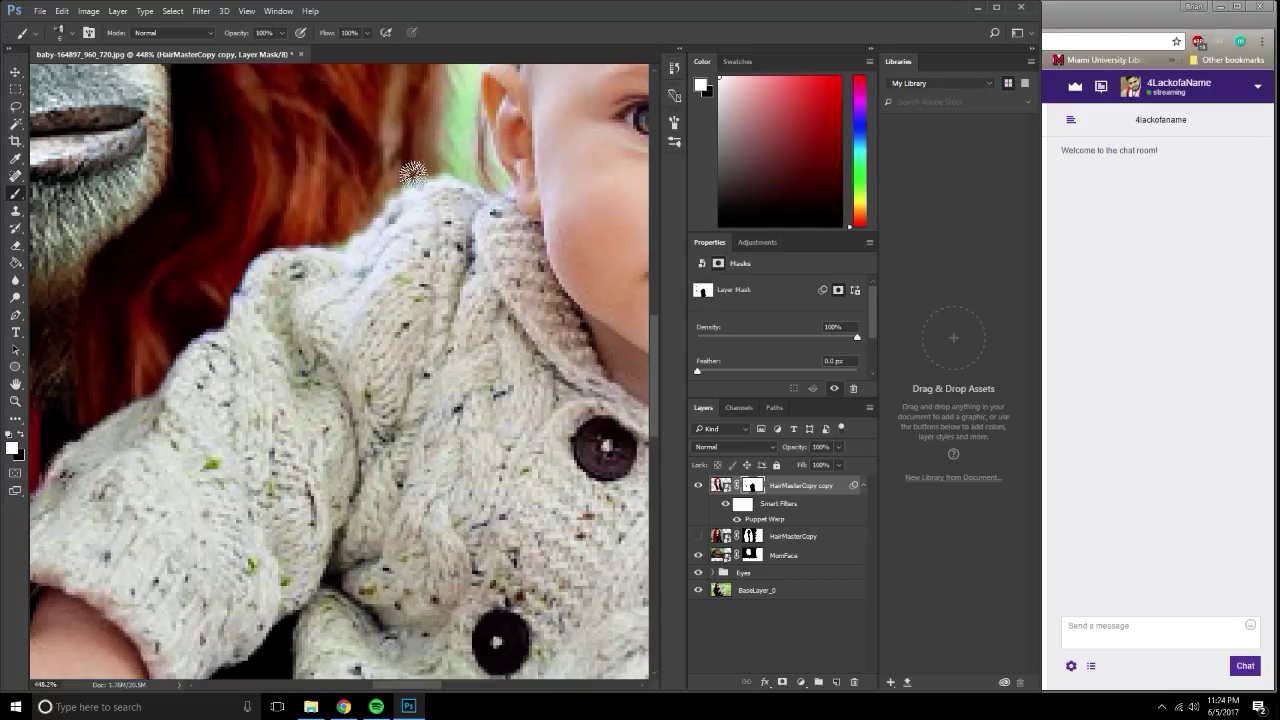
pyautogui.moveTo(413, 175)
pyautogui.mouseDown()
pyautogui.moveTo(329, 238)
pyautogui.moveTo(242, 243)
pyautogui.moveTo(229, 290)
pyautogui.moveTo(243, 241)
pyautogui.moveTo(254, 250)
pyautogui.mouseUp()
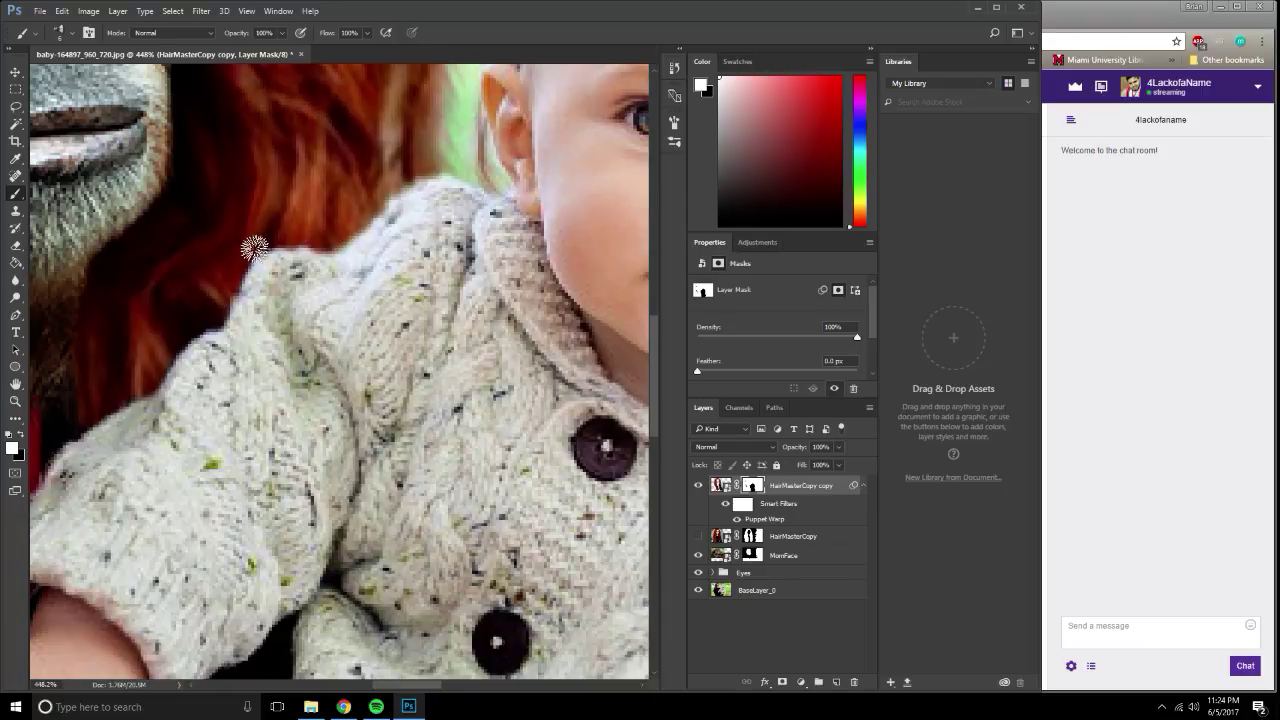
pyautogui.scroll(-4, 305, 205)
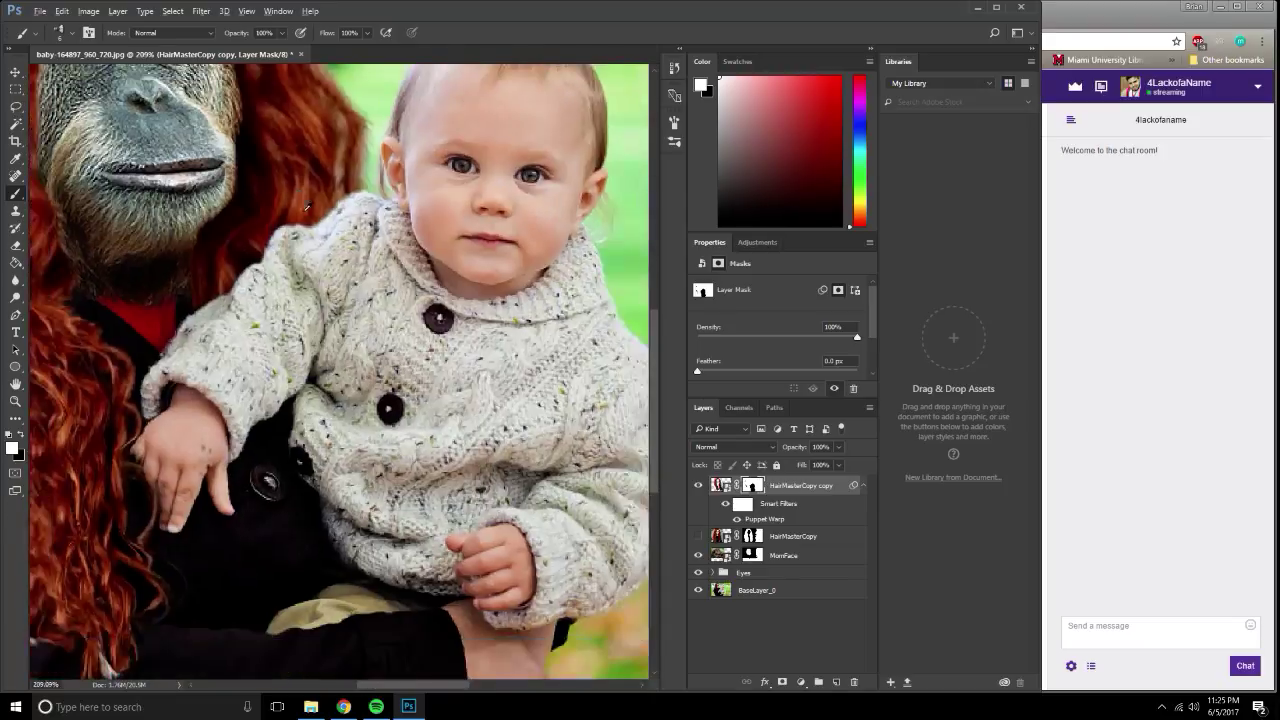
pyautogui.scroll(4, 310, 210)
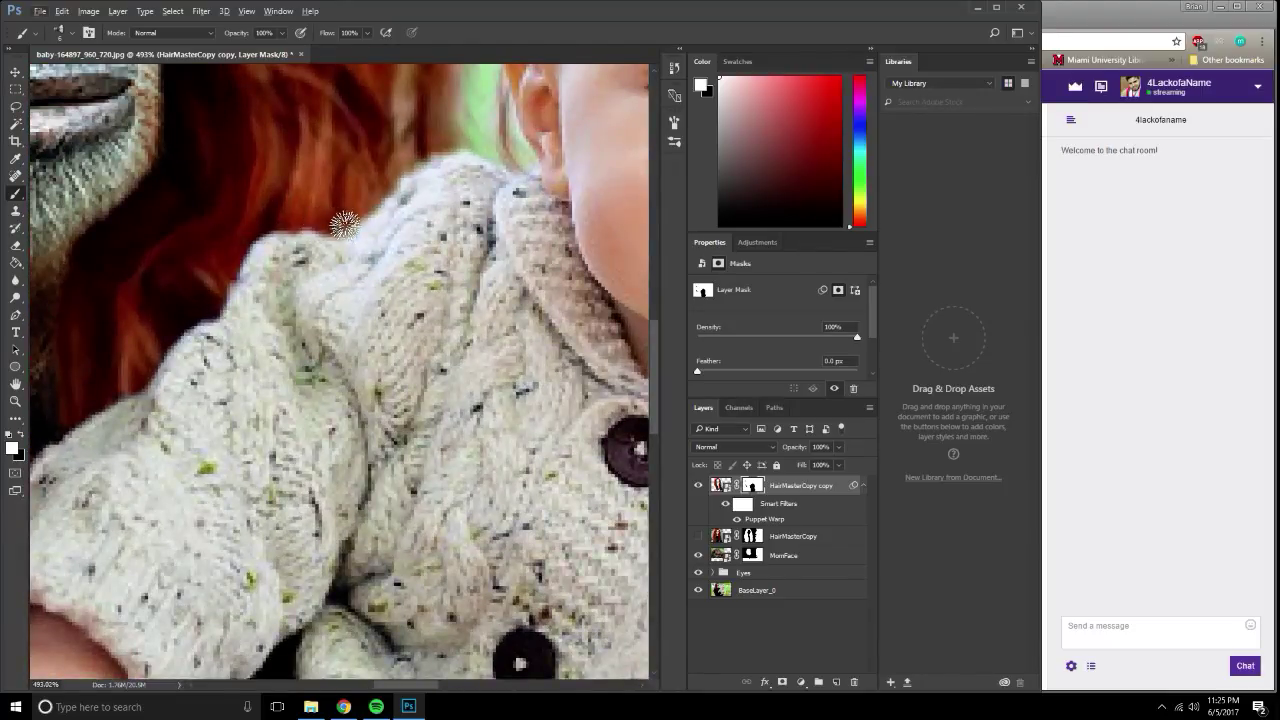
pyautogui.moveTo(344, 225)
pyautogui.mouseDown()
pyautogui.moveTo(271, 220)
pyautogui.moveTo(229, 266)
pyautogui.moveTo(306, 209)
pyautogui.moveTo(197, 291)
pyautogui.moveTo(306, 214)
pyautogui.moveTo(213, 288)
pyautogui.mouseUp()
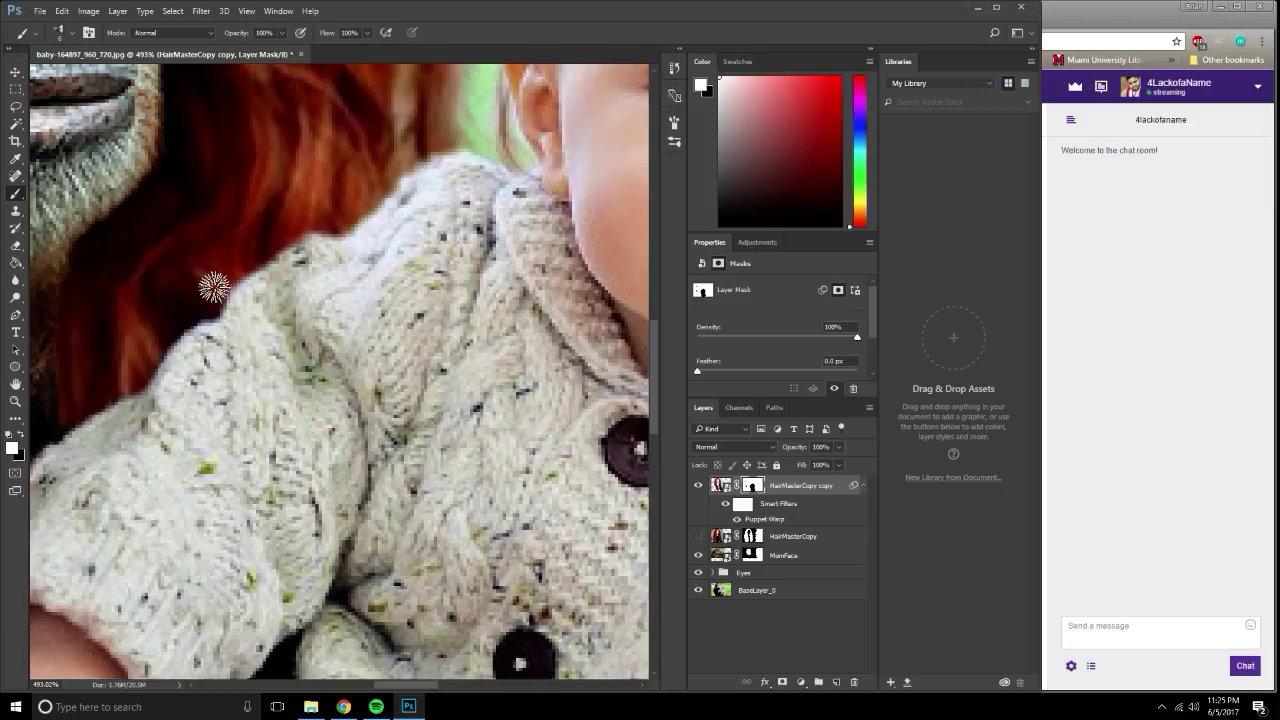
pyautogui.scroll(-3, 329, 200)
pyautogui.scroll(-3, 362, 205)
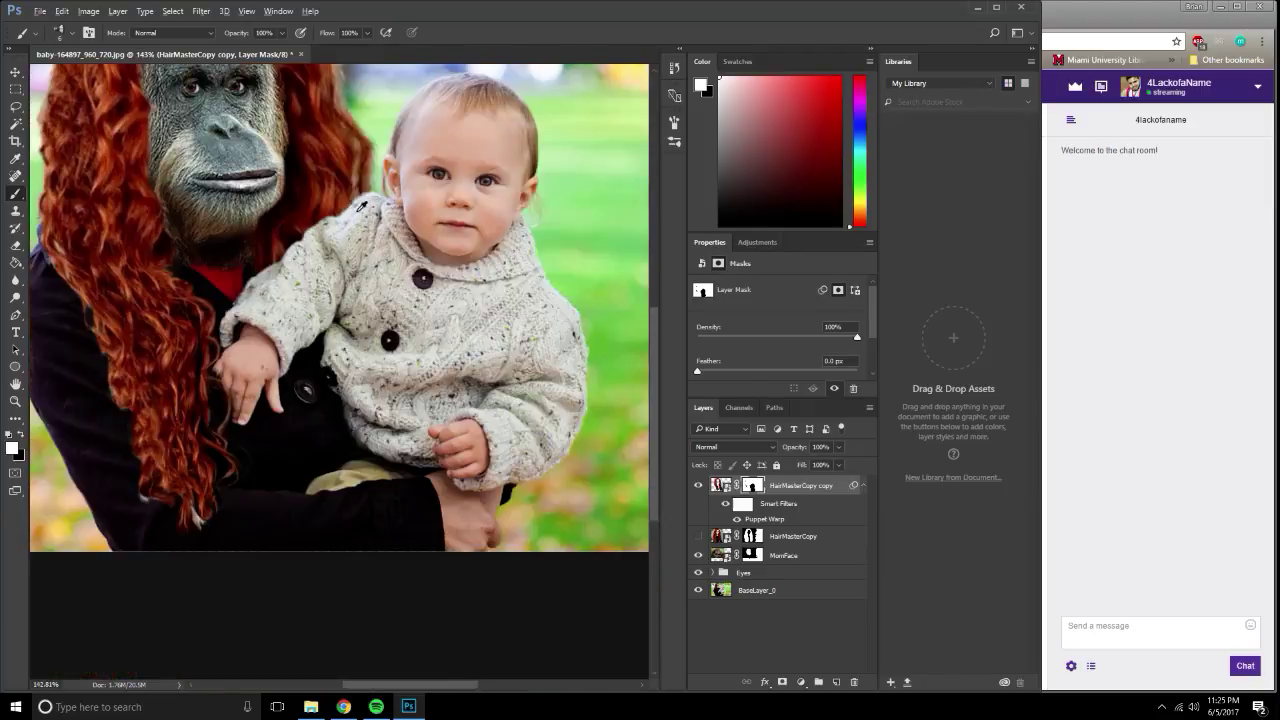
pyautogui.scroll(-1, 362, 205)
pyautogui.scroll(-1, 376, 275)
pyautogui.scroll(-1, 381, 277)
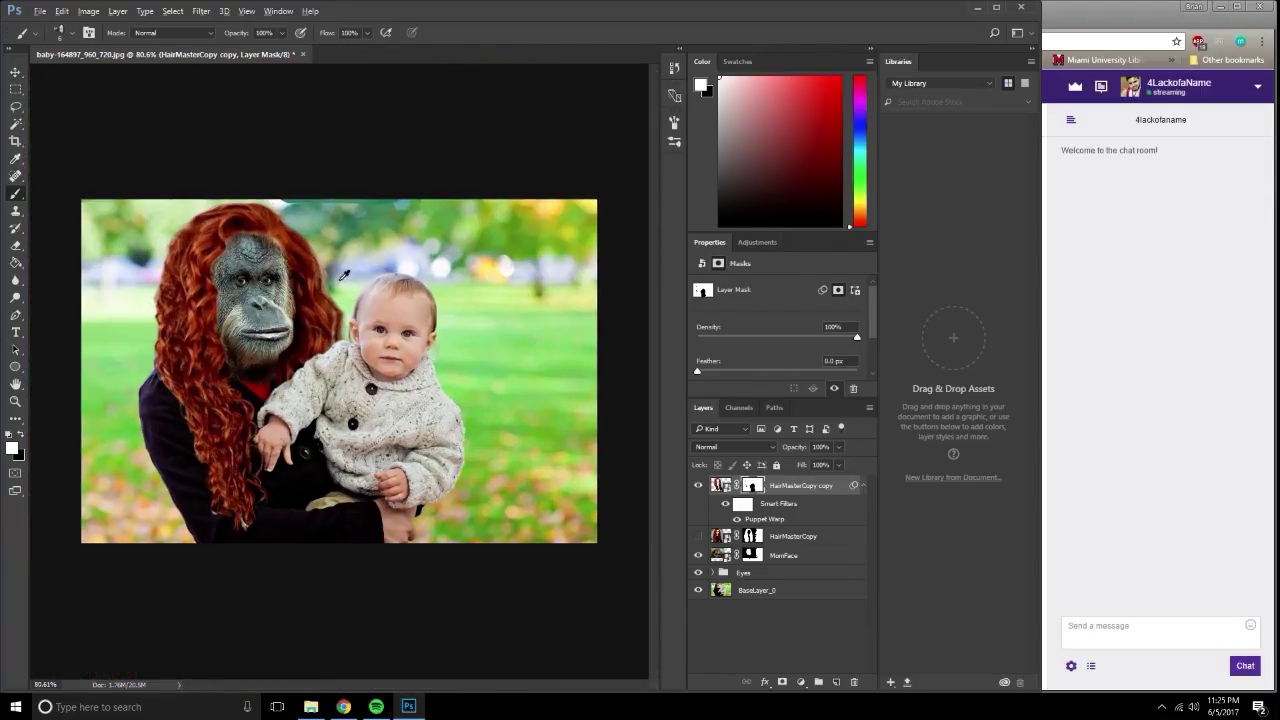
# Pan and zoom to bring the lower coat and hair ends into view.
pyautogui.scroll(2, 343, 274)
pyautogui.scroll(1, 350, 280)
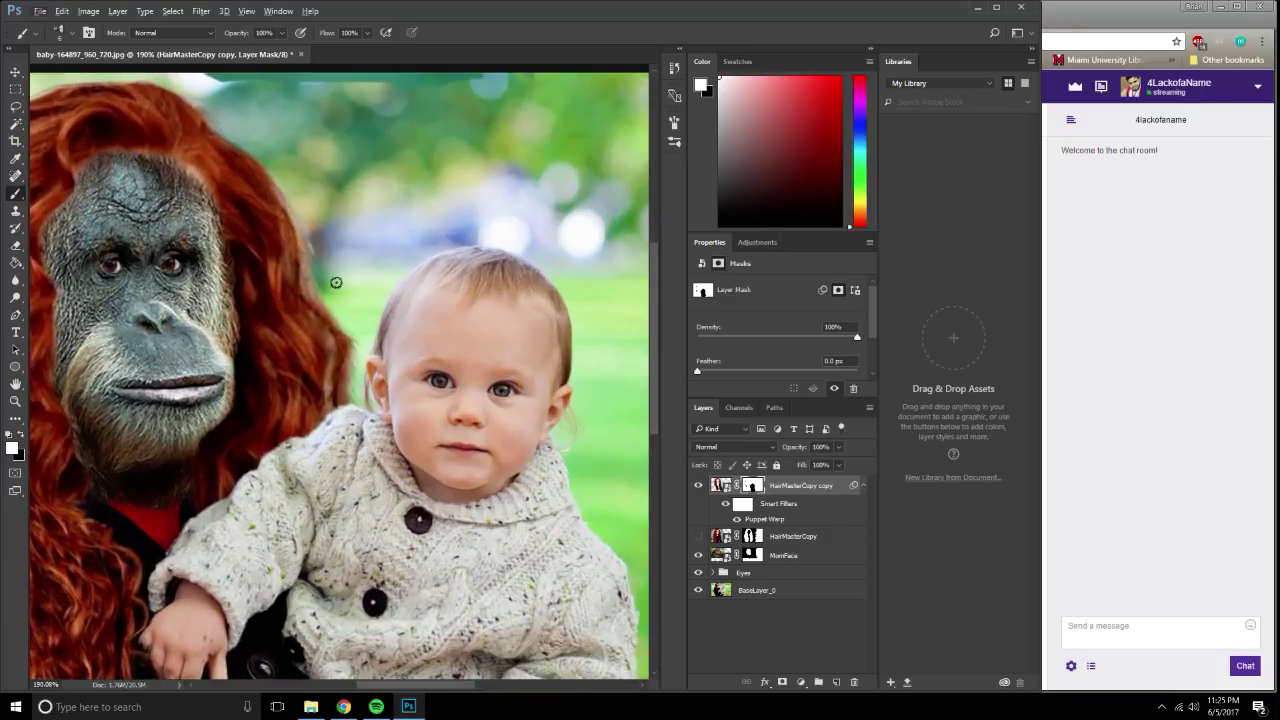
pyautogui.scroll(-2, 324, 270)
pyautogui.scroll(-1, 313, 280)
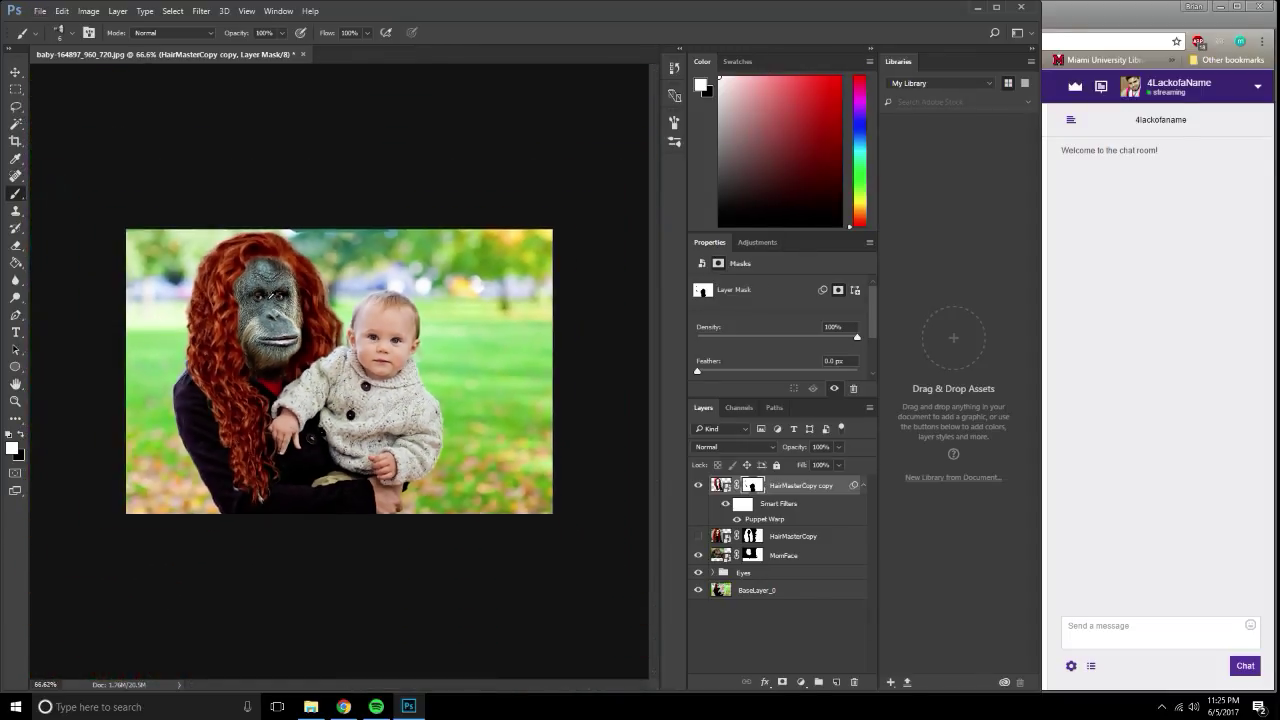
pyautogui.scroll(1, 273, 294)
pyautogui.scroll(1, 237, 373)
pyautogui.scroll(1, 238, 463)
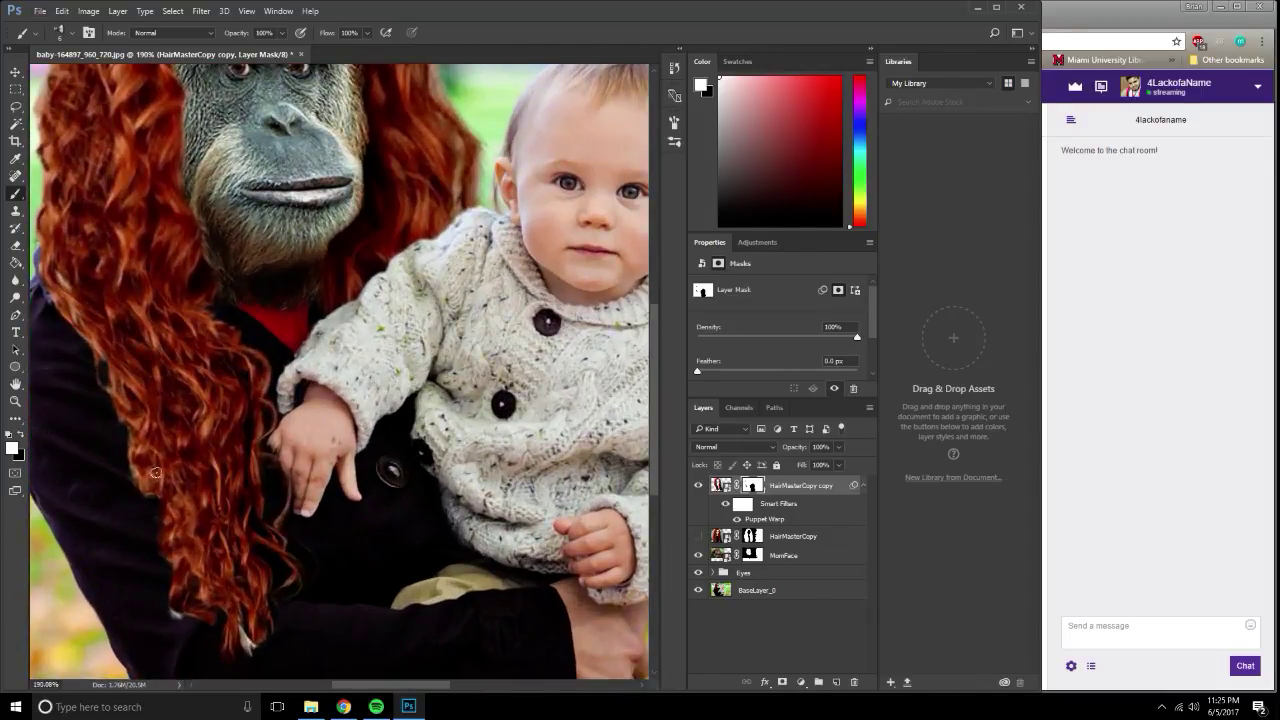
pyautogui.moveTo(114, 441); pyautogui.dragTo(287, 404)
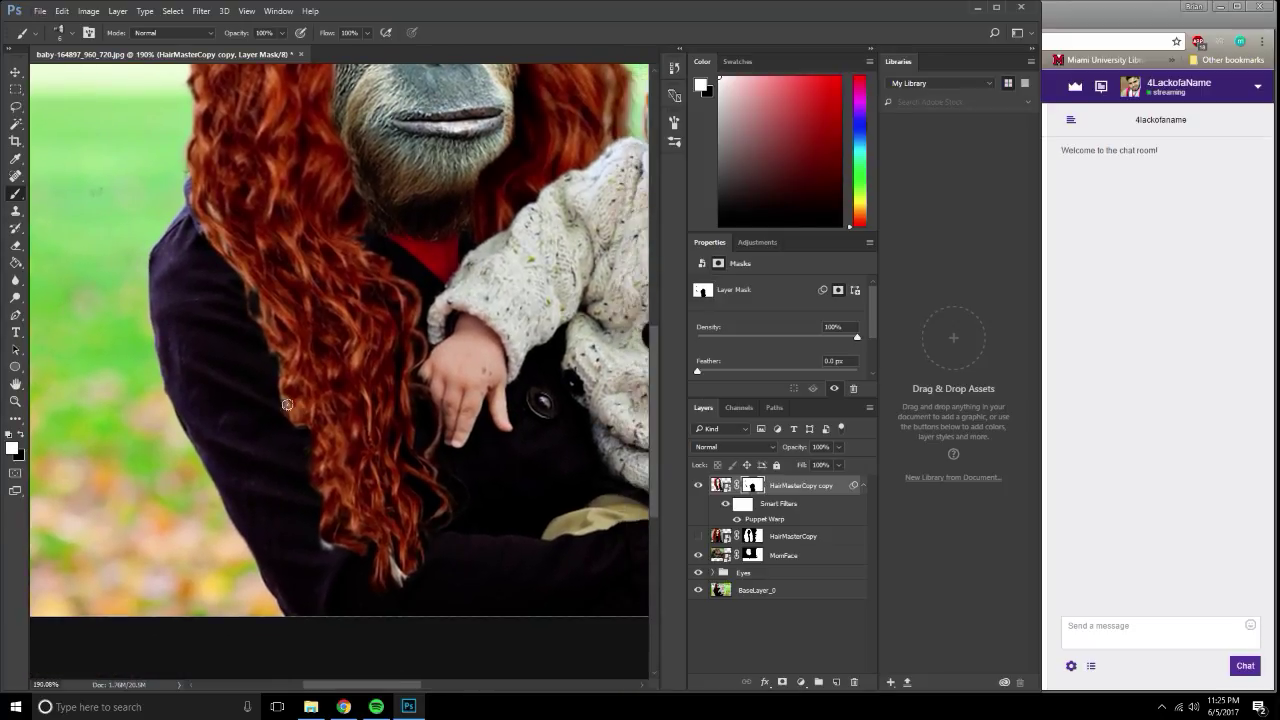
# Paint black on the mask to hide the lower hair strands over the mother's dark coat.
pyautogui.scroll(-2, 249, 386)
pyautogui.scroll(1, 249, 378)
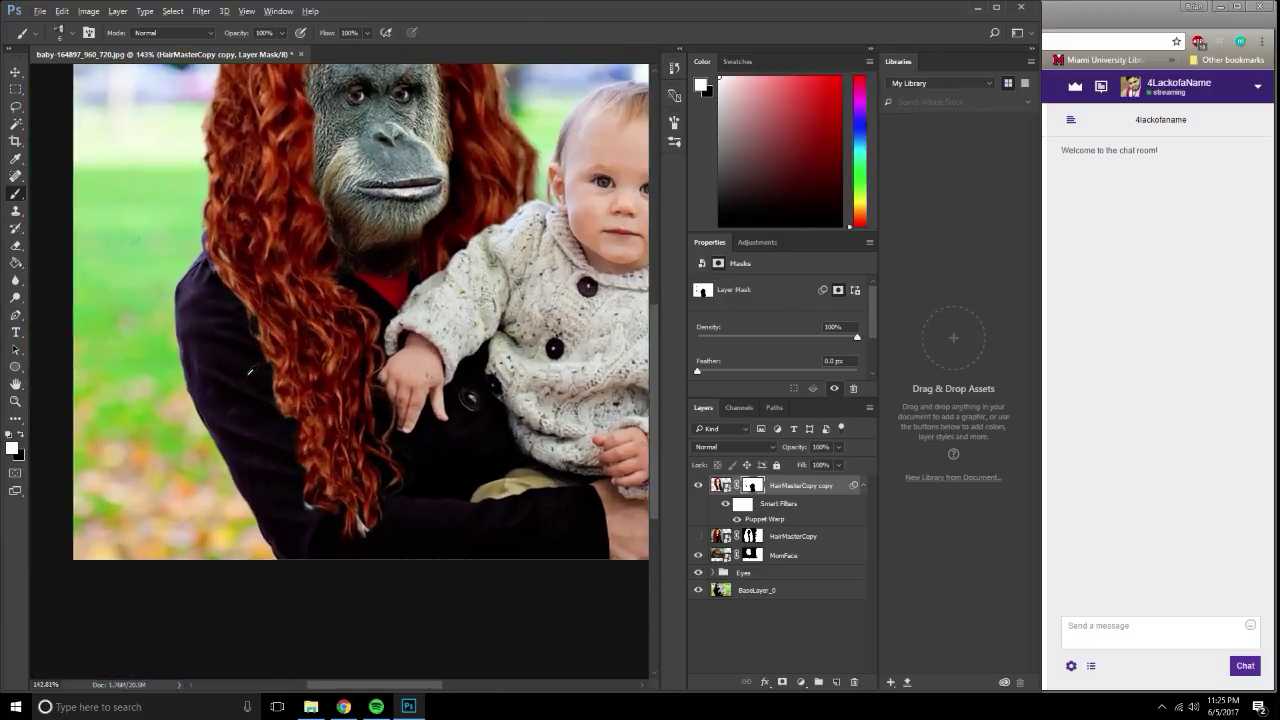
pyautogui.scroll(1, 249, 372)
pyautogui.scroll(-1, 249, 364)
pyautogui.scroll(1, 249, 364)
pyautogui.scroll(-1, 249, 364)
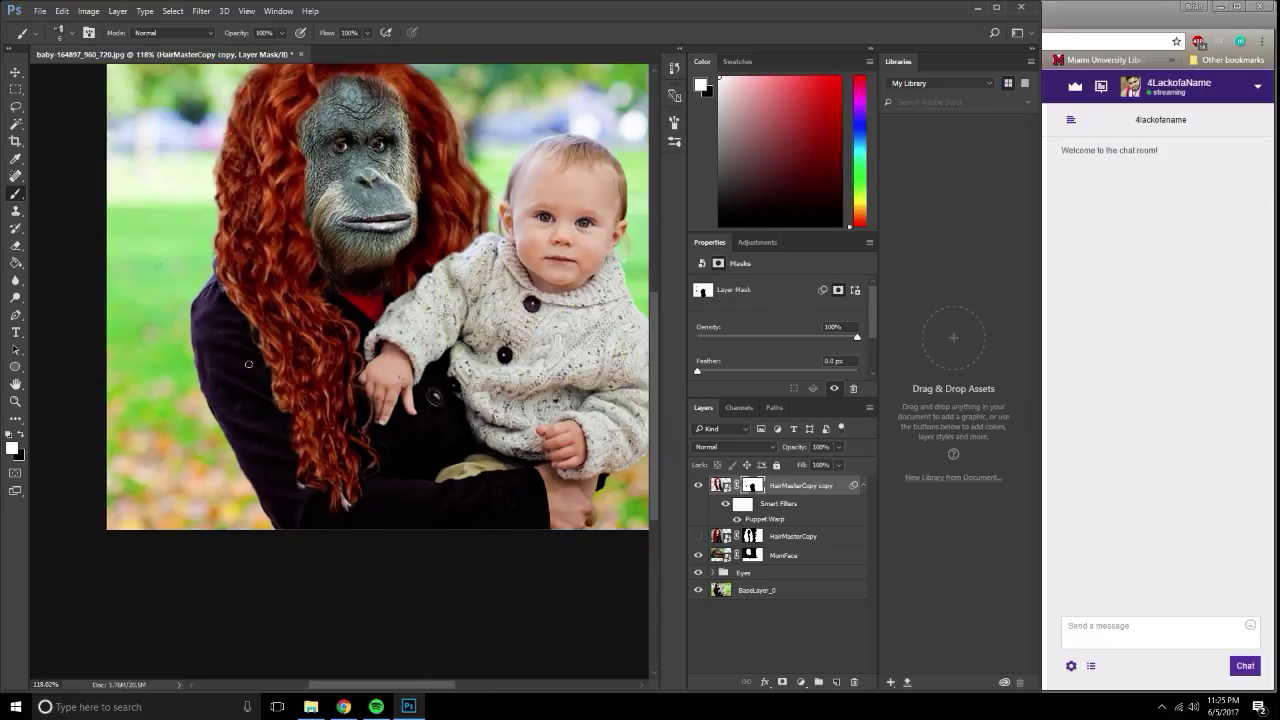
pyautogui.scroll(-1, 245, 363)
pyautogui.scroll(1, 241, 362)
pyautogui.scroll(2, 245, 365)
pyautogui.scroll(2, 255, 372)
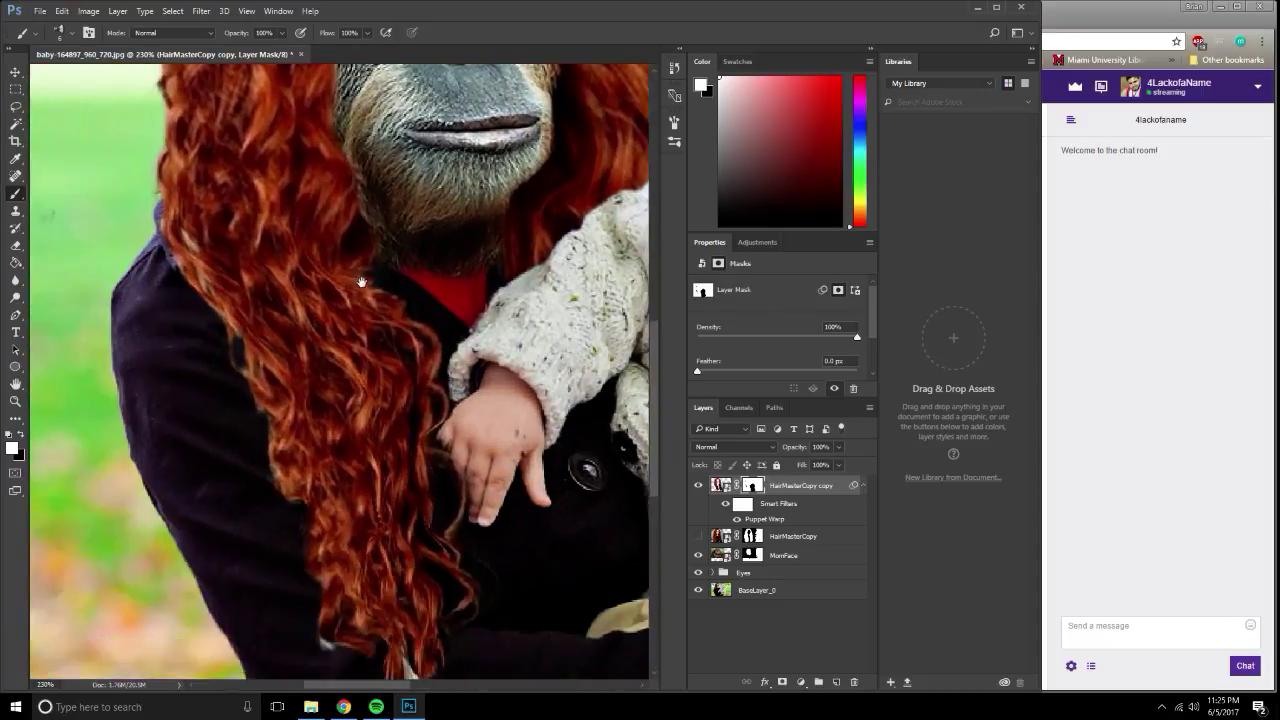
pyautogui.scroll(1, 268, 382)
pyautogui.scroll(1, 276, 388)
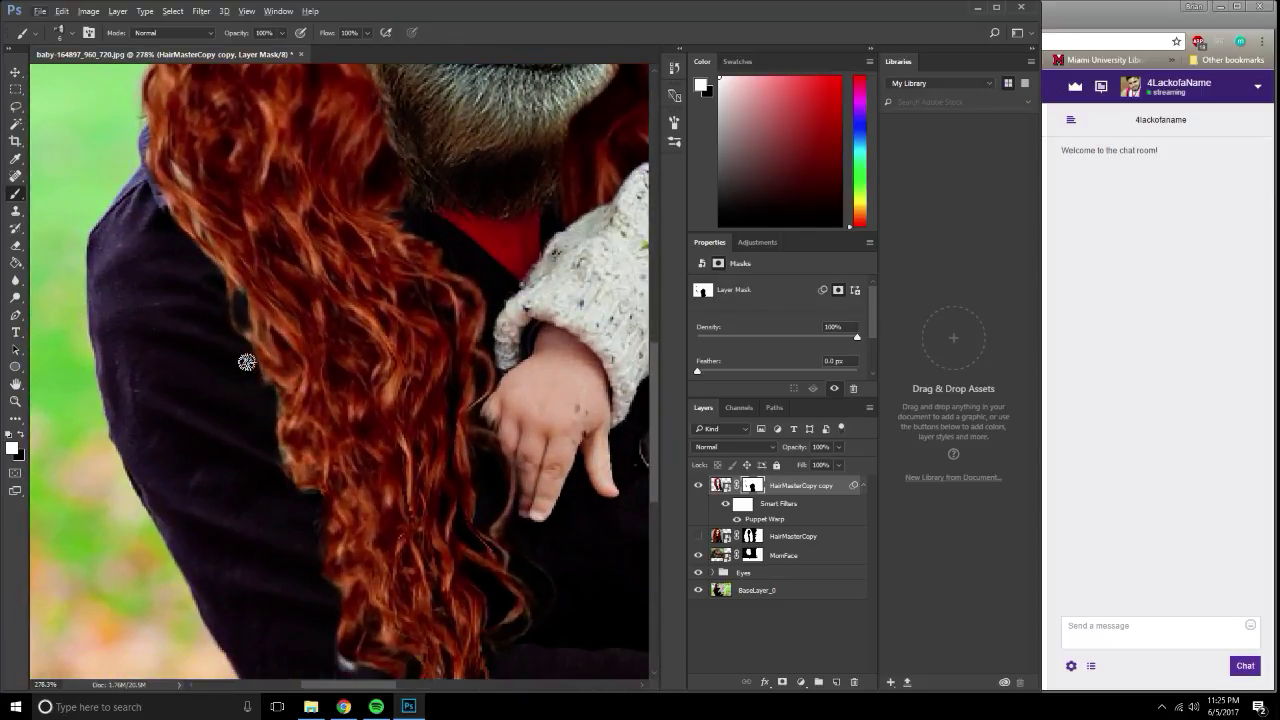
pyautogui.scroll(-2, 190, 340)
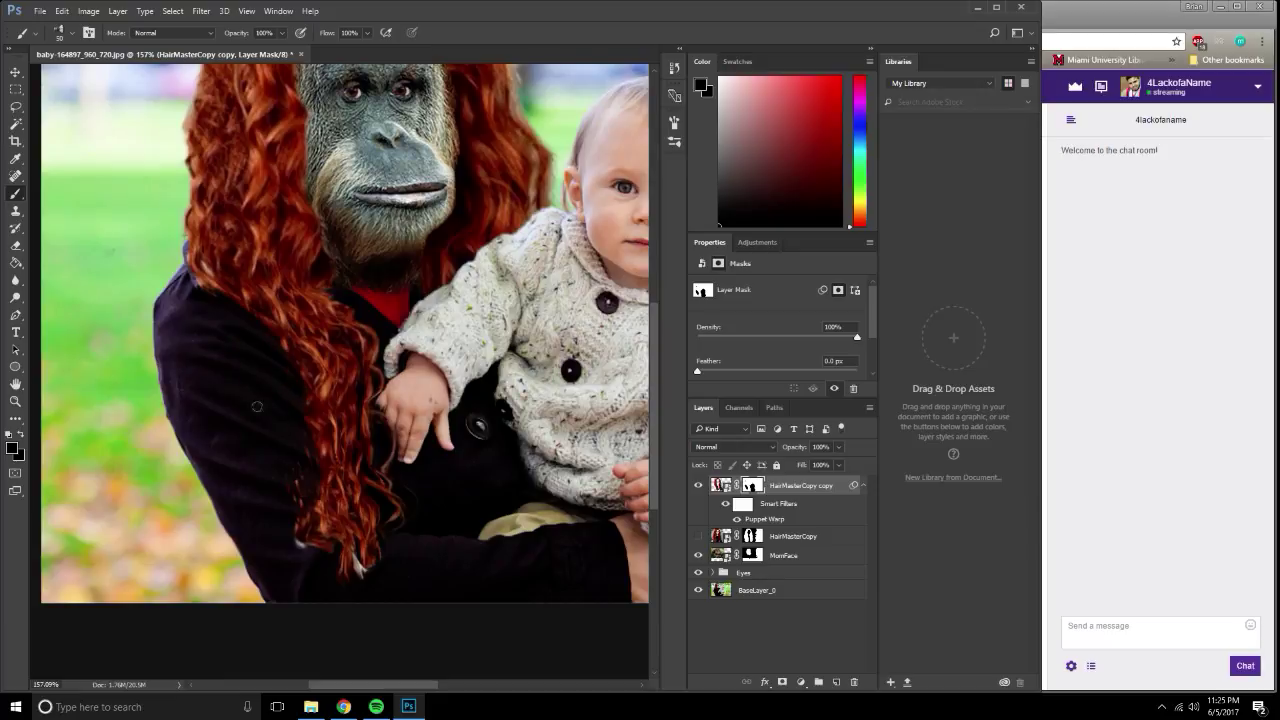
pyautogui.moveTo(302, 392); pyautogui.dragTo(278, 524)
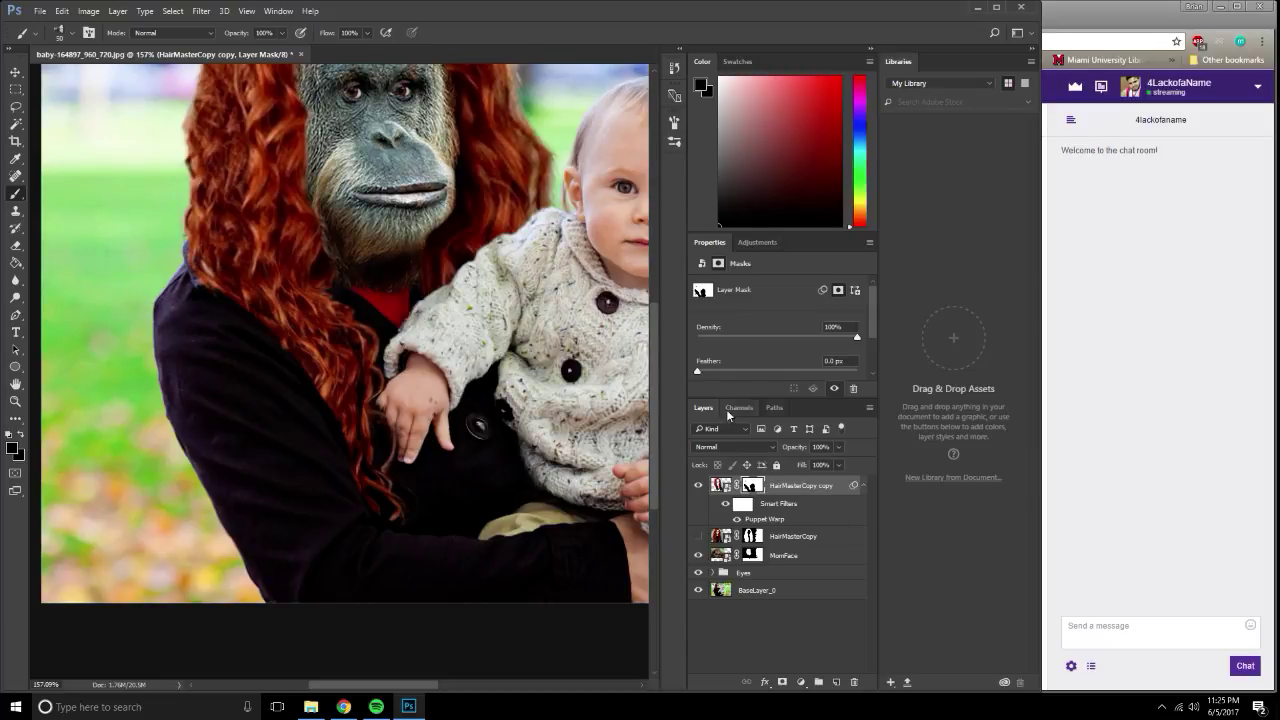
pyautogui.scroll(3, 222, 287)
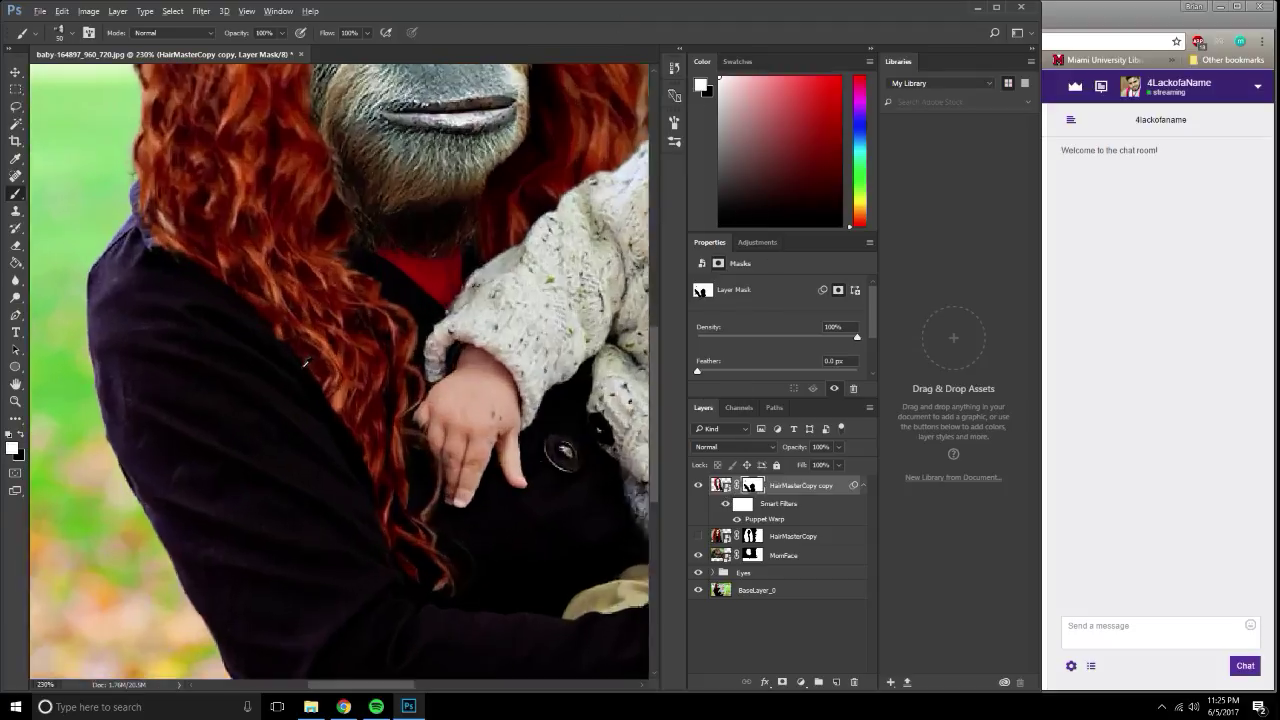
pyautogui.scroll(2, 300, 340)
pyautogui.press('[')
pyautogui.press('[')
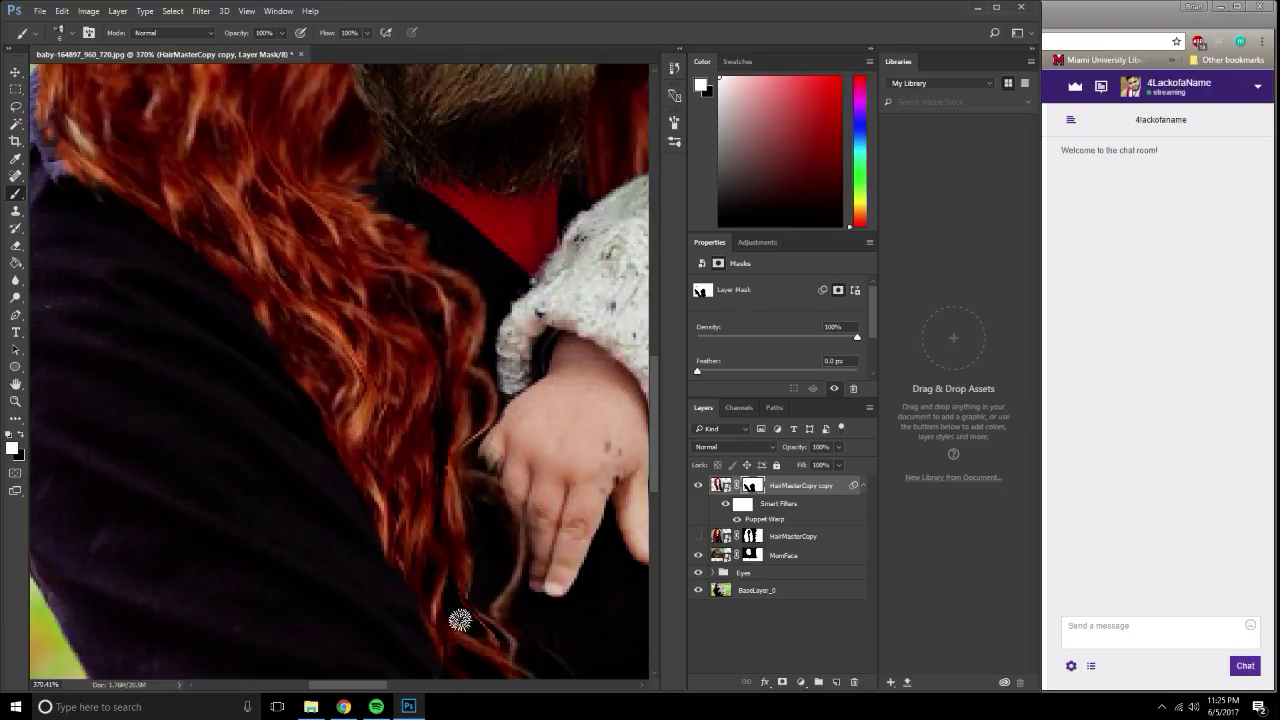
pyautogui.scroll(-3, 455, 600)
pyautogui.scroll(-1, 460, 490)
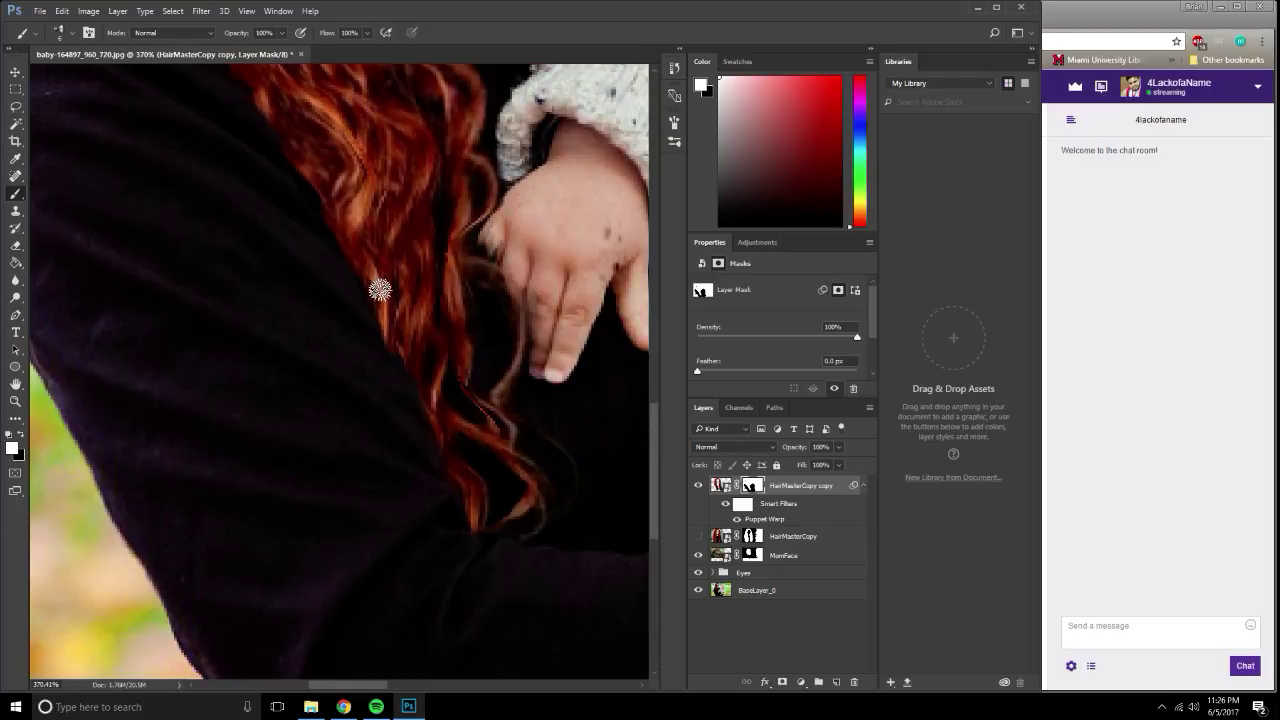
pyautogui.scroll(-2, 388, 202)
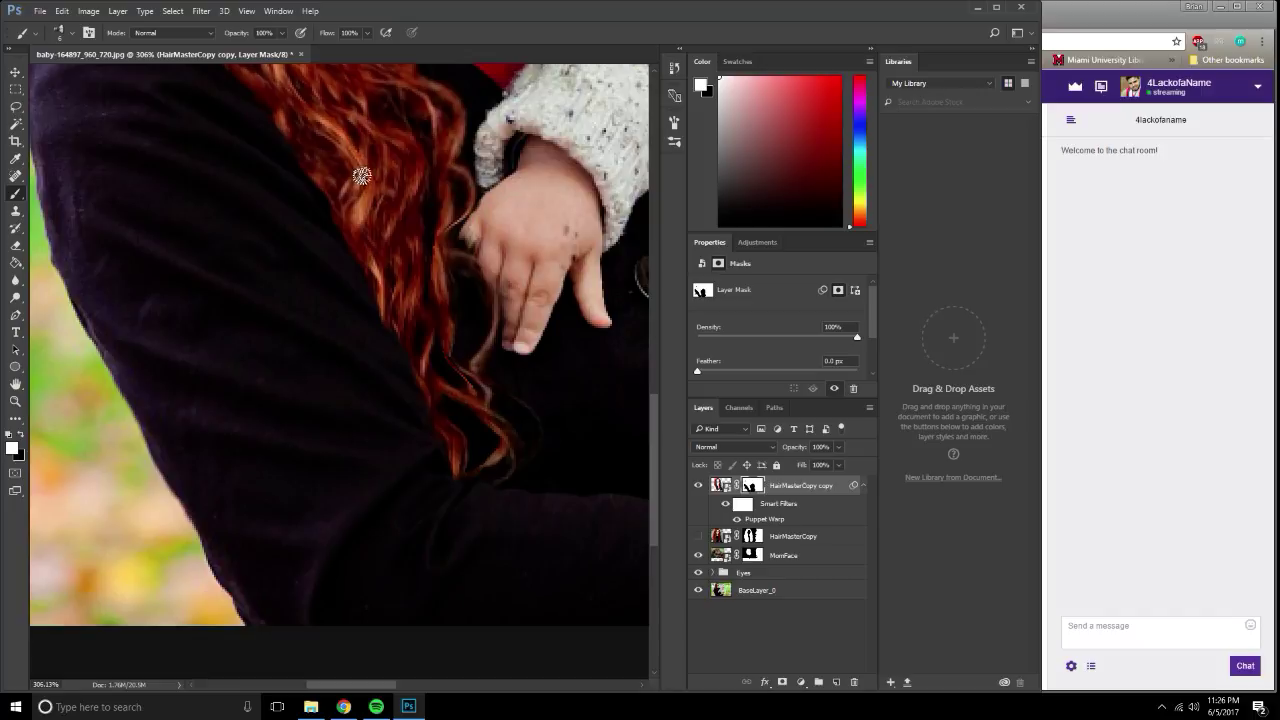
pyautogui.moveTo(362, 176); pyautogui.dragTo(415, 346)
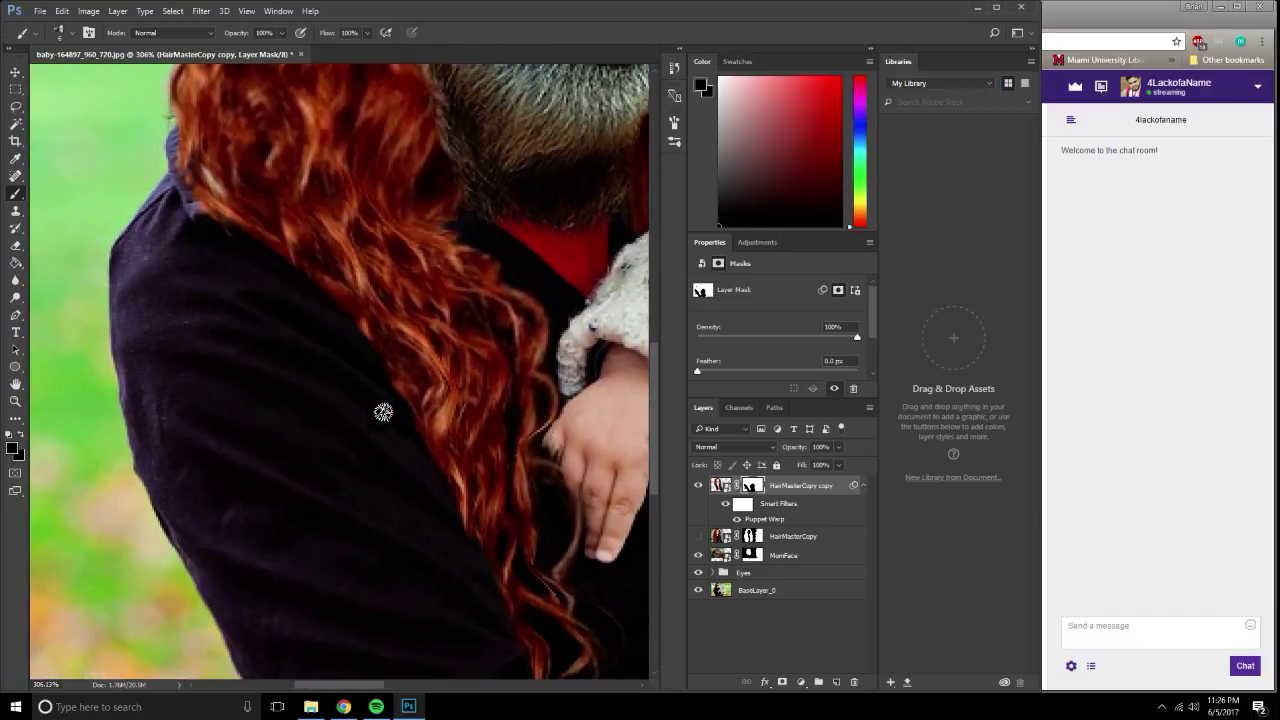
pyautogui.scroll(-1, 403, 430)
pyautogui.scroll(-3, 380, 435)
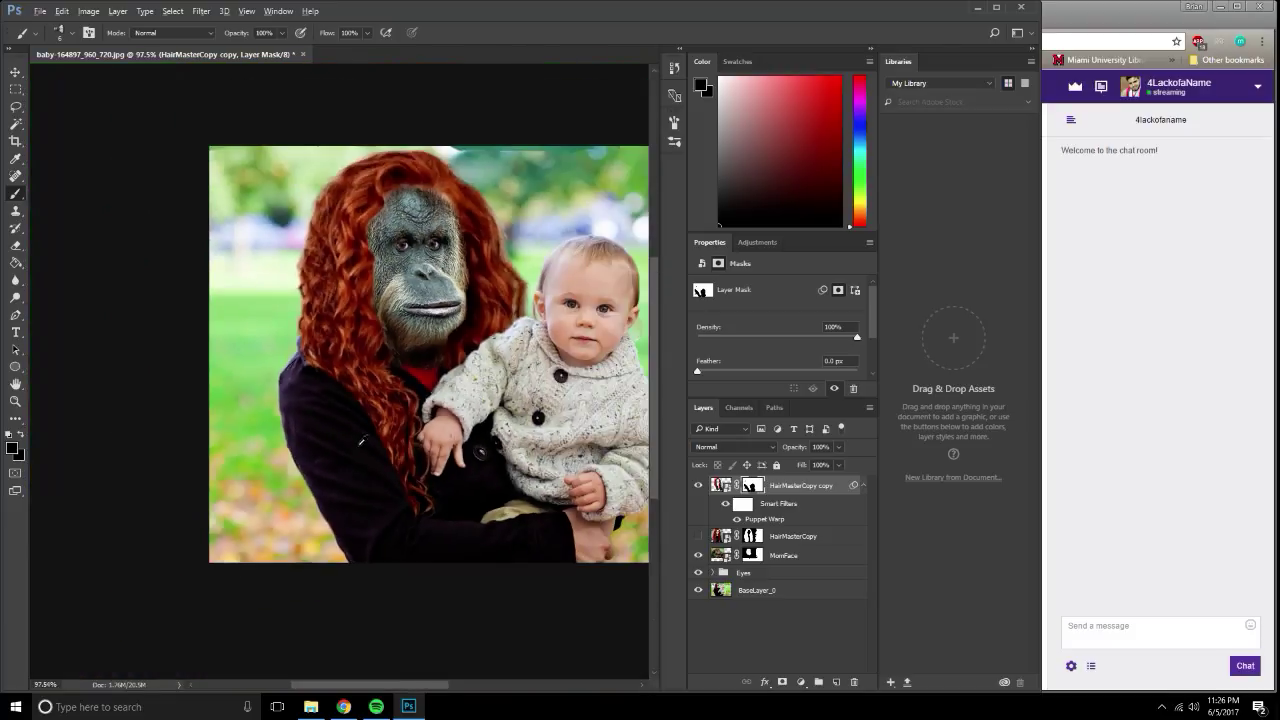
pyautogui.scroll(-2, 363, 441)
pyautogui.scroll(1, 350, 449)
pyautogui.scroll(1, 350, 415)
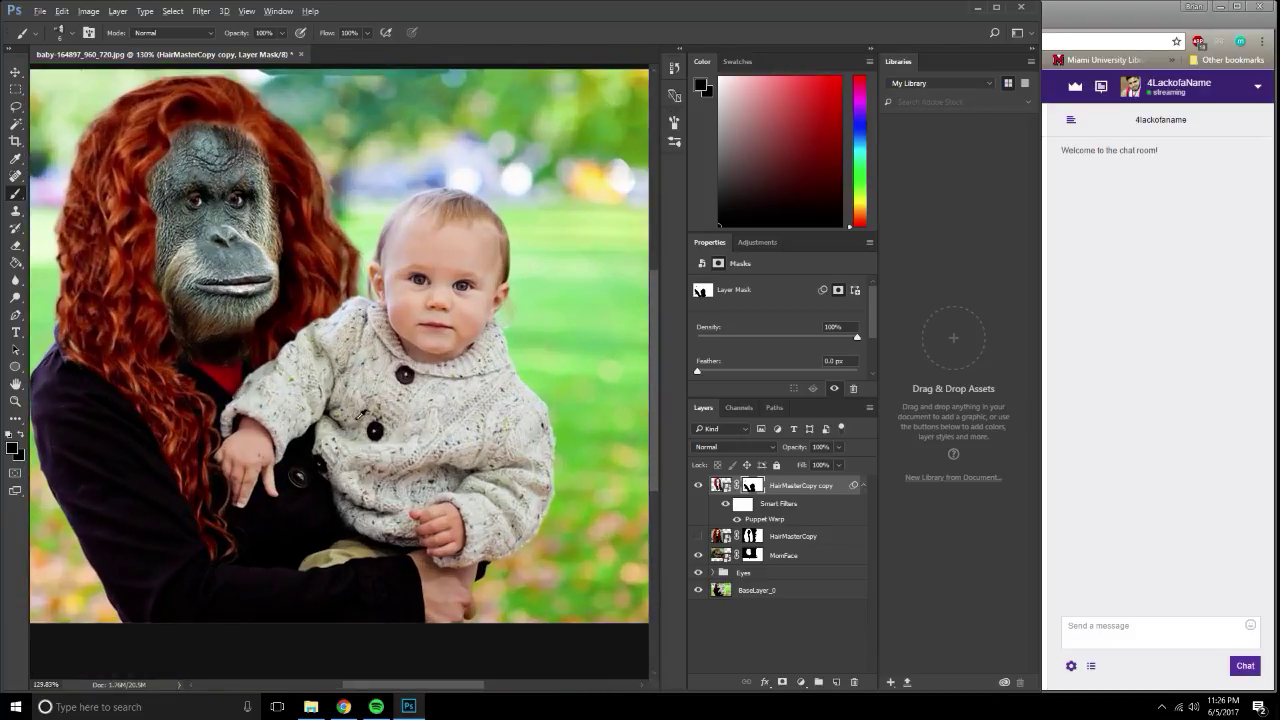
pyautogui.scroll(-1, 361, 413)
pyautogui.scroll(1, 205, 381)
pyautogui.scroll(2, 208, 381)
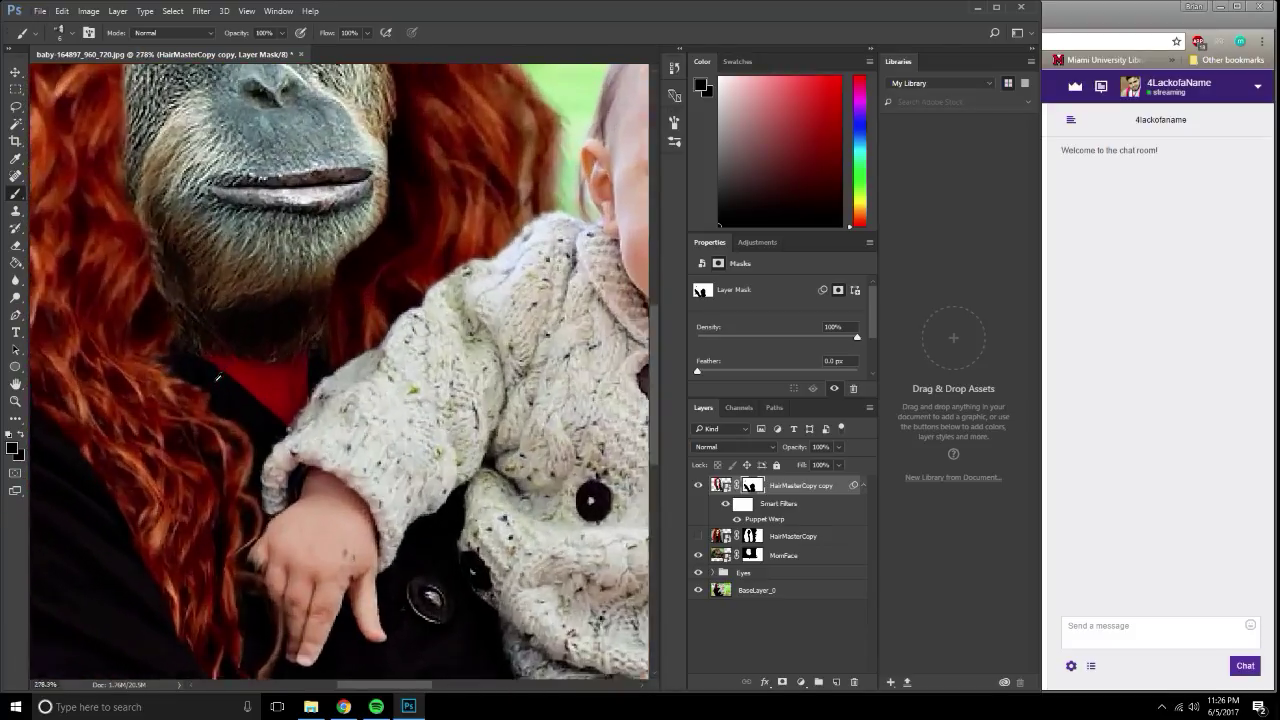
pyautogui.scroll(-1, 211, 382)
pyautogui.scroll(-1, 214, 383)
pyautogui.scroll(-2, 210, 380)
pyautogui.scroll(2, 190, 372)
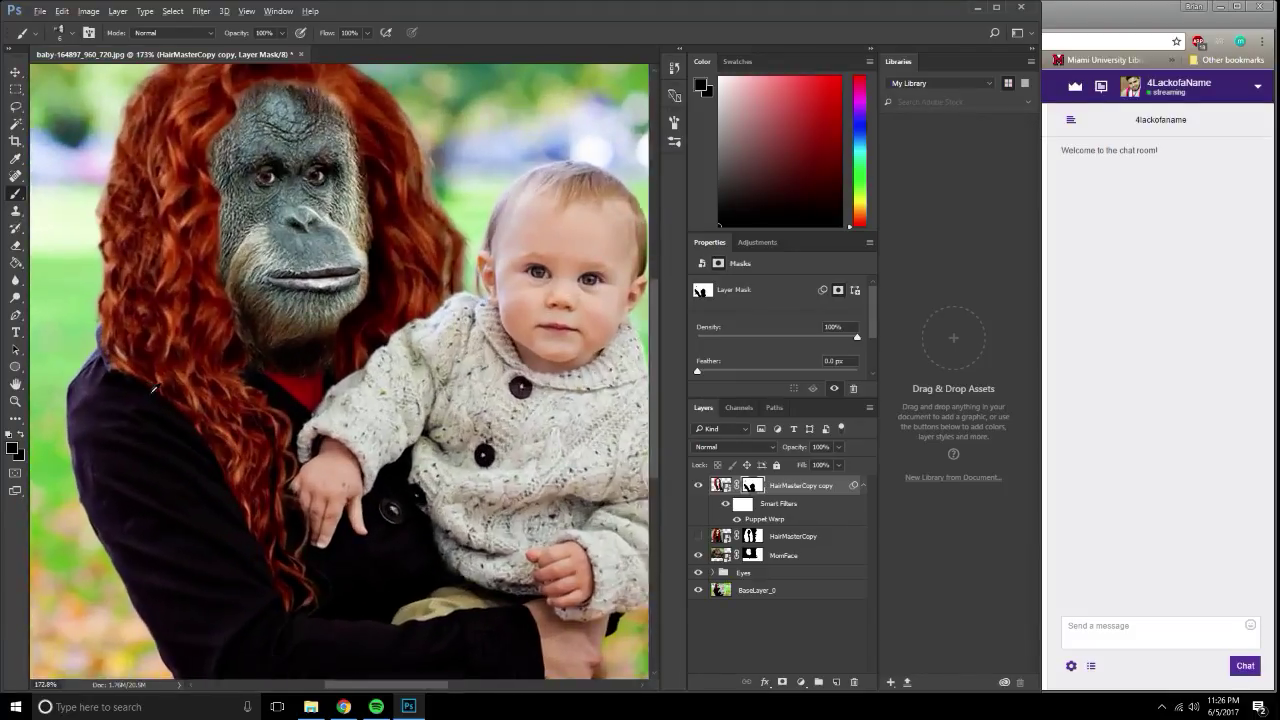
pyautogui.scroll(-2, 170, 364)
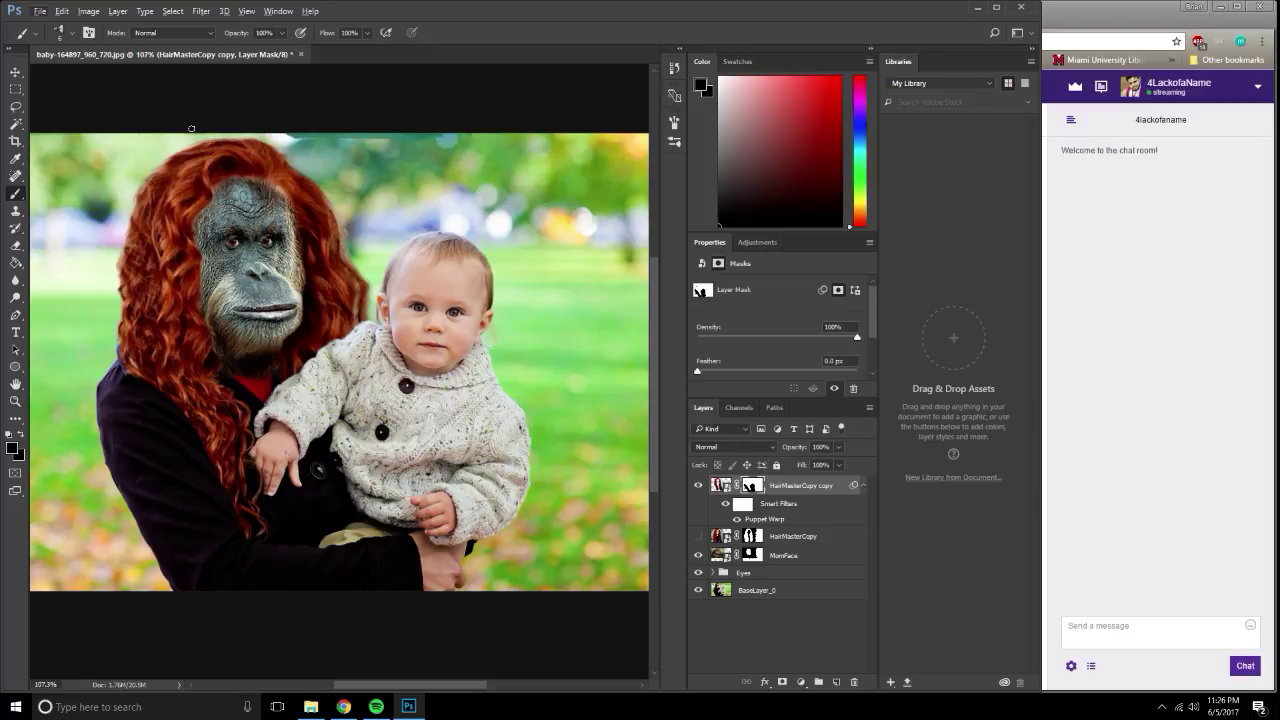
pyautogui.scroll(3, 249, 164)
pyautogui.scroll(3, 249, 164)
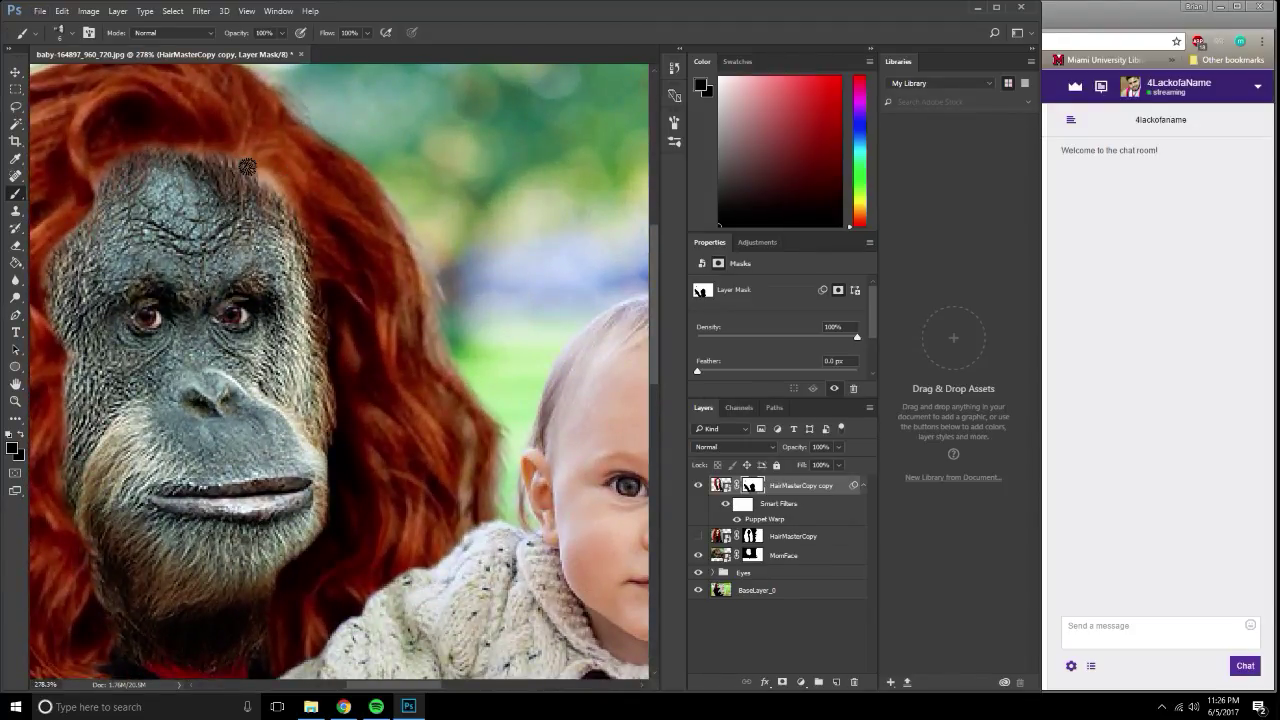
pyautogui.scroll(-5, 247, 166)
pyautogui.scroll(-1, 352, 184)
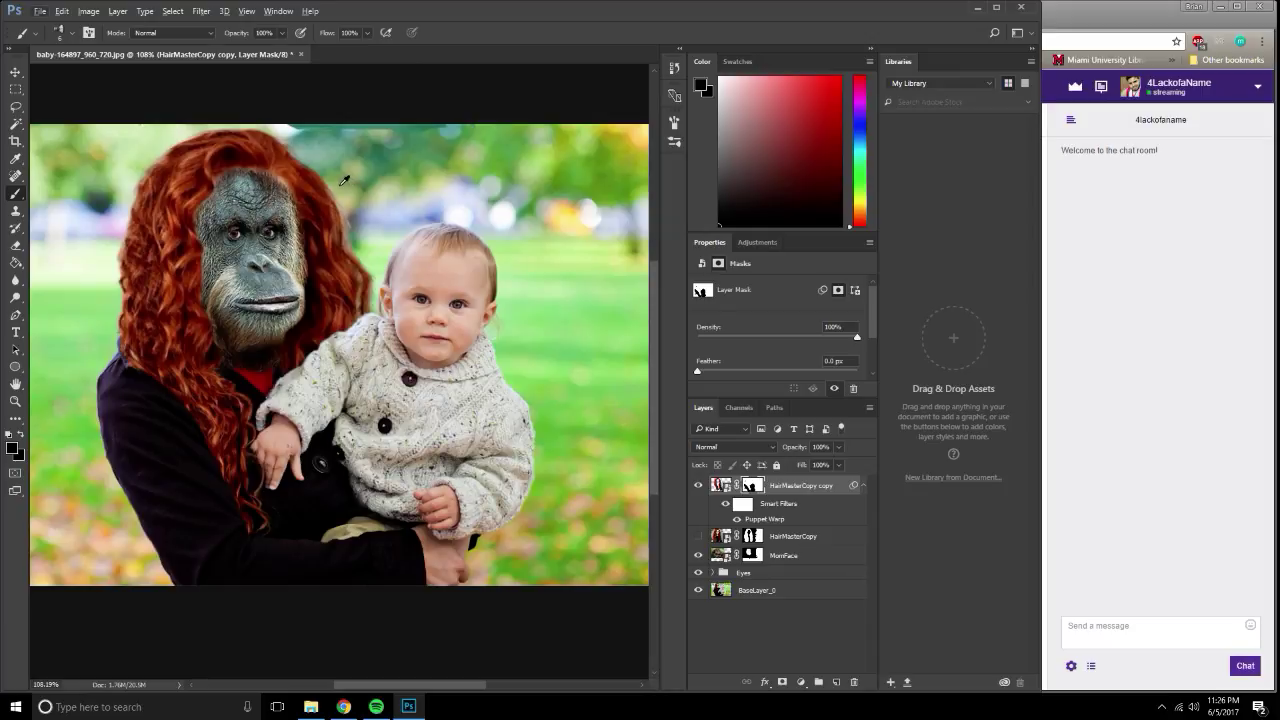
pyautogui.scroll(-2, 418, 276)
pyautogui.scroll(1, 517, 314)
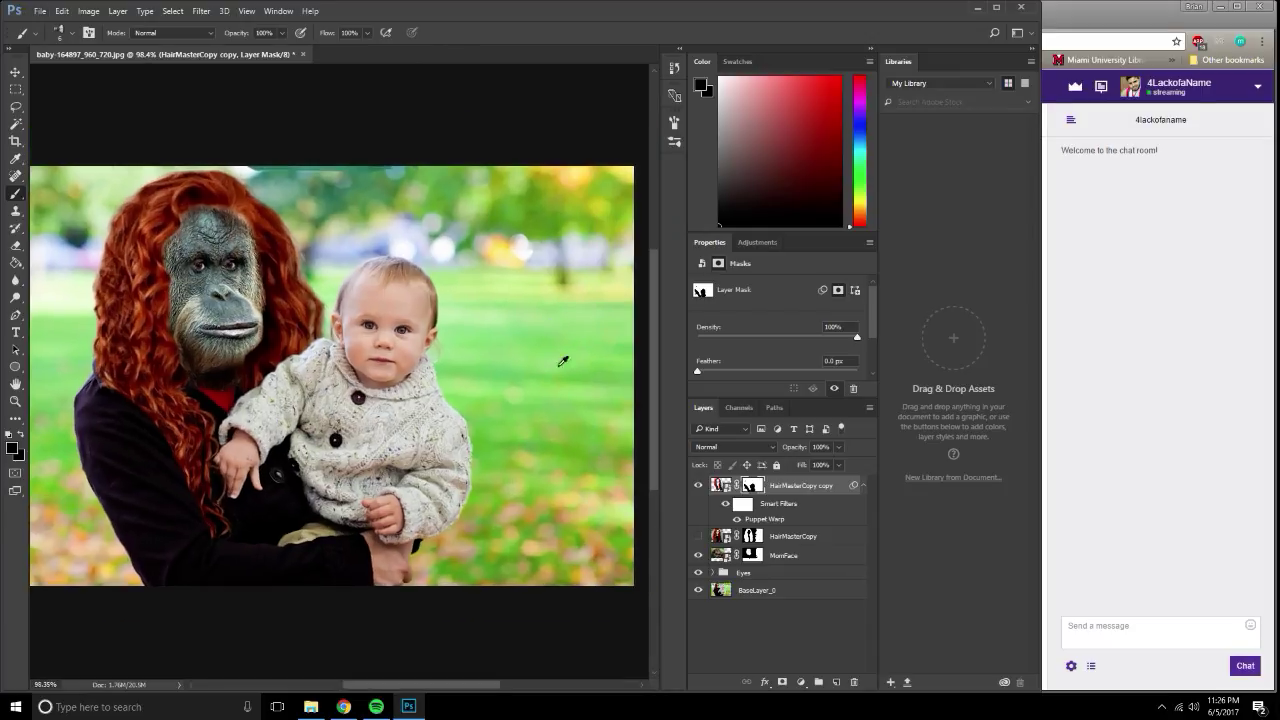
pyautogui.scroll(-1, 540, 430)
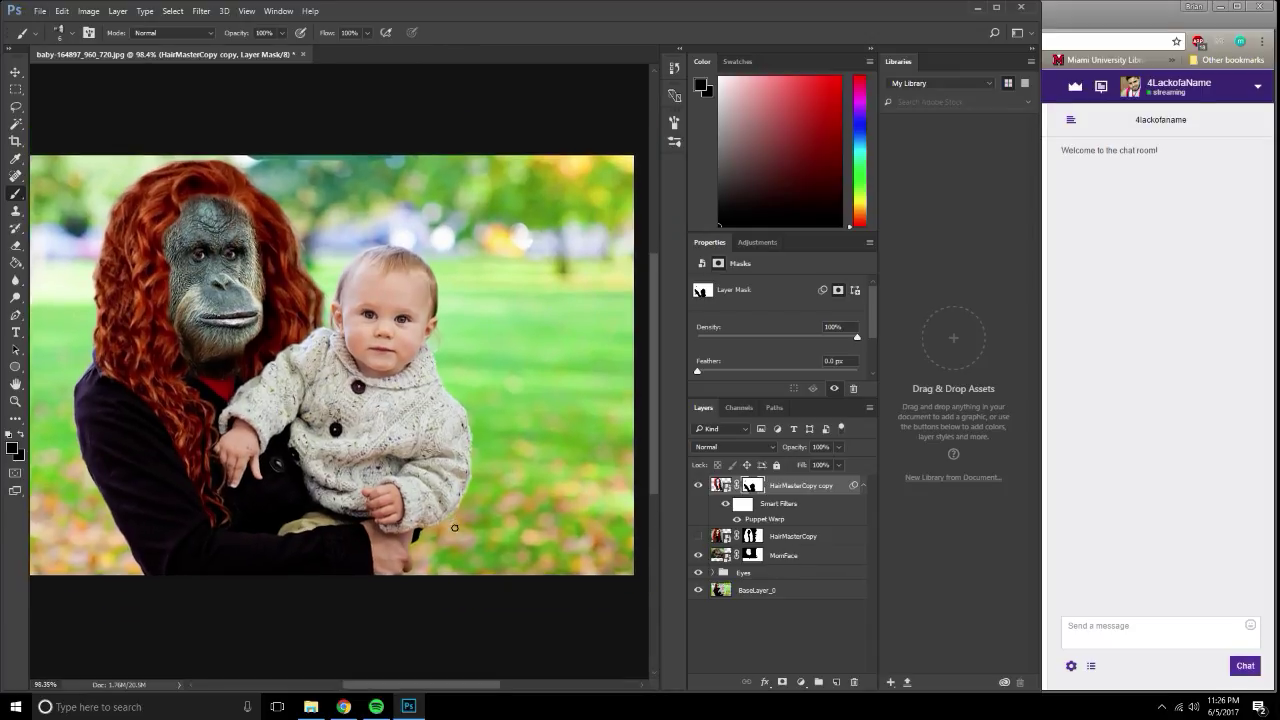
pyautogui.scroll(-1, 520, 495)
pyautogui.scroll(2, 520, 495)
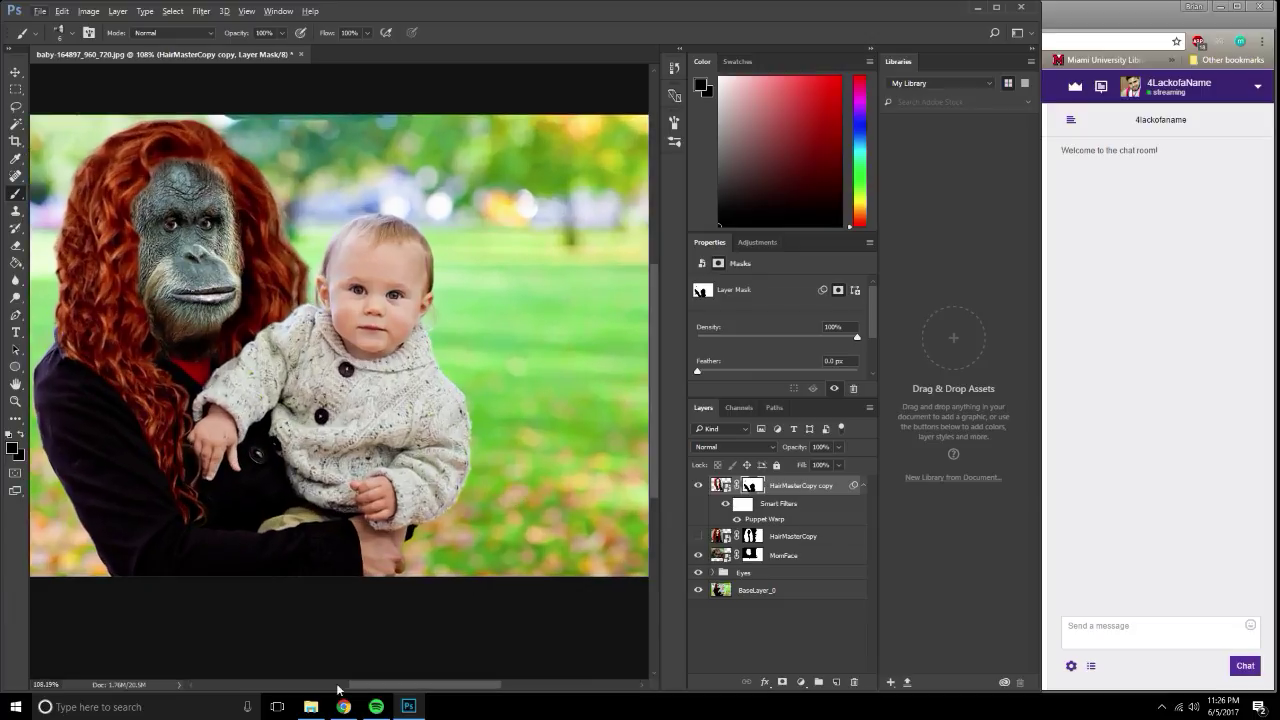
pyautogui.click(313, 708)
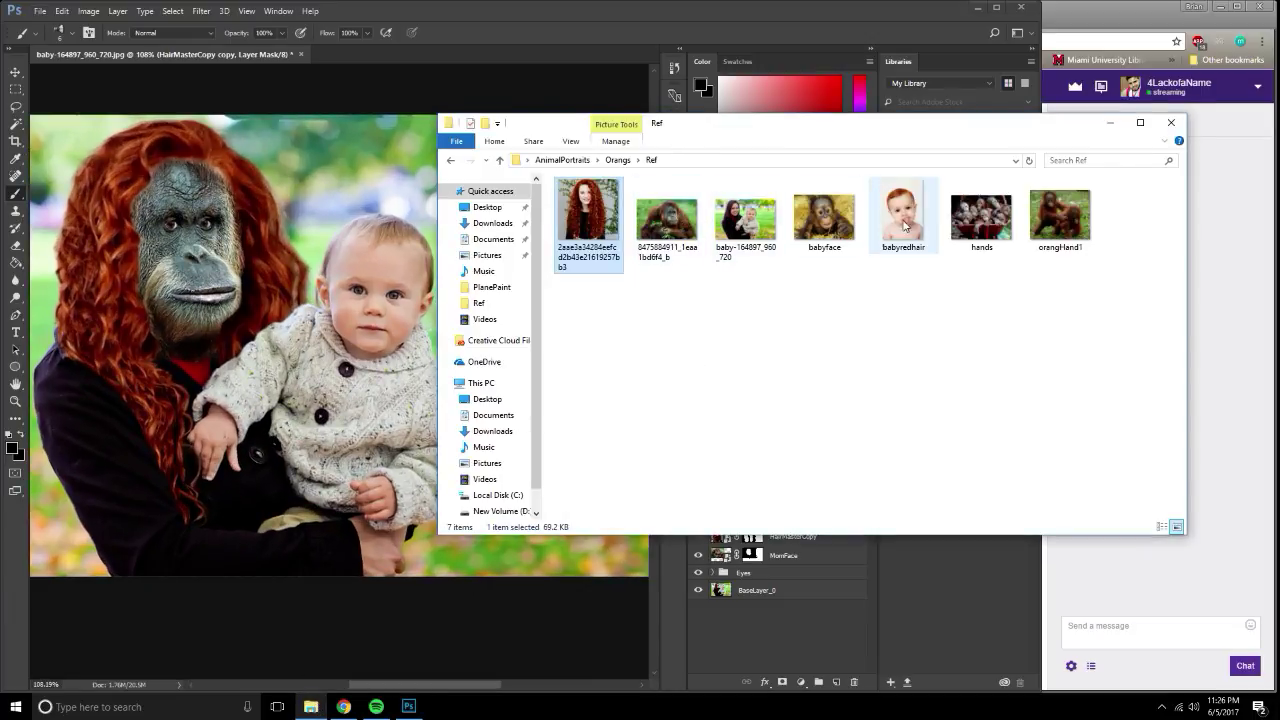
pyautogui.click(1073, 226)
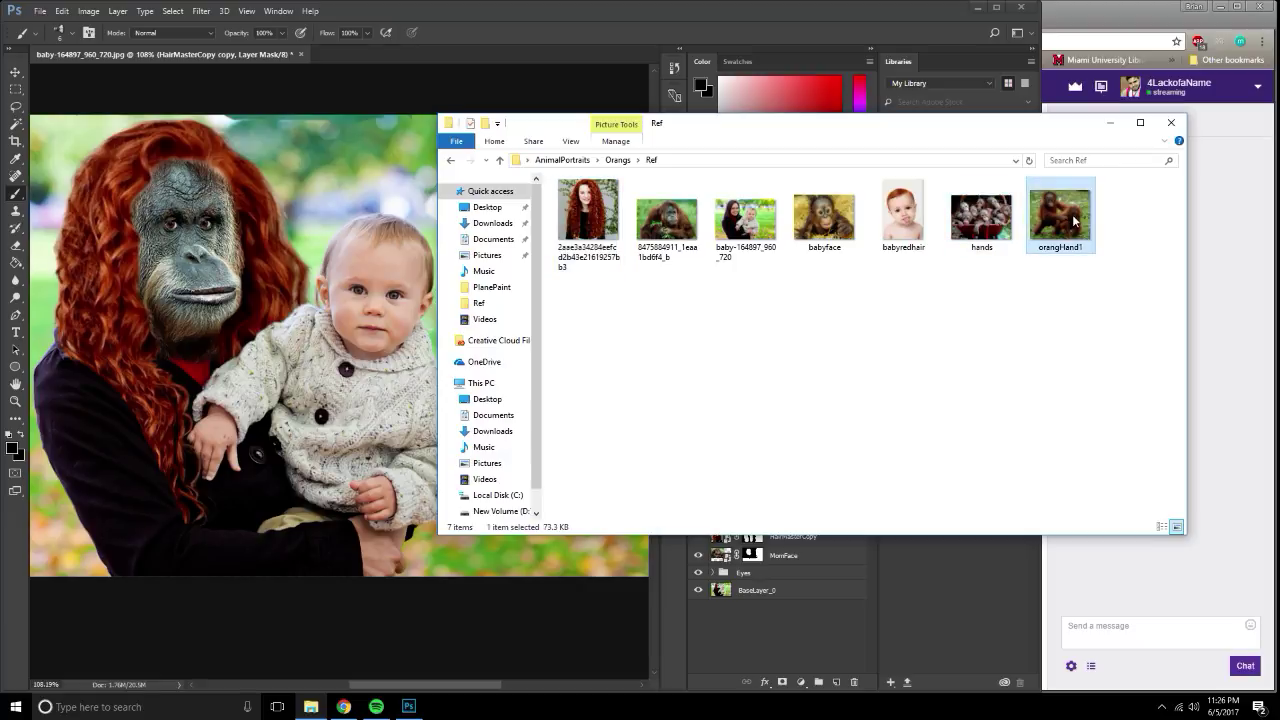
pyautogui.moveTo(1074, 220)
pyautogui.mouseDown()
pyautogui.moveTo(290, 285)
pyautogui.moveTo(318, 675)
pyautogui.moveTo(307, 213)
pyautogui.moveTo(334, 201)
pyautogui.mouseUp()
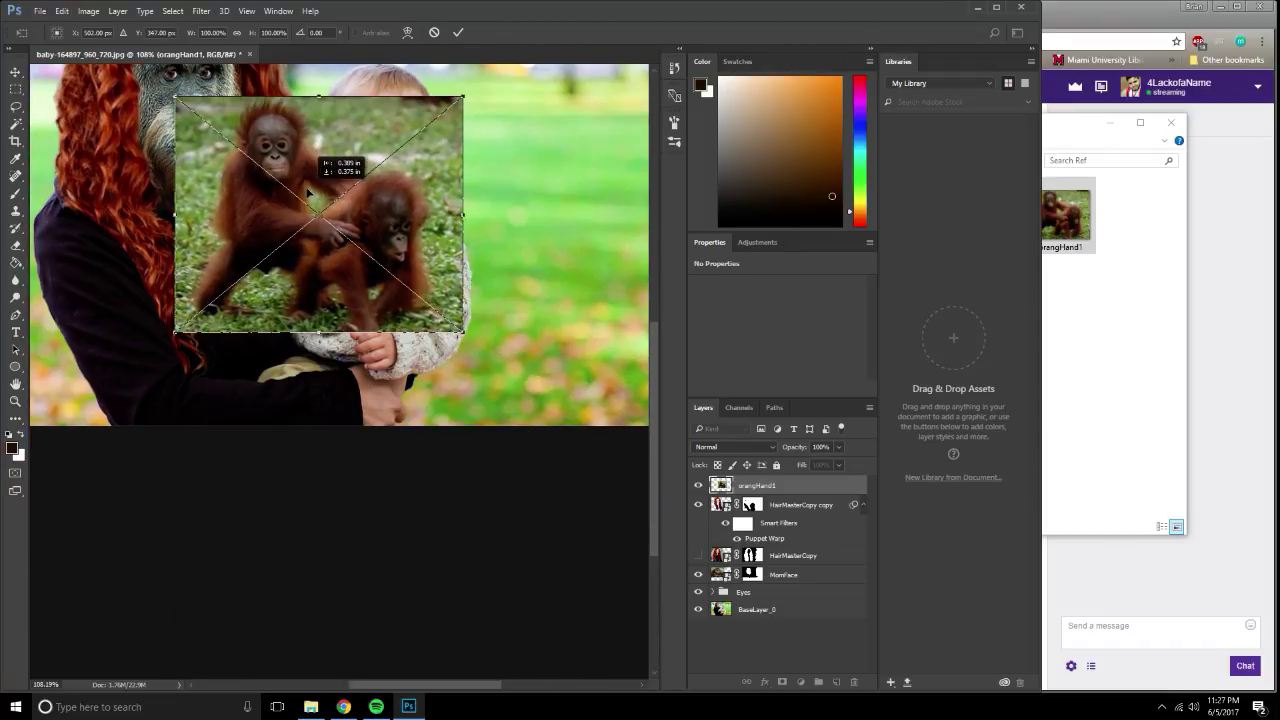
pyautogui.press('Return')
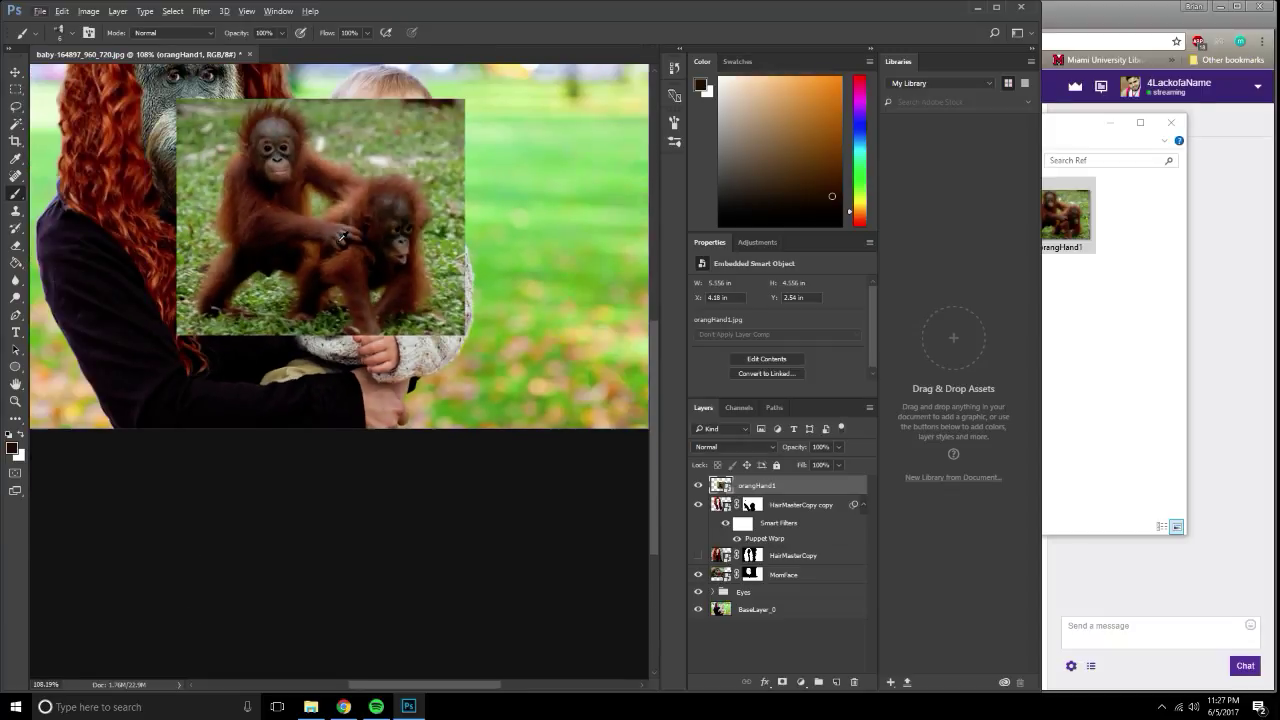
pyautogui.scroll(1, 326, 248)
pyautogui.scroll(1, 323, 250)
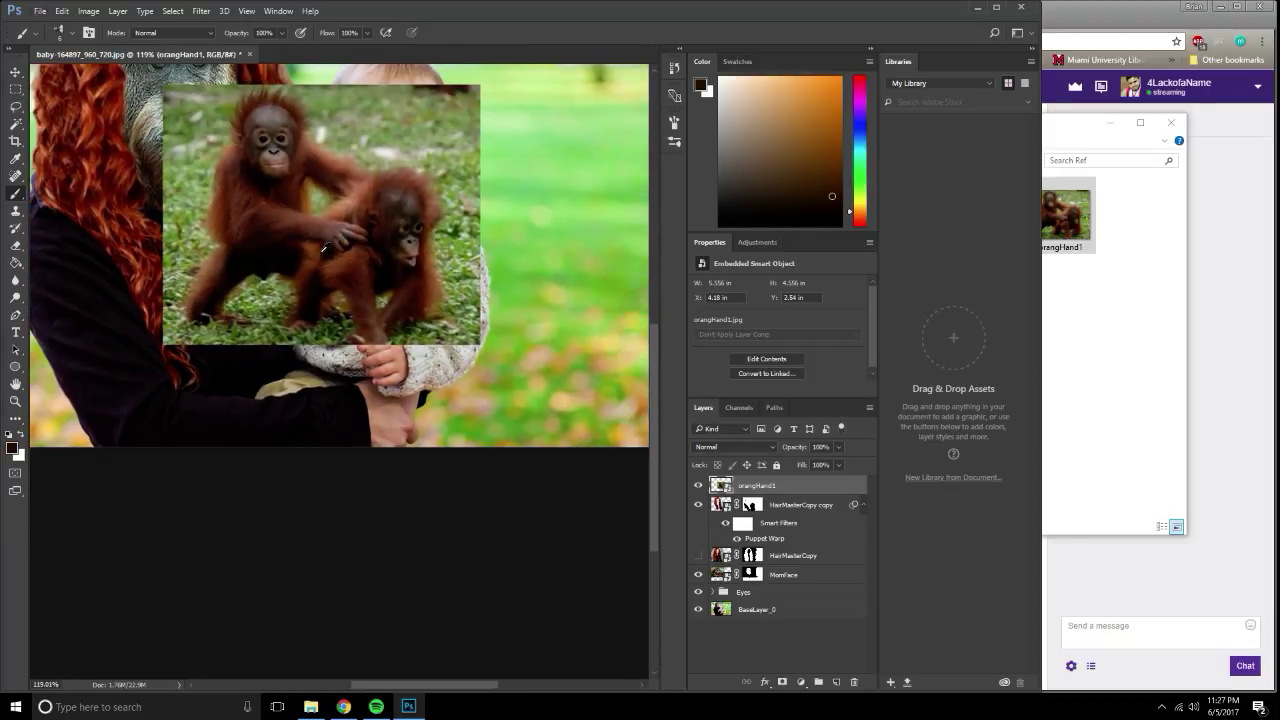
pyautogui.click(376, 161)
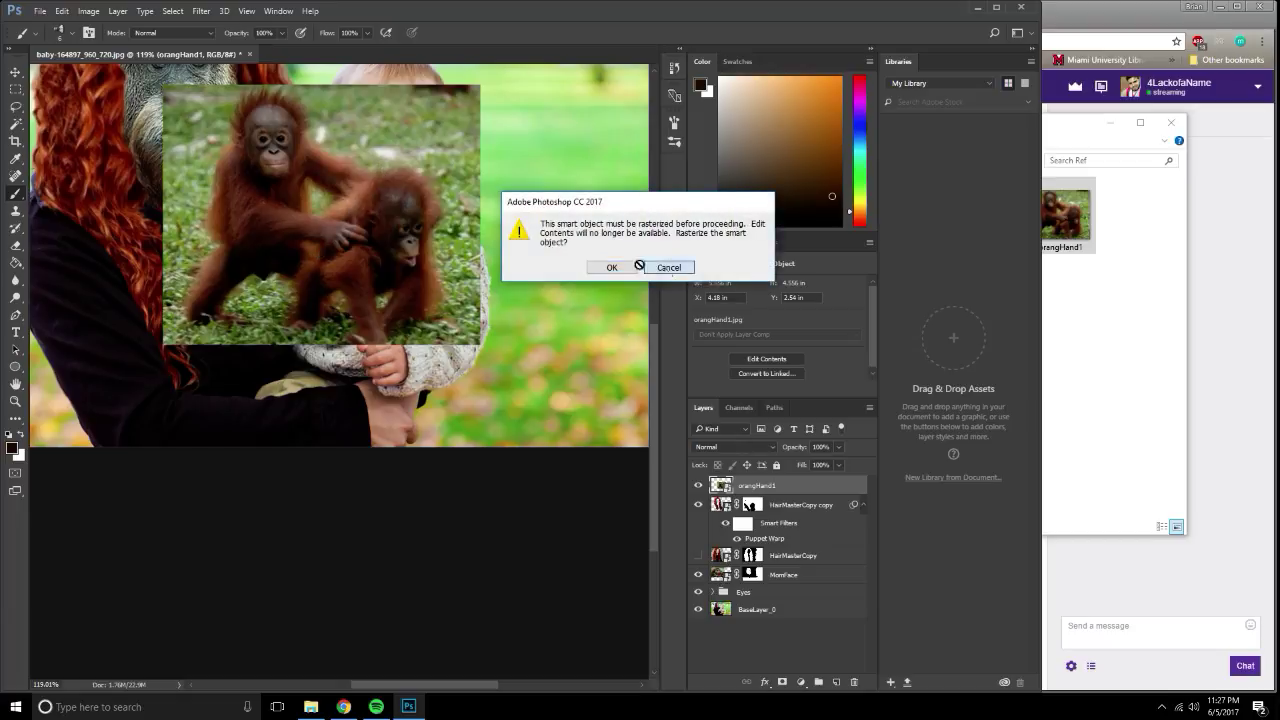
pyautogui.press('Escape')
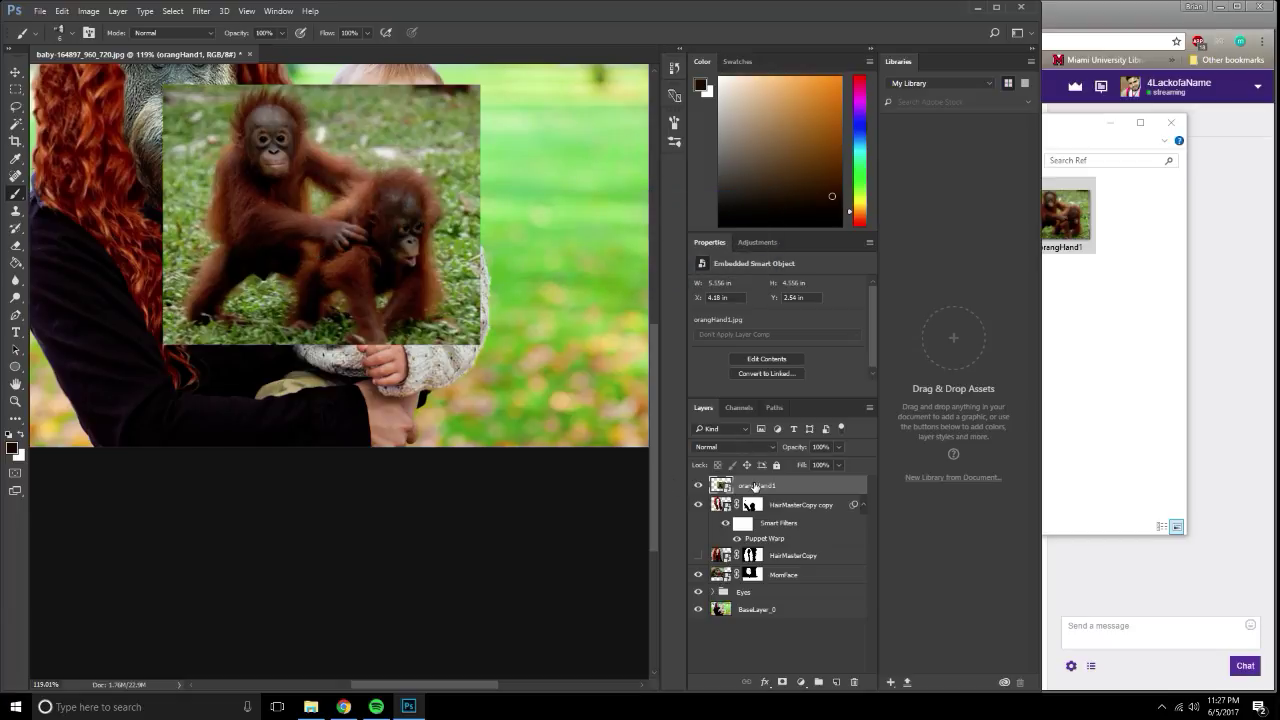
pyautogui.rightClick(754, 486)
pyautogui.click(795, 89)
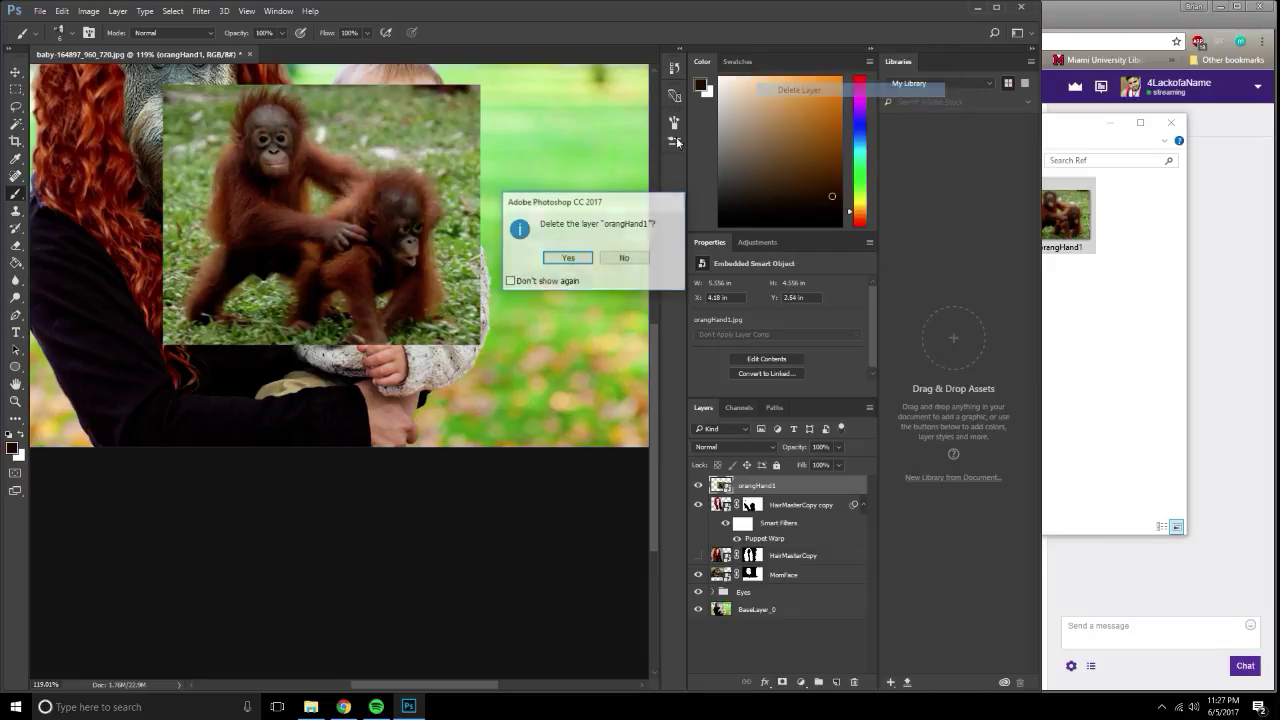
pyautogui.click(568, 257)
pyautogui.scroll(1, 445, 332)
# Switch between the Twitch stream preview and Photoshop, then bring up the Ref folder in File Explorer.
pyautogui.scroll(2, 445, 332)
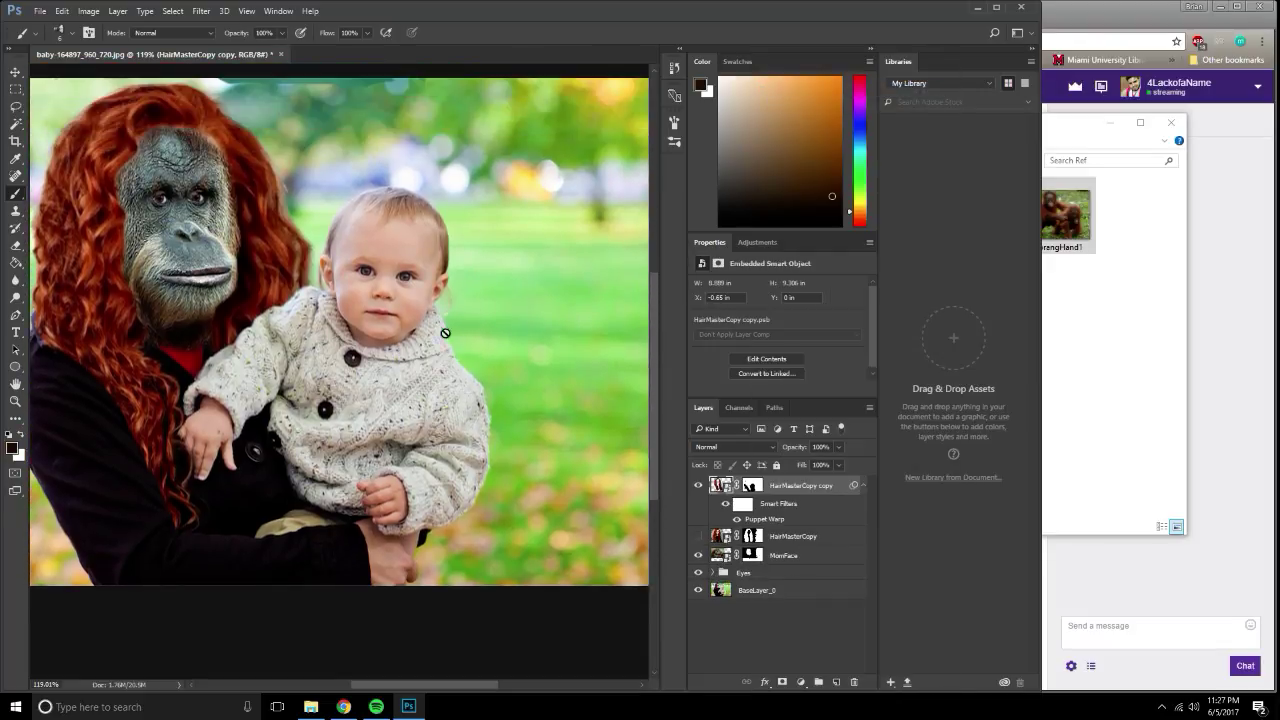
pyautogui.scroll(-1, 541, 393)
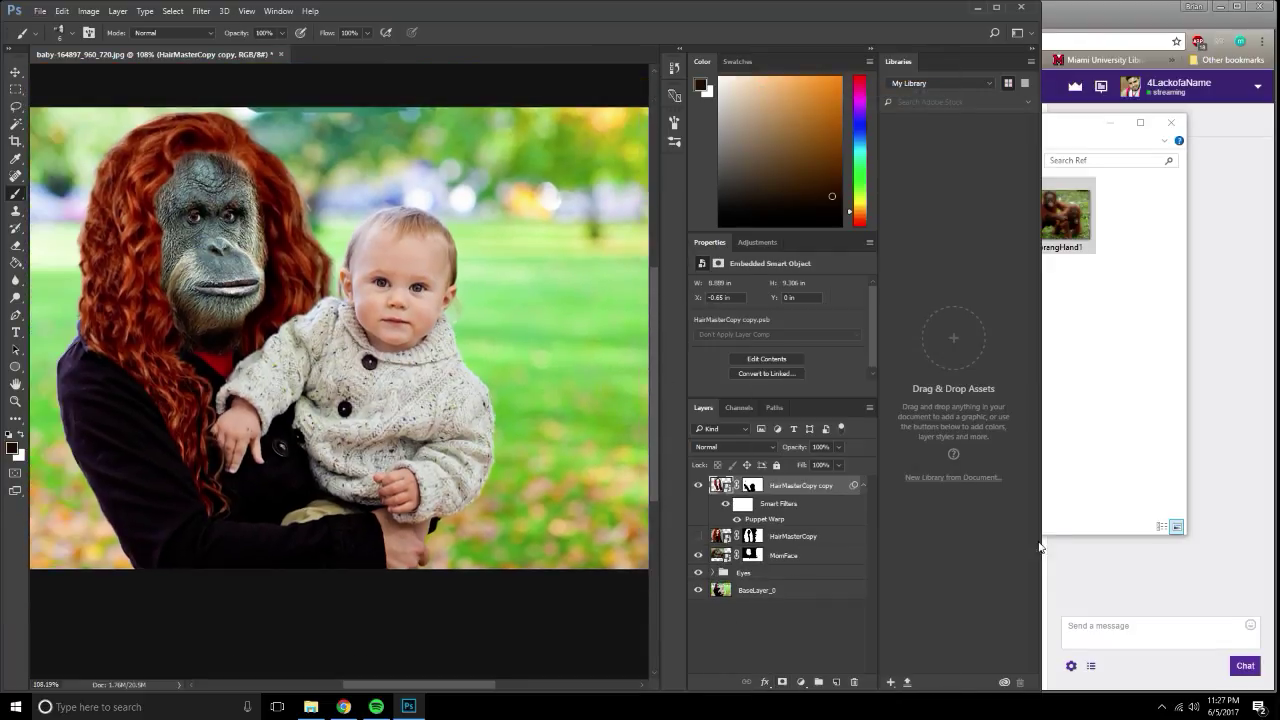
pyautogui.hotkey('alt', 'Tab')
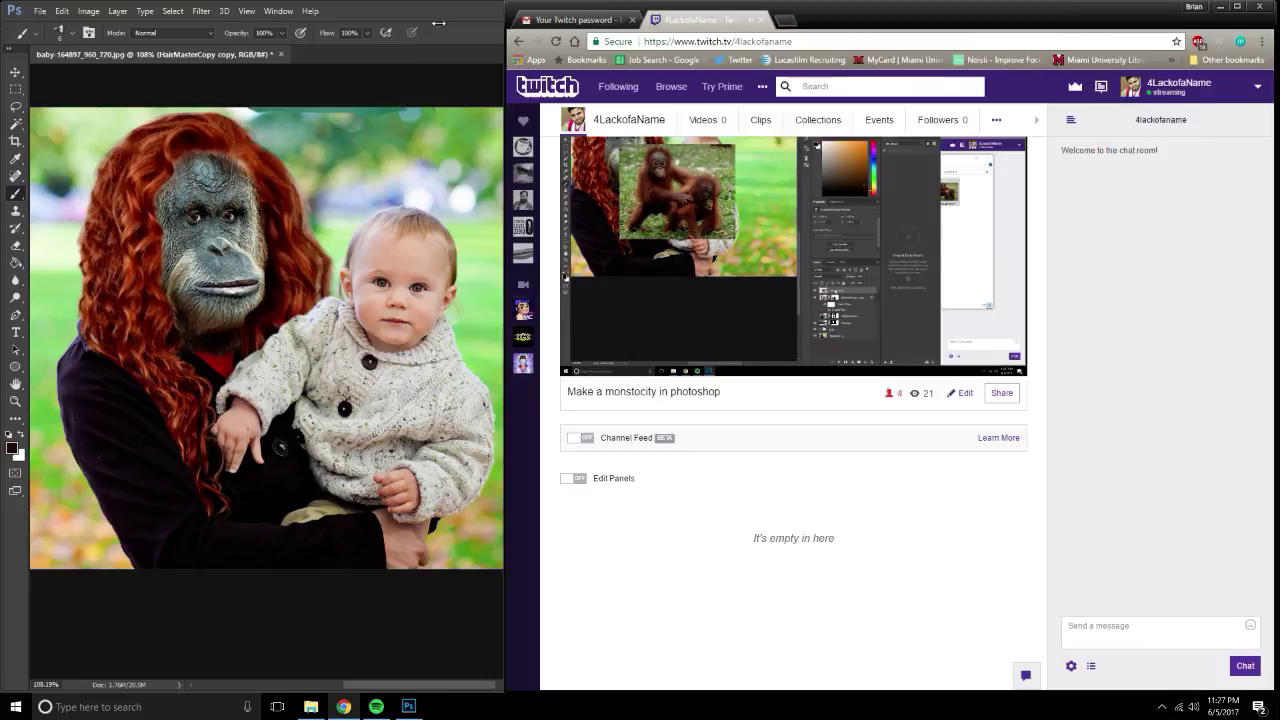
pyautogui.click(447, 16)
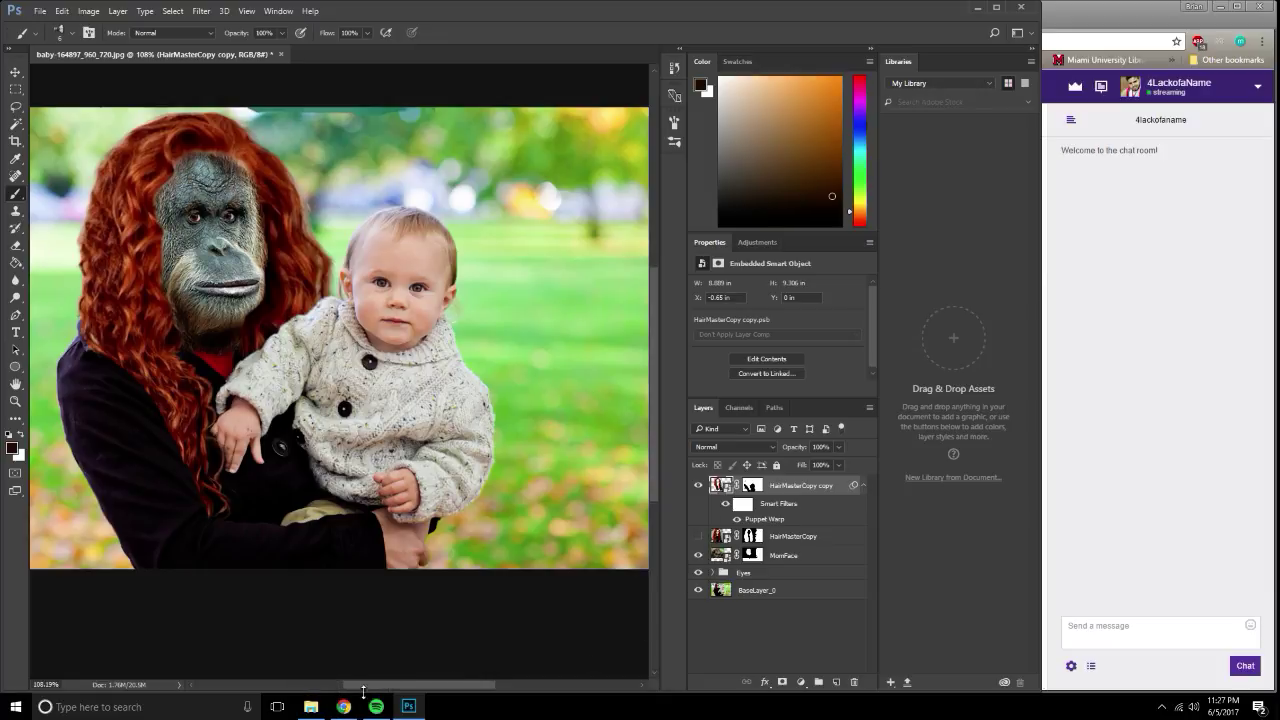
pyautogui.click(332, 708)
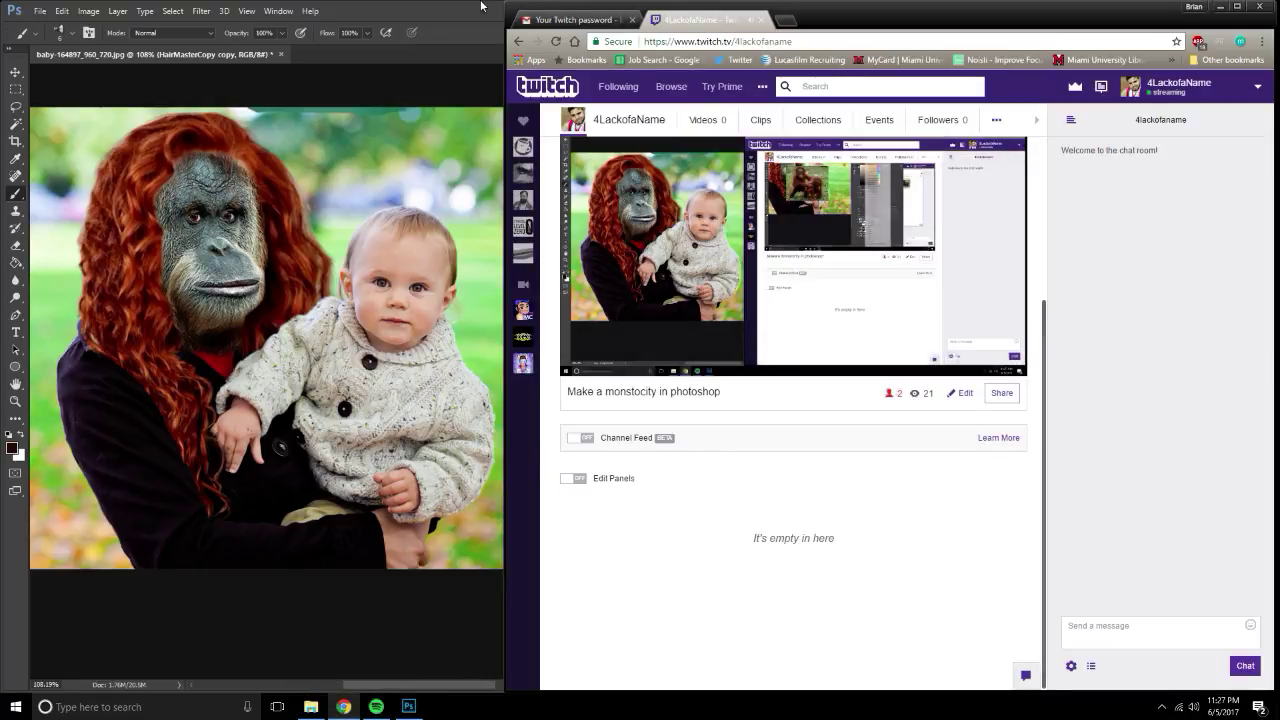
pyautogui.click(435, 80)
pyautogui.click(311, 706)
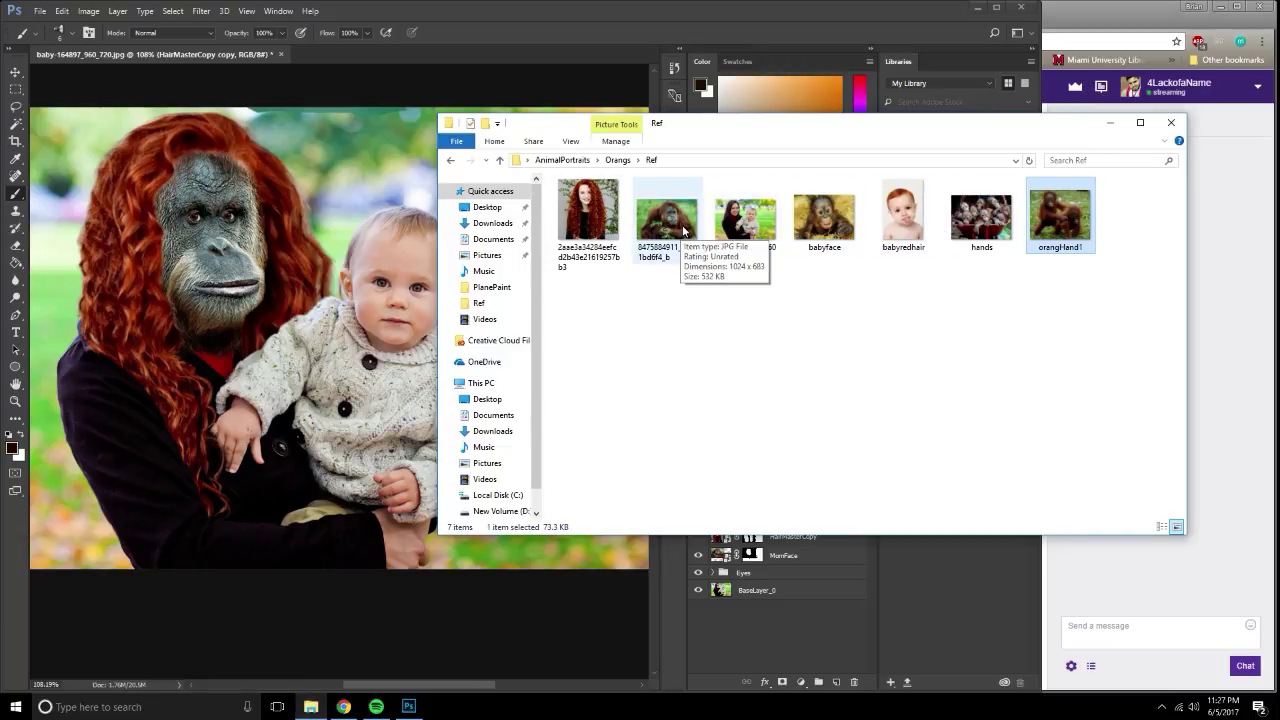
# Place orangHand1 from the Ref folder as the top layer and give it a white layer mask.
pyautogui.click(683, 223)
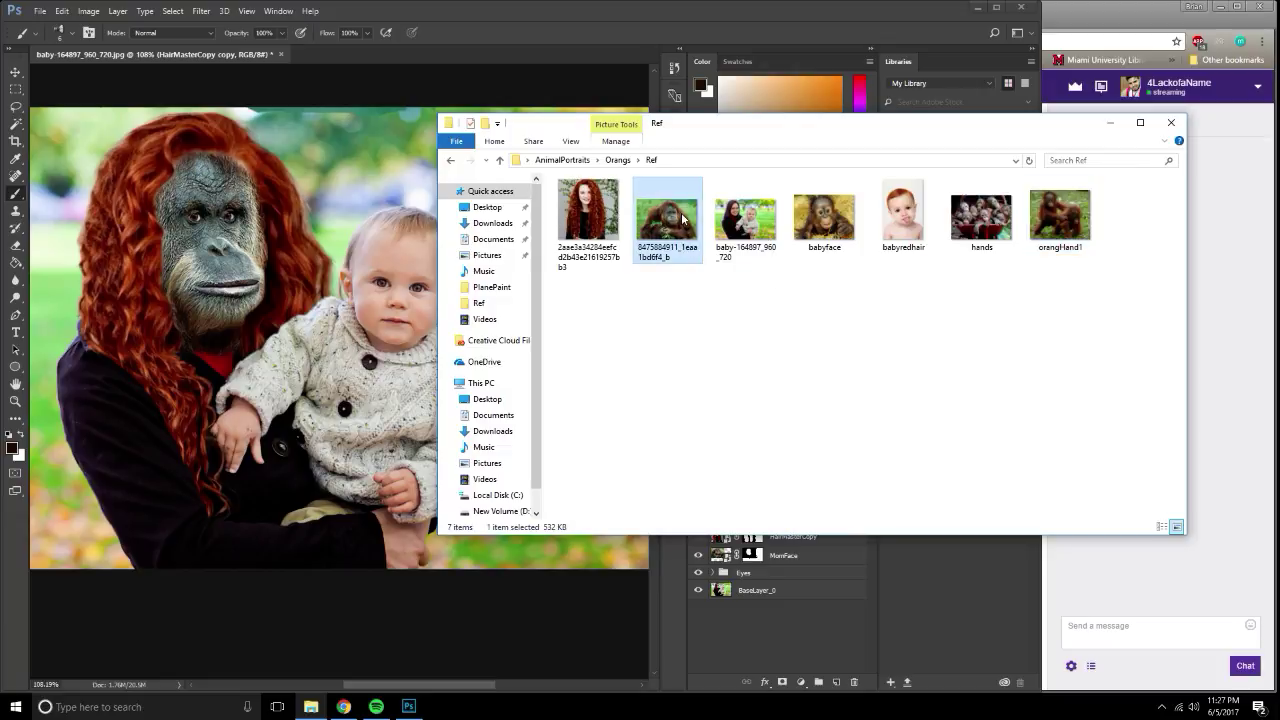
pyautogui.moveTo(683, 218); pyautogui.dragTo(382, 452)
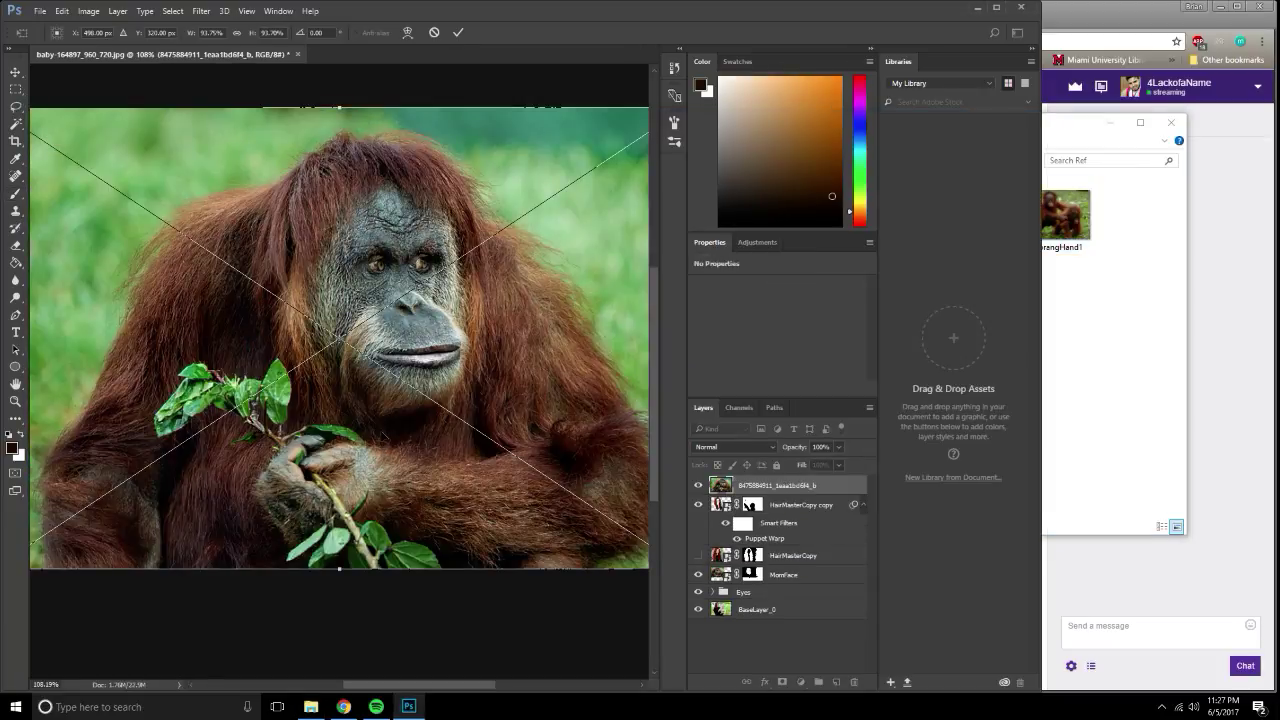
pyautogui.press('Return')
pyautogui.scroll(-3, 444, 445)
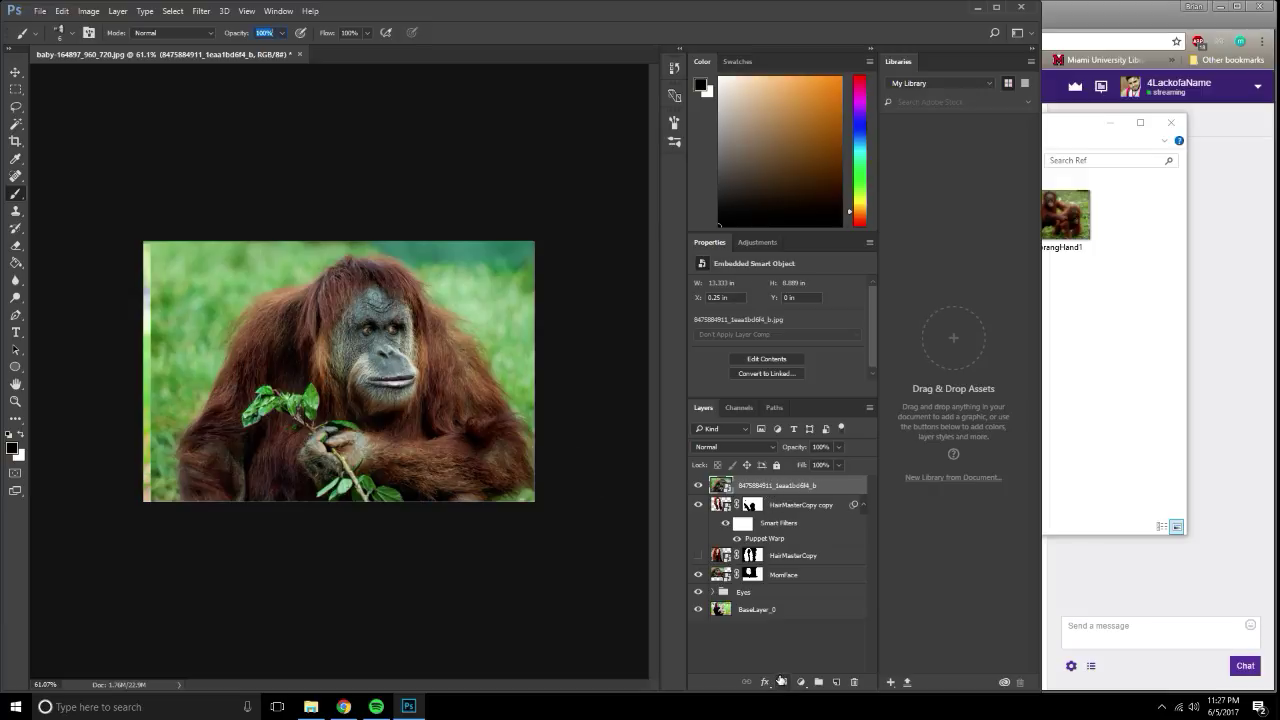
pyautogui.click(781, 681)
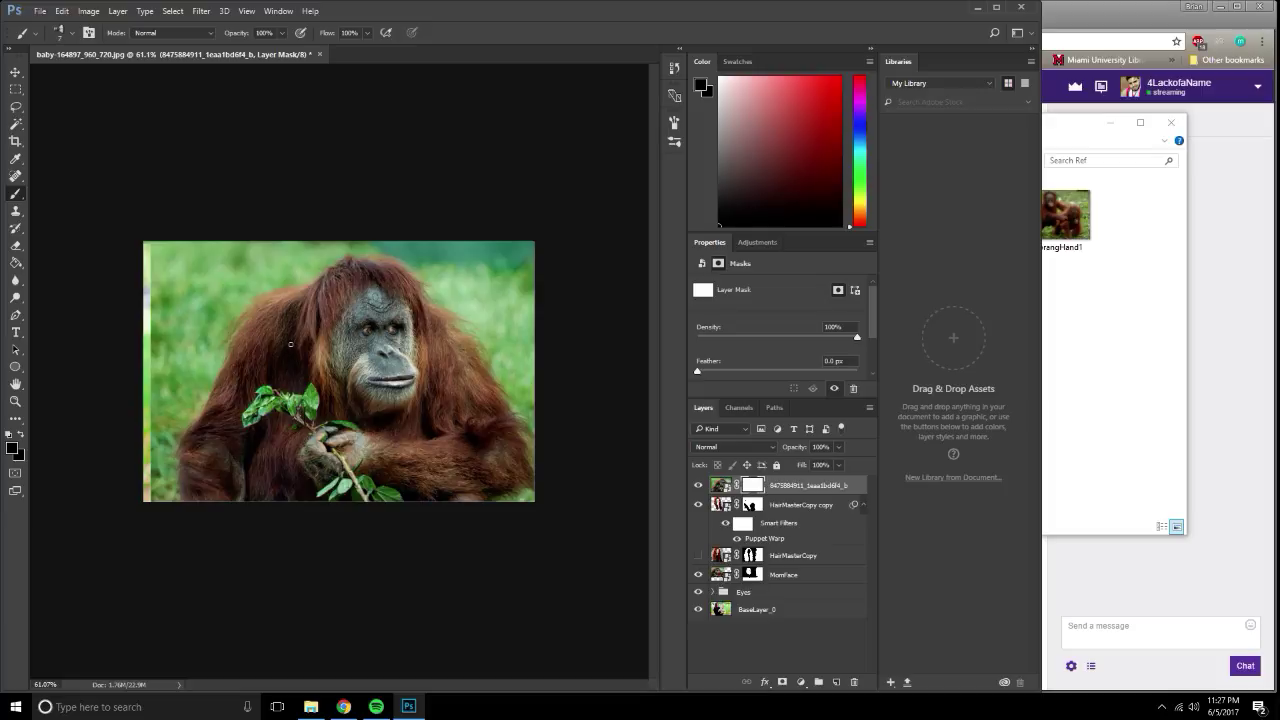
# With an enlarged brush, mask away most of the orangutan photo except the arm.
pyautogui.press(']')
pyautogui.press(']')
pyautogui.press(']')
pyautogui.moveTo(177, 200)
pyautogui.mouseDown()
pyautogui.moveTo(166, 180)
pyautogui.moveTo(194, 200)
pyautogui.moveTo(449, 223)
pyautogui.moveTo(200, 240)
pyautogui.moveTo(152, 291)
pyautogui.moveTo(123, 357)
pyautogui.moveTo(149, 449)
pyautogui.moveTo(192, 316)
pyautogui.moveTo(337, 277)
pyautogui.moveTo(404, 276)
pyautogui.moveTo(518, 303)
pyautogui.moveTo(551, 409)
pyautogui.moveTo(510, 482)
pyautogui.moveTo(434, 517)
pyautogui.moveTo(286, 503)
pyautogui.moveTo(331, 511)
pyautogui.moveTo(203, 512)
pyautogui.mouseUp()
pyautogui.scroll(5, 369, 509)
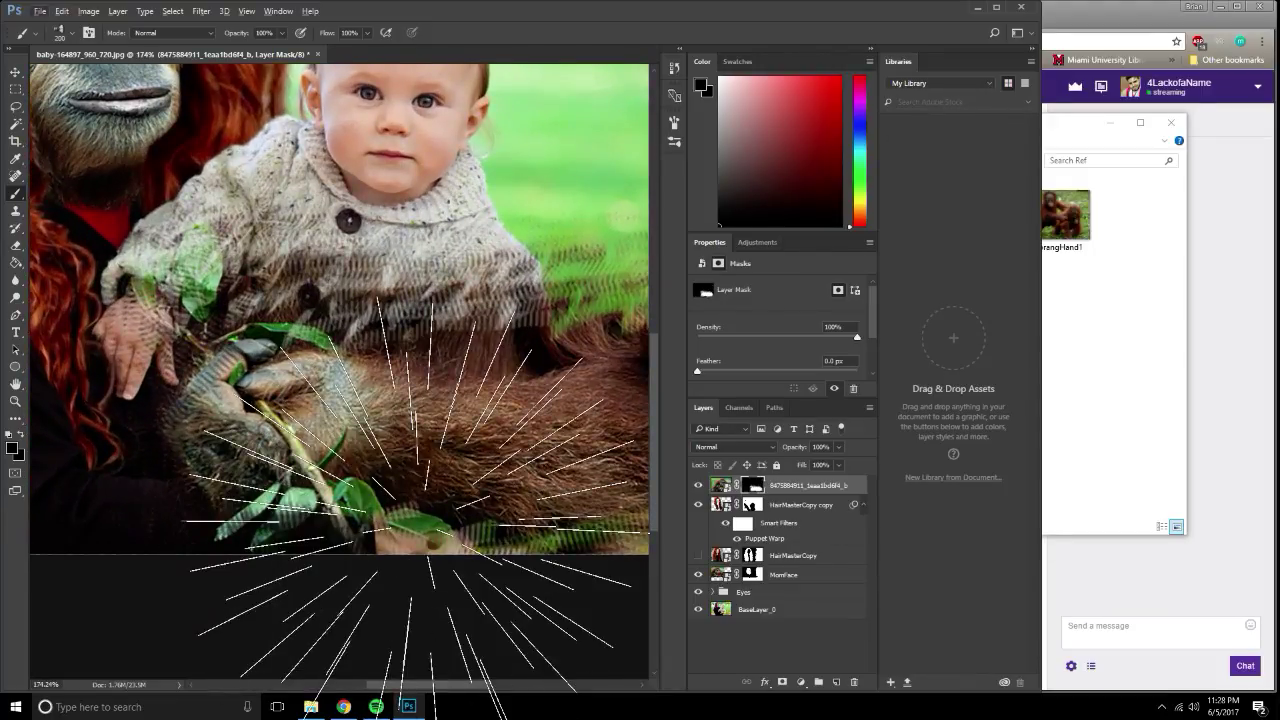
# With a smaller brush, mask stray fur at the bottom edge, sweater cuff and baby's hand.
pyautogui.press('[')
pyautogui.press('[')
pyautogui.press('[')
pyautogui.moveTo(395, 525)
pyautogui.mouseDown()
pyautogui.moveTo(375, 530)
pyautogui.moveTo(571, 548)
pyautogui.mouseUp()
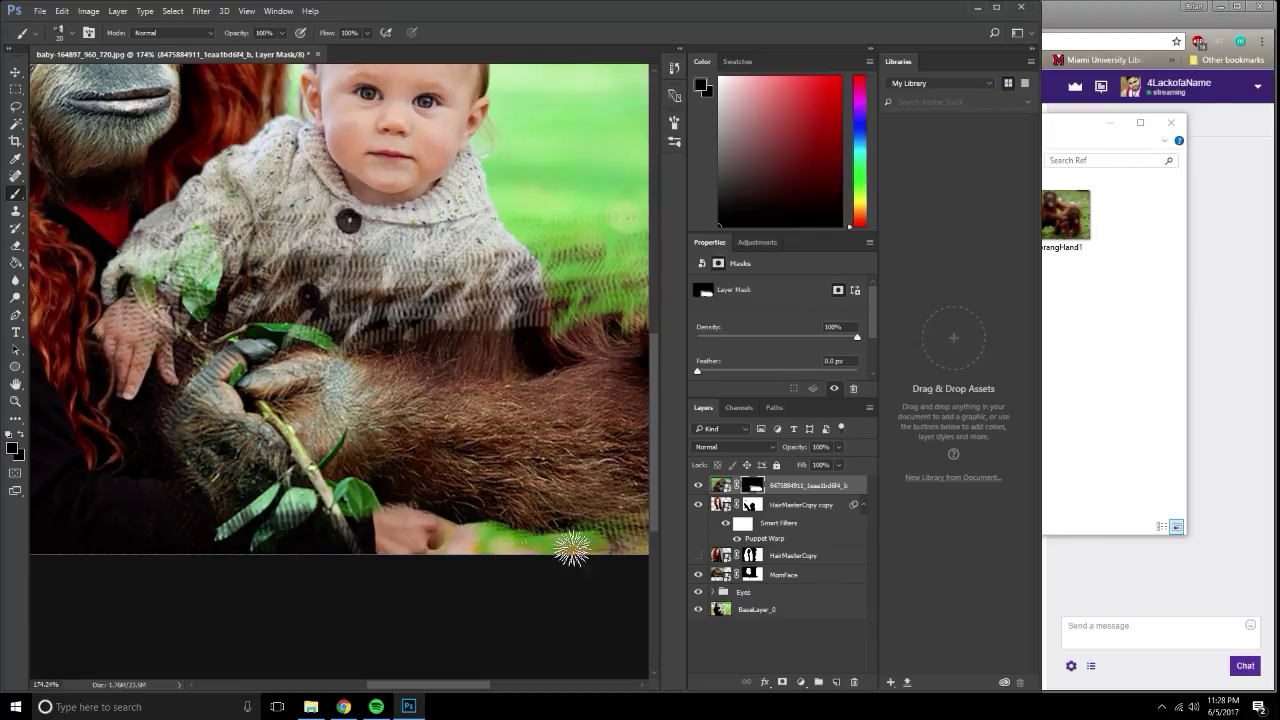
pyautogui.moveTo(427, 552)
pyautogui.mouseDown()
pyautogui.moveTo(274, 391)
pyautogui.moveTo(423, 408)
pyautogui.moveTo(457, 377)
pyautogui.moveTo(445, 393)
pyautogui.moveTo(449, 208)
pyautogui.mouseUp()
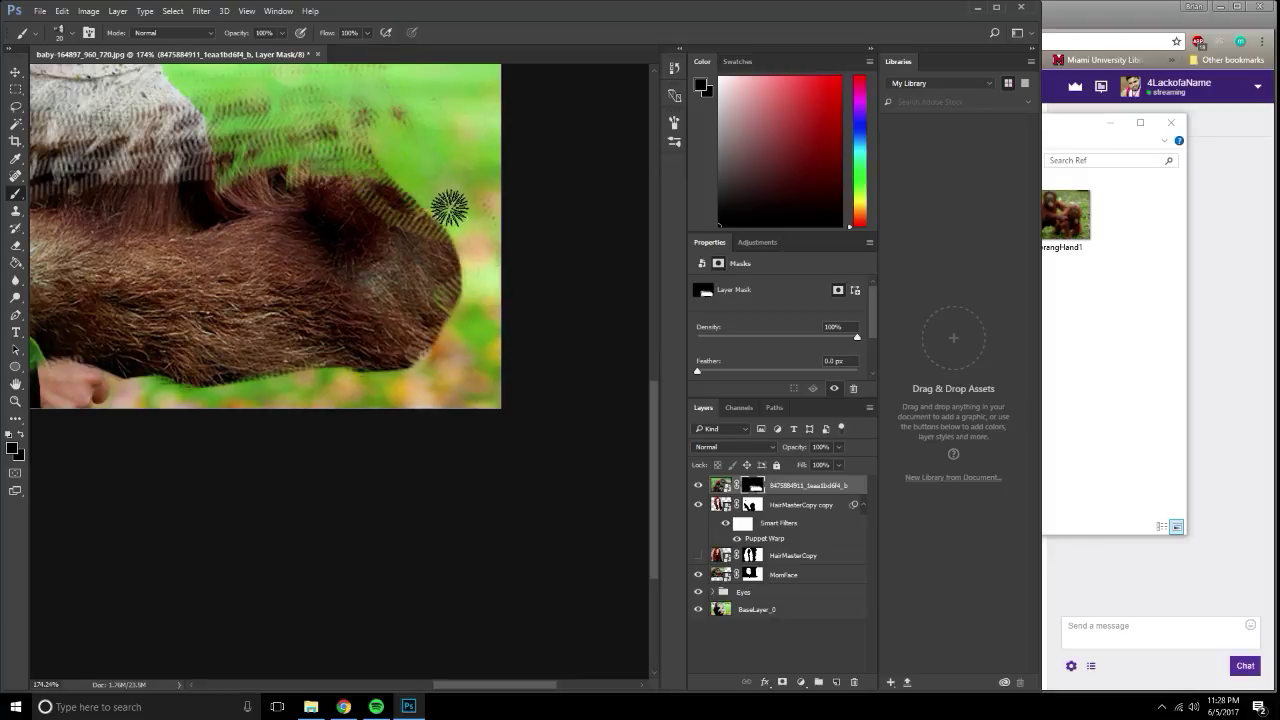
pyautogui.scroll(-3, 390, 150)
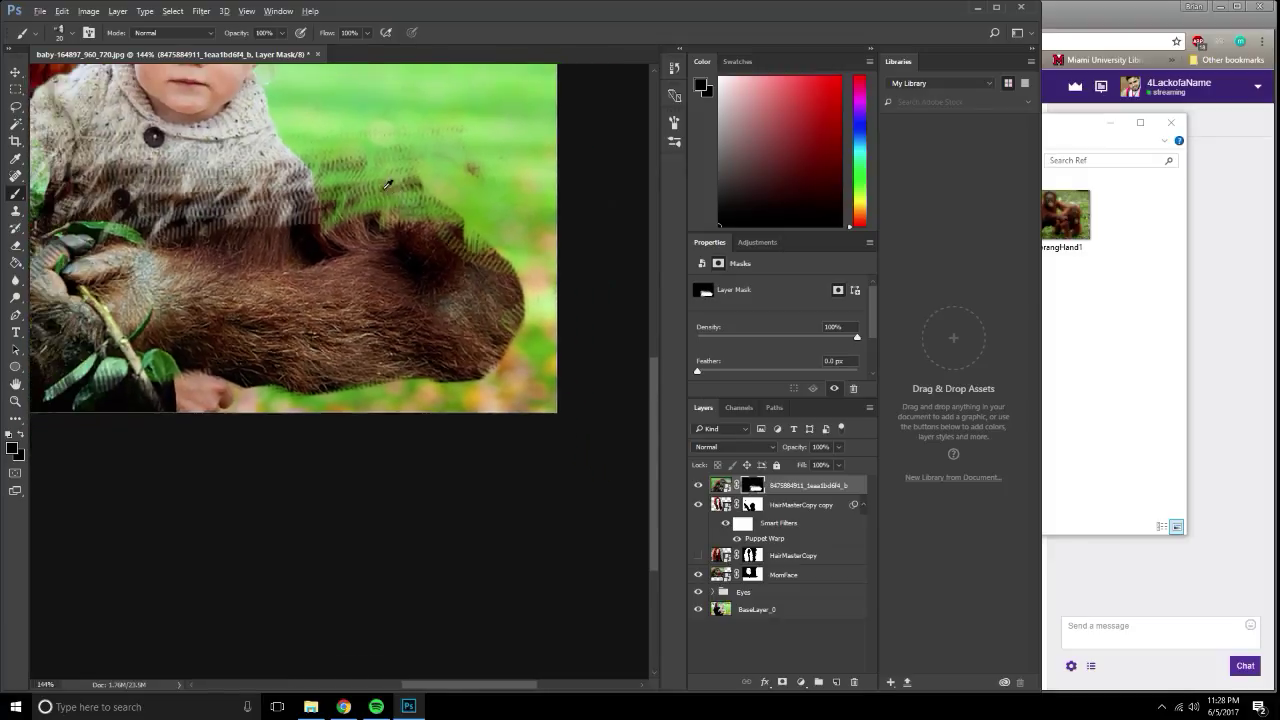
pyautogui.scroll(-2, 388, 185)
pyautogui.moveTo(300, 210)
pyautogui.mouseDown()
pyautogui.moveTo(518, 309)
pyautogui.moveTo(333, 186)
pyautogui.moveTo(499, 221)
pyautogui.mouseUp()
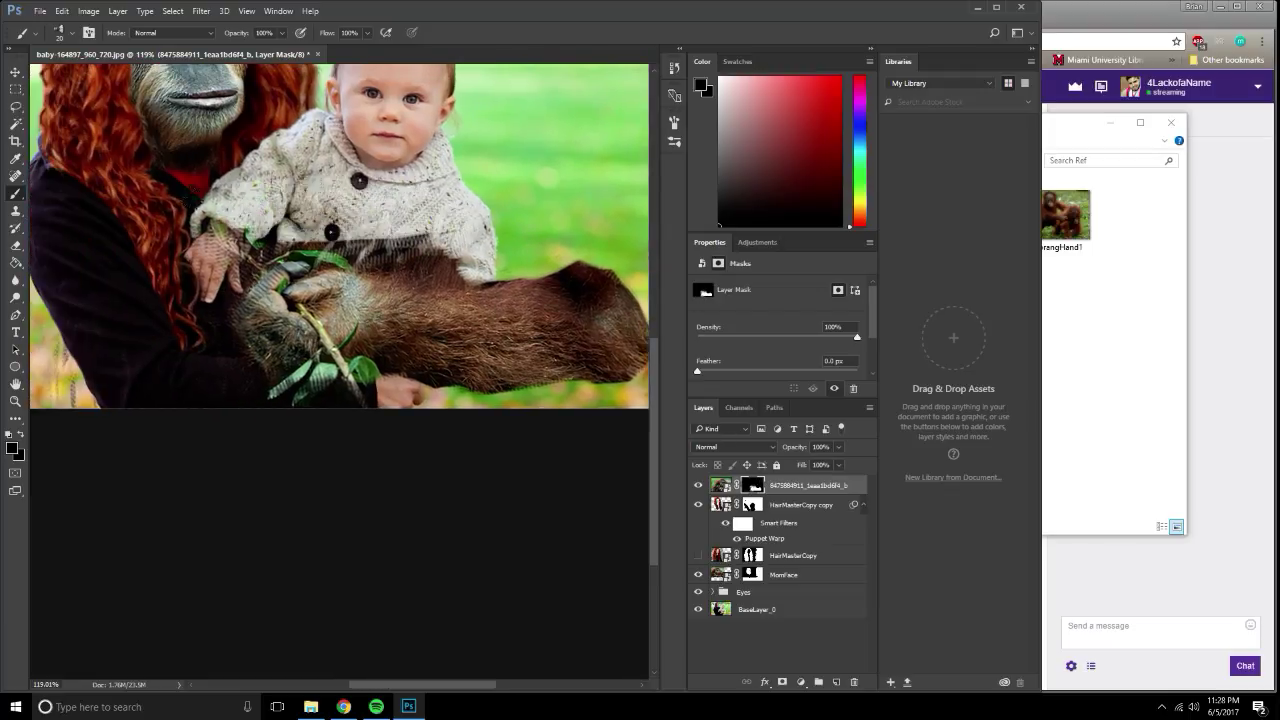
pyautogui.moveTo(235, 245)
pyautogui.mouseDown()
pyautogui.moveTo(210, 285)
pyautogui.moveTo(335, 245)
pyautogui.mouseUp()
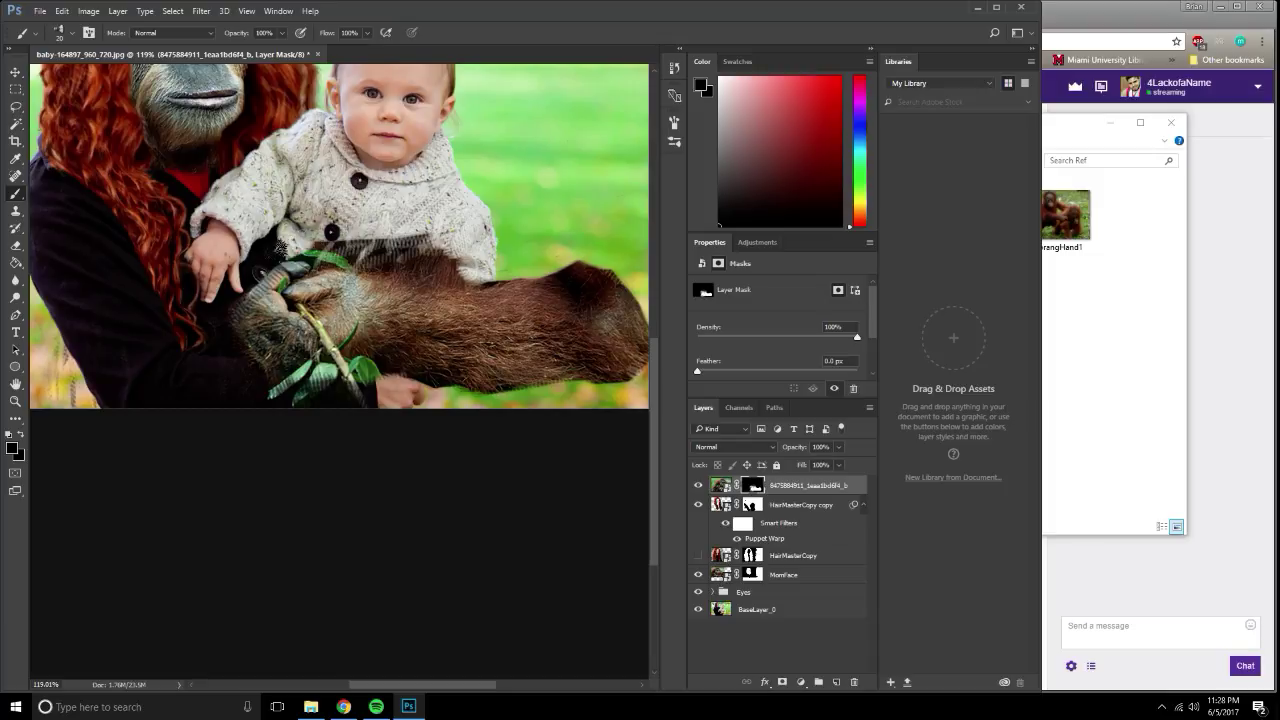
pyautogui.scroll(1, 253, 299)
# Mask out the finger streaks, the fur top under the sweater, the fur's left edge and the lower-left leaf.
pyautogui.scroll(5, 253, 299)
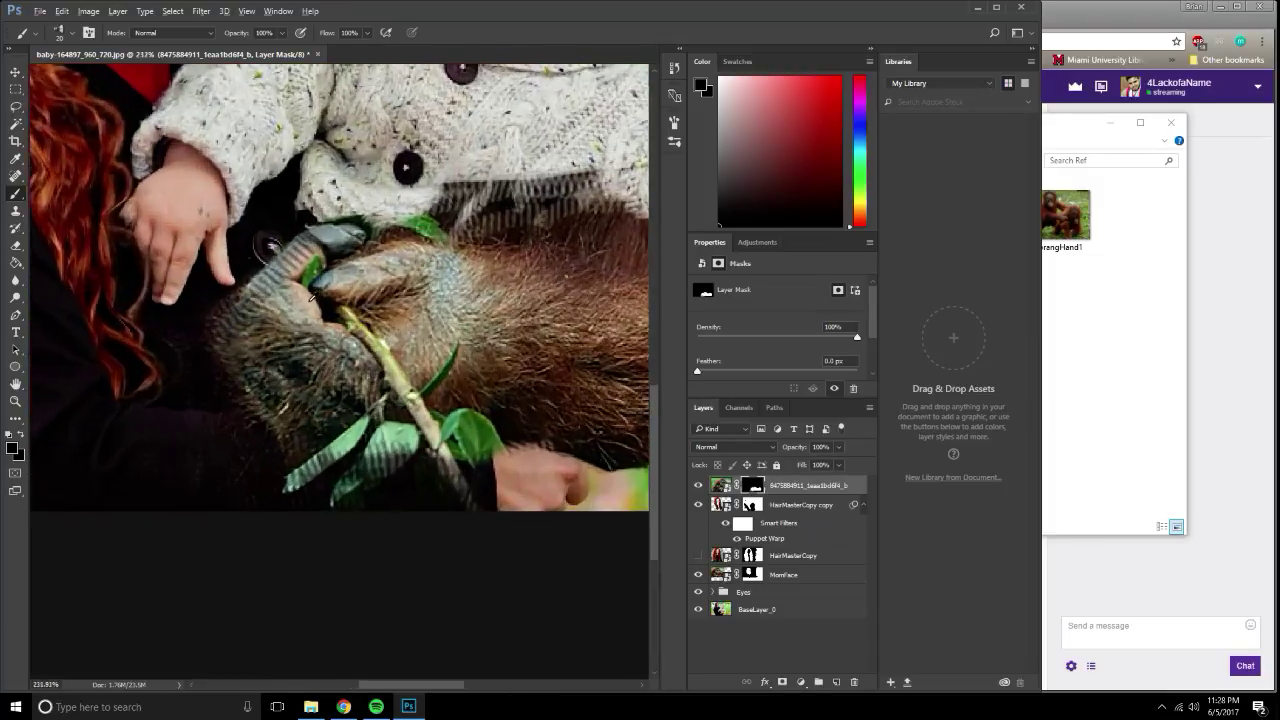
pyautogui.moveTo(305, 238); pyautogui.dragTo(301, 232)
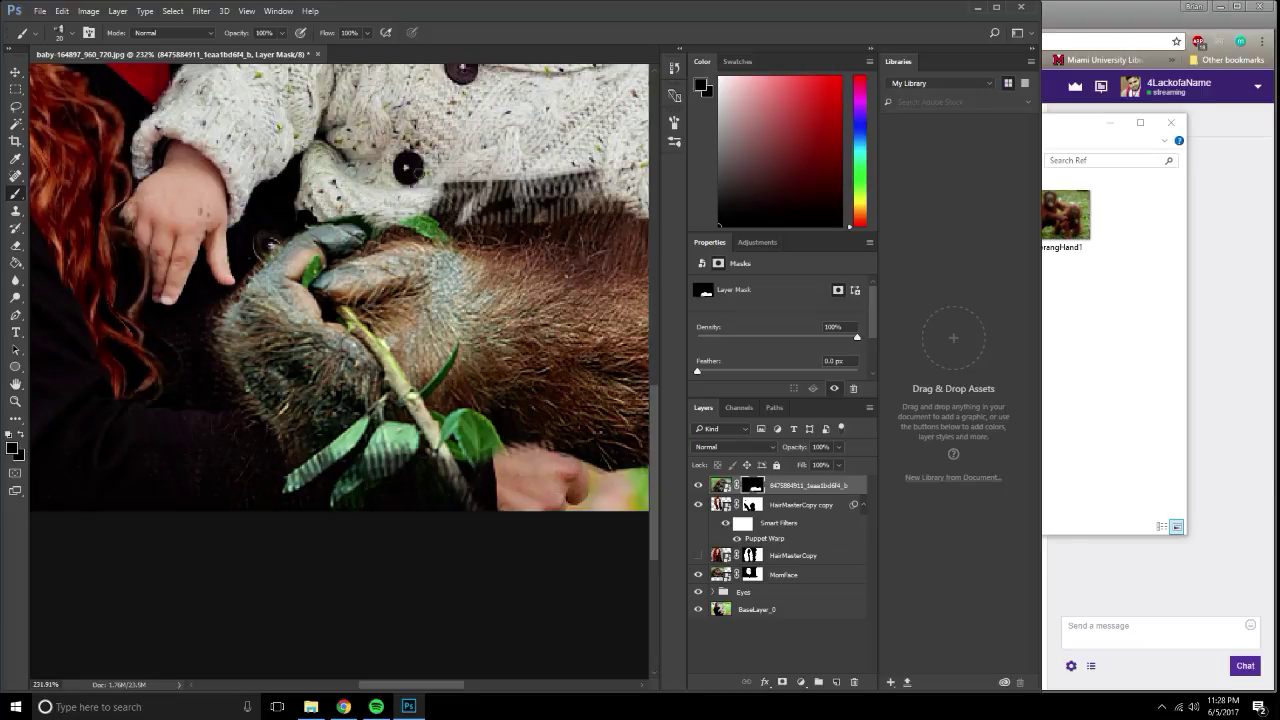
pyautogui.moveTo(409, 168)
pyautogui.mouseDown()
pyautogui.moveTo(490, 200)
pyautogui.moveTo(590, 195)
pyautogui.moveTo(500, 184)
pyautogui.moveTo(469, 195)
pyautogui.moveTo(506, 176)
pyautogui.mouseUp()
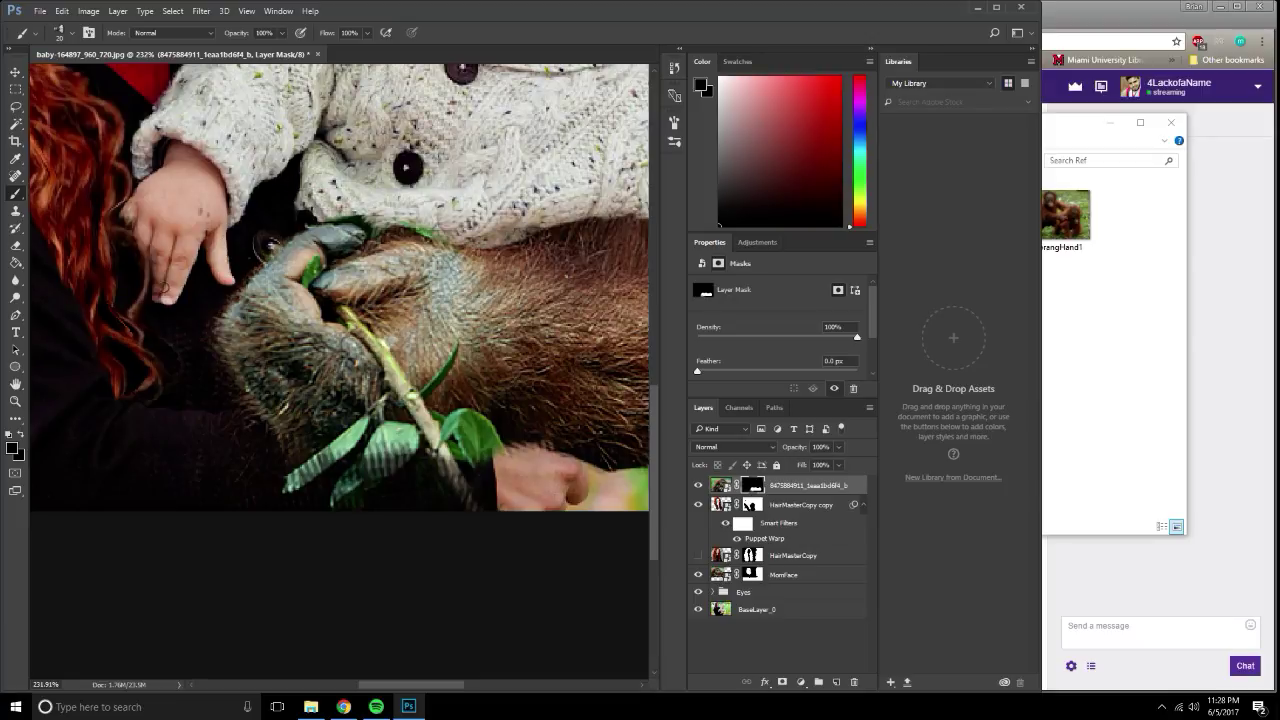
pyautogui.moveTo(197, 316); pyautogui.dragTo(226, 360)
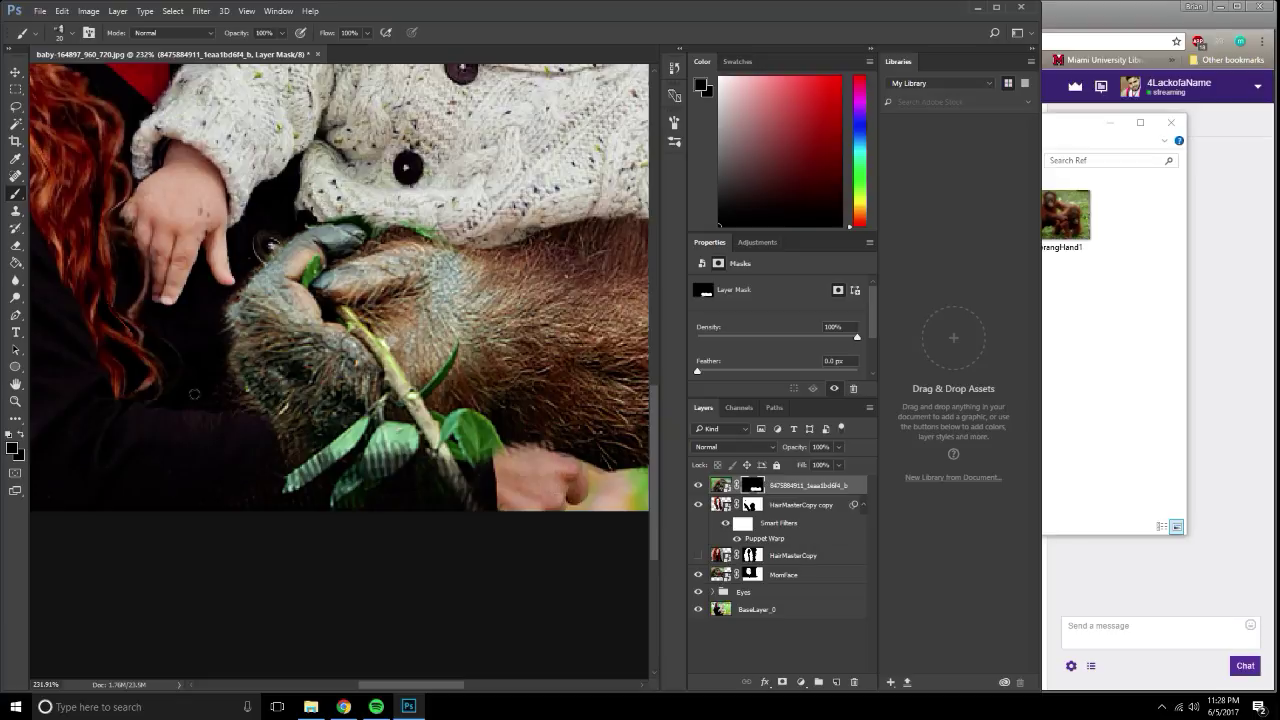
pyautogui.moveTo(201, 406); pyautogui.dragTo(166, 333)
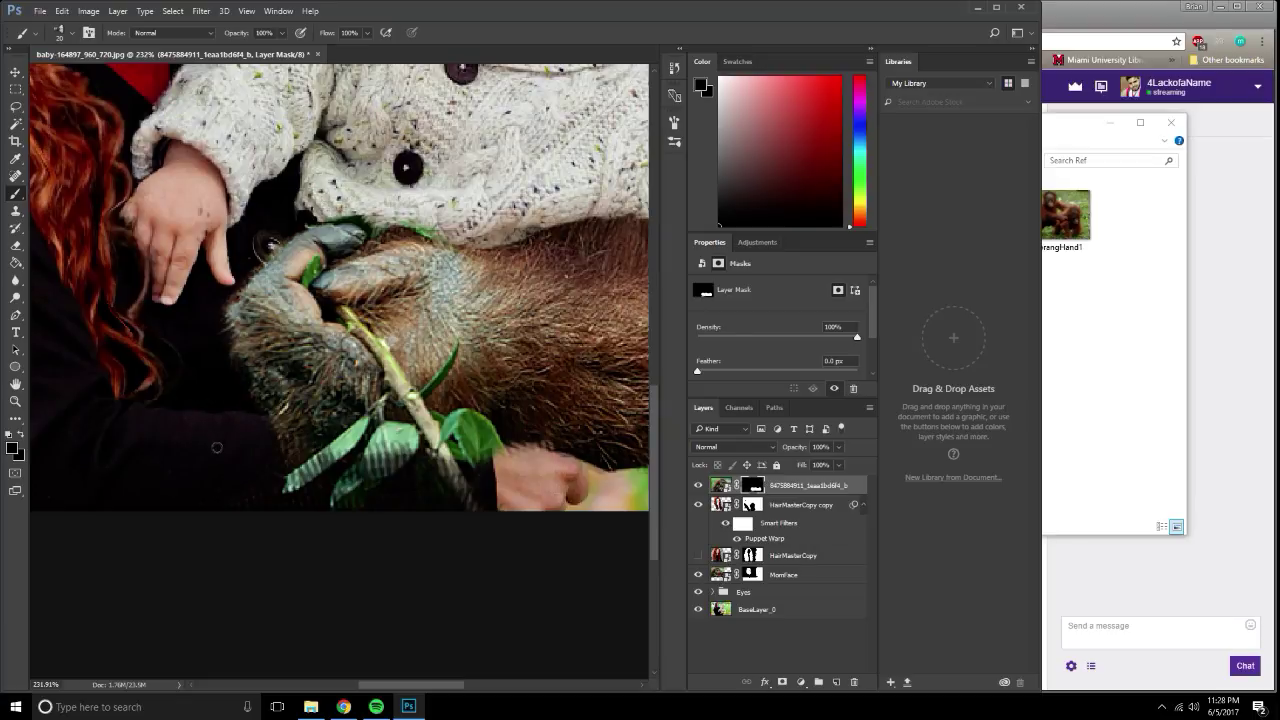
pyautogui.moveTo(275, 454)
pyautogui.mouseDown()
pyautogui.moveTo(262, 452)
pyautogui.moveTo(342, 467)
pyautogui.mouseUp()
# Mask the leaves under the hand, the fur's lower edge, its ragged top and the hump.
pyautogui.moveTo(411, 502); pyautogui.dragTo(351, 452)
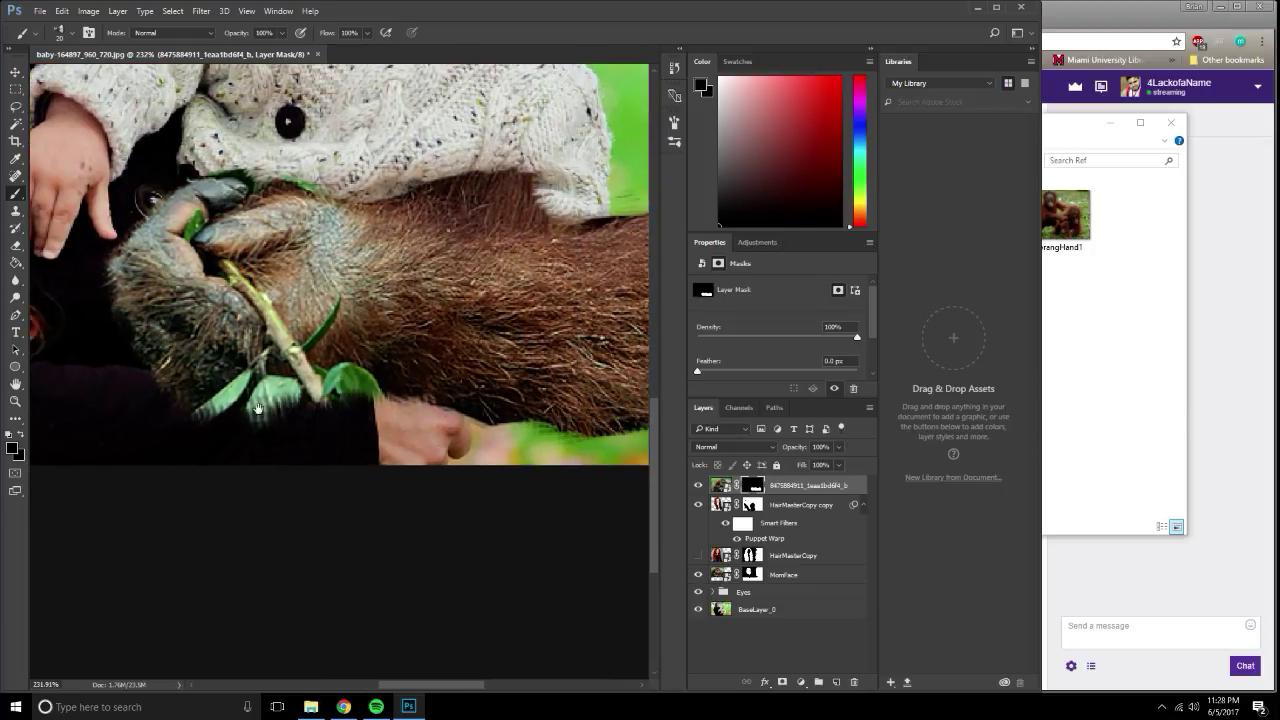
pyautogui.moveTo(255, 408); pyautogui.dragTo(203, 426)
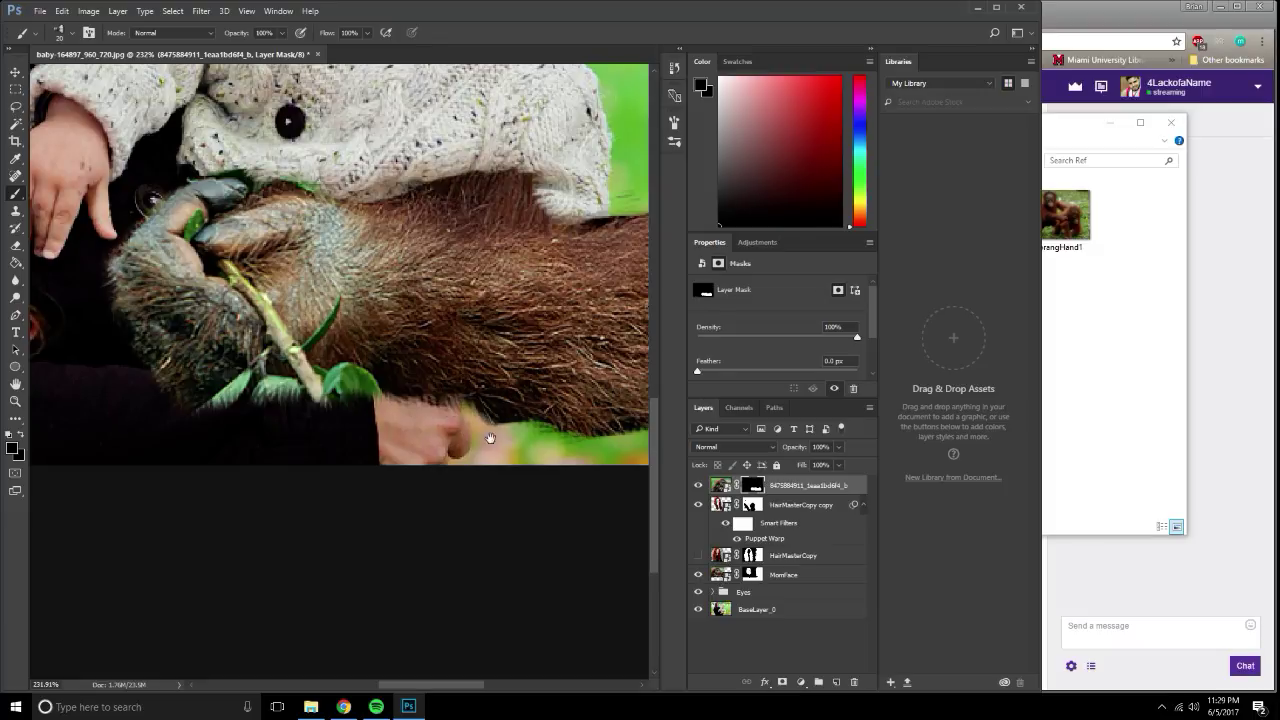
pyautogui.moveTo(490, 438)
pyautogui.mouseDown()
pyautogui.moveTo(510, 444)
pyautogui.moveTo(387, 443)
pyautogui.mouseUp()
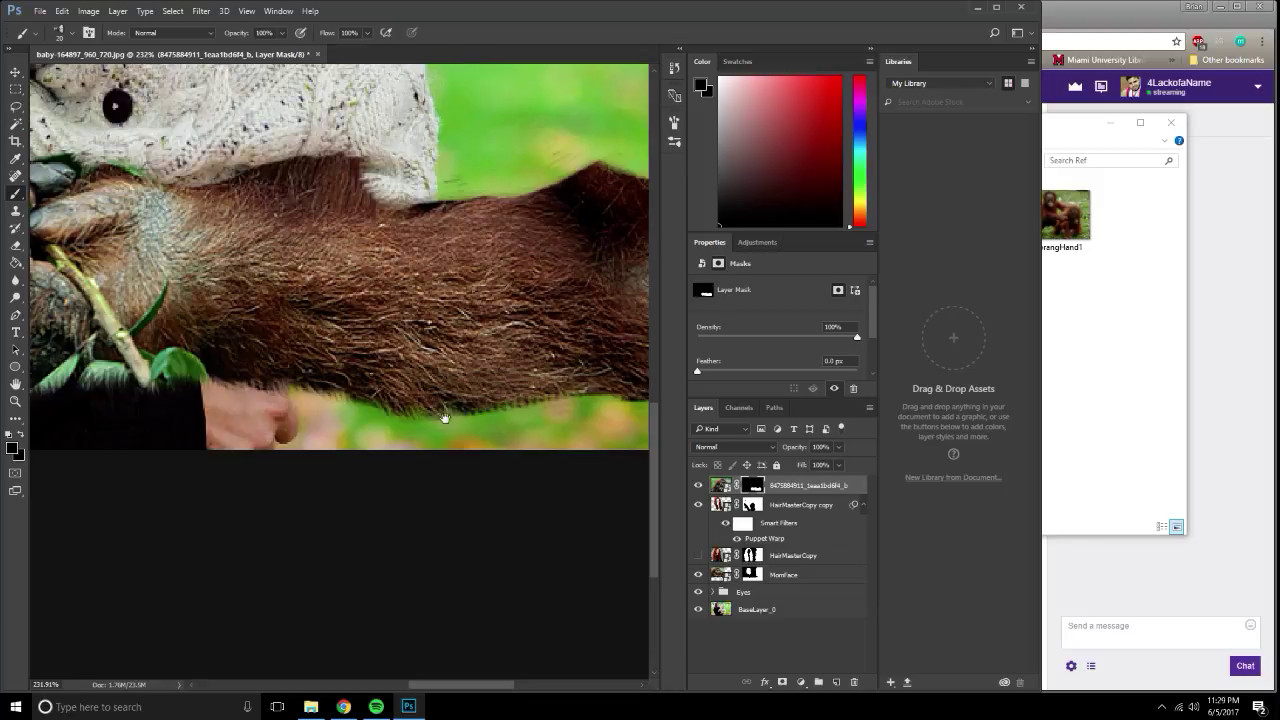
pyautogui.moveTo(575, 426)
pyautogui.mouseDown()
pyautogui.moveTo(443, 429)
pyautogui.moveTo(477, 430)
pyautogui.mouseUp()
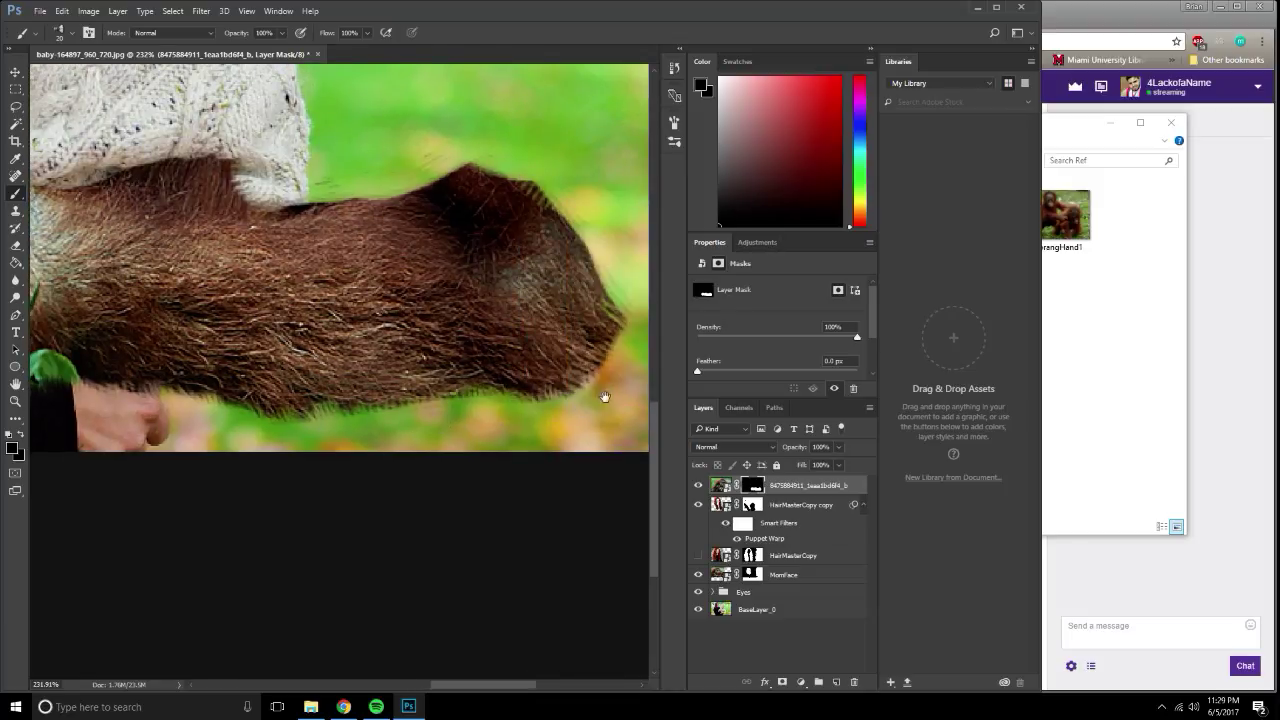
pyautogui.moveTo(190, 160)
pyautogui.mouseDown()
pyautogui.moveTo(300, 177)
pyautogui.moveTo(231, 152)
pyautogui.moveTo(258, 167)
pyautogui.moveTo(316, 162)
pyautogui.moveTo(358, 183)
pyautogui.mouseUp()
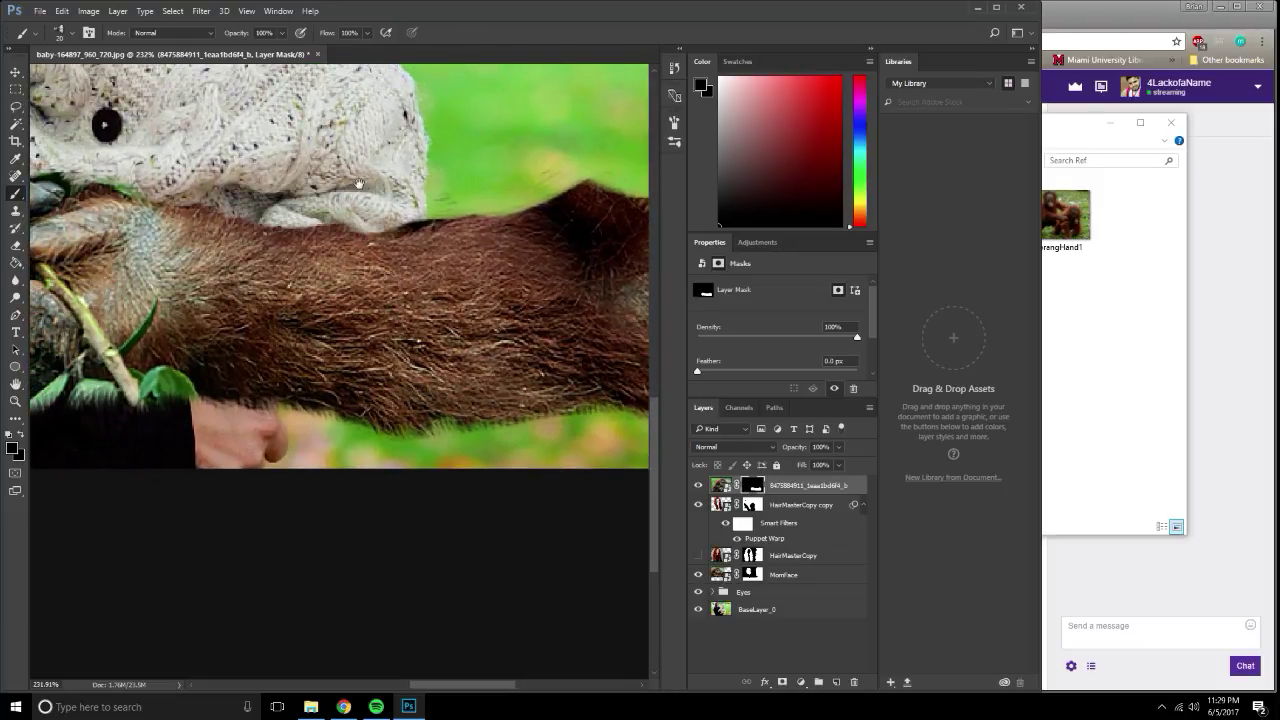
pyautogui.moveTo(514, 124)
pyautogui.mouseDown()
pyautogui.moveTo(457, 177)
pyautogui.moveTo(466, 123)
pyautogui.moveTo(471, 143)
pyautogui.moveTo(547, 142)
pyautogui.mouseUp()
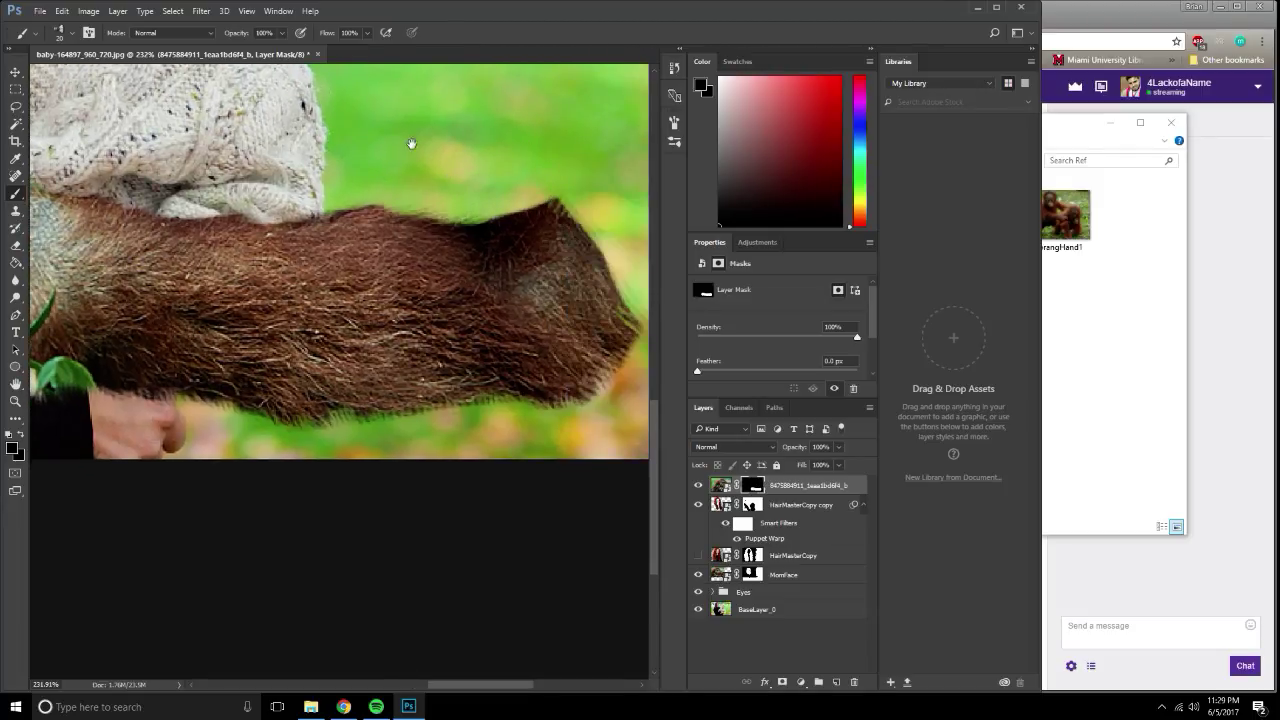
pyautogui.moveTo(446, 169)
pyautogui.mouseDown()
pyautogui.moveTo(555, 198)
pyautogui.moveTo(630, 315)
pyautogui.moveTo(367, 214)
pyautogui.mouseUp()
# Fit the whole image in view and put the arm layer into Free Transform.
pyautogui.hotkey('ctrl', '0')
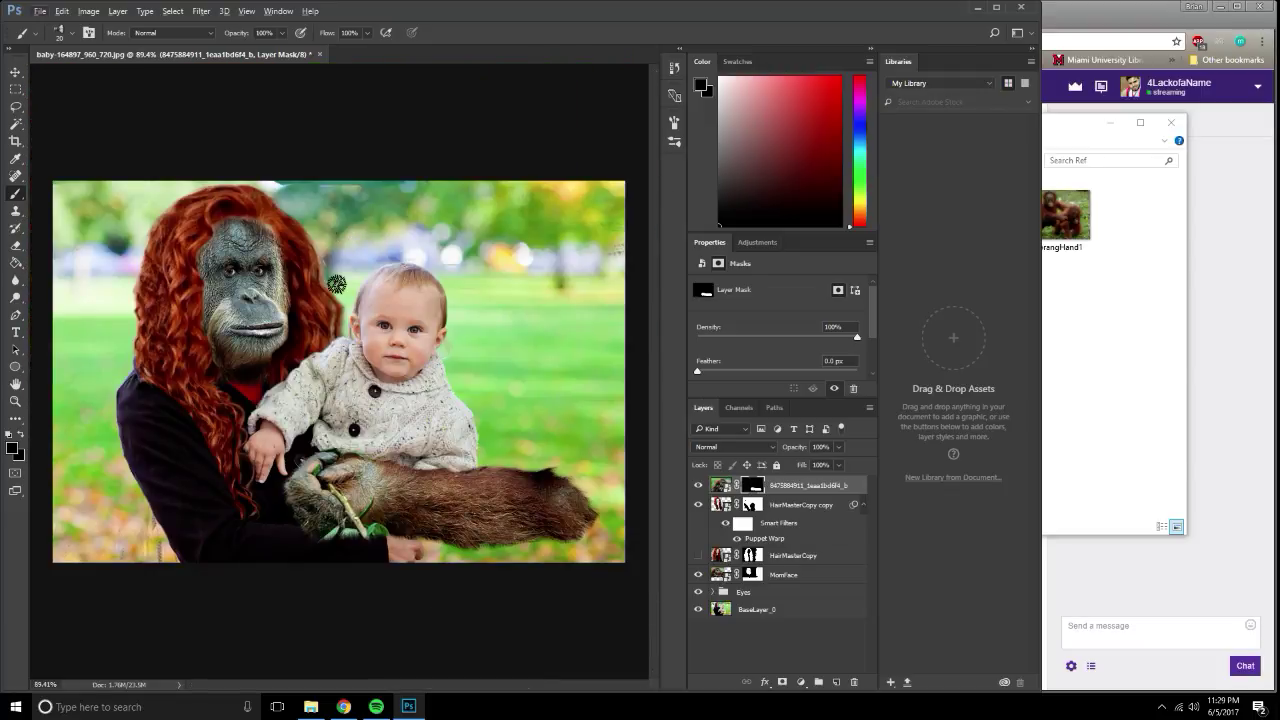
pyautogui.scroll(1, 337, 284)
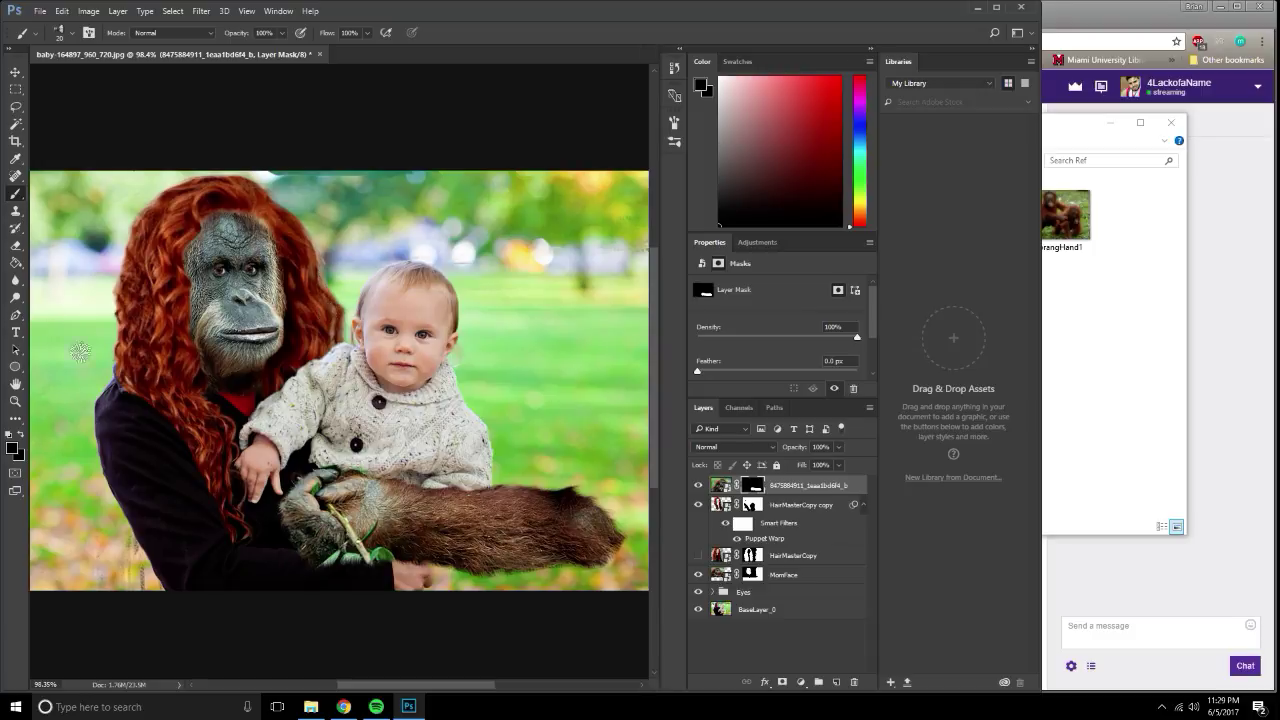
pyautogui.click(16, 73)
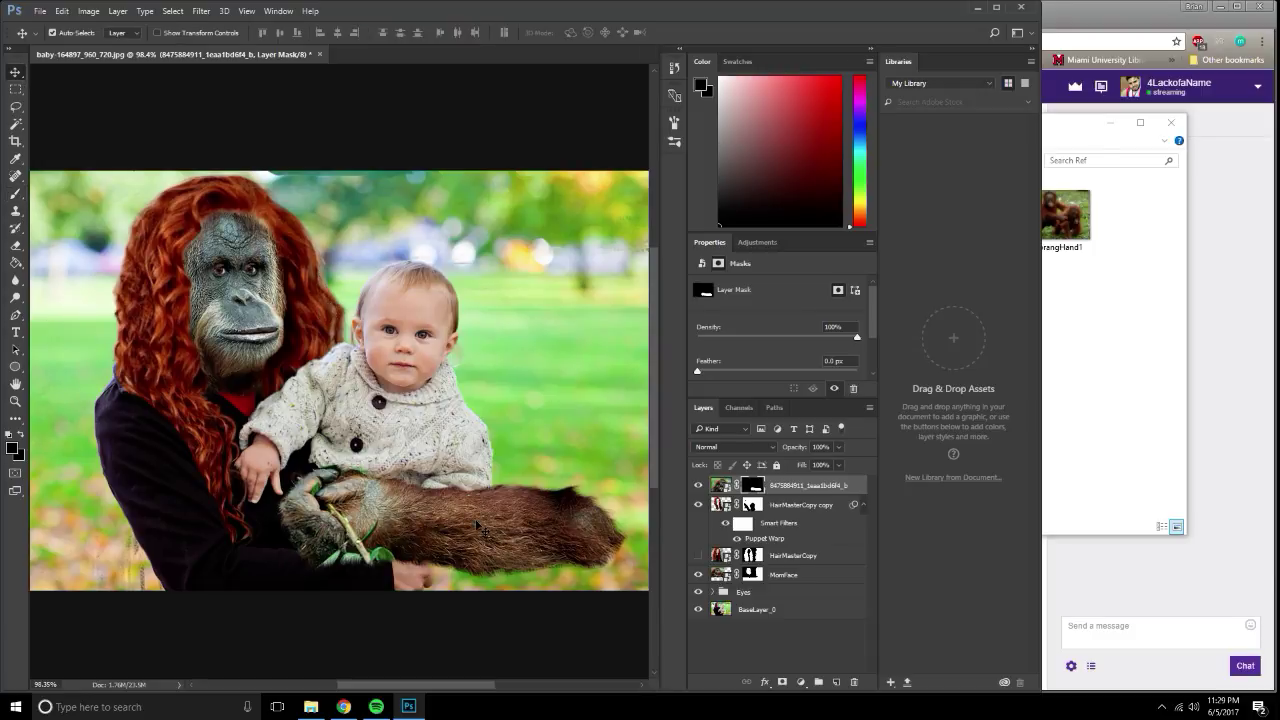
pyautogui.hotkey('ctrl', 't')
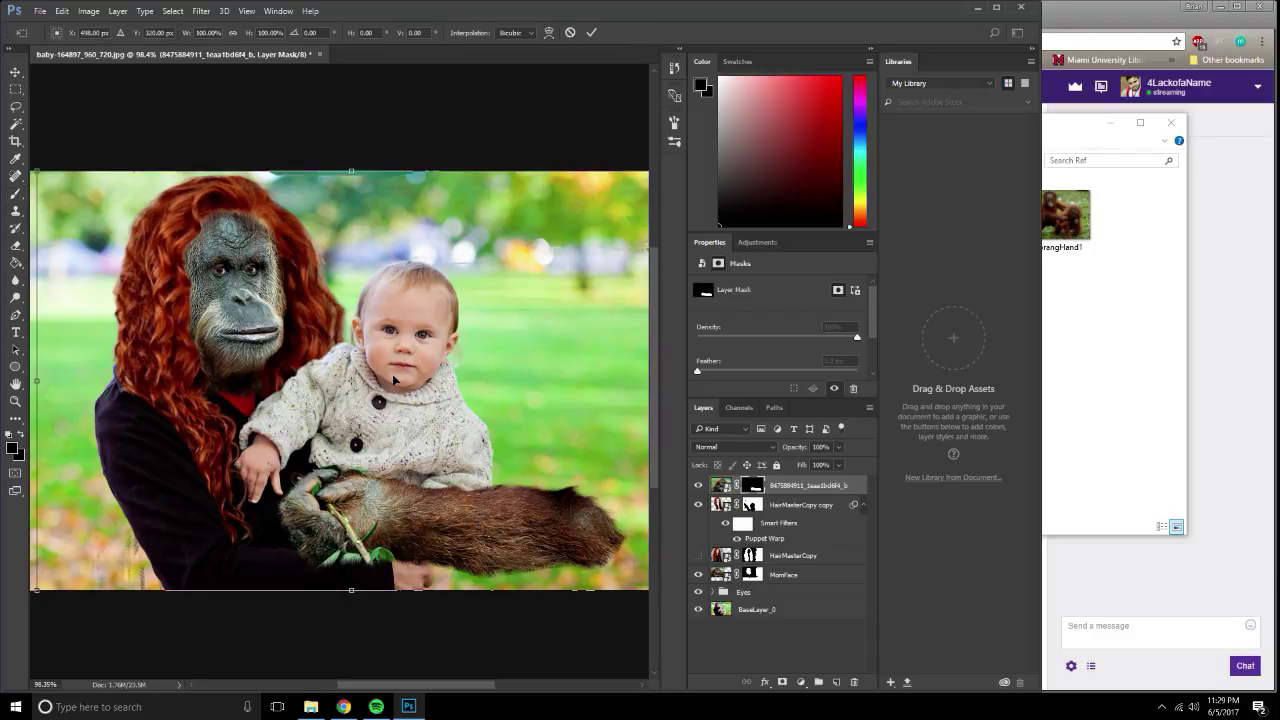
# Rotate the arm layer to about 175°, nearly upside down, and shift it down.
pyautogui.hotkey('ctrl', '-')
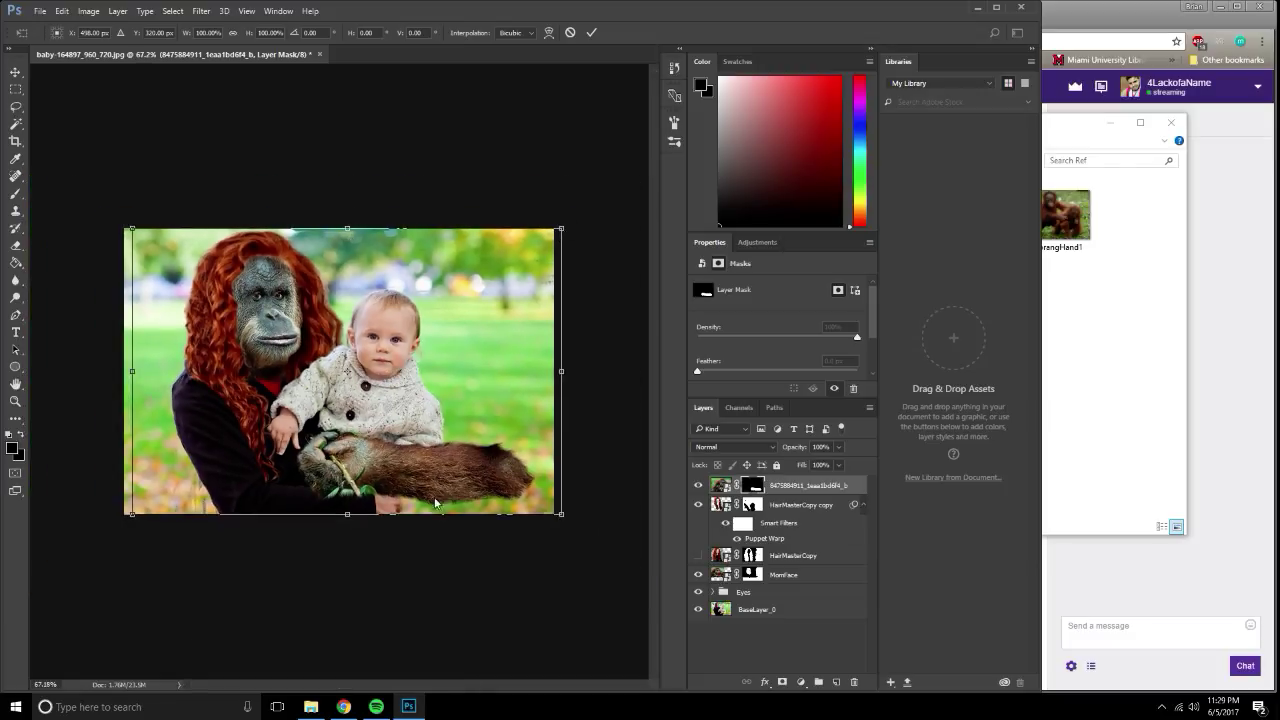
pyautogui.moveTo(418, 441); pyautogui.dragTo(439, 351)
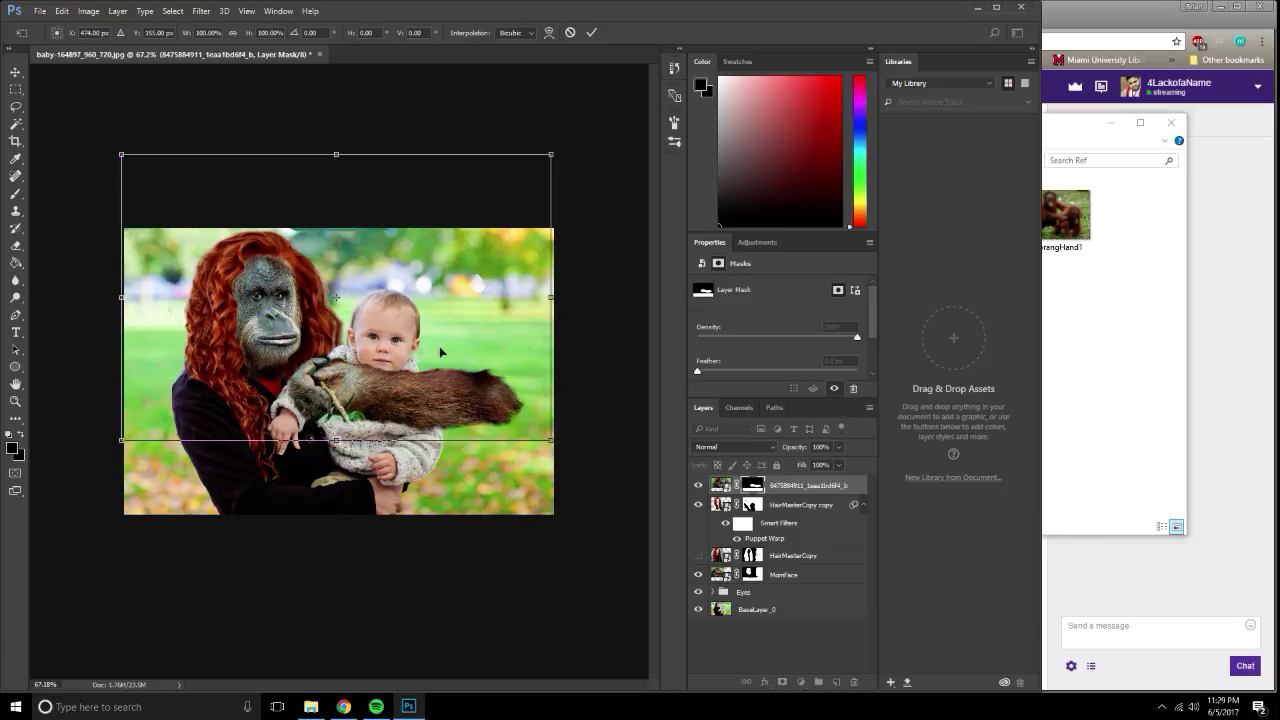
pyautogui.moveTo(564, 147)
pyautogui.mouseDown()
pyautogui.moveTo(378, 580)
pyautogui.moveTo(165, 436)
pyautogui.mouseUp()
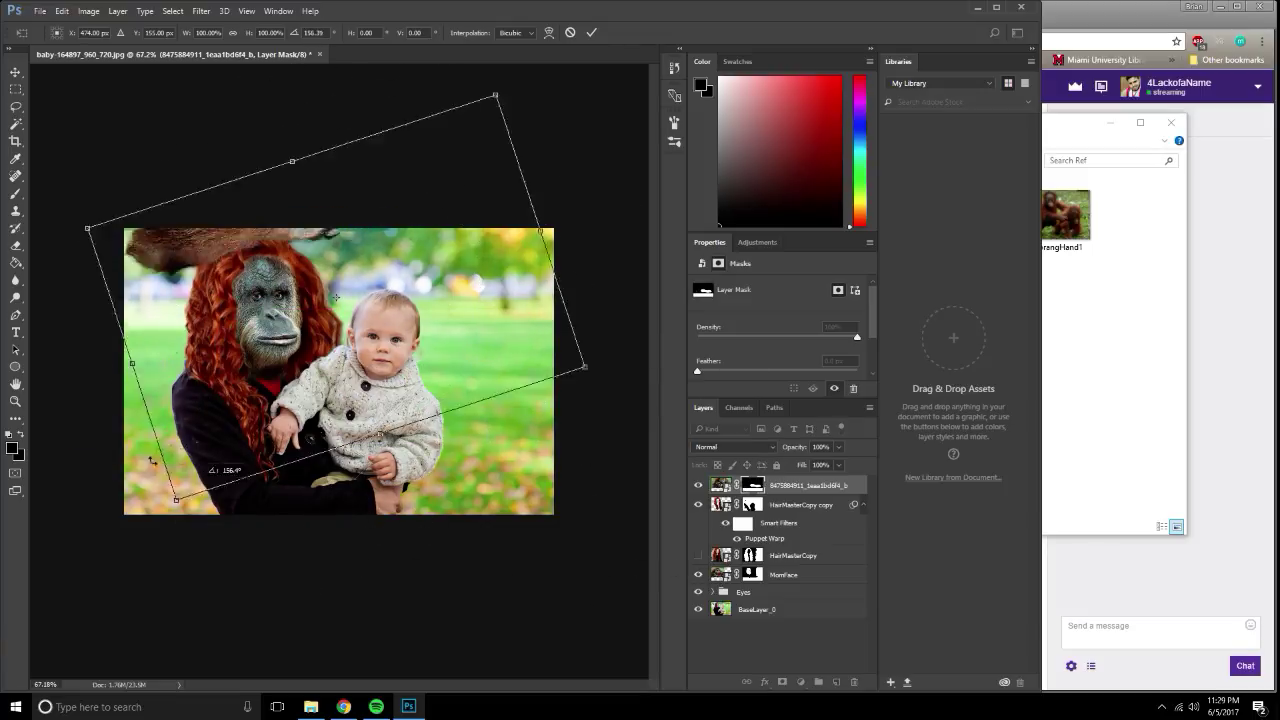
pyautogui.moveTo(165, 436); pyautogui.dragTo(286, 430)
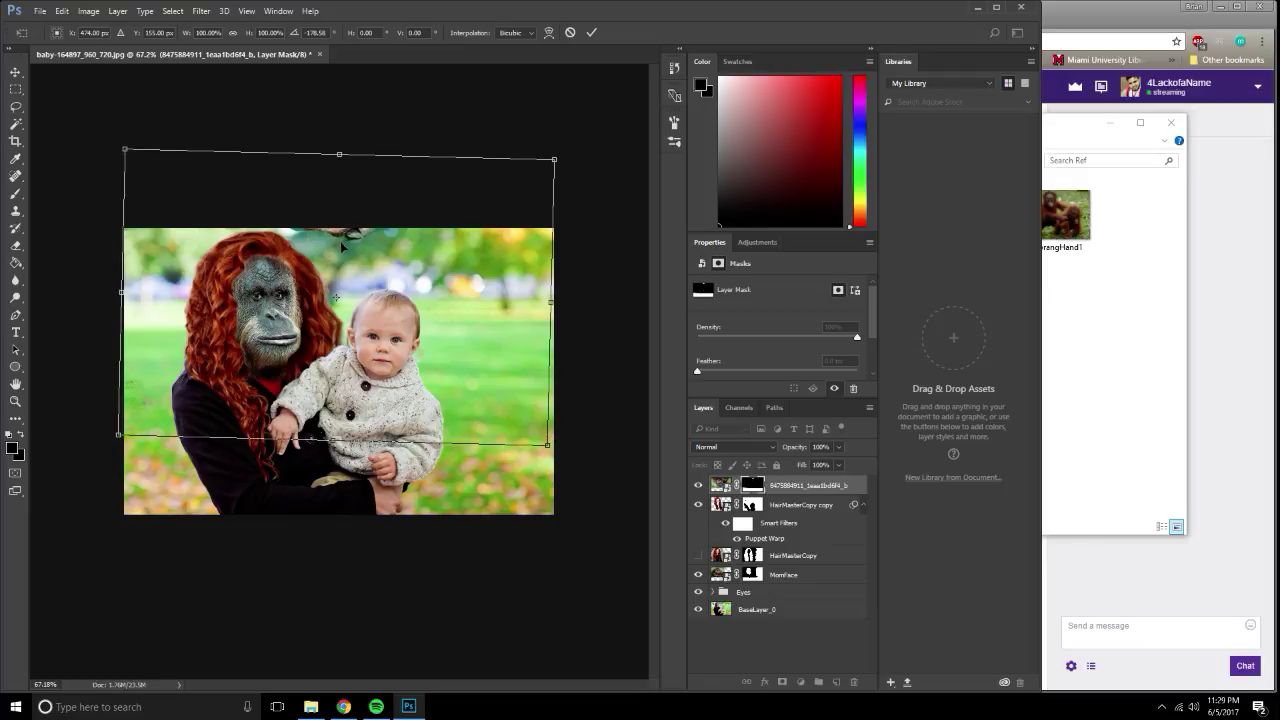
pyautogui.moveTo(118, 434); pyautogui.dragTo(117, 433)
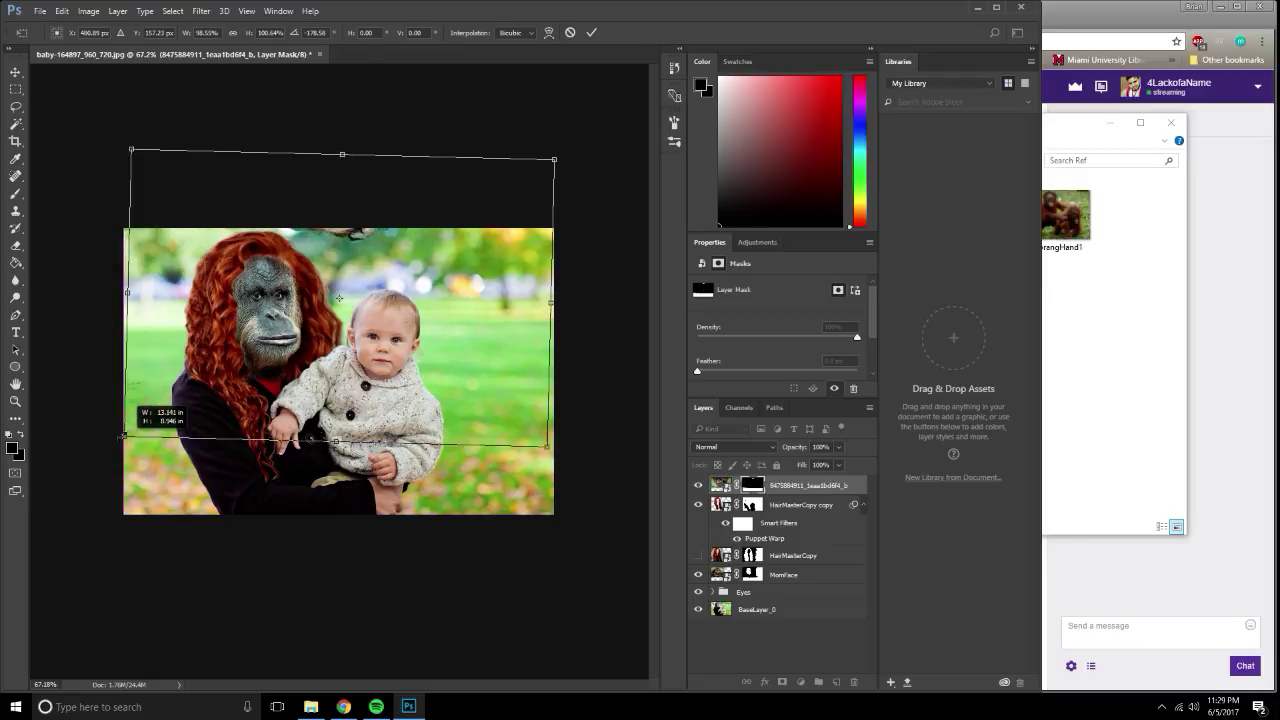
pyautogui.moveTo(348, 235)
pyautogui.mouseDown()
pyautogui.moveTo(404, 541)
pyautogui.moveTo(375, 520)
pyautogui.mouseUp()
pyautogui.moveTo(143, 436); pyautogui.dragTo(157, 434)
pyautogui.moveTo(296, 502); pyautogui.dragTo(330, 508)
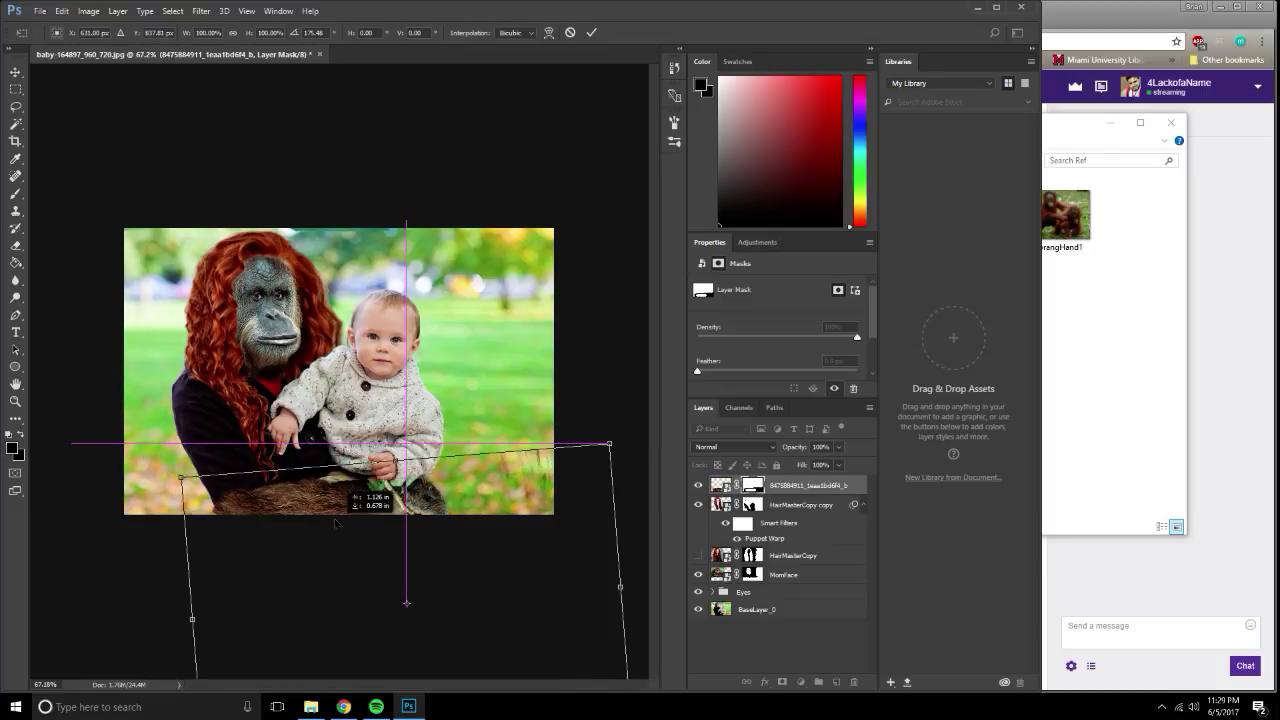
pyautogui.scroll(3, 287, 452)
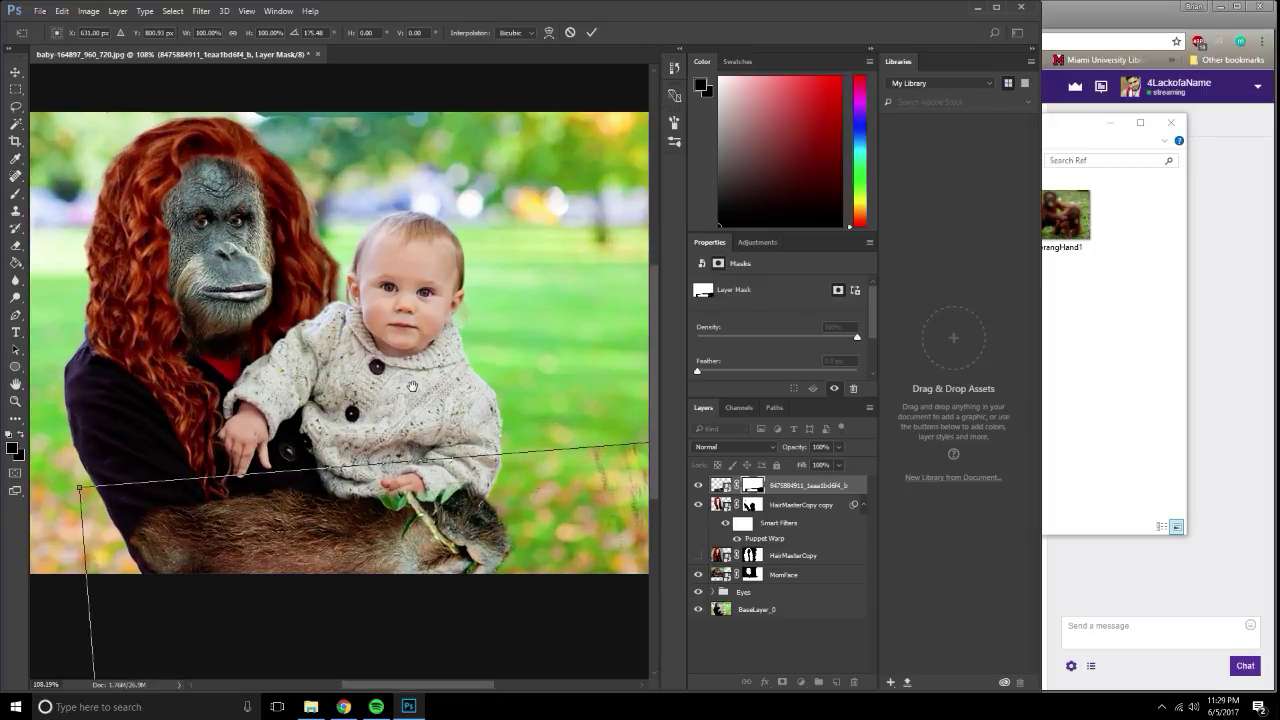
pyautogui.scroll(-3, 412, 386)
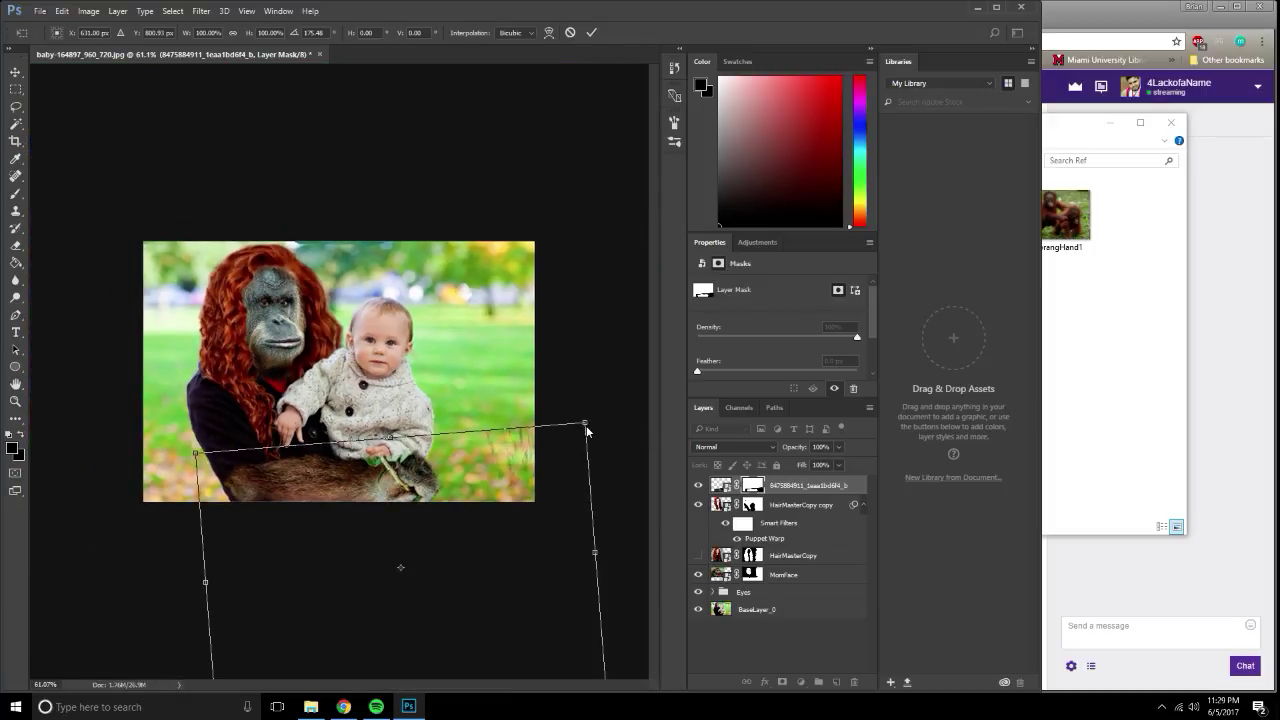
# Scale the arm to about 80.6%, move it up over the mother's face, and commit.
pyautogui.moveTo(586, 421); pyautogui.dragTo(545, 432)
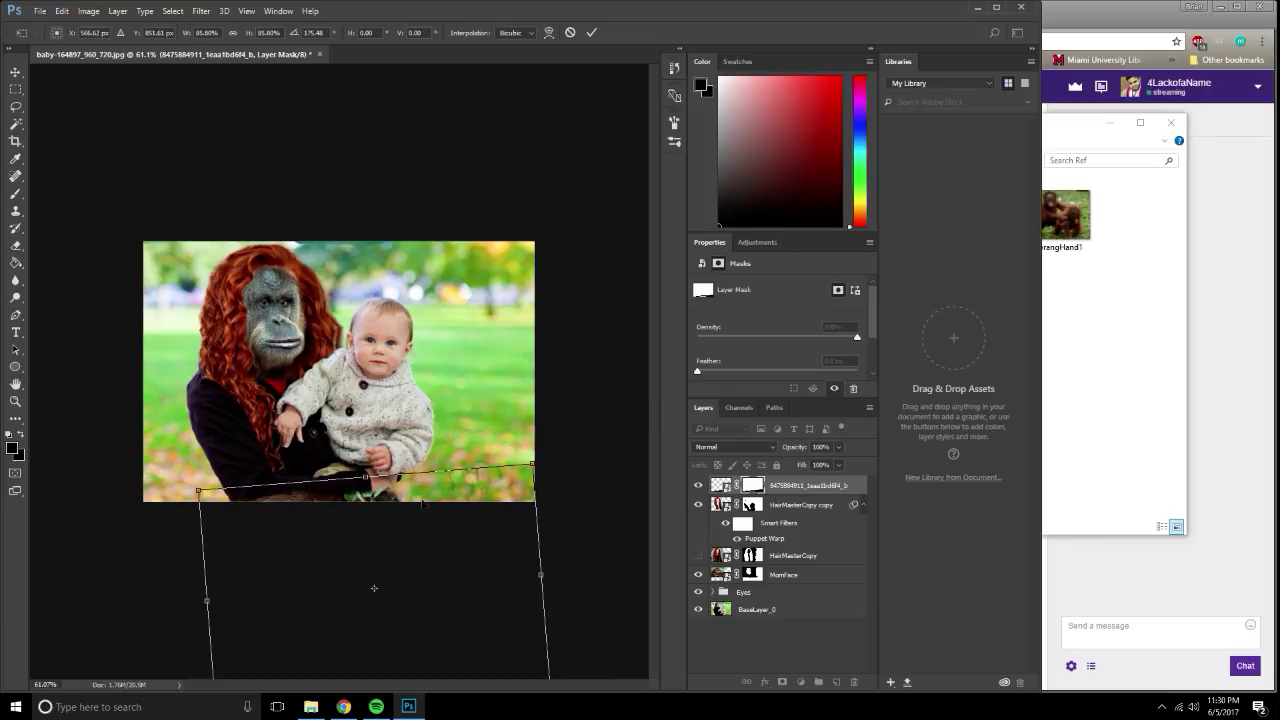
pyautogui.moveTo(432, 490); pyautogui.dragTo(476, 393)
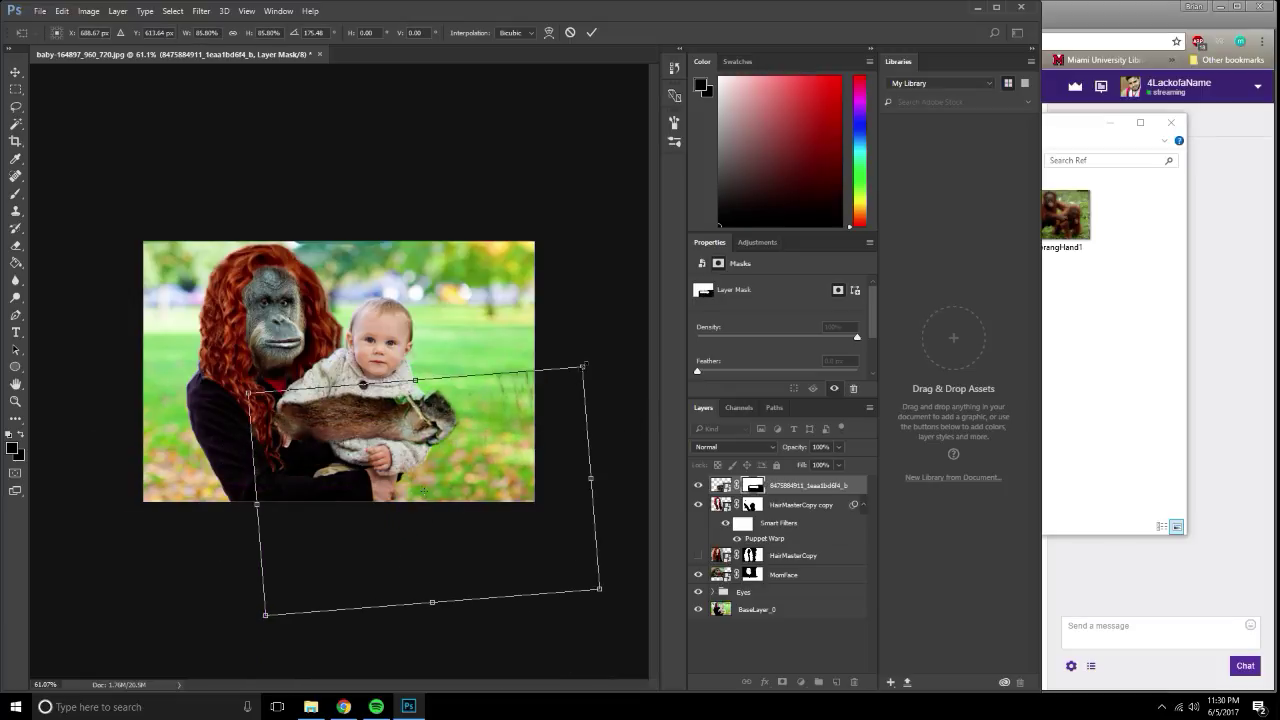
pyautogui.moveTo(583, 366); pyautogui.dragTo(563, 390)
pyautogui.moveTo(362, 436); pyautogui.dragTo(347, 440)
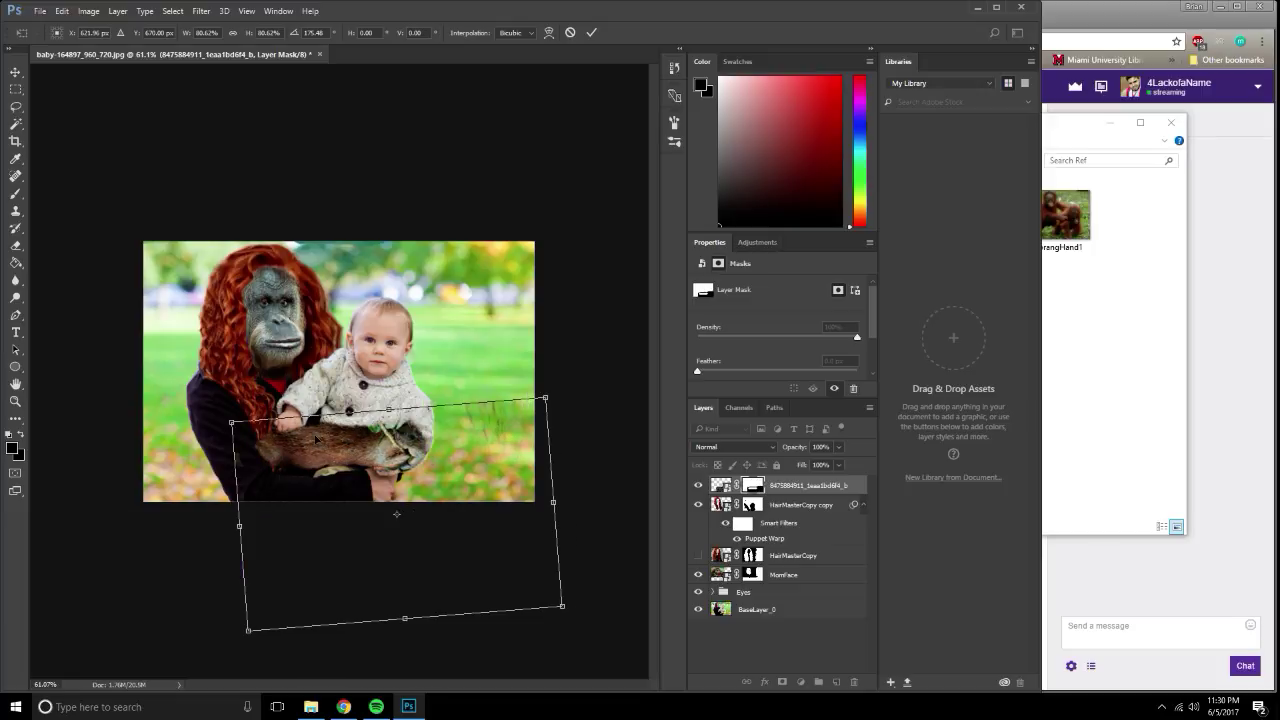
pyautogui.moveTo(396, 514); pyautogui.dragTo(302, 335)
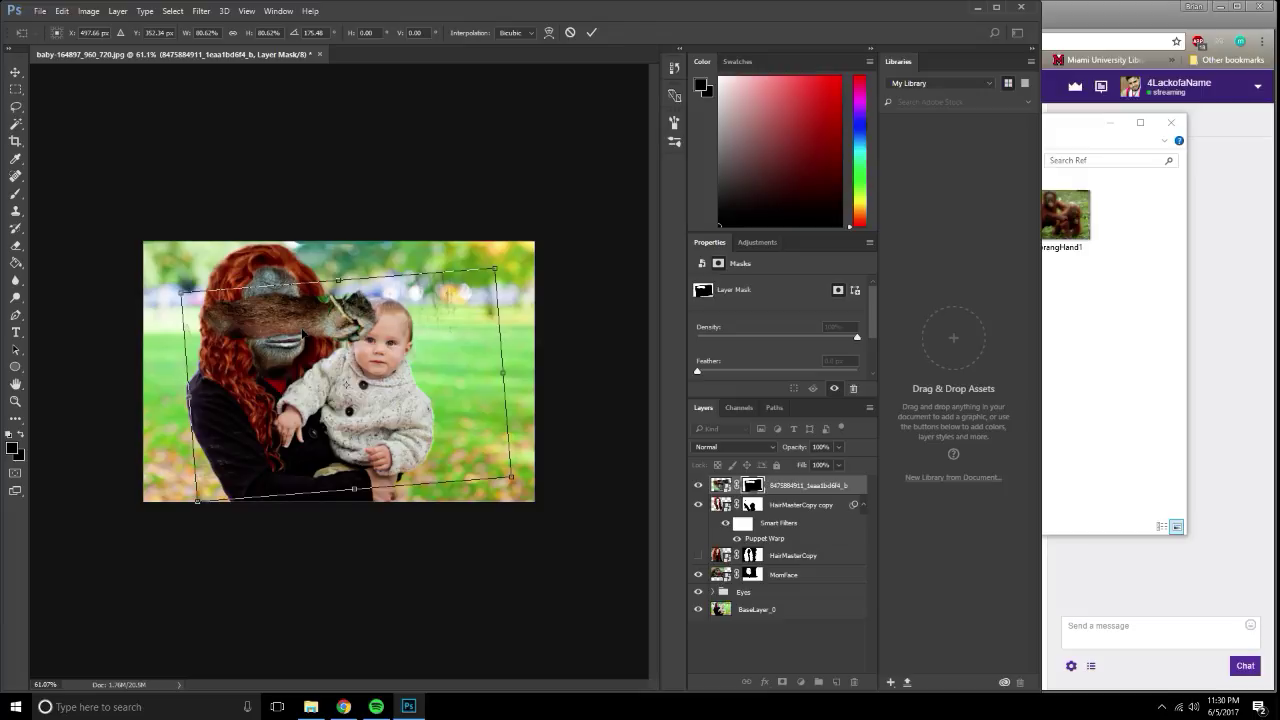
pyautogui.press('Return')
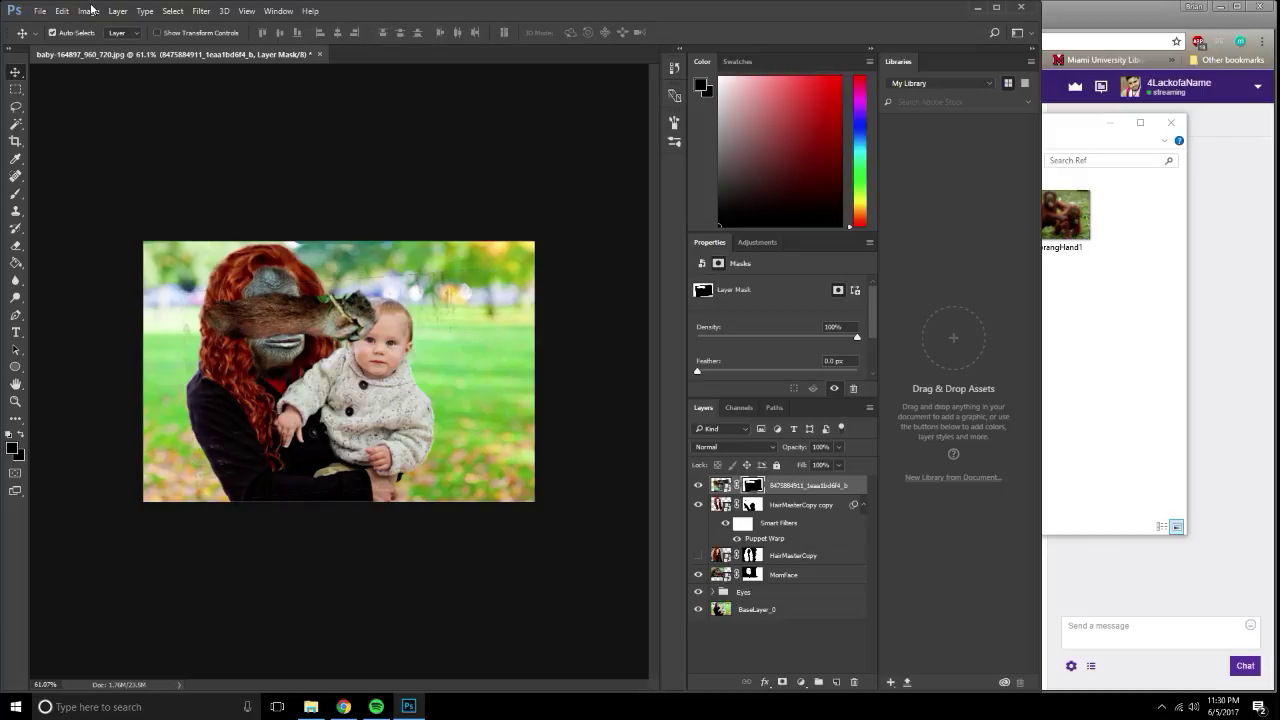
# Flip the orangHand1 arm vertically and slide it to the image bottom beside the baby's hand.
pyautogui.click(62, 12)
pyautogui.moveTo(82, 296)
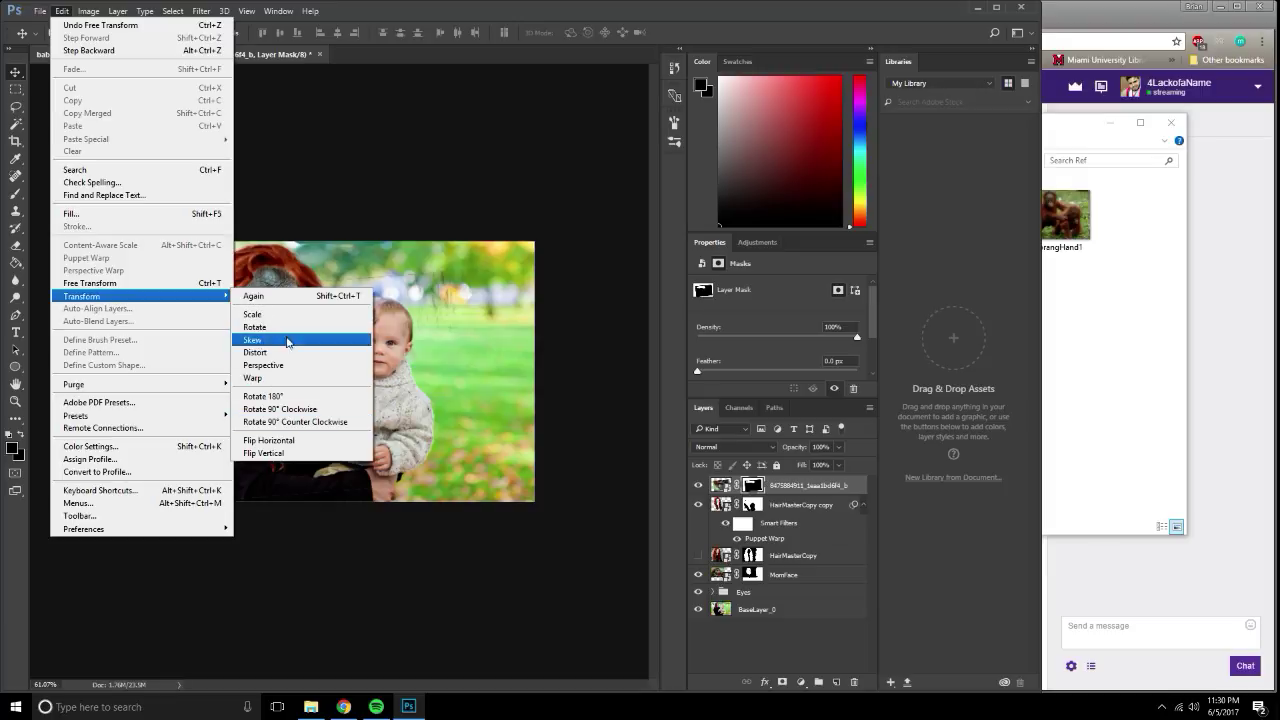
pyautogui.click(287, 454)
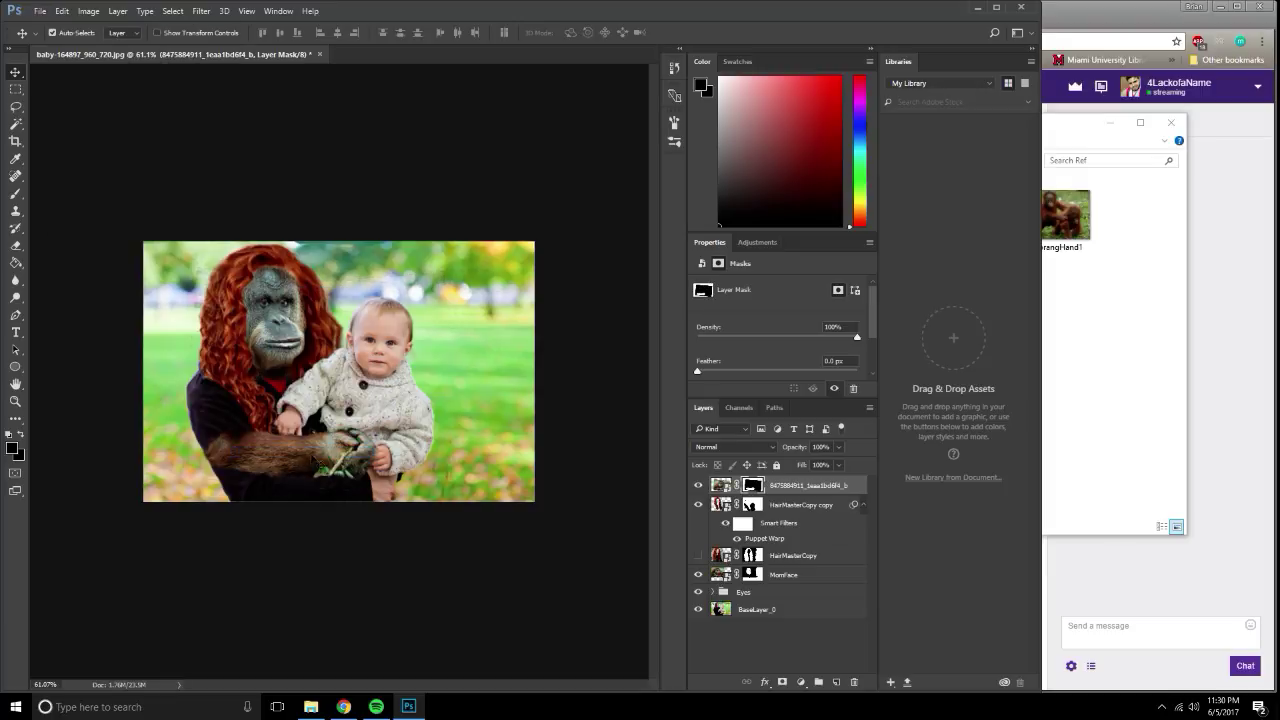
pyautogui.moveTo(298, 460); pyautogui.dragTo(358, 500)
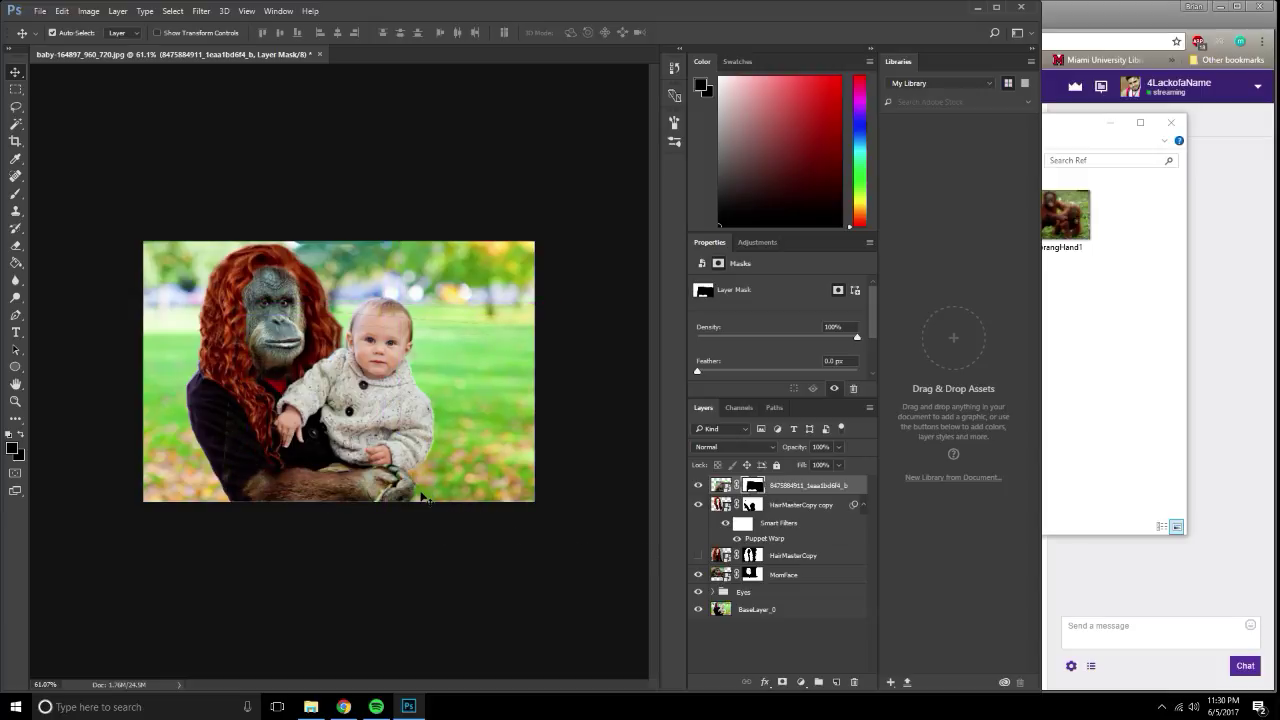
pyautogui.scroll(2, 422, 497)
pyautogui.scroll(2, 422, 497)
pyautogui.scroll(2, 422, 497)
pyautogui.scroll(2, 600, 495)
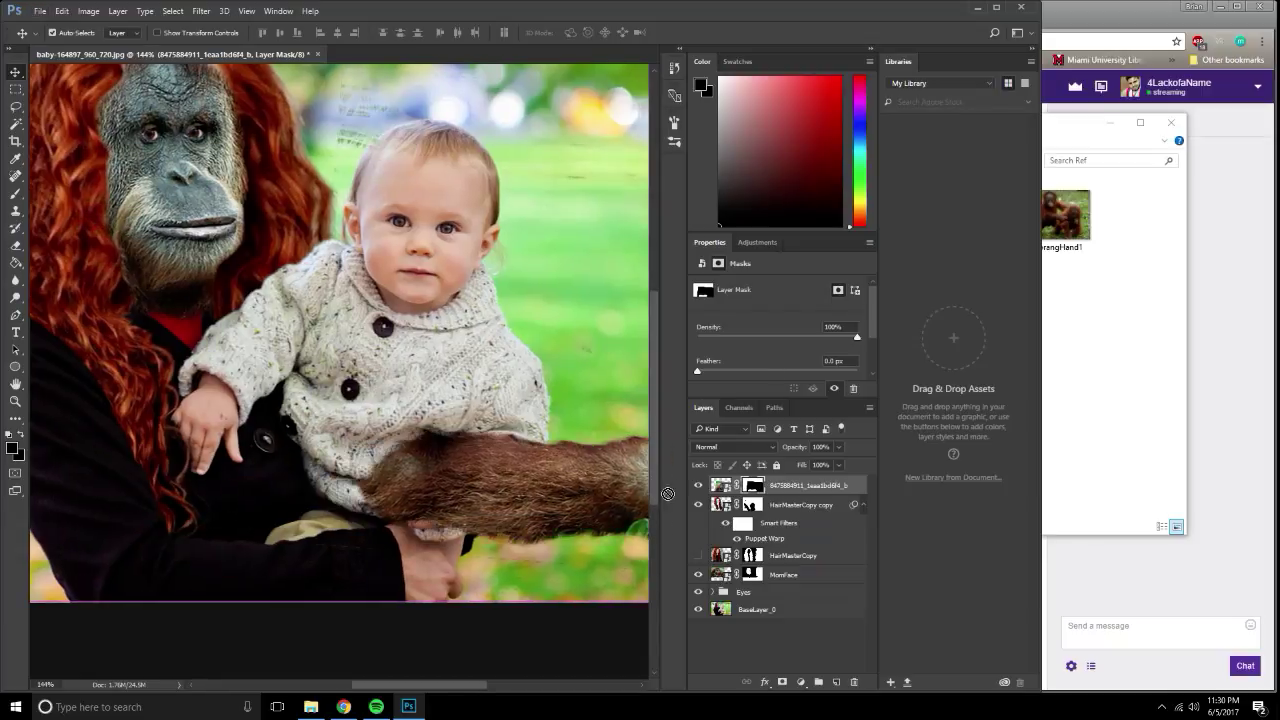
pyautogui.moveTo(394, 598)
pyautogui.mouseDown()
pyautogui.moveTo(353, 572)
pyautogui.moveTo(374, 574)
pyautogui.mouseUp()
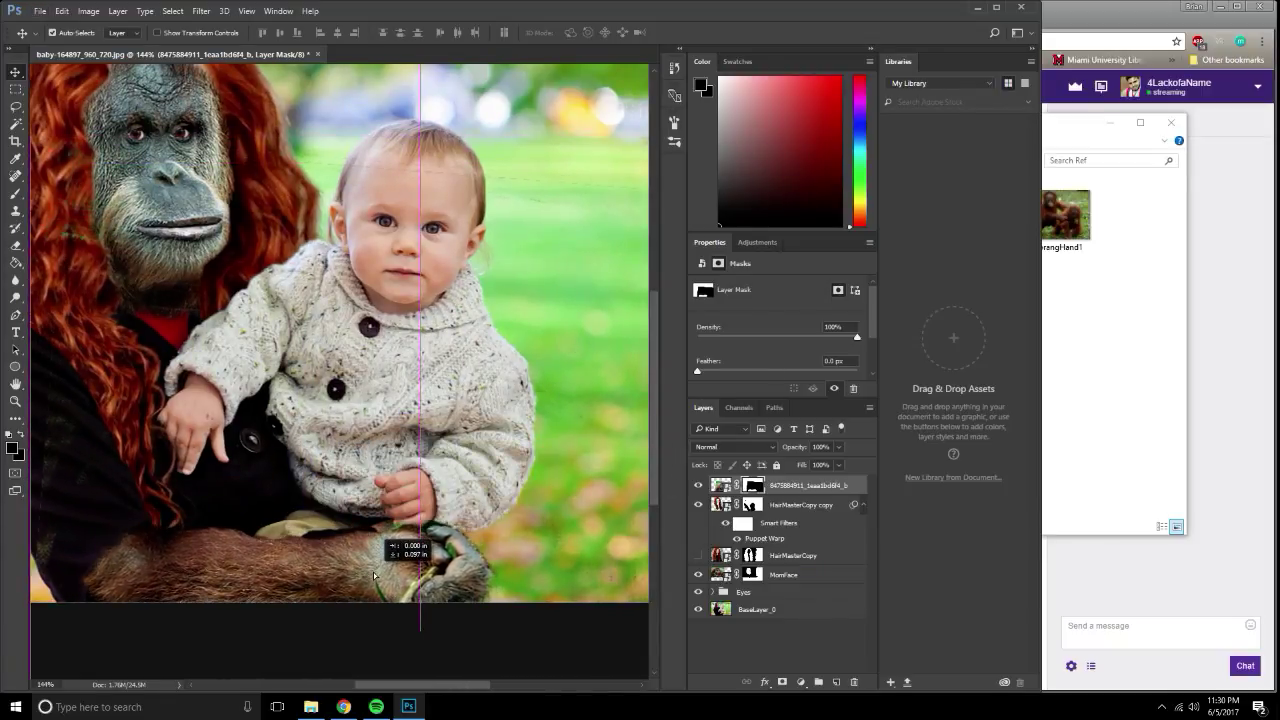
pyautogui.scroll(3, 374, 575)
pyautogui.moveTo(374, 575); pyautogui.dragTo(434, 588)
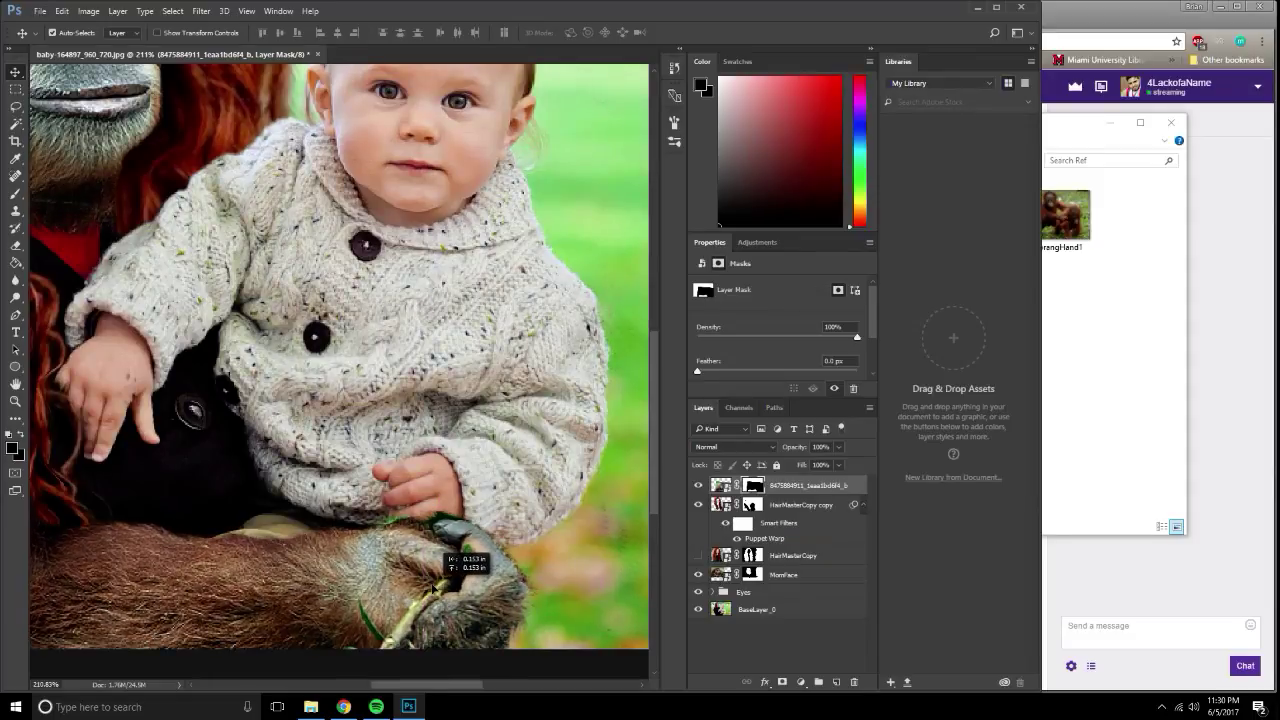
pyautogui.scroll(-3, 434, 588)
pyautogui.scroll(-2, 408, 517)
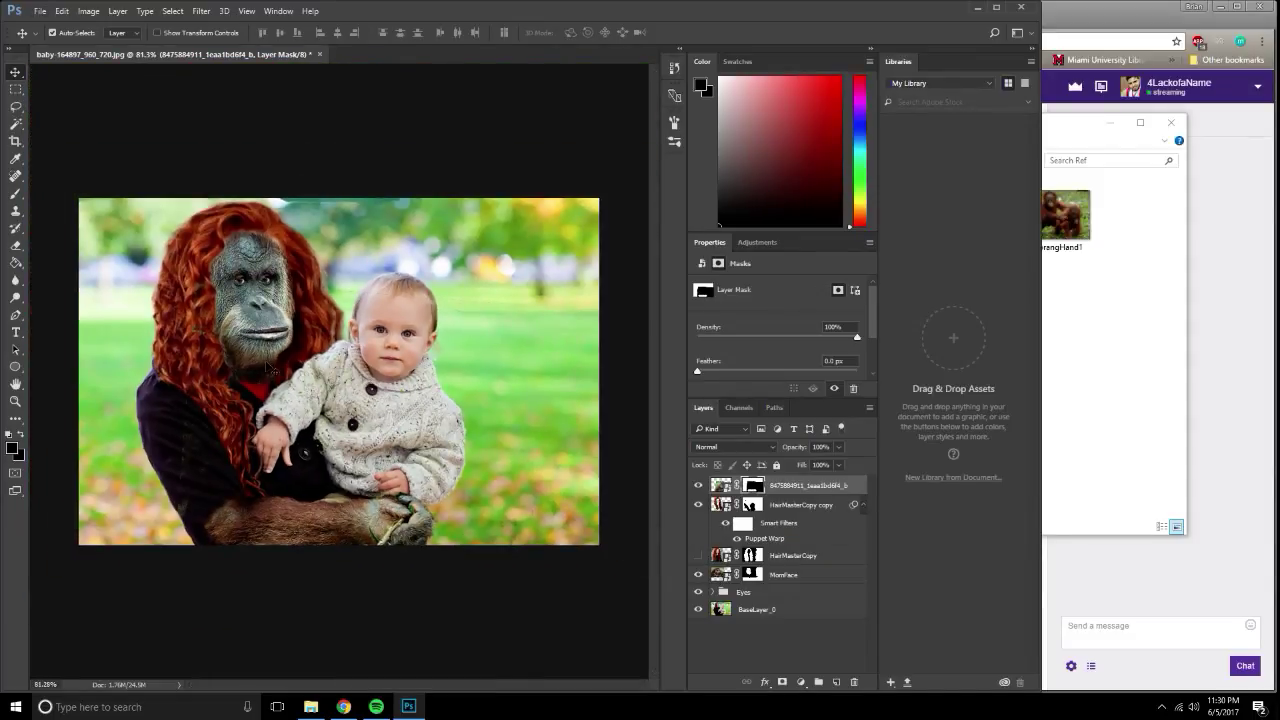
# Scale the arm to about 73.15% and shift it left and down.
pyautogui.hotkey('ctrl', 't')
pyautogui.moveTo(175, 279); pyautogui.dragTo(292, 363)
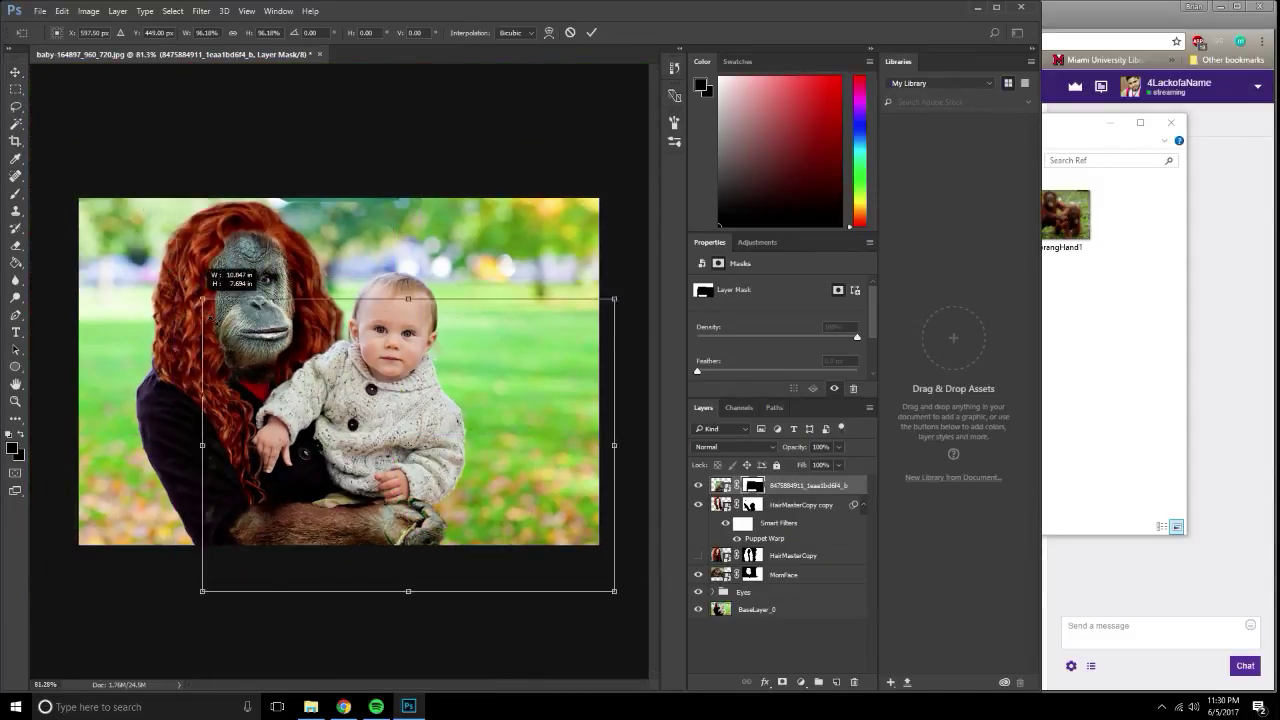
pyautogui.moveTo(453, 479); pyautogui.dragTo(400, 461)
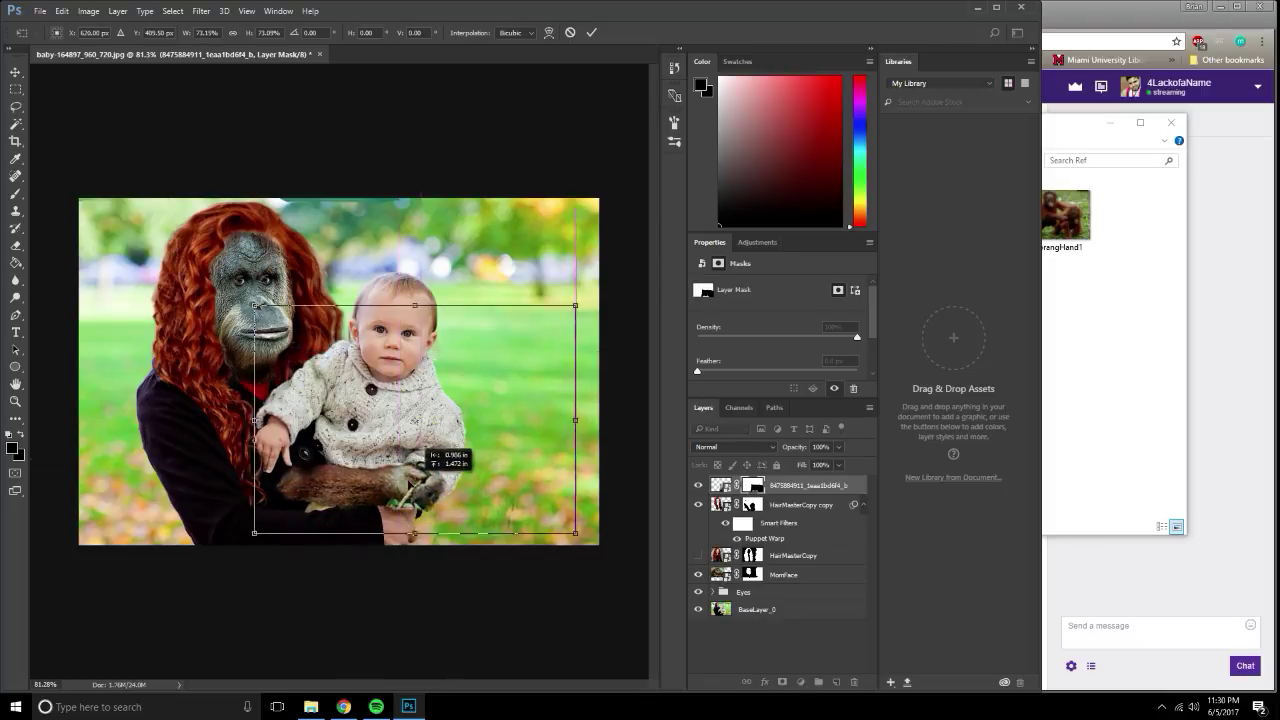
pyautogui.moveTo(400, 512); pyautogui.dragTo(404, 518)
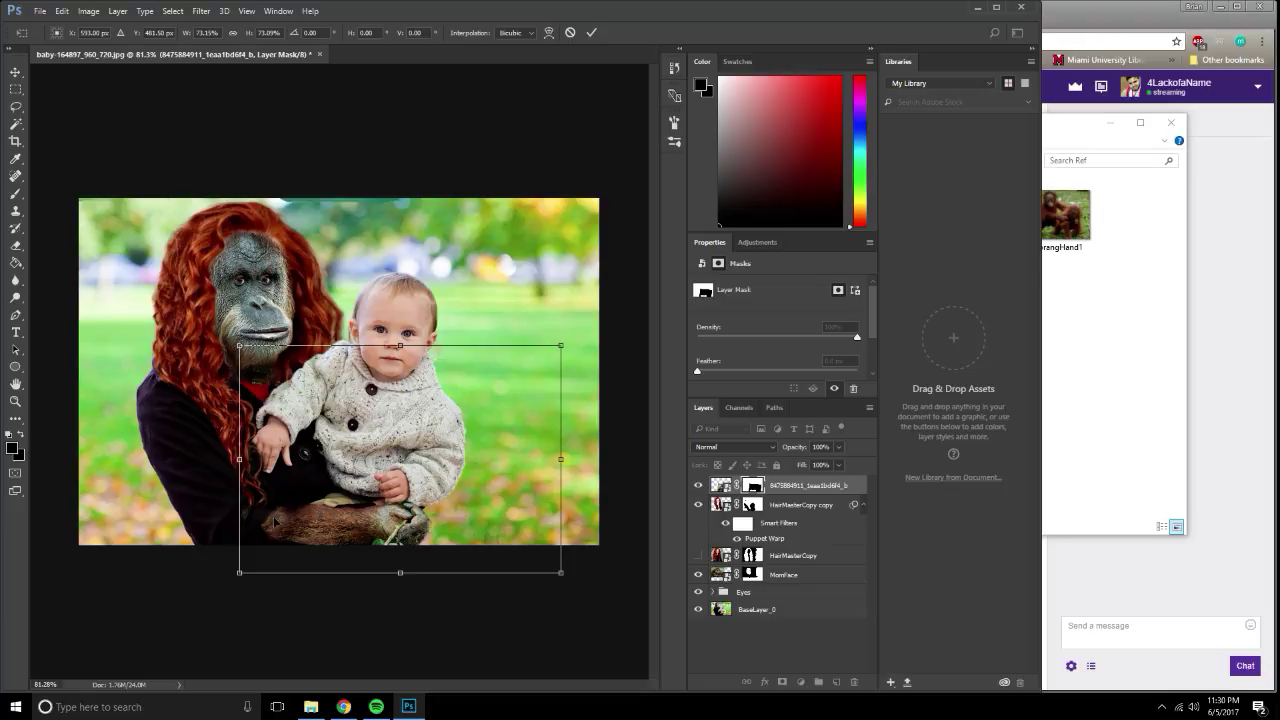
pyautogui.moveTo(575, 470); pyautogui.dragTo(570, 425)
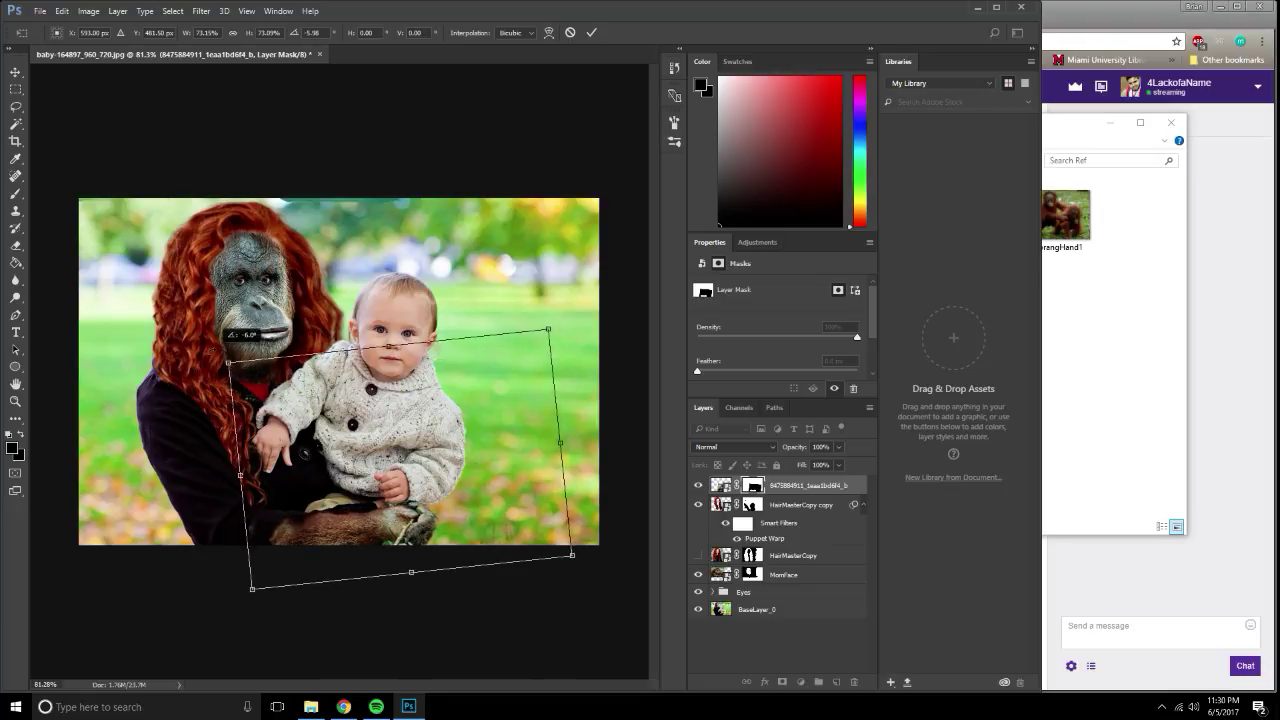
pyautogui.moveTo(404, 525)
pyautogui.mouseDown()
pyautogui.moveTo(376, 540)
pyautogui.moveTo(372, 519)
pyautogui.mouseUp()
# Rotate the arm to 127.6°, place it diagonally beside the baby, and commit.
pyautogui.moveTo(199, 354)
pyautogui.mouseDown()
pyautogui.moveTo(250, 310)
pyautogui.moveTo(205, 342)
pyautogui.mouseUp()
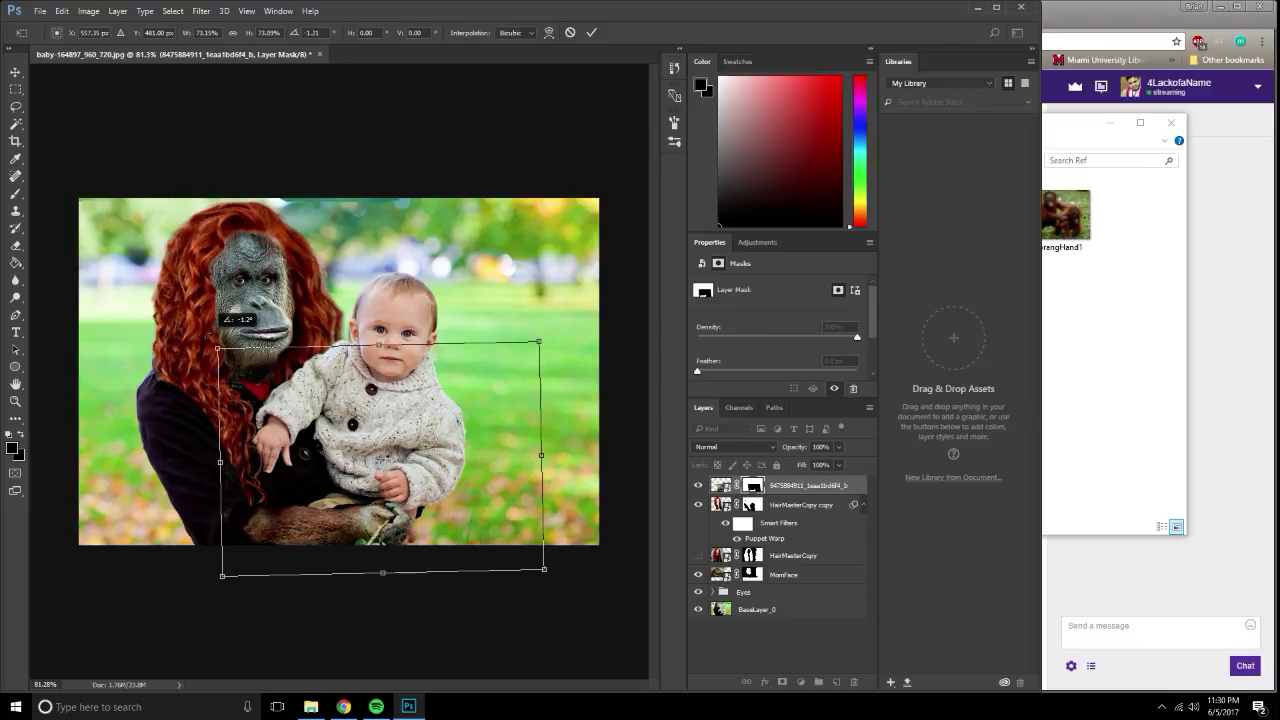
pyautogui.moveTo(420, 515); pyautogui.dragTo(351, 528)
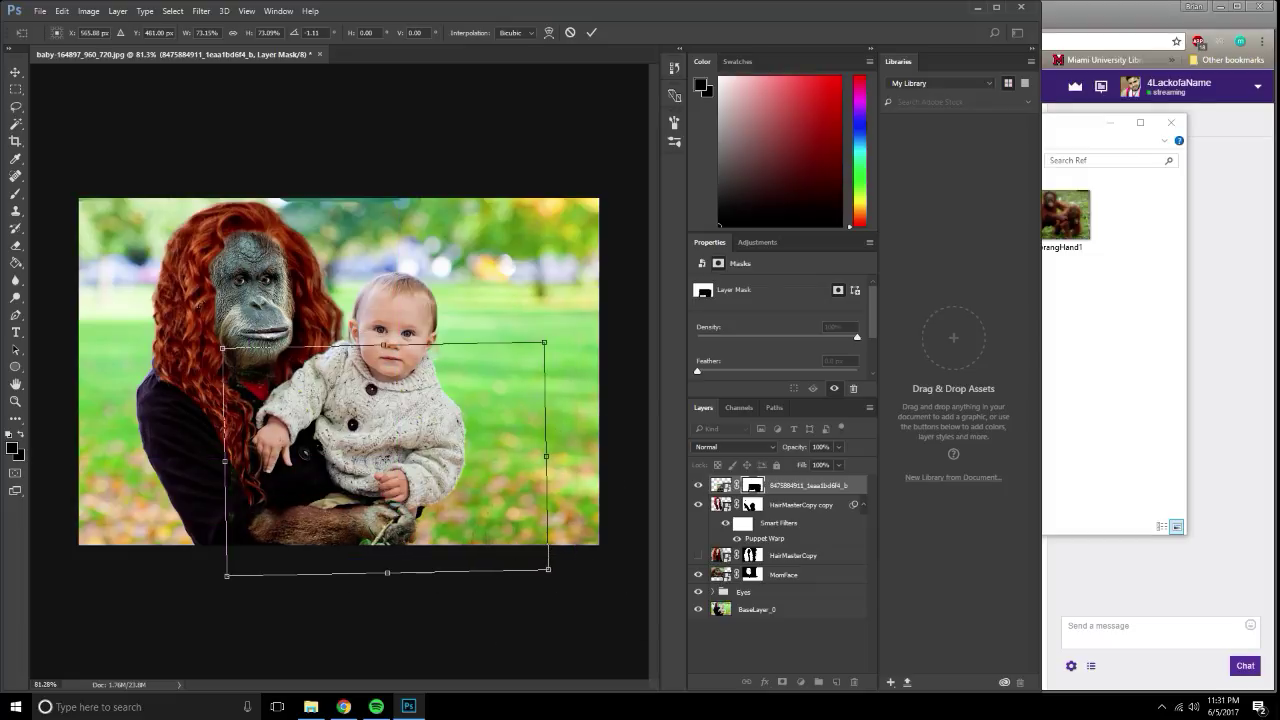
pyautogui.moveTo(205, 333); pyautogui.dragTo(481, 538)
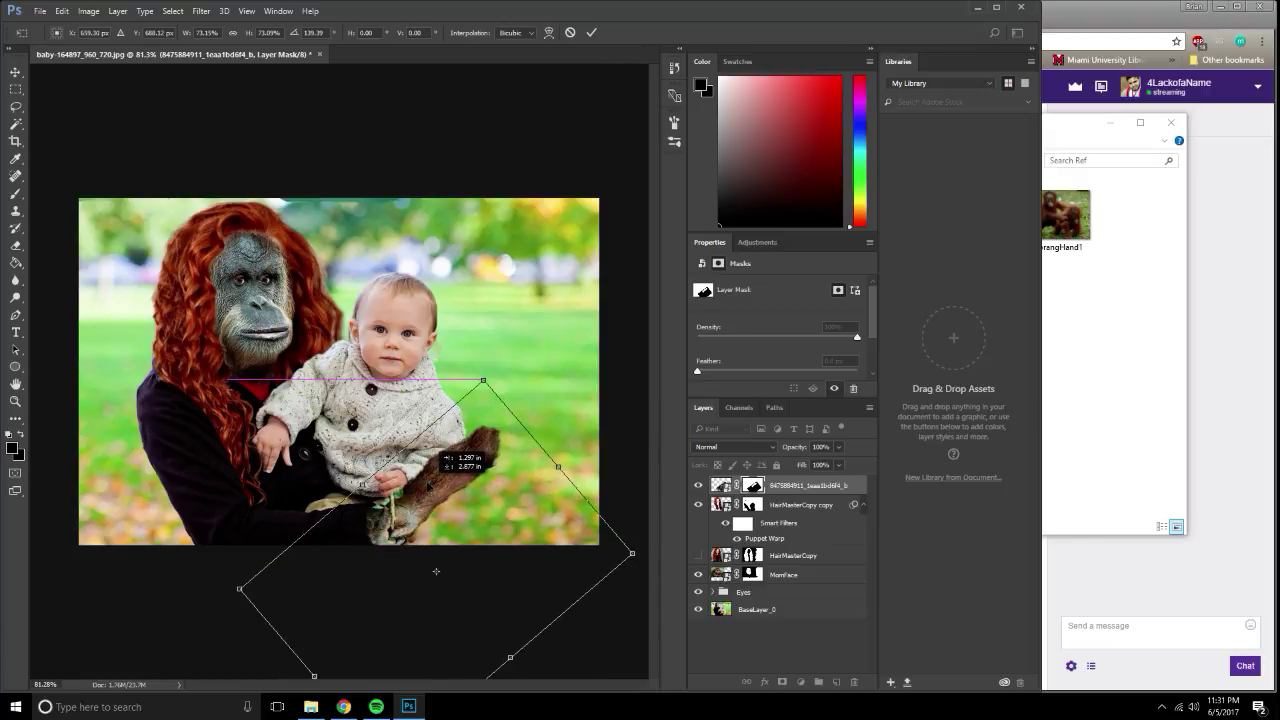
pyautogui.moveTo(481, 538); pyautogui.dragTo(407, 483)
pyautogui.moveTo(486, 371); pyautogui.dragTo(453, 460)
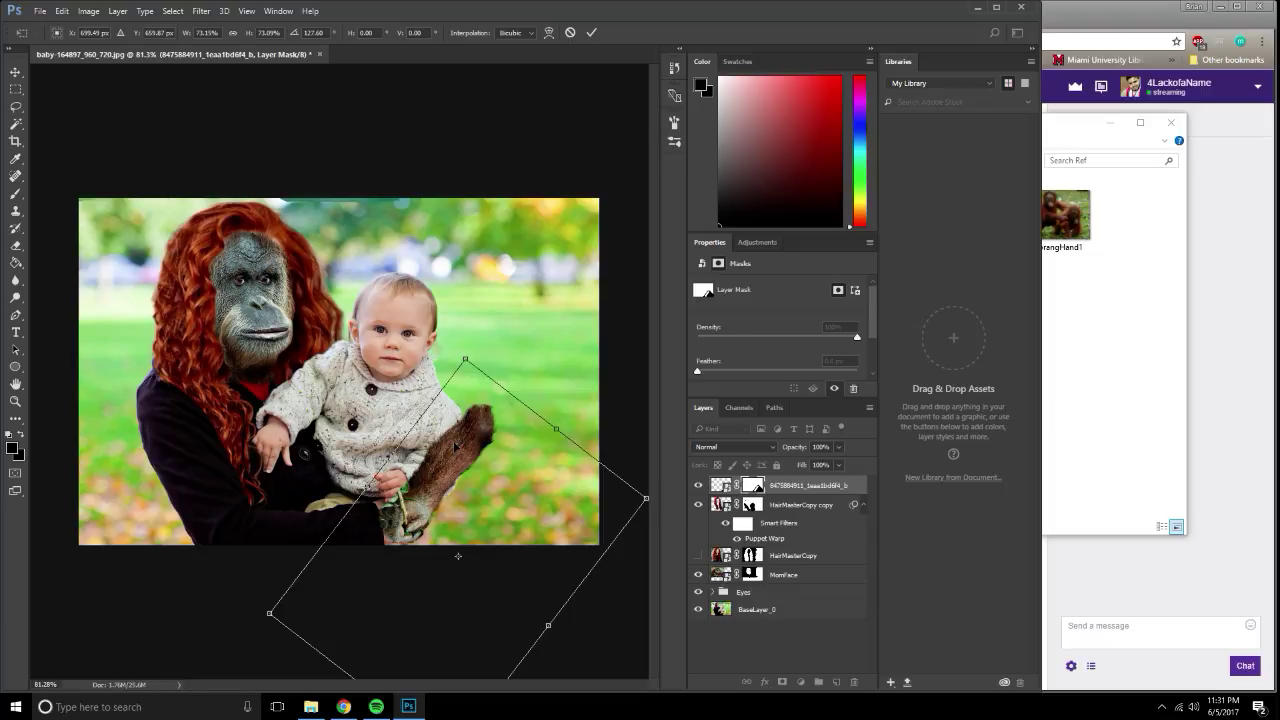
pyautogui.press('Return')
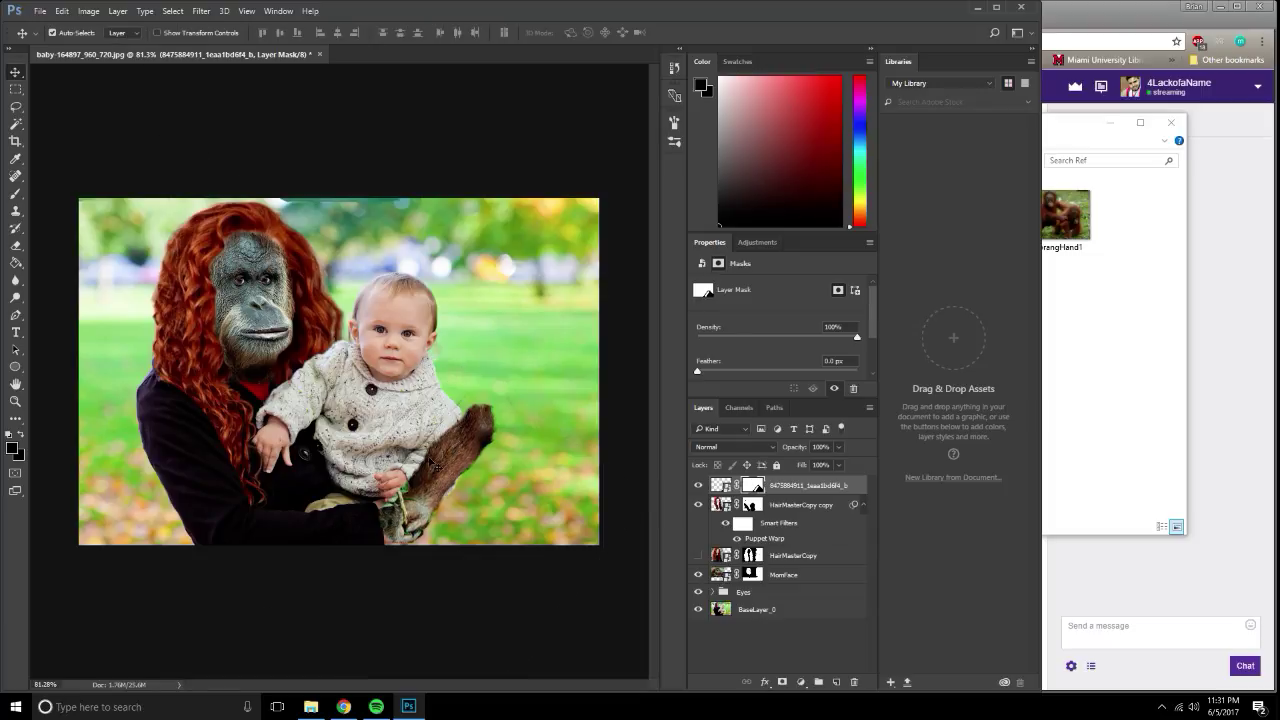
# Flip the arm horizontally and move it upward on the canvas.
pyautogui.click(66, 11)
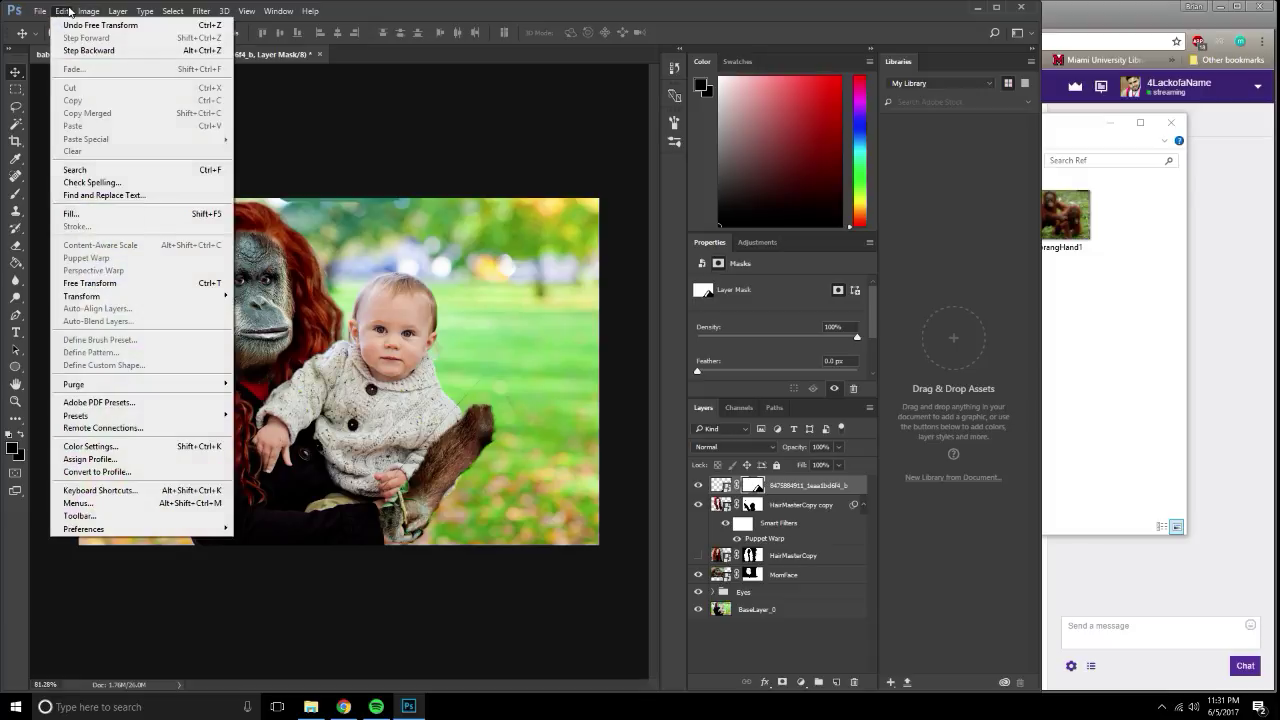
pyautogui.click(86, 10)
pyautogui.click(72, 12)
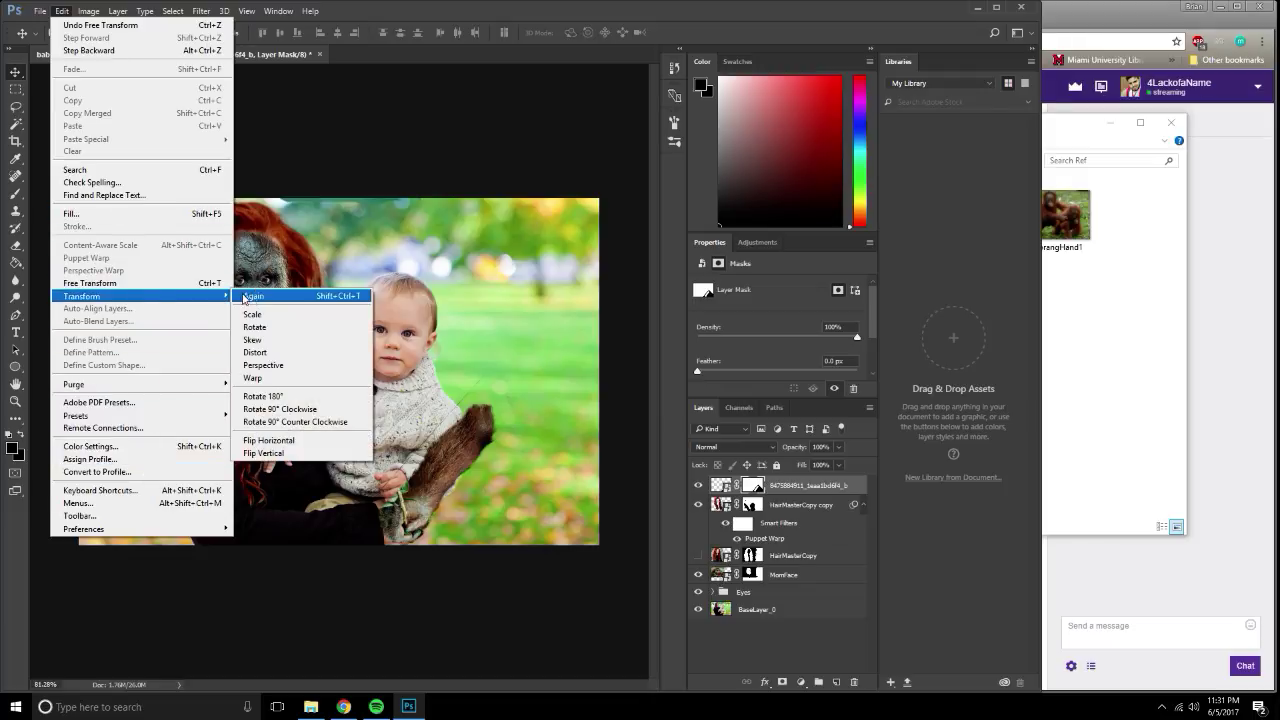
pyautogui.moveTo(82, 296)
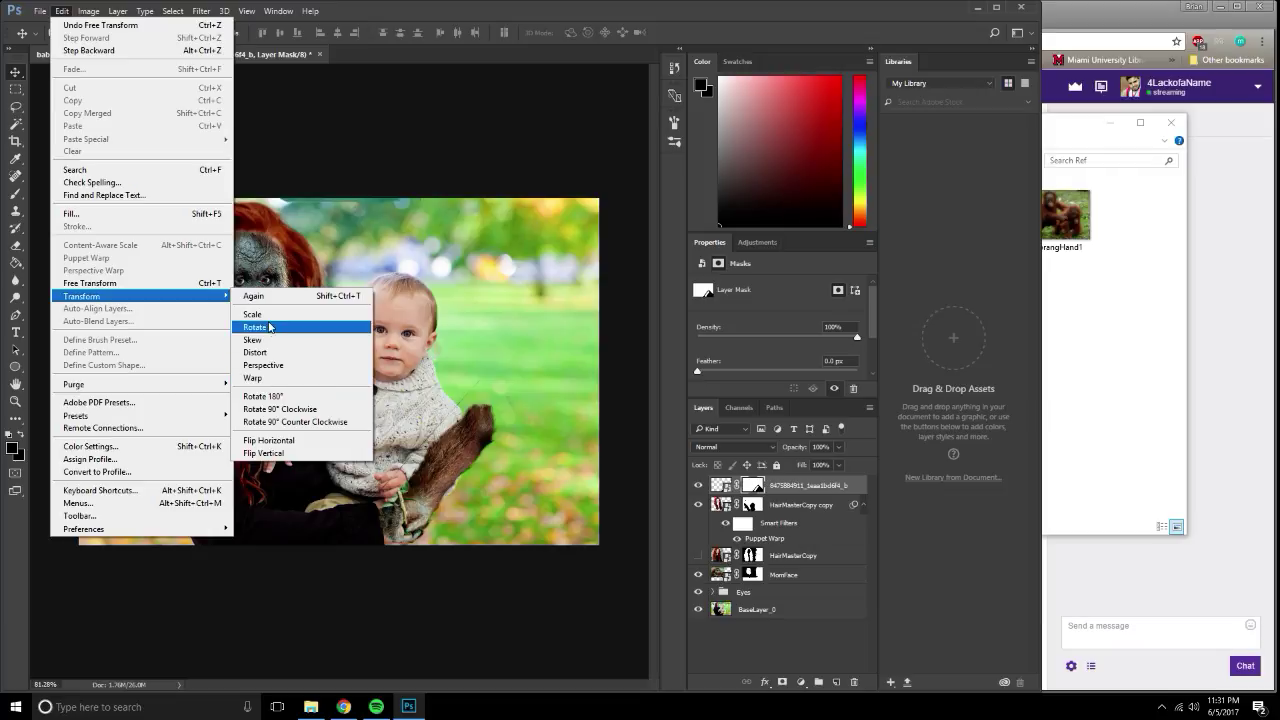
pyautogui.click(268, 440)
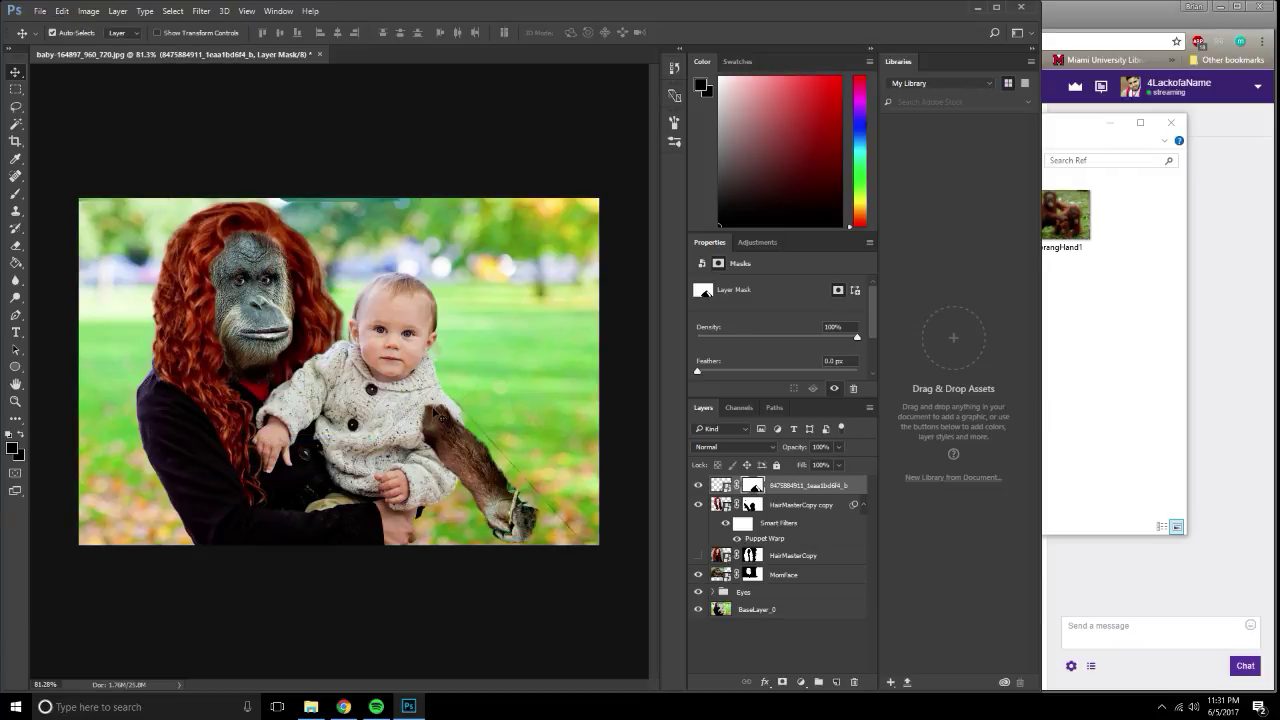
pyautogui.press('t')
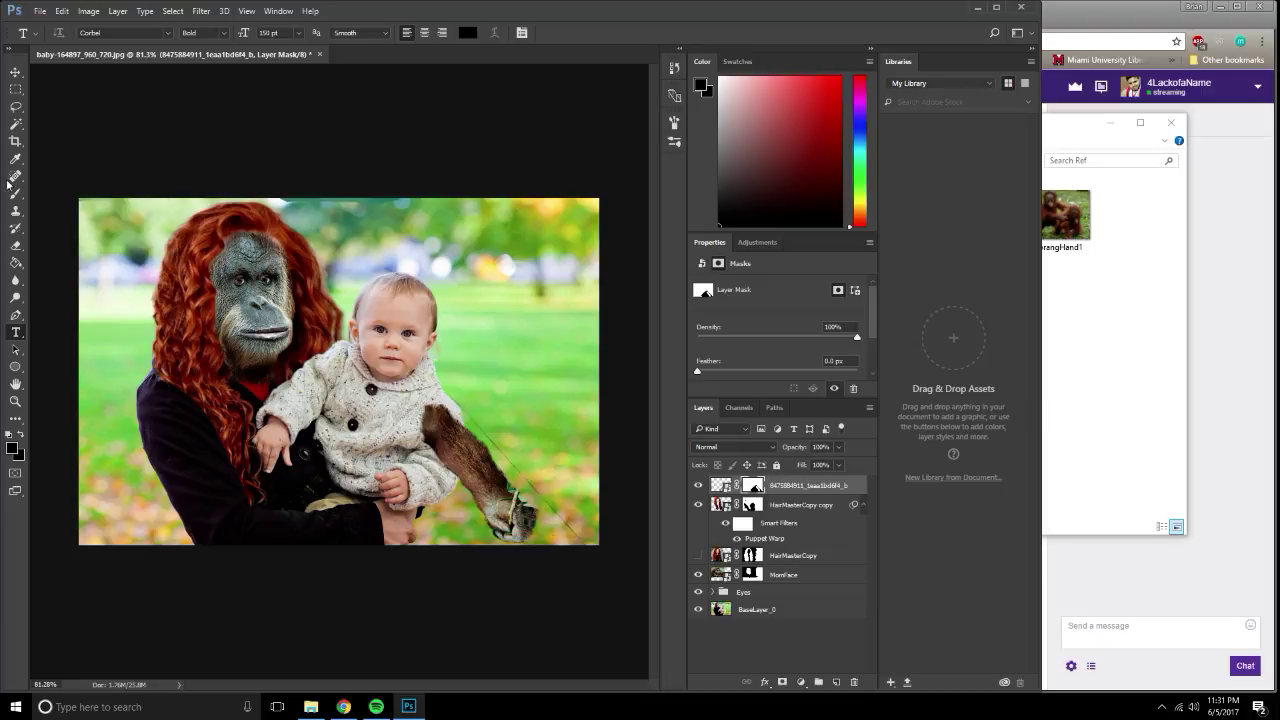
pyautogui.click(15, 72)
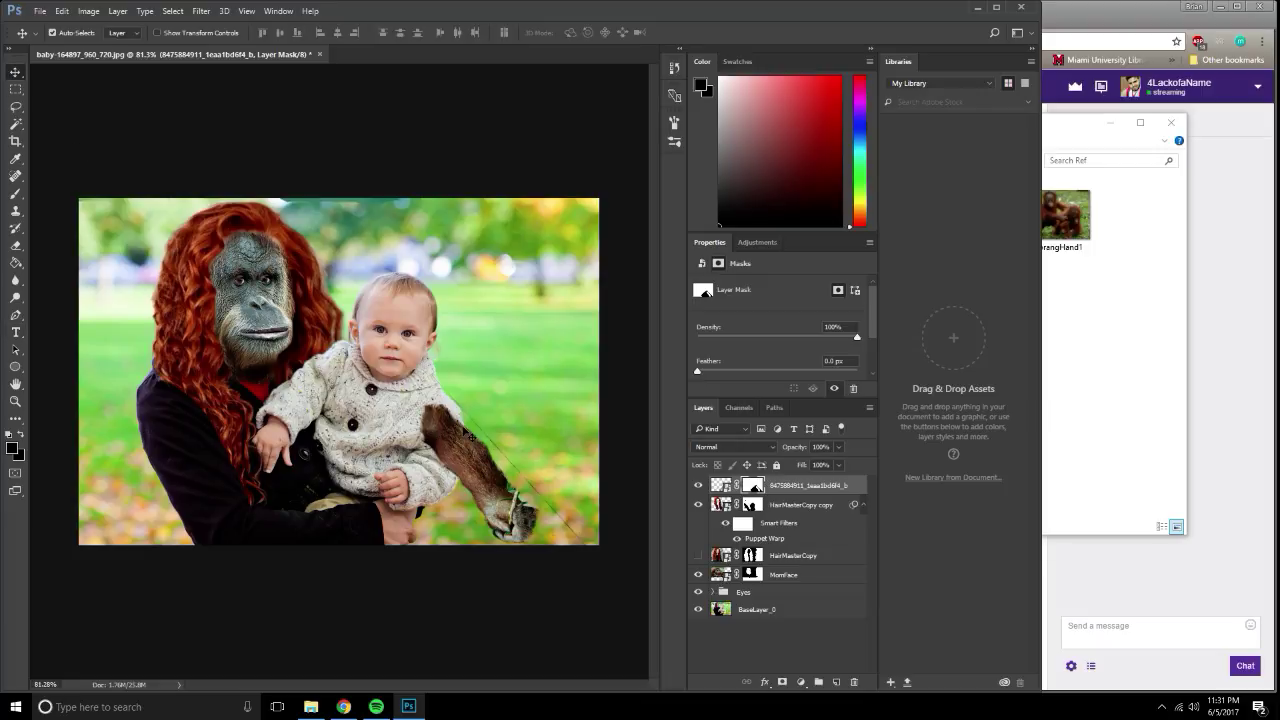
pyautogui.moveTo(468, 435); pyautogui.dragTo(370, 343)
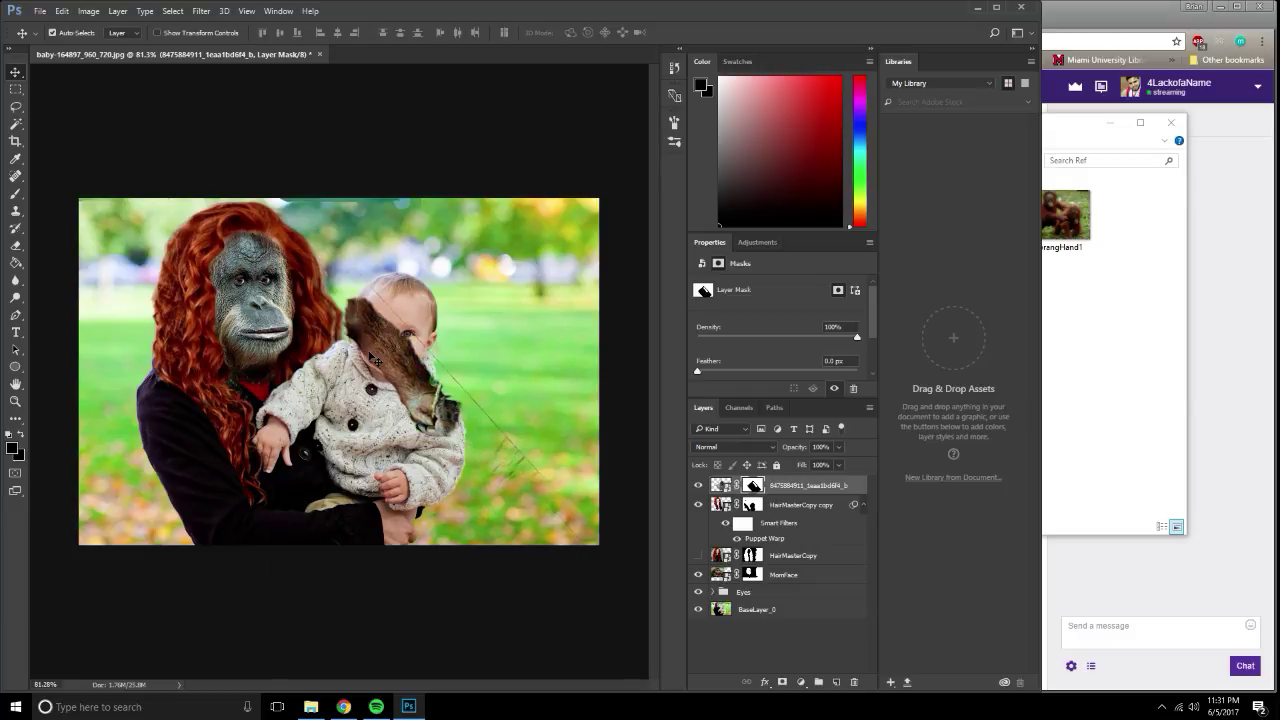
# Rotate the arm to about 66°, position it on the baby's arm, and commit.
pyautogui.hotkey('ctrl', 't')
pyautogui.moveTo(400, 370); pyautogui.dragTo(500, 410)
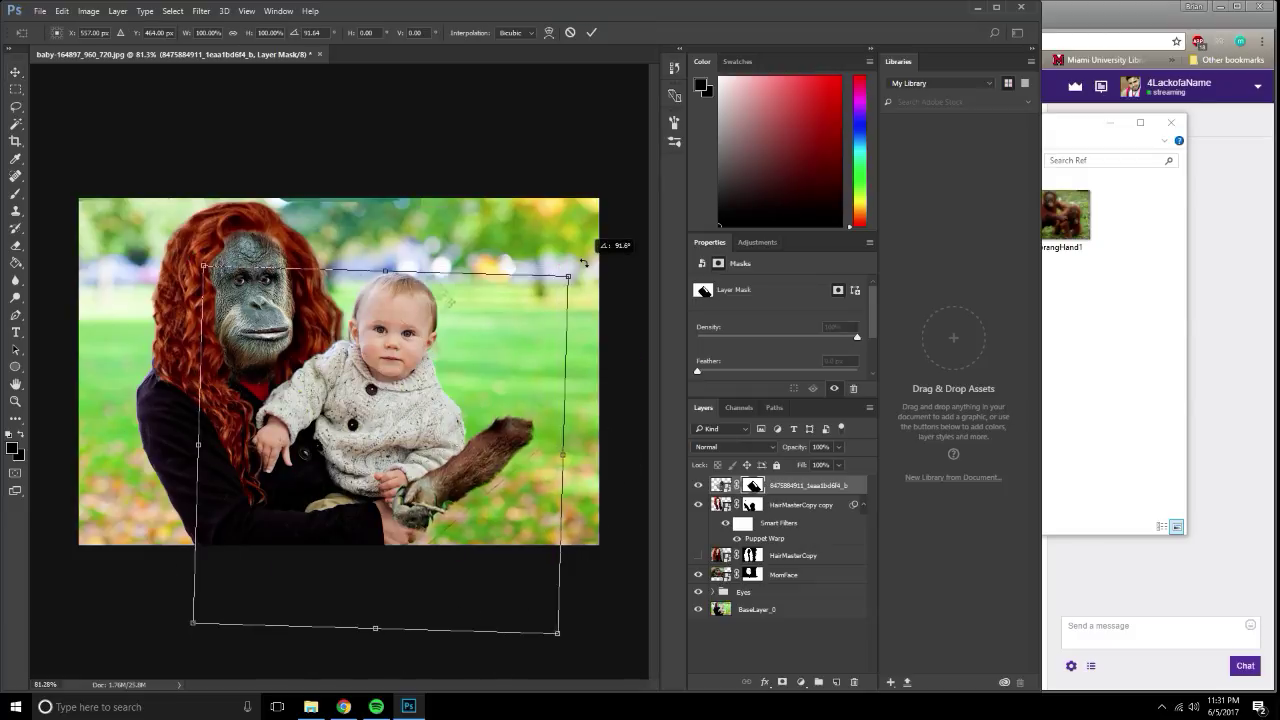
pyautogui.moveTo(586, 251); pyautogui.dragTo(505, 200)
pyautogui.moveTo(460, 405); pyautogui.dragTo(420, 483)
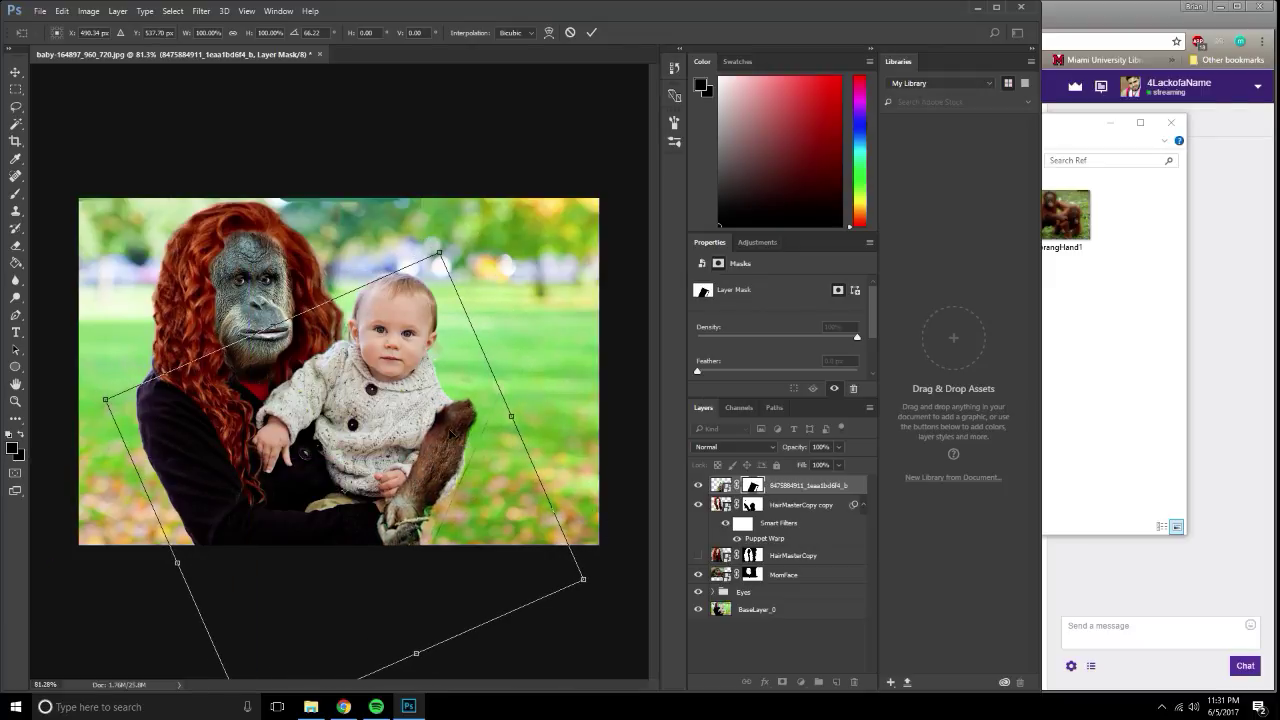
pyautogui.moveTo(451, 432); pyautogui.dragTo(443, 424)
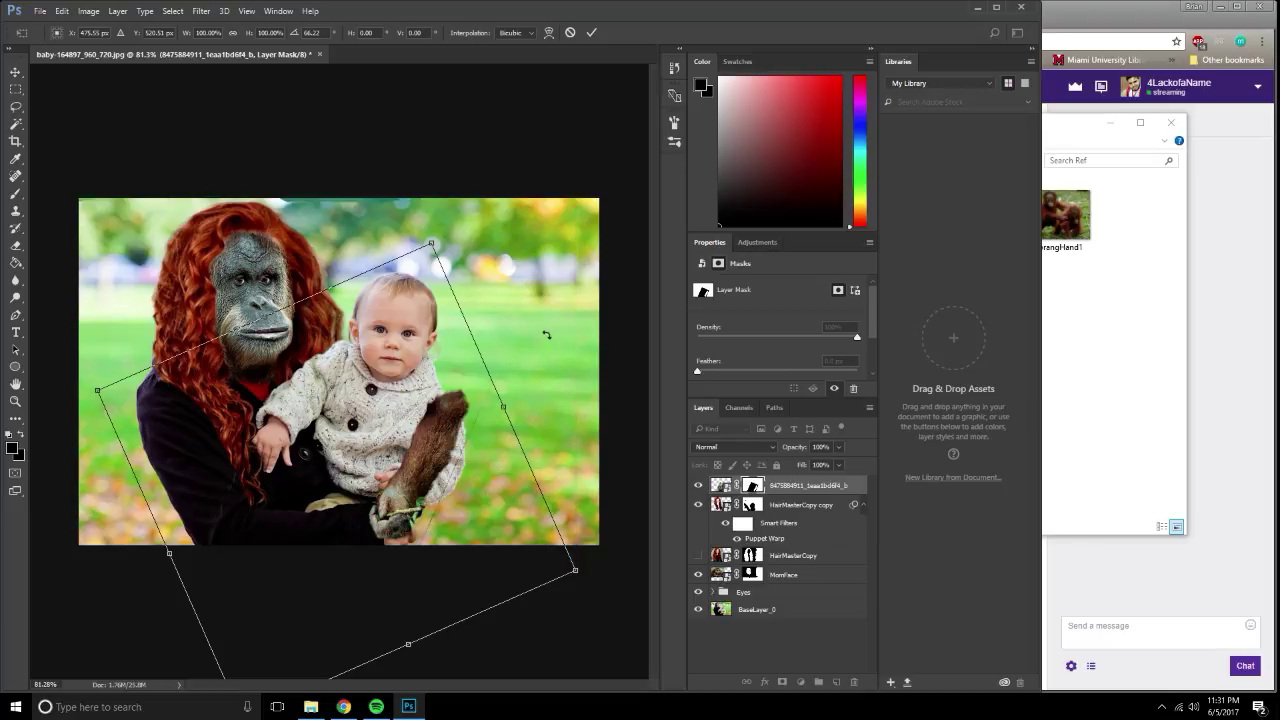
pyautogui.press('Return')
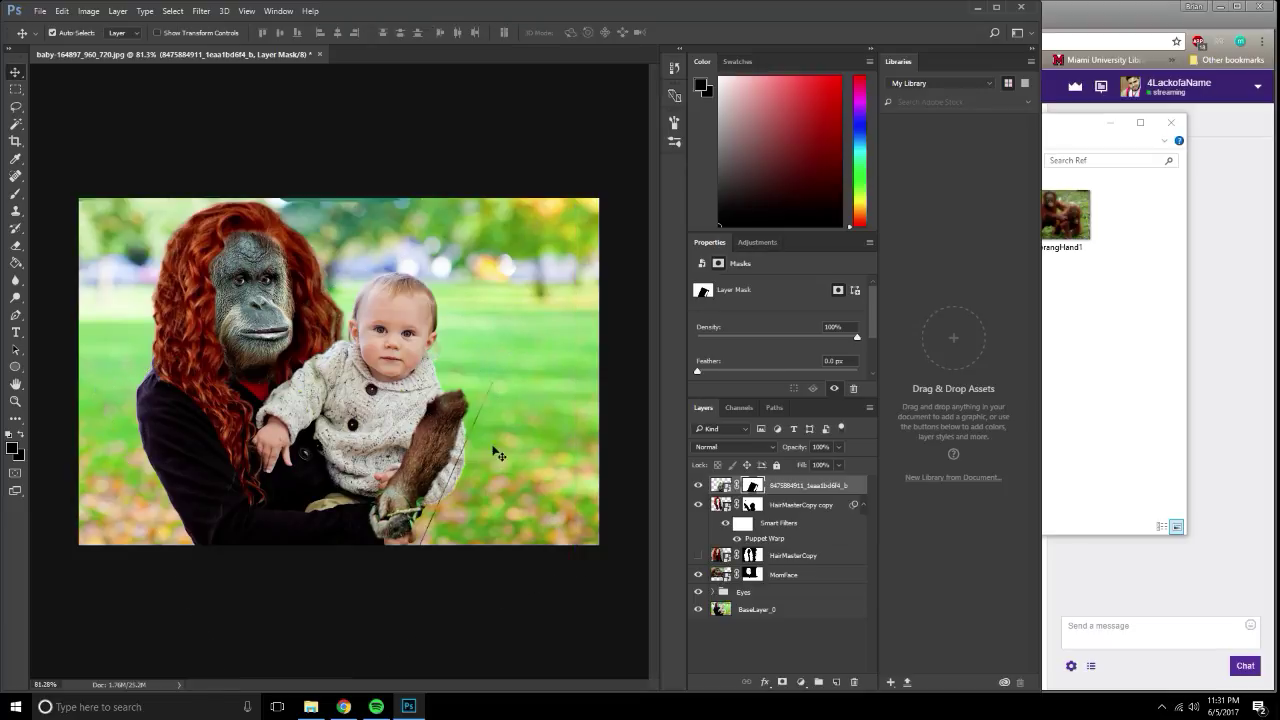
# Paint black on the orangHand1 mask over the arm's fur and hand, then swap to white.
pyautogui.click(15, 193)
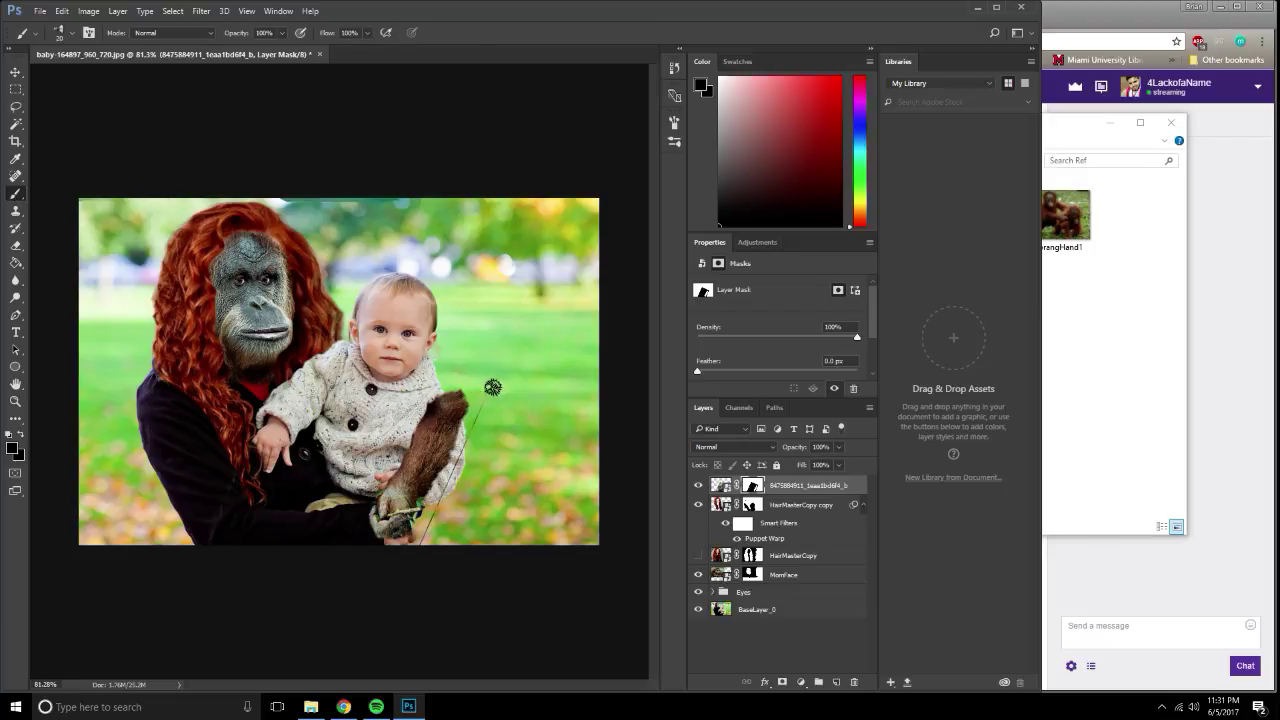
pyautogui.moveTo(501, 386)
pyautogui.mouseDown()
pyautogui.moveTo(376, 452)
pyautogui.moveTo(440, 466)
pyautogui.moveTo(422, 472)
pyautogui.mouseUp()
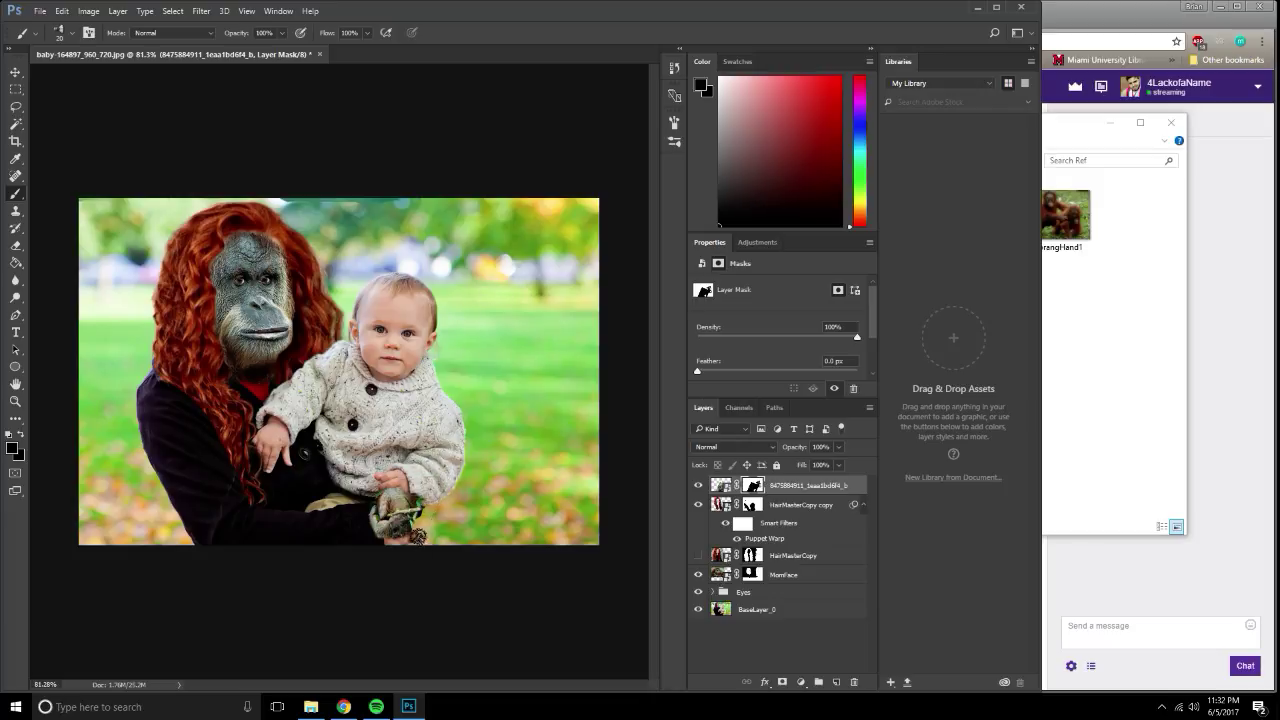
pyautogui.scroll(3, 411, 577)
pyautogui.scroll(1, 411, 577)
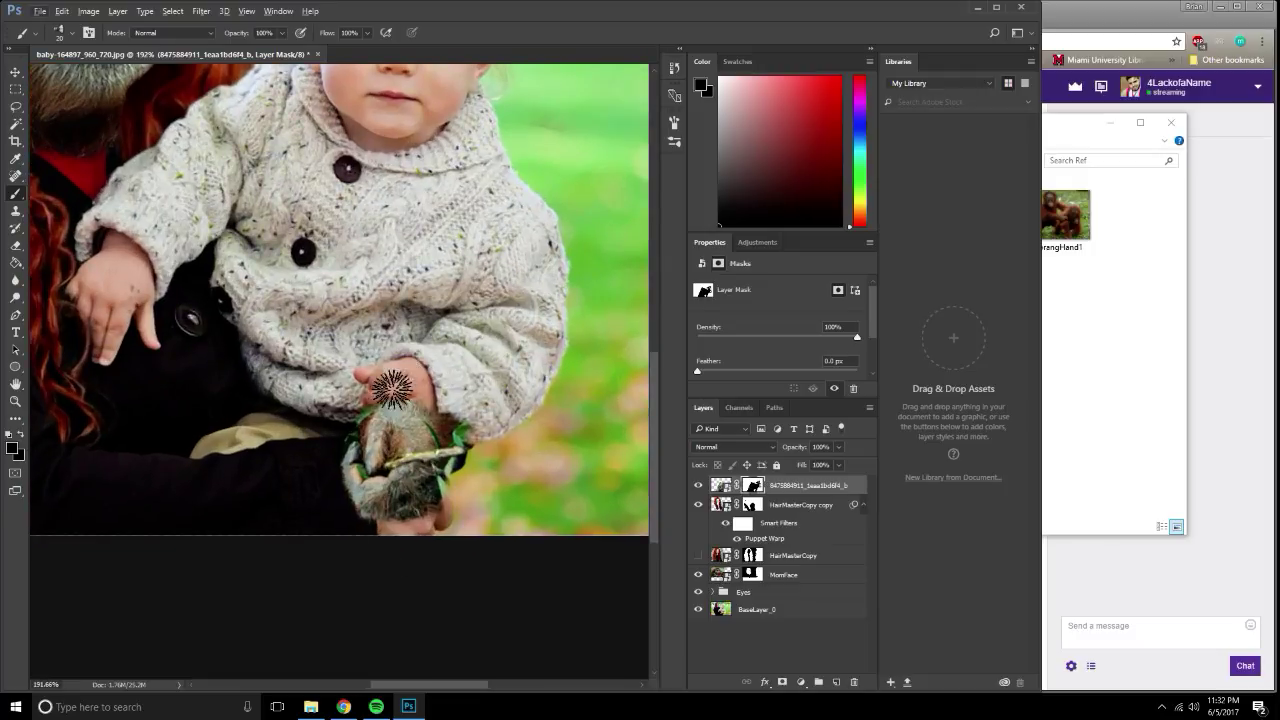
pyautogui.moveTo(421, 409)
pyautogui.mouseDown()
pyautogui.moveTo(322, 508)
pyautogui.moveTo(441, 492)
pyautogui.mouseUp()
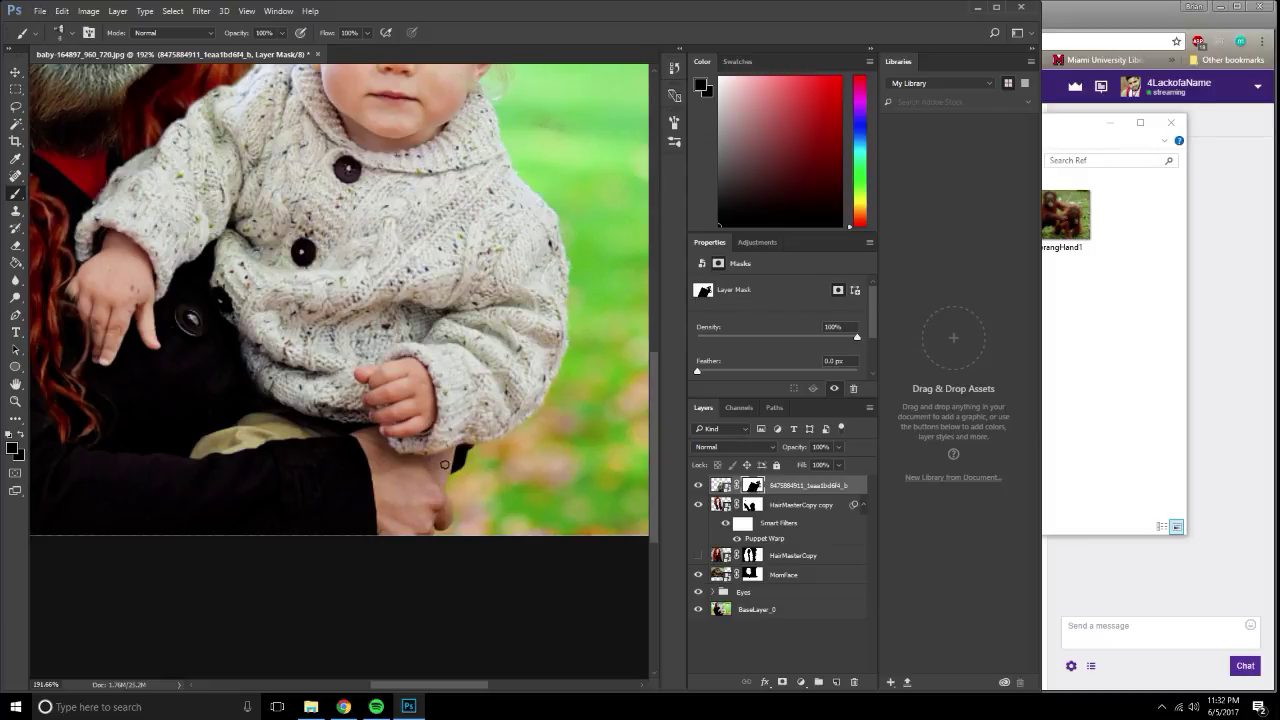
pyautogui.press('x')
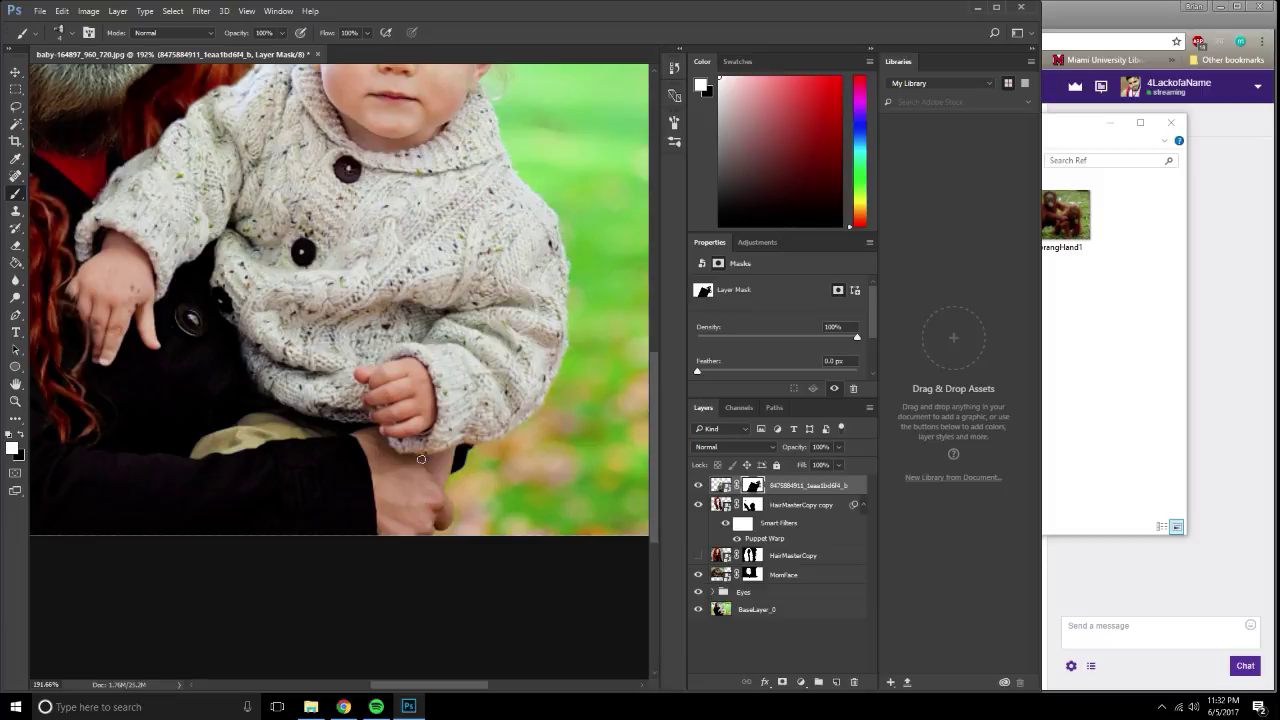
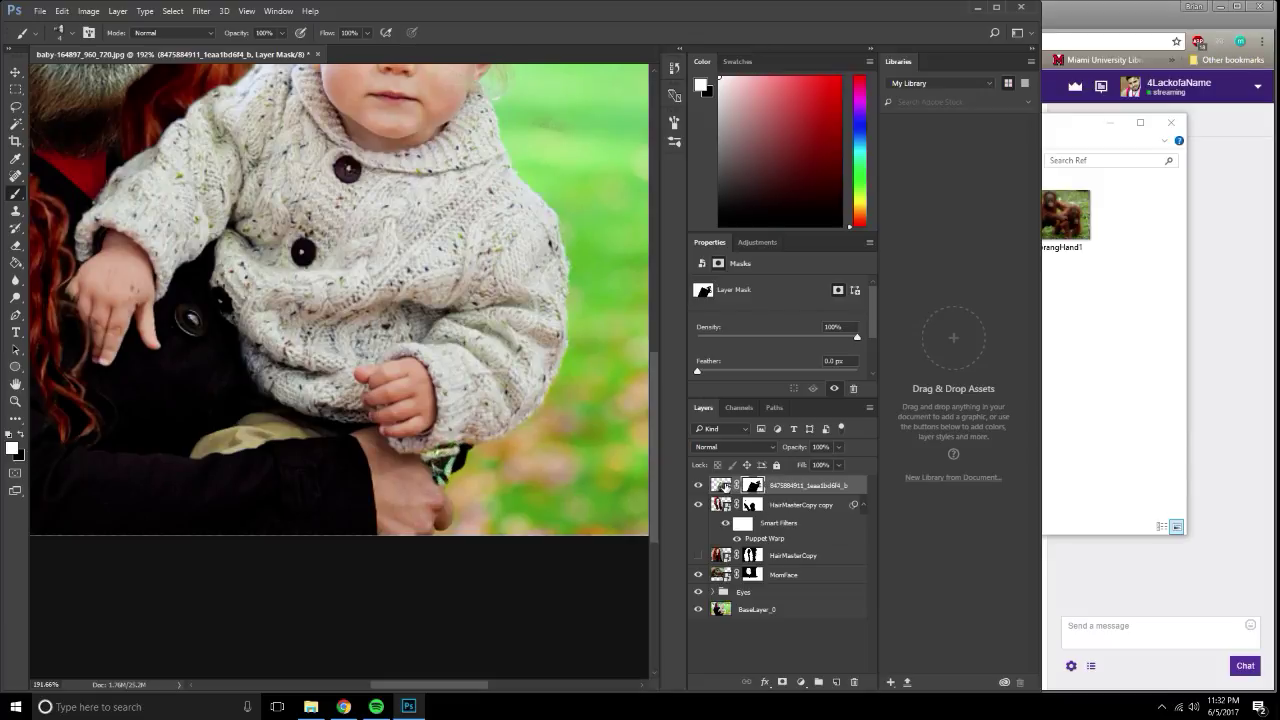
# Select the orangutan patch layer and nudge it into place beside the baby's wrist.
pyautogui.click(722, 486)
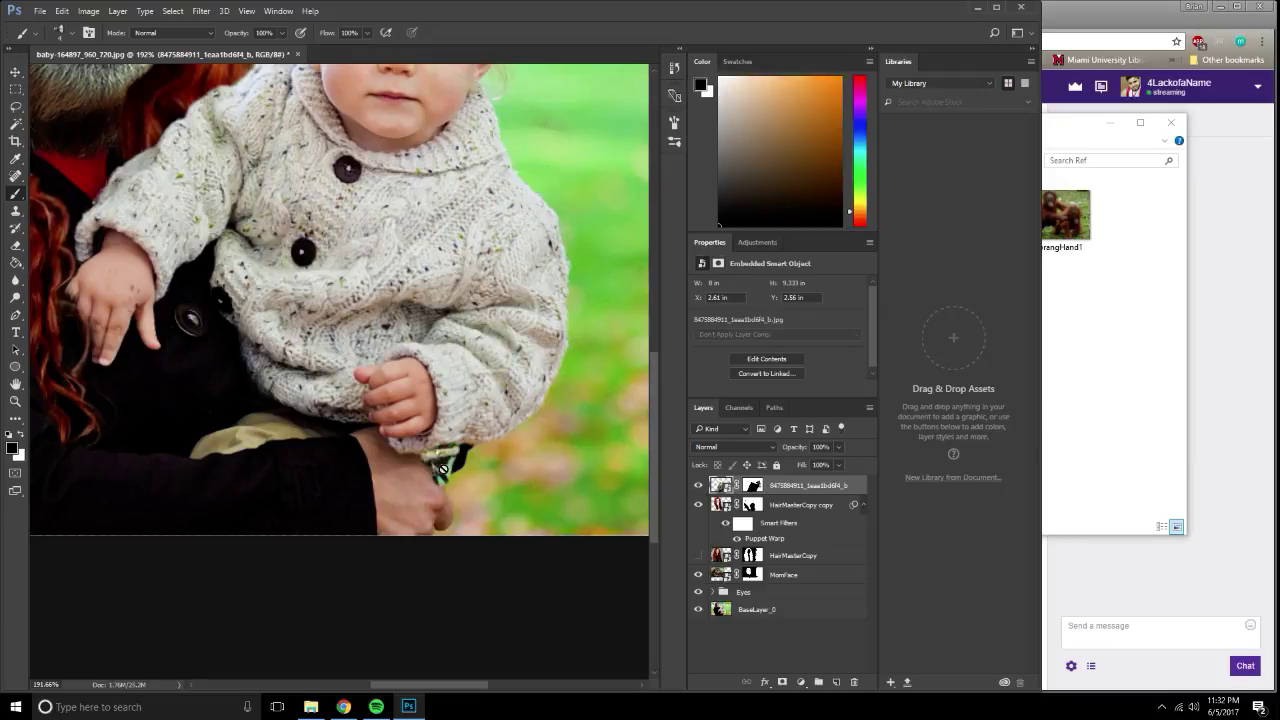
pyautogui.press('t')
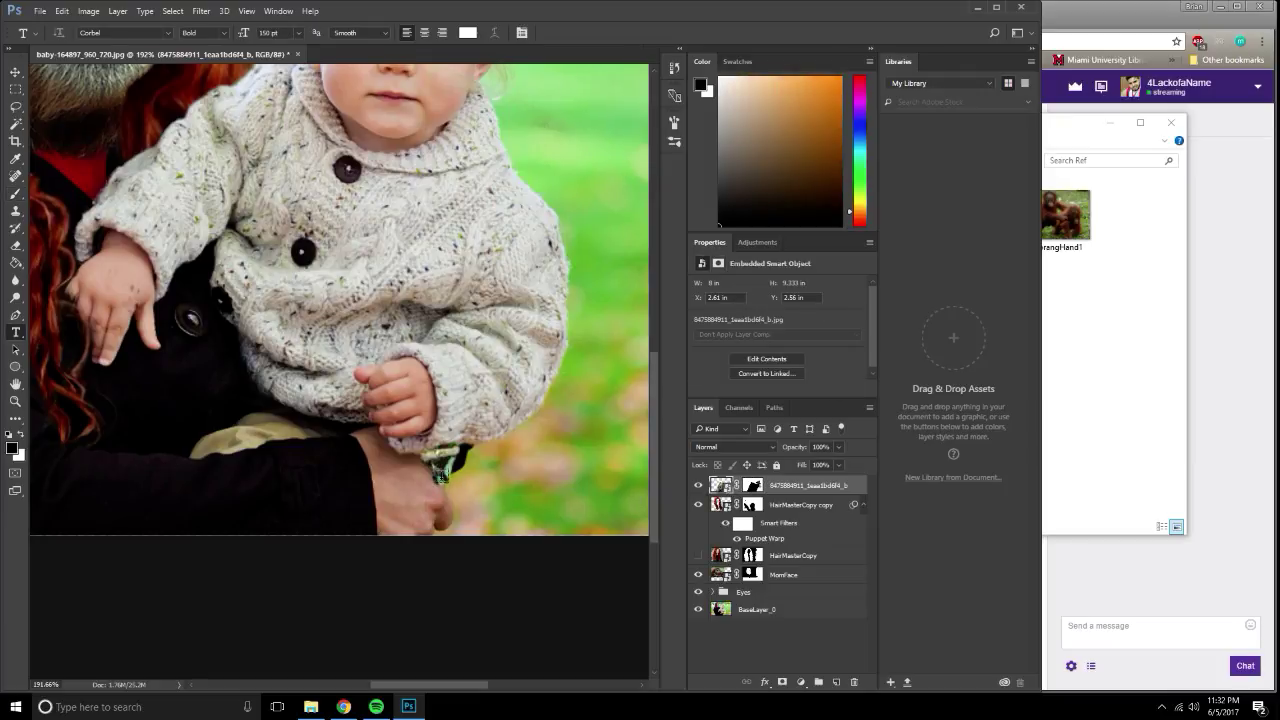
pyautogui.rightClick(404, 438)
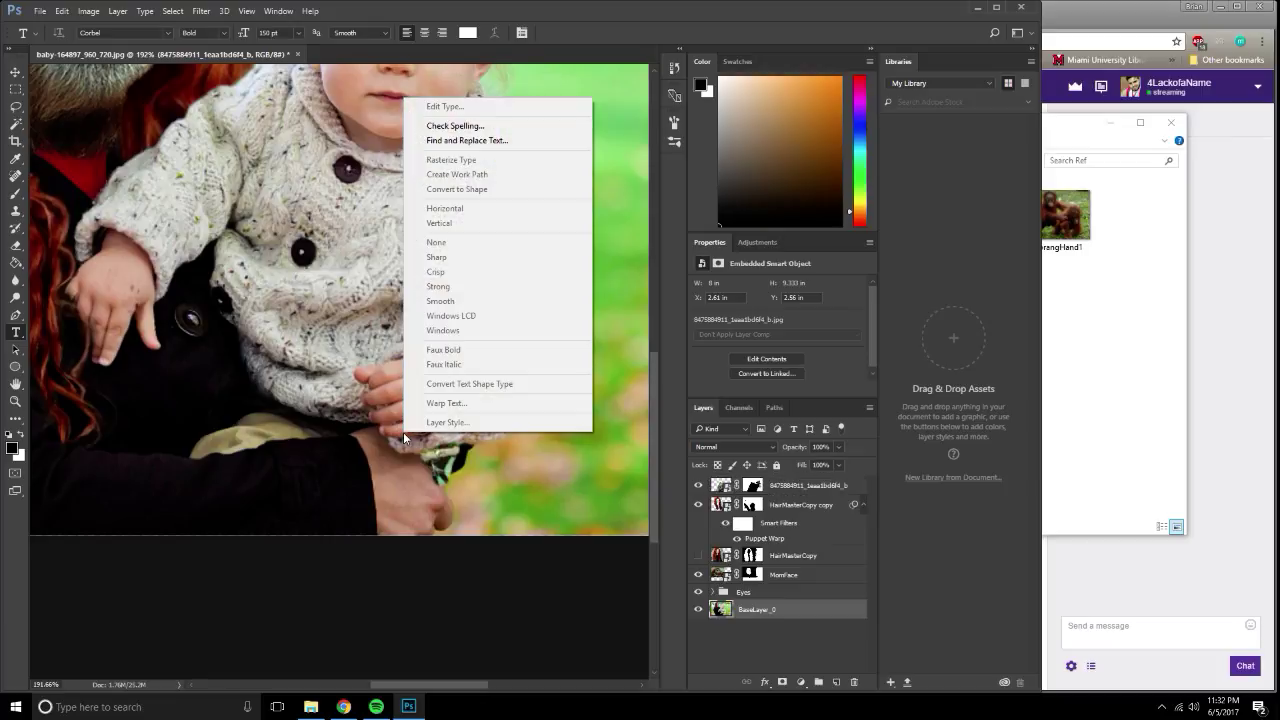
pyautogui.click(16, 73)
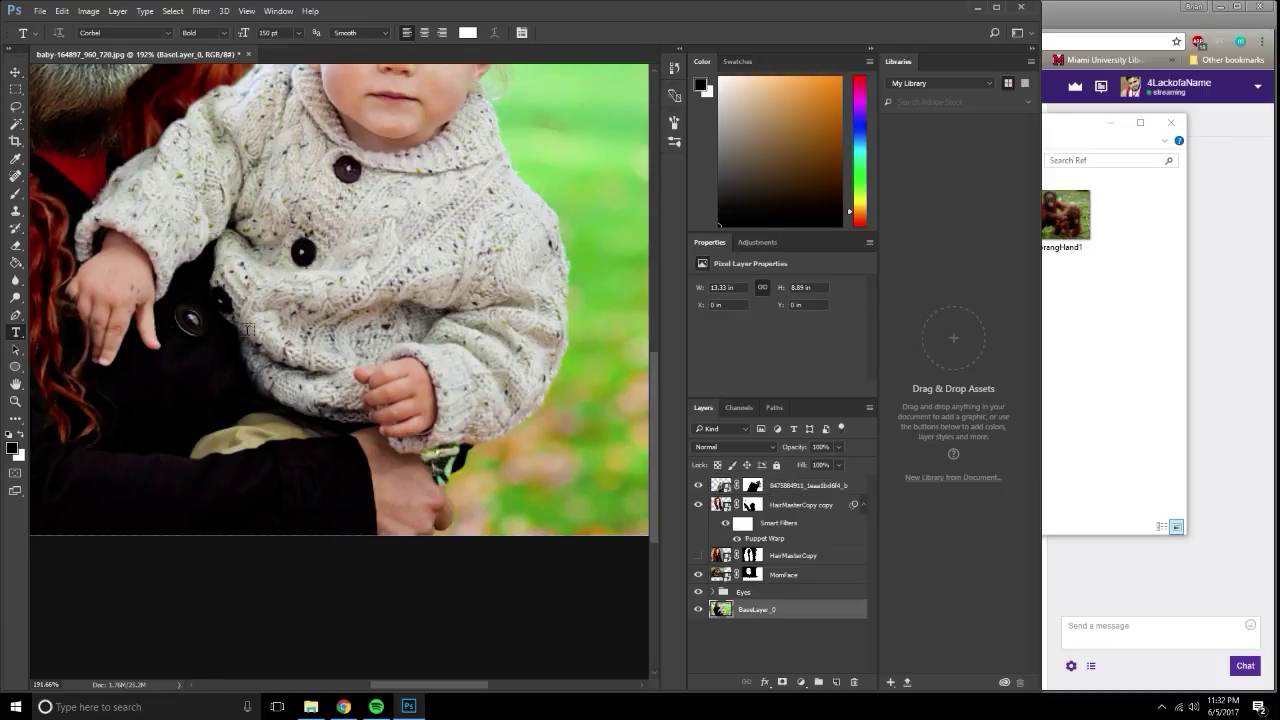
pyautogui.click(16, 73)
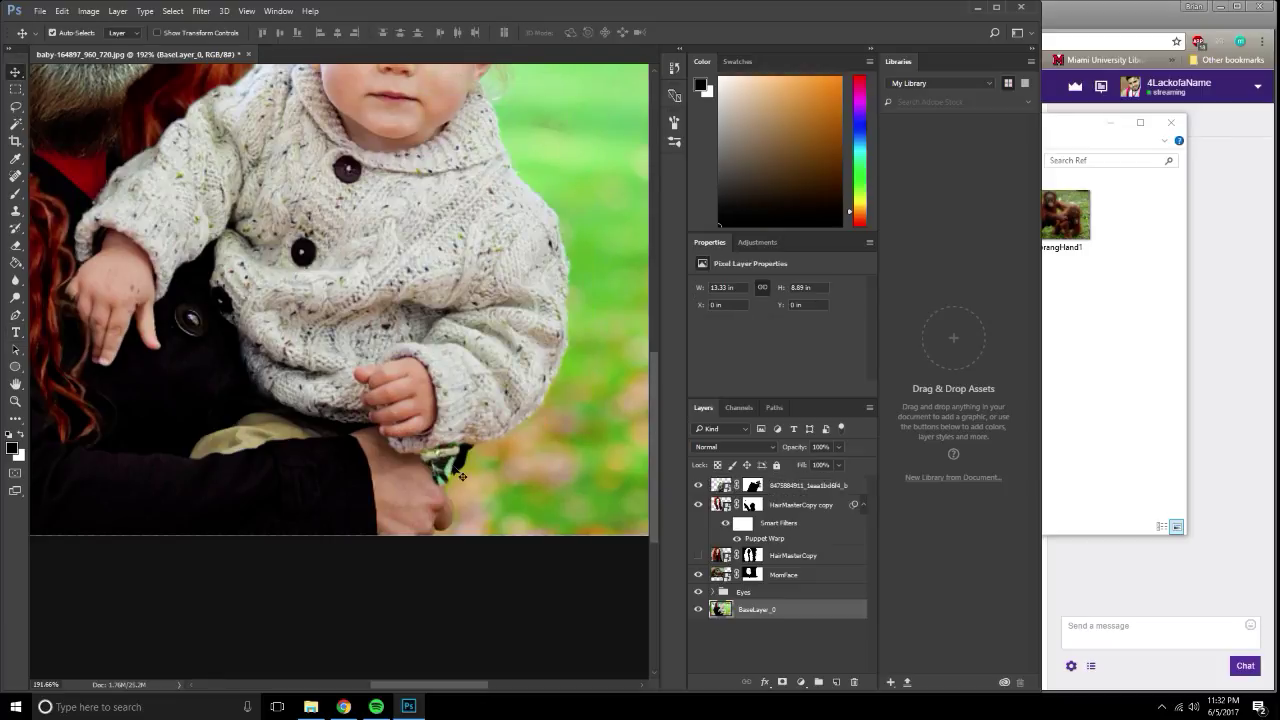
pyautogui.moveTo(462, 476); pyautogui.dragTo(483, 463)
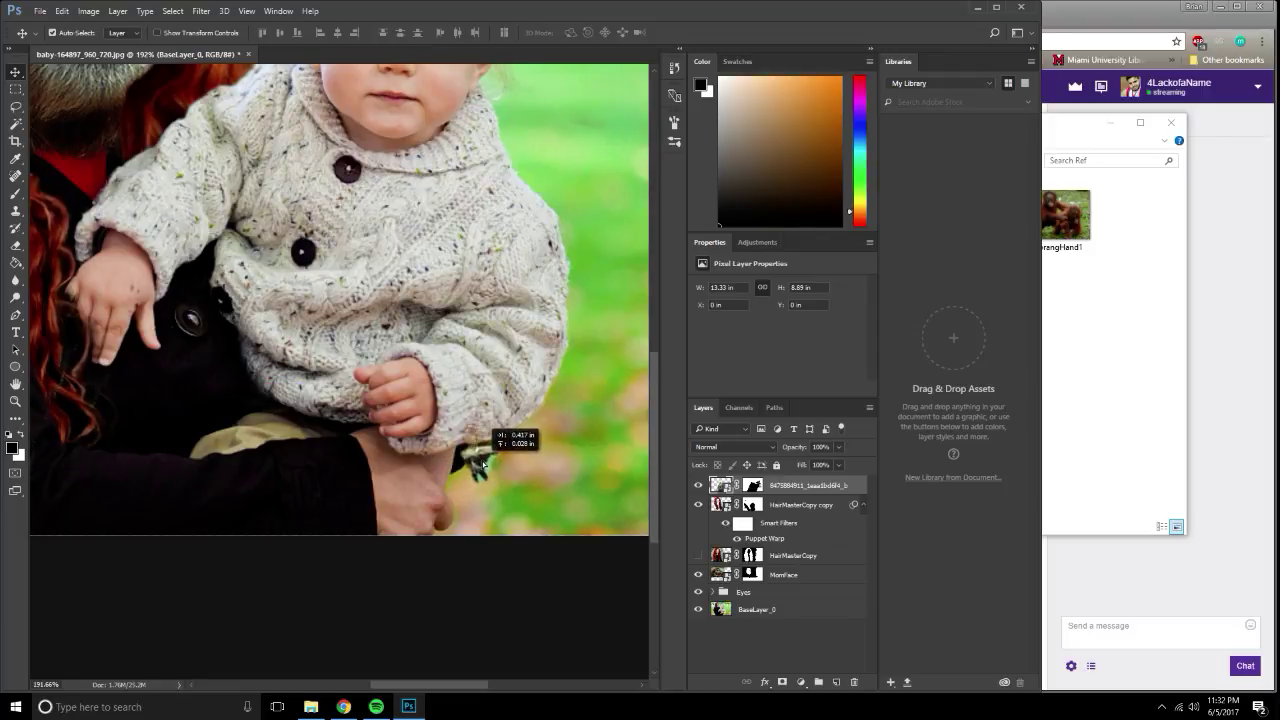
pyautogui.moveTo(484, 463); pyautogui.dragTo(480, 452)
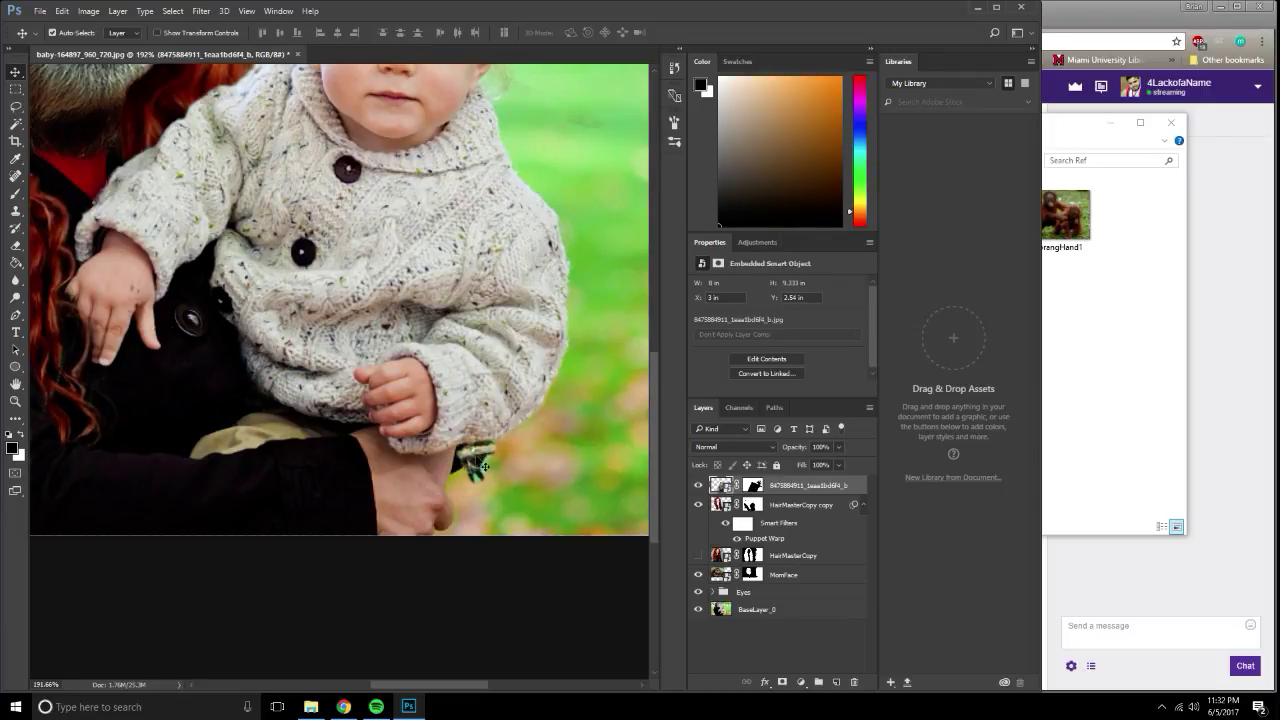
# Paint white on the patch's mask to reveal more near the hand, then shift it slightly higher.
pyautogui.click(12, 195)
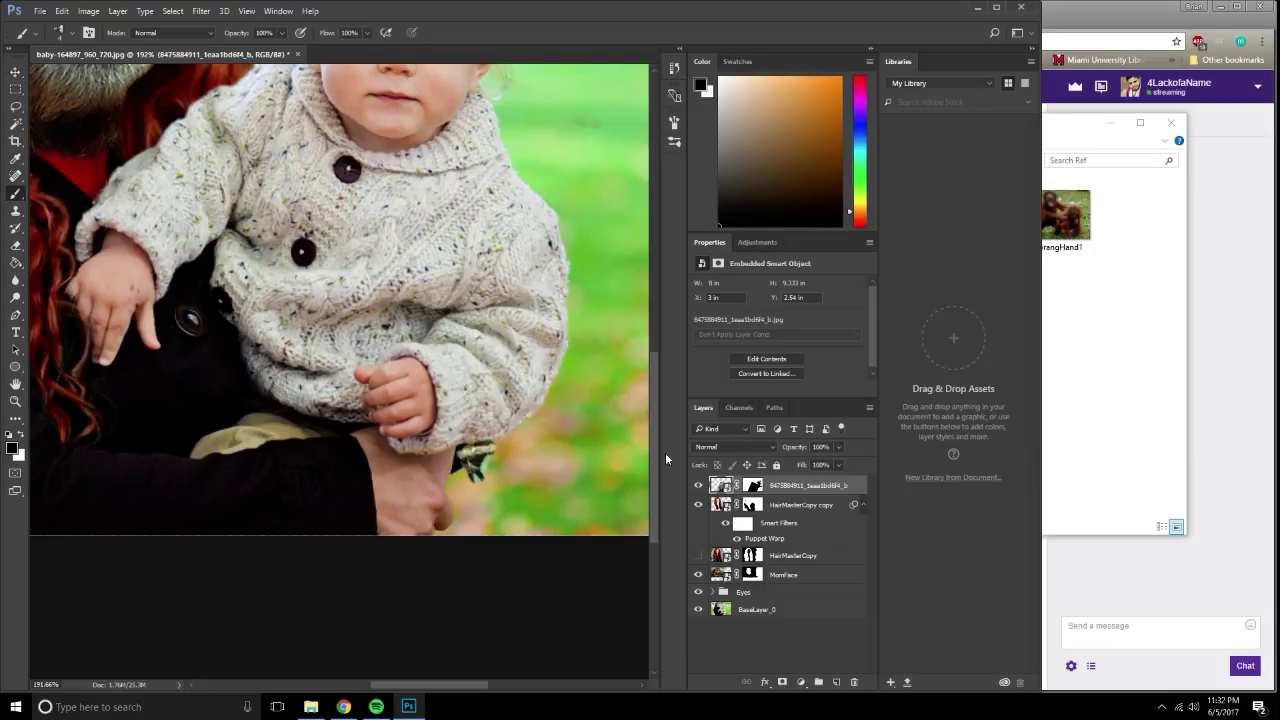
pyautogui.click(750, 486)
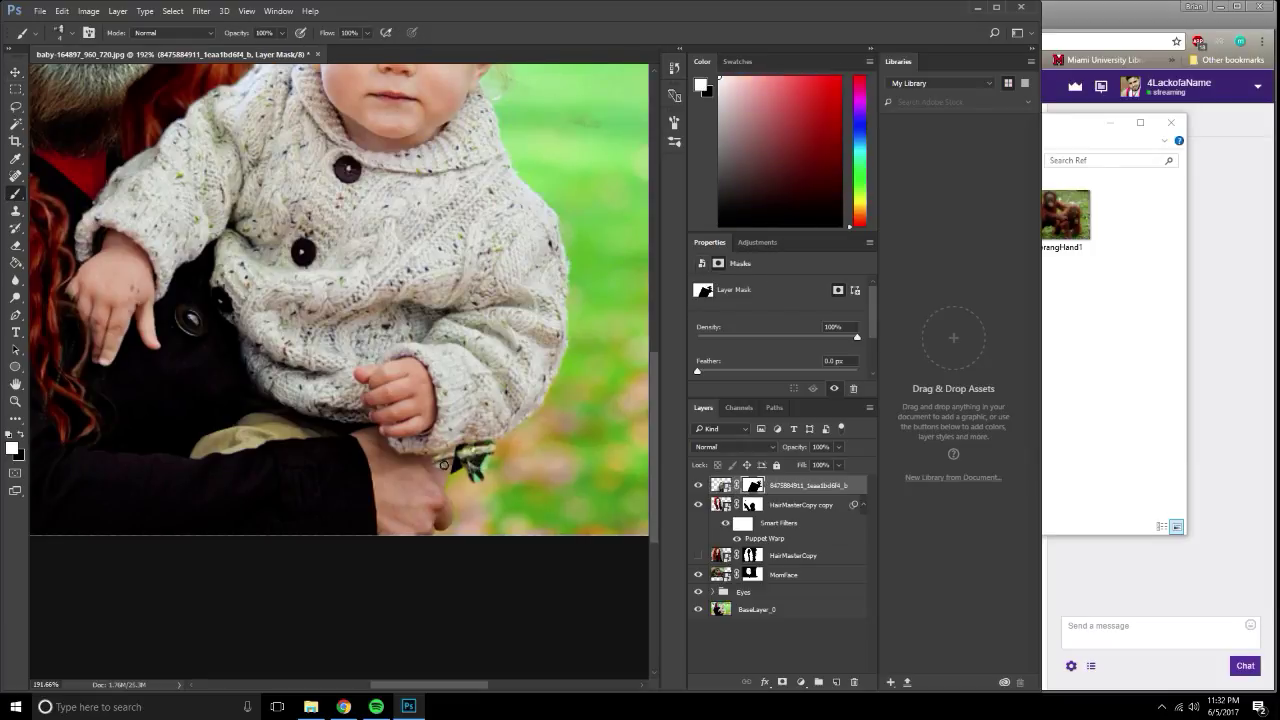
pyautogui.moveTo(444, 465)
pyautogui.mouseDown()
pyautogui.moveTo(438, 477)
pyautogui.moveTo(456, 491)
pyautogui.moveTo(478, 489)
pyautogui.moveTo(488, 528)
pyautogui.moveTo(440, 514)
pyautogui.moveTo(424, 487)
pyautogui.moveTo(414, 510)
pyautogui.moveTo(440, 526)
pyautogui.mouseUp()
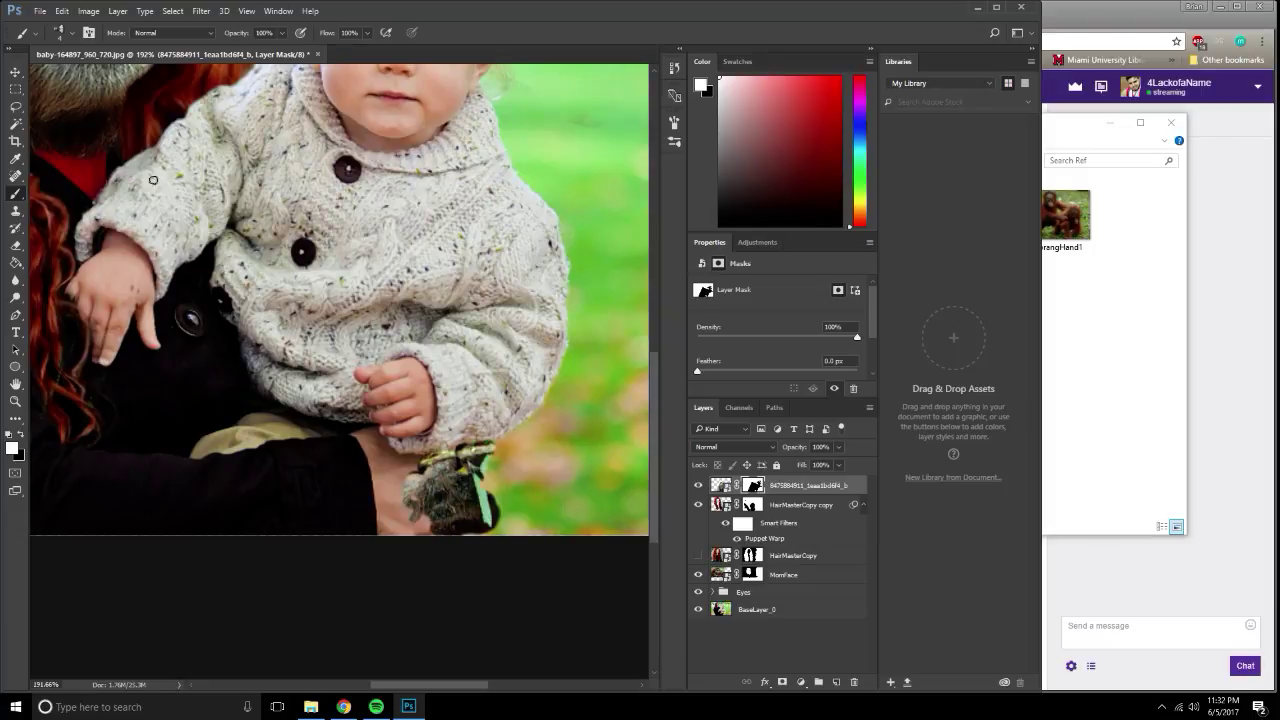
pyautogui.click(15, 72)
pyautogui.moveTo(473, 497)
pyautogui.mouseDown()
pyautogui.moveTo(470, 385)
pyautogui.moveTo(460, 457)
pyautogui.mouseUp()
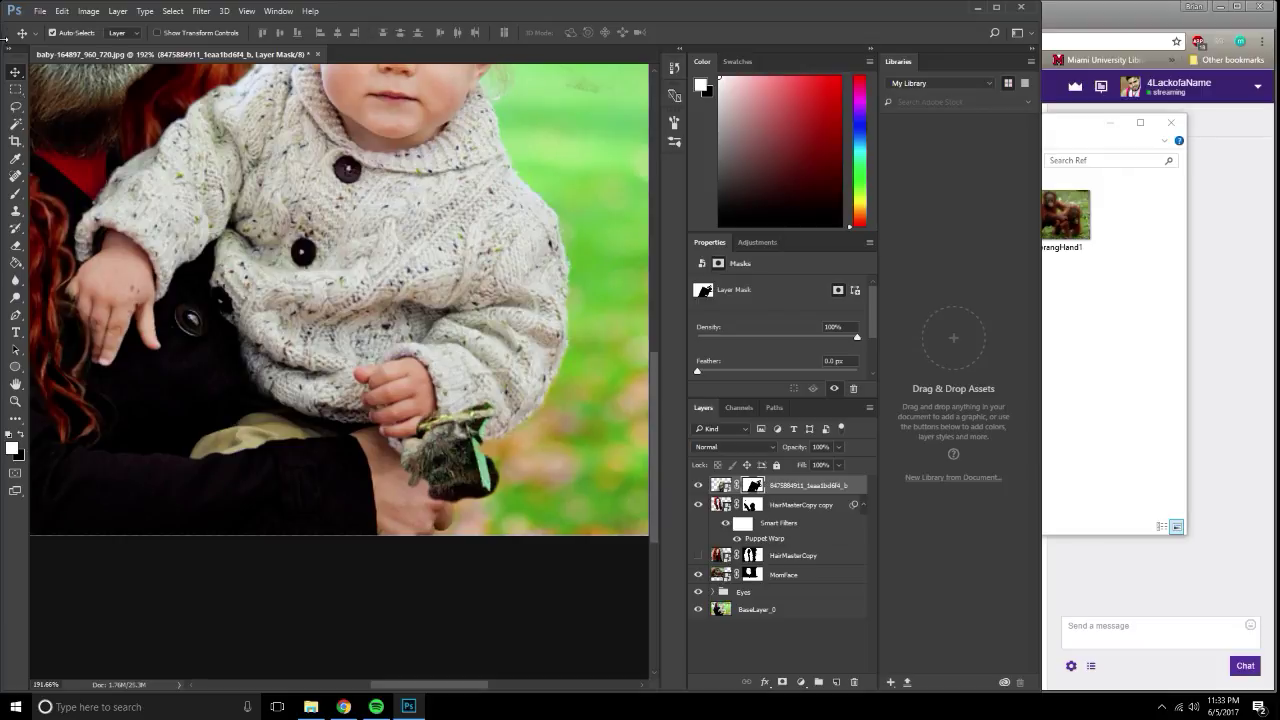
# Paint black on the patch mask over the green stripe, then white to refine the wrist edge.
pyautogui.click(15, 193)
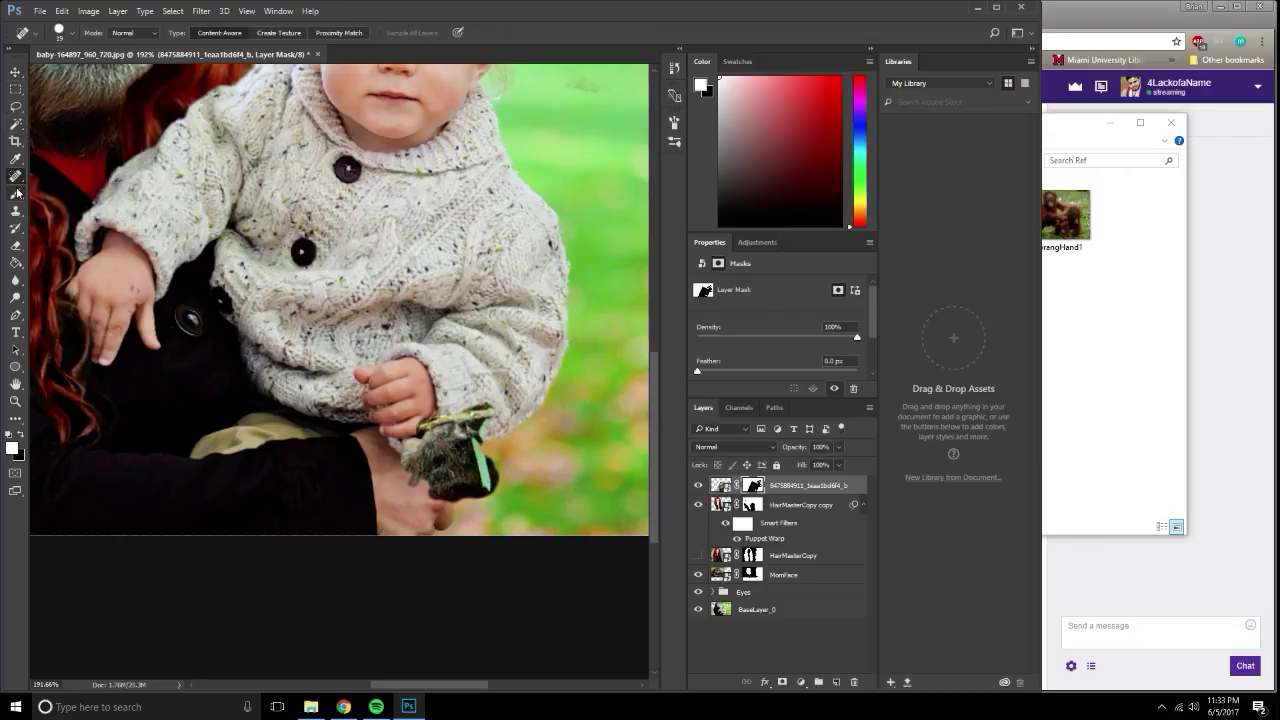
pyautogui.press('x')
pyautogui.moveTo(493, 506)
pyautogui.mouseDown()
pyautogui.moveTo(454, 498)
pyautogui.moveTo(459, 472)
pyautogui.moveTo(423, 450)
pyautogui.moveTo(445, 483)
pyautogui.mouseUp()
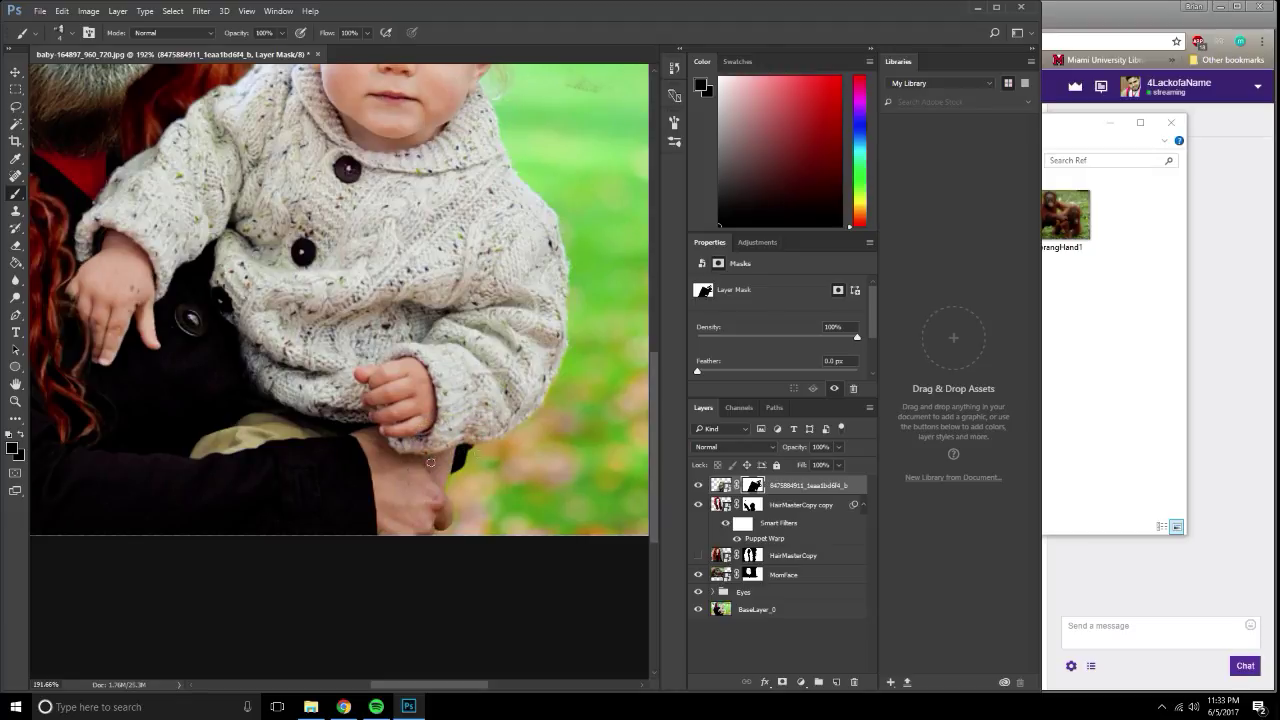
pyautogui.press('x')
pyautogui.scroll(3, 437, 493)
pyautogui.scroll(1, 437, 493)
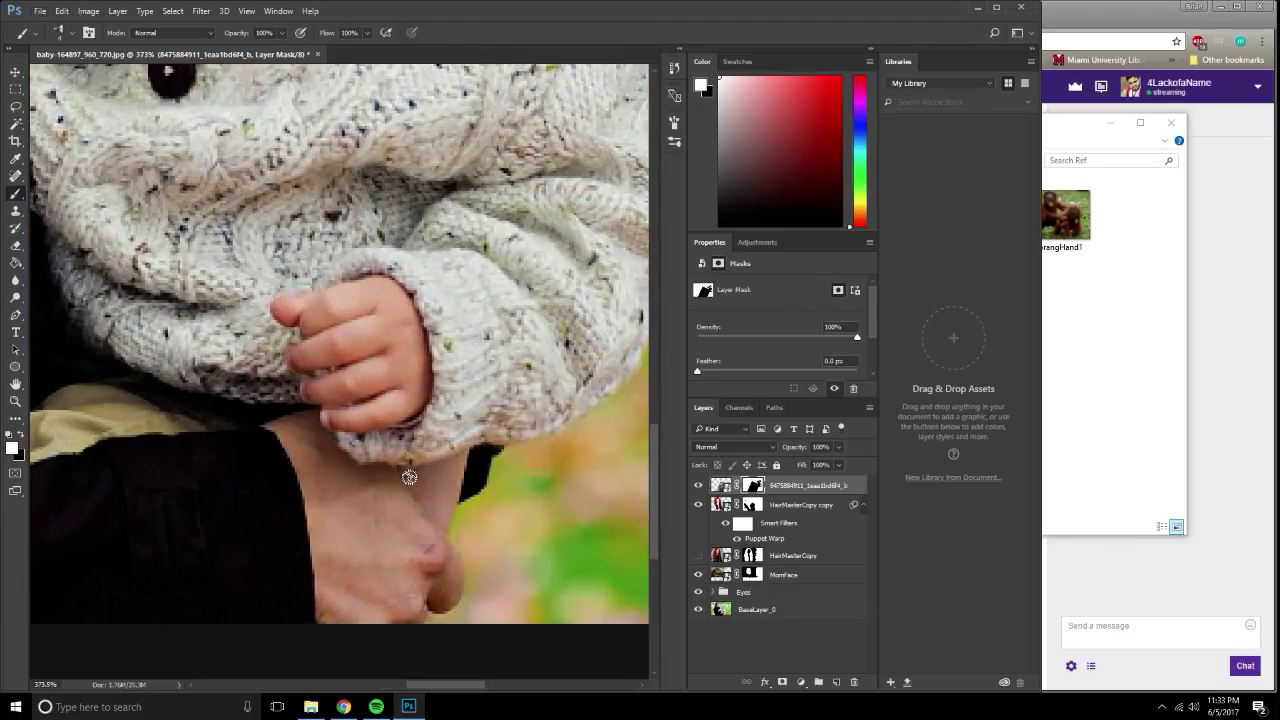
pyautogui.moveTo(425, 505); pyautogui.dragTo(450, 478)
pyautogui.moveTo(450, 499)
pyautogui.mouseDown()
pyautogui.moveTo(460, 458)
pyautogui.moveTo(443, 474)
pyautogui.mouseUp()
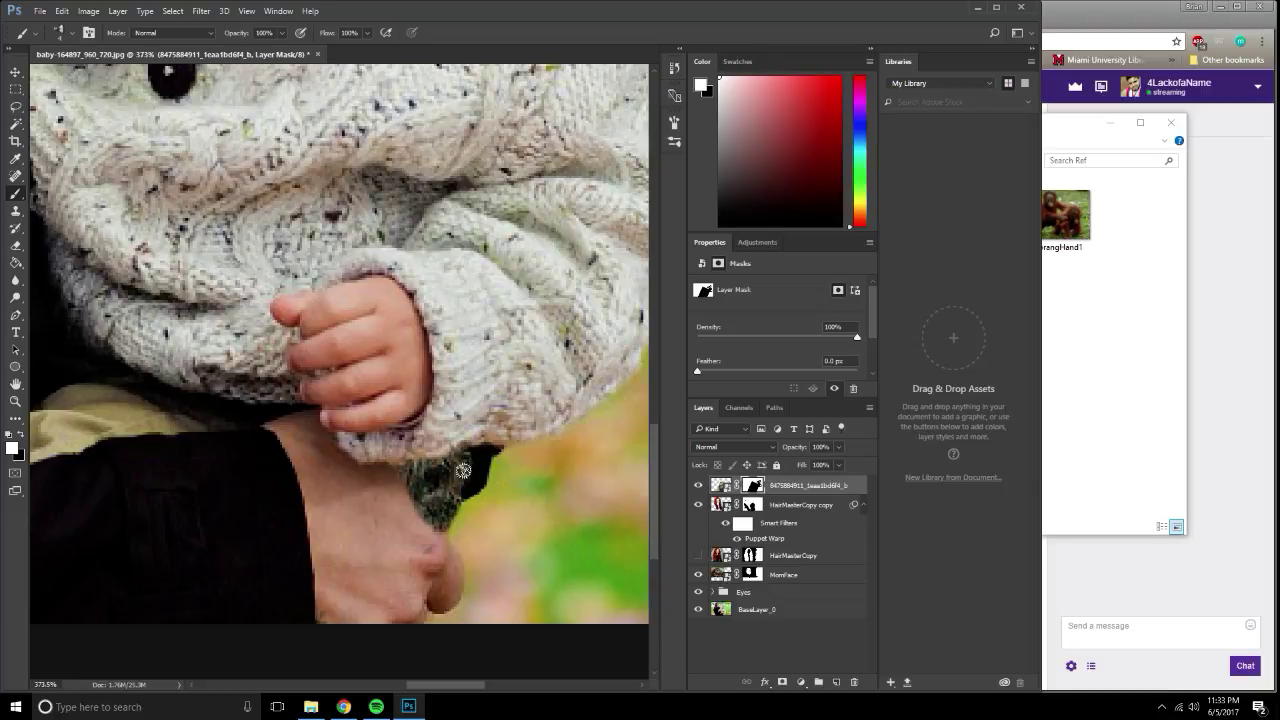
# Bring the Ref folder to the front and select the orangHand1 image.
pyautogui.scroll(-3, 470, 460)
pyautogui.scroll(-2, 493, 443)
pyautogui.scroll(-1, 480, 460)
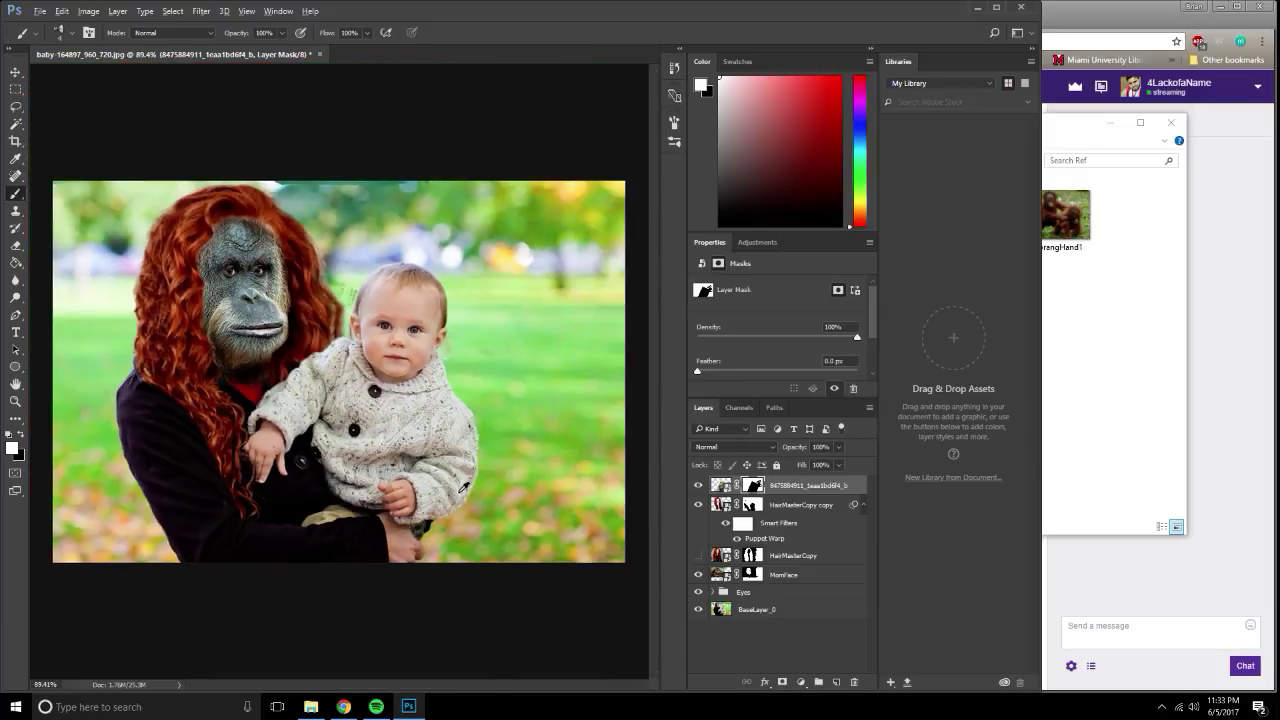
pyautogui.scroll(2, 450, 490)
pyautogui.scroll(3, 426, 509)
pyautogui.scroll(-1, 426, 509)
pyautogui.scroll(-1, 430, 480)
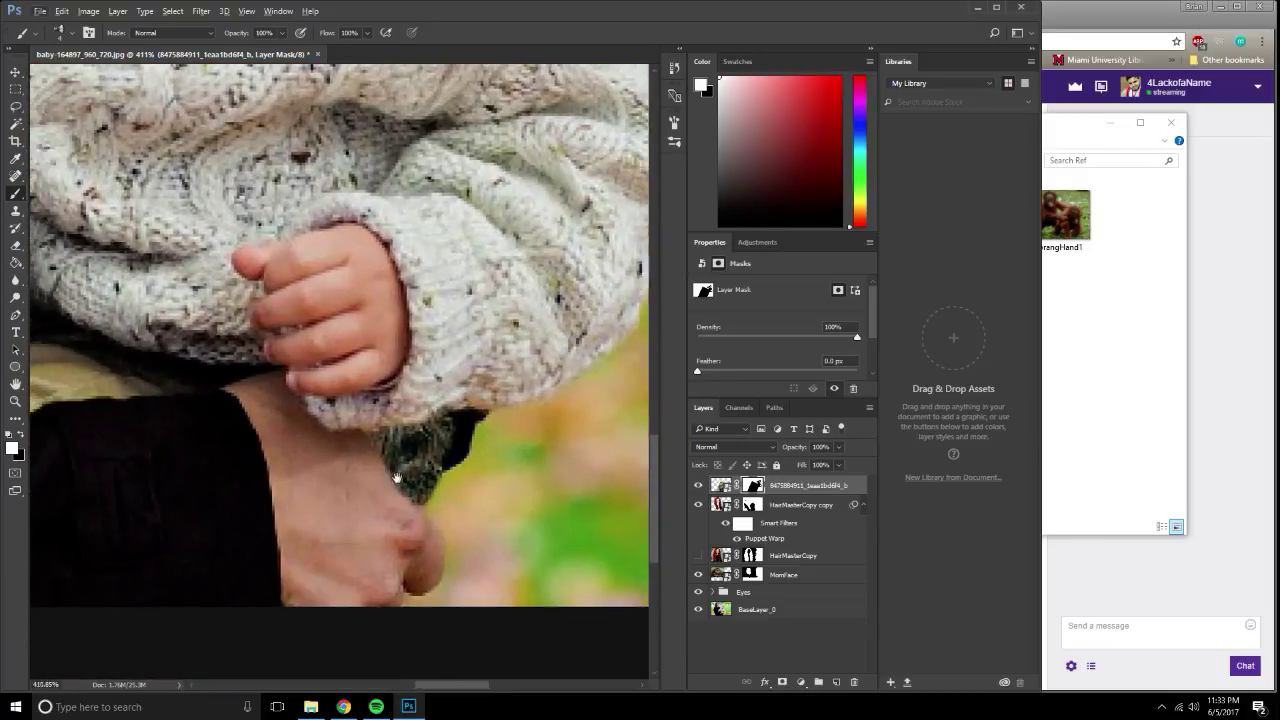
pyautogui.scroll(-1, 435, 450)
pyautogui.scroll(-1, 441, 415)
pyautogui.scroll(-1, 441, 415)
pyautogui.scroll(-1, 441, 415)
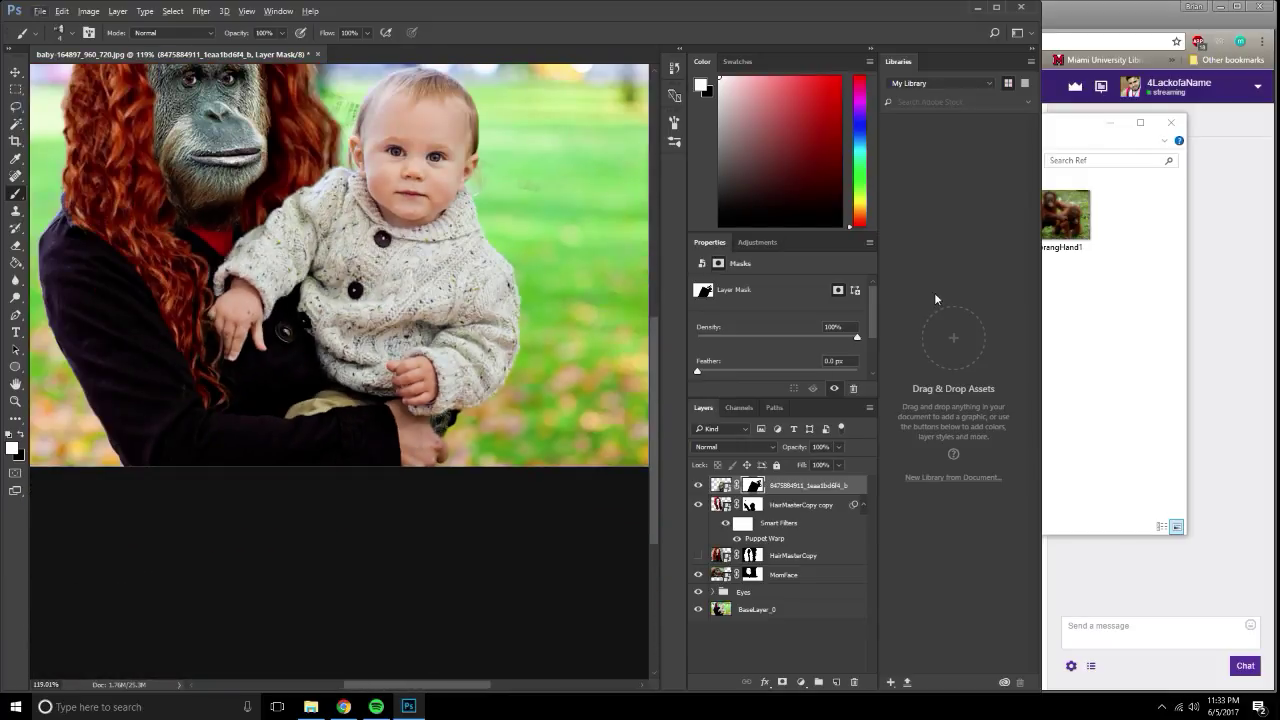
pyautogui.click(1069, 313)
pyautogui.click(1065, 220)
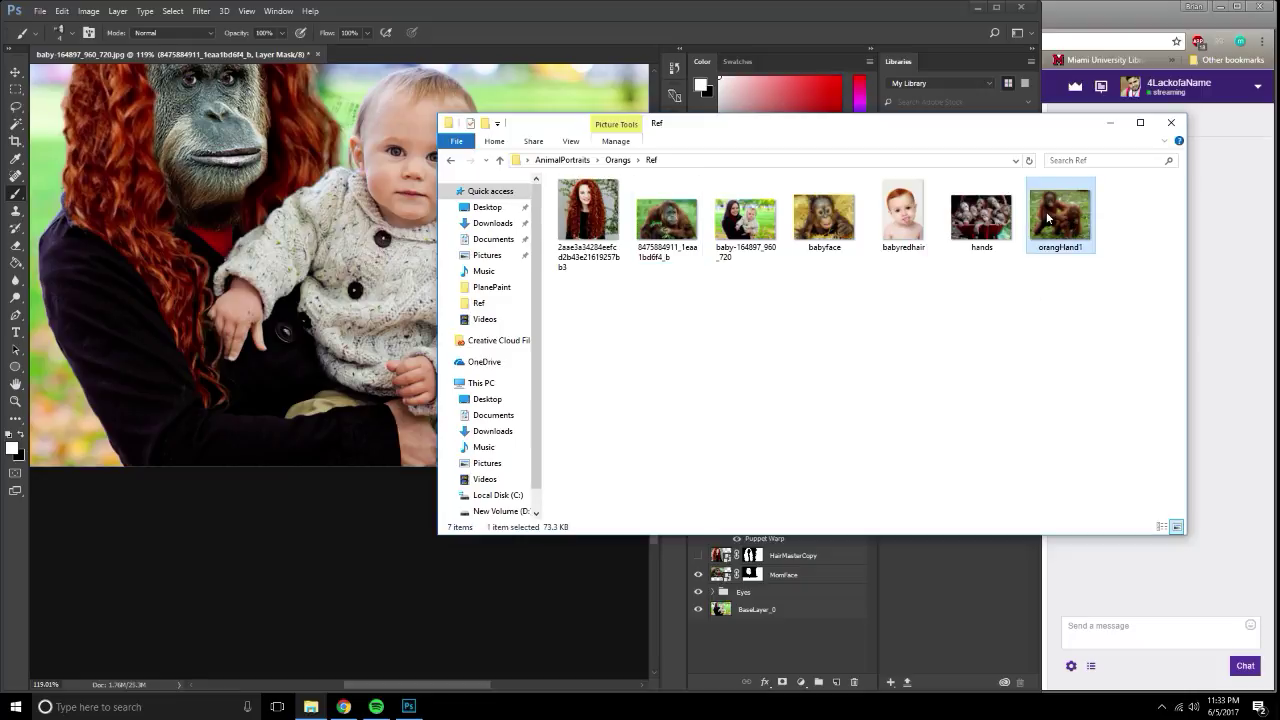
pyautogui.doubleClick(981, 215)
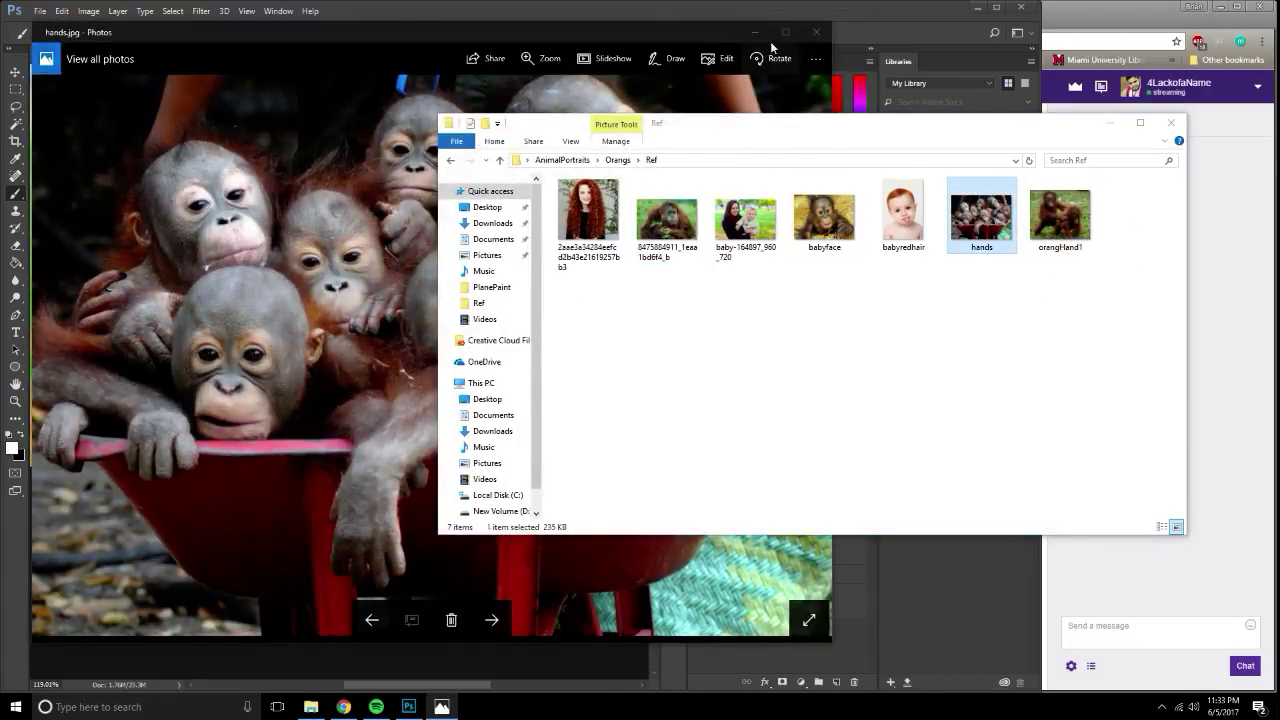
pyautogui.click(672, 33)
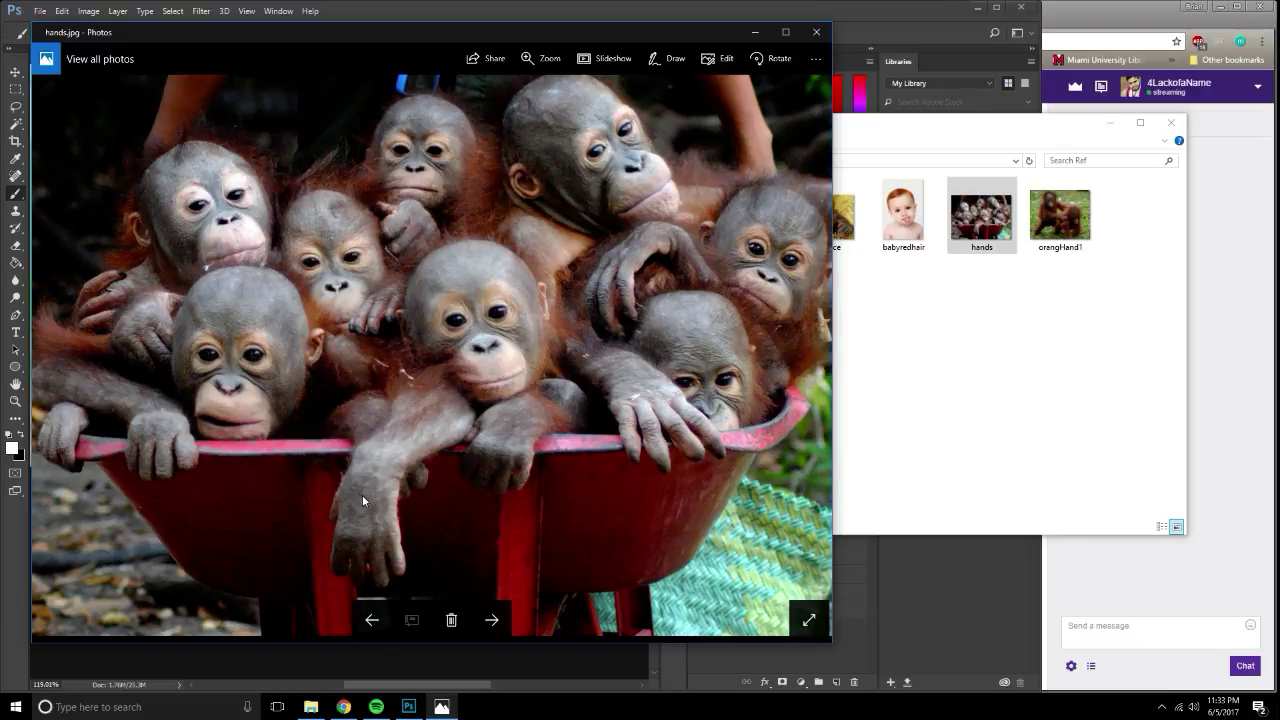
pyautogui.click(818, 35)
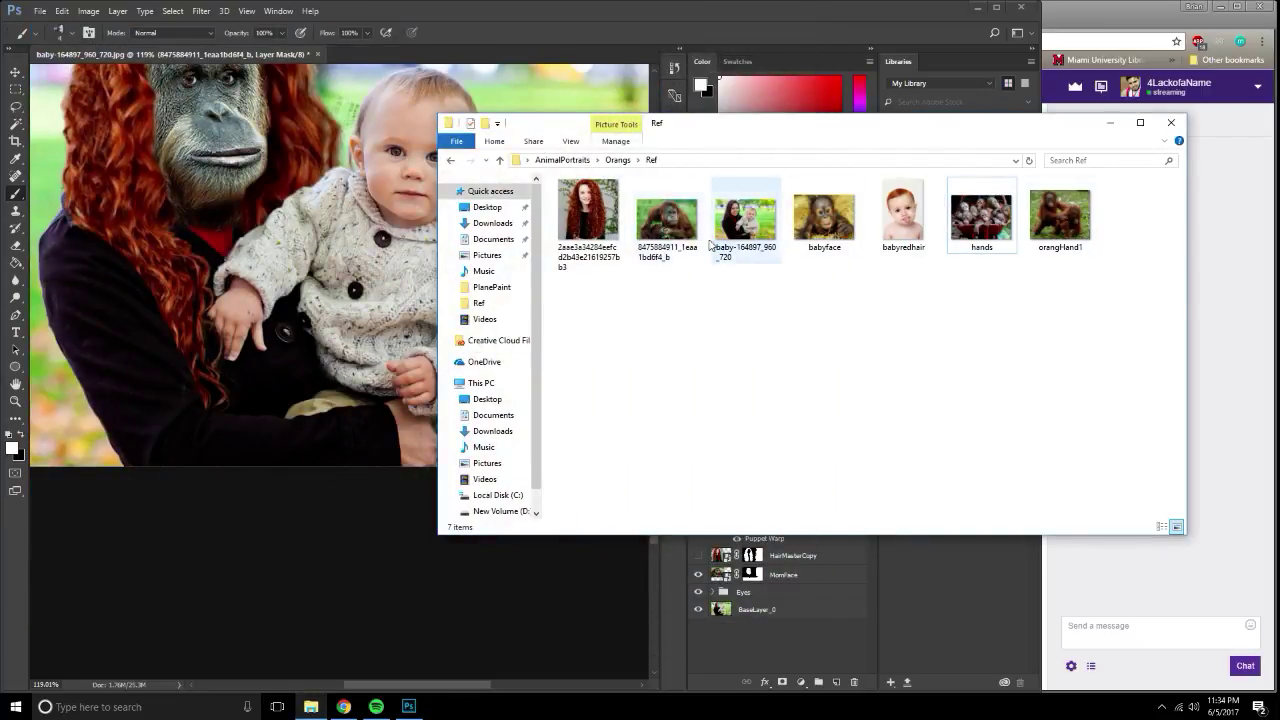
pyautogui.moveTo(826, 131); pyautogui.dragTo(826, 216)
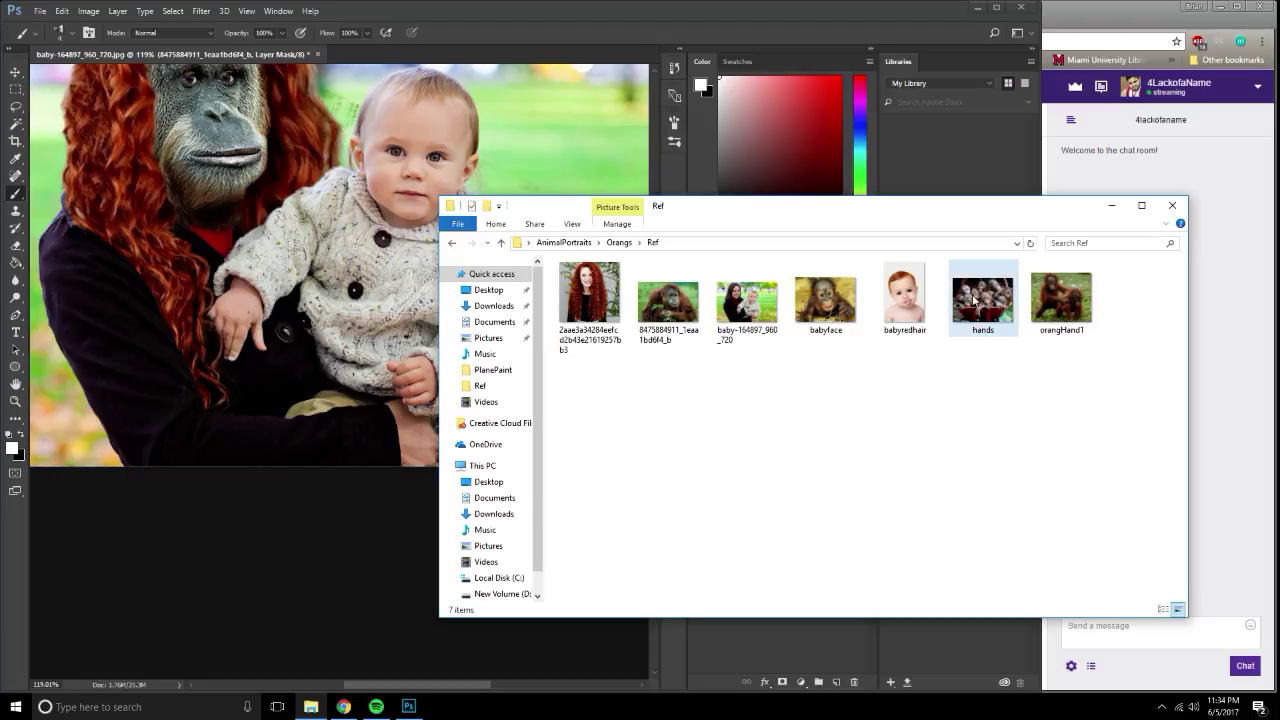
pyautogui.click(1060, 300)
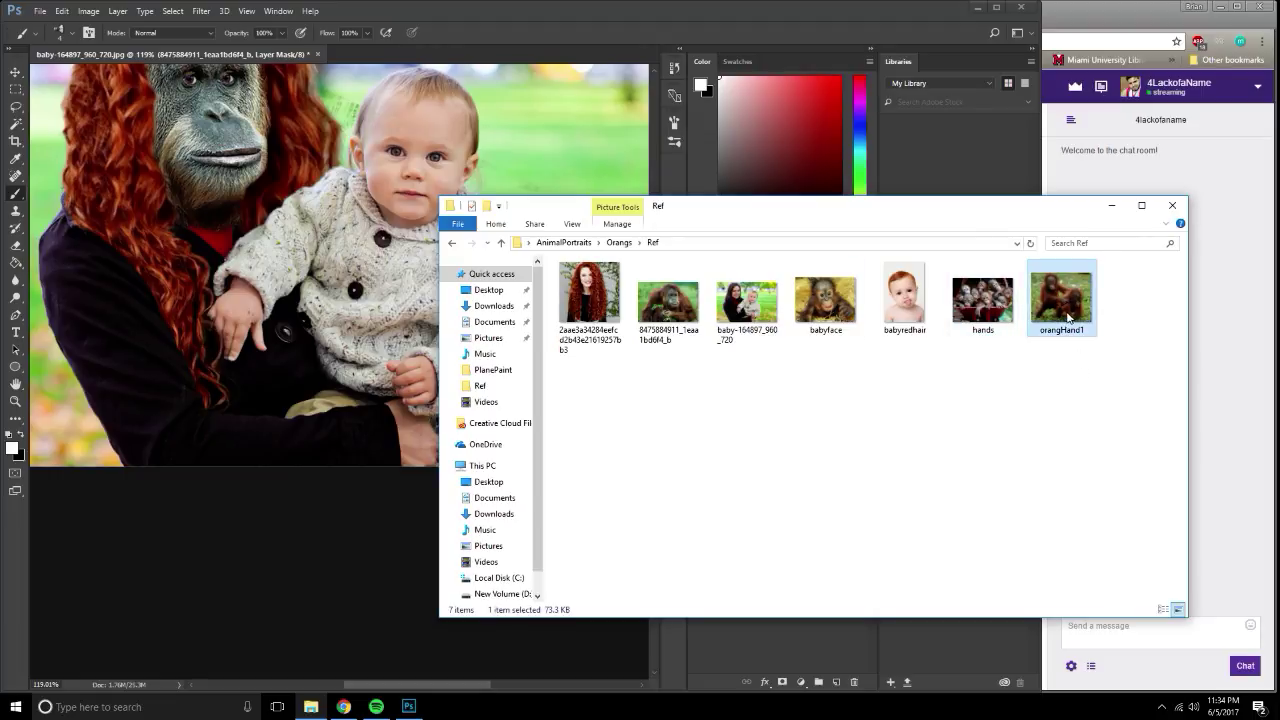
pyautogui.doubleClick(1068, 318)
# Place orangHand1.jpg onto the canvas, enlarge it to about 237%, position it and commit.
pyautogui.click(826, 13)
pyautogui.moveTo(1049, 284); pyautogui.dragTo(371, 257)
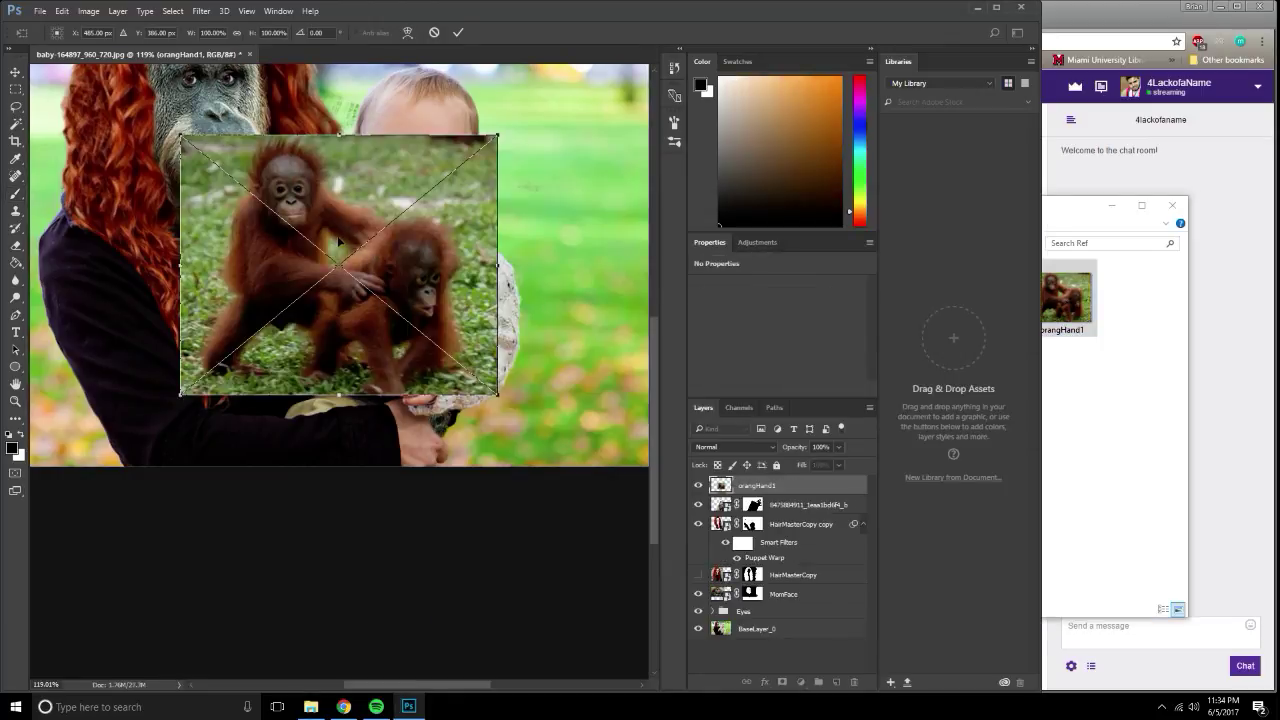
pyautogui.moveTo(397, 200)
pyautogui.mouseDown()
pyautogui.moveTo(438, 280)
pyautogui.moveTo(392, 166)
pyautogui.mouseUp()
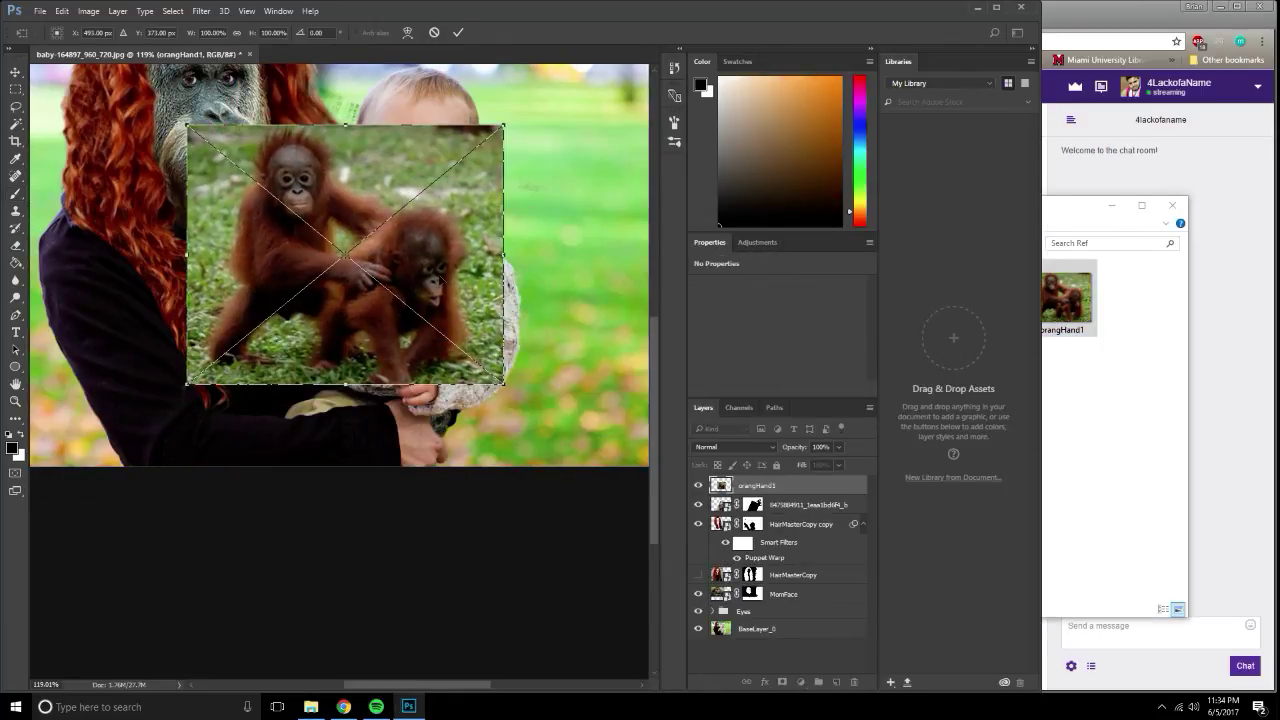
pyautogui.moveTo(504, 389); pyautogui.dragTo(580, 395)
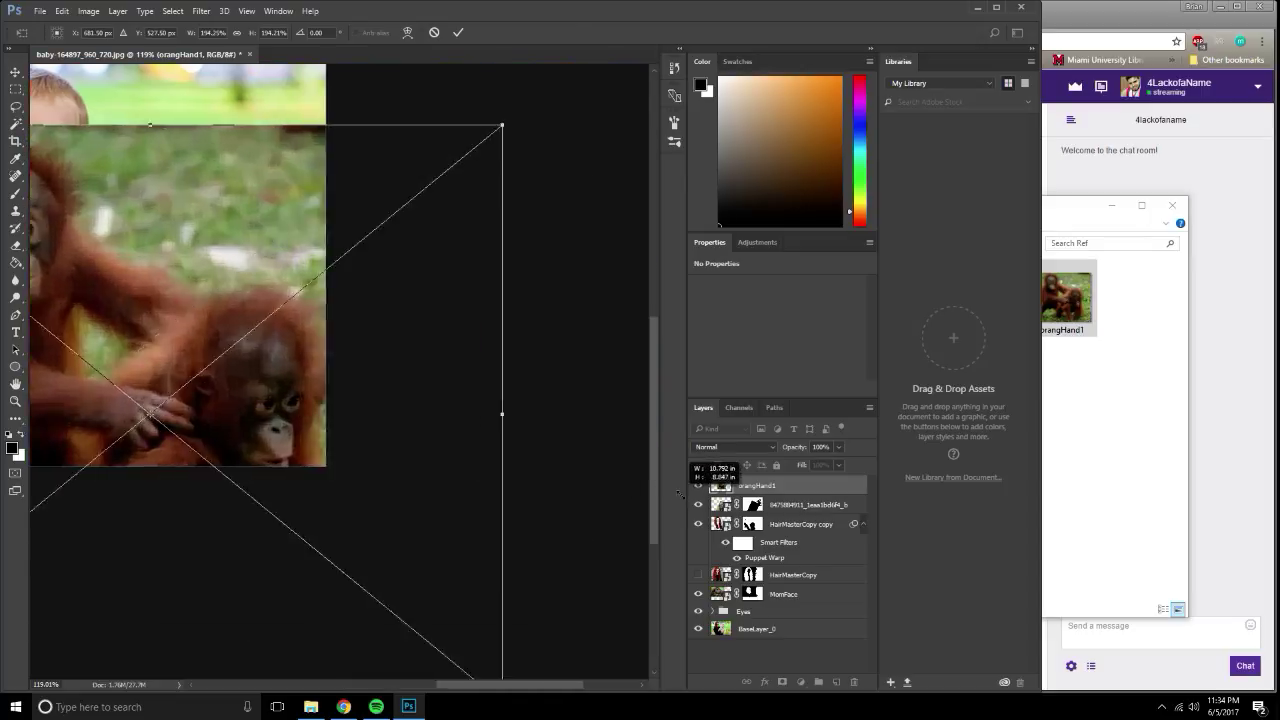
pyautogui.scroll(-3, 365, 358)
pyautogui.scroll(-2, 348, 353)
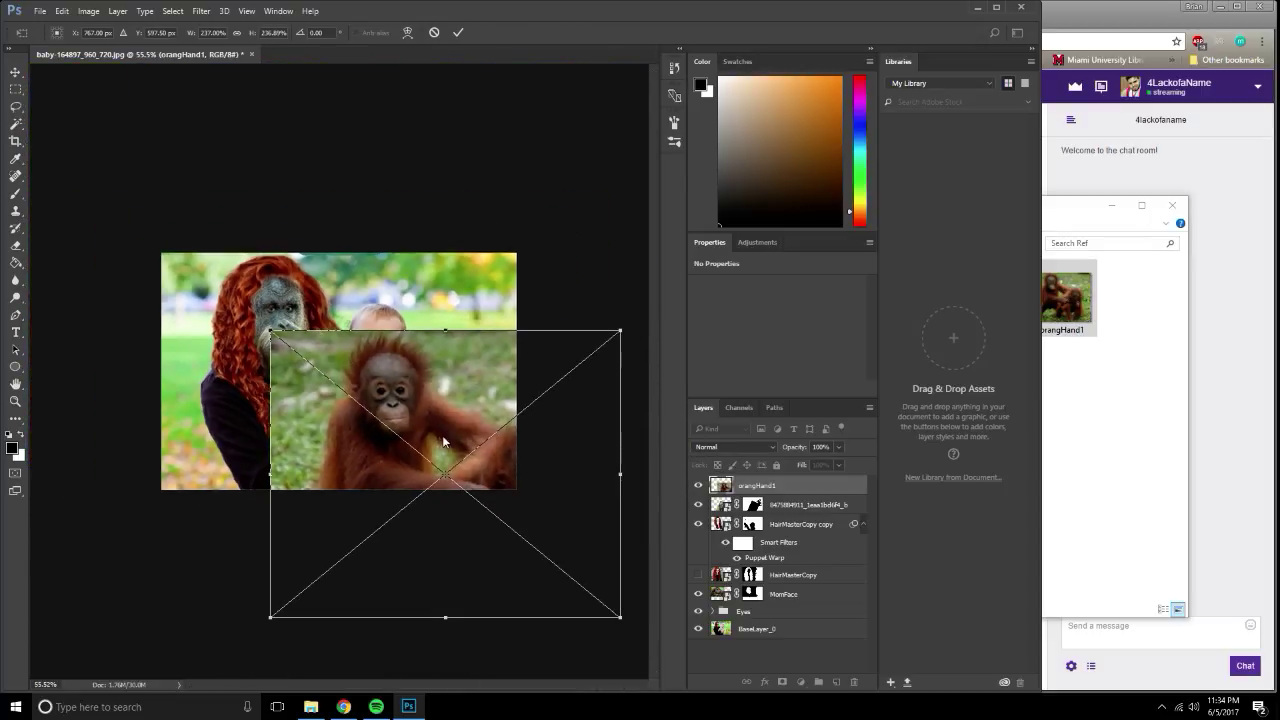
pyautogui.moveTo(443, 382)
pyautogui.mouseDown()
pyautogui.moveTo(378, 350)
pyautogui.moveTo(371, 368)
pyautogui.mouseUp()
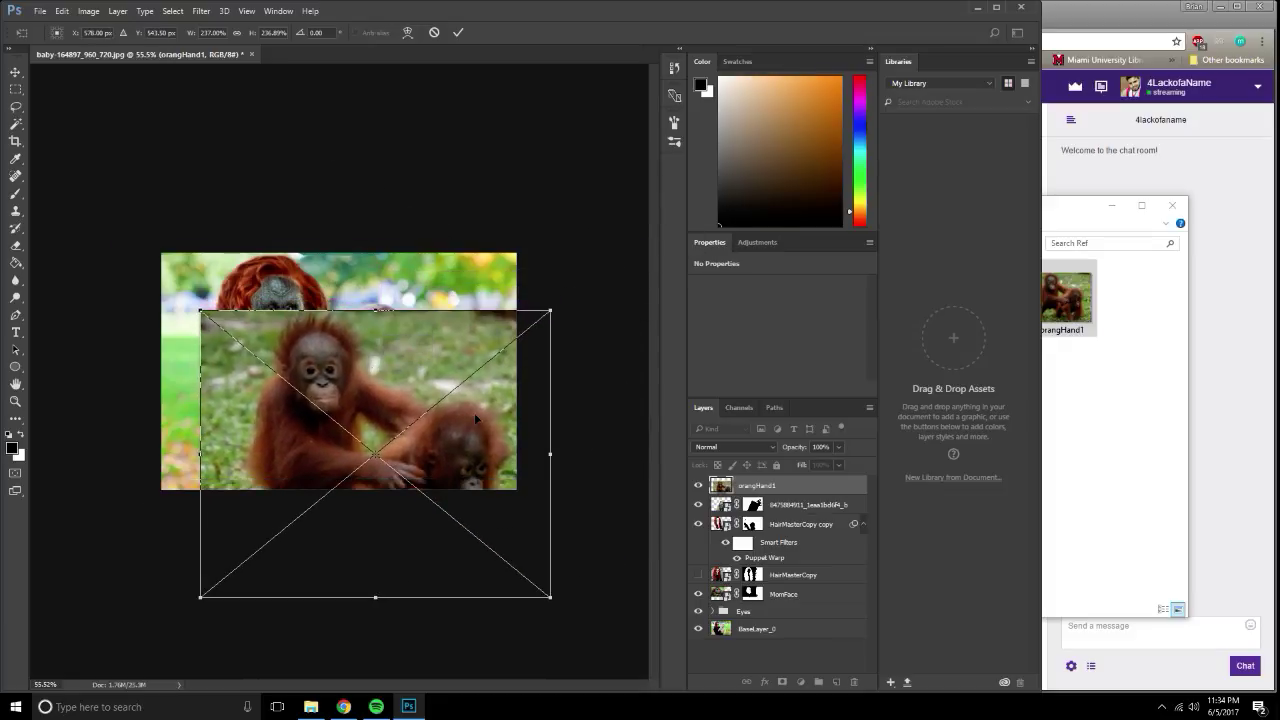
pyautogui.press('Return')
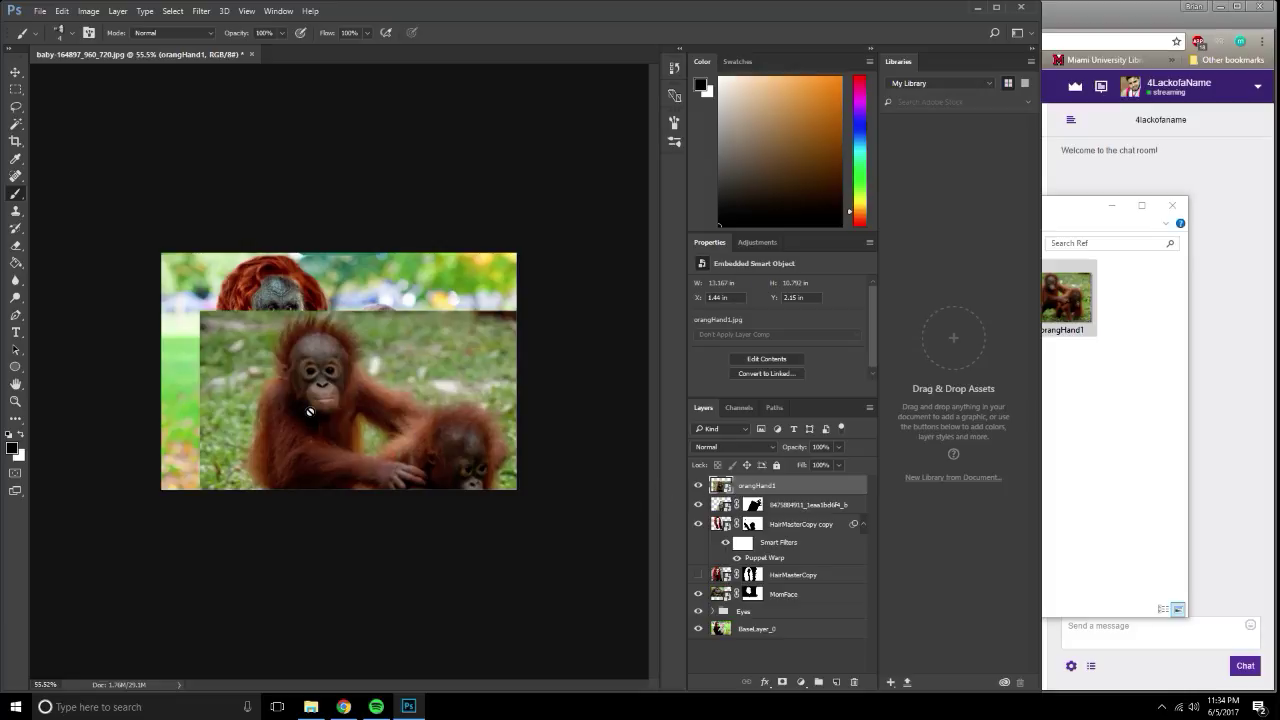
# Add a layer mask to orangHand1 and shift the photo up-left across the canvas.
pyautogui.click(781, 681)
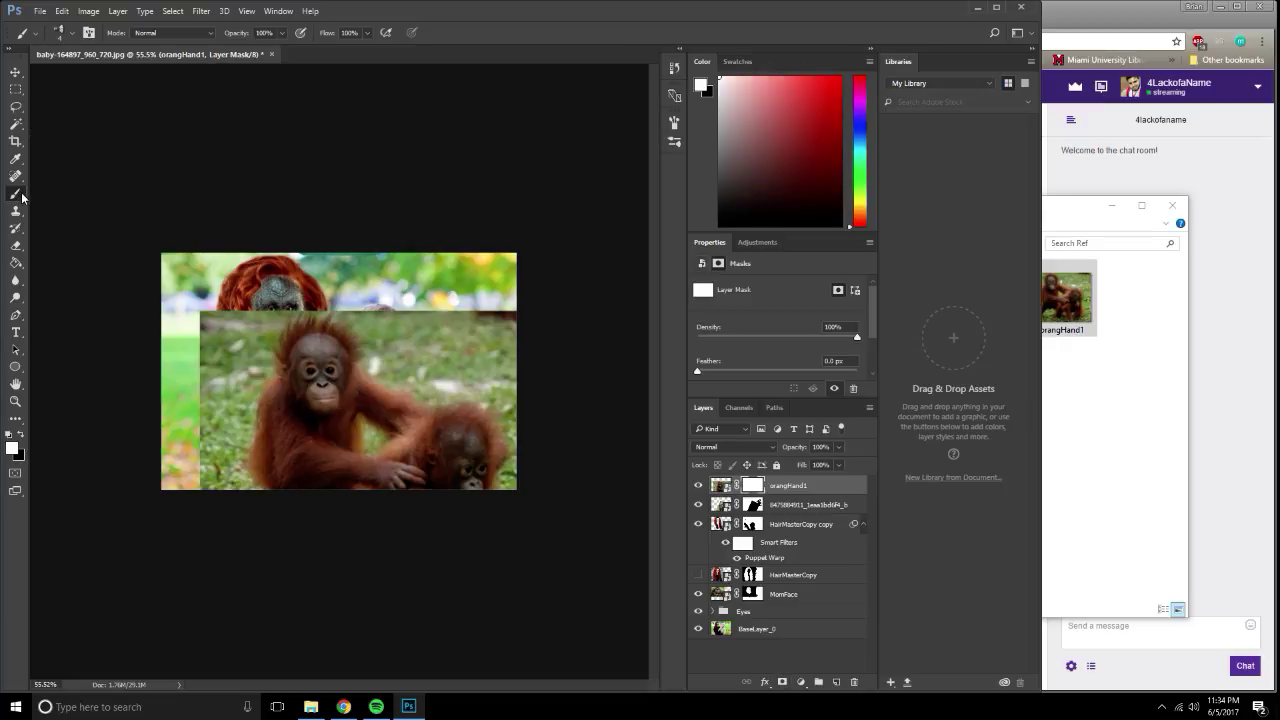
pyautogui.click(19, 73)
pyautogui.moveTo(404, 400); pyautogui.dragTo(354, 295)
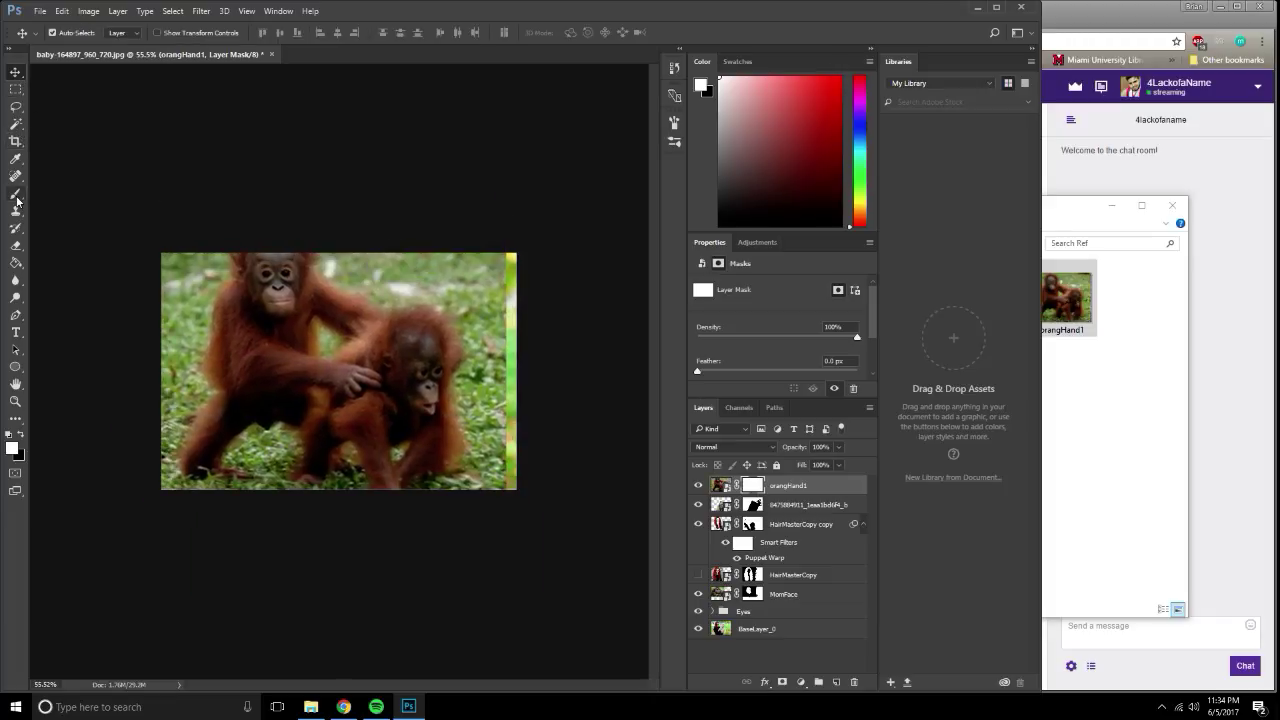
# Set up a black, hard round 80 px brush for painting the mask.
pyautogui.click(16, 196)
pyautogui.press('x')
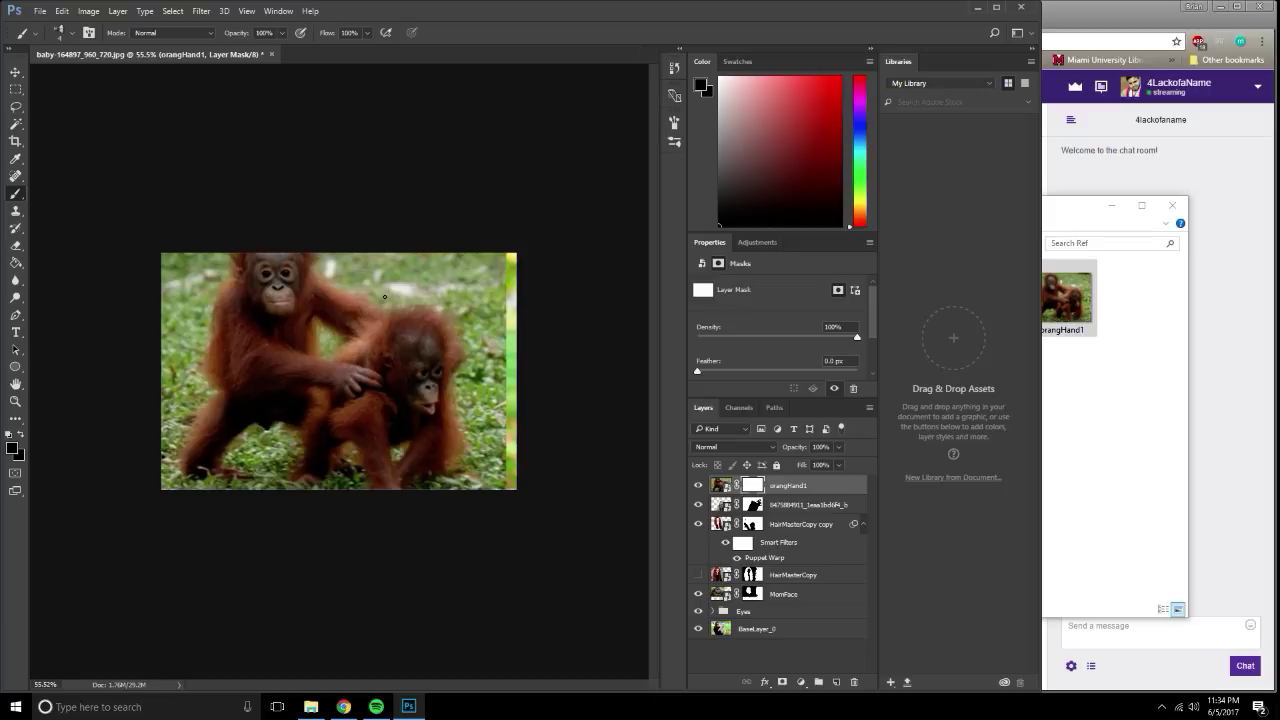
pyautogui.press(']')
pyautogui.press(']')
pyautogui.press(']')
pyautogui.click(57, 37)
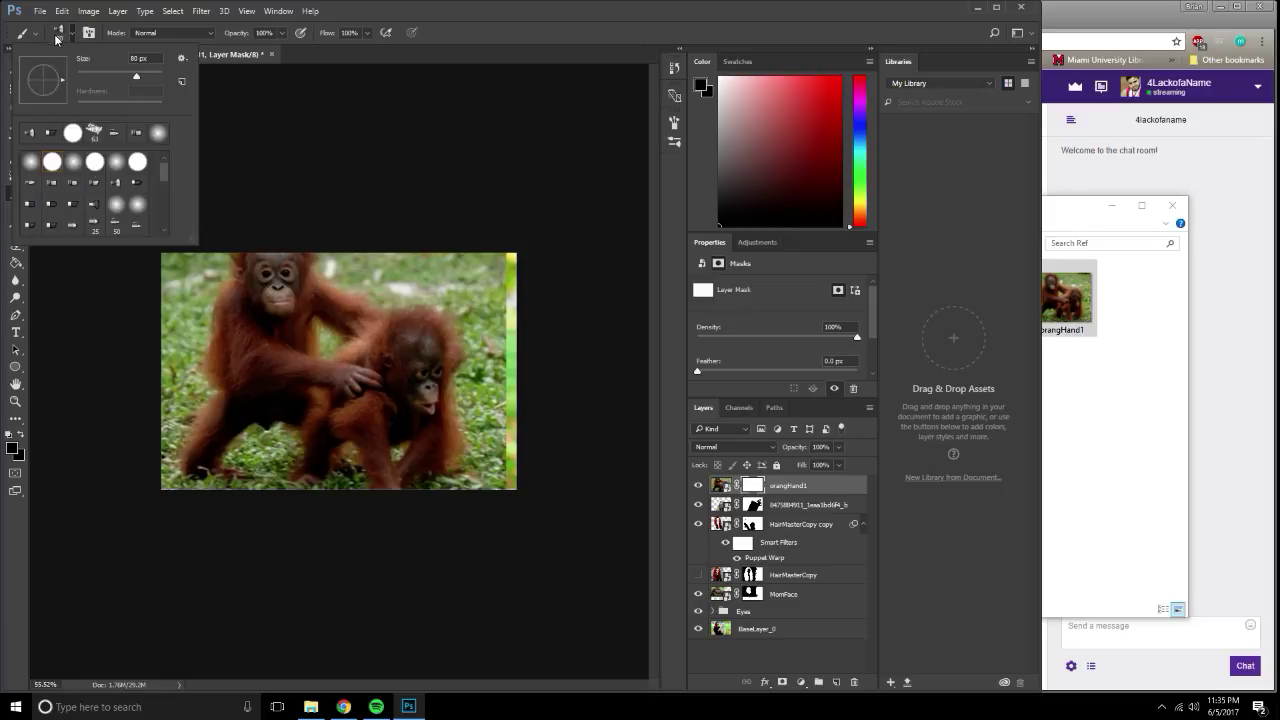
pyautogui.click(73, 131)
pyautogui.click(291, 238)
# Mask away the top orangutan's face and the photo around the arm, revealing the baby.
pyautogui.moveTo(335, 244); pyautogui.dragTo(132, 291)
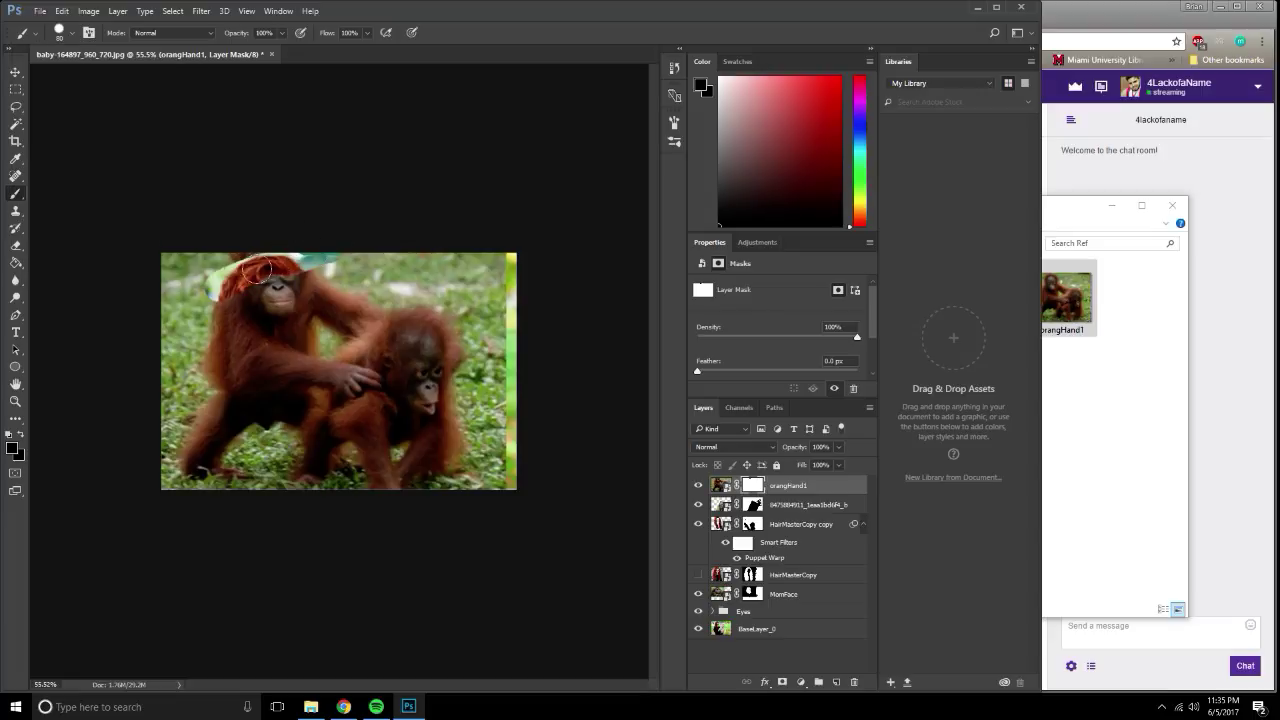
pyautogui.hotkey('ctrl', 'z')
pyautogui.moveTo(334, 243)
pyautogui.mouseDown()
pyautogui.moveTo(230, 307)
pyautogui.moveTo(143, 391)
pyautogui.moveTo(418, 478)
pyautogui.moveTo(505, 411)
pyautogui.moveTo(473, 332)
pyautogui.moveTo(398, 384)
pyautogui.moveTo(412, 318)
pyautogui.moveTo(444, 280)
pyautogui.moveTo(420, 262)
pyautogui.moveTo(434, 303)
pyautogui.moveTo(295, 318)
pyautogui.moveTo(288, 330)
pyautogui.moveTo(385, 336)
pyautogui.moveTo(330, 345)
pyautogui.moveTo(390, 345)
pyautogui.moveTo(400, 370)
pyautogui.moveTo(376, 404)
pyautogui.moveTo(387, 362)
pyautogui.moveTo(388, 395)
pyautogui.moveTo(350, 430)
pyautogui.moveTo(203, 402)
pyautogui.moveTo(215, 385)
pyautogui.moveTo(194, 455)
pyautogui.moveTo(205, 462)
pyautogui.mouseUp()
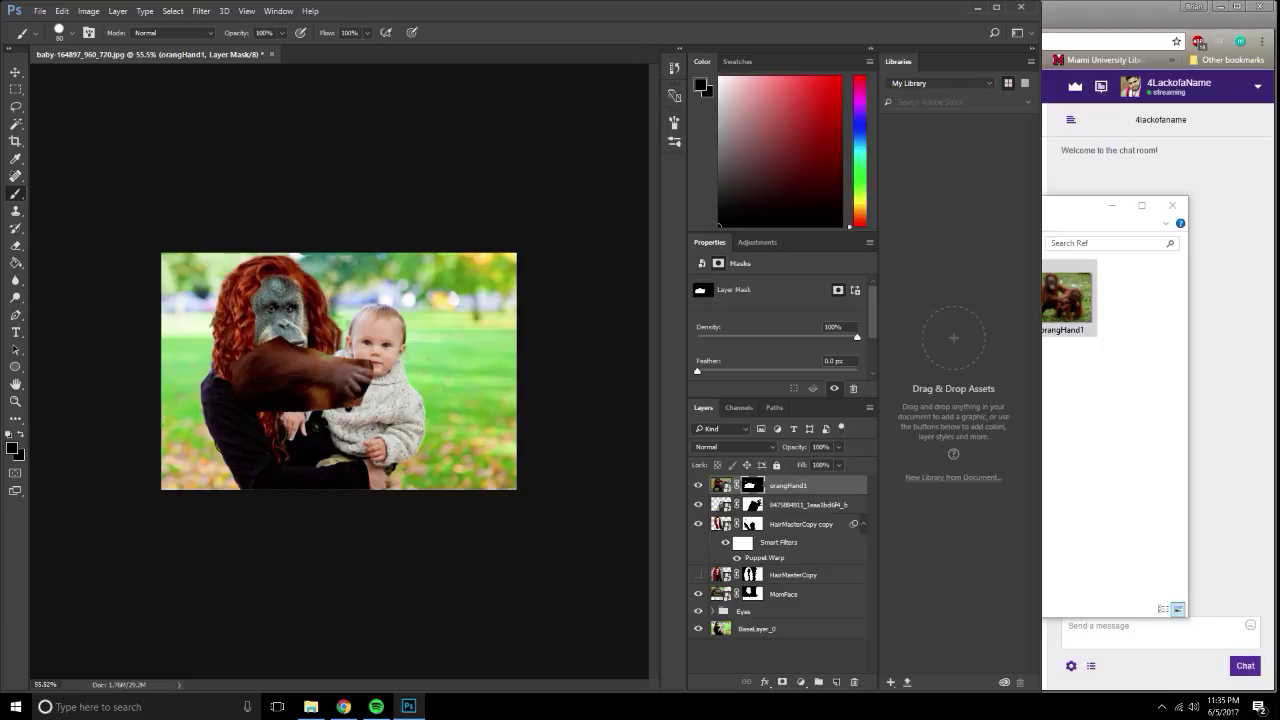
pyautogui.moveTo(270, 414)
pyautogui.mouseDown()
pyautogui.moveTo(330, 402)
pyautogui.moveTo(305, 405)
pyautogui.moveTo(366, 413)
pyautogui.mouseUp()
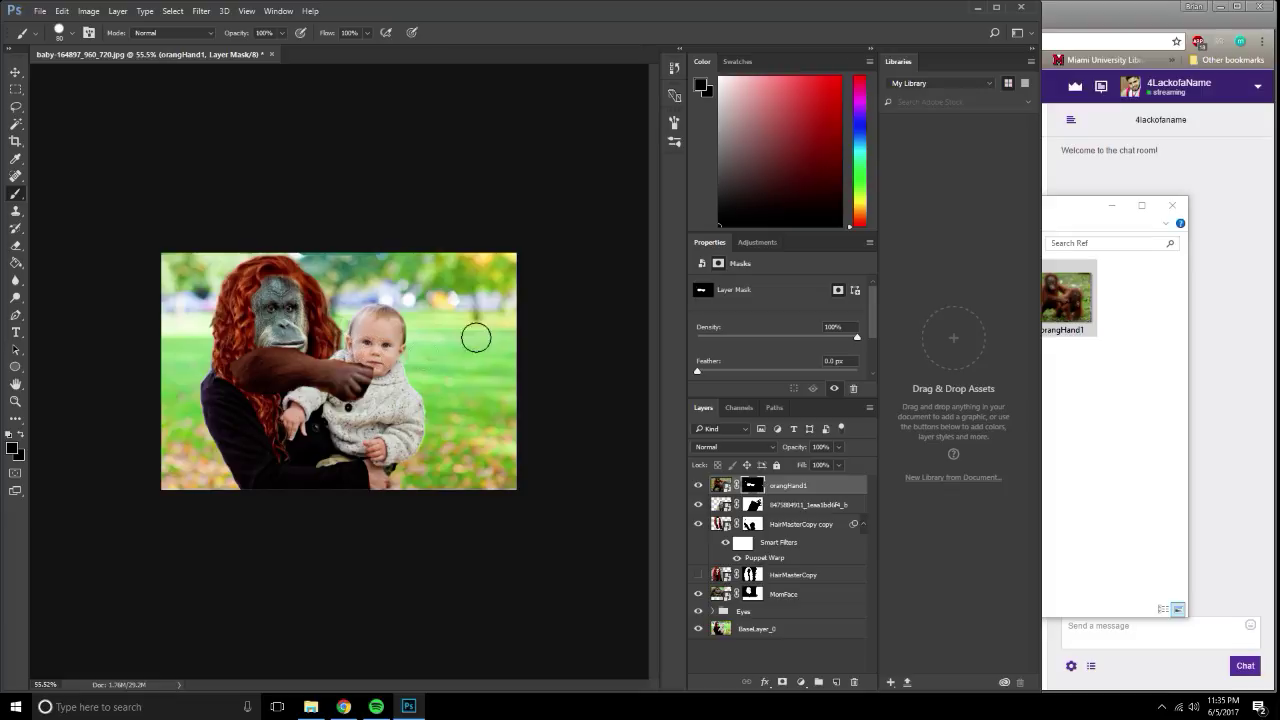
# Lower the orangutan arm beneath the baby and mask away the strip over the mother's face.
pyautogui.click(16, 73)
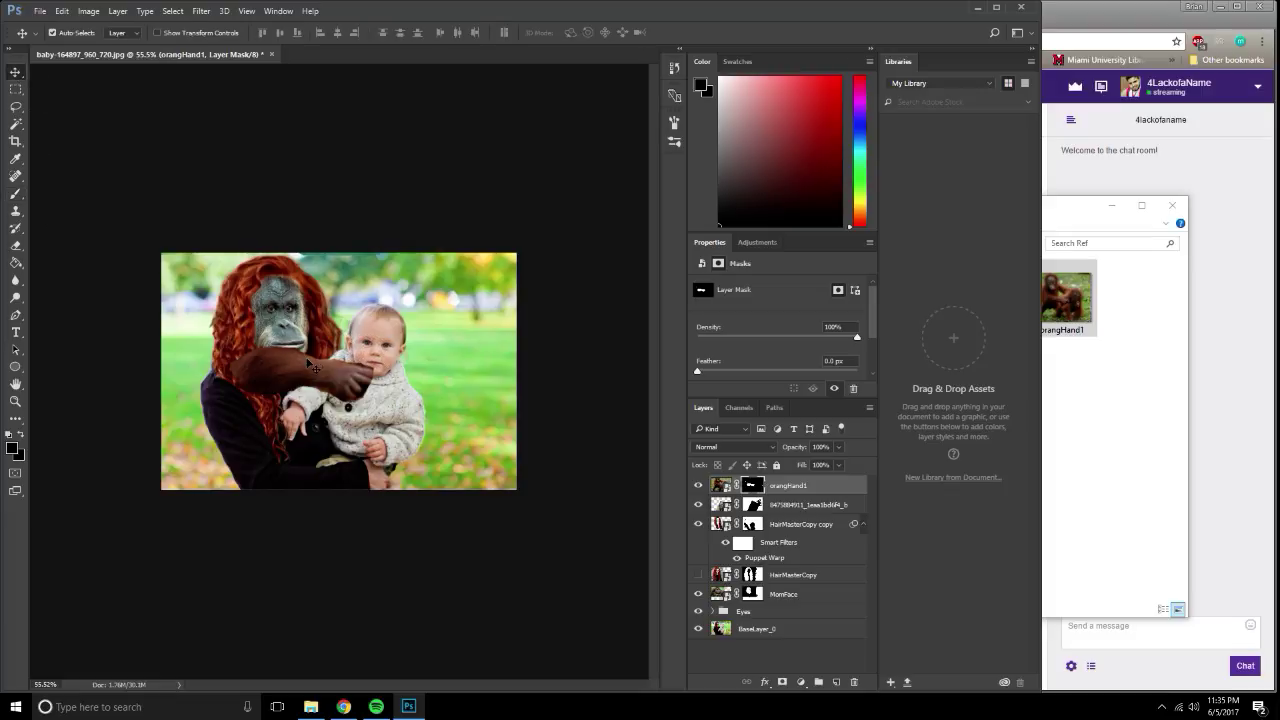
pyautogui.moveTo(314, 368); pyautogui.dragTo(333, 467)
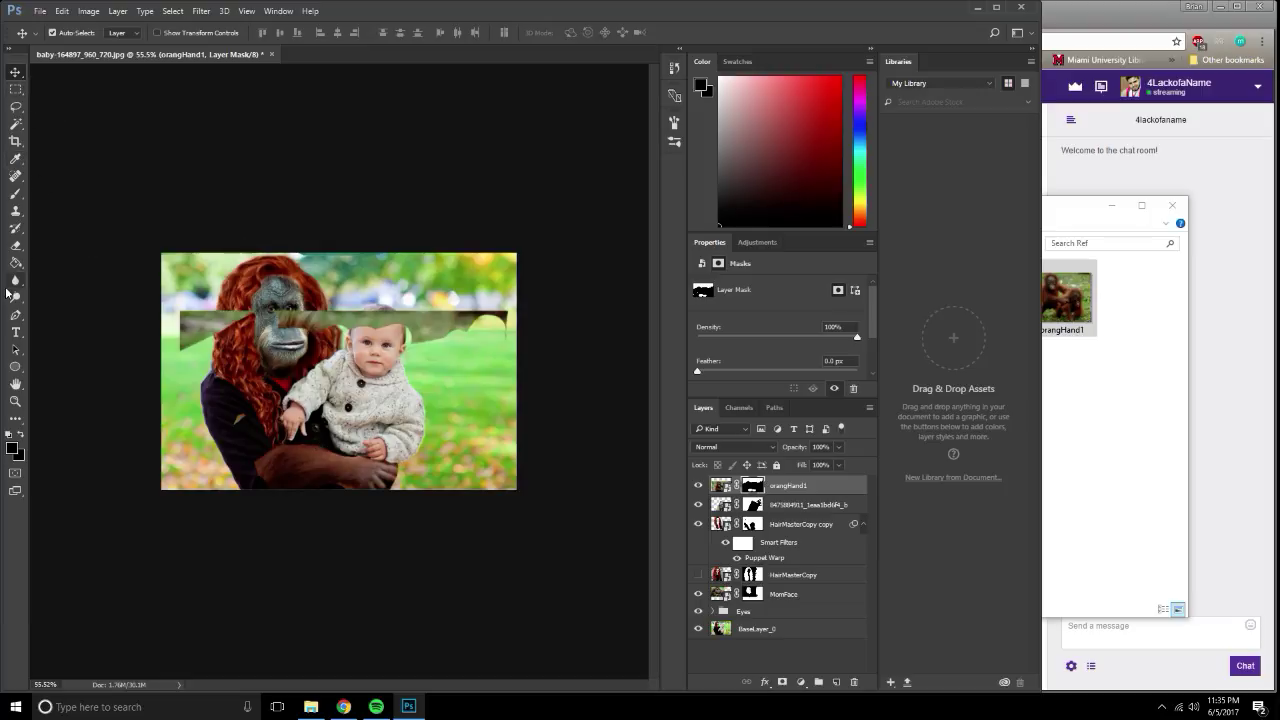
pyautogui.click(15, 193)
pyautogui.moveTo(185, 318)
pyautogui.mouseDown()
pyautogui.moveTo(259, 297)
pyautogui.moveTo(285, 355)
pyautogui.mouseUp()
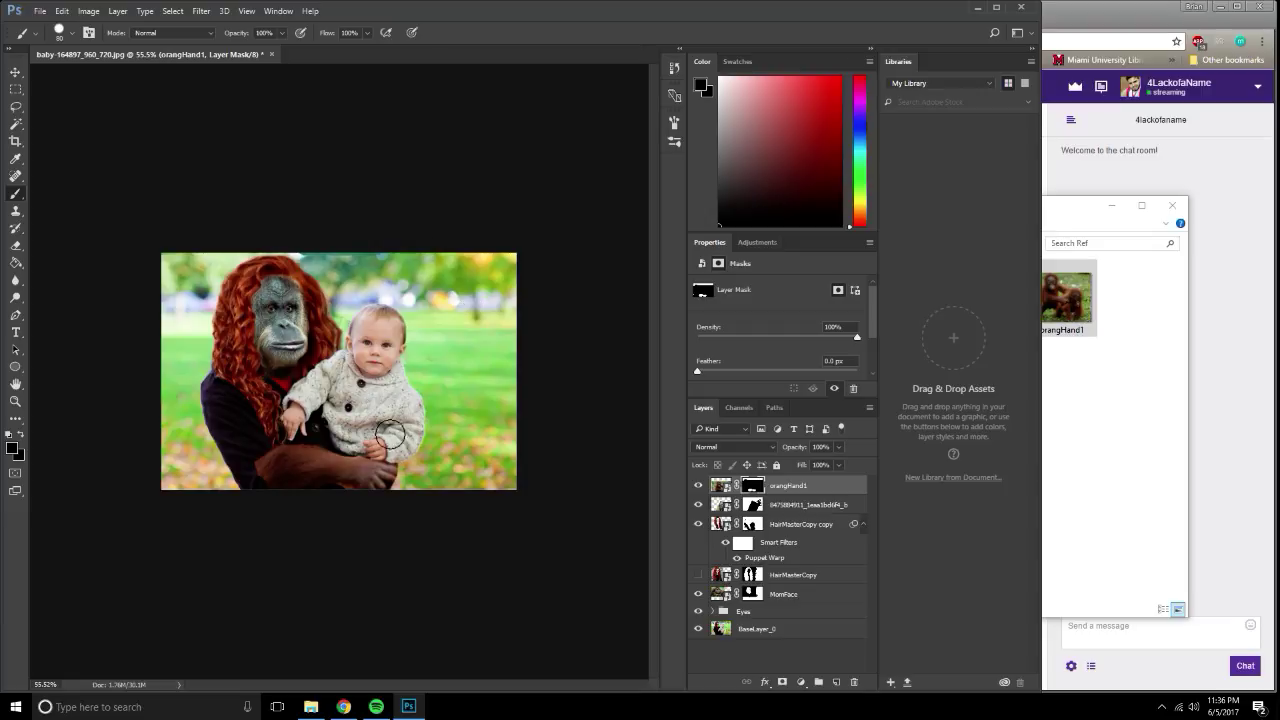
pyautogui.scroll(5, 390, 433)
# Rotate the orangHand1 arm about -13° and move it down beneath the baby's legs.
pyautogui.press('v')
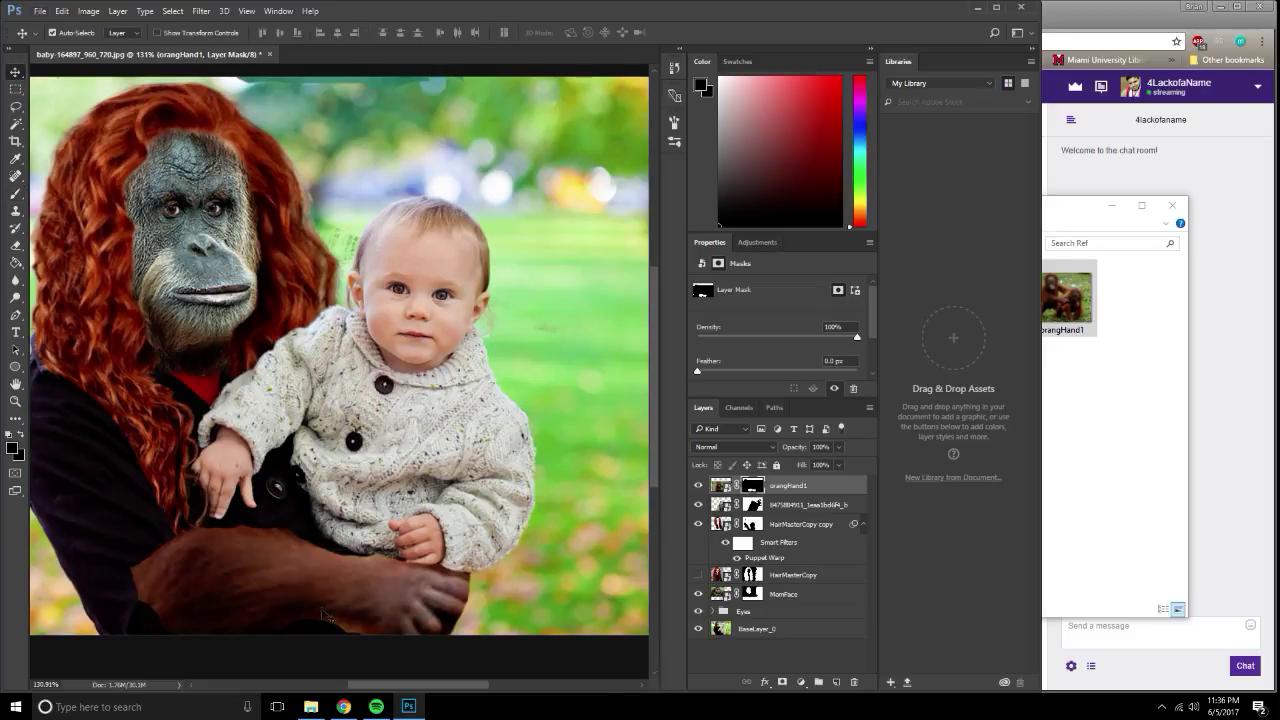
pyautogui.scroll(-2, 325, 613)
pyautogui.moveTo(333, 506); pyautogui.dragTo(360, 503)
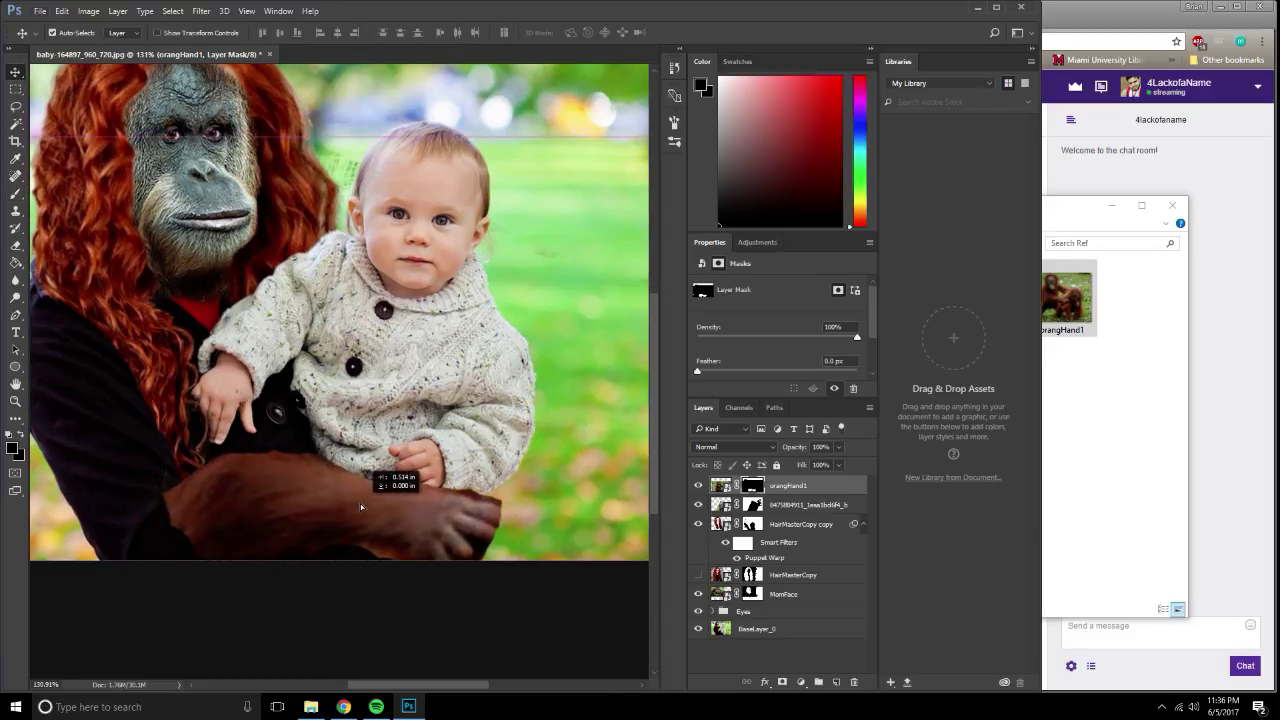
pyautogui.hotkey('ctrl', 't')
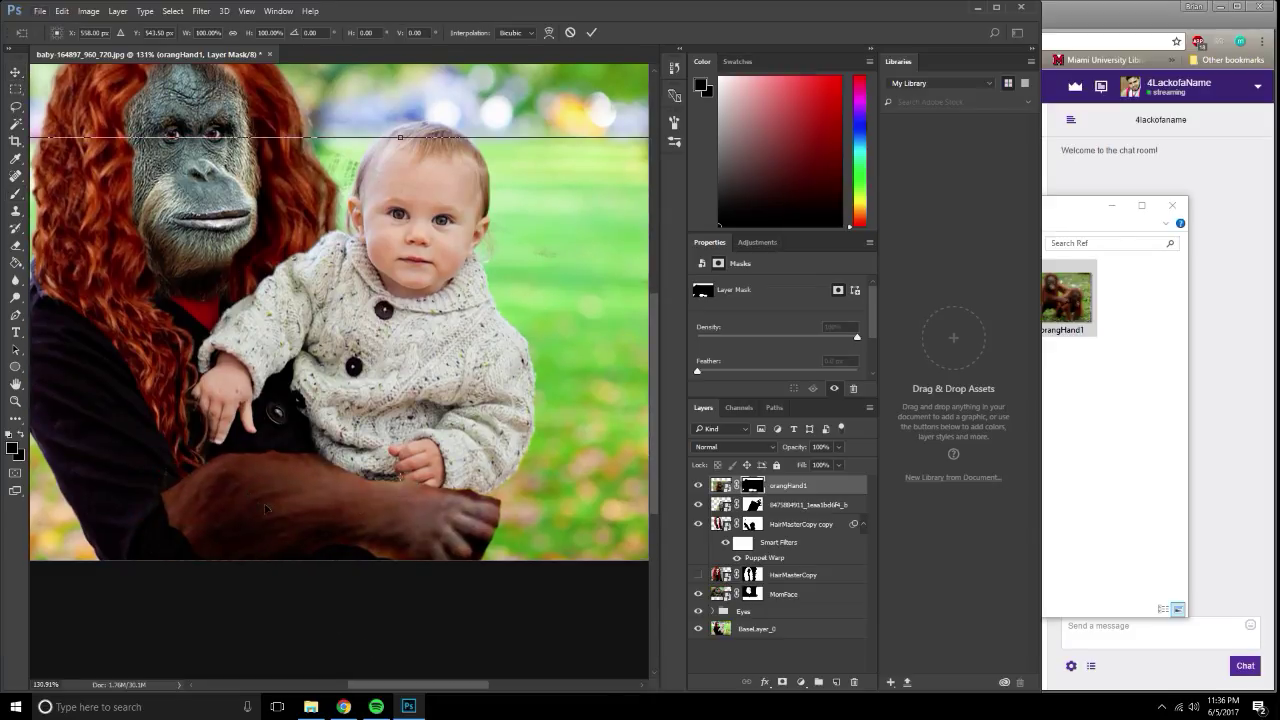
pyautogui.scroll(-3, 277, 491)
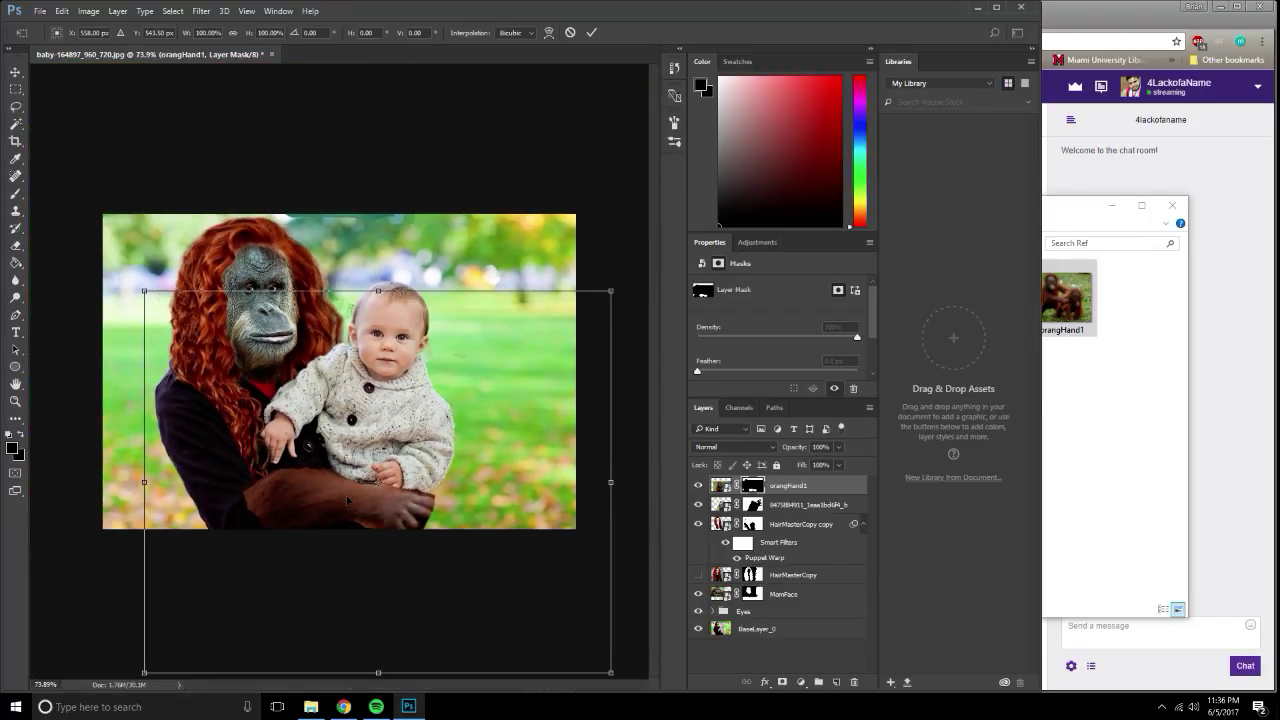
pyautogui.moveTo(347, 500); pyautogui.dragTo(339, 491)
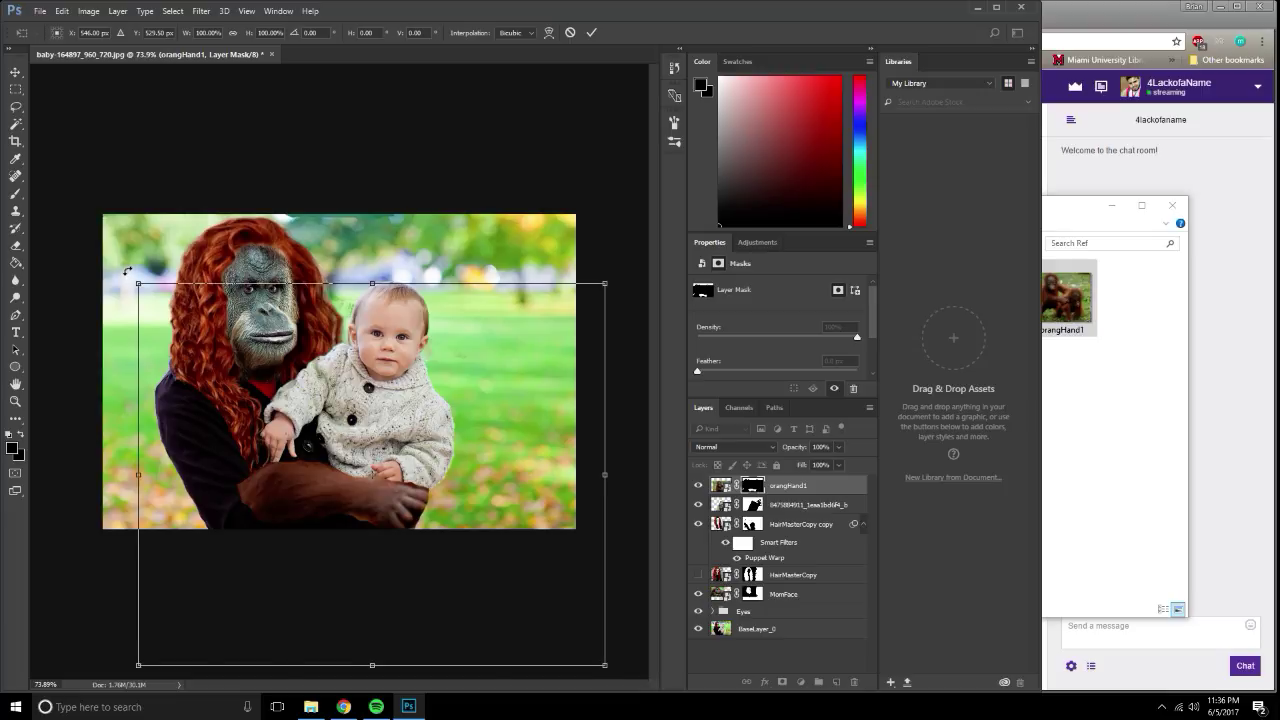
pyautogui.moveTo(127, 271); pyautogui.dragTo(88, 330)
pyautogui.moveTo(372, 472)
pyautogui.mouseDown()
pyautogui.moveTo(350, 546)
pyautogui.moveTo(351, 505)
pyautogui.moveTo(323, 510)
pyautogui.mouseUp()
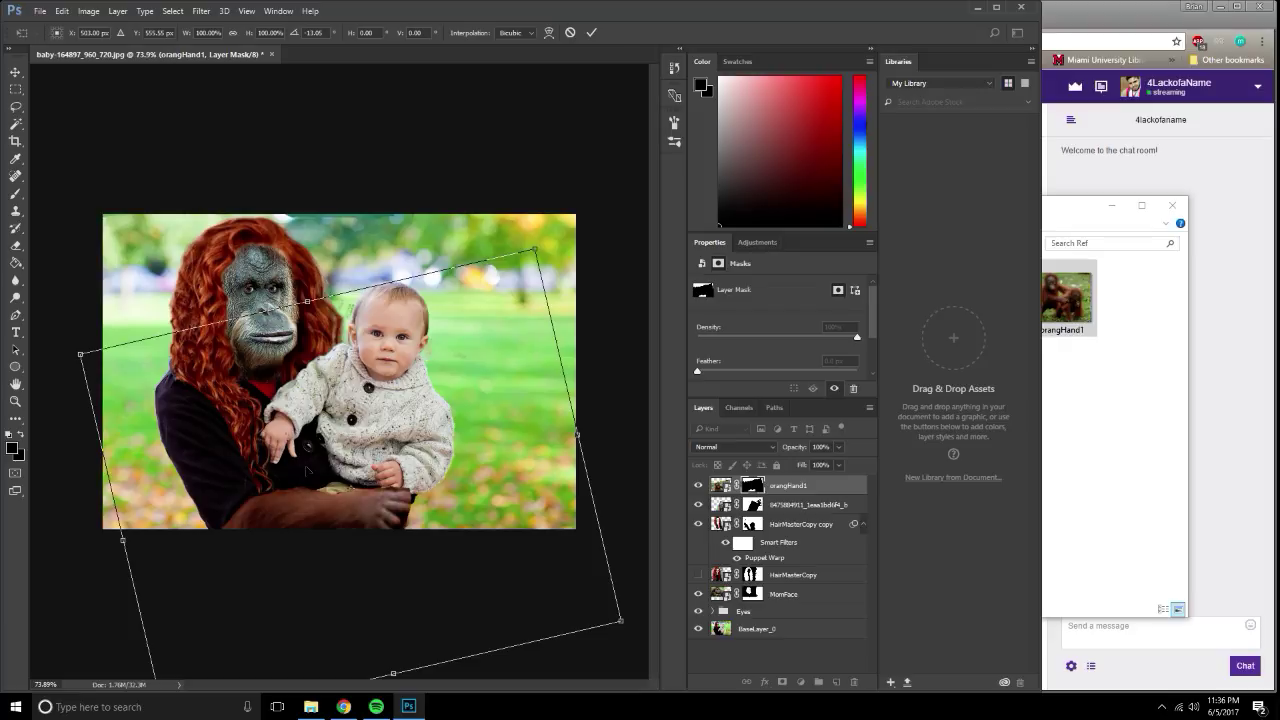
pyautogui.press('Return')
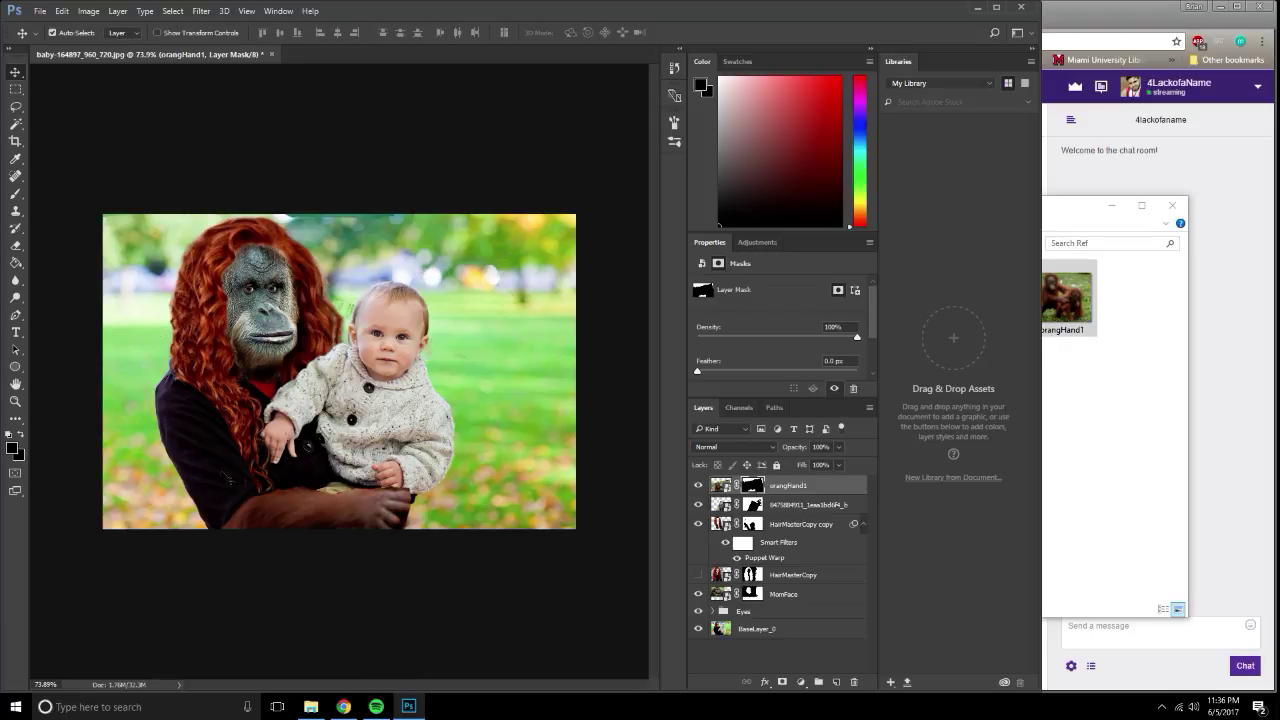
pyautogui.scroll(4, 289, 442)
pyautogui.moveTo(380, 429); pyautogui.dragTo(384, 301)
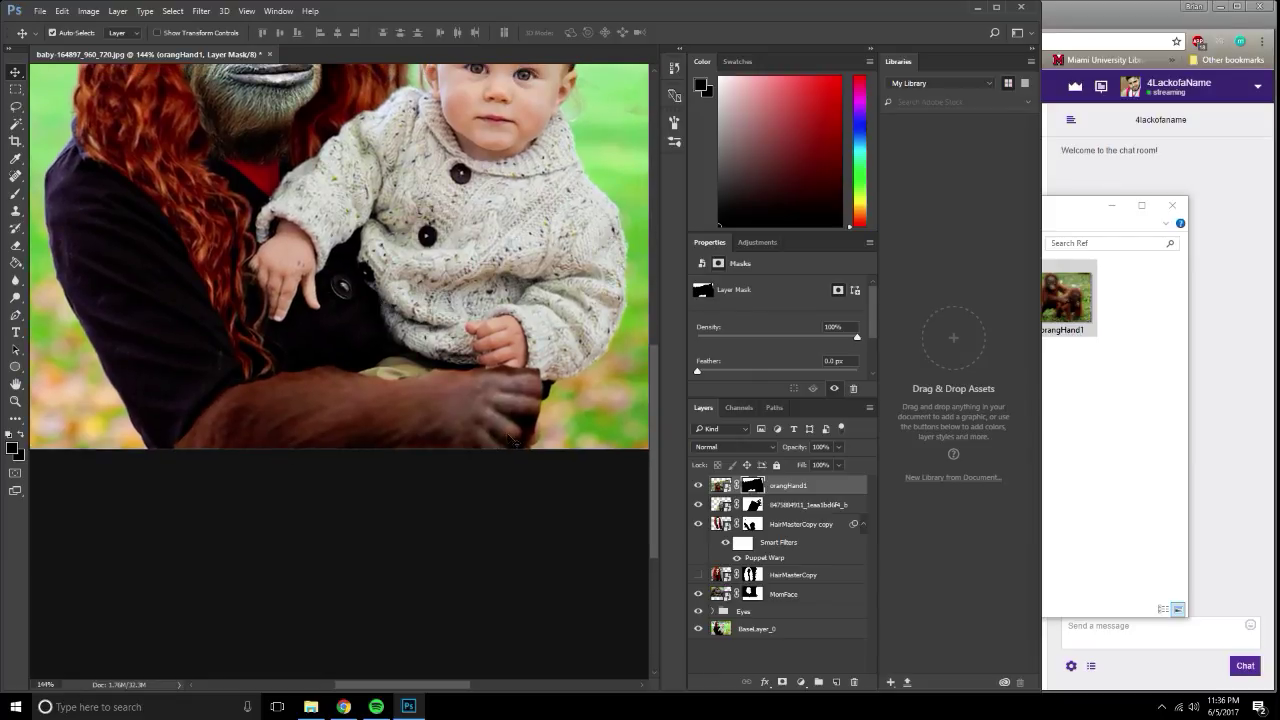
# Fit the image on screen and restore the sweater over the dark hand's top edge.
pyautogui.hotkey('ctrl', '0')
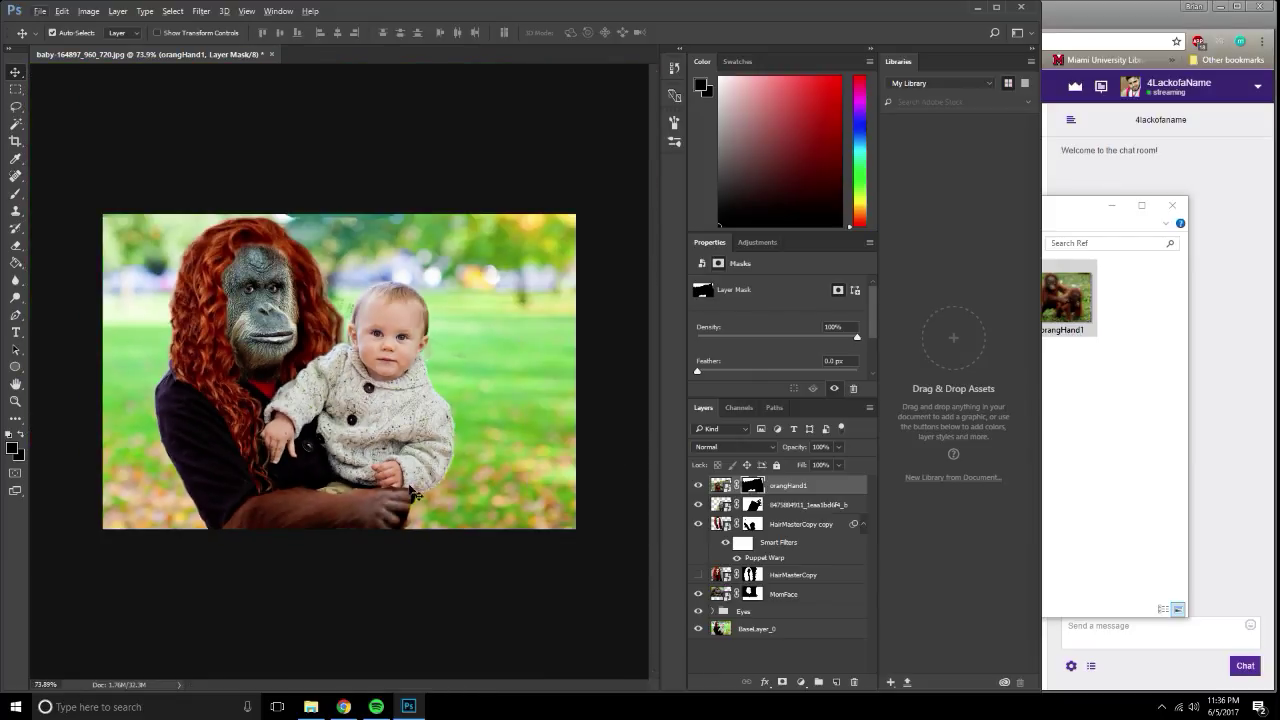
pyautogui.click(18, 193)
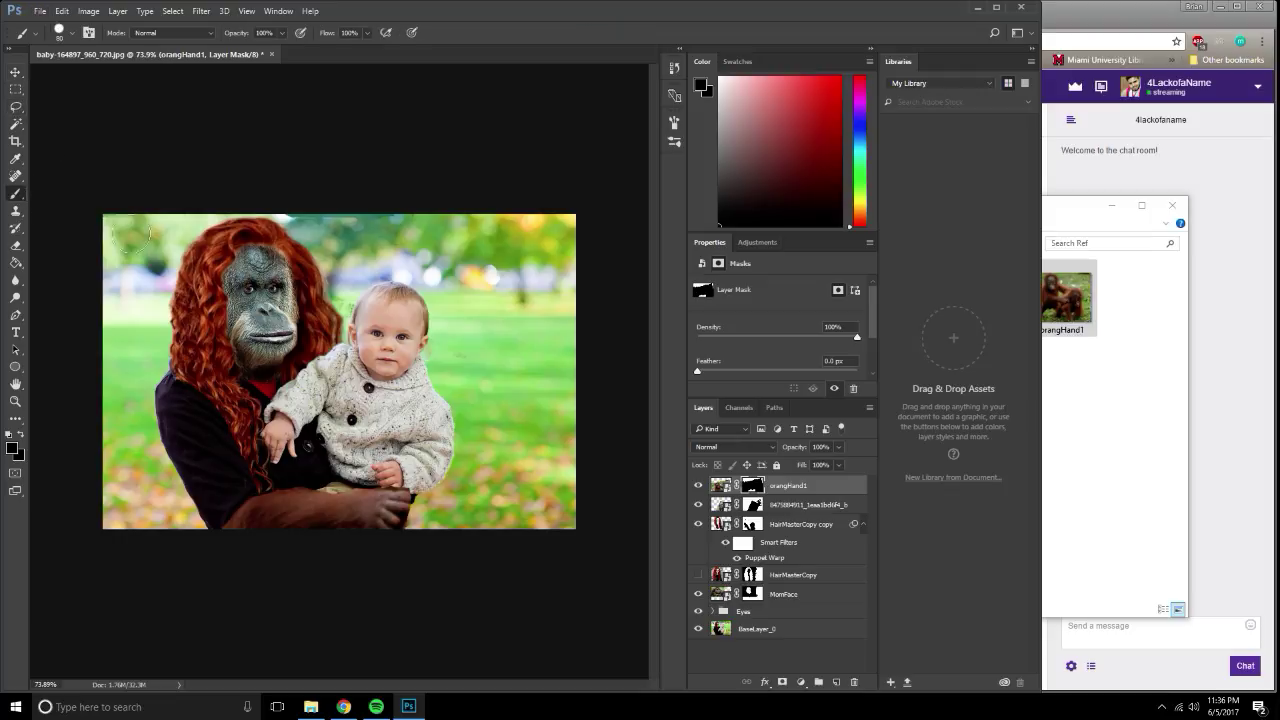
pyautogui.scroll(1, 390, 440)
pyautogui.scroll(2, 385, 430)
pyautogui.scroll(2, 378, 410)
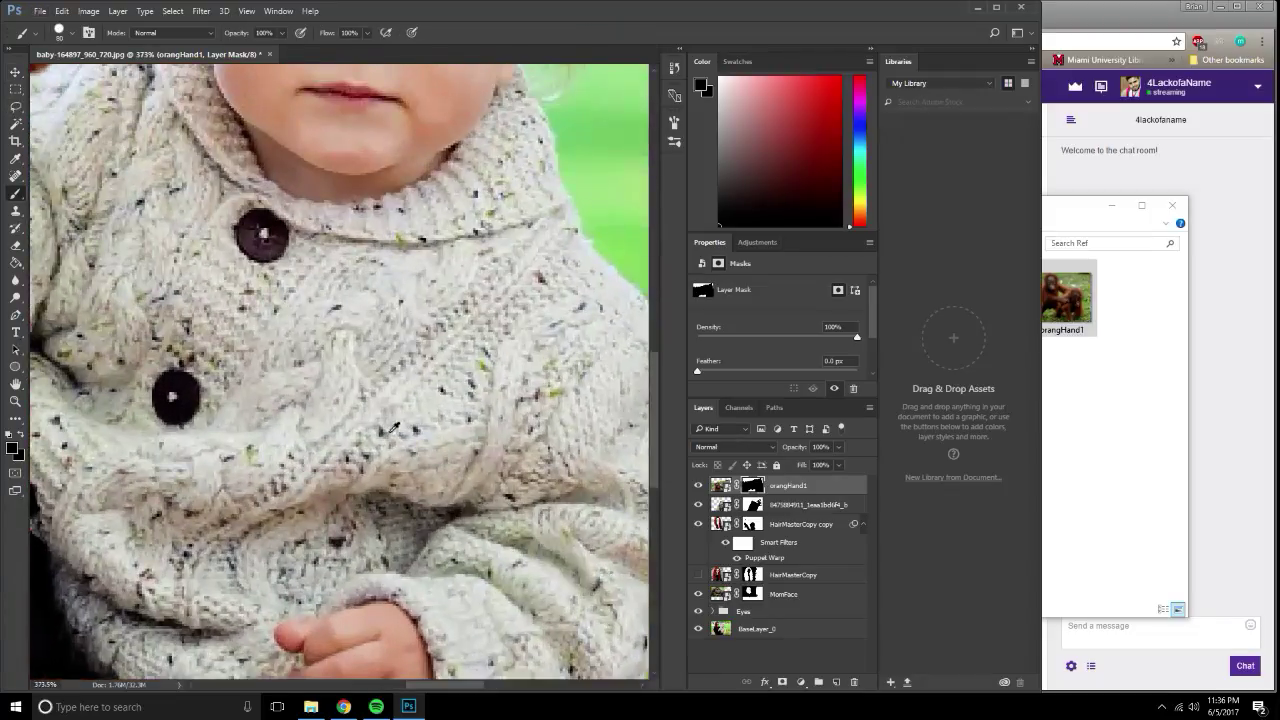
pyautogui.scroll(2, 370, 390)
pyautogui.scroll(-3, 370, 390)
pyautogui.scroll(-2, 420, 390)
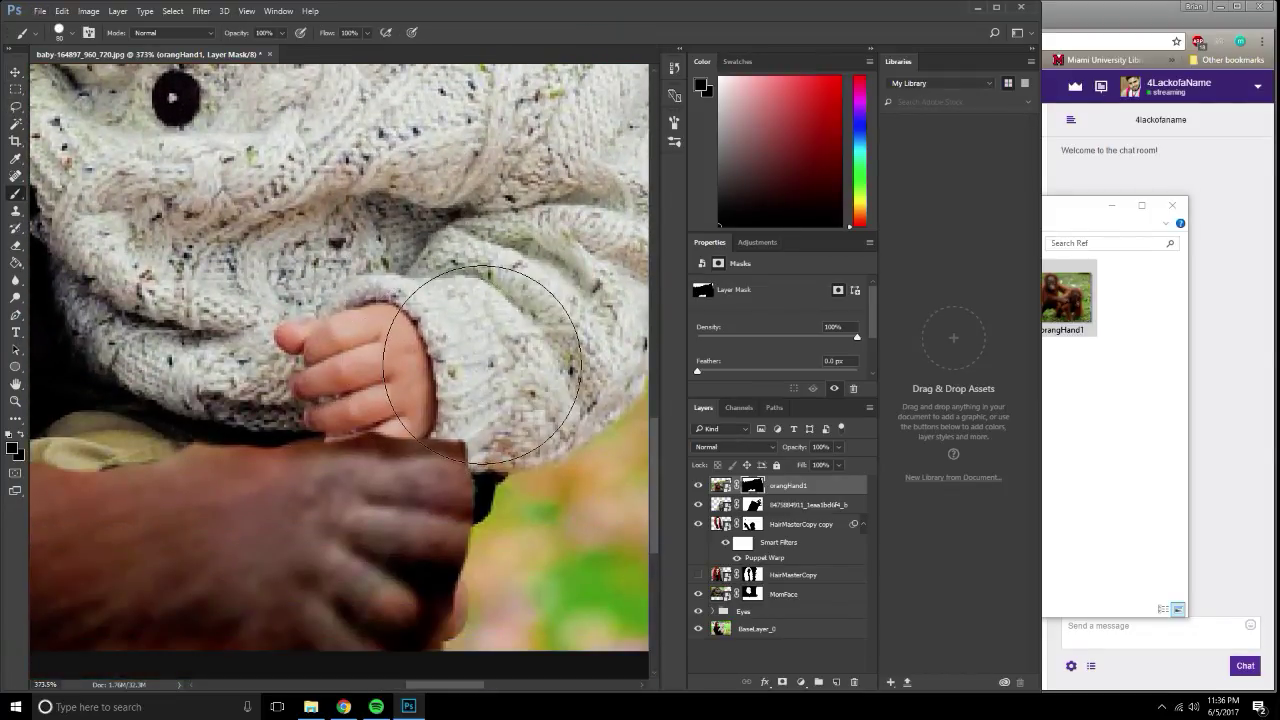
pyautogui.moveTo(512, 384); pyautogui.dragTo(518, 372)
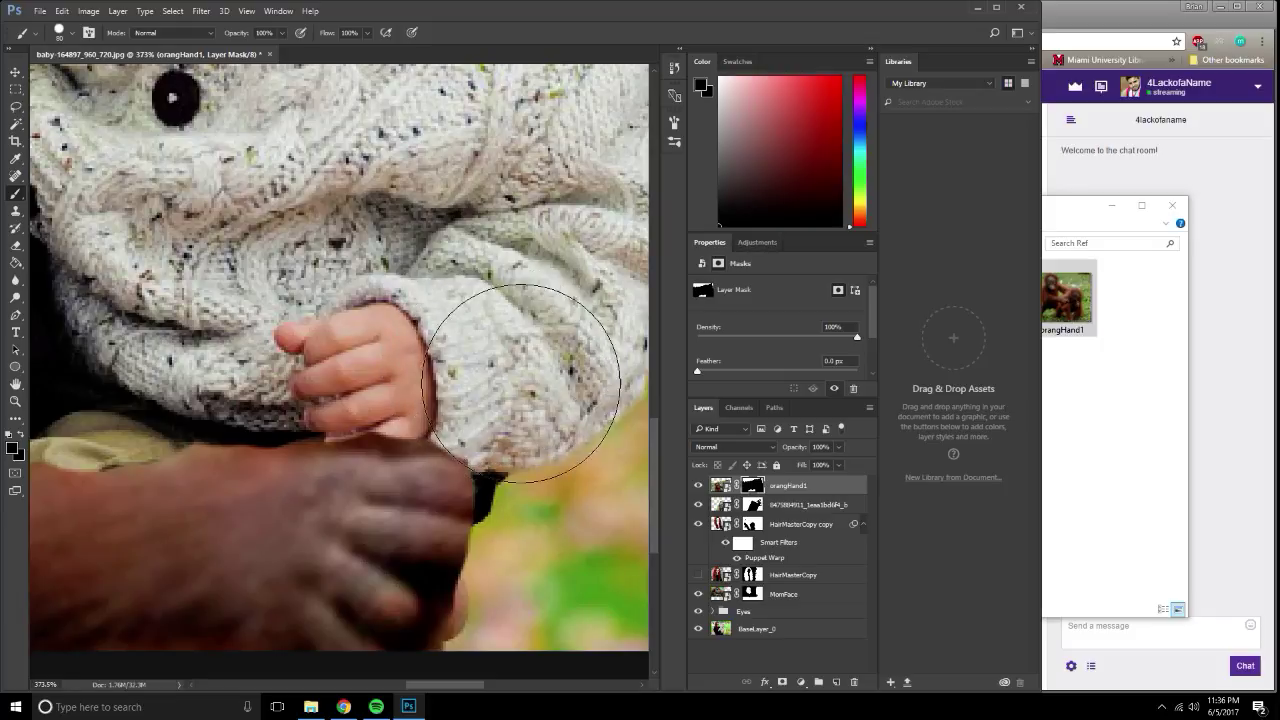
# With a 5 px brush, tuck the hand's edge under the sweater cuff and refine its lower edge.
pyautogui.press('[')
pyautogui.press('[')
pyautogui.press('[')
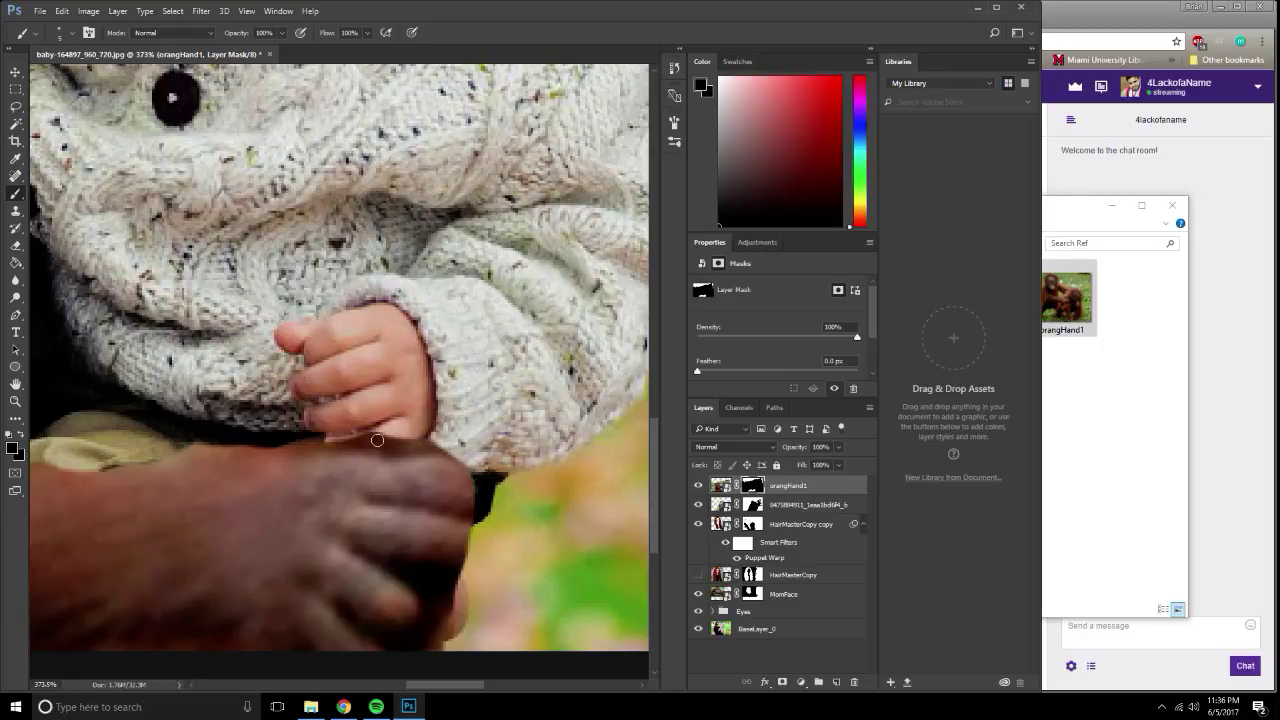
pyautogui.moveTo(390, 446); pyautogui.dragTo(463, 457)
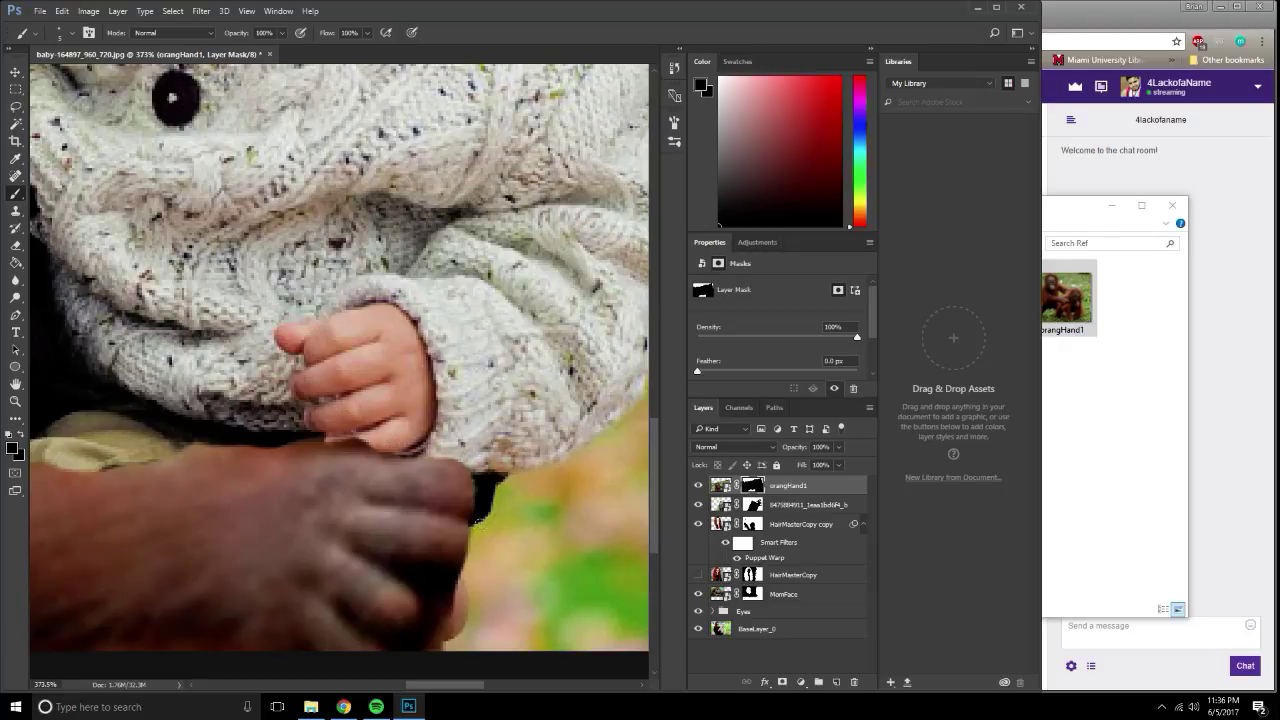
pyautogui.scroll(-2, 483, 538)
pyautogui.scroll(-2, 457, 537)
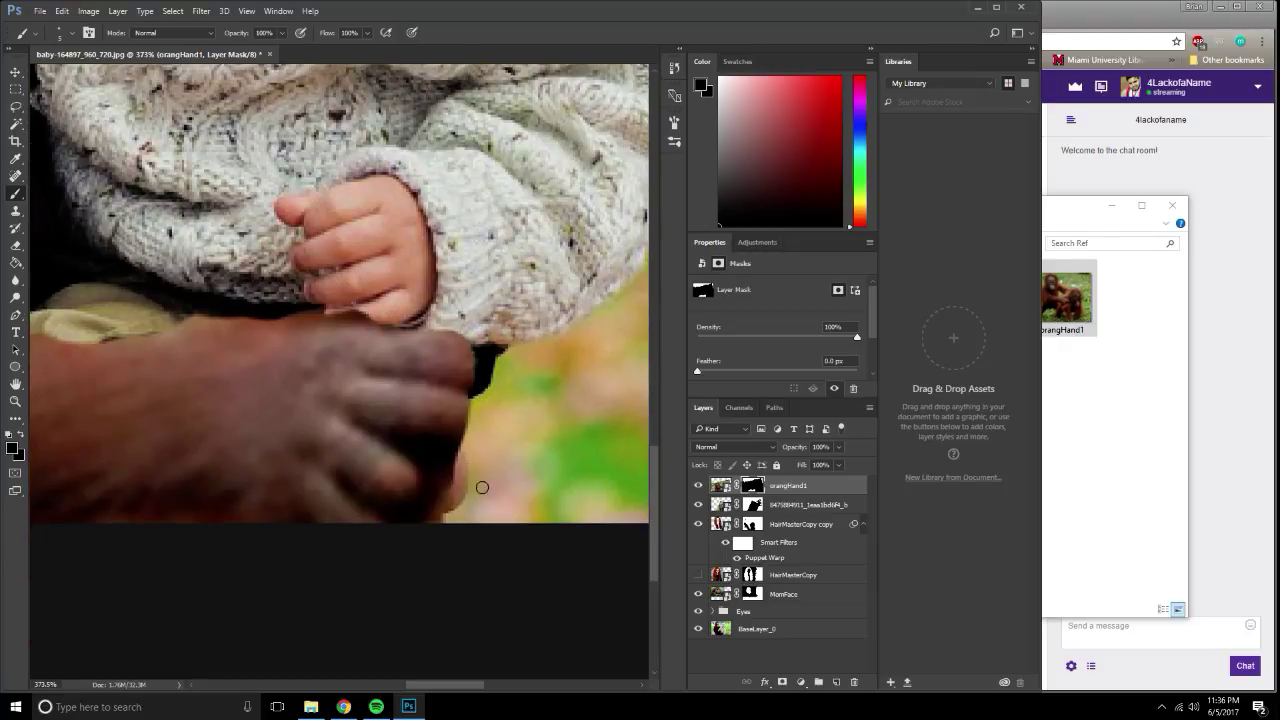
pyautogui.moveTo(418, 528)
pyautogui.mouseDown()
pyautogui.moveTo(450, 457)
pyautogui.moveTo(440, 484)
pyautogui.mouseUp()
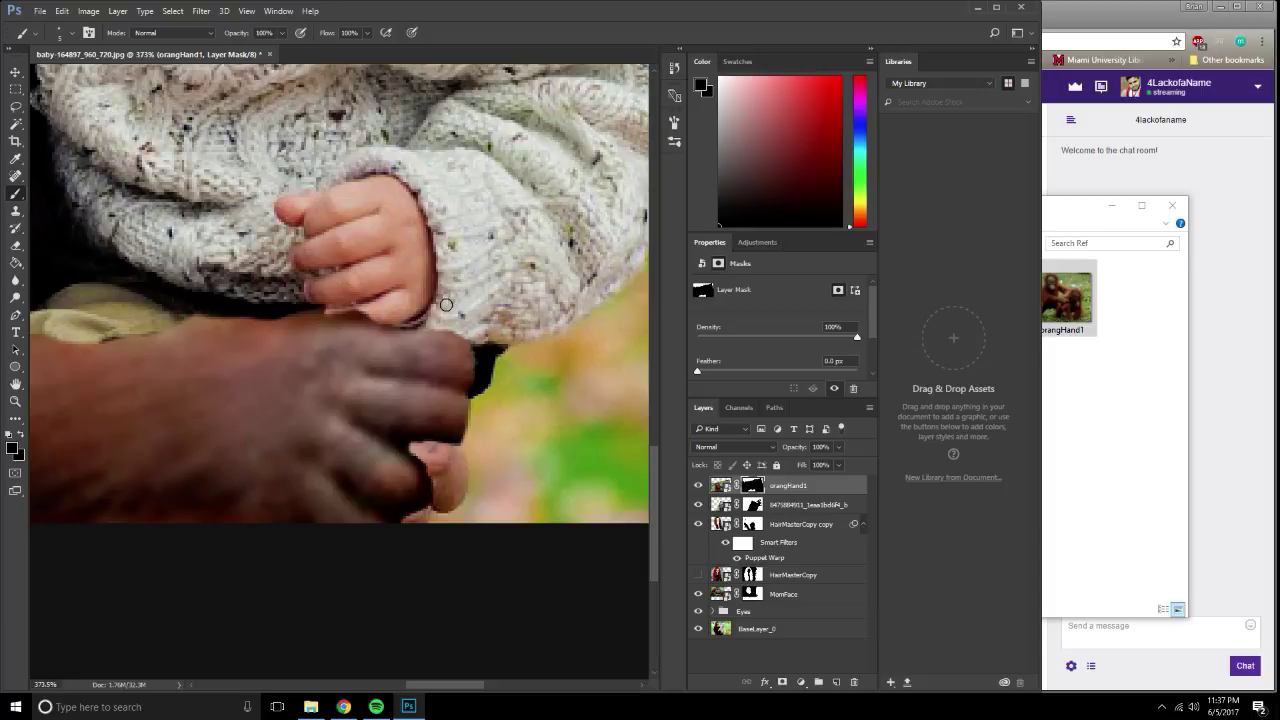
pyautogui.moveTo(446, 319)
pyautogui.mouseDown()
pyautogui.moveTo(463, 359)
pyautogui.moveTo(342, 356)
pyautogui.moveTo(400, 351)
pyautogui.mouseUp()
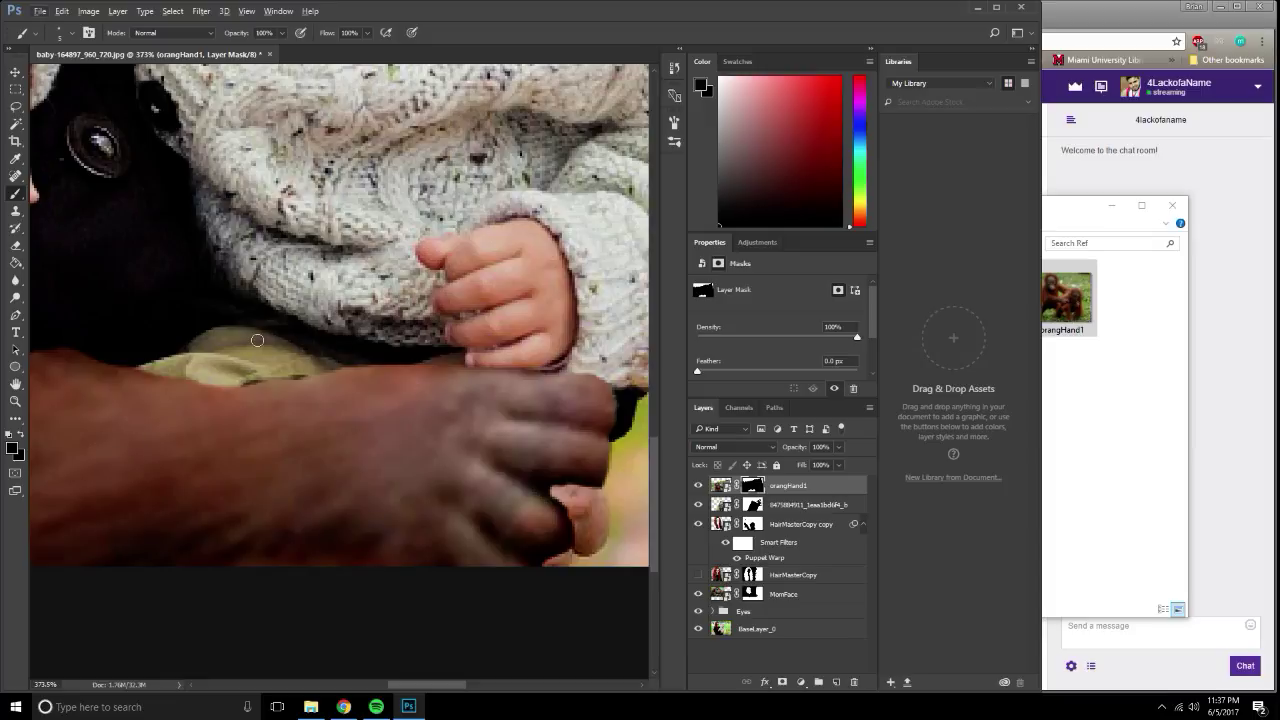
pyautogui.hscroll(-5, 253, 339)
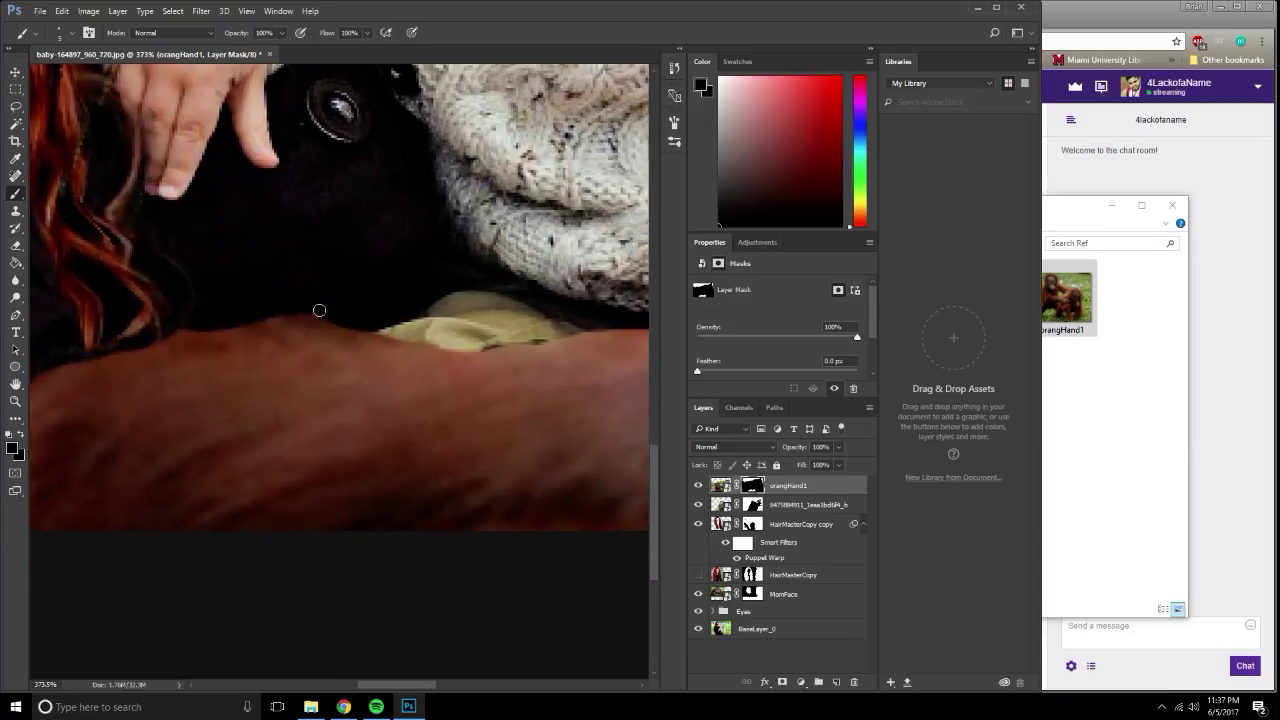
pyautogui.scroll(-5, 262, 300)
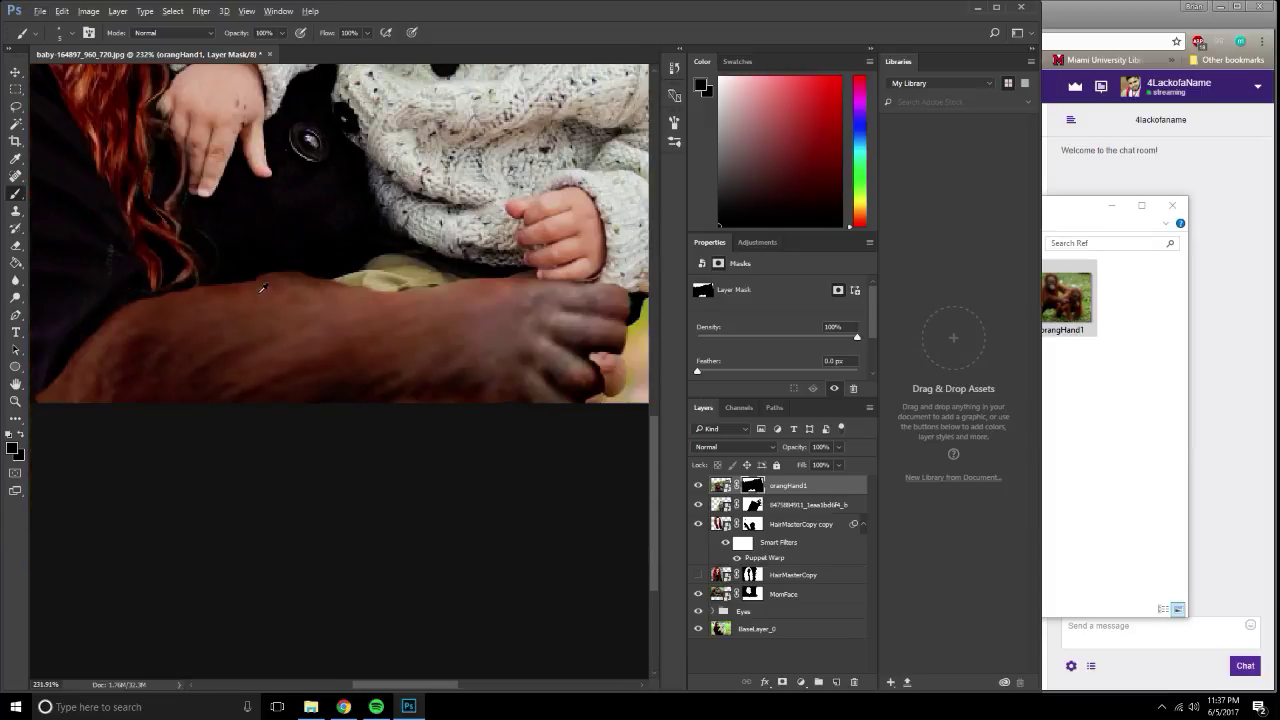
pyautogui.scroll(-3, 262, 289)
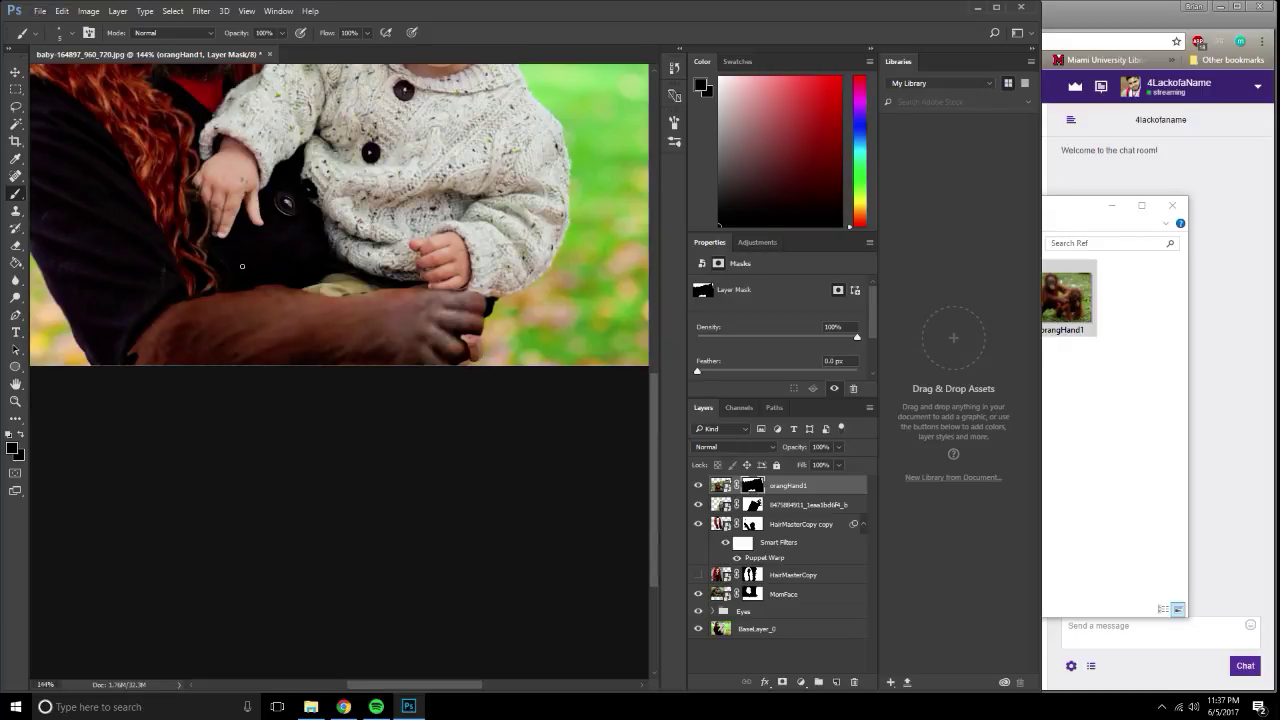
# Choose the second, textured brush tip and make white the painting colour.
pyautogui.click(57, 35)
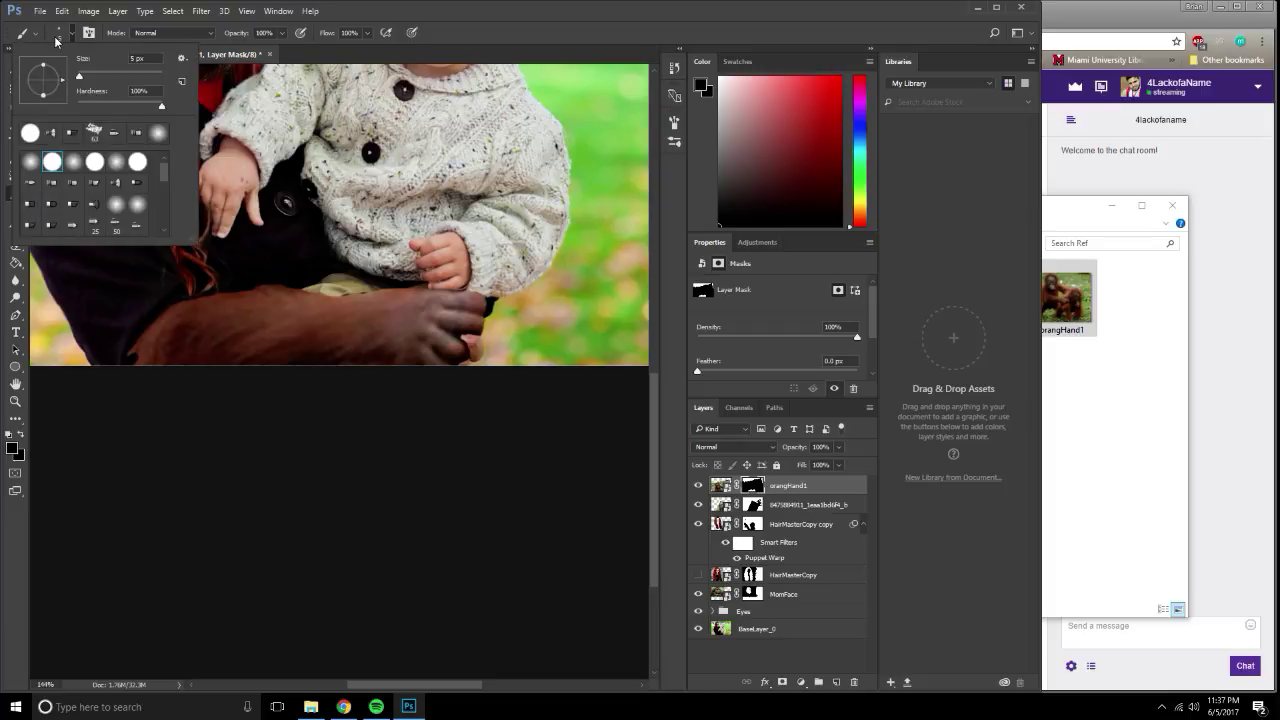
pyautogui.click(51, 134)
pyautogui.click(273, 237)
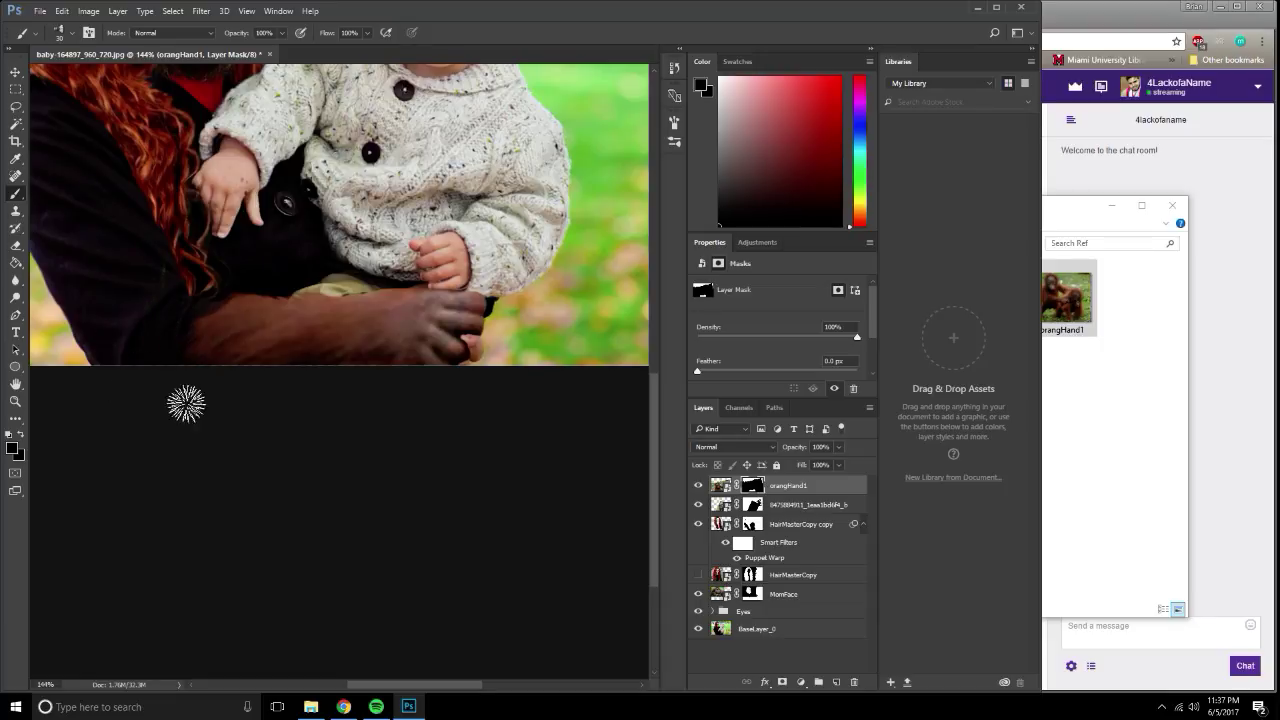
pyautogui.scroll(2, 398, 320)
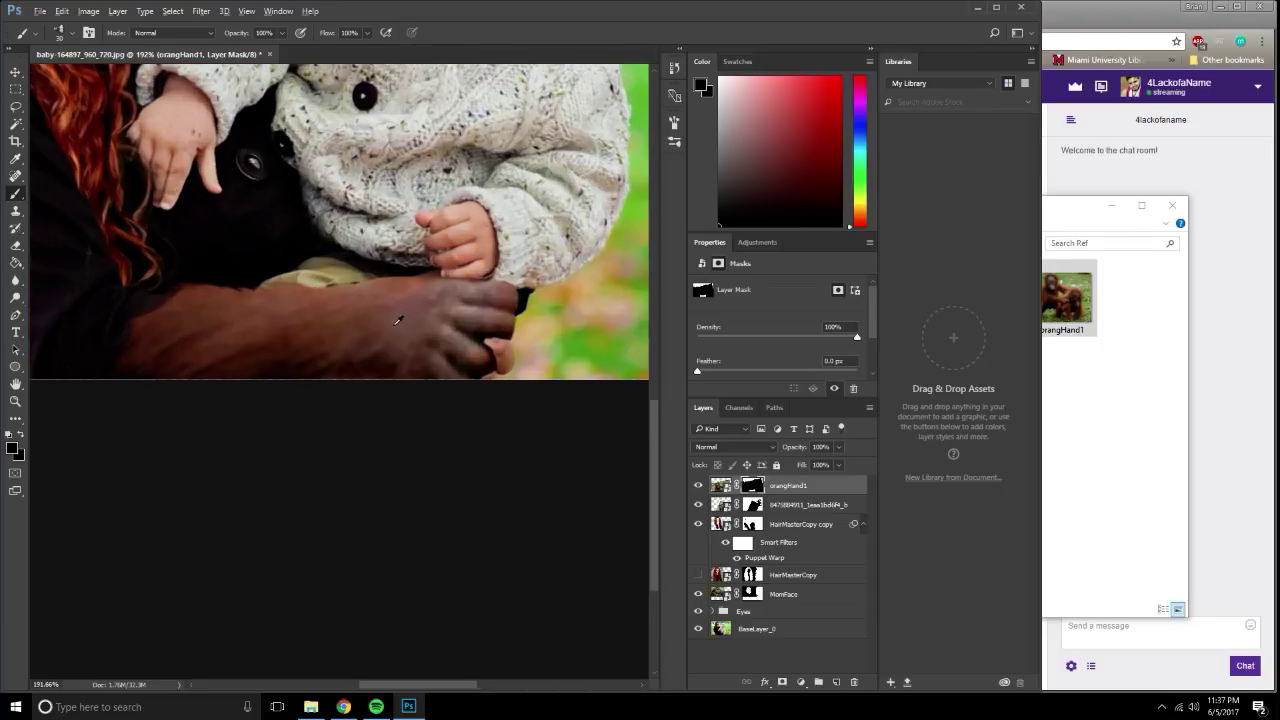
pyautogui.scroll(-2, 398, 320)
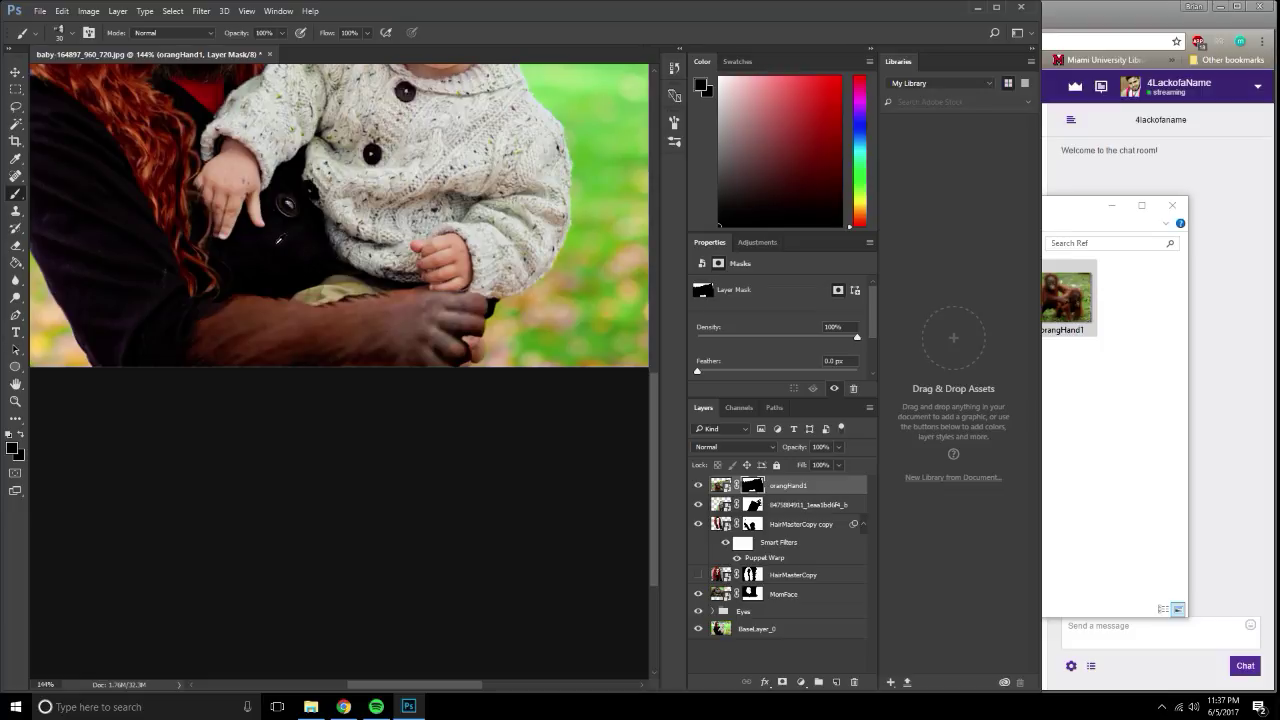
pyautogui.press('x')
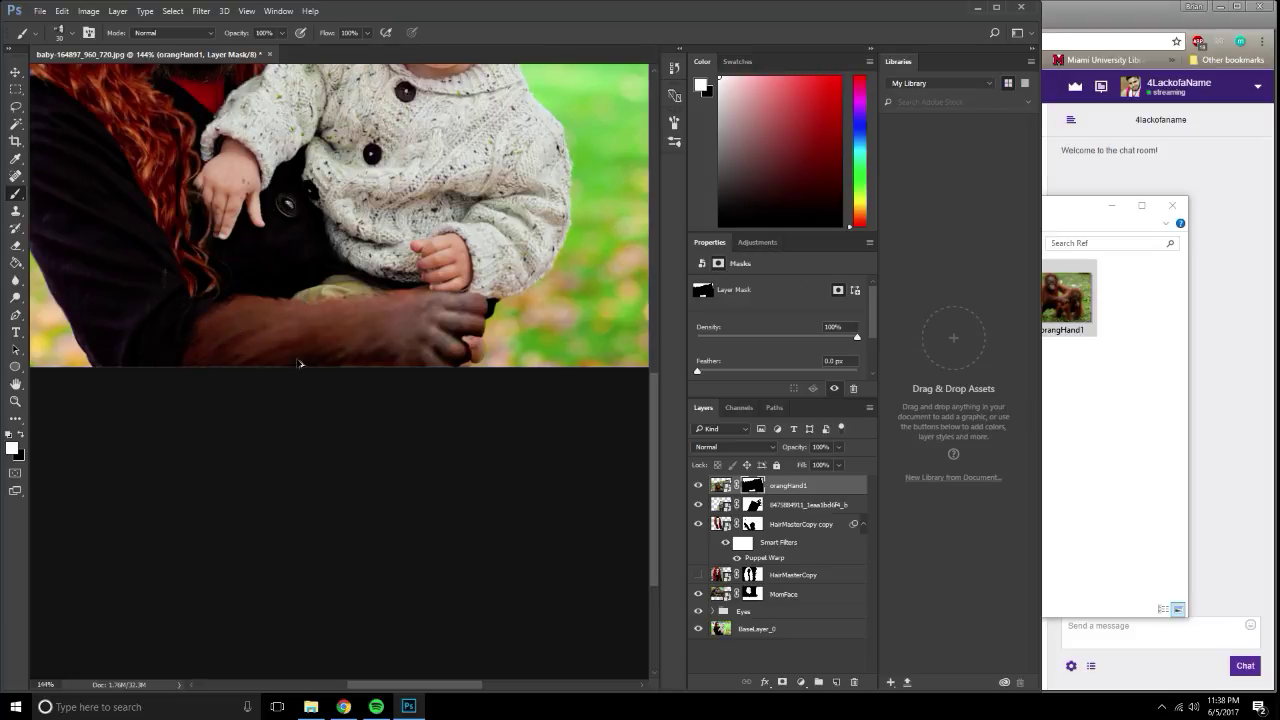
pyautogui.hotkey('alt', 'z')
pyautogui.hotkey('alt', 'z')
# Duplicate the orangHand1 layer with Ctrl+J and hide the original.
pyautogui.click(15, 72)
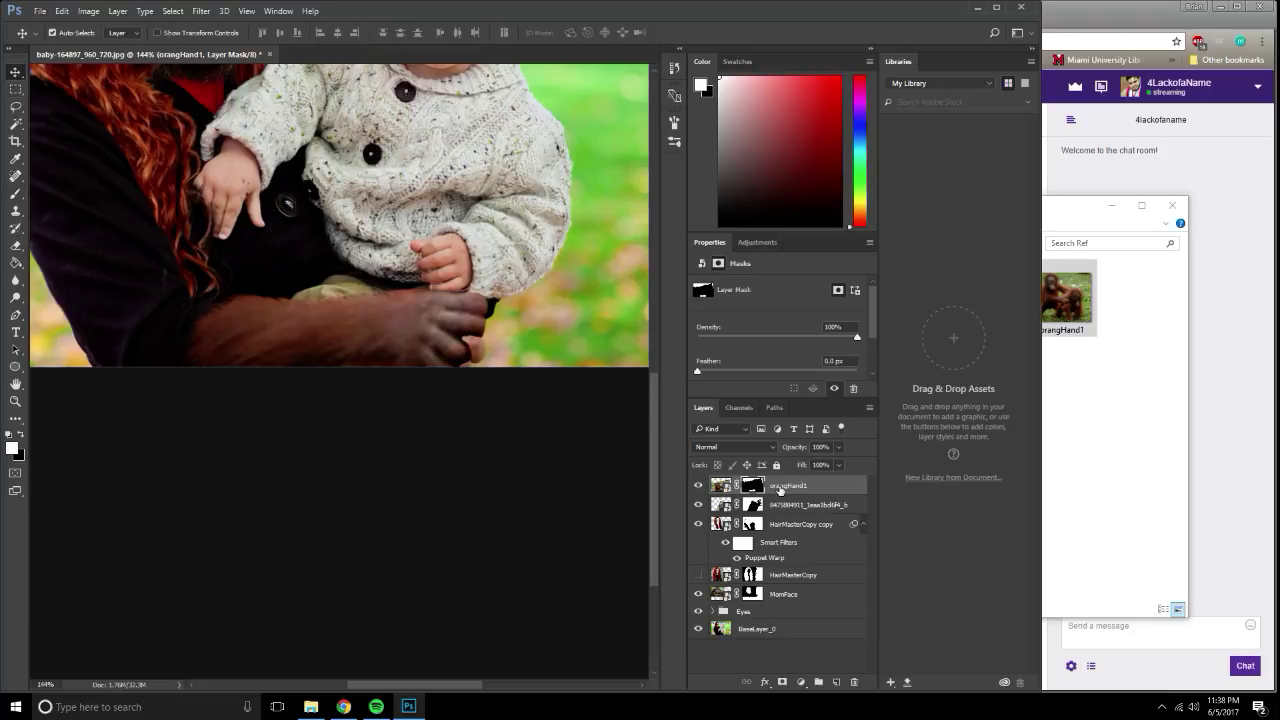
pyautogui.click(776, 482)
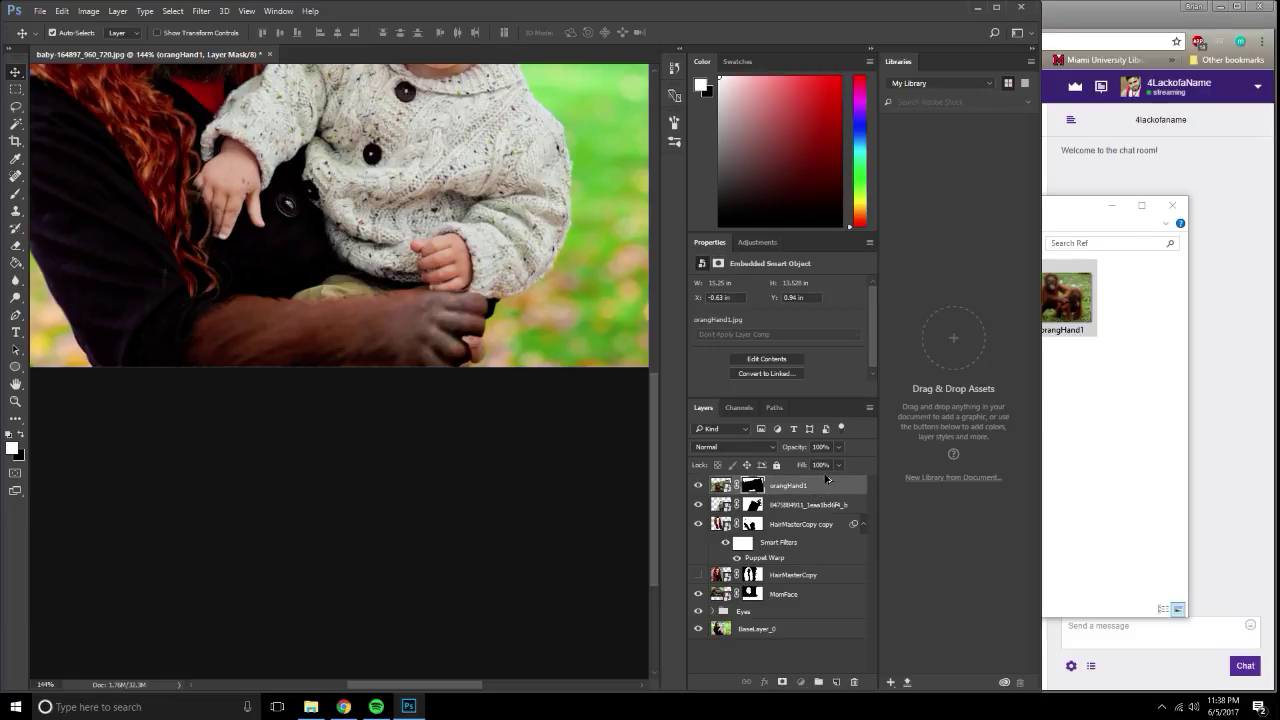
pyautogui.hotkey('ctrl', 'j')
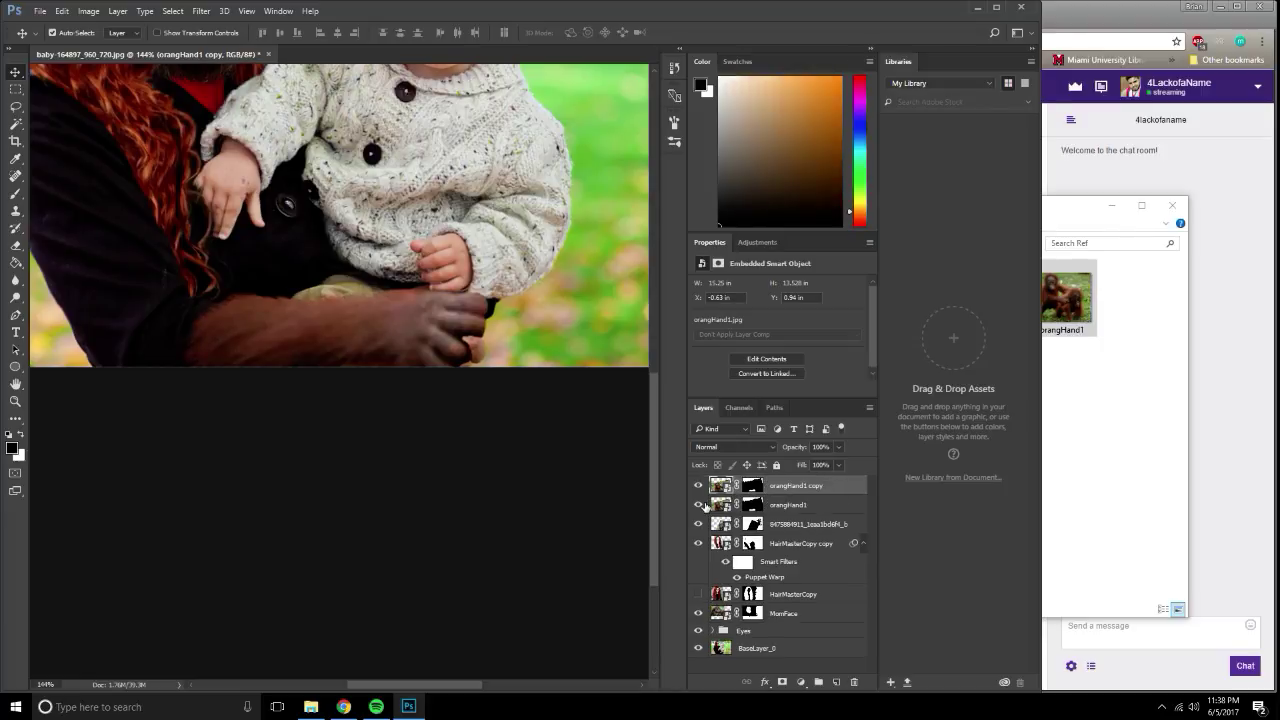
pyautogui.click(698, 506)
pyautogui.click(699, 506)
pyautogui.click(699, 506)
pyautogui.click(699, 506)
pyautogui.click(699, 506)
# Convert the orangHand1 copy into a smart object and launch Puppet Warp.
pyautogui.rightClick(790, 487)
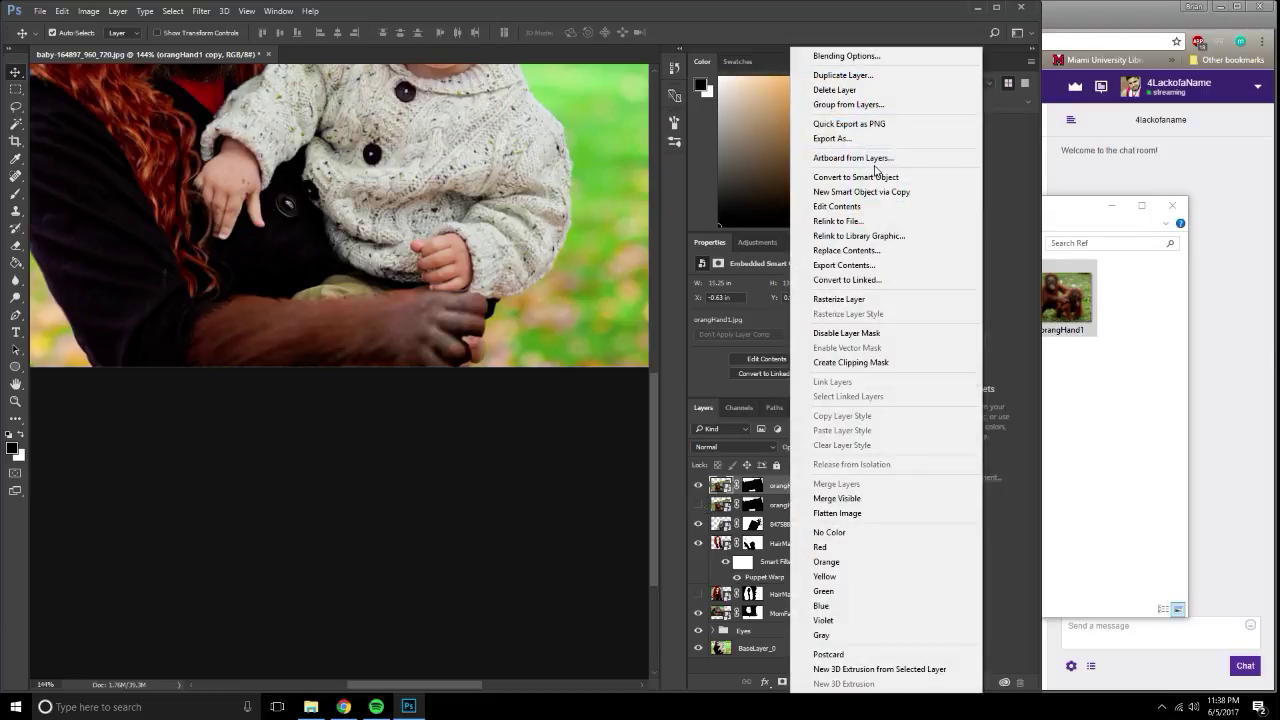
pyautogui.click(876, 176)
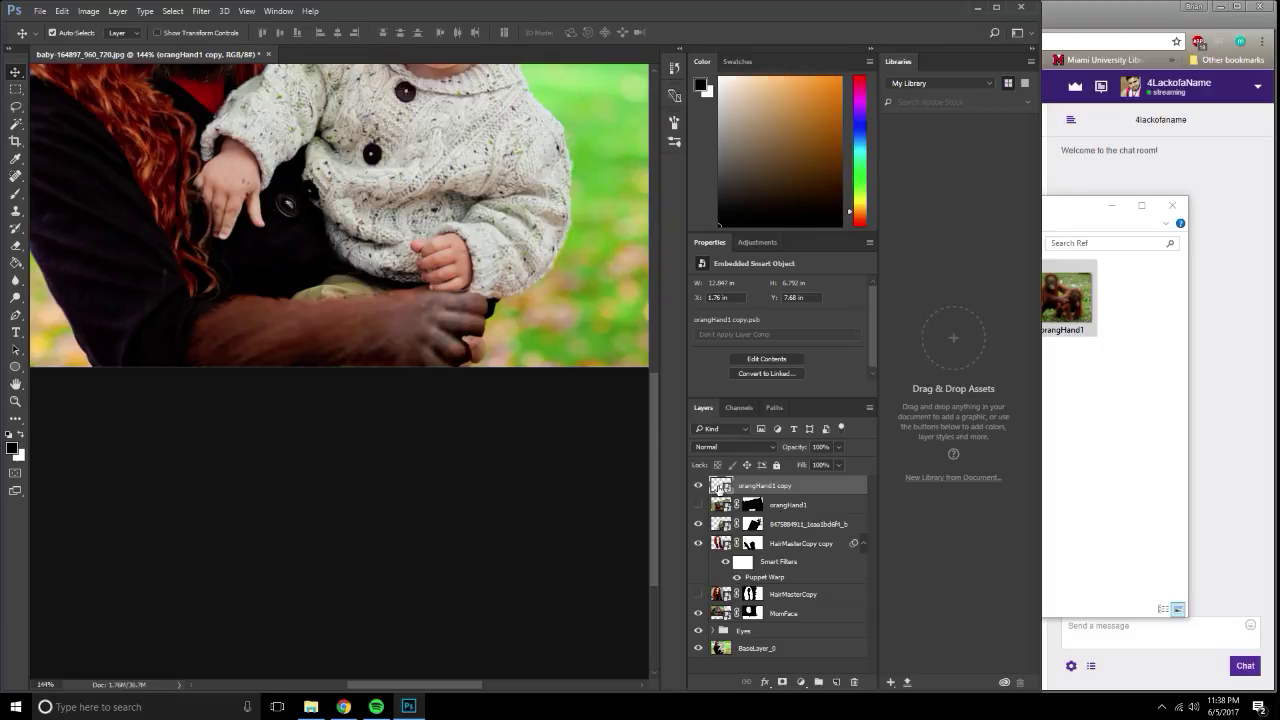
pyautogui.click(61, 11)
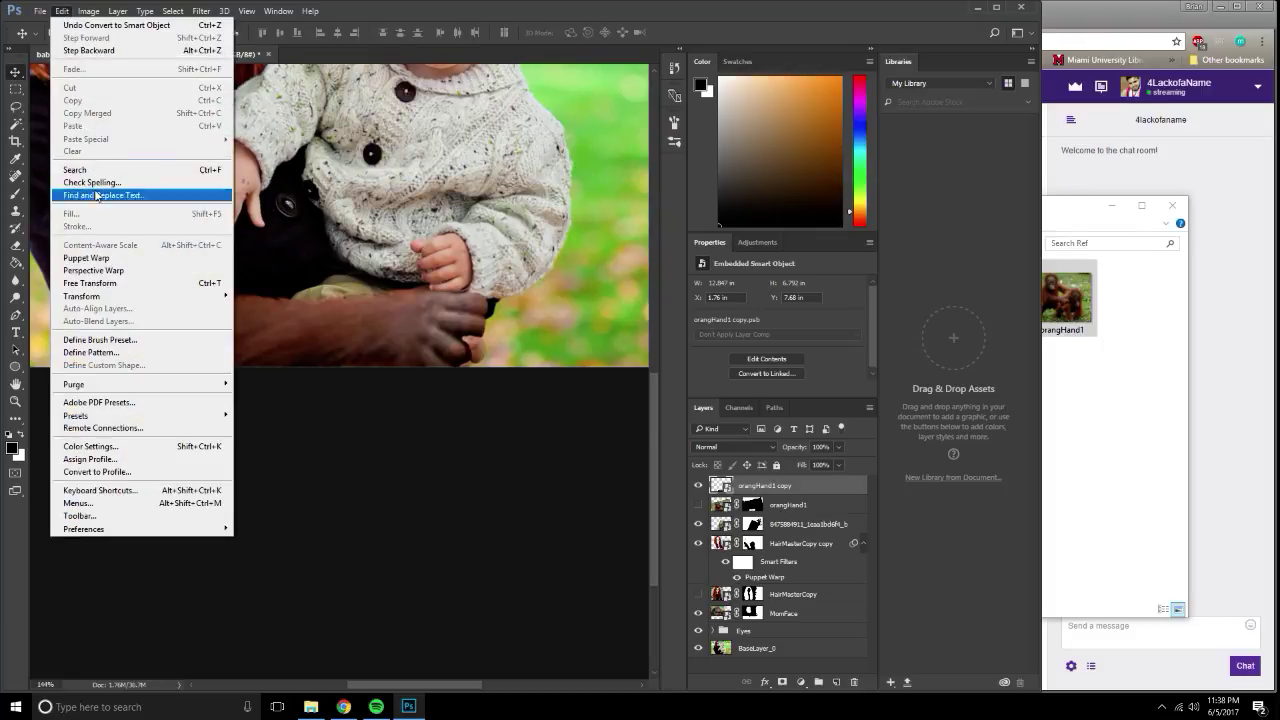
pyautogui.click(98, 259)
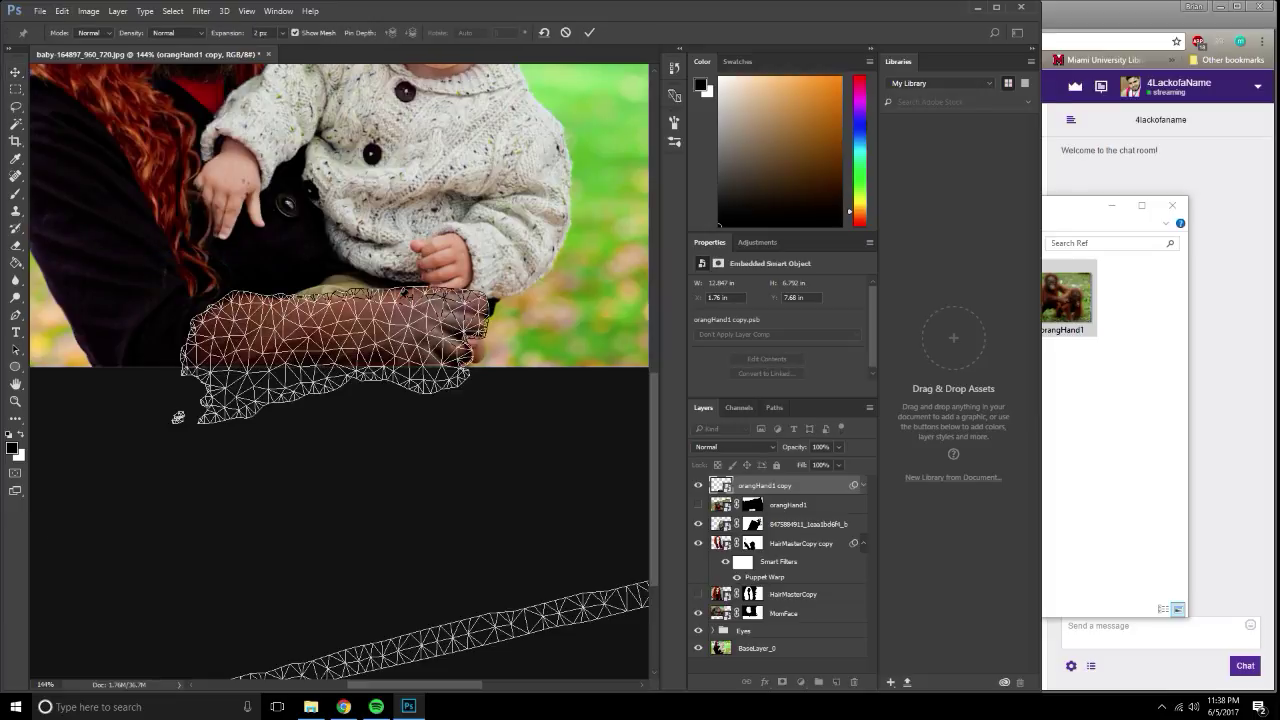
# Pin the arm mesh at three points, rotate the hand to about 2°, and commit.
pyautogui.click(406, 317)
pyautogui.click(397, 346)
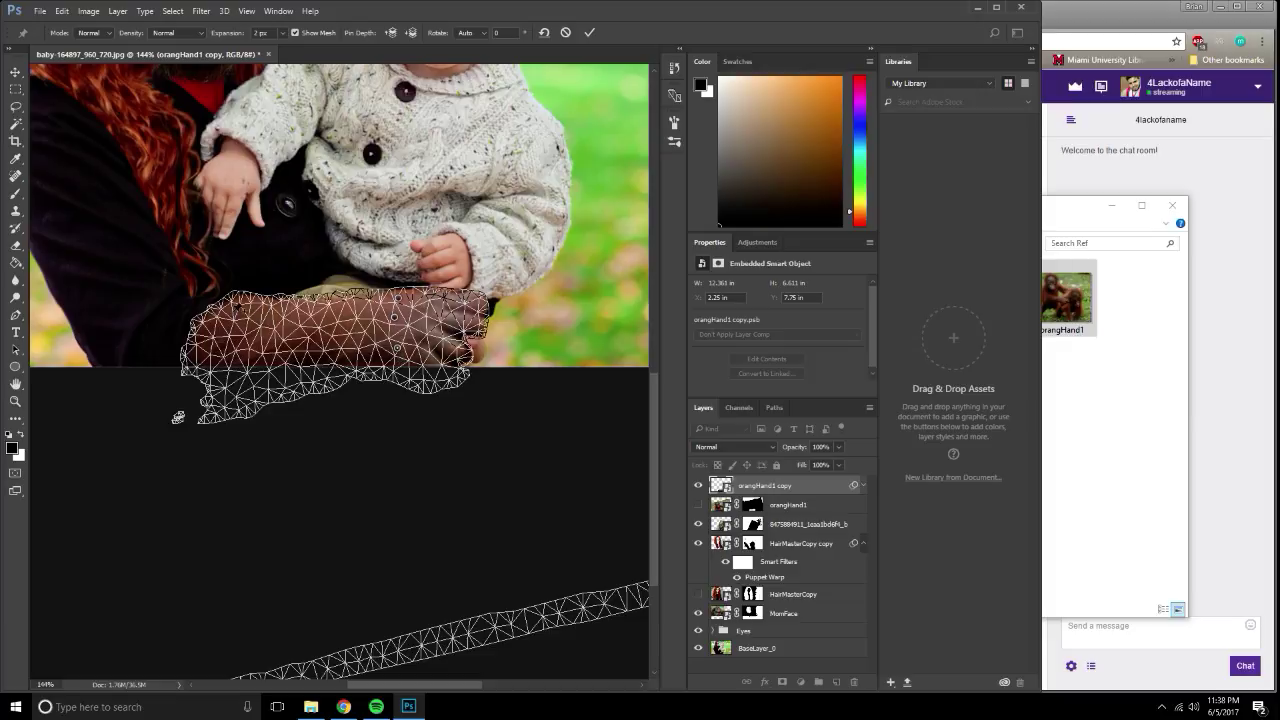
pyautogui.click(203, 350)
pyautogui.moveTo(482, 305)
pyautogui.mouseDown()
pyautogui.moveTo(458, 262)
pyautogui.moveTo(476, 262)
pyautogui.moveTo(476, 310)
pyautogui.moveTo(458, 324)
pyautogui.moveTo(484, 296)
pyautogui.moveTo(472, 330)
pyautogui.mouseUp()
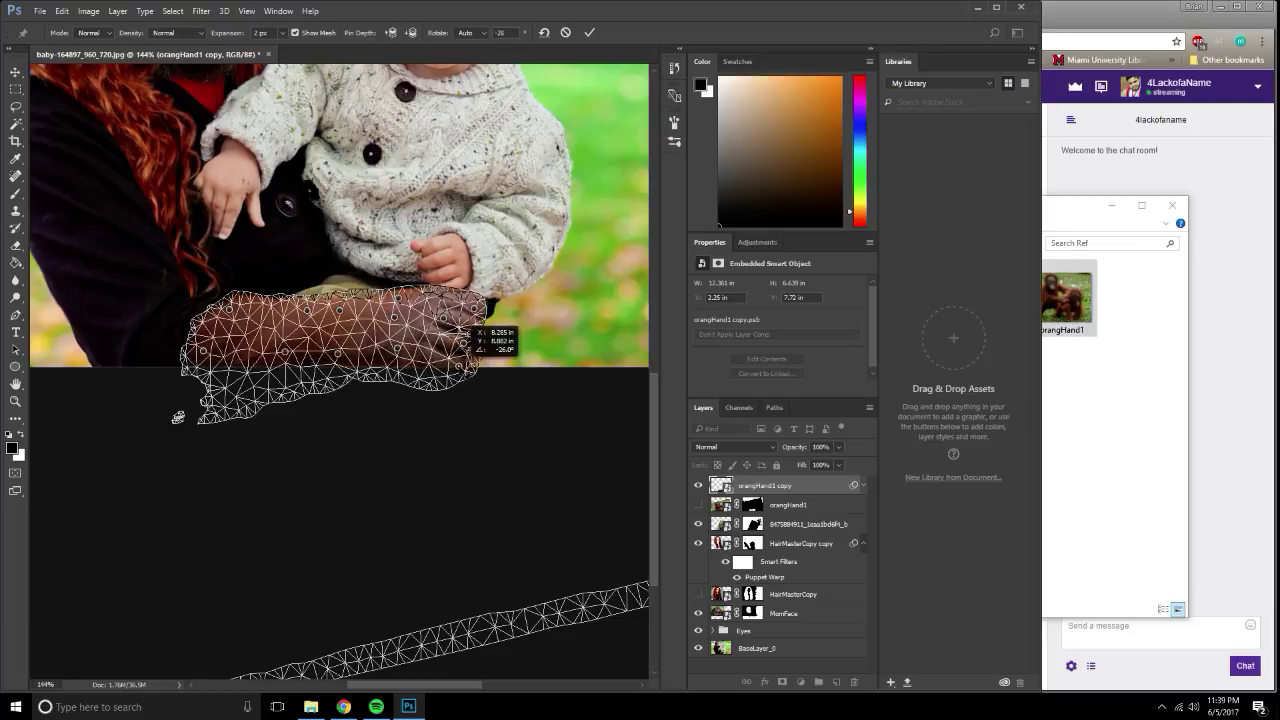
pyautogui.moveTo(472, 330); pyautogui.dragTo(478, 328)
pyautogui.moveTo(404, 300); pyautogui.dragTo(426, 298)
pyautogui.press('Return')
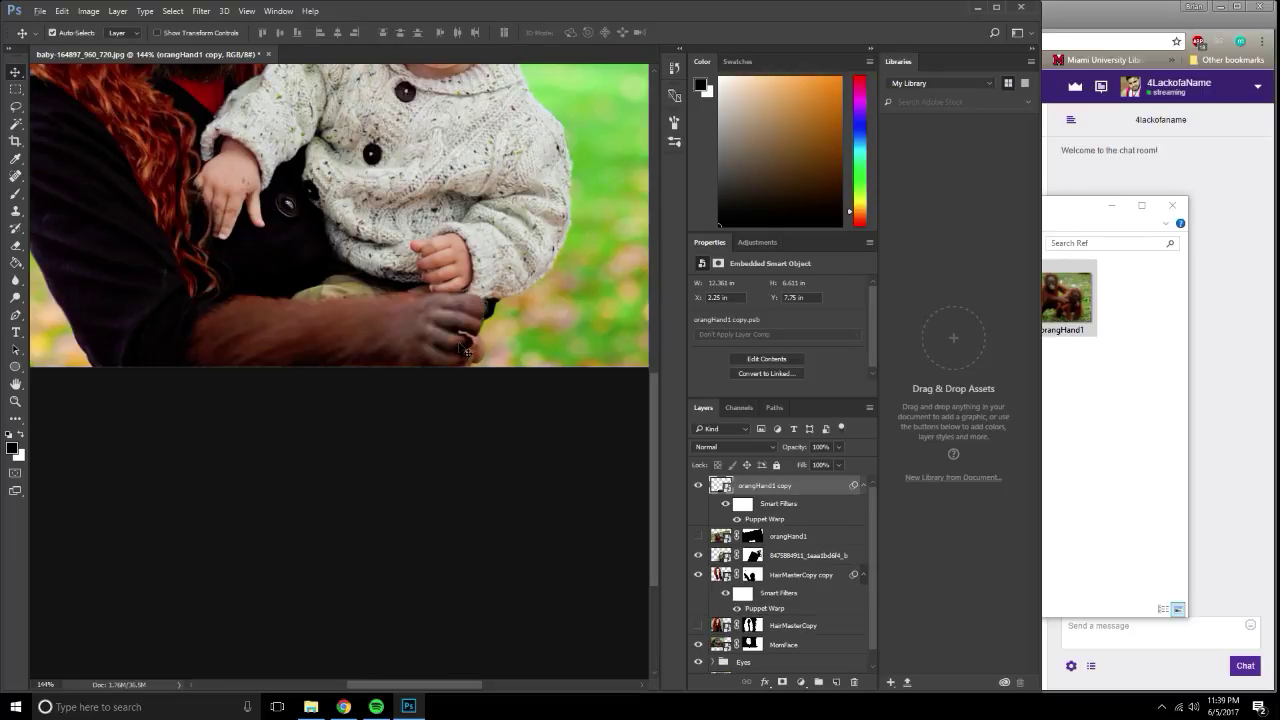
# Re-edit the arm's Puppet Warp, rotating the hand pin about 22° so the fingers curl under the baby's hand.
pyautogui.scroll(2, 466, 352)
pyautogui.scroll(3, 470, 355)
pyautogui.scroll(3, 480, 358)
pyautogui.keyDown('alt'); pyautogui.scroll(-5, 505, 361); pyautogui.keyUp('alt')
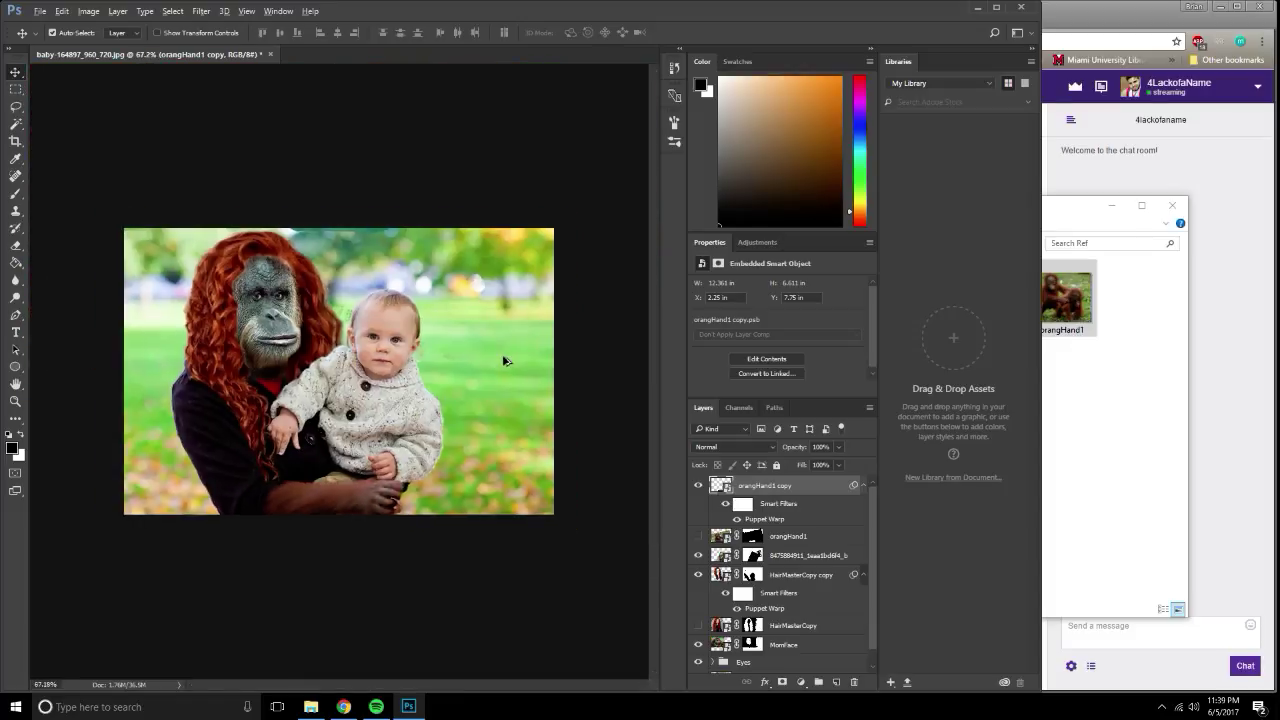
pyautogui.keyDown('alt'); pyautogui.scroll(3, 437, 420); pyautogui.keyUp('alt')
pyautogui.keyDown('alt'); pyautogui.scroll(2, 418, 532); pyautogui.keyUp('alt')
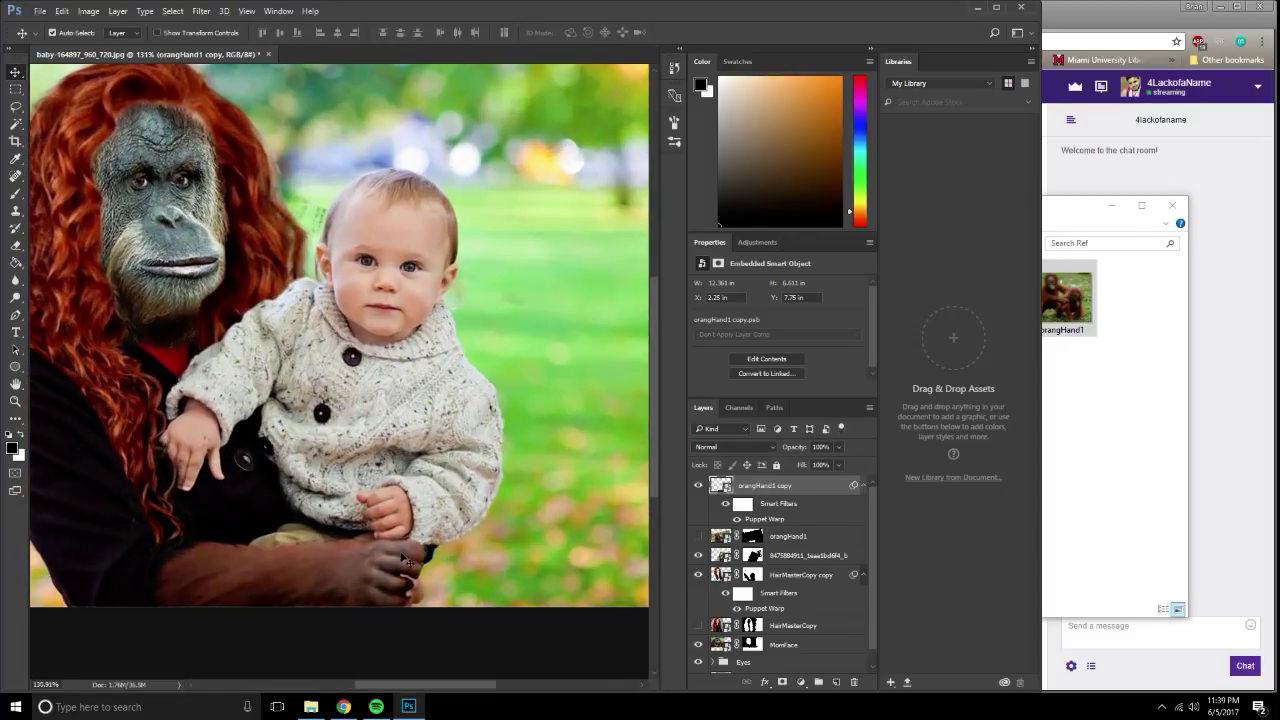
pyautogui.click(61, 12)
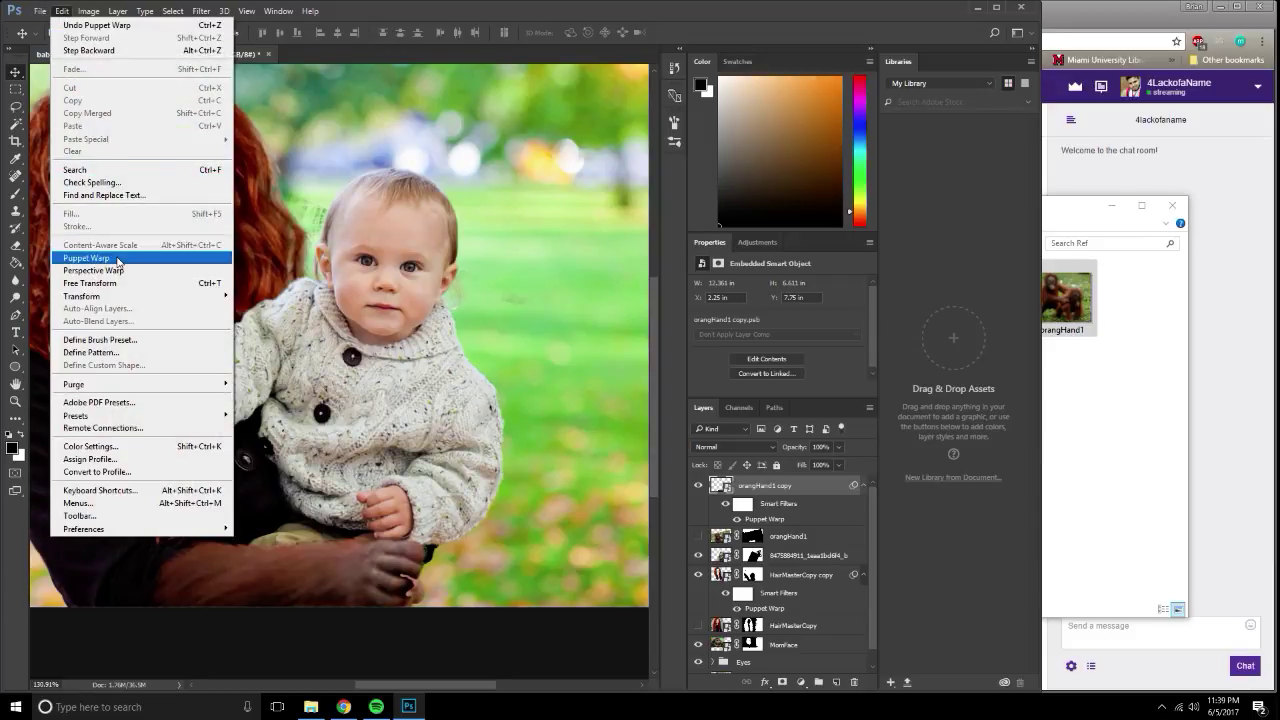
pyautogui.click(86, 257)
pyautogui.moveTo(412, 560)
pyautogui.keyDown('alt'); pyautogui.mouseDown()
pyautogui.moveTo(424, 556)
pyautogui.moveTo(398, 540)
pyautogui.moveTo(430, 566)
pyautogui.mouseUp(); pyautogui.keyUp('alt')
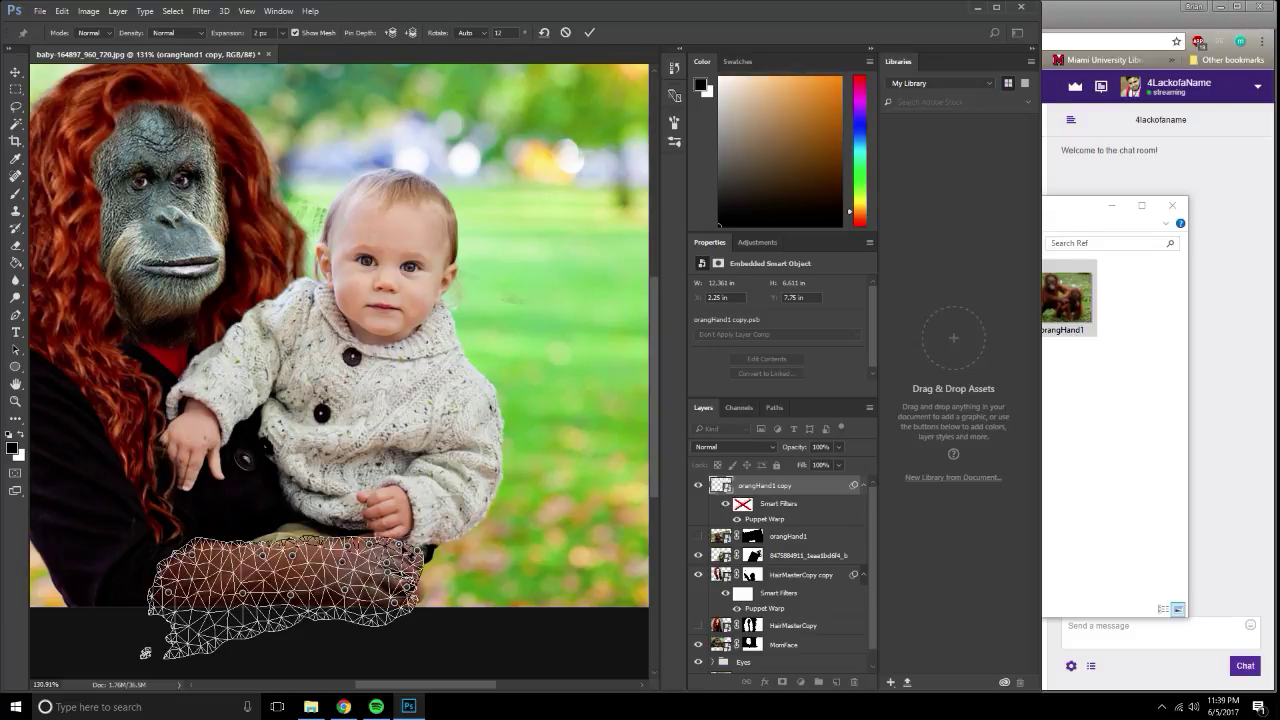
pyautogui.scroll(1, 412, 570)
pyautogui.scroll(1, 432, 542)
pyautogui.scroll(1, 439, 537)
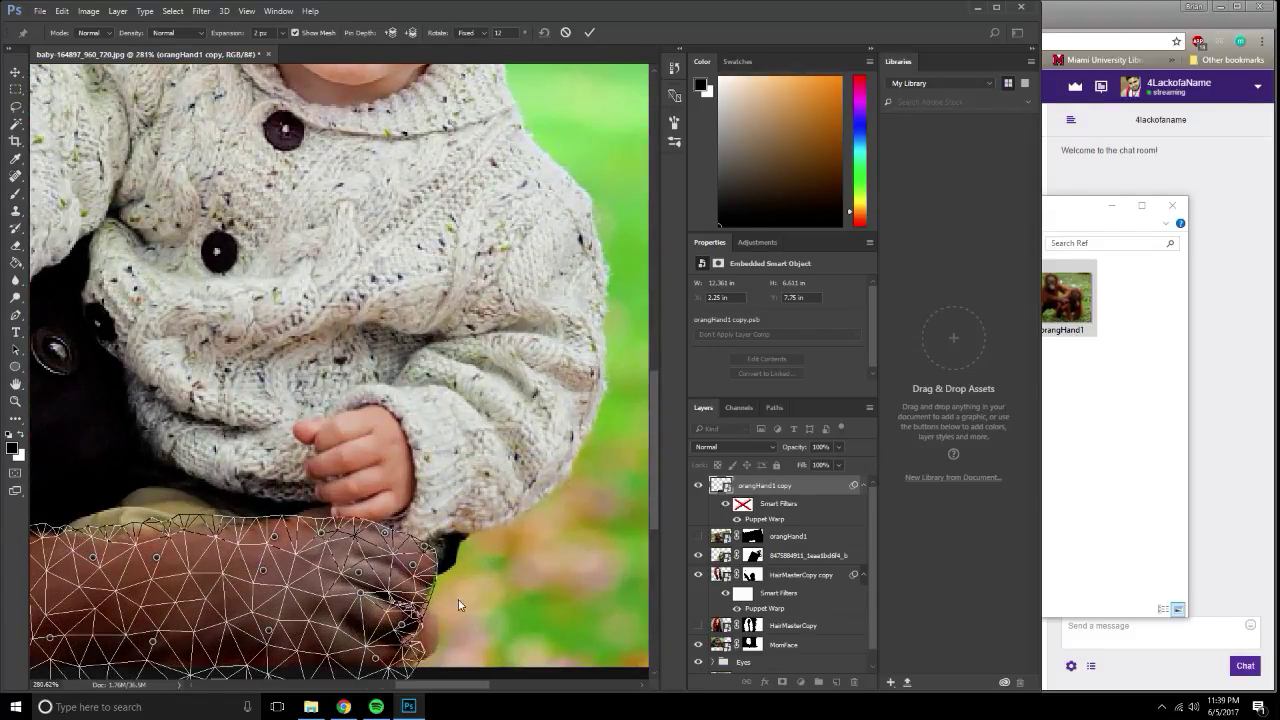
pyautogui.moveTo(387, 615)
pyautogui.mouseDown()
pyautogui.moveTo(380, 591)
pyautogui.moveTo(405, 592)
pyautogui.mouseUp()
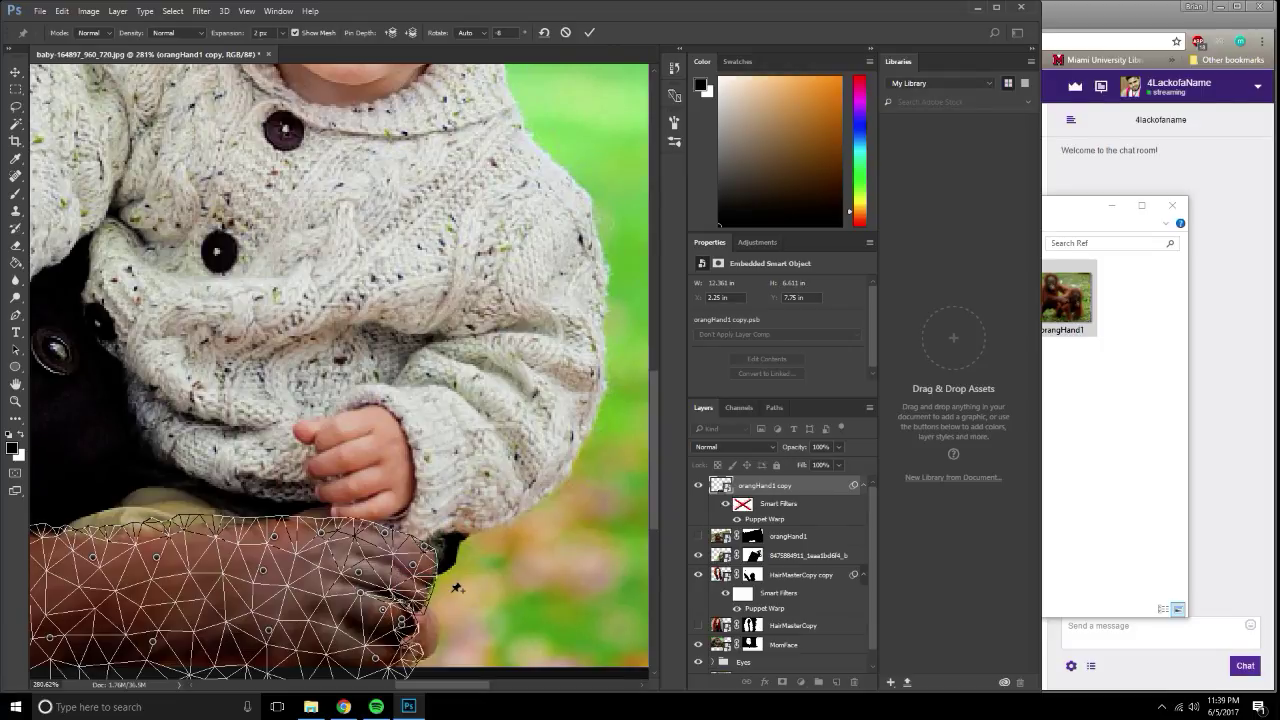
pyautogui.press('Return')
# Select the Brush tool and duplicate the warped orangHand1 copy layer.
pyautogui.scroll(-2, 452, 598)
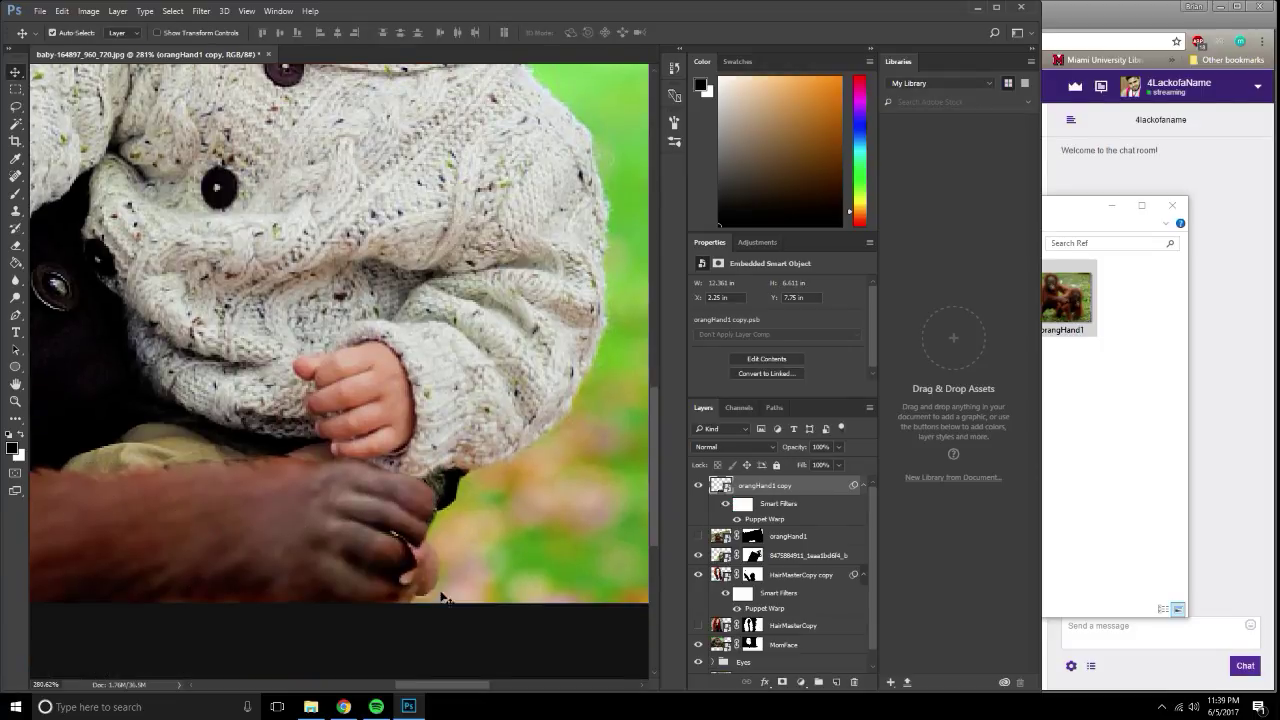
pyautogui.scroll(-3, 450, 590)
pyautogui.scroll(-3, 449, 580)
pyautogui.scroll(-2, 447, 570)
pyautogui.scroll(1, 447, 568)
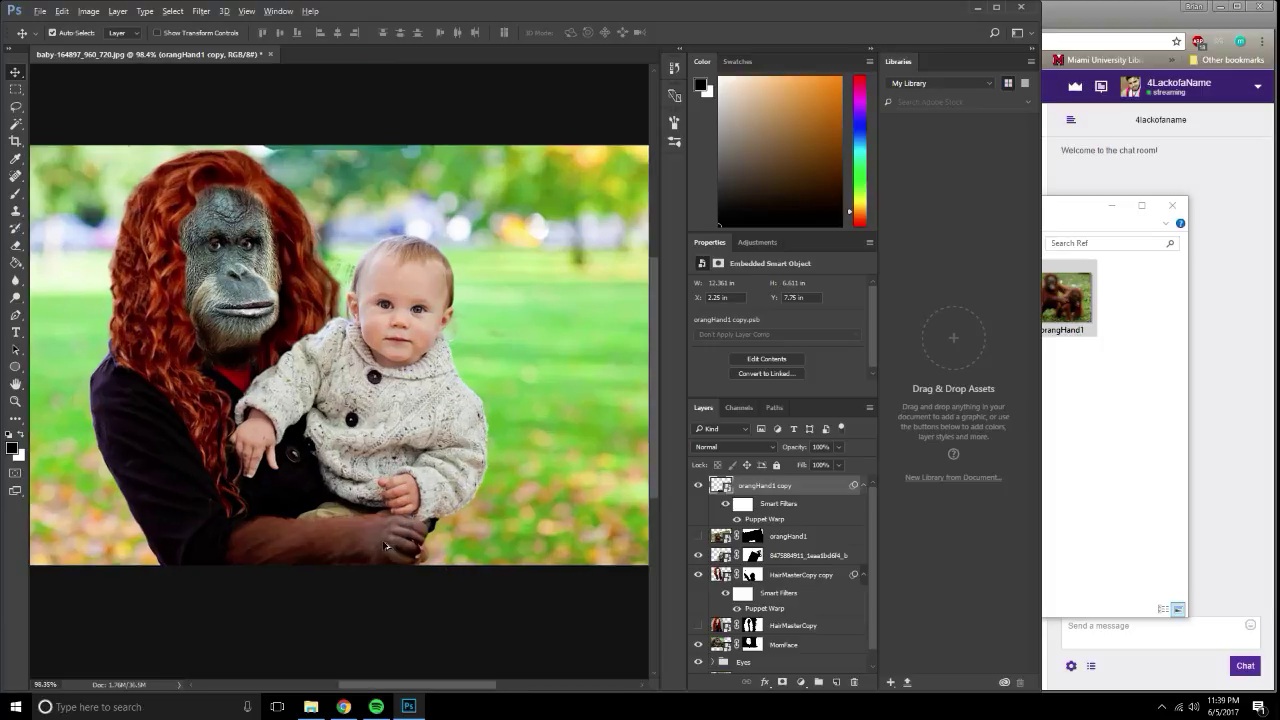
pyautogui.scroll(2, 420, 560)
pyautogui.scroll(2, 400, 550)
pyautogui.scroll(1, 385, 545)
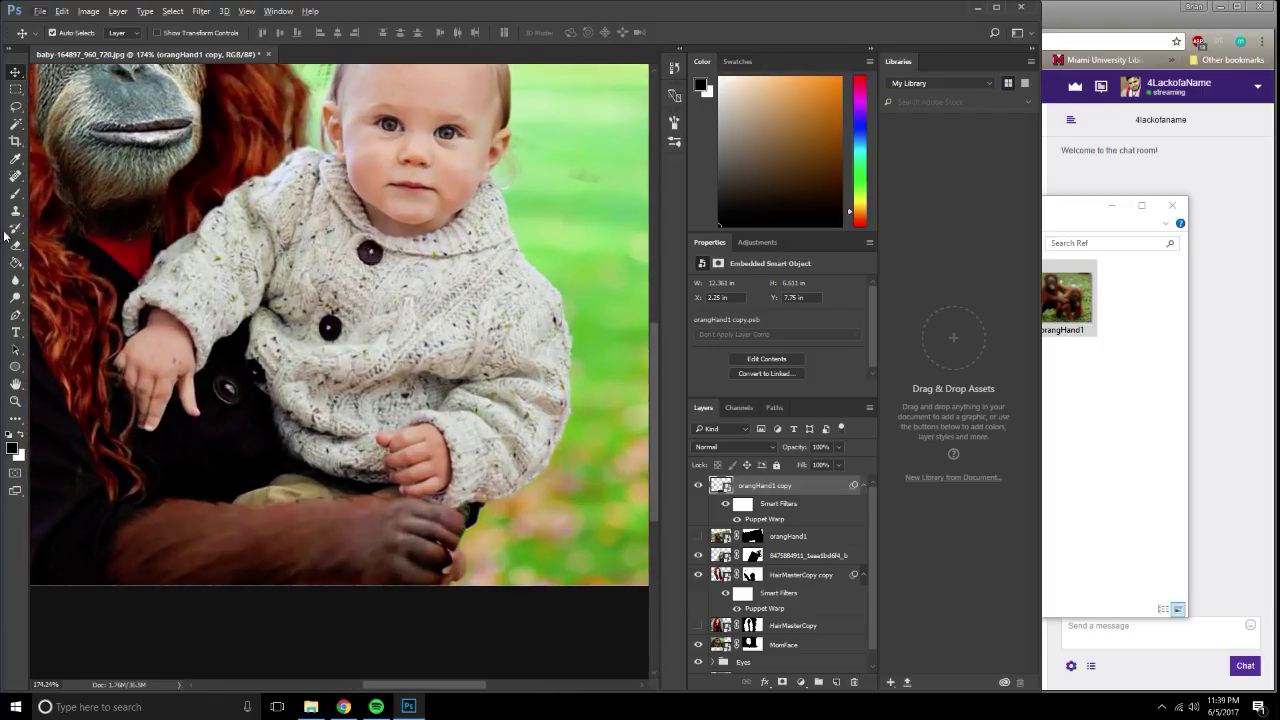
pyautogui.click(15, 193)
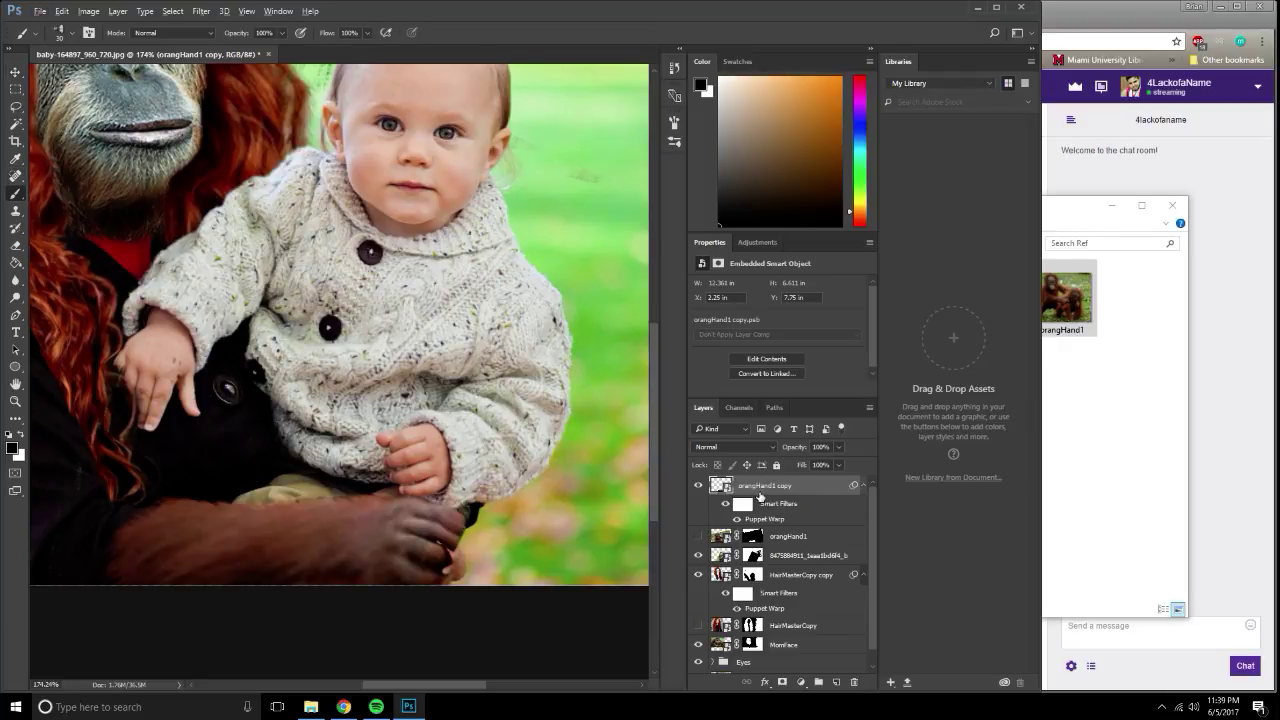
pyautogui.hotkey('ctrl', 'j')
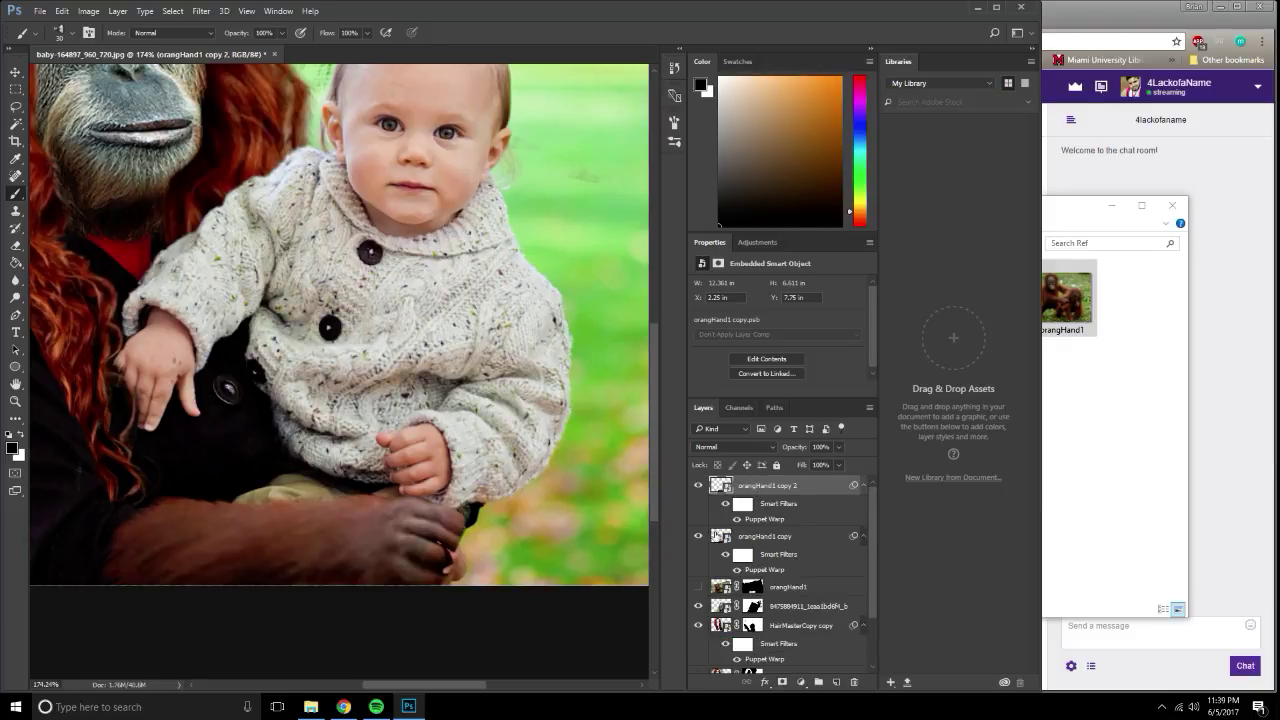
# Hide orangHand1 copy and rasterize the new orangHand1 copy 2 layer.
pyautogui.click(698, 537)
pyautogui.rightClick(773, 483)
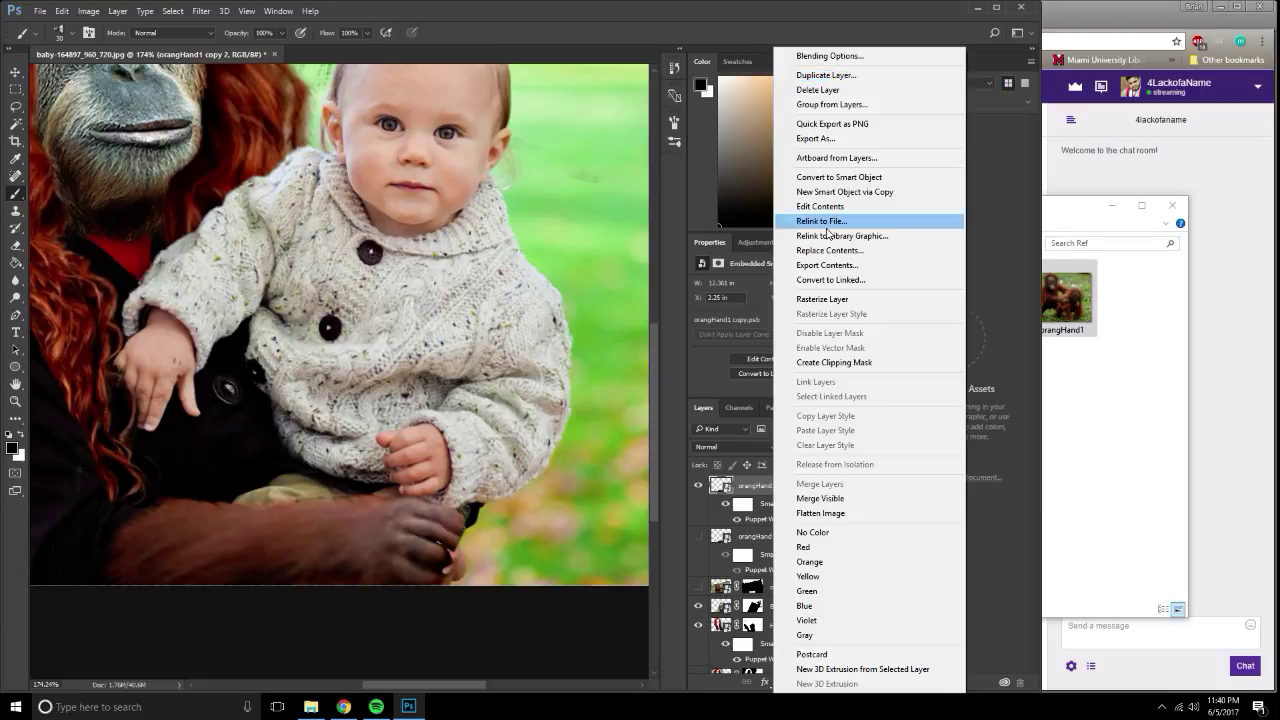
pyautogui.click(830, 300)
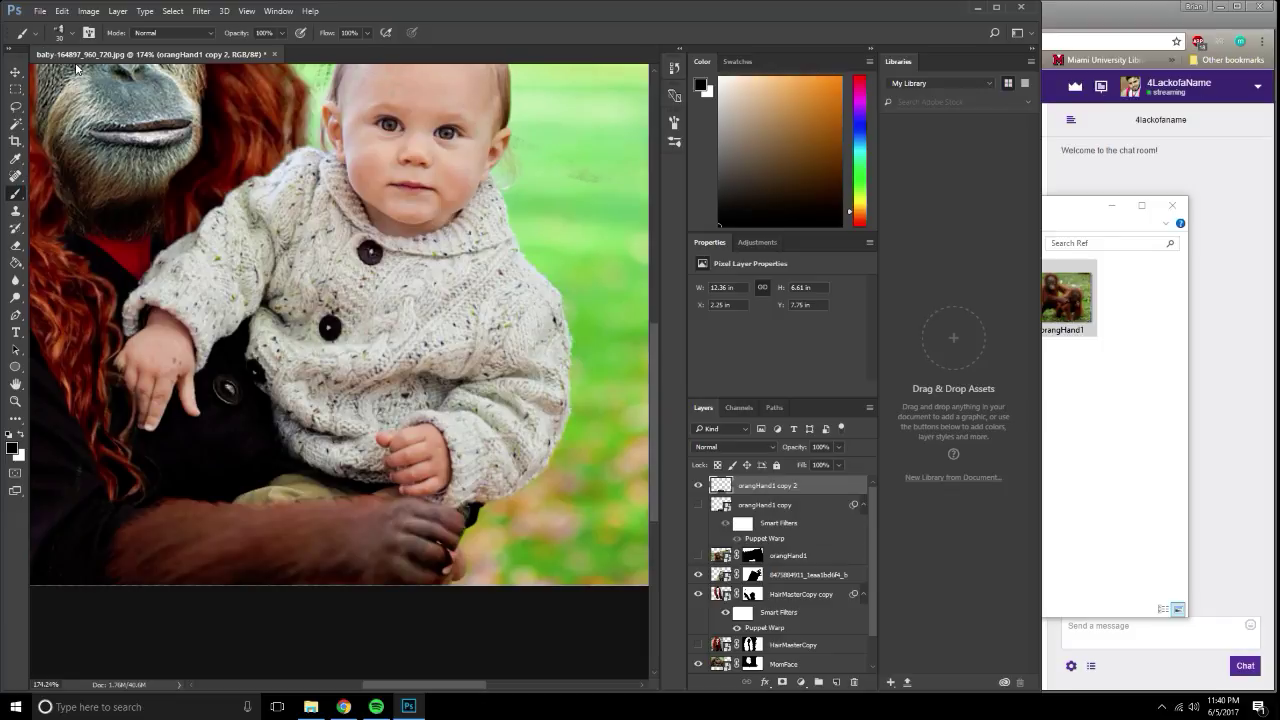
# Choose a hard round brush and fine-tune its size.
pyautogui.click(58, 33)
pyautogui.click(157, 134)
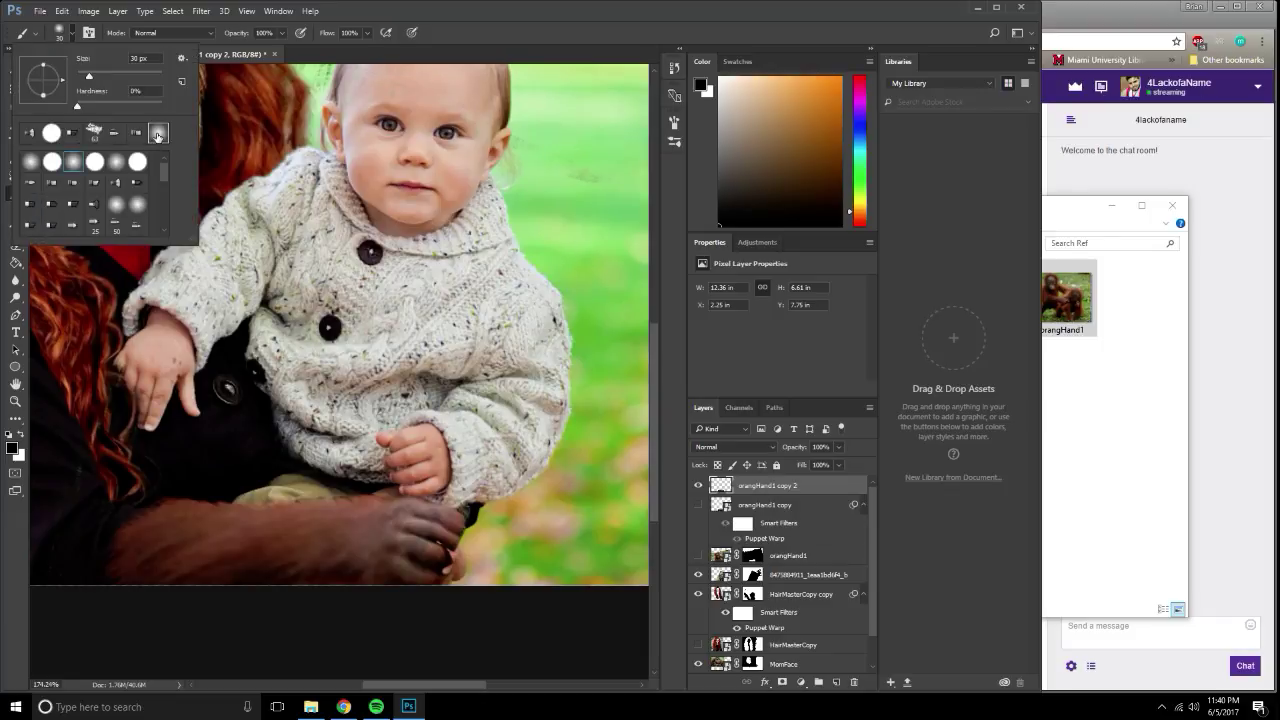
pyautogui.click(51, 139)
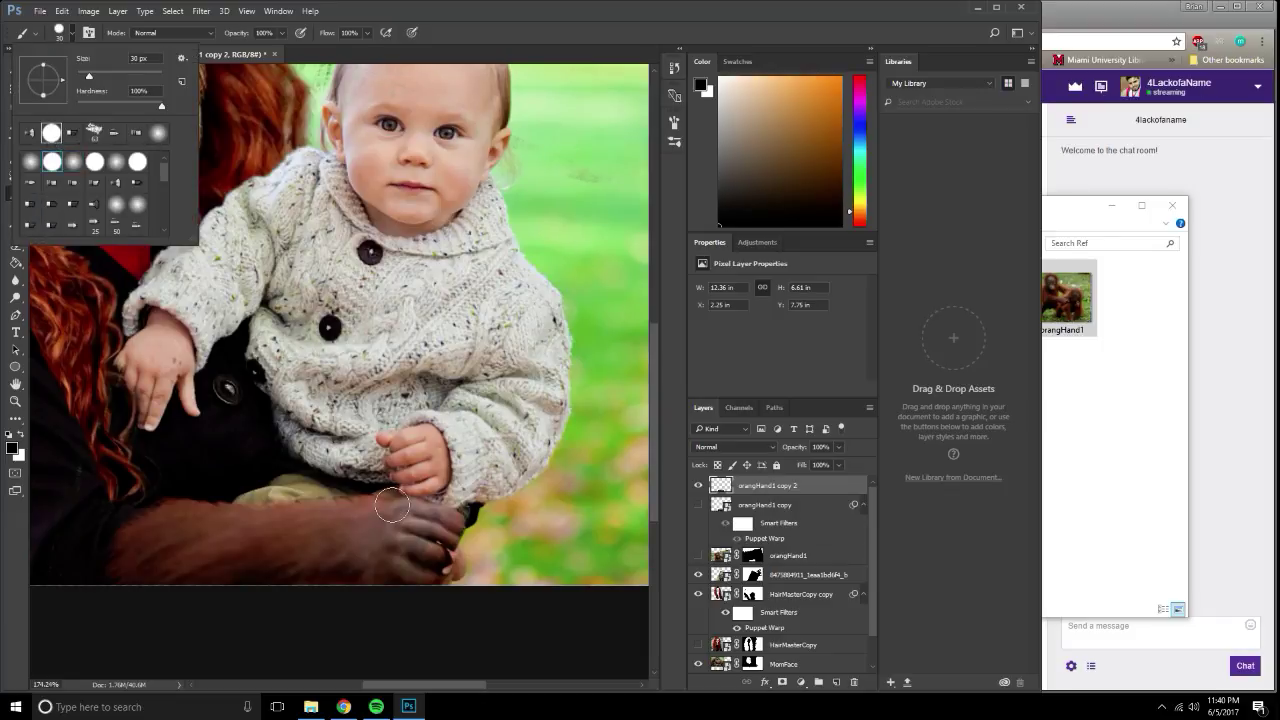
pyautogui.press('[')
pyautogui.press('[')
pyautogui.press('[')
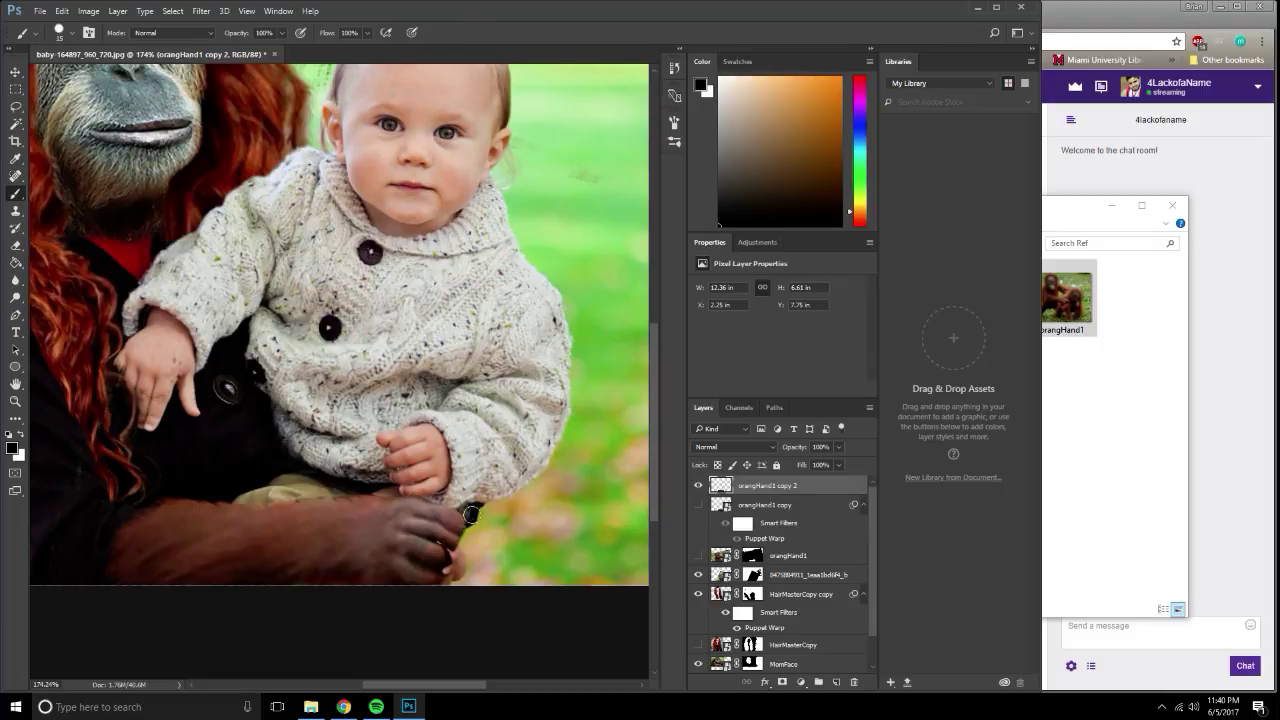
pyautogui.press('[')
pyautogui.press(']')
# Switch to the Clone Stamp tool and clone skin over the orangutan hand's edge.
pyautogui.click(15, 178)
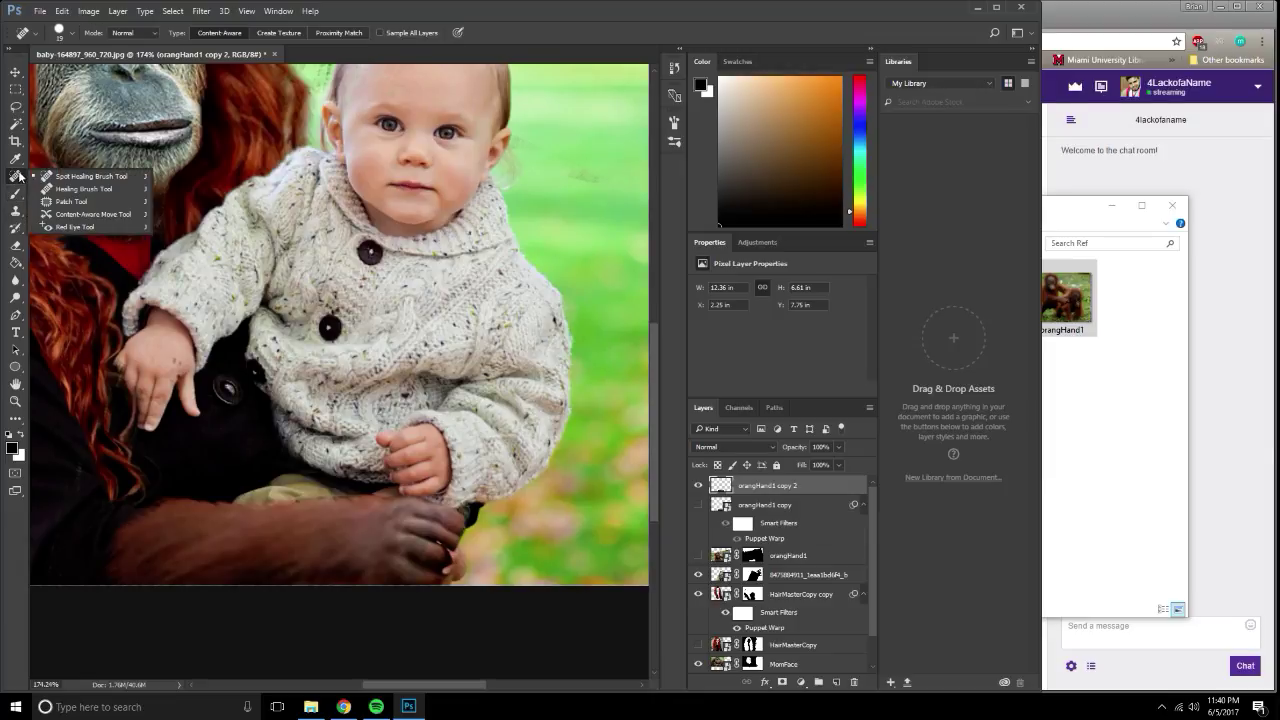
pyautogui.click(15, 211)
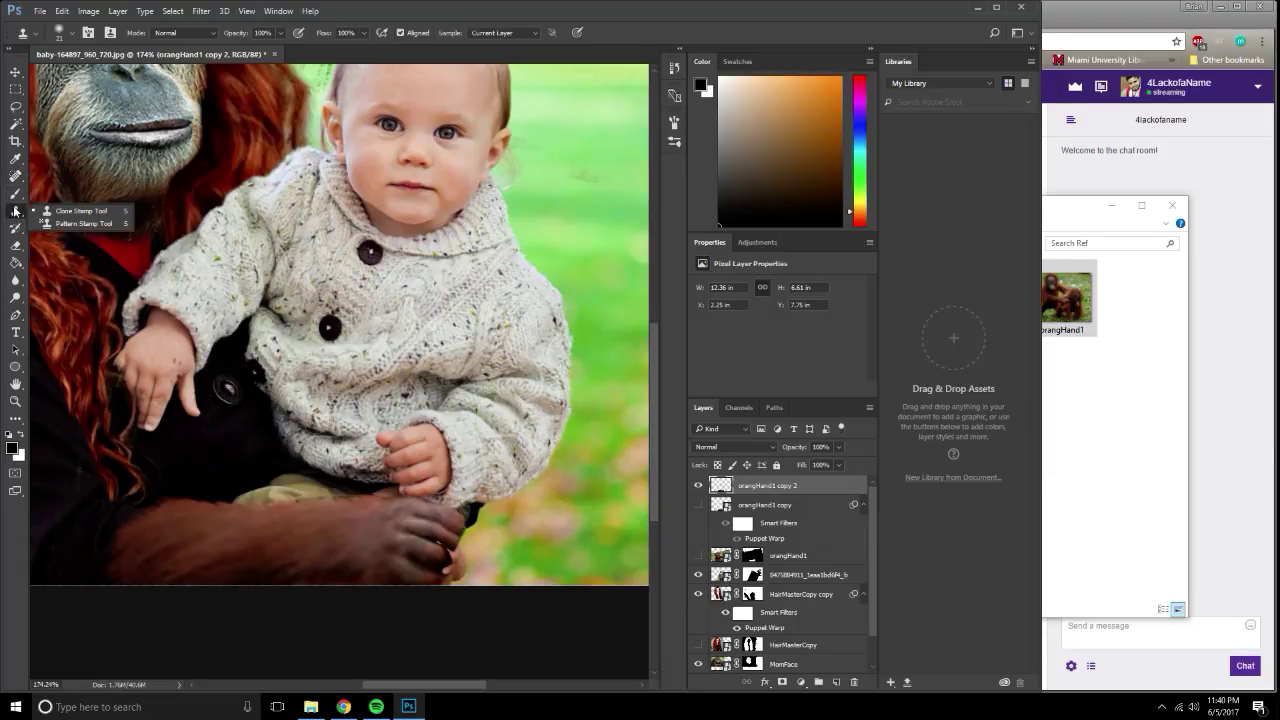
pyautogui.click(80, 210)
pyautogui.scroll(3, 424, 540)
pyautogui.scroll(3, 400, 541)
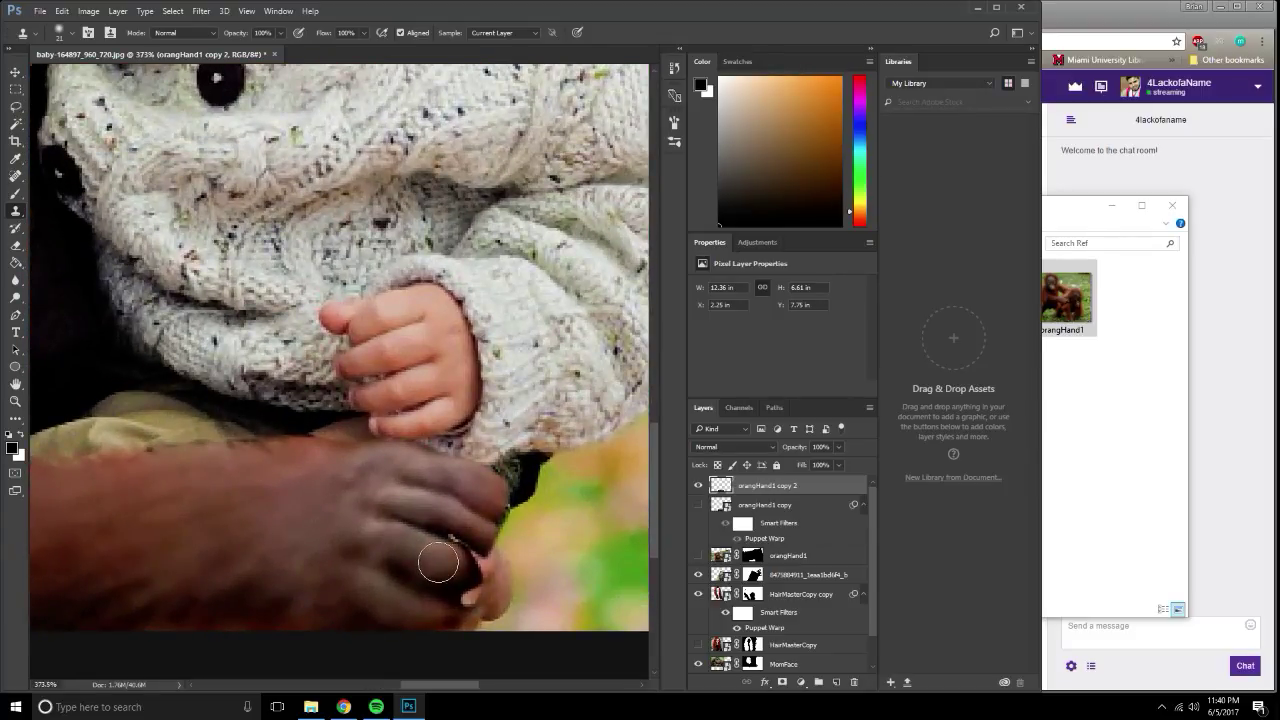
pyautogui.moveTo(438, 563)
pyautogui.mouseDown()
pyautogui.moveTo(489, 591)
pyautogui.moveTo(468, 590)
pyautogui.mouseUp()
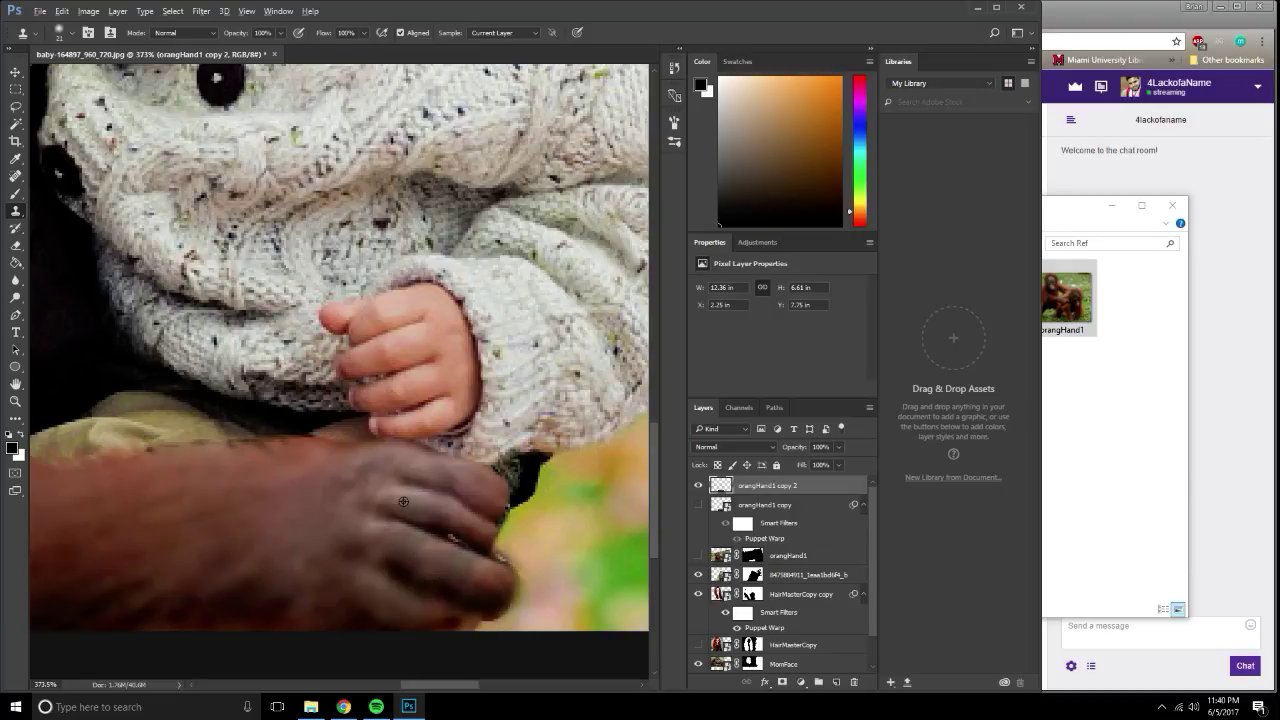
# Resample sources near the fingers and clone over the ragged finger edges and dark patch.
pyautogui.keyDown('alt'); pyautogui.click(444, 511); pyautogui.keyUp('alt')
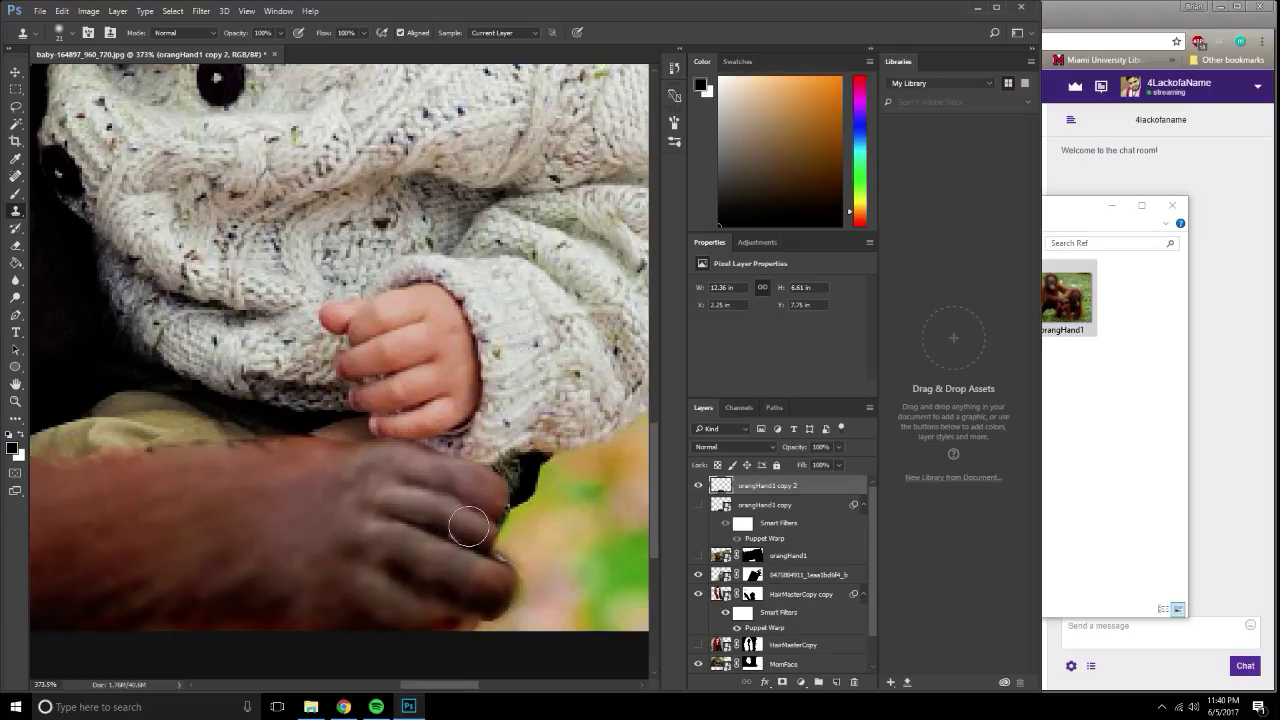
pyautogui.moveTo(478, 530)
pyautogui.mouseDown()
pyautogui.moveTo(495, 550)
pyautogui.moveTo(500, 534)
pyautogui.moveTo(490, 540)
pyautogui.mouseUp()
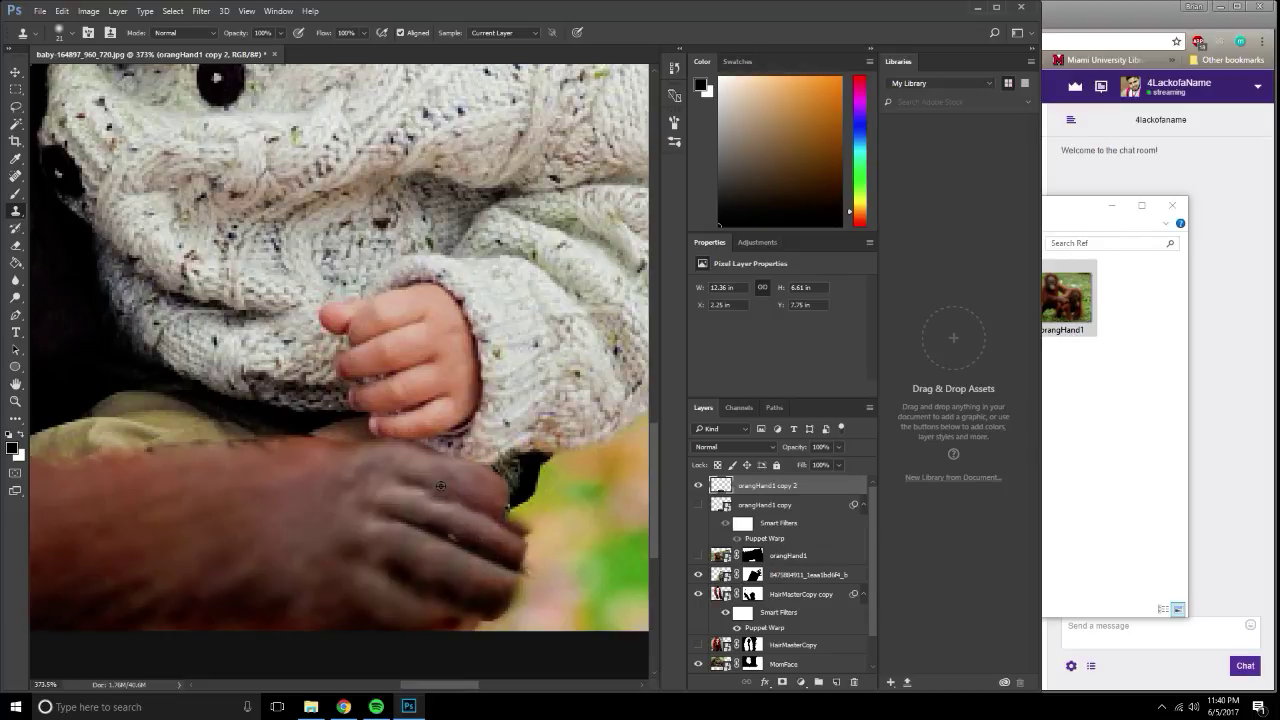
pyautogui.keyDown('alt'); pyautogui.click(472, 482); pyautogui.keyUp('alt')
pyautogui.moveTo(500, 492); pyautogui.dragTo(512, 508)
pyautogui.scroll(-2, 468, 525)
pyautogui.scroll(-3, 514, 480)
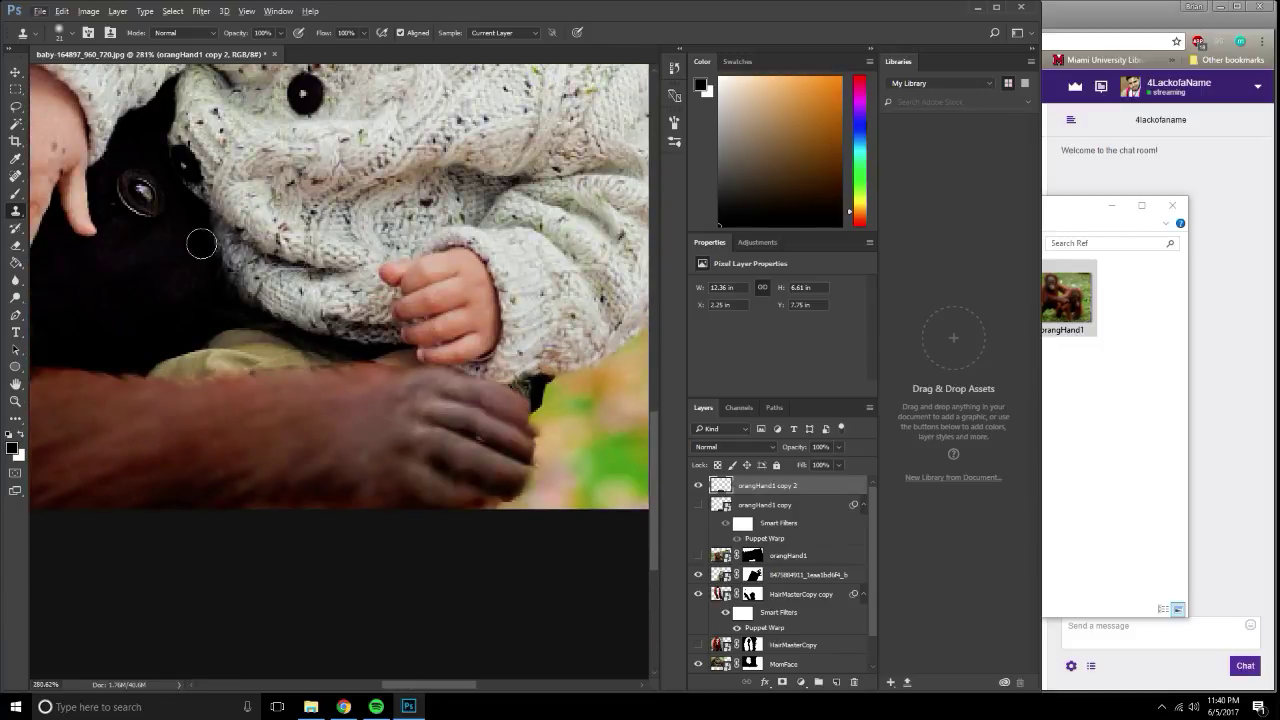
pyautogui.click(20, 193)
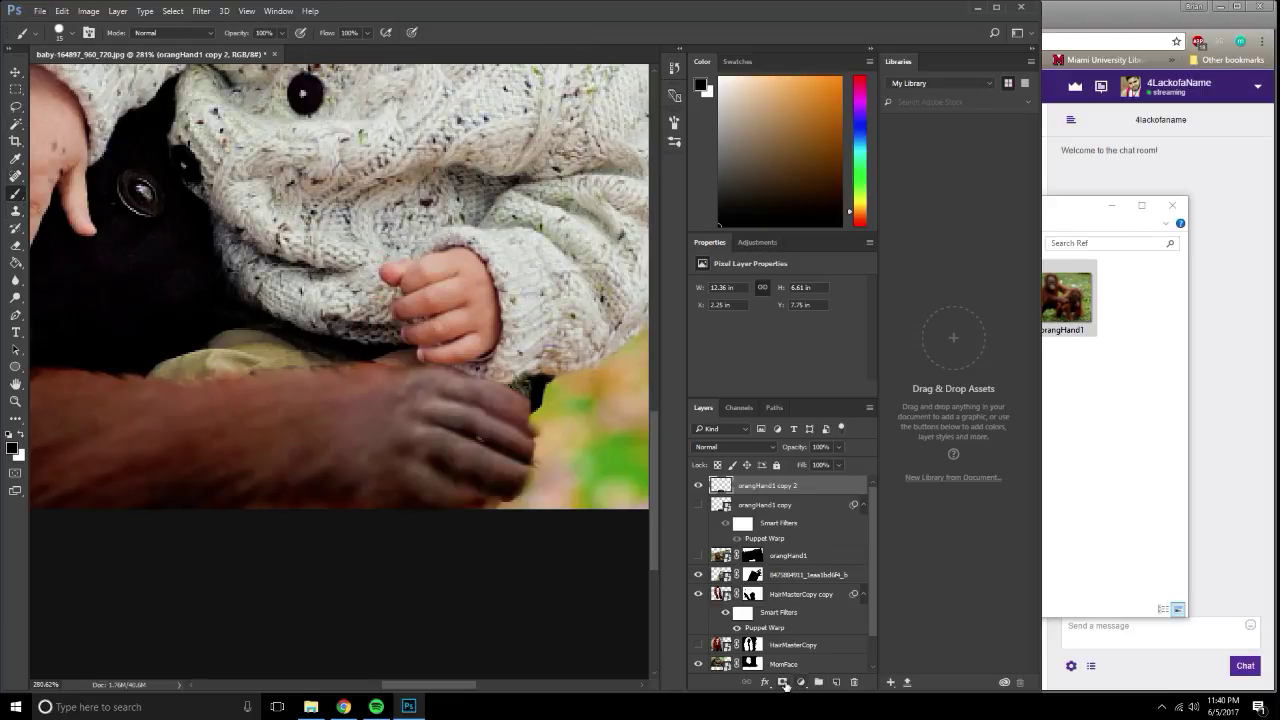
# Add a layer mask to orangHand1 copy 2 with black as the painting colour.
pyautogui.click(782, 681)
pyautogui.press('x')
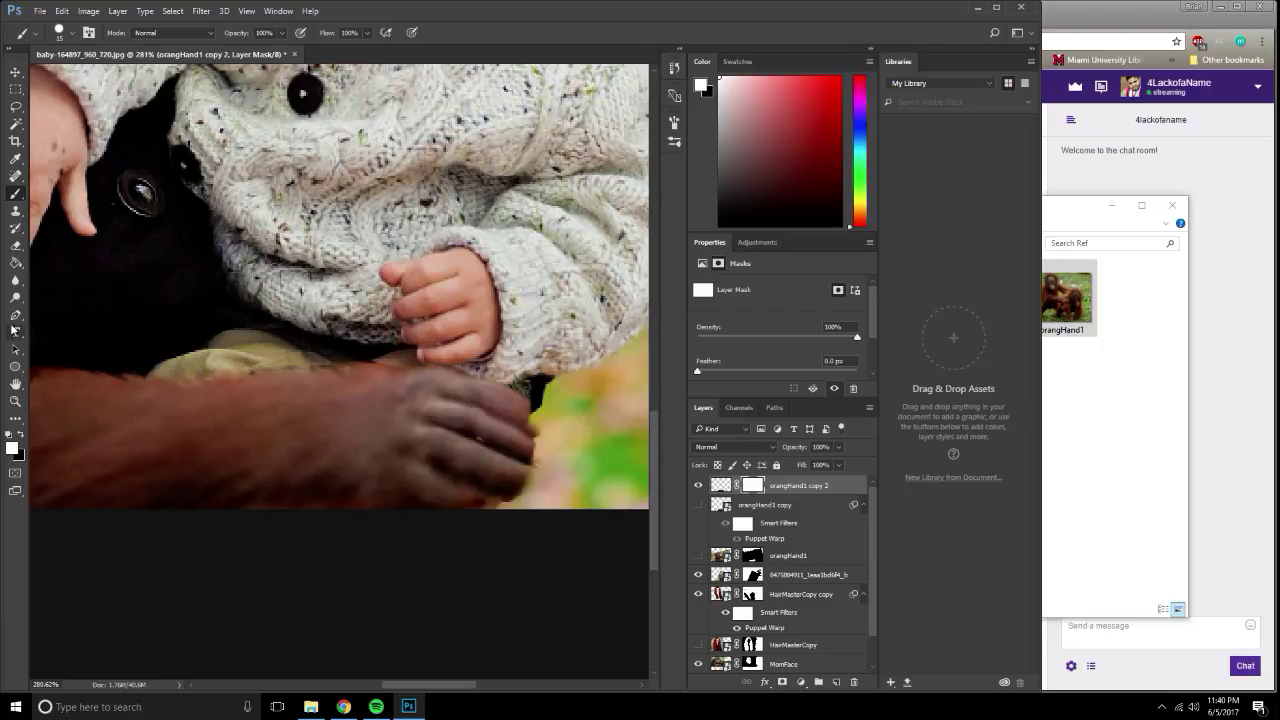
pyautogui.press('x')
# Mask out the dark lower edge and black patch around the hand's knuckles.
pyautogui.moveTo(537, 387); pyautogui.dragTo(528, 386)
pyautogui.moveTo(538, 497); pyautogui.dragTo(517, 522)
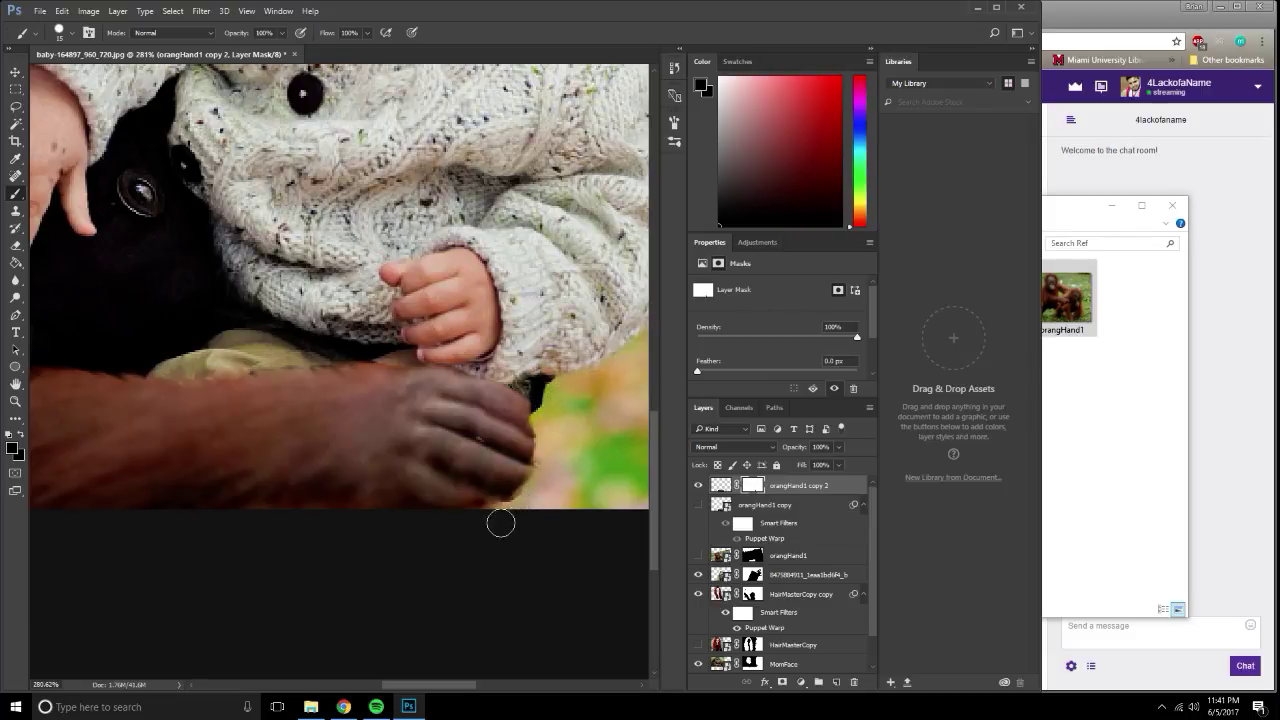
pyautogui.moveTo(570, 402); pyautogui.dragTo(532, 385)
pyautogui.keyDown('alt'); pyautogui.scroll(-3, 548, 404); pyautogui.keyUp('alt')
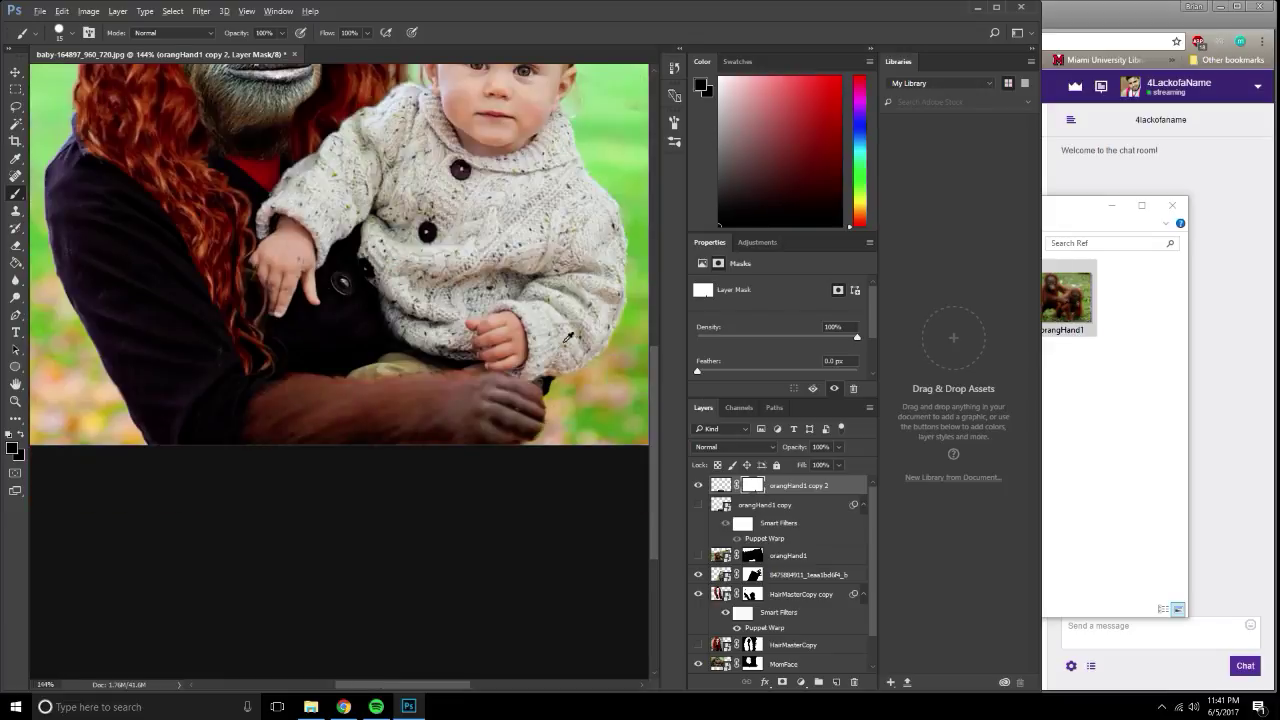
pyautogui.keyDown('alt'); pyautogui.scroll(-2, 537, 334); pyautogui.keyUp('alt')
pyautogui.keyDown('alt'); pyautogui.scroll(-1, 415, 397); pyautogui.keyUp('alt')
pyautogui.keyDown('alt'); pyautogui.scroll(2, 405, 543); pyautogui.keyUp('alt')
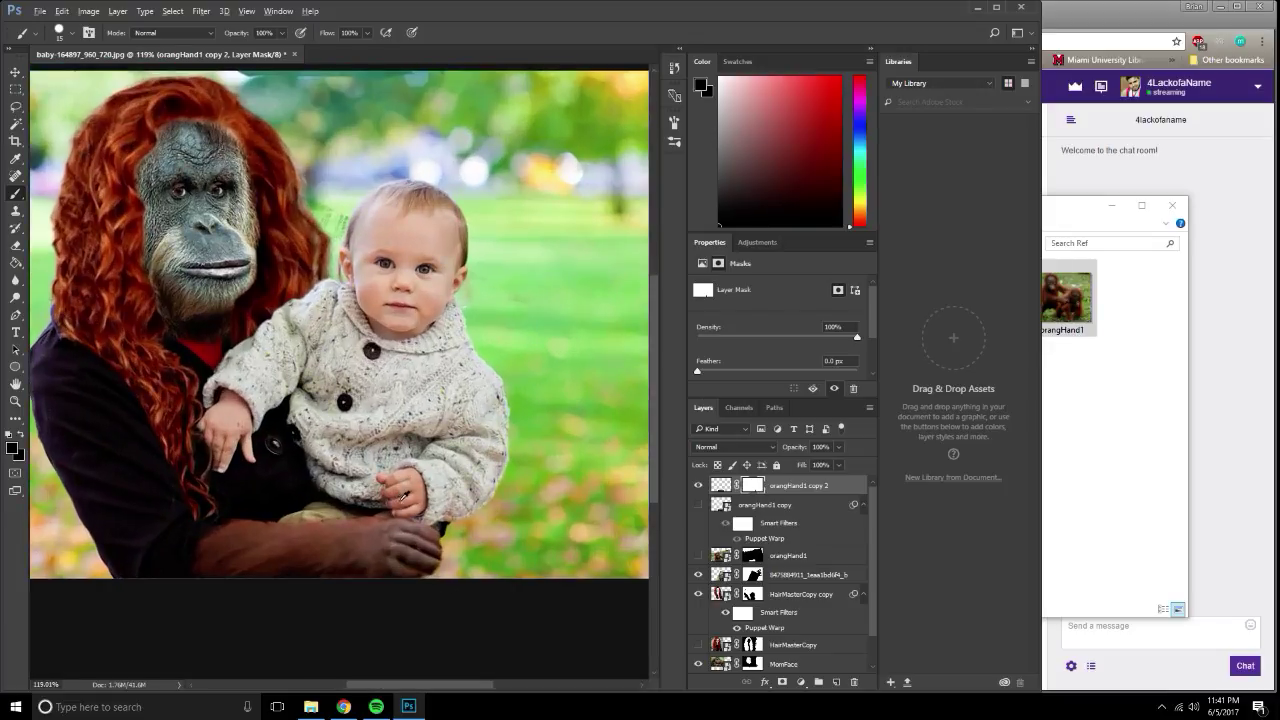
pyautogui.keyDown('alt'); pyautogui.scroll(1, 330, 530); pyautogui.keyUp('alt')
pyautogui.keyDown('alt'); pyautogui.scroll(-1, 300, 528); pyautogui.keyUp('alt')
pyautogui.keyDown('alt'); pyautogui.scroll(-1, 297, 527); pyautogui.keyUp('alt')
pyautogui.keyDown('alt'); pyautogui.scroll(-1, 297, 527); pyautogui.keyUp('alt')
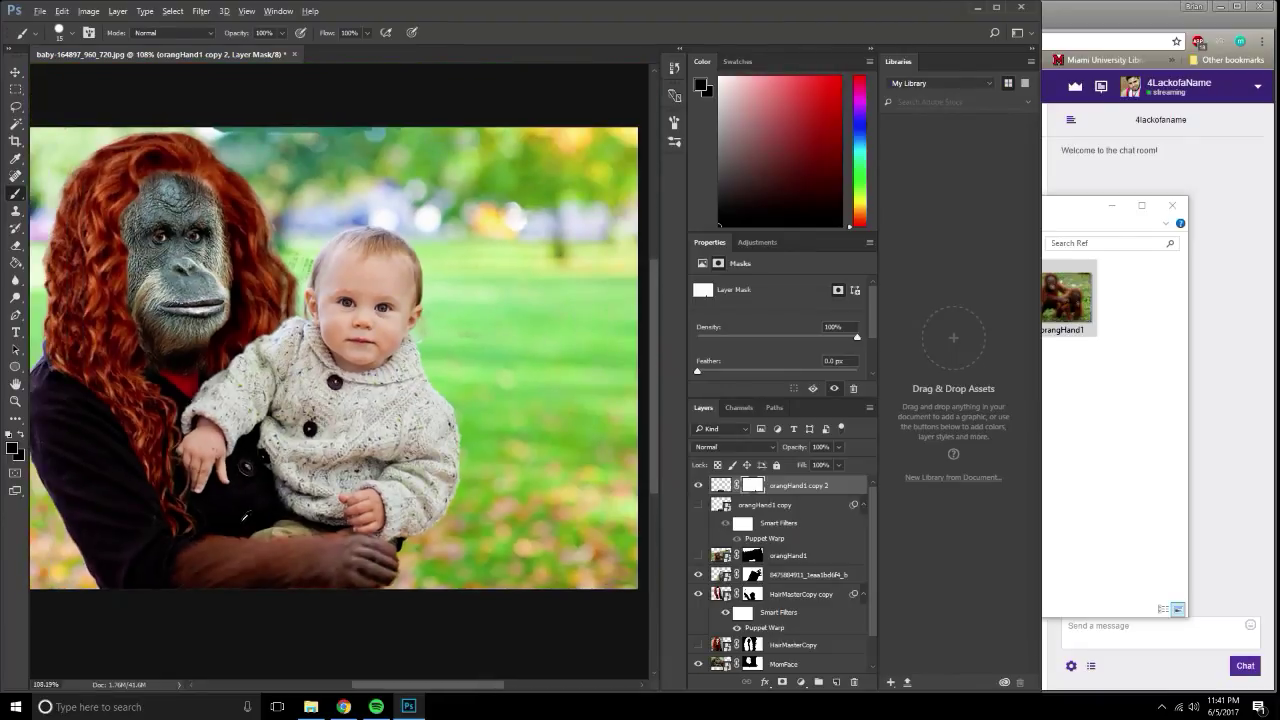
pyautogui.keyDown('alt'); pyautogui.scroll(-1, 246, 516); pyautogui.keyUp('alt')
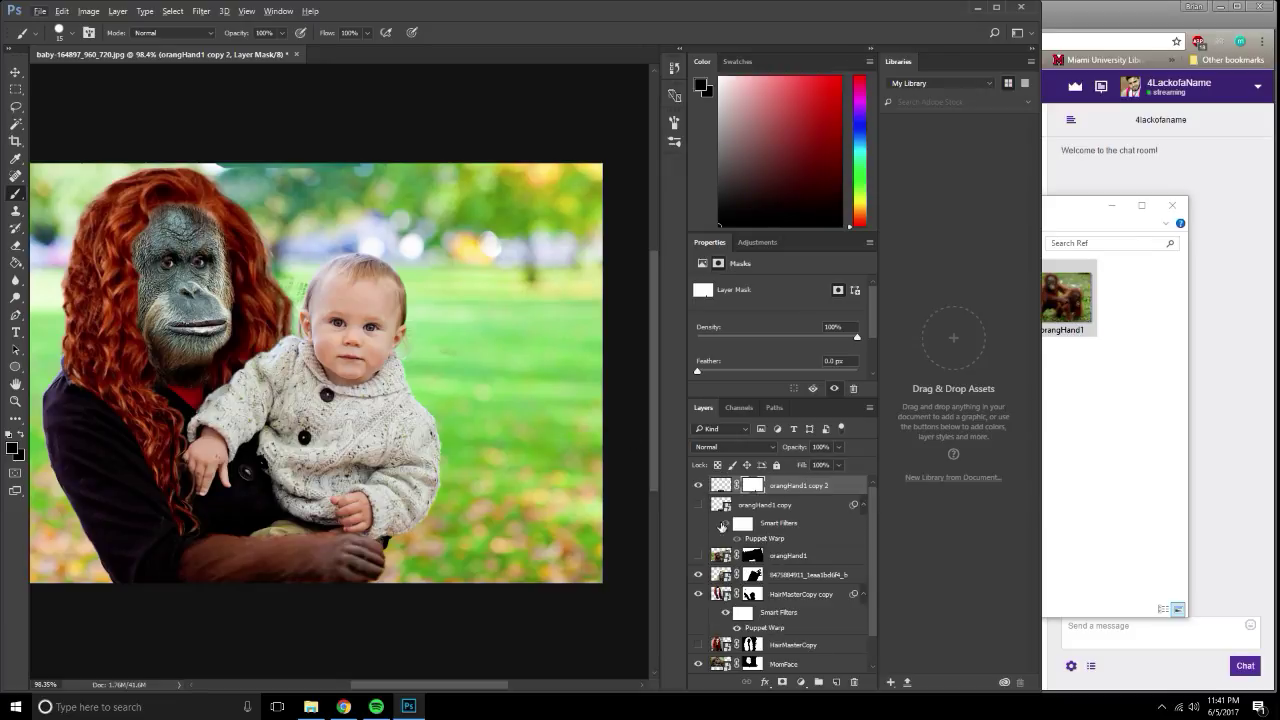
pyautogui.scroll(-2, 723, 525)
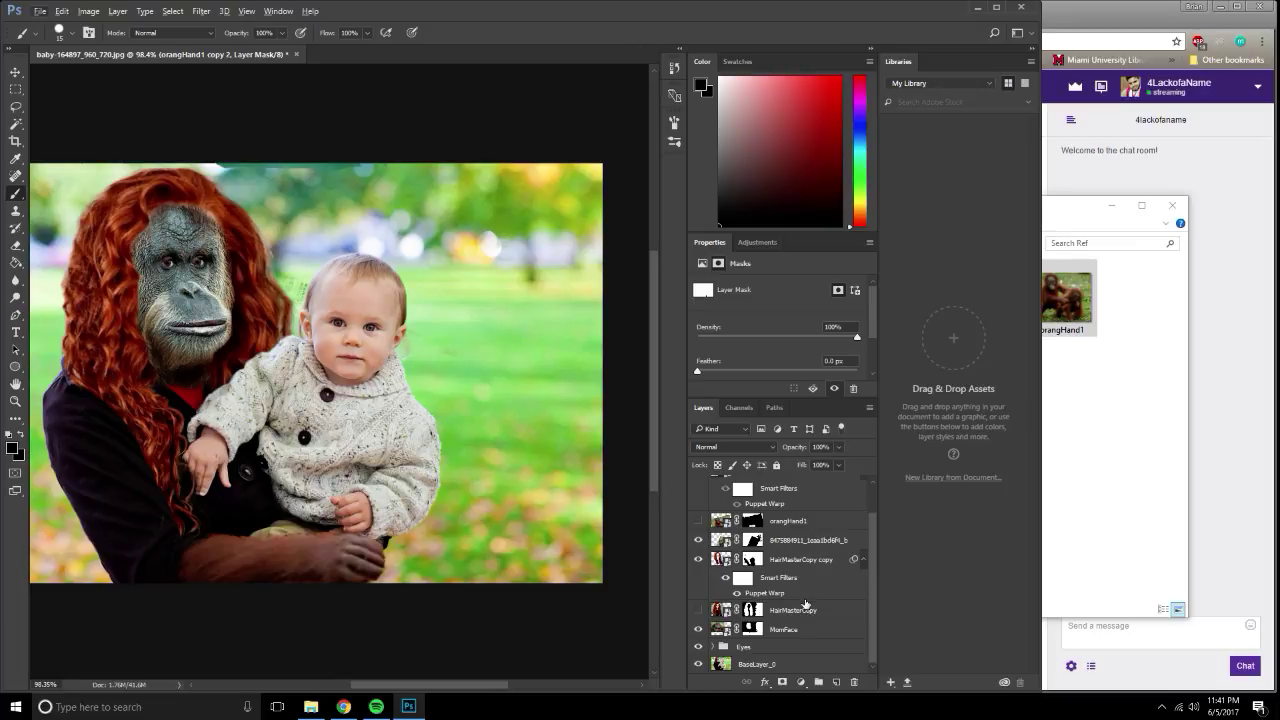
# Group the mother's layers down to Eyes as MommaOrang and bring the Ref image folder forward.
pyautogui.keyDown('shift'); pyautogui.click(798, 650); pyautogui.keyUp('shift')
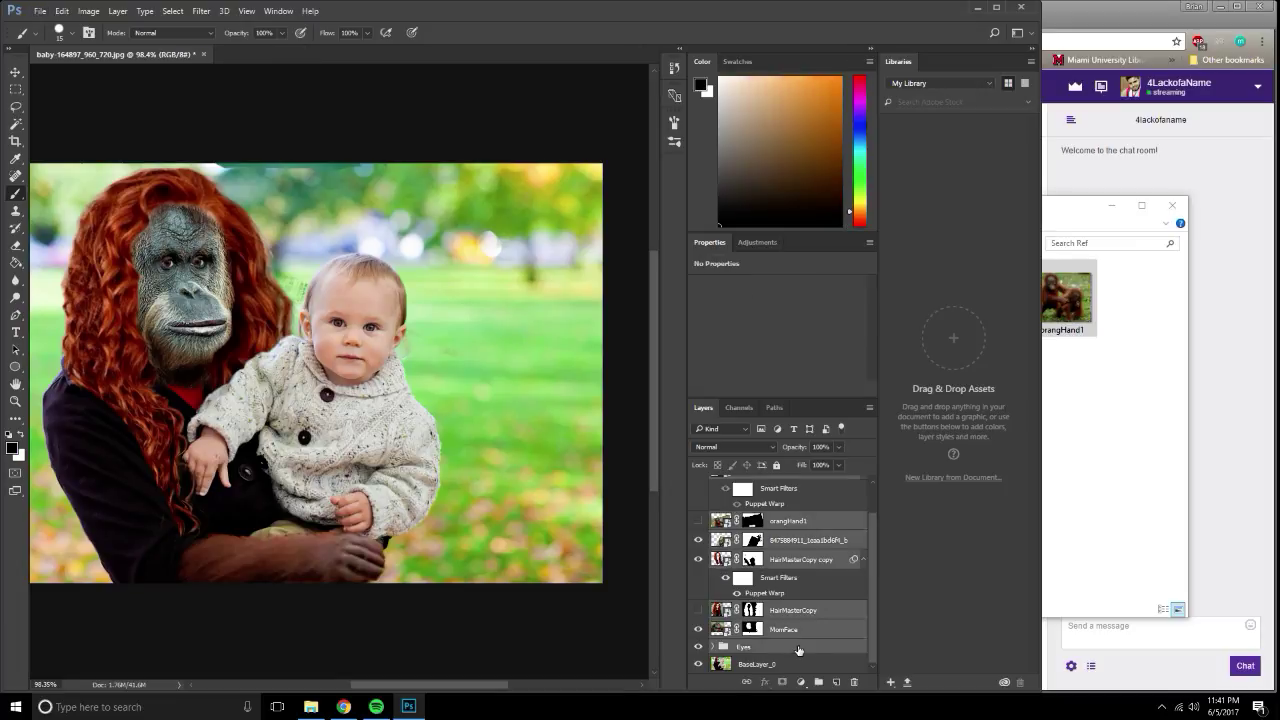
pyautogui.hotkey('ctrl', 'g')
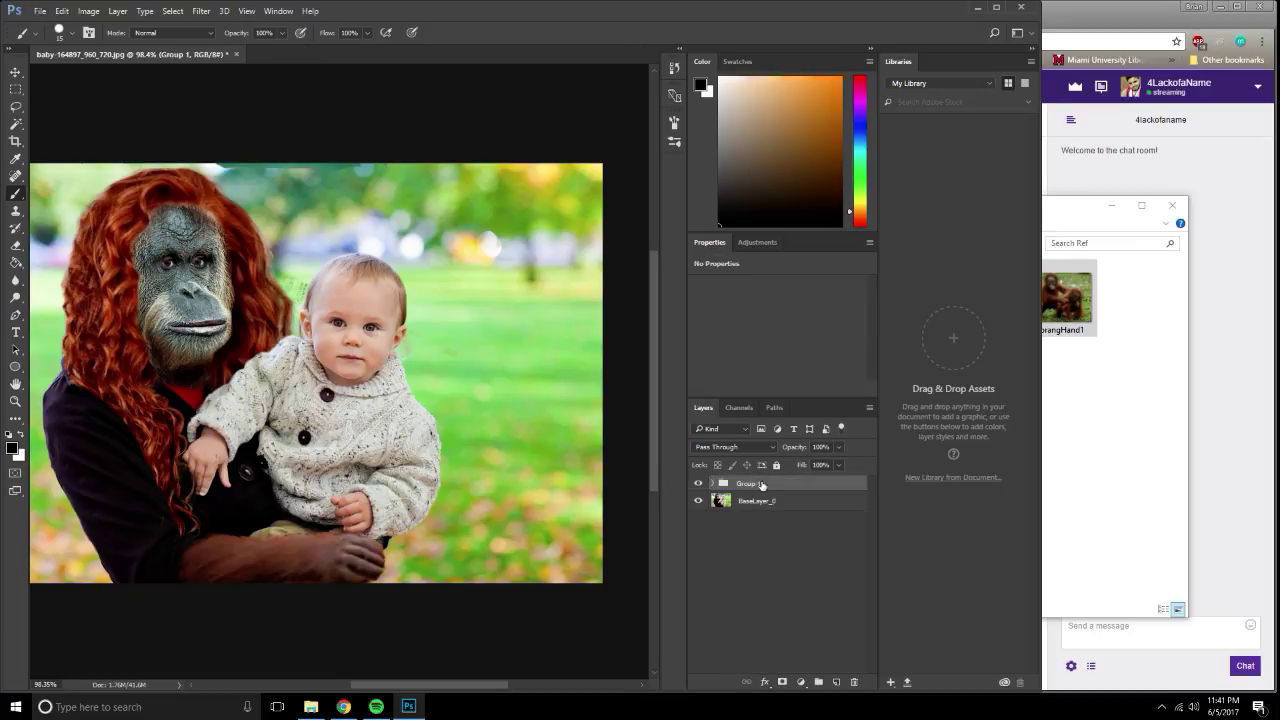
pyautogui.doubleClick(762, 485)
pyautogui.write('MommaOrang')
pyautogui.press('Return')
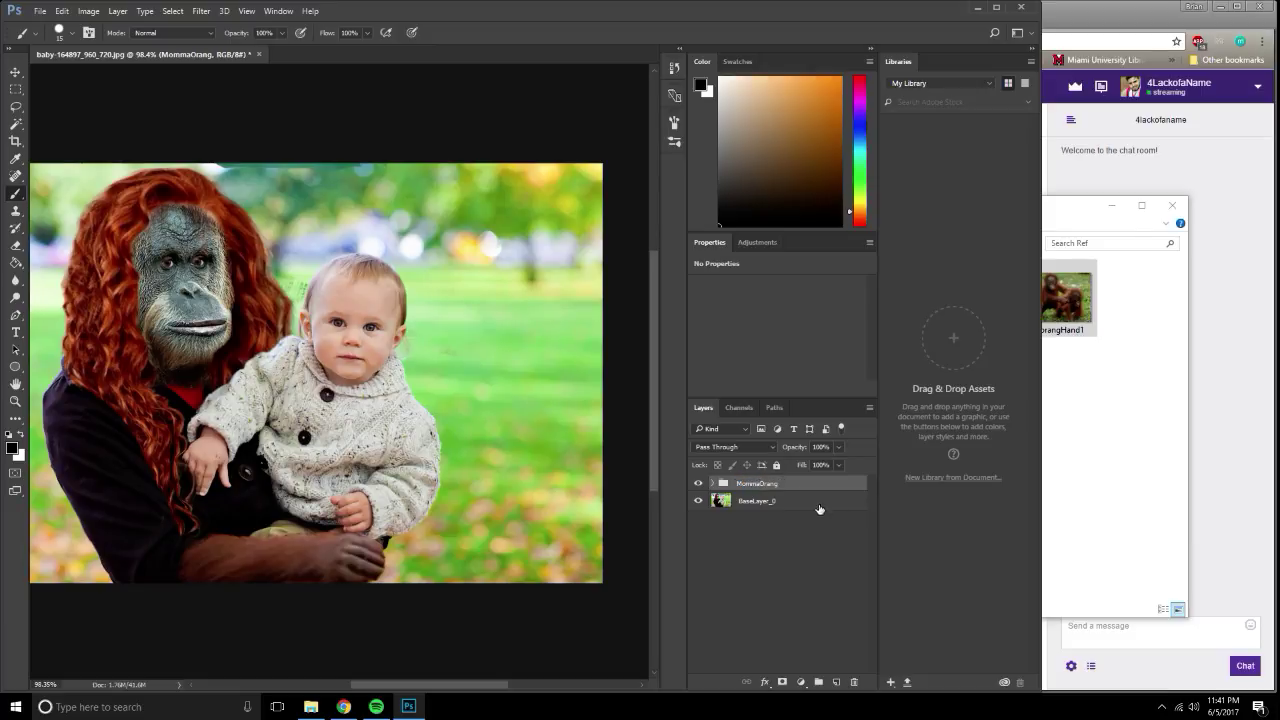
pyautogui.click(1097, 403)
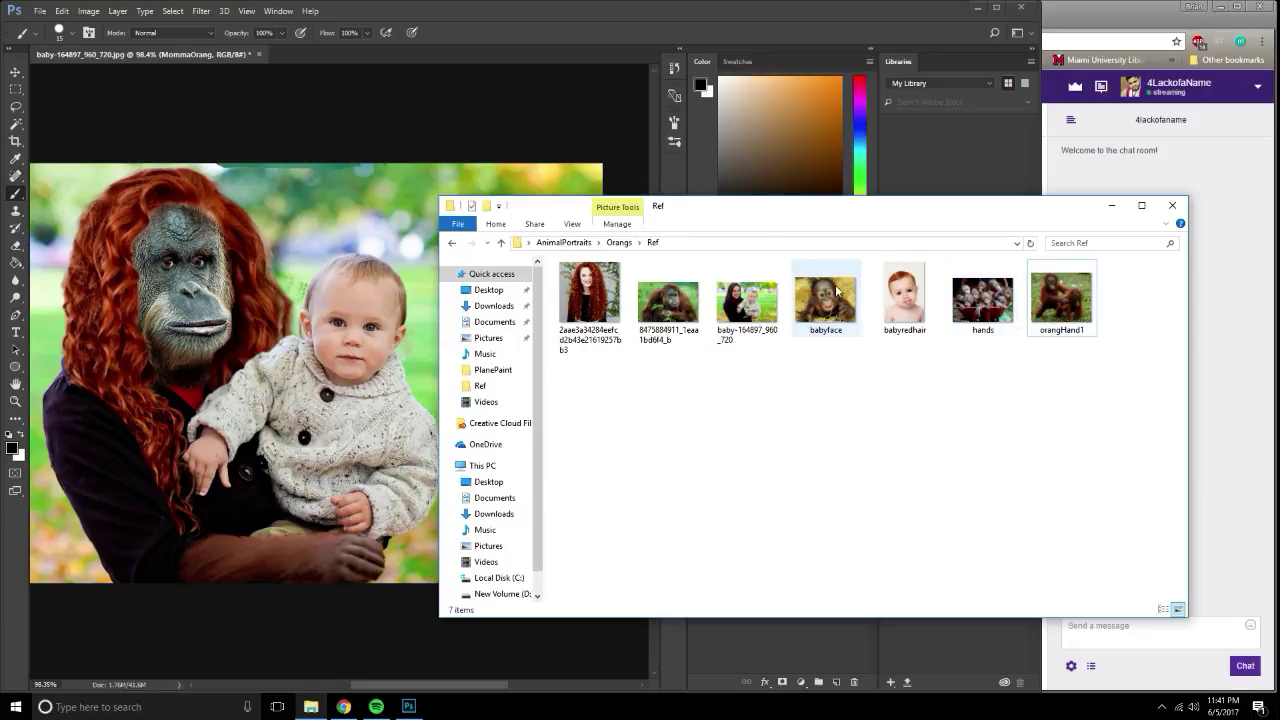
# Place the babyface photo, shrink it, rotate it about 17° and position it over the baby's head.
pyautogui.moveTo(833, 306); pyautogui.dragTo(348, 332)
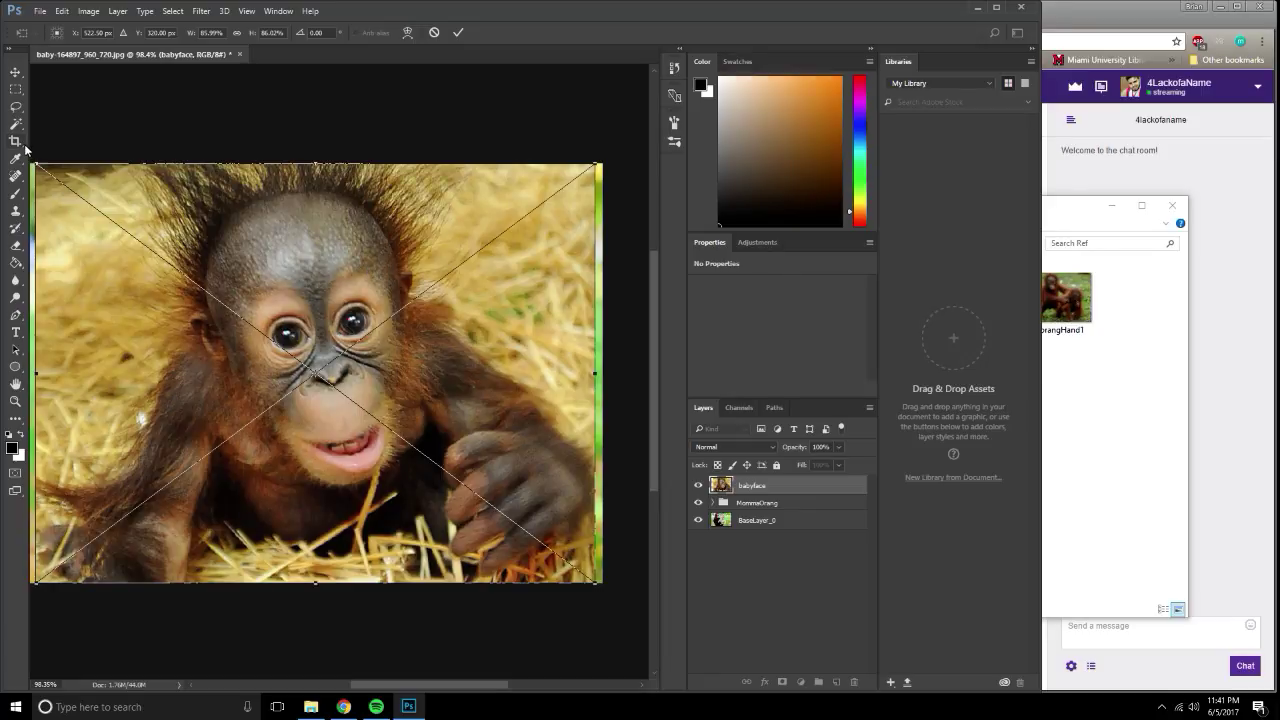
pyautogui.moveTo(35, 163)
pyautogui.mouseDown()
pyautogui.moveTo(368, 328)
pyautogui.moveTo(354, 319)
pyautogui.mouseUp()
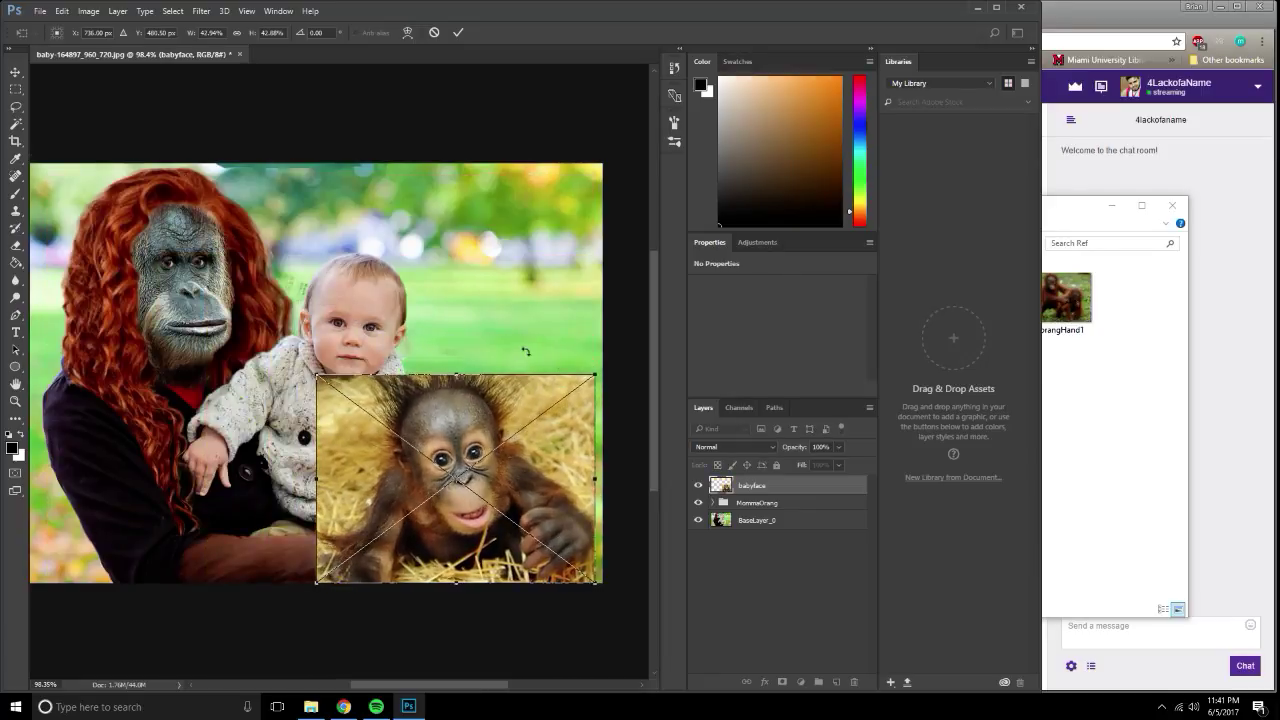
pyautogui.moveTo(591, 360); pyautogui.dragTo(645, 368)
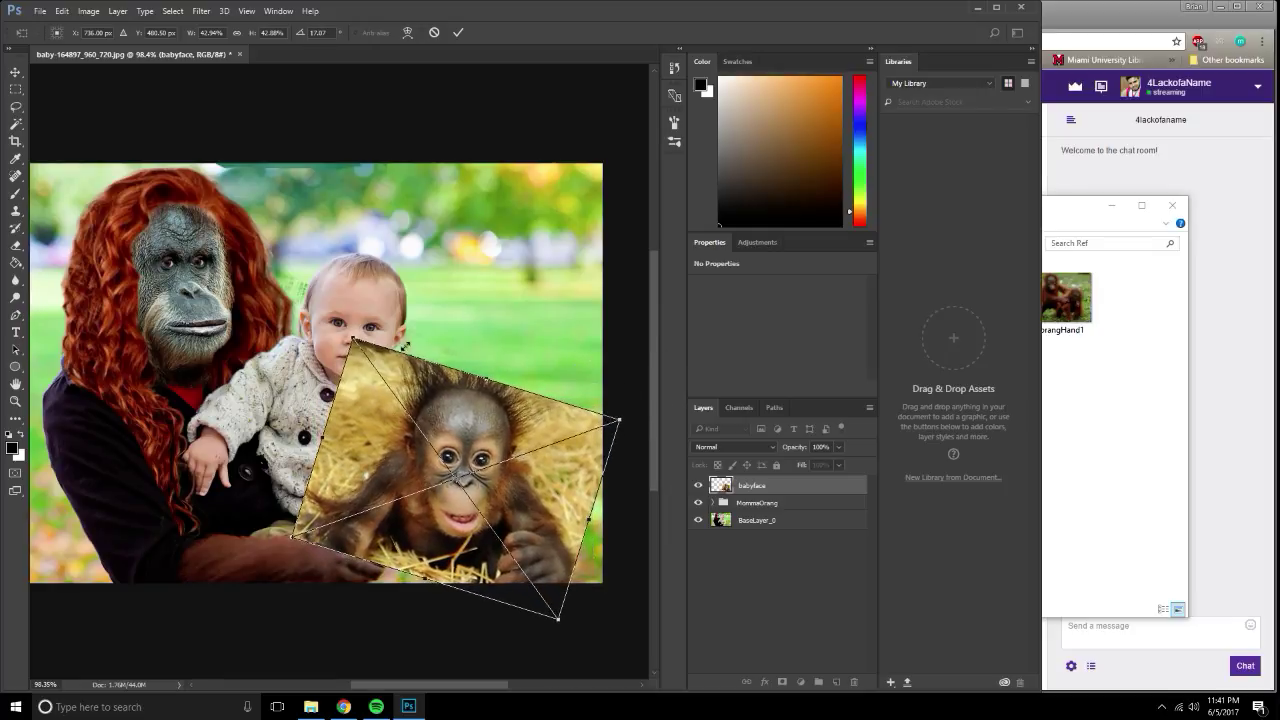
pyautogui.click(356, 343)
pyautogui.moveTo(438, 406); pyautogui.dragTo(324, 258)
pyautogui.press('Return')
pyautogui.press('b')
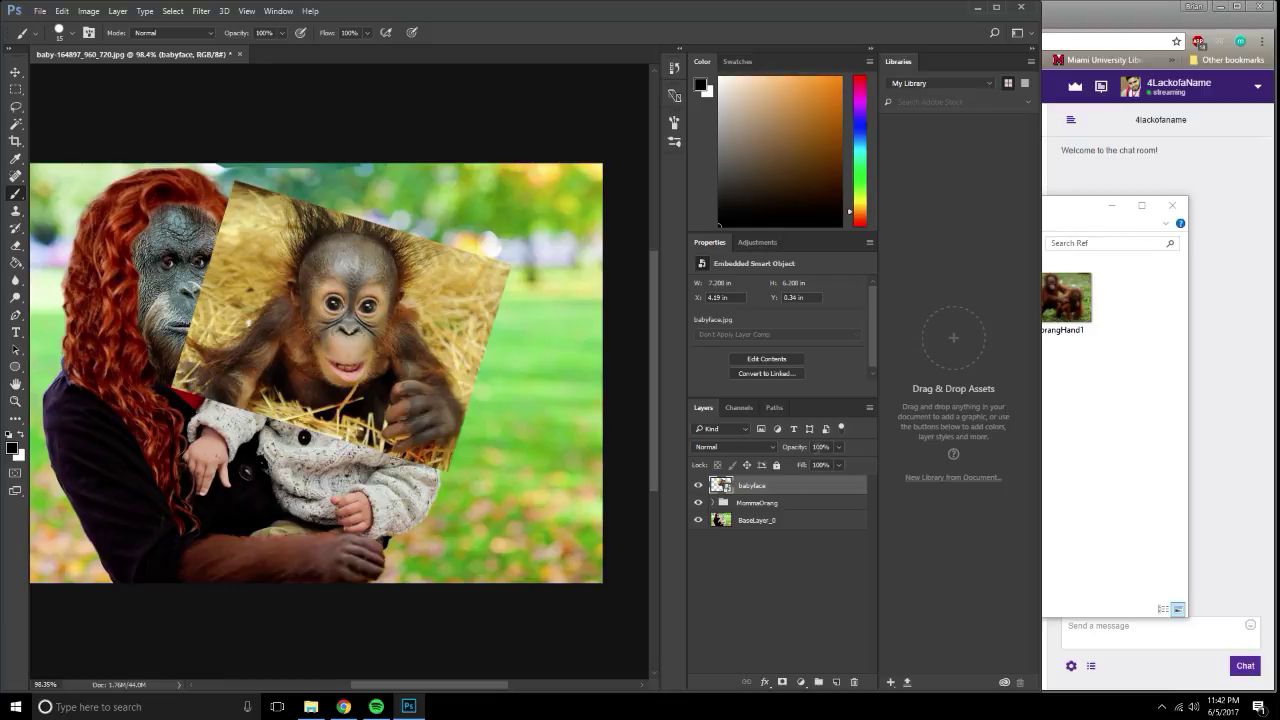
# Lower babyface's opacity, rasterize the layer, and move it down onto the baby's face.
pyautogui.click(838, 446)
pyautogui.moveTo(786, 463); pyautogui.dragTo(800, 466)
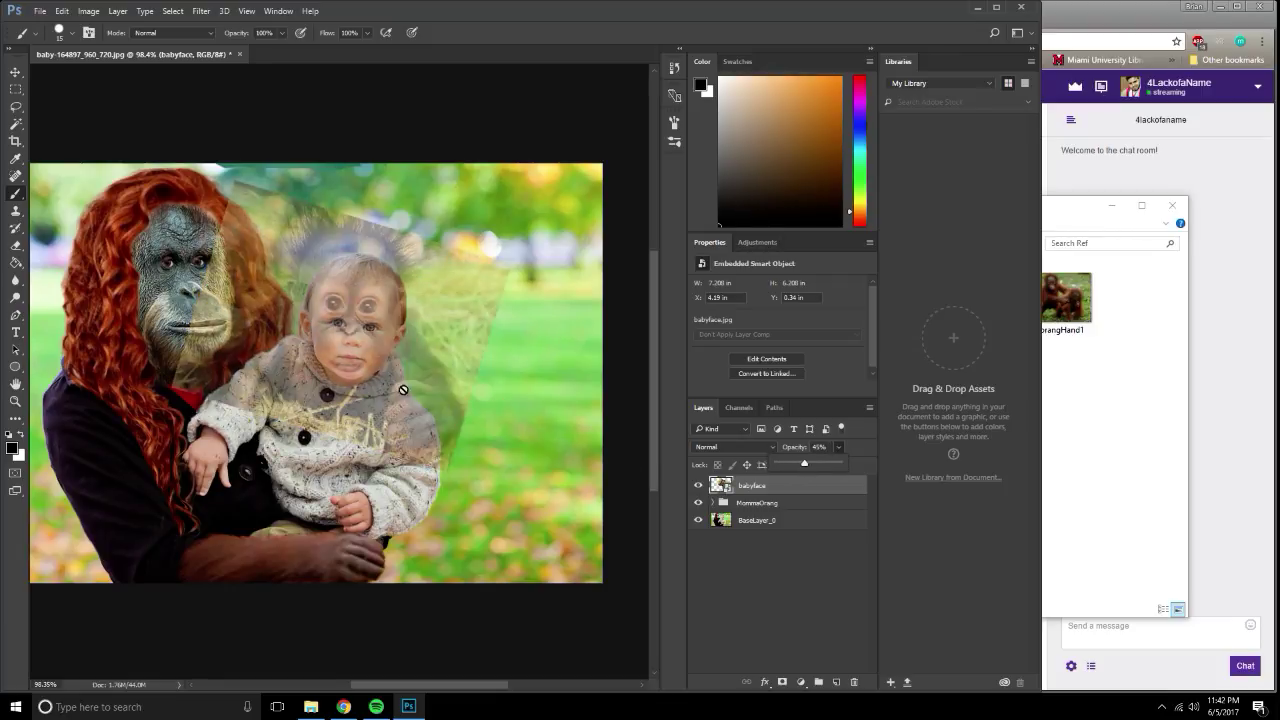
pyautogui.click(370, 345)
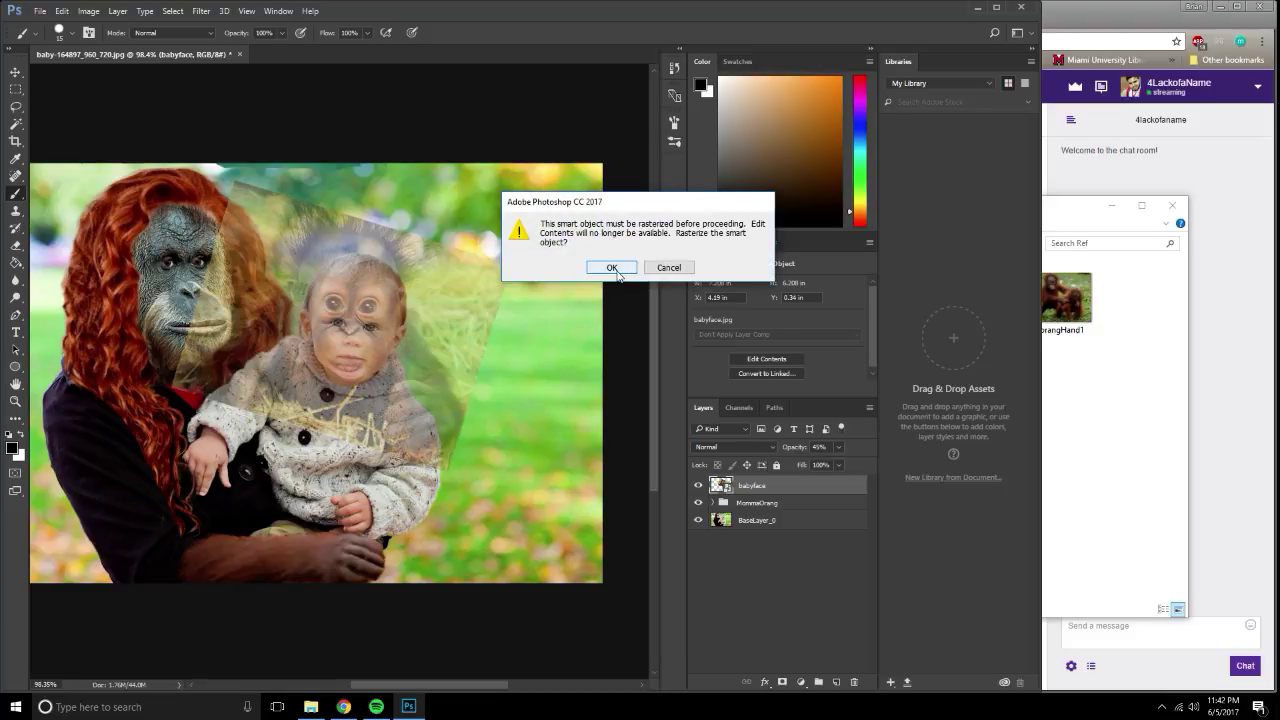
pyautogui.click(614, 268)
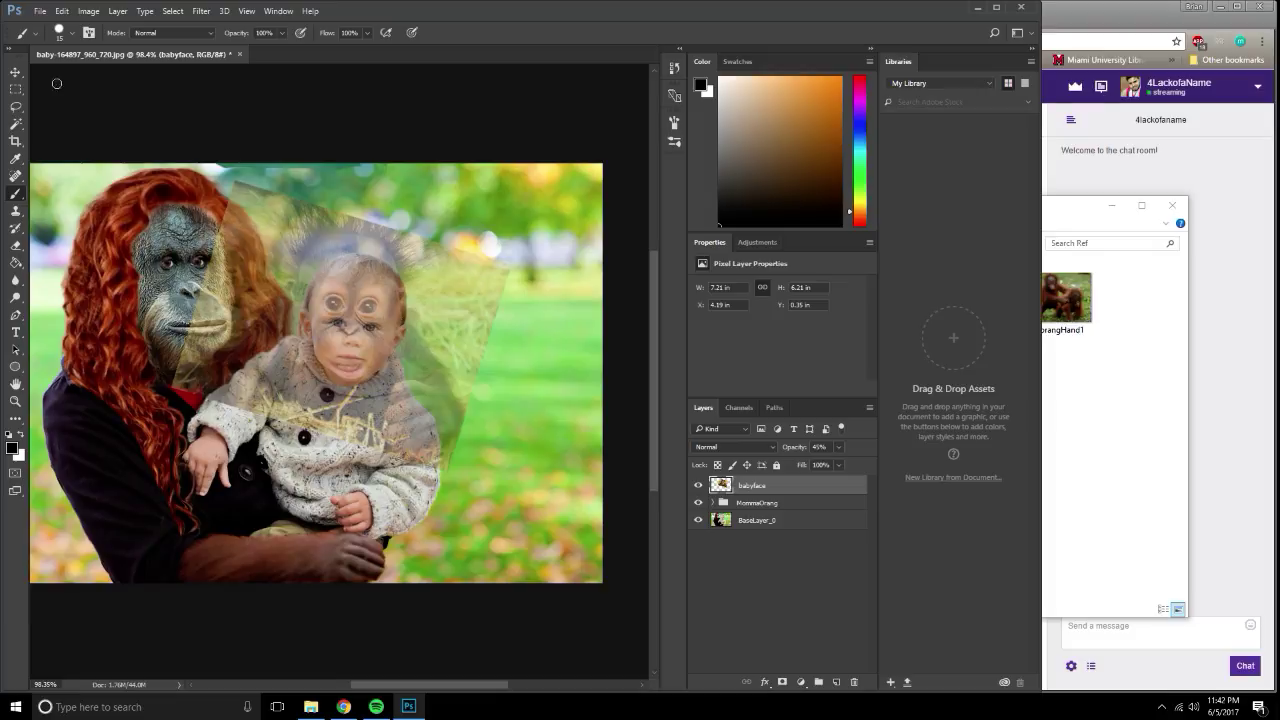
pyautogui.click(15, 72)
pyautogui.moveTo(370, 315); pyautogui.dragTo(374, 357)
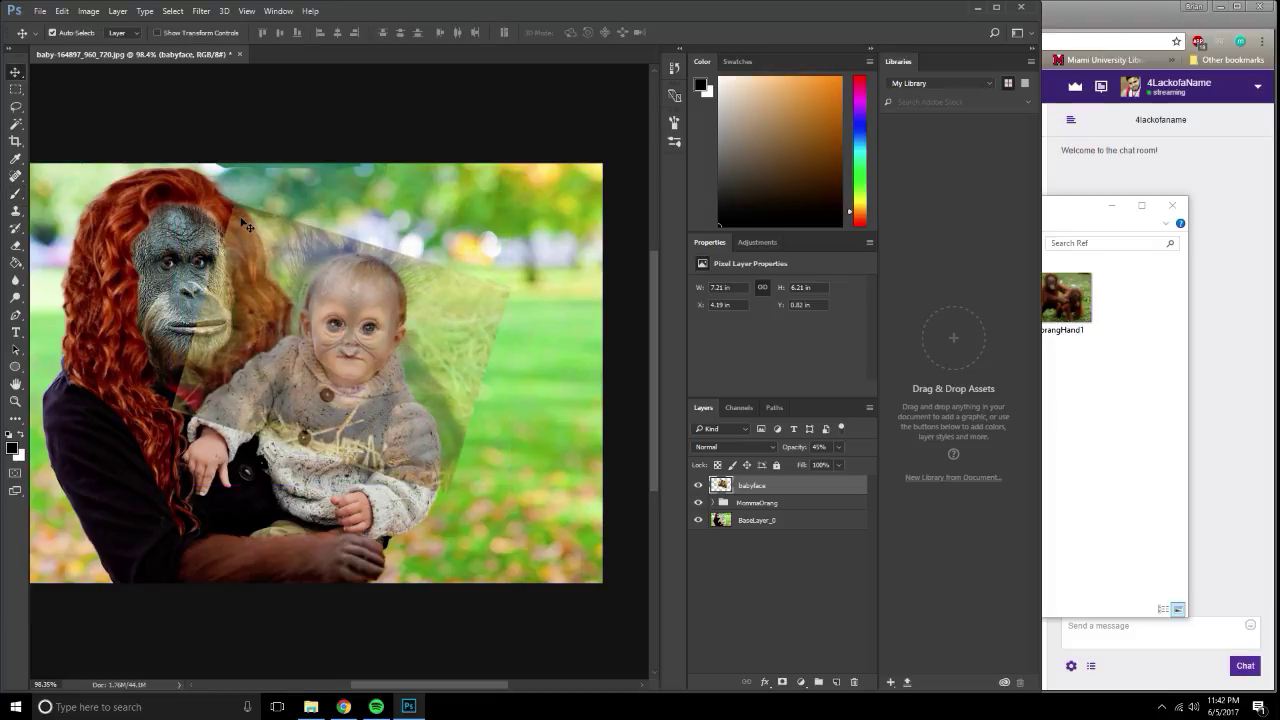
# Shrink the face to about 89%, nudge it over the head and tilt it about 2°.
pyautogui.hotkey('ctrl', 't')
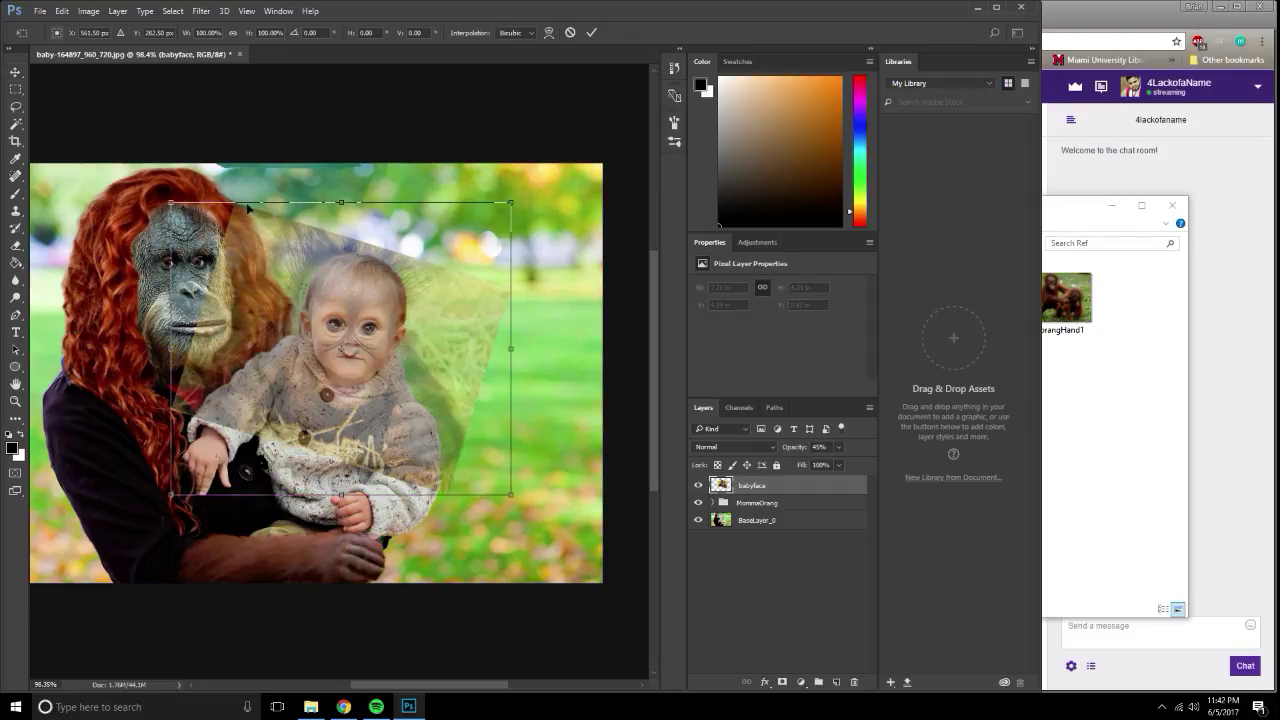
pyautogui.moveTo(170, 202); pyautogui.dragTo(208, 235)
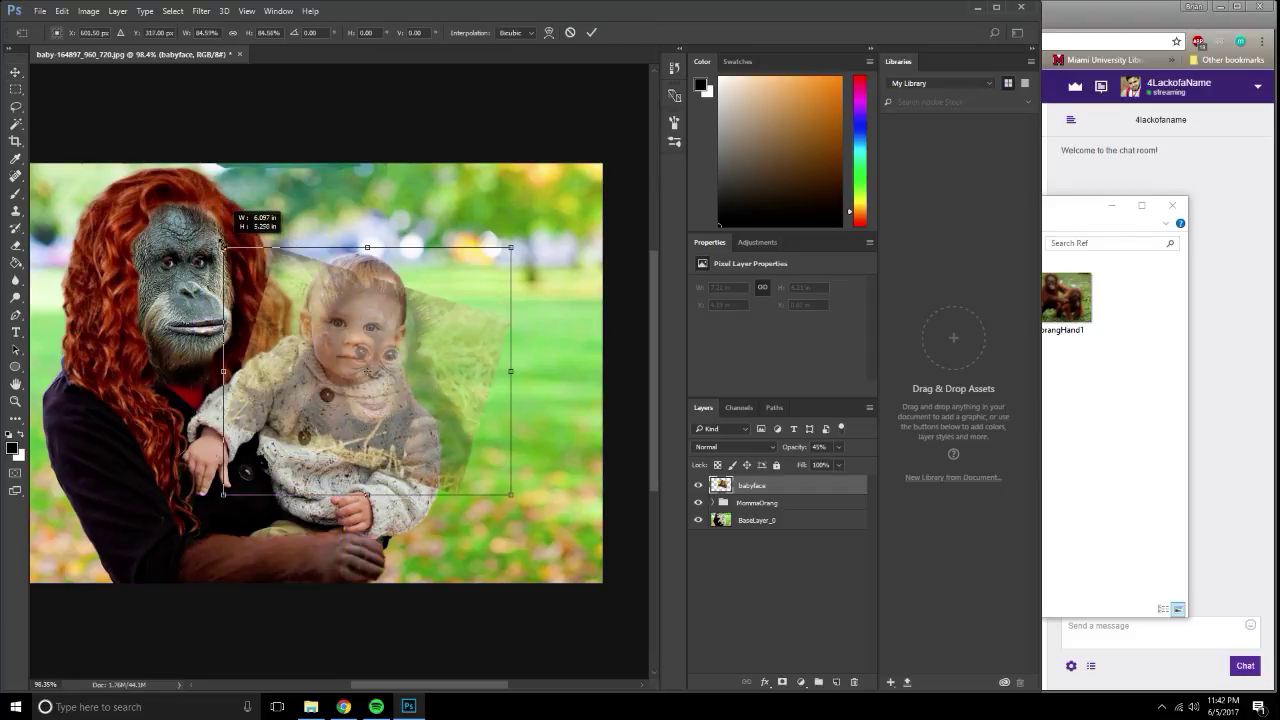
pyautogui.moveTo(375, 362)
pyautogui.mouseDown()
pyautogui.moveTo(358, 340)
pyautogui.moveTo(405, 318)
pyautogui.mouseUp()
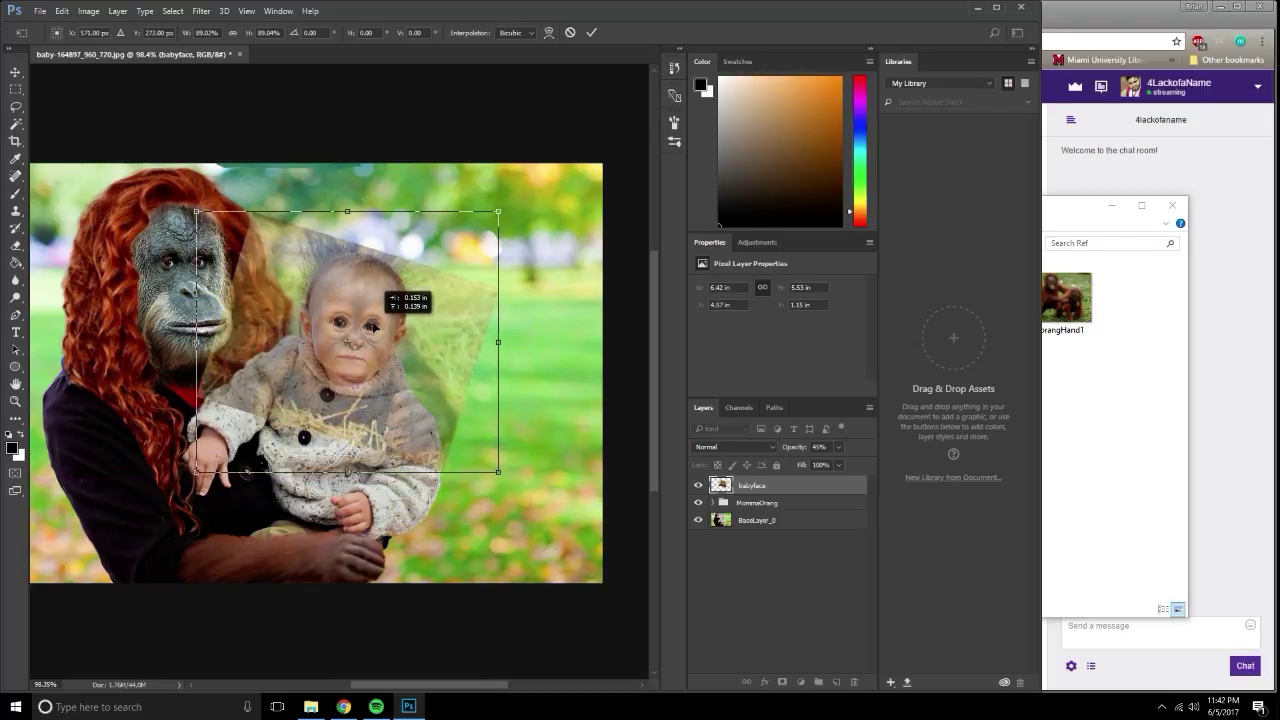
pyautogui.press('Right')
pyautogui.press('Right')
pyautogui.press('Right')
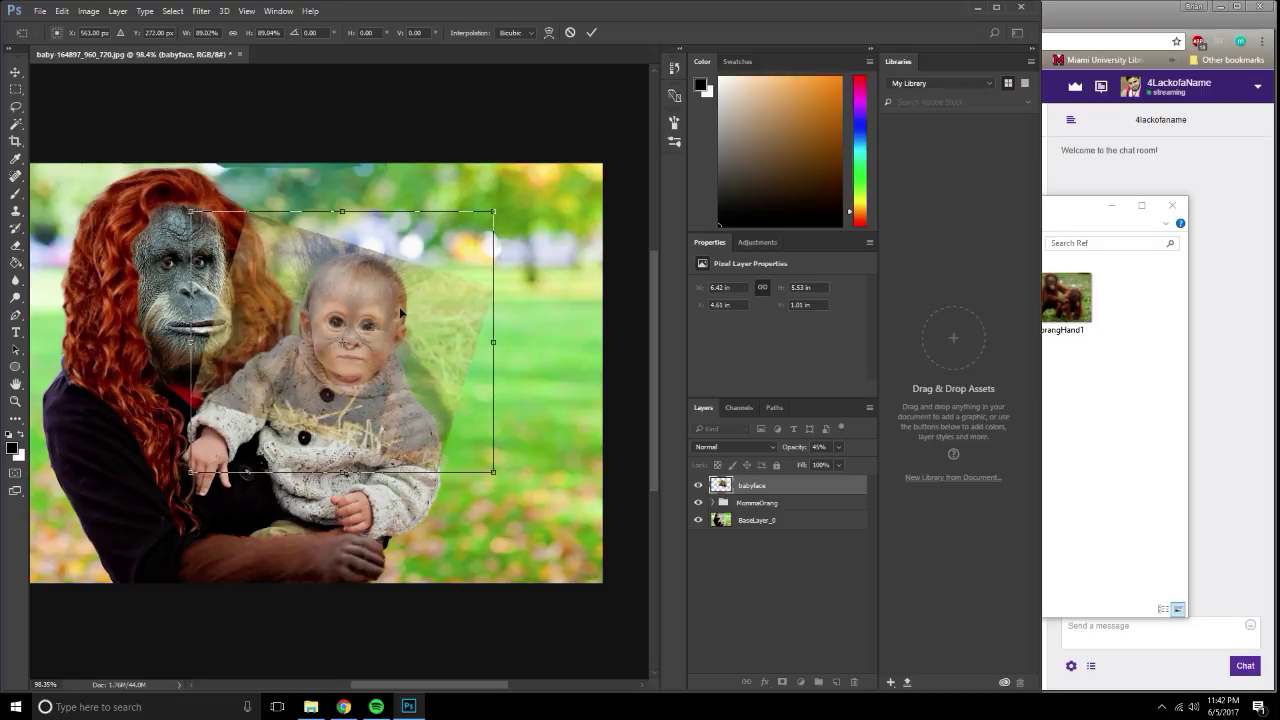
pyautogui.press('Right')
pyautogui.press('Right')
pyautogui.press('Right')
pyautogui.press('Down')
pyautogui.press('Down')
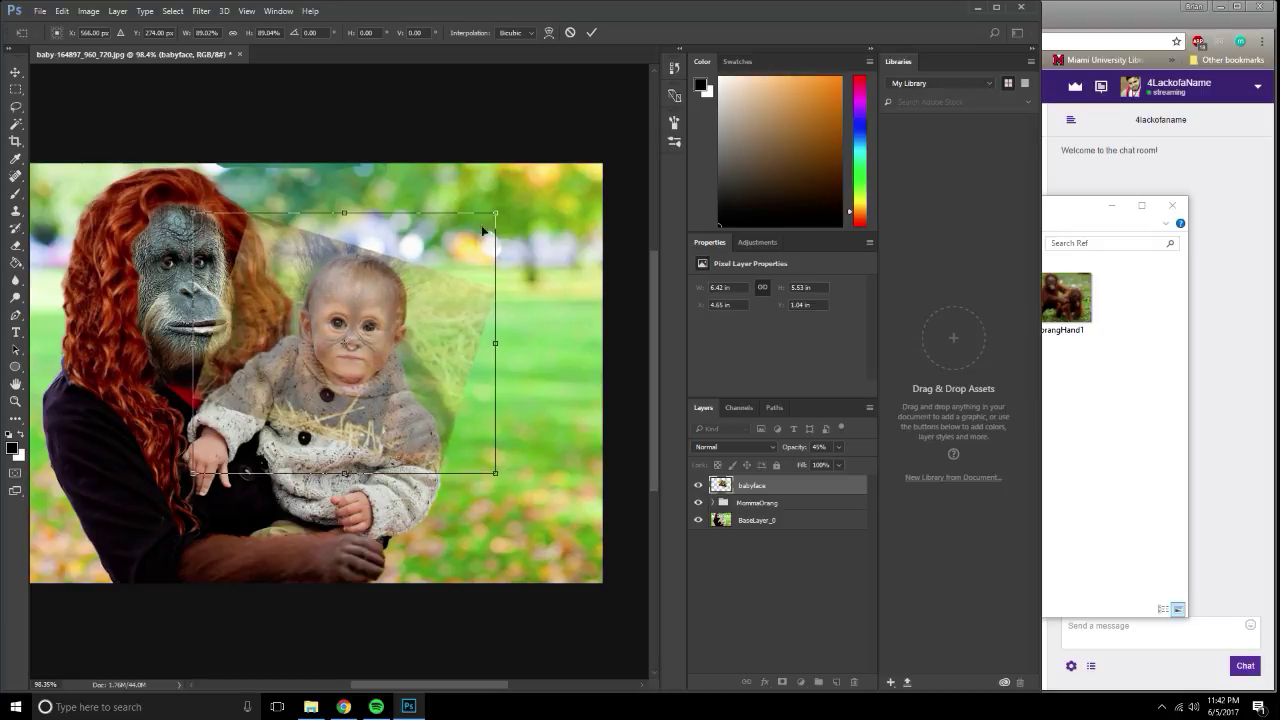
pyautogui.moveTo(500, 204); pyautogui.dragTo(505, 209)
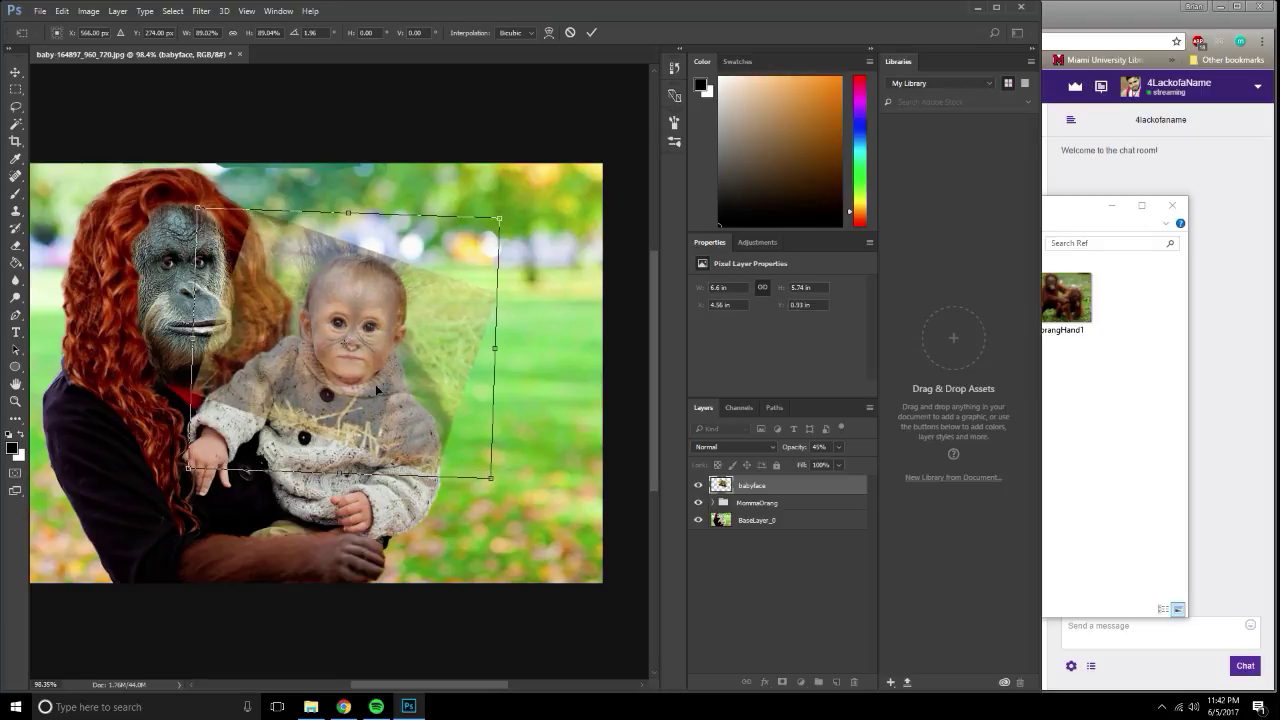
pyautogui.press('Return')
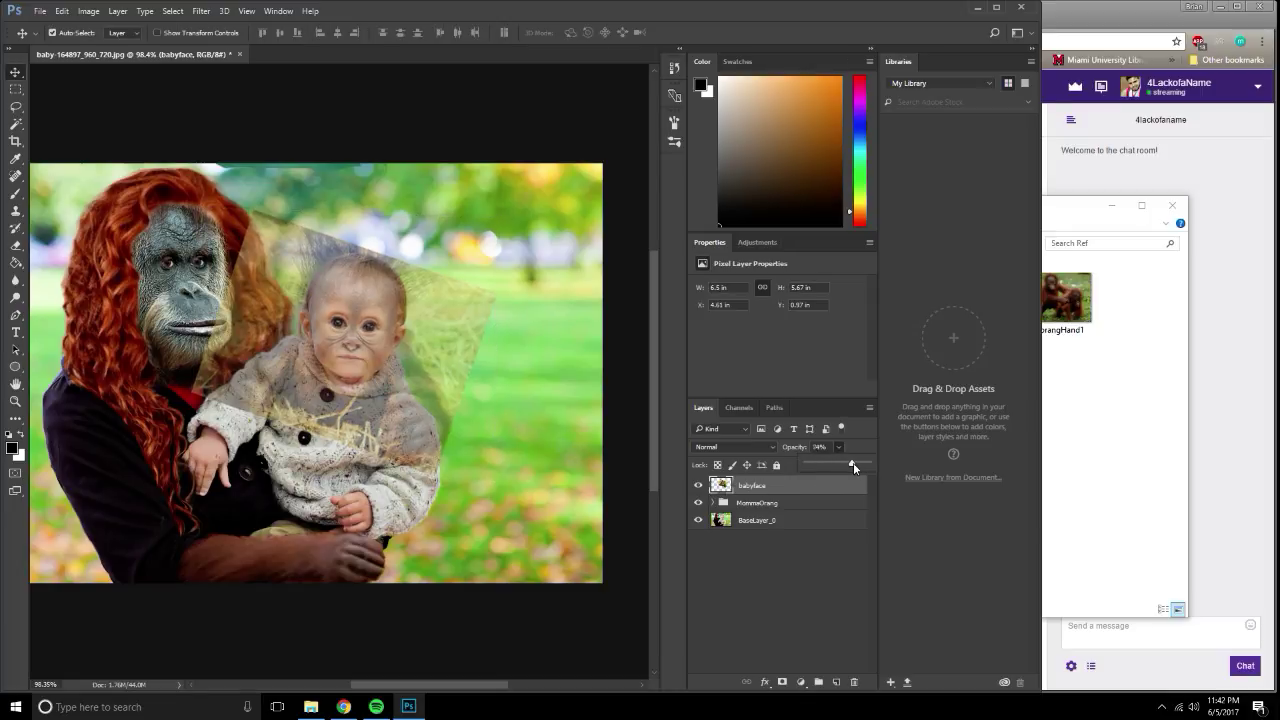
# Set the face layer to 63% opacity and enlarge it to about 106% over the head.
pyautogui.moveTo(853, 464)
pyautogui.mouseDown()
pyautogui.moveTo(824, 463)
pyautogui.moveTo(872, 464)
pyautogui.moveTo(822, 464)
pyautogui.mouseUp()
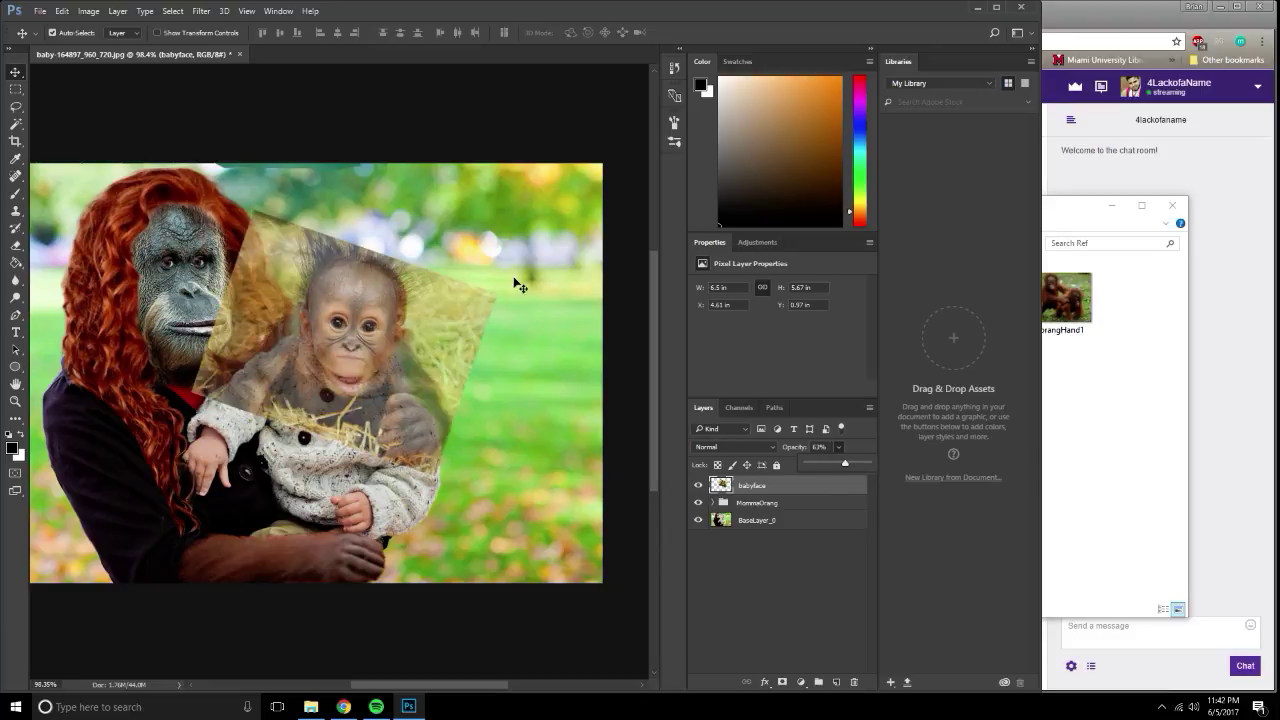
pyautogui.click(467, 308)
pyautogui.hotkey('ctrl', 't')
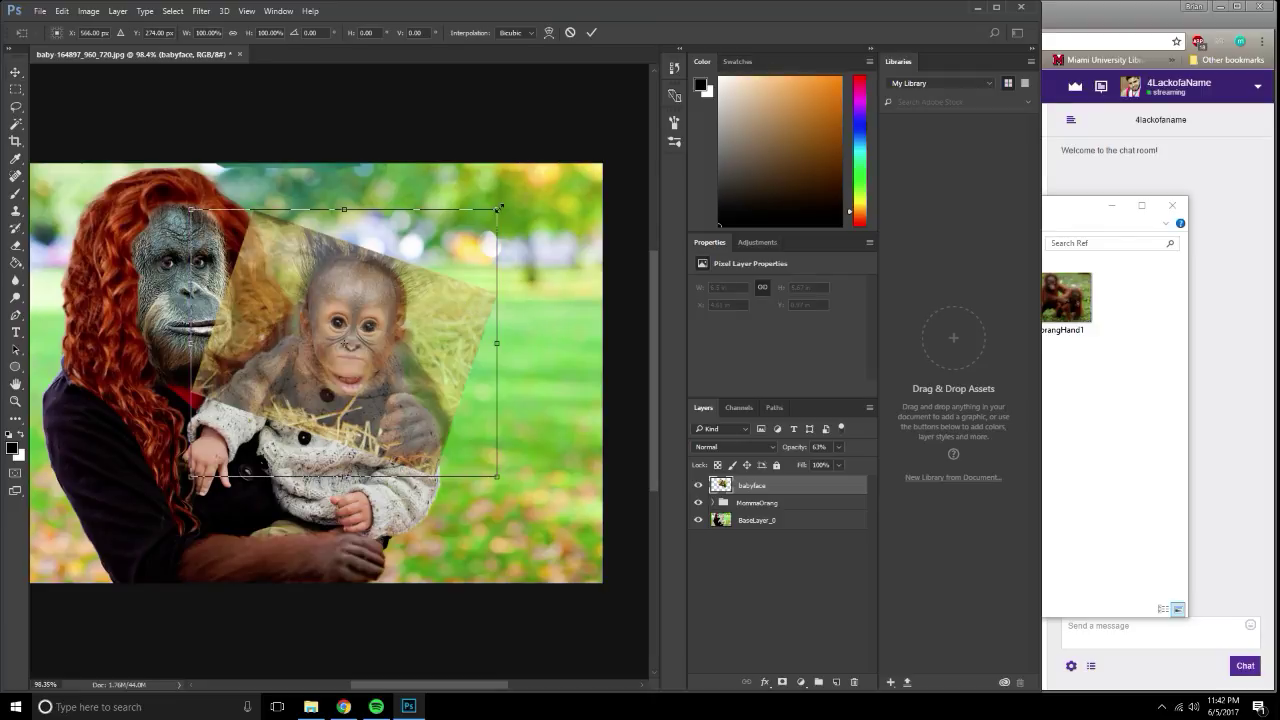
pyautogui.moveTo(494, 206); pyautogui.dragTo(514, 193)
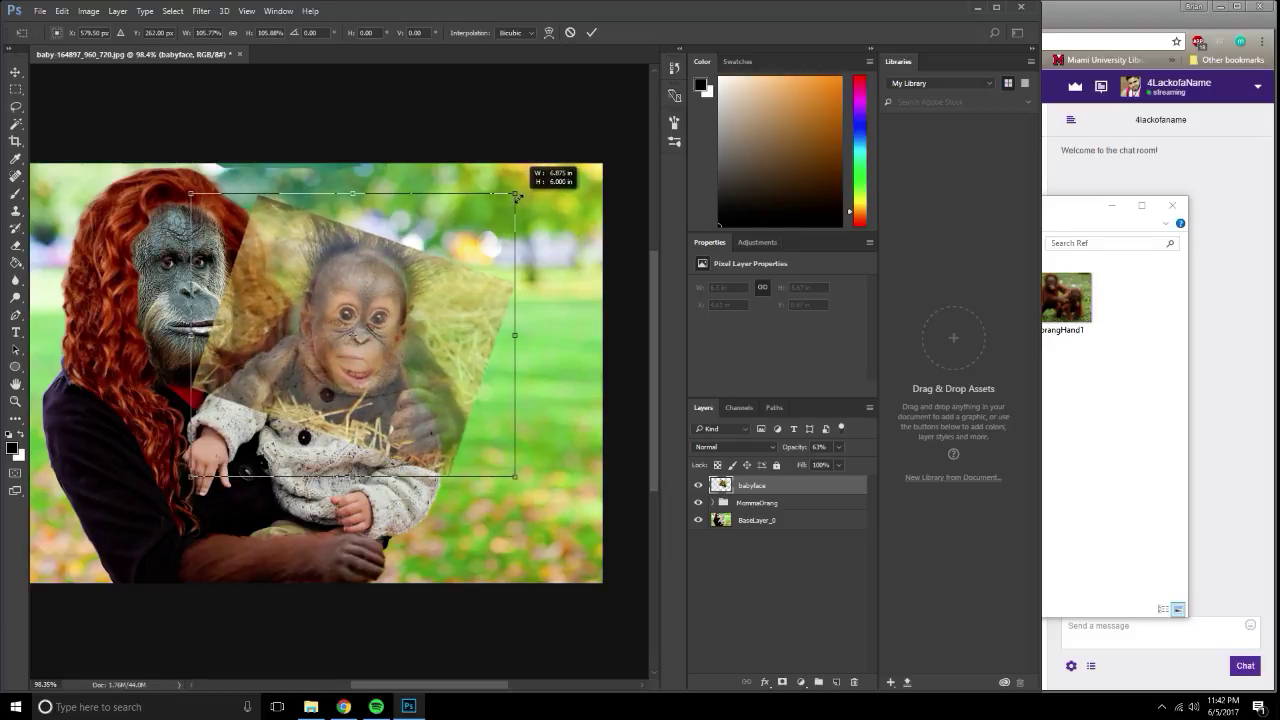
pyautogui.moveTo(387, 305); pyautogui.dragTo(380, 313)
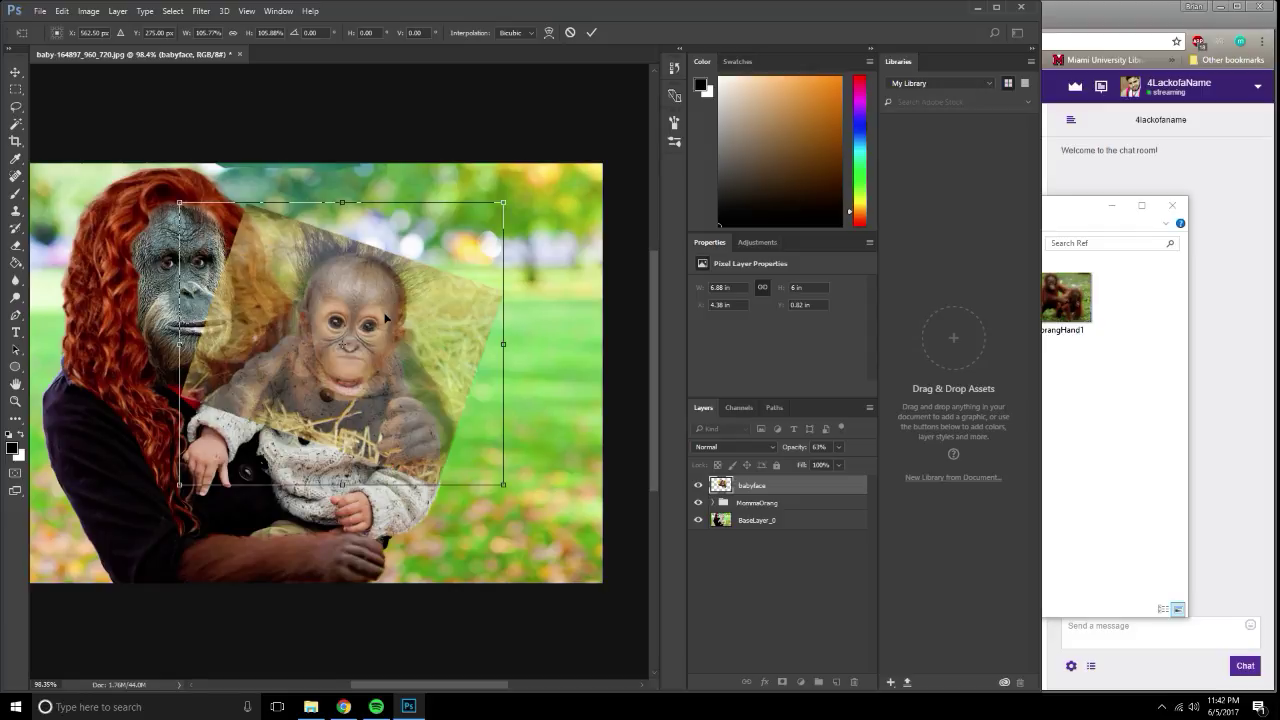
pyautogui.press('Return')
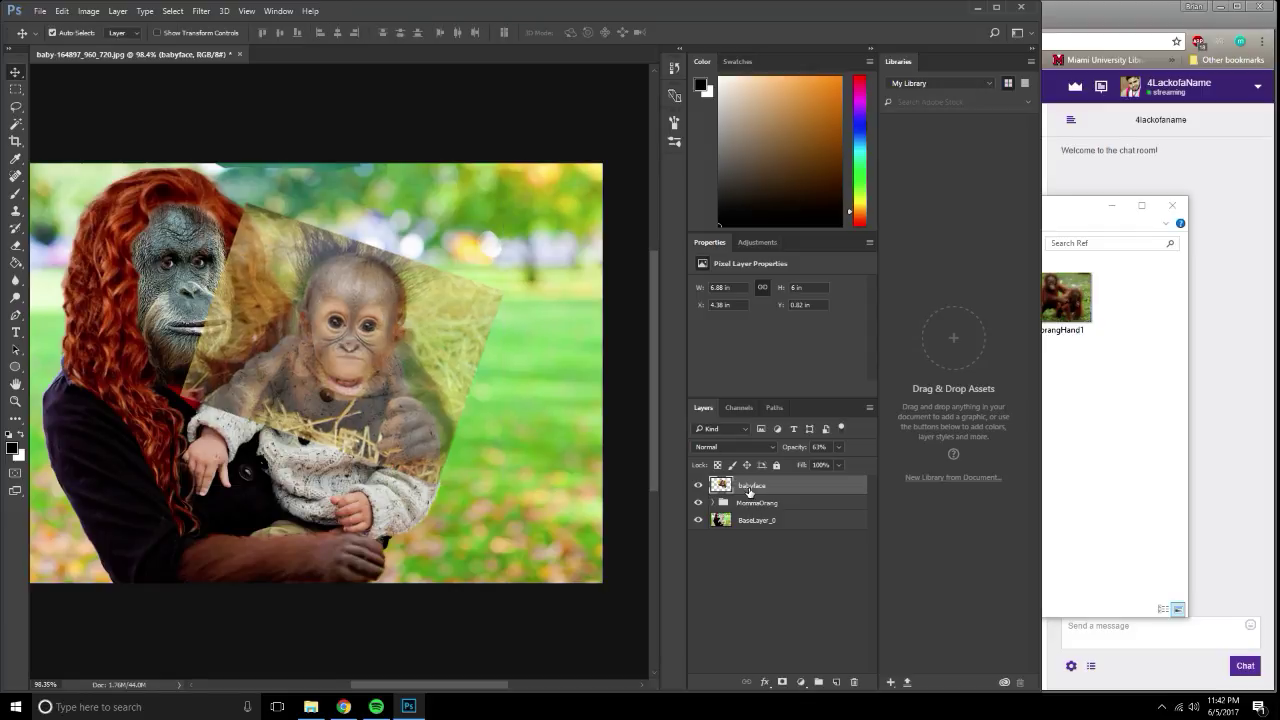
# Add a mask to babyface, brush away its right edge, and restore 100% opacity.
pyautogui.click(782, 681)
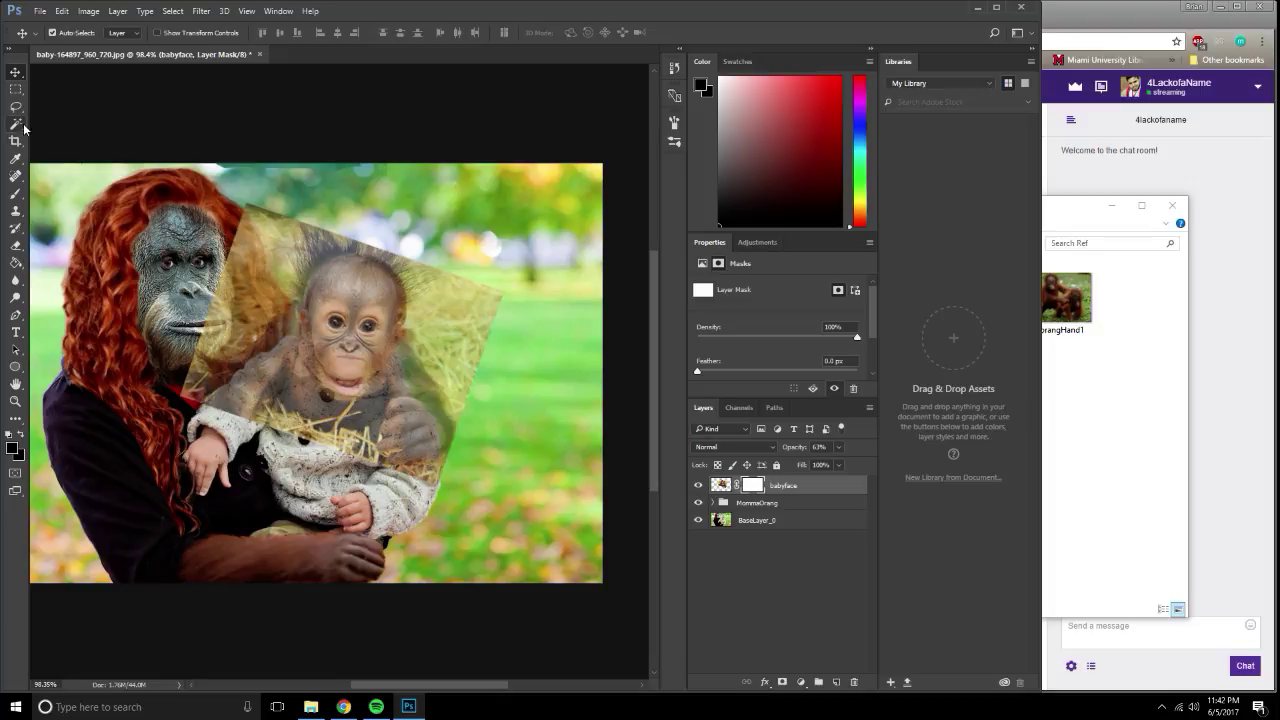
pyautogui.click(15, 193)
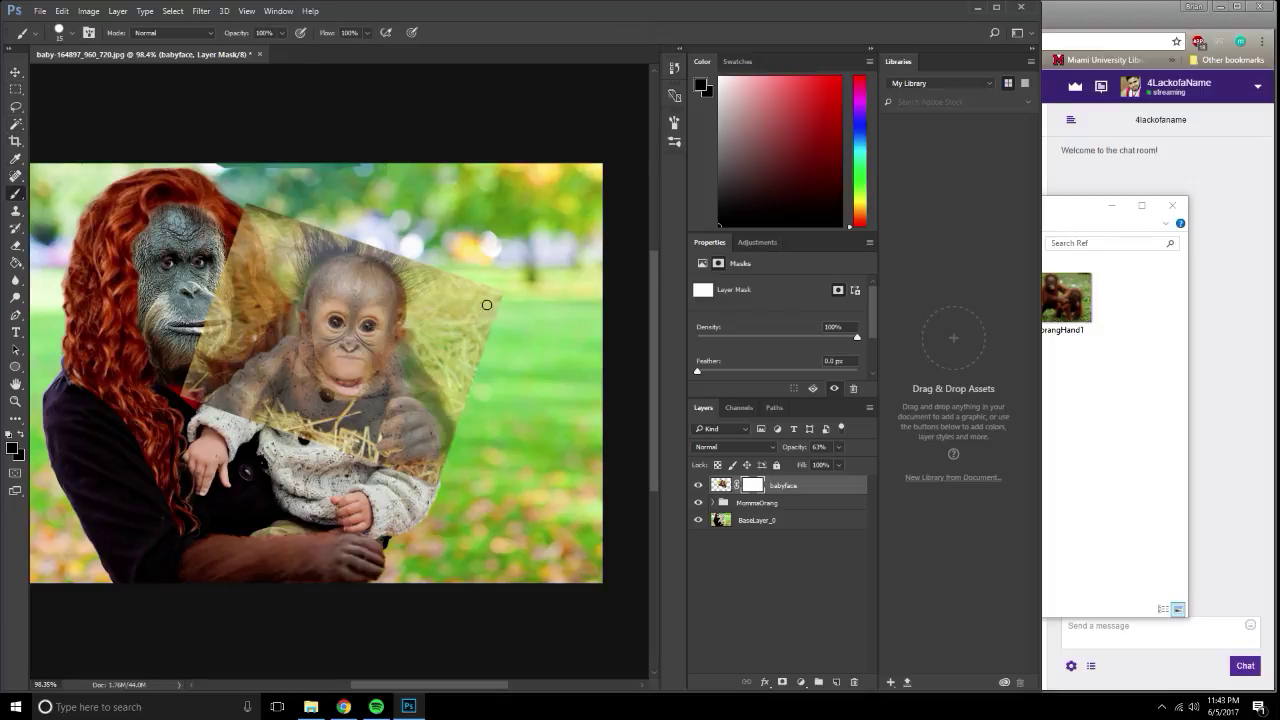
pyautogui.press(']')
pyautogui.press(']')
pyautogui.press(']')
pyautogui.moveTo(489, 283)
pyautogui.mouseDown()
pyautogui.moveTo(483, 254)
pyautogui.moveTo(457, 257)
pyautogui.moveTo(440, 480)
pyautogui.moveTo(400, 500)
pyautogui.moveTo(400, 390)
pyautogui.moveTo(406, 418)
pyautogui.moveTo(426, 354)
pyautogui.moveTo(403, 220)
pyautogui.moveTo(423, 320)
pyautogui.moveTo(403, 380)
pyautogui.moveTo(344, 432)
pyautogui.moveTo(262, 430)
pyautogui.moveTo(196, 398)
pyautogui.moveTo(190, 362)
pyautogui.moveTo(242, 412)
pyautogui.moveTo(272, 385)
pyautogui.moveTo(330, 420)
pyautogui.moveTo(362, 418)
pyautogui.moveTo(264, 223)
pyautogui.moveTo(272, 200)
pyautogui.moveTo(226, 322)
pyautogui.moveTo(258, 322)
pyautogui.moveTo(274, 350)
pyautogui.moveTo(286, 234)
pyautogui.moveTo(314, 226)
pyautogui.moveTo(391, 245)
pyautogui.mouseUp()
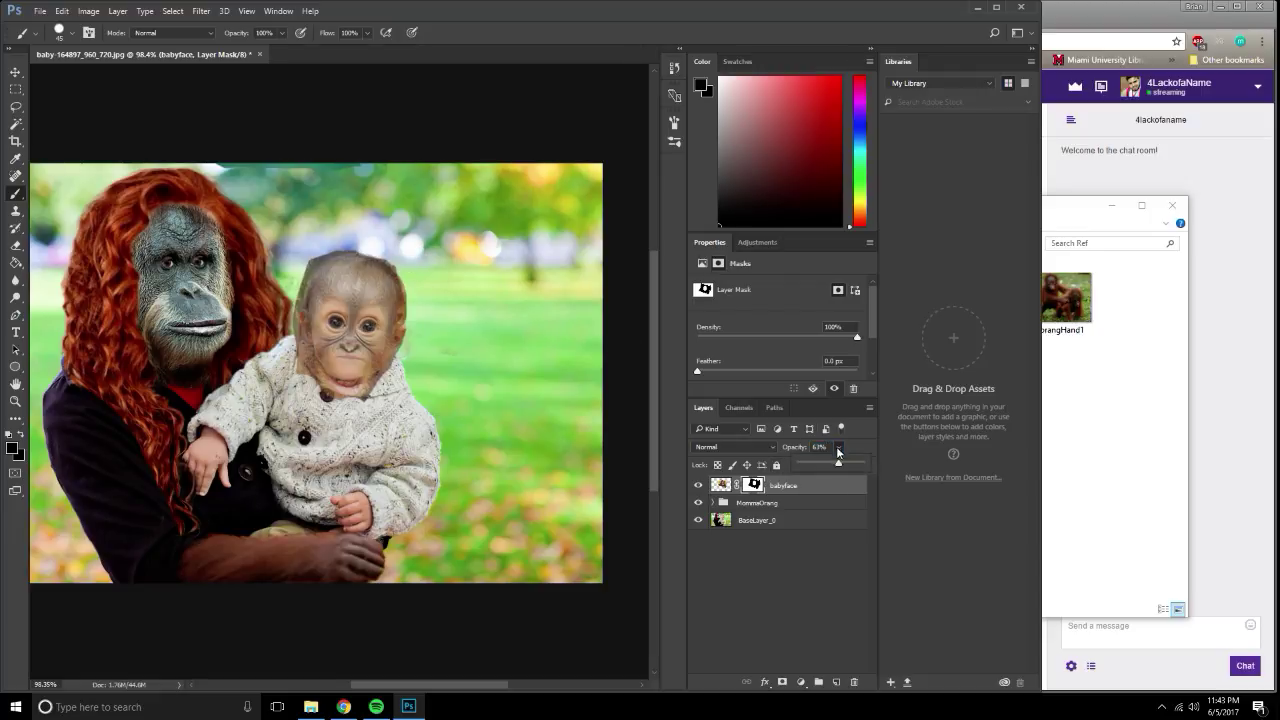
pyautogui.moveTo(835, 446); pyautogui.dragTo(861, 463)
pyautogui.scroll(2, 438, 345)
pyautogui.scroll(2, 420, 363)
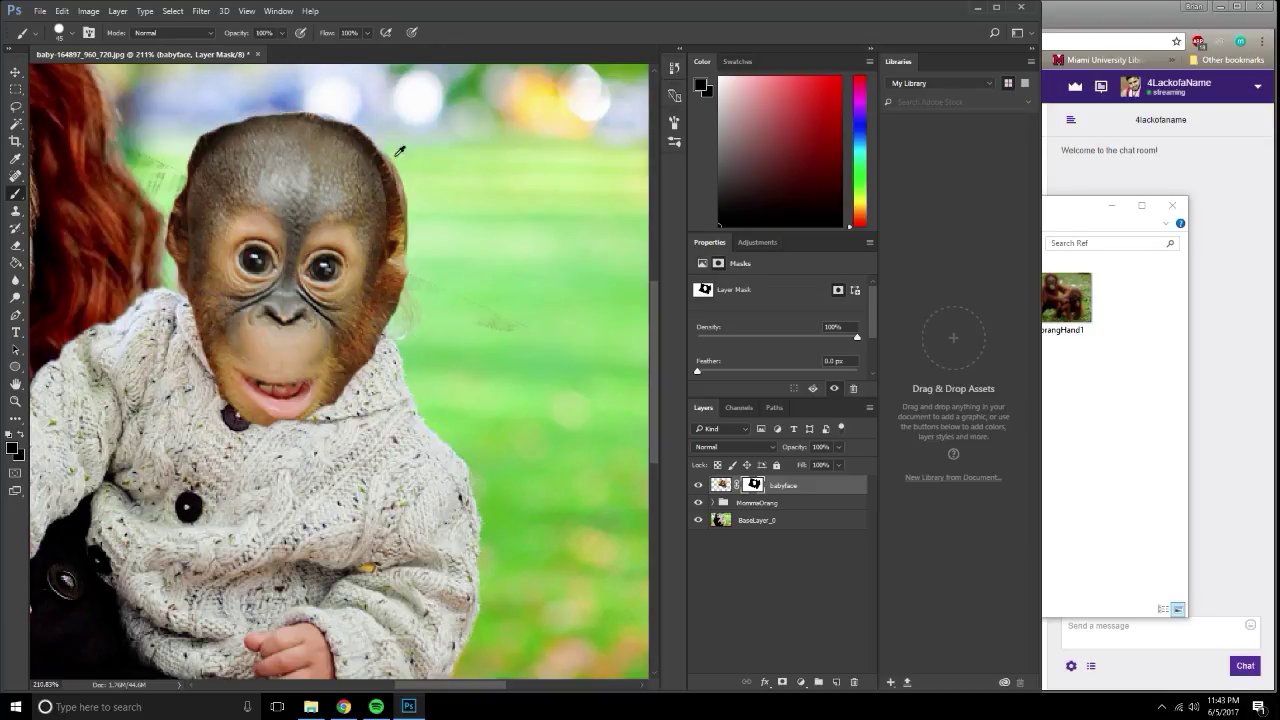
# Mask more fur along the head's right edge and paint white to restore the mouth.
pyautogui.moveTo(403, 240); pyautogui.dragTo(320, 405)
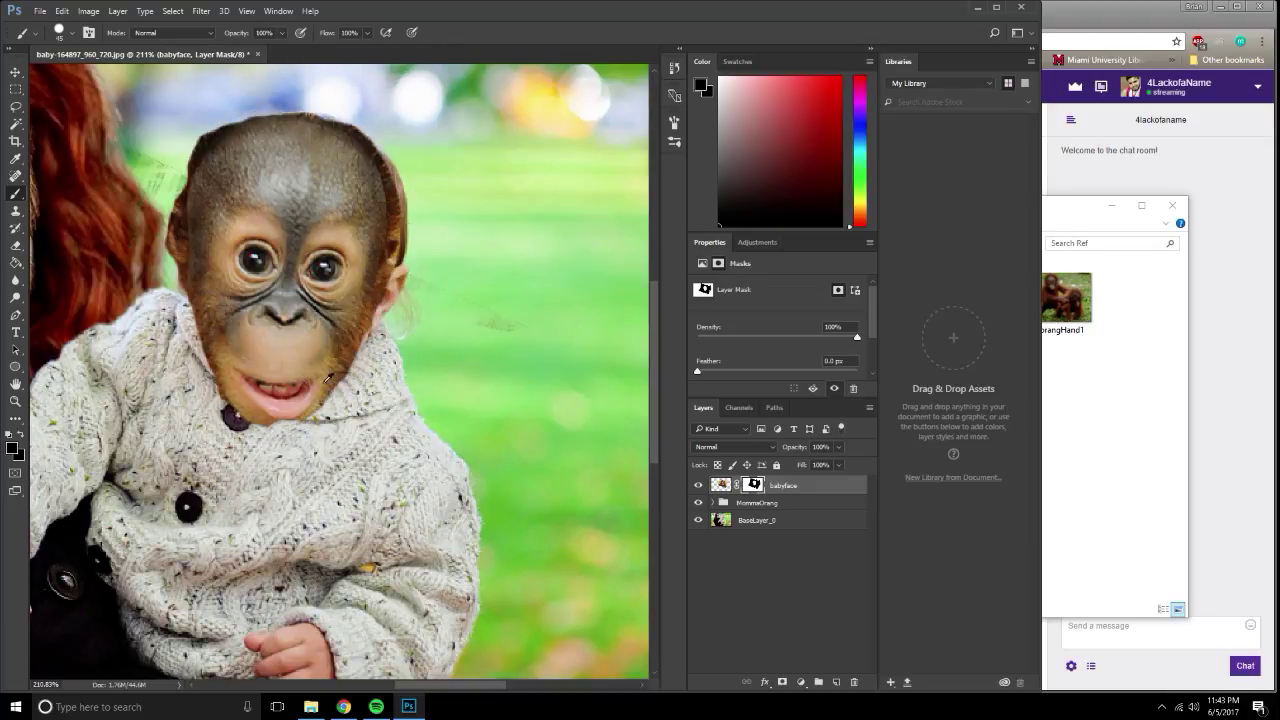
pyautogui.moveTo(398, 193); pyautogui.dragTo(383, 116)
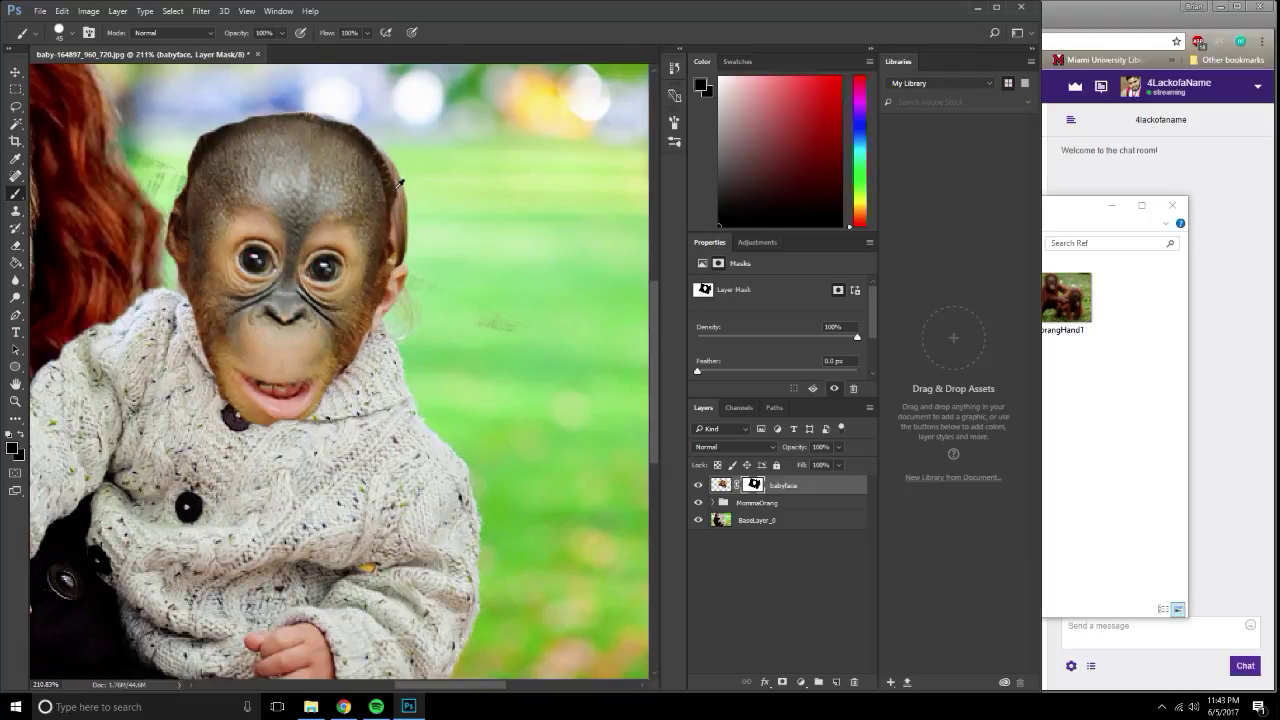
pyautogui.scroll(-3, 410, 300)
pyautogui.scroll(-2, 420, 370)
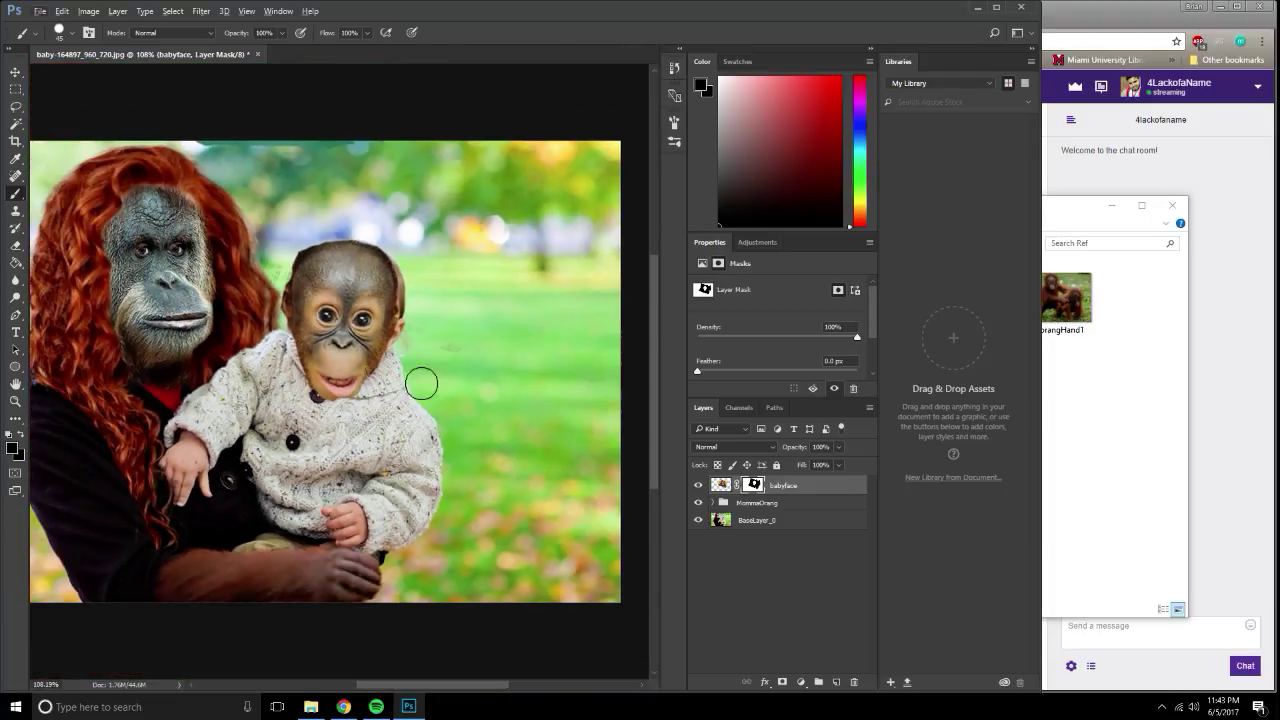
pyautogui.press('x')
pyautogui.moveTo(340, 390); pyautogui.dragTo(345, 378)
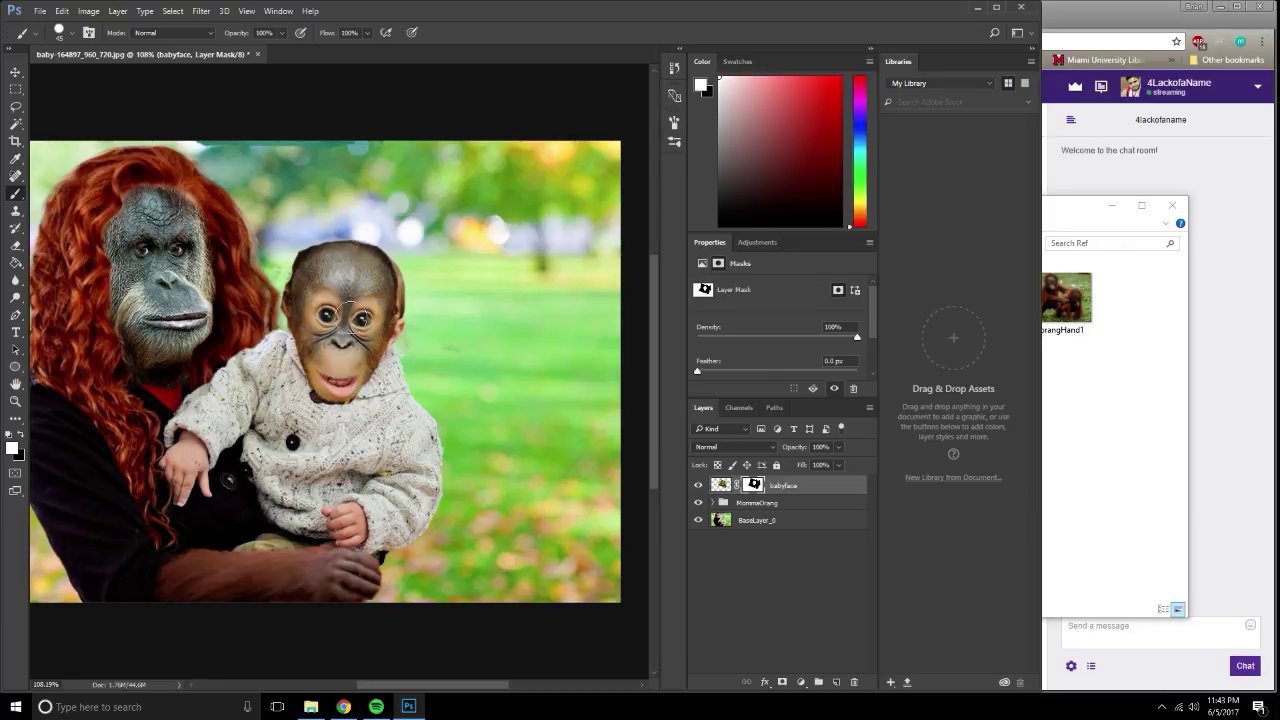
pyautogui.scroll(1, 342, 378)
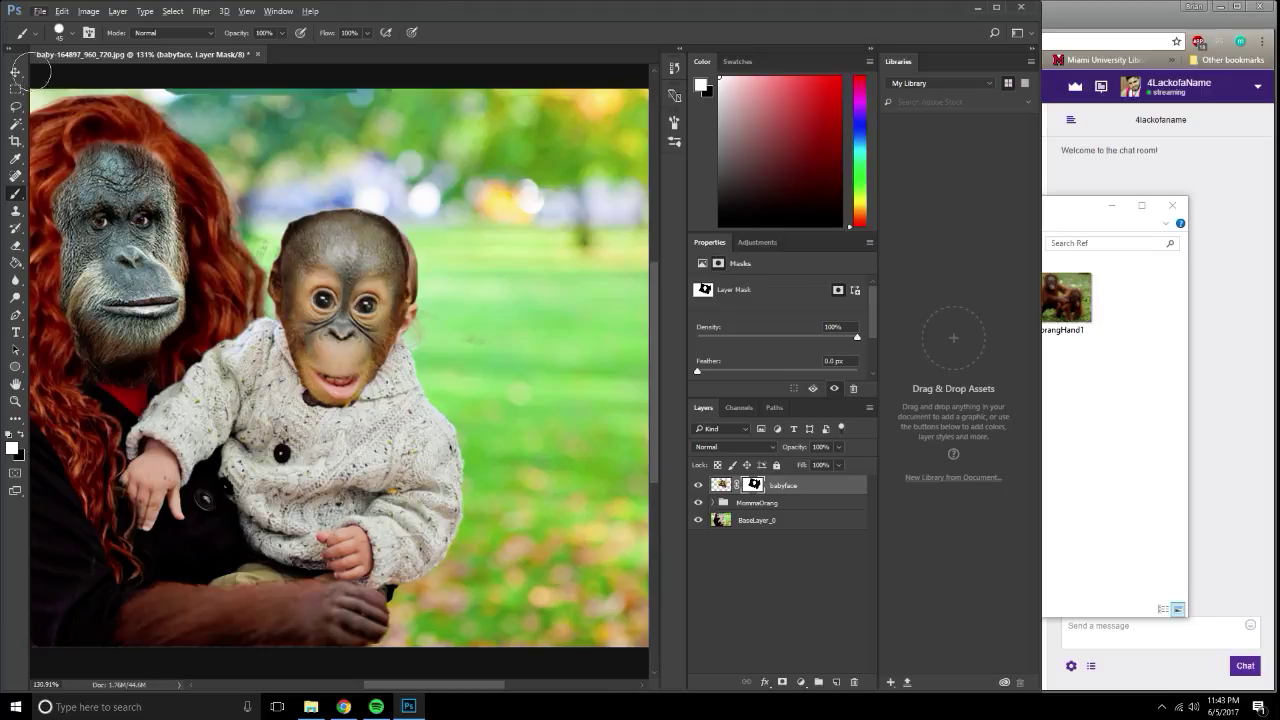
# Transform the babyface layer: tilt about 3° clockwise, enlarge to 109%, shift 6 px right.
pyautogui.click(15, 72)
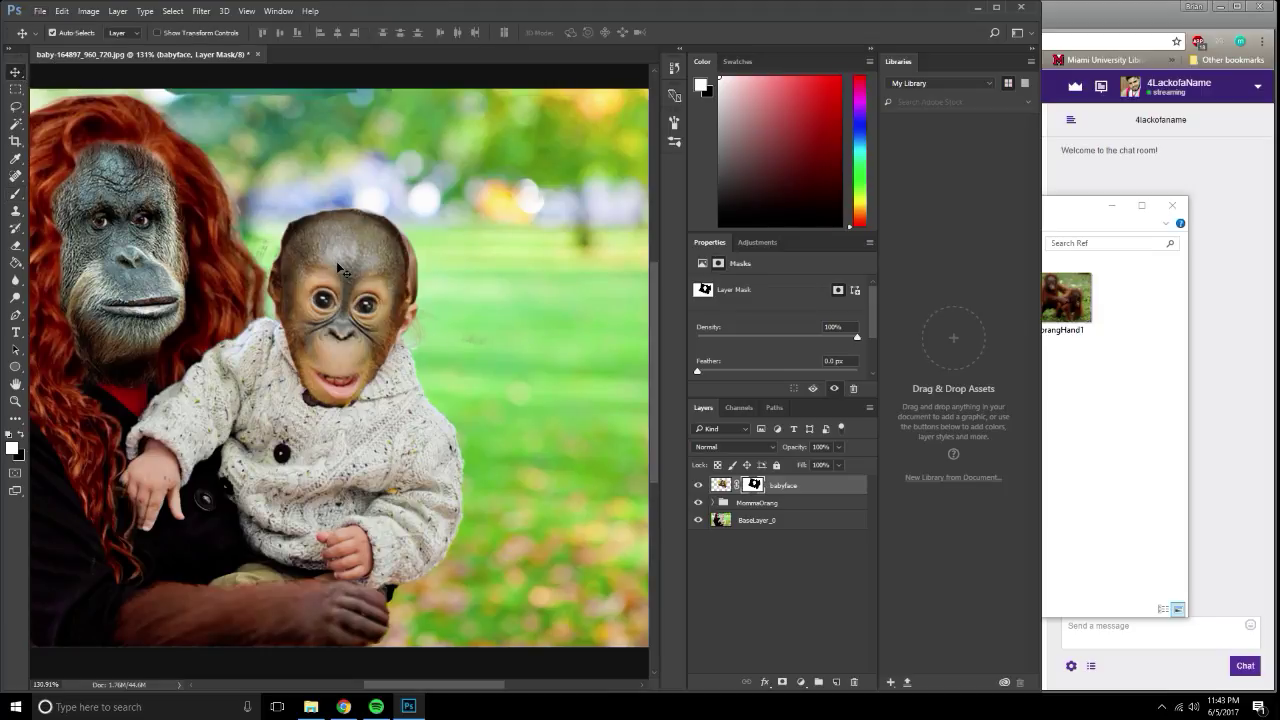
pyautogui.hotkey('ctrl', 't')
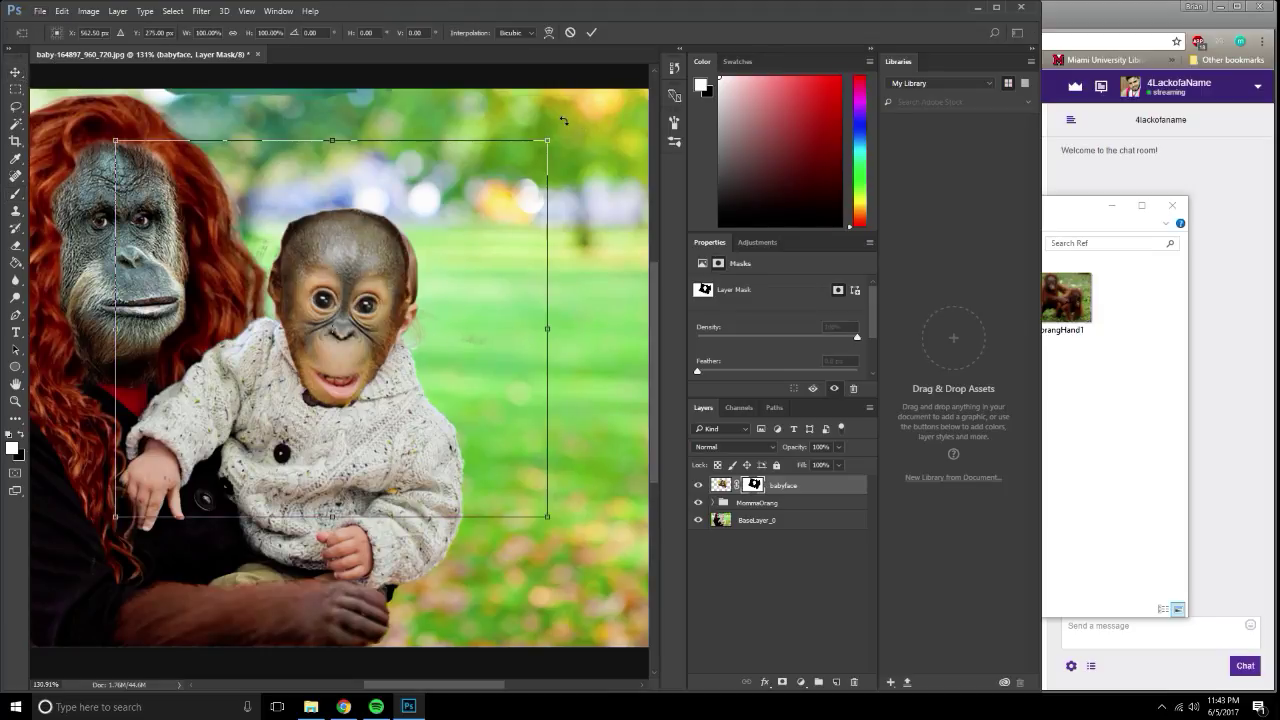
pyautogui.moveTo(563, 120); pyautogui.dragTo(568, 125)
pyautogui.moveTo(363, 275); pyautogui.dragTo(368, 280)
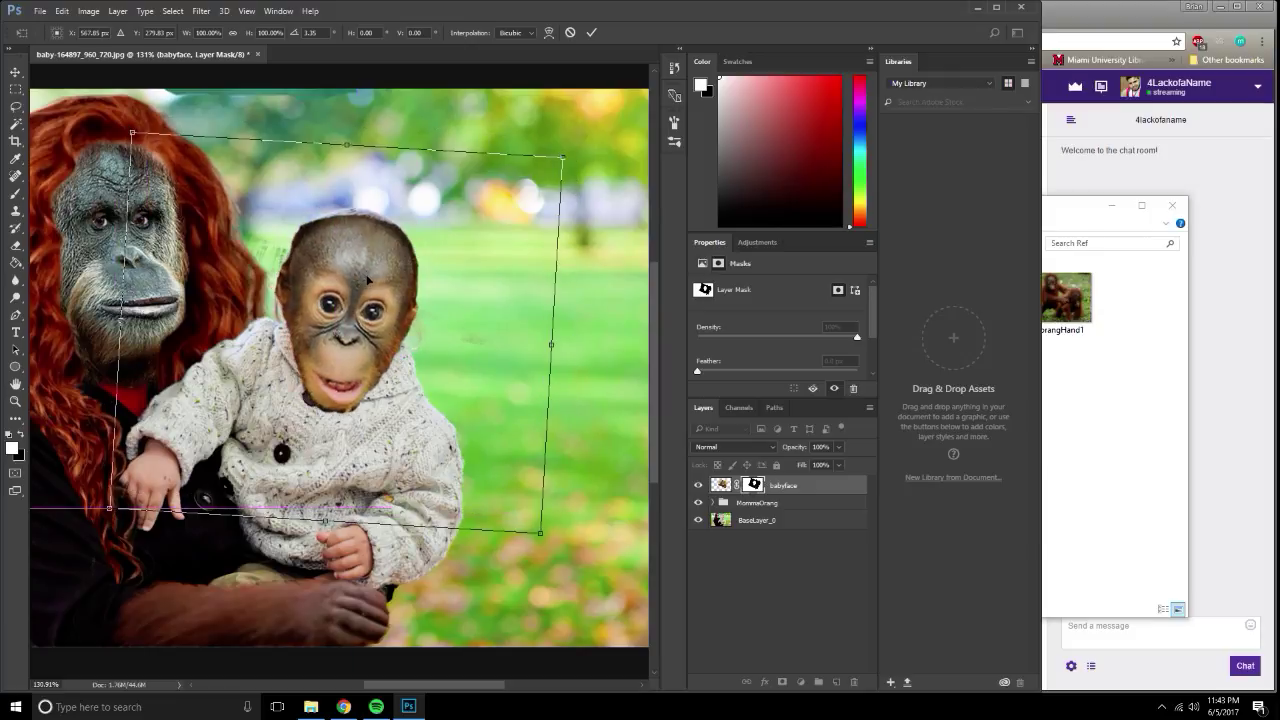
pyautogui.moveTo(133, 131); pyautogui.dragTo(96, 96)
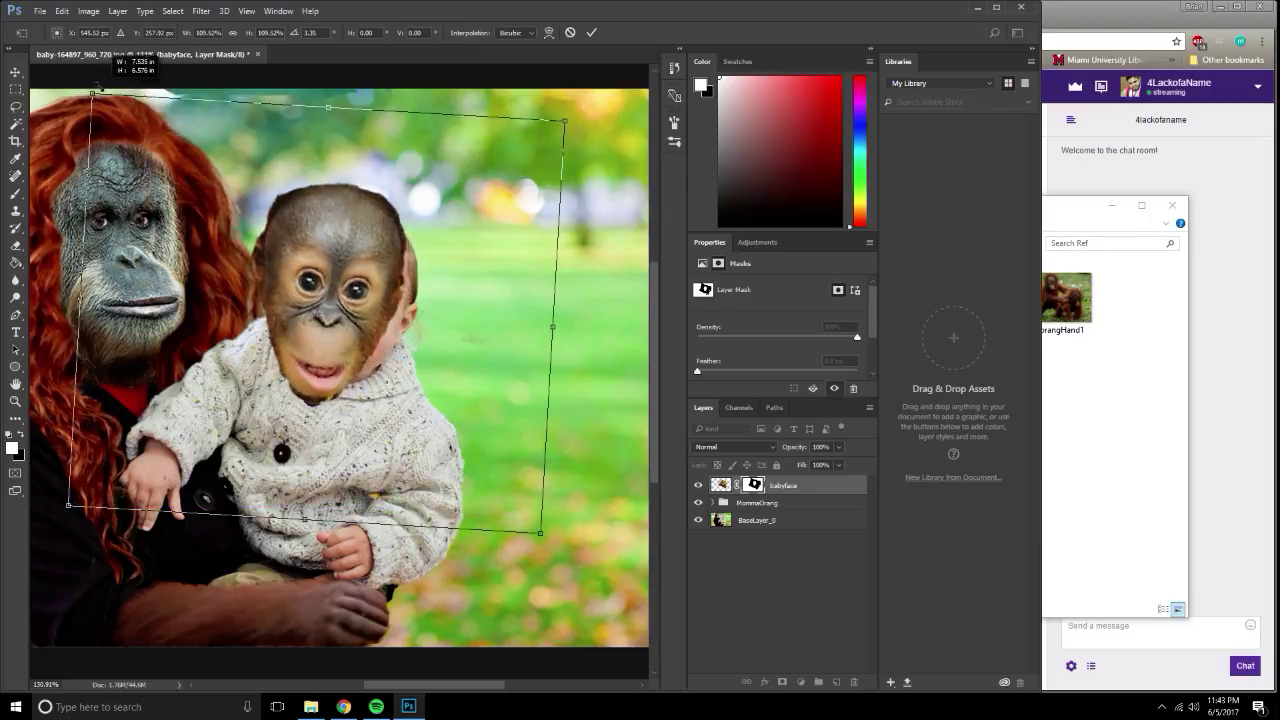
pyautogui.moveTo(363, 260); pyautogui.dragTo(376, 305)
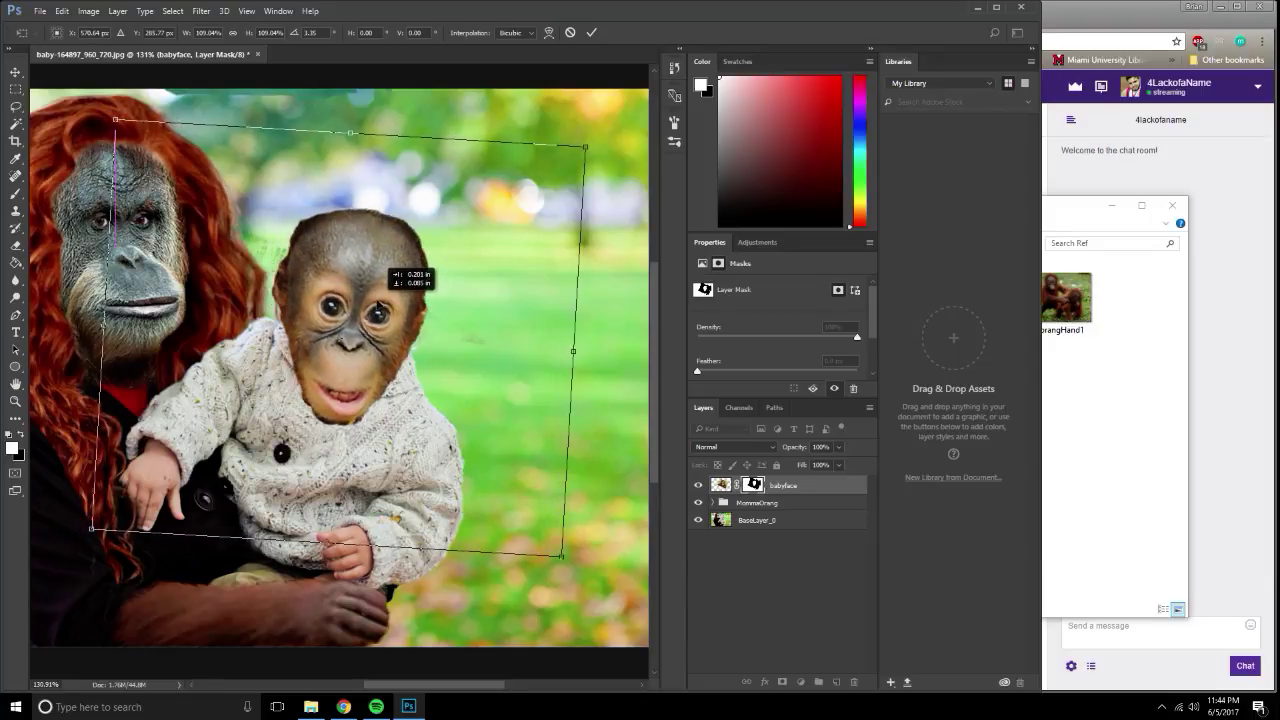
pyautogui.moveTo(376, 305); pyautogui.dragTo(382, 305)
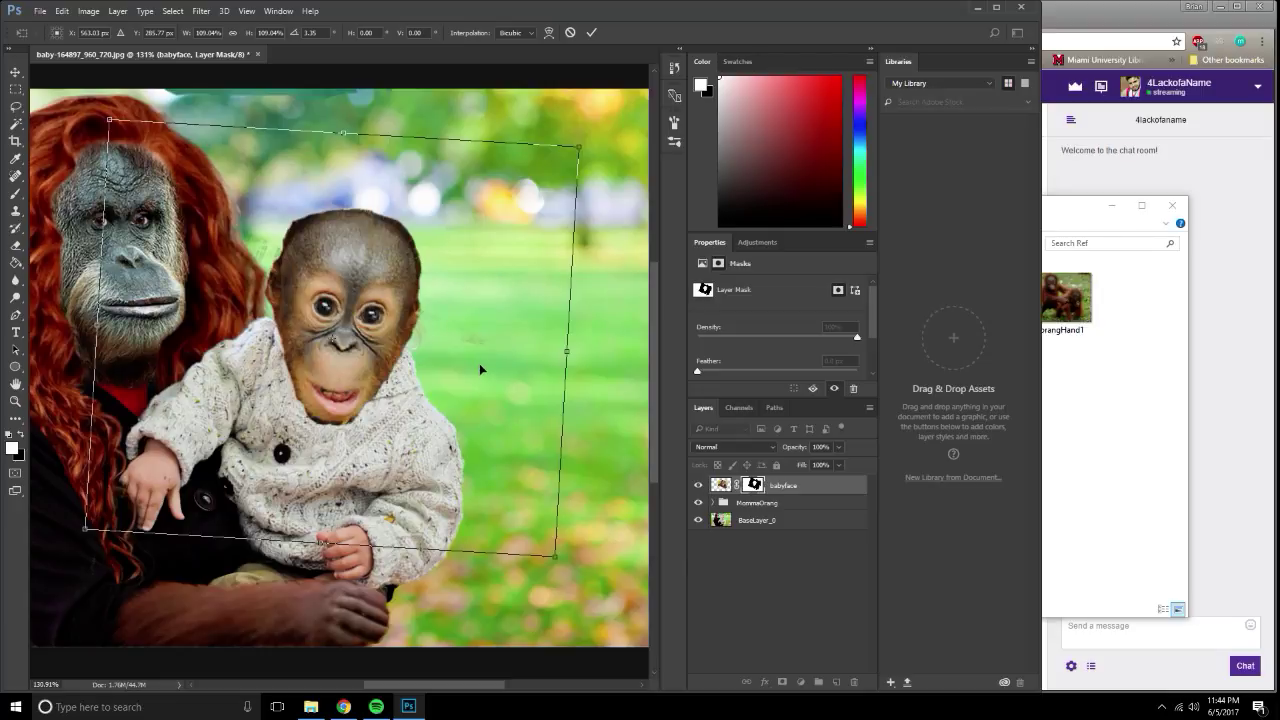
pyautogui.press('Return')
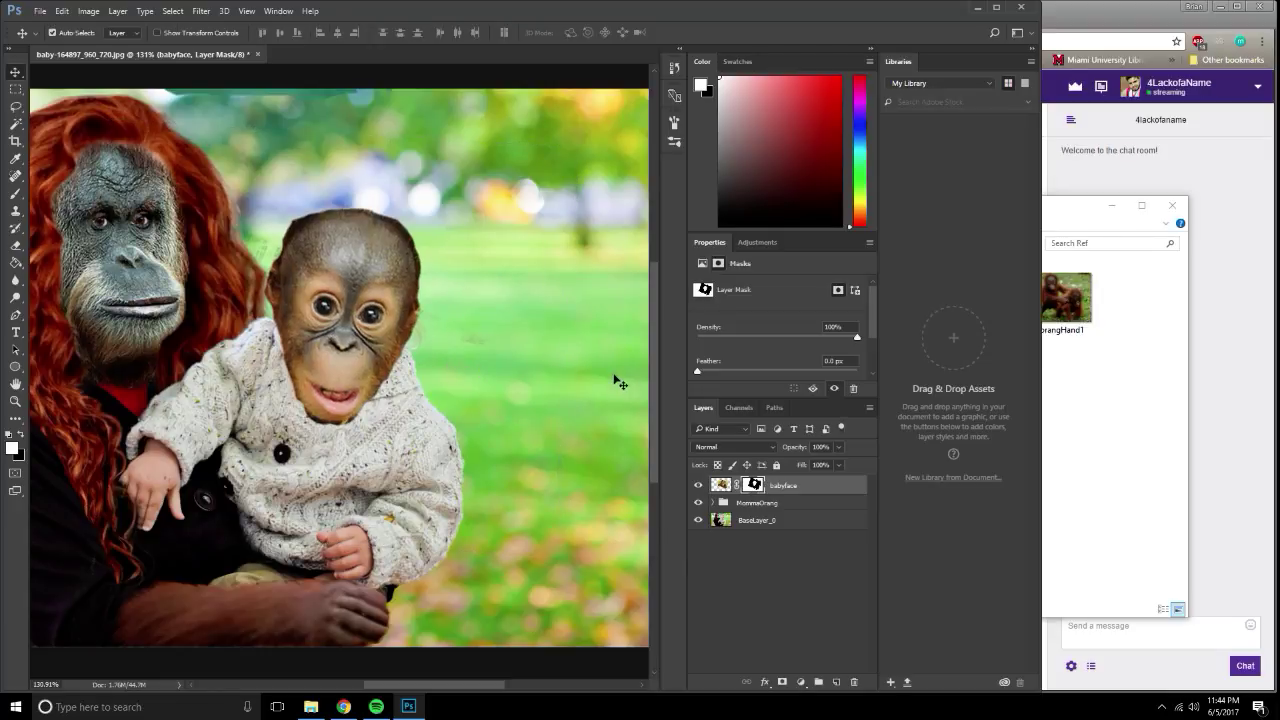
# With a smaller brush, paint black on the face mask along the jaw and head top.
pyautogui.click(15, 193)
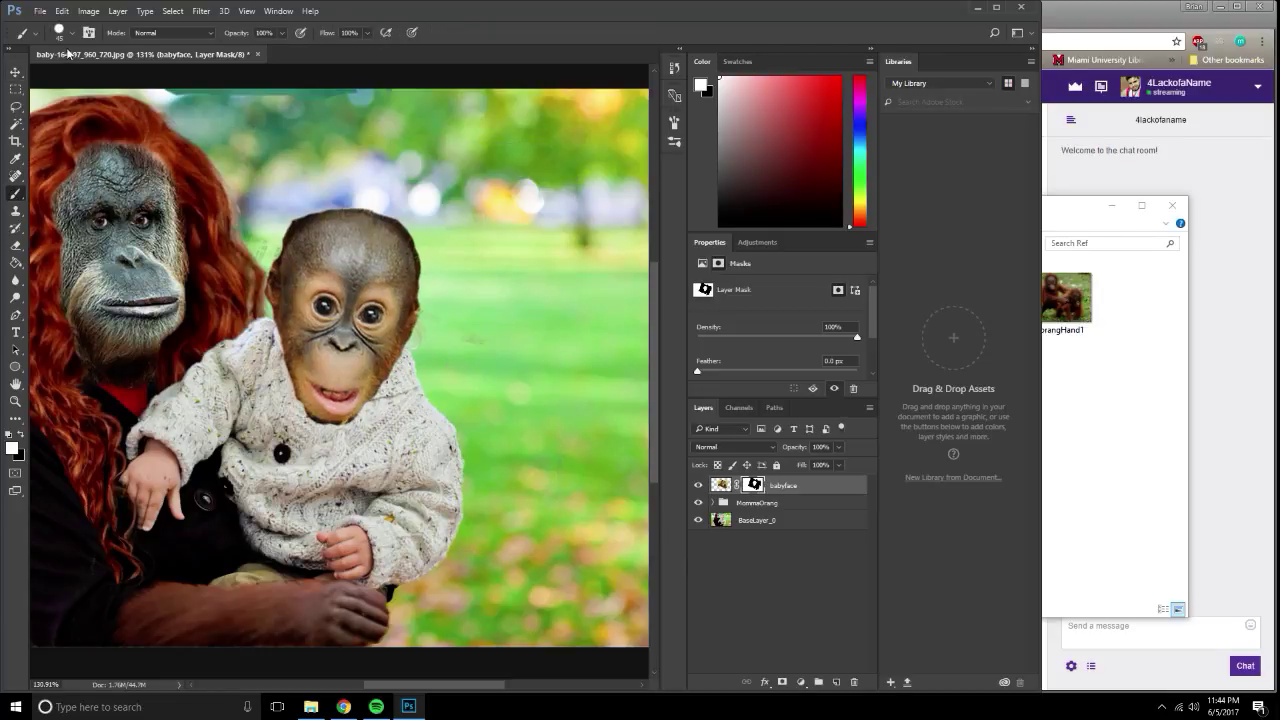
pyautogui.click(68, 33)
pyautogui.click(72, 133)
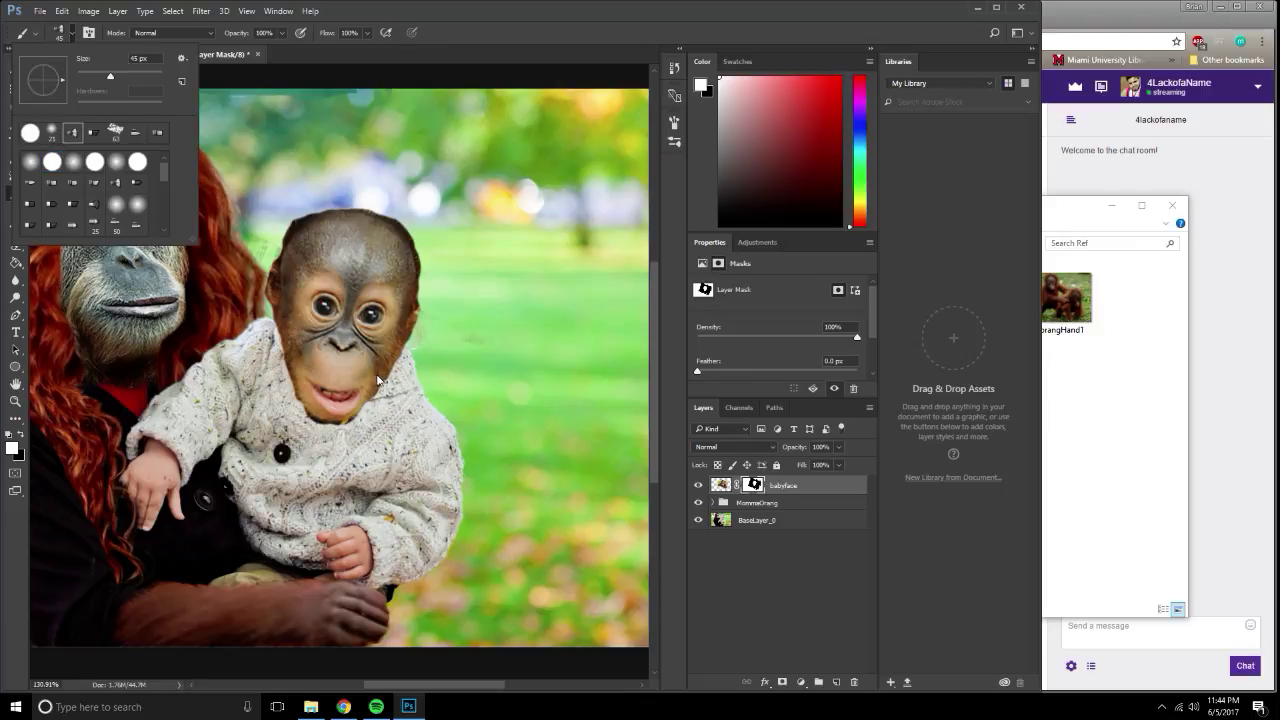
pyautogui.press('x')
pyautogui.moveTo(376, 366); pyautogui.dragTo(387, 376)
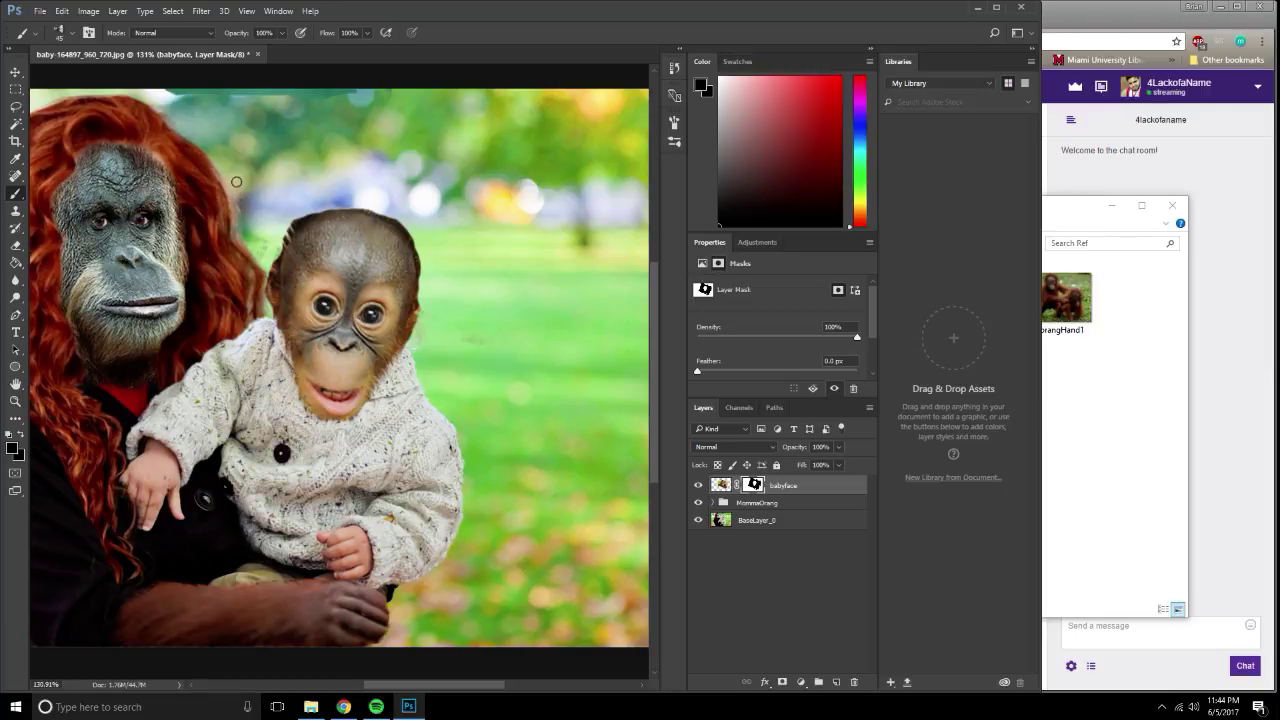
pyautogui.moveTo(256, 179)
pyautogui.mouseDown()
pyautogui.moveTo(303, 155)
pyautogui.moveTo(385, 174)
pyautogui.moveTo(424, 286)
pyautogui.mouseUp()
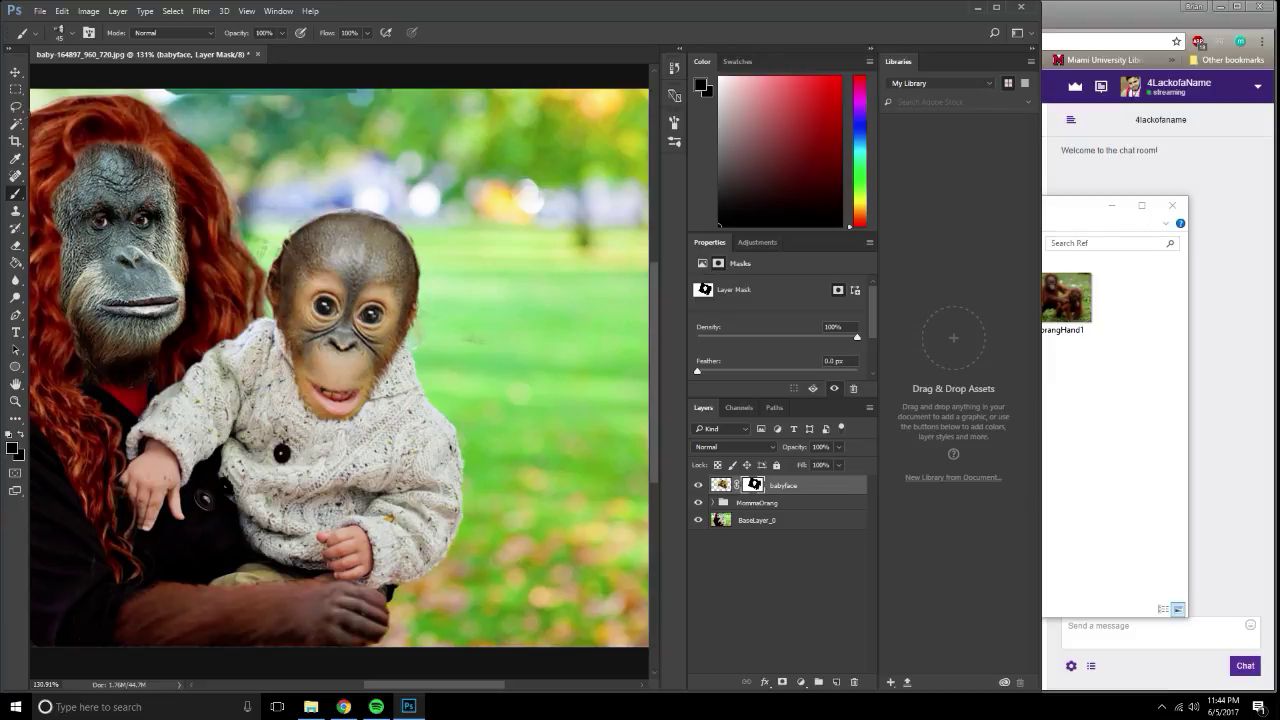
# Drag the babyredhair photo from the Ref folder into the composite.
pyautogui.click(15, 73)
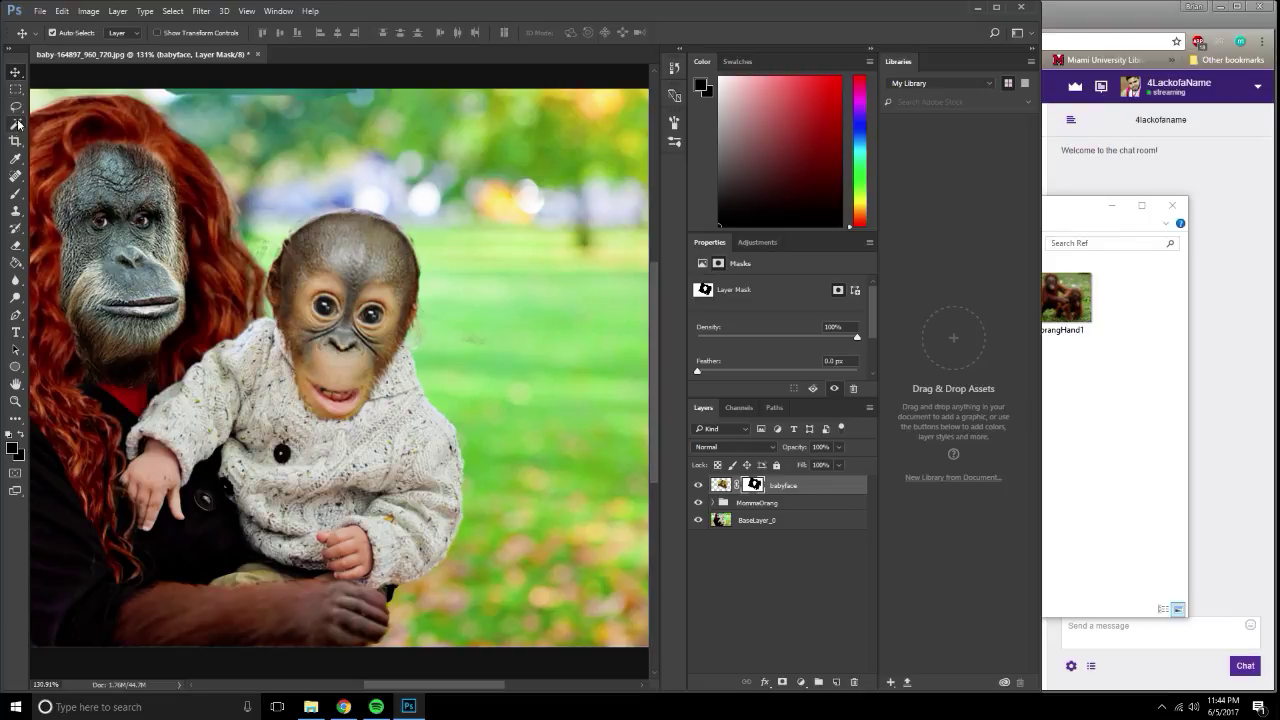
pyautogui.click(1167, 341)
pyautogui.click(909, 303)
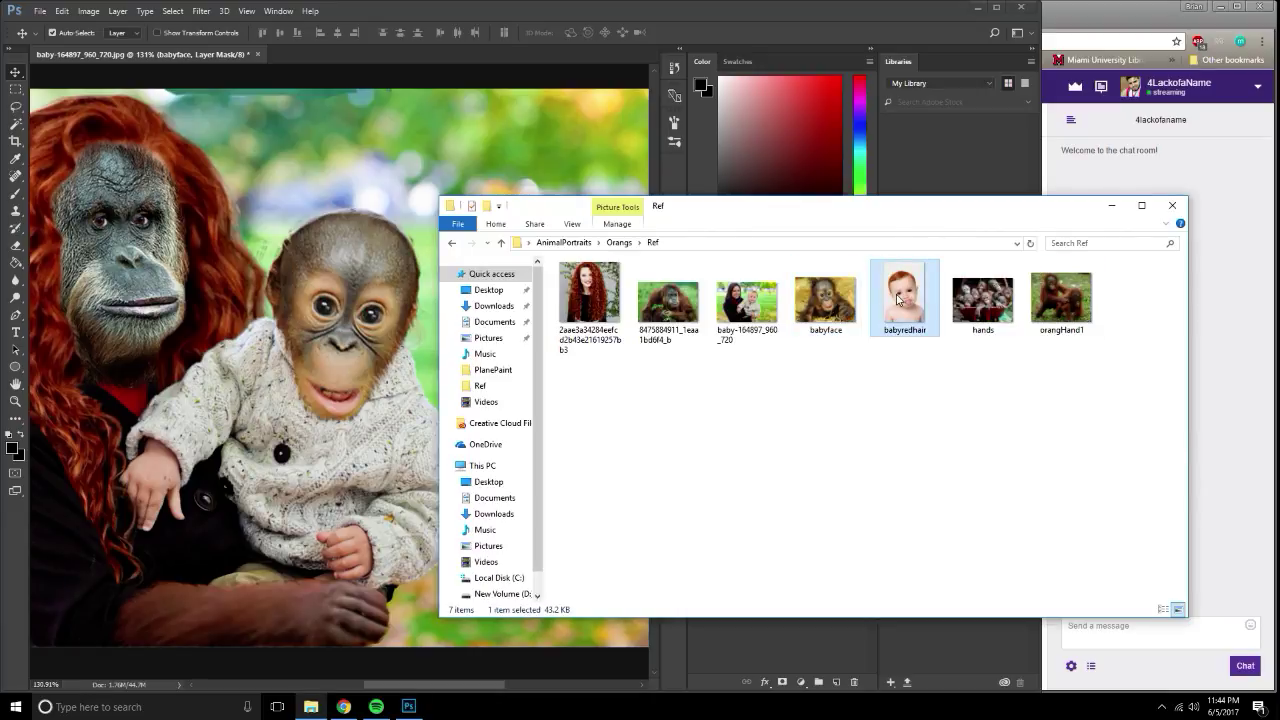
pyautogui.moveTo(925, 302); pyautogui.dragTo(342, 249)
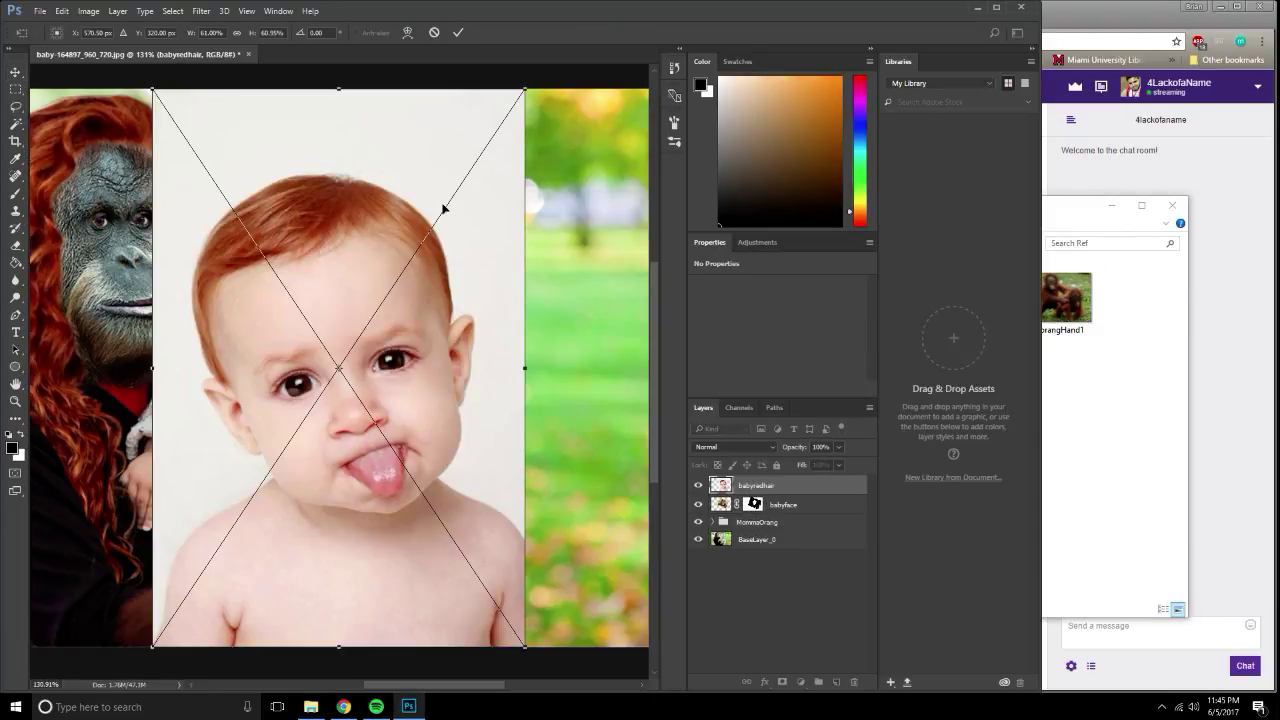
# Commit the placed babyredhair image and add a layer mask to it.
pyautogui.scroll(-3, 443, 208)
pyautogui.scroll(1, 441, 253)
pyautogui.hotkey('alt', 'space')
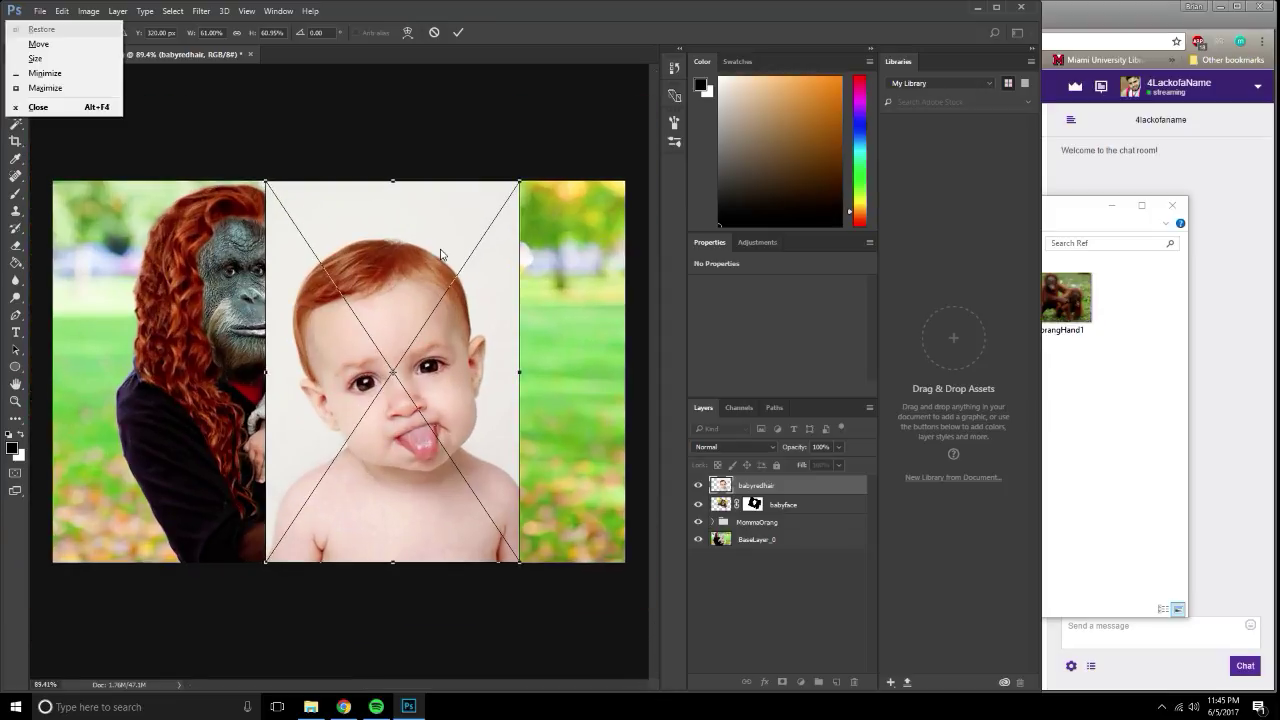
pyautogui.press('Escape')
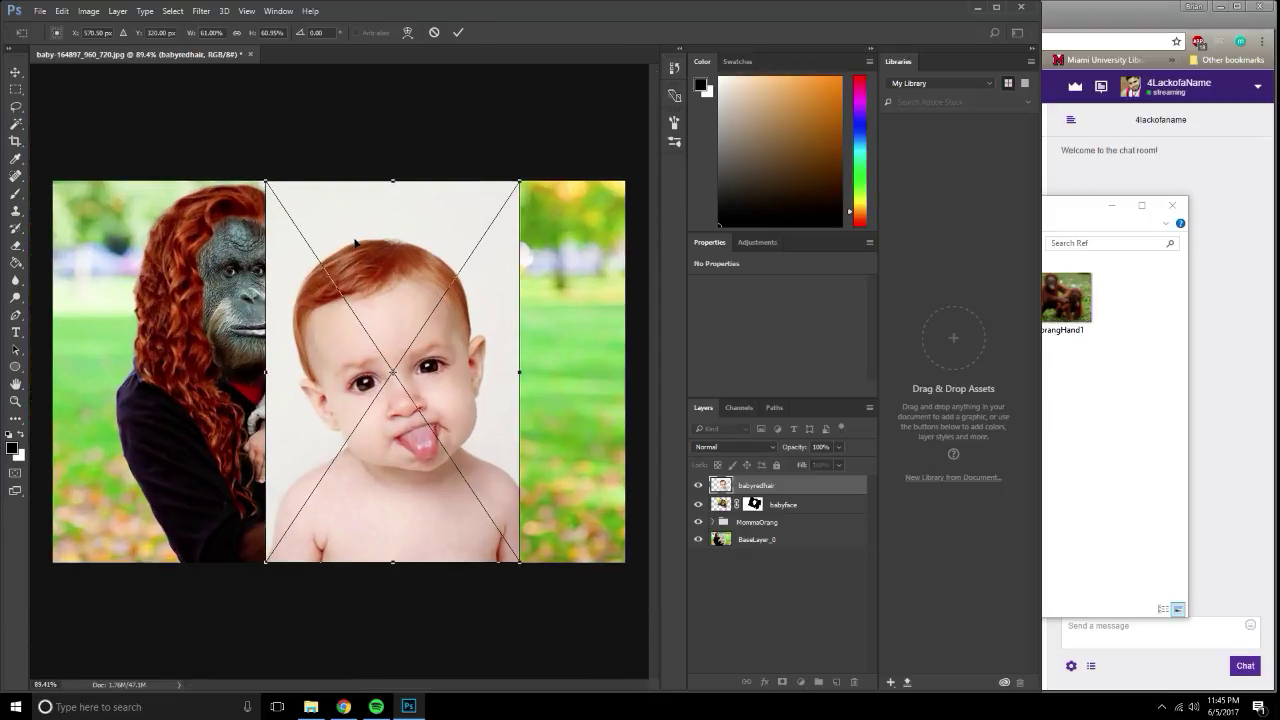
pyautogui.press('Return')
pyautogui.click(782, 681)
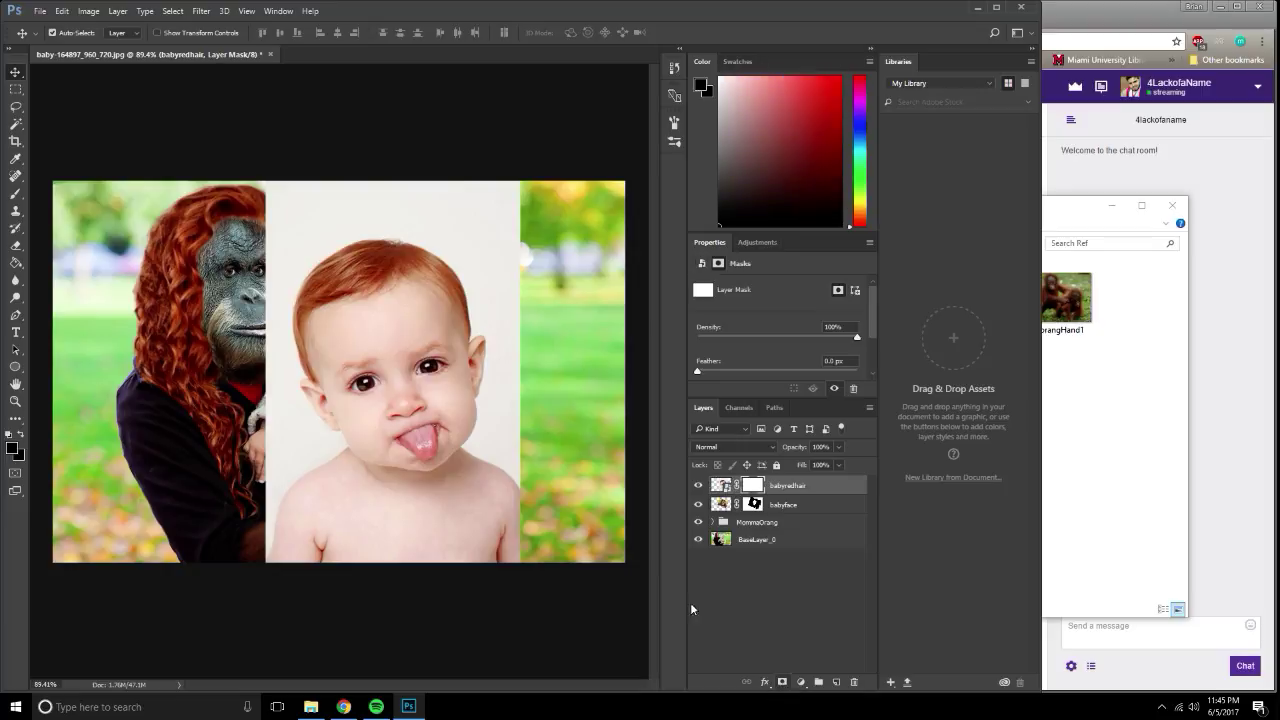
# With a round brush preset, paint the mask black beside the eye and the toy's left edge.
pyautogui.click(16, 193)
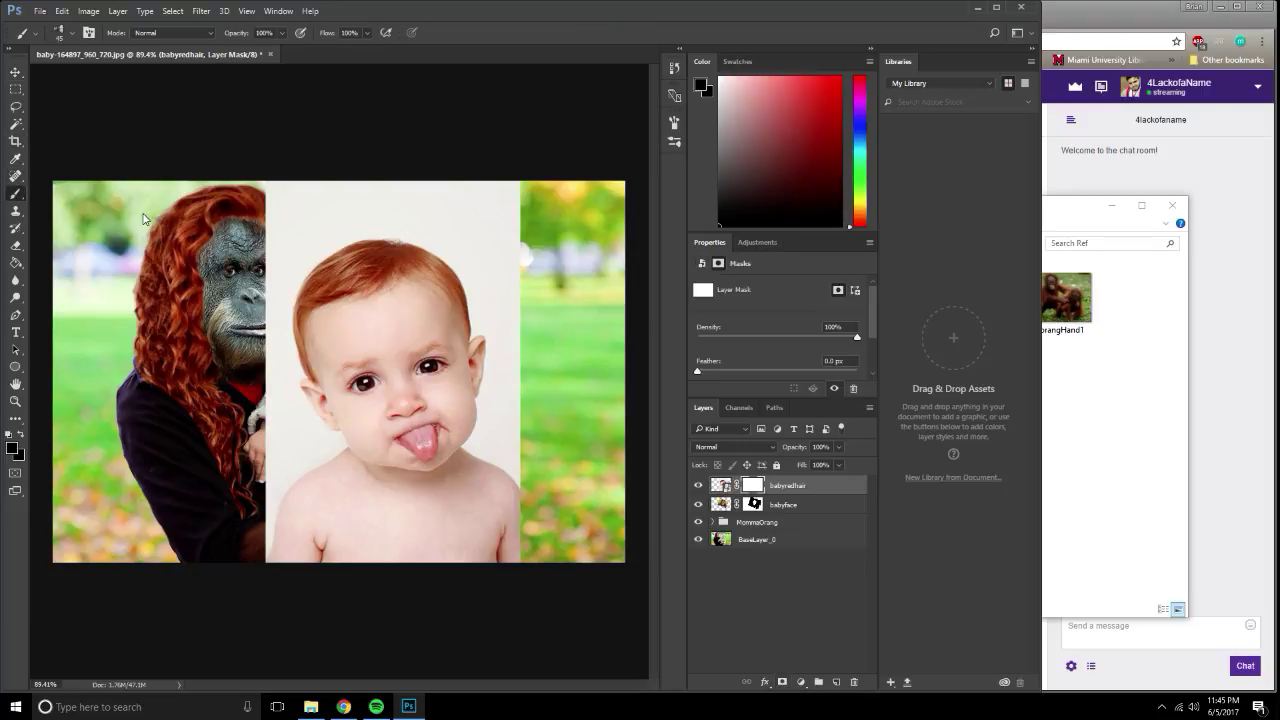
pyautogui.click(66, 33)
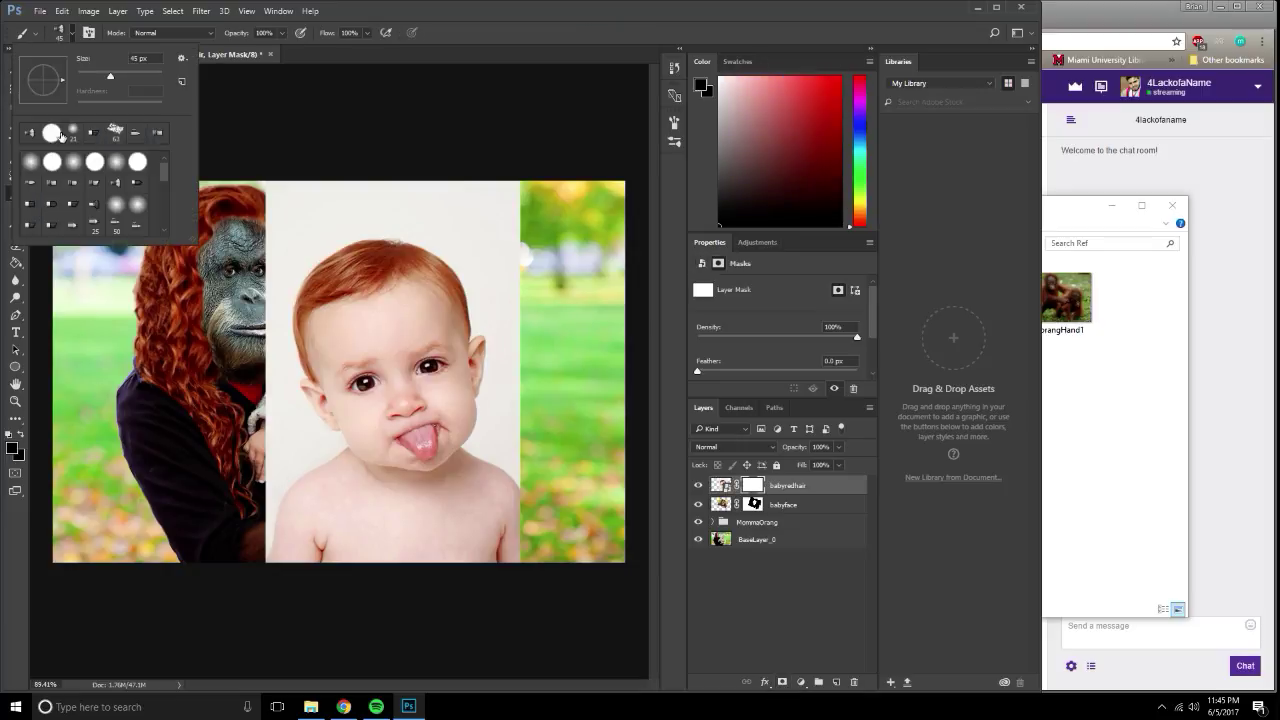
pyautogui.click(325, 323)
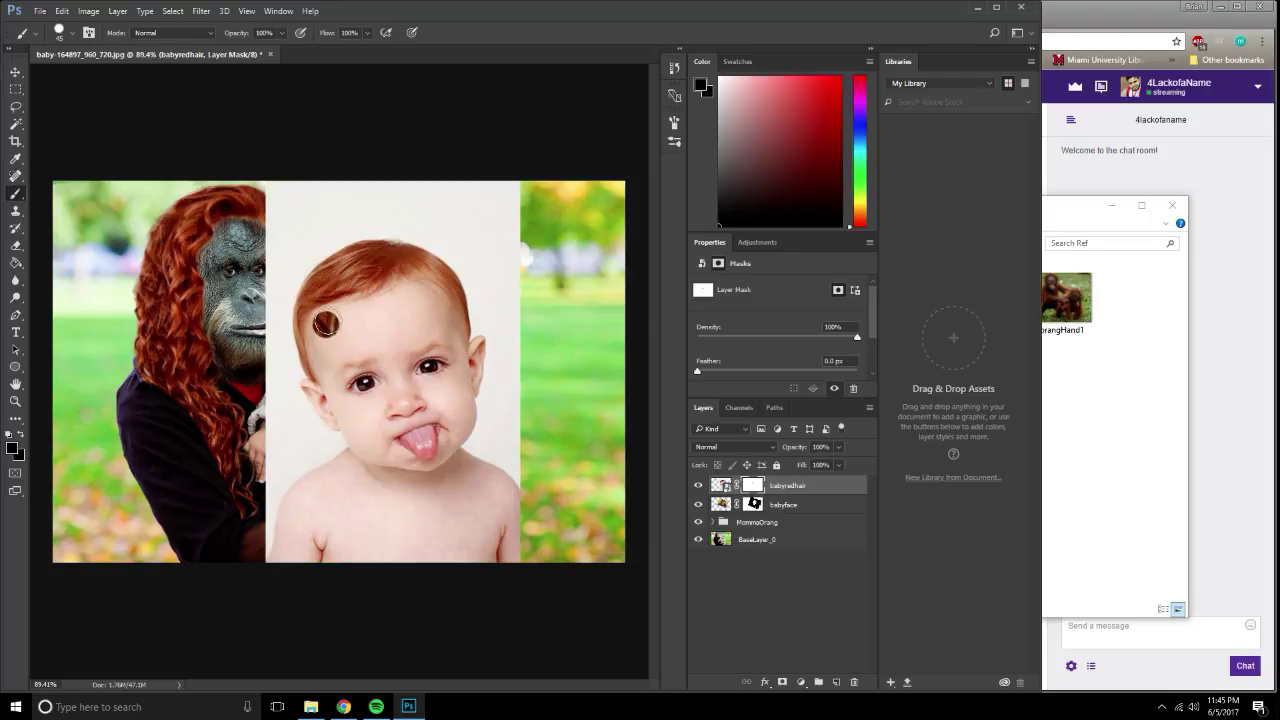
pyautogui.moveTo(325, 323)
pyautogui.mouseDown()
pyautogui.moveTo(321, 355)
pyautogui.moveTo(344, 402)
pyautogui.moveTo(297, 386)
pyautogui.moveTo(345, 425)
pyautogui.moveTo(342, 378)
pyautogui.mouseUp()
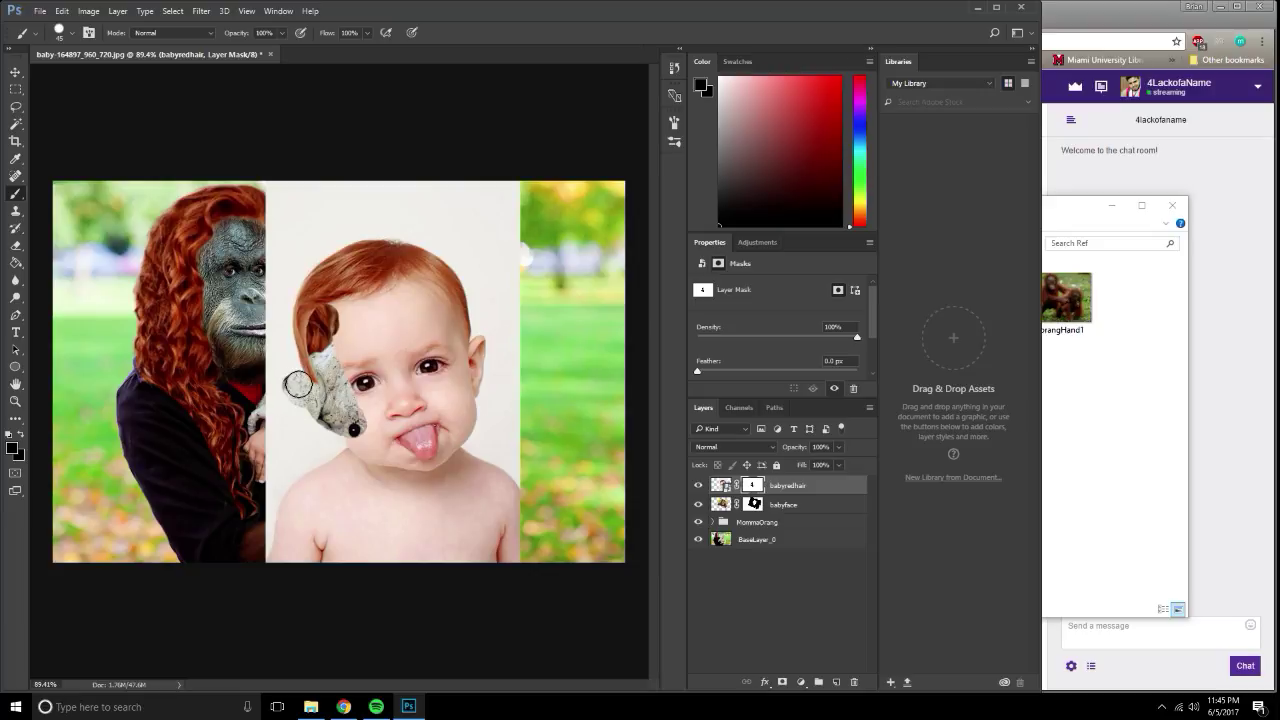
pyautogui.scroll(2, 282, 384)
pyautogui.scroll(2, 284, 374)
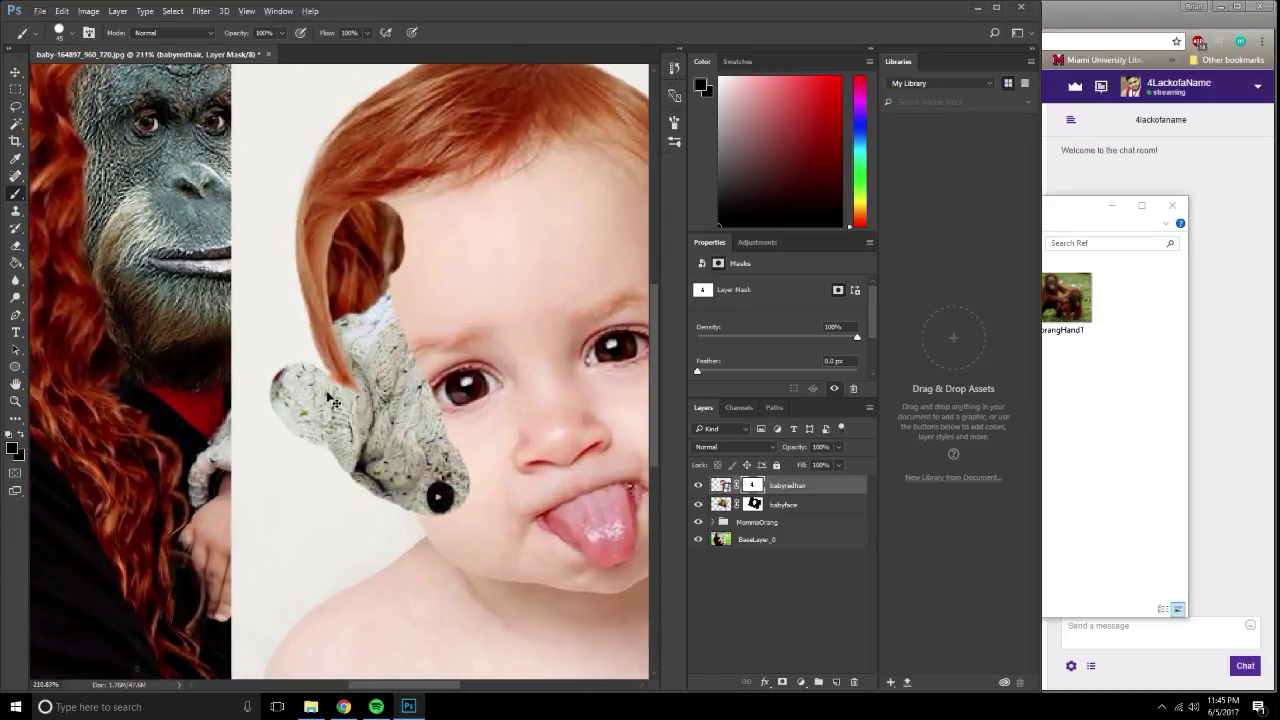
pyautogui.moveTo(283, 373)
pyautogui.mouseDown()
pyautogui.moveTo(215, 207)
pyautogui.moveTo(225, 368)
pyautogui.moveTo(263, 457)
pyautogui.moveTo(207, 168)
pyautogui.moveTo(210, 106)
pyautogui.moveTo(224, 112)
pyautogui.moveTo(230, 218)
pyautogui.moveTo(215, 240)
pyautogui.mouseUp()
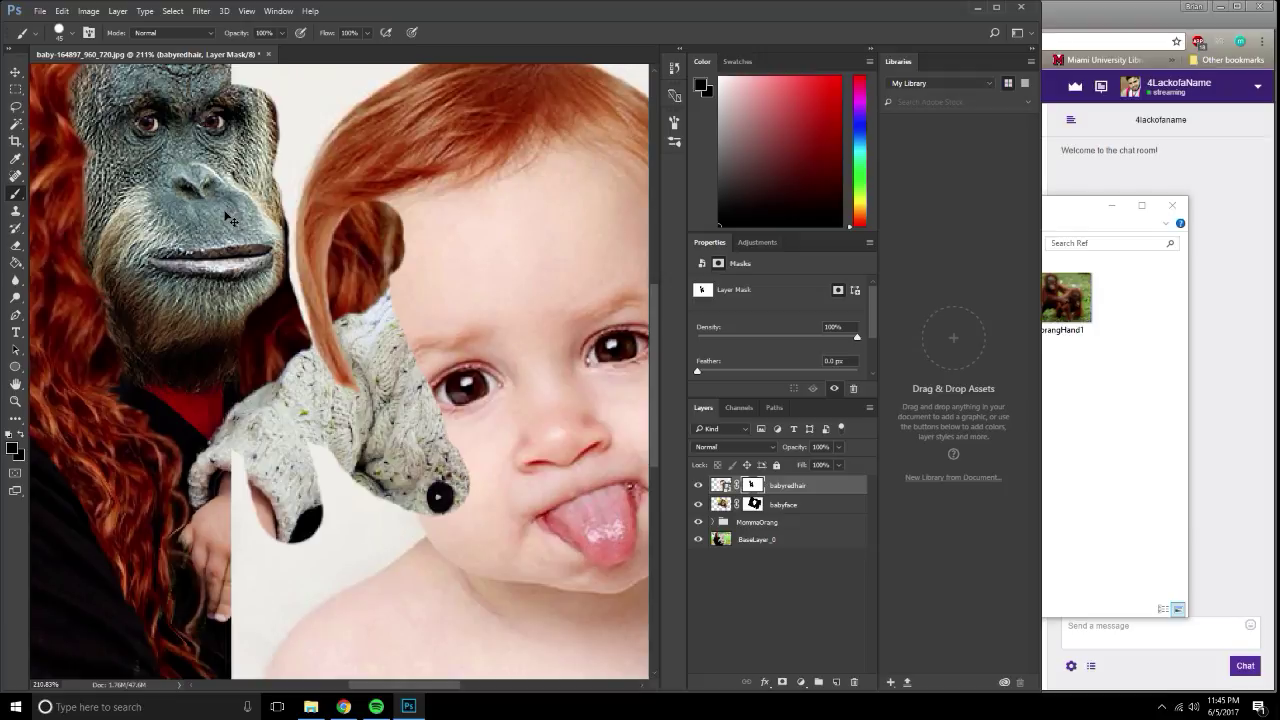
# Shrink the brush to 15 and paint mask strokes along the jaw and across the forehead.
pyautogui.press('[')
pyautogui.press('[')
pyautogui.press('[')
pyautogui.moveTo(286, 233); pyautogui.dragTo(298, 323)
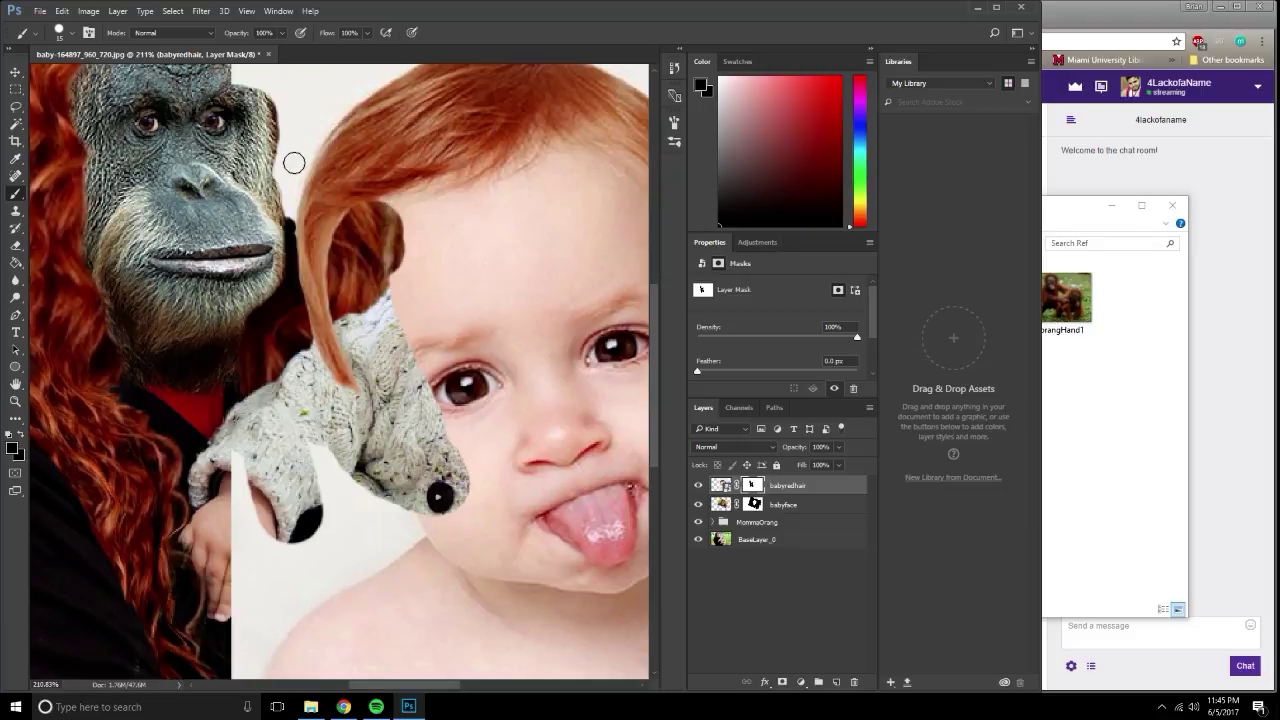
pyautogui.moveTo(277, 231)
pyautogui.mouseDown()
pyautogui.moveTo(314, 130)
pyautogui.moveTo(320, 140)
pyautogui.moveTo(196, 276)
pyautogui.moveTo(275, 211)
pyautogui.moveTo(395, 184)
pyautogui.moveTo(511, 228)
pyautogui.moveTo(600, 318)
pyautogui.moveTo(454, 182)
pyautogui.moveTo(426, 137)
pyautogui.moveTo(449, 242)
pyautogui.moveTo(434, 323)
pyautogui.mouseUp()
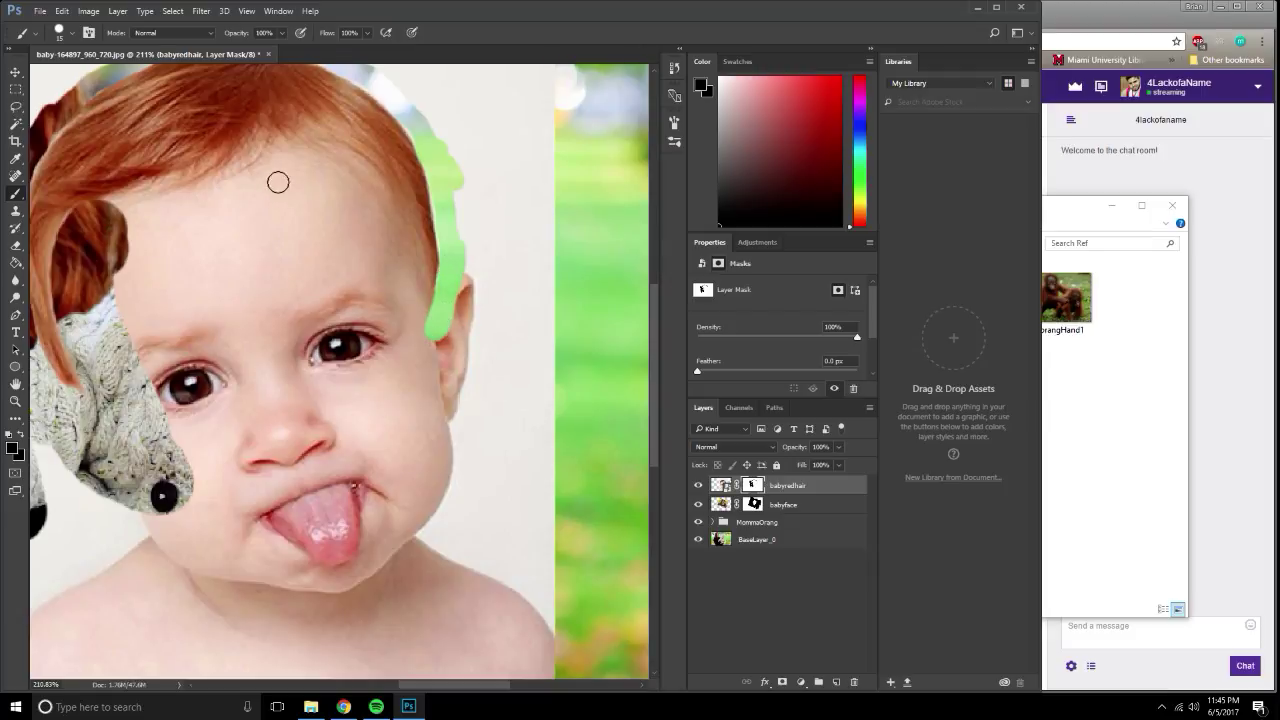
pyautogui.moveTo(277, 157)
pyautogui.mouseDown()
pyautogui.moveTo(186, 203)
pyautogui.moveTo(110, 210)
pyautogui.moveTo(288, 162)
pyautogui.moveTo(338, 164)
pyautogui.moveTo(400, 232)
pyautogui.moveTo(417, 323)
pyautogui.moveTo(409, 277)
pyautogui.moveTo(439, 327)
pyautogui.mouseUp()
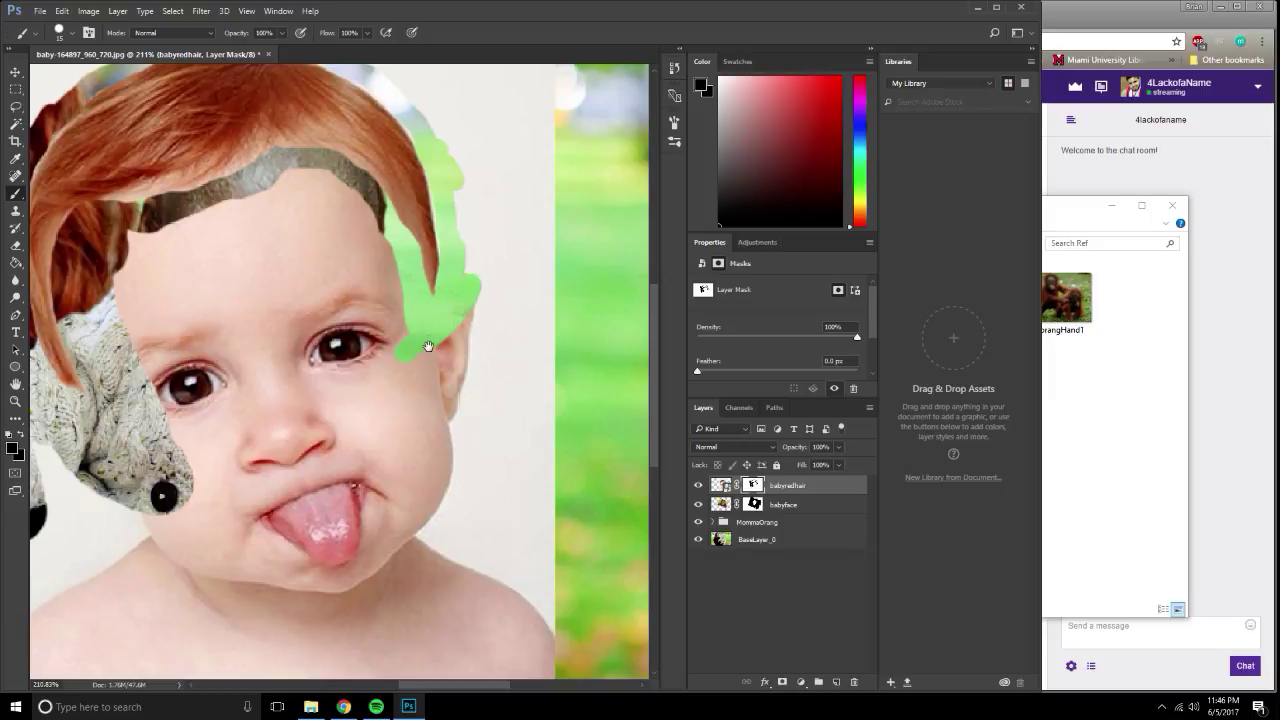
pyautogui.scroll(-2, 413, 330)
pyautogui.scroll(-5, 411, 325)
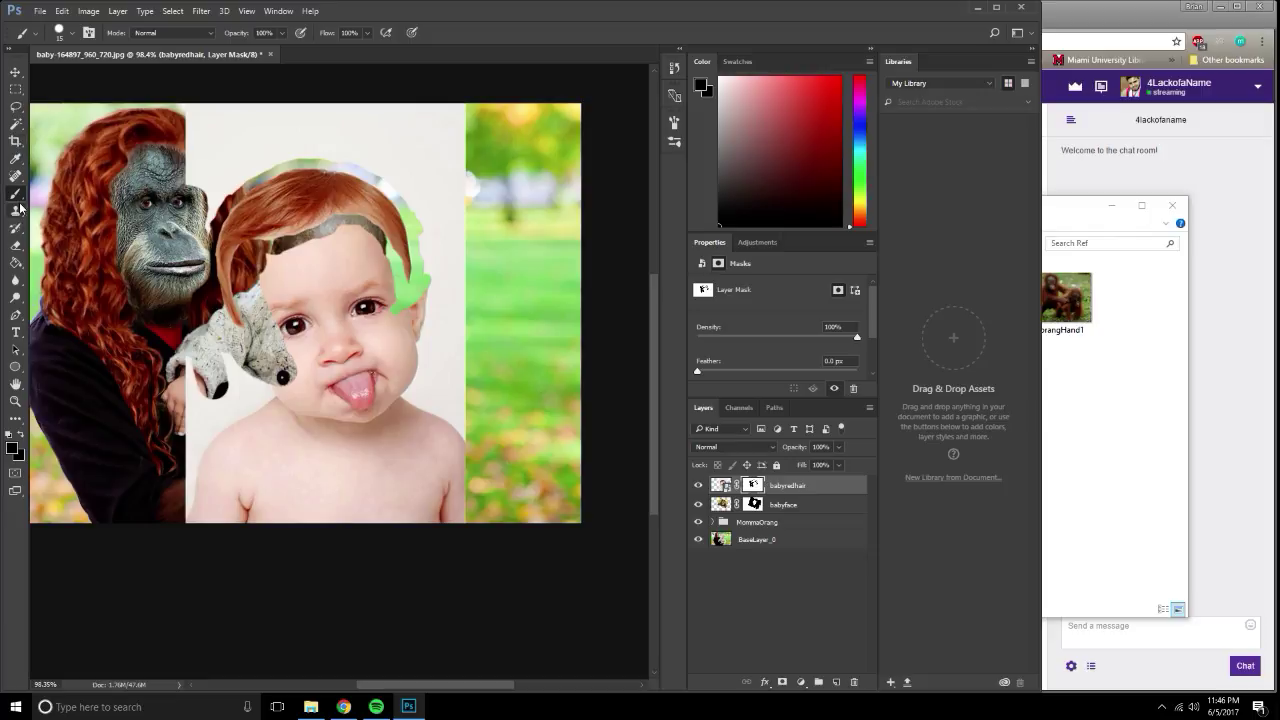
# Fill the babyredhair mask black with the Paint Bucket so only the red hair remains visible.
pyautogui.click(16, 264)
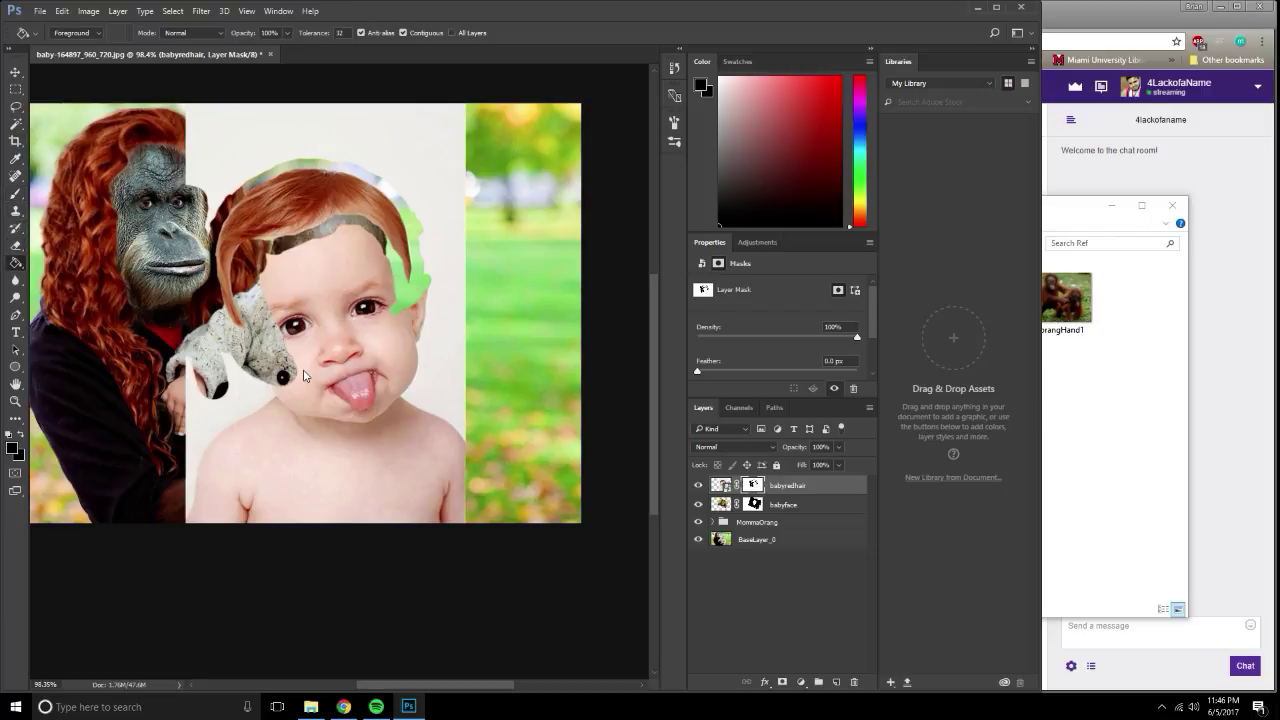
pyautogui.click(306, 372)
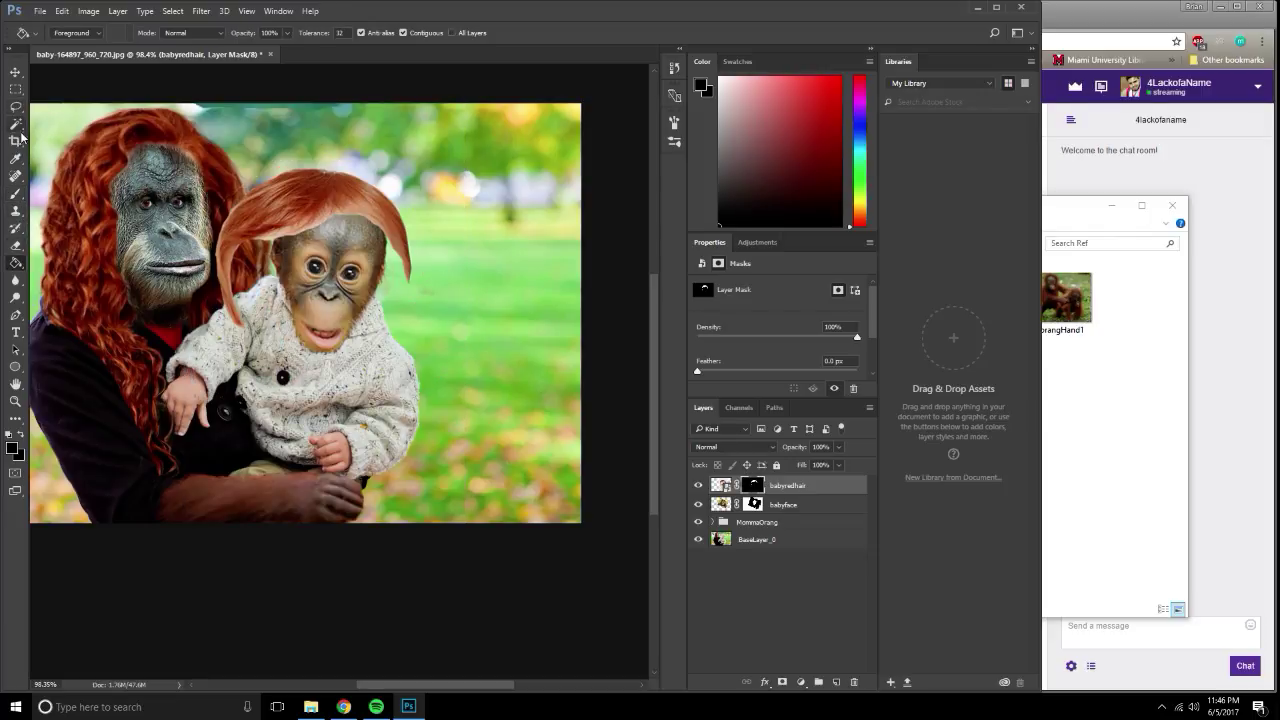
pyautogui.click(16, 193)
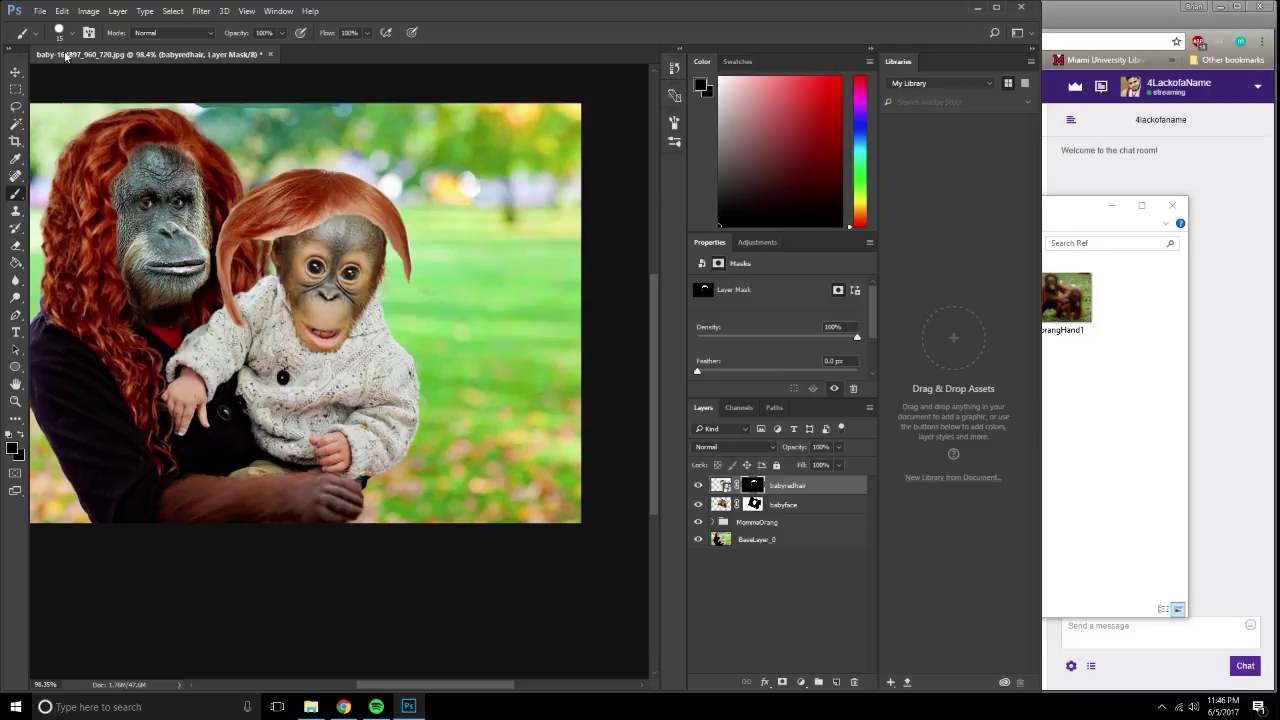
pyautogui.click(15, 72)
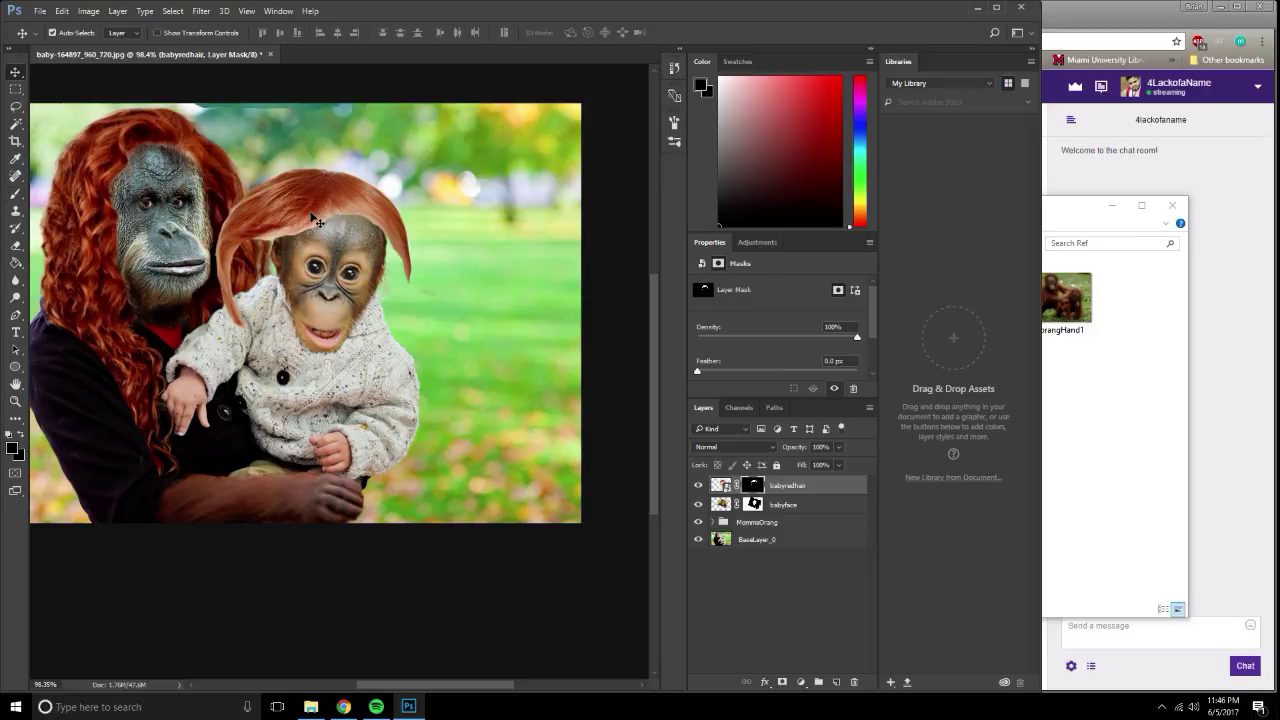
# Free-transform the red hair: rotate about 28°, scale to about 58%, and move onto the baby's head.
pyautogui.hotkey('ctrl', 't')
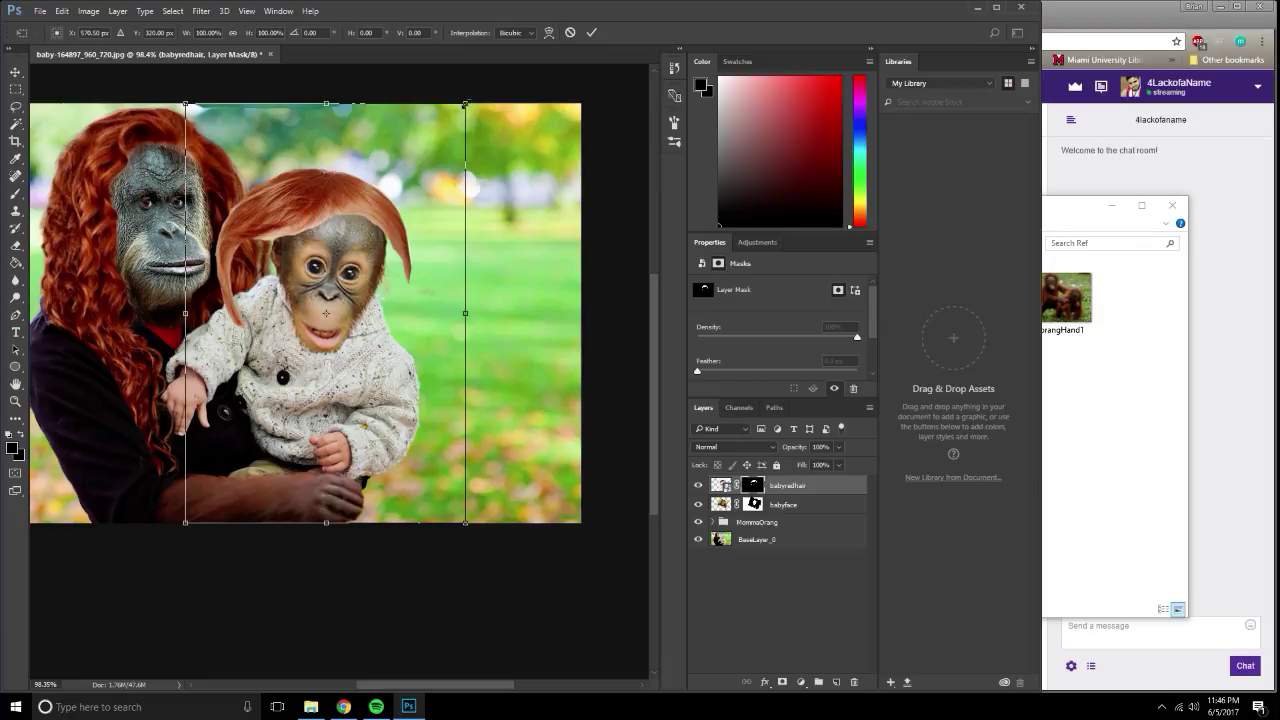
pyautogui.moveTo(470, 92)
pyautogui.mouseDown()
pyautogui.moveTo(512, 170)
pyautogui.moveTo(410, 258)
pyautogui.moveTo(341, 216)
pyautogui.mouseUp()
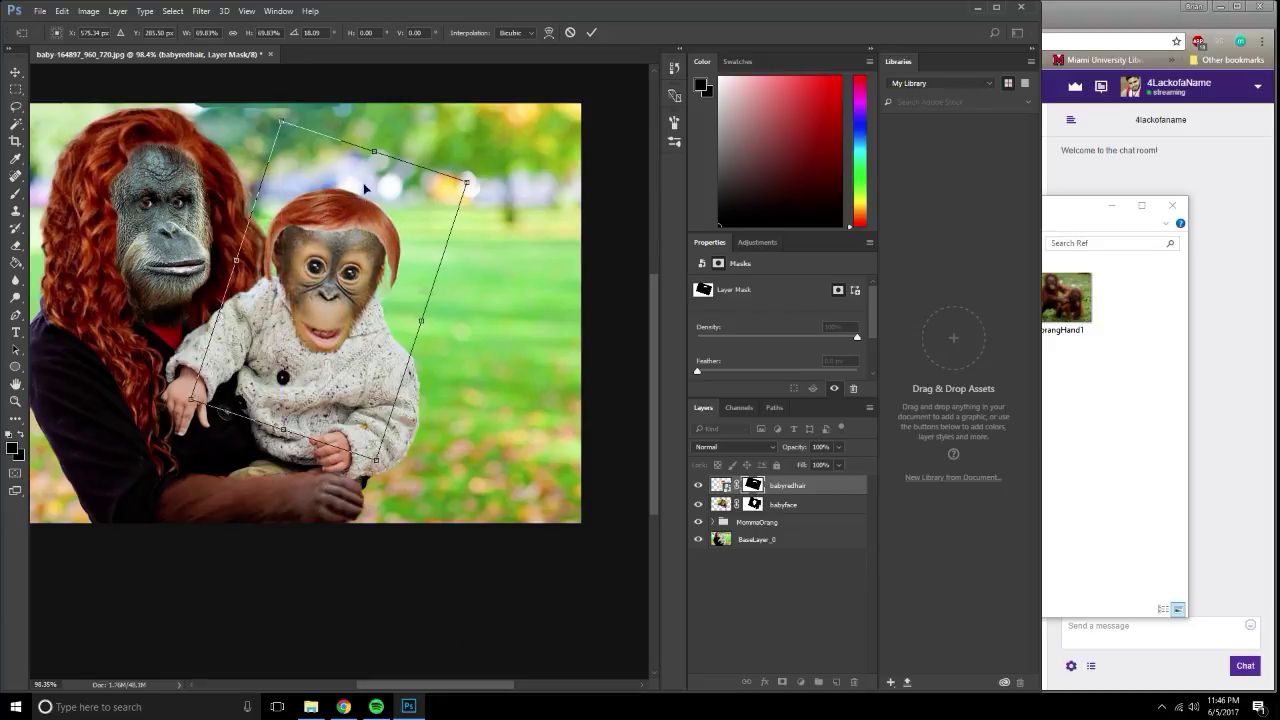
pyautogui.moveTo(278, 108); pyautogui.dragTo(325, 125)
pyautogui.moveTo(486, 212); pyautogui.dragTo(436, 228)
pyautogui.moveTo(312, 264); pyautogui.dragTo(353, 226)
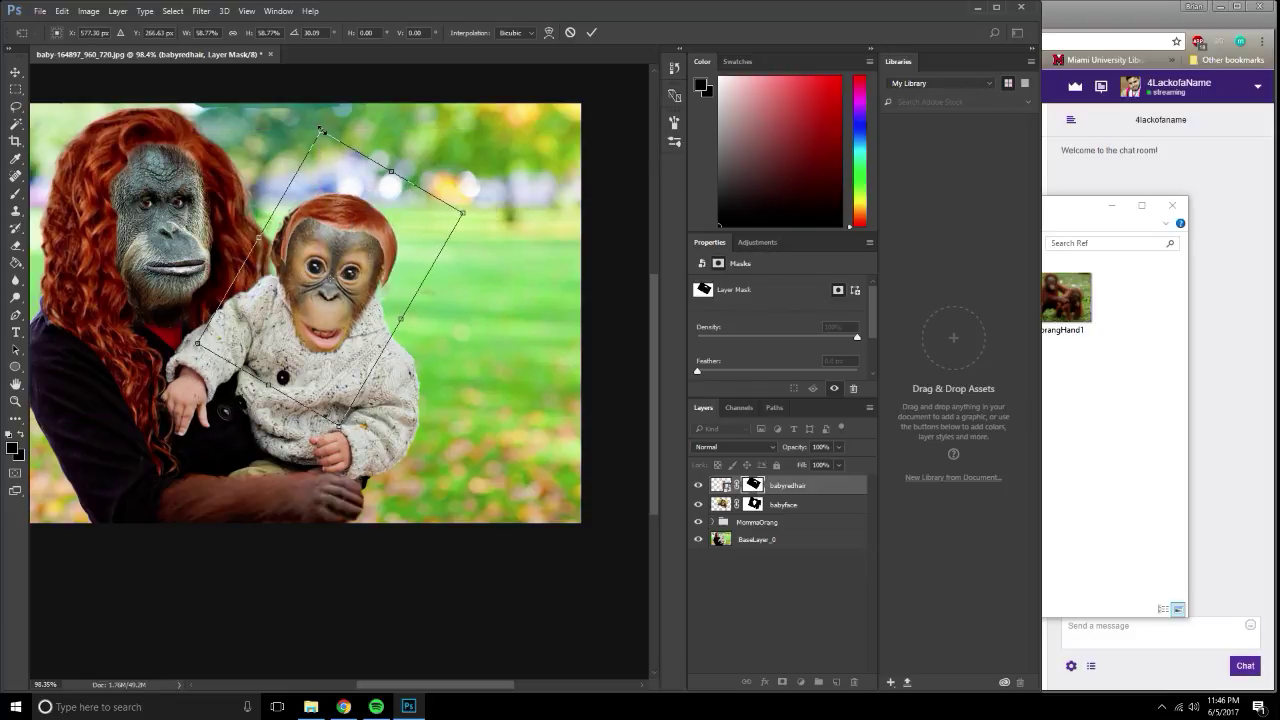
pyautogui.moveTo(320, 117)
pyautogui.mouseDown()
pyautogui.moveTo(306, 124)
pyautogui.moveTo(316, 119)
pyautogui.mouseUp()
pyautogui.moveTo(346, 229); pyautogui.dragTo(340, 233)
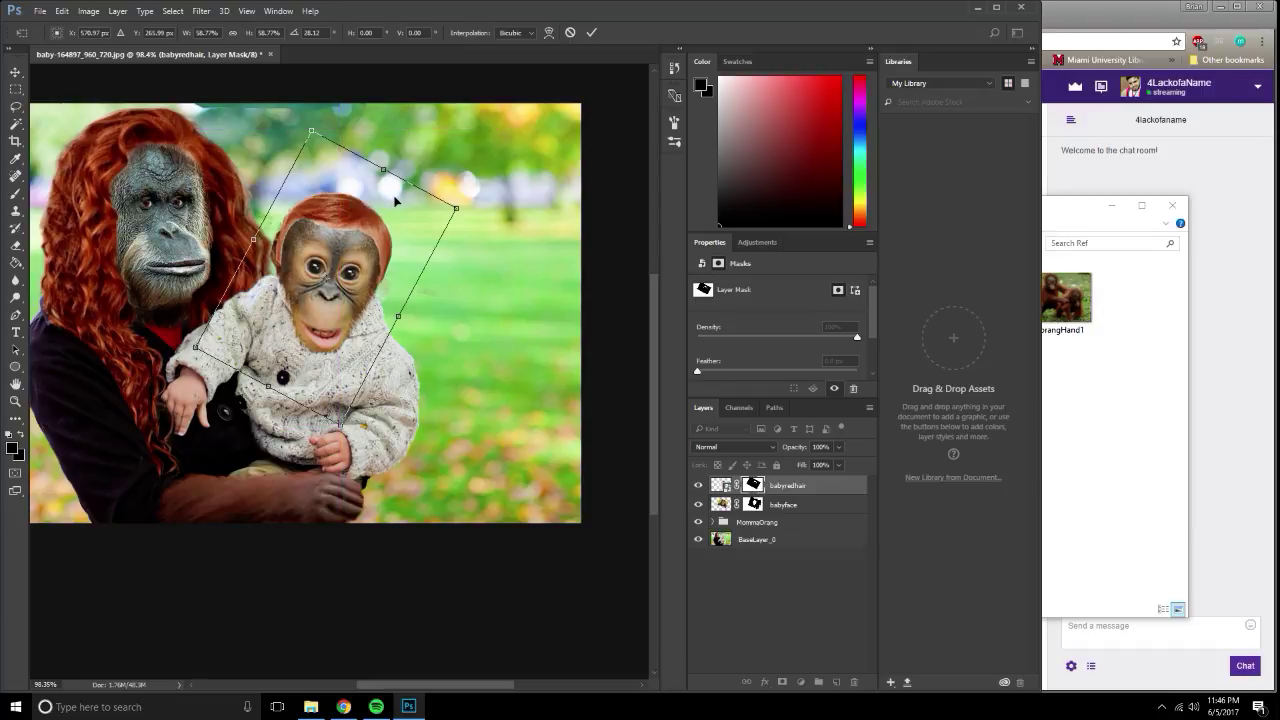
pyautogui.press('Return')
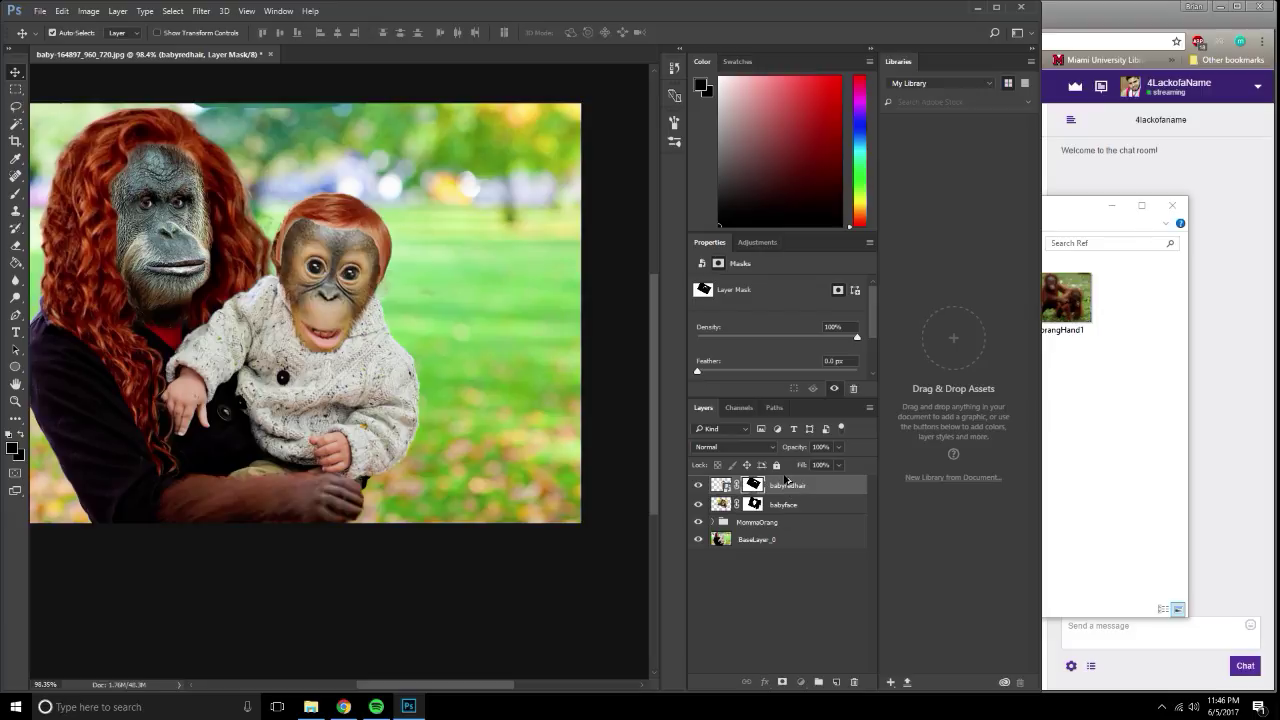
# Duplicate the babyredhair layer and convert the copy into a smart object.
pyautogui.hotkey('ctrl', 'j')
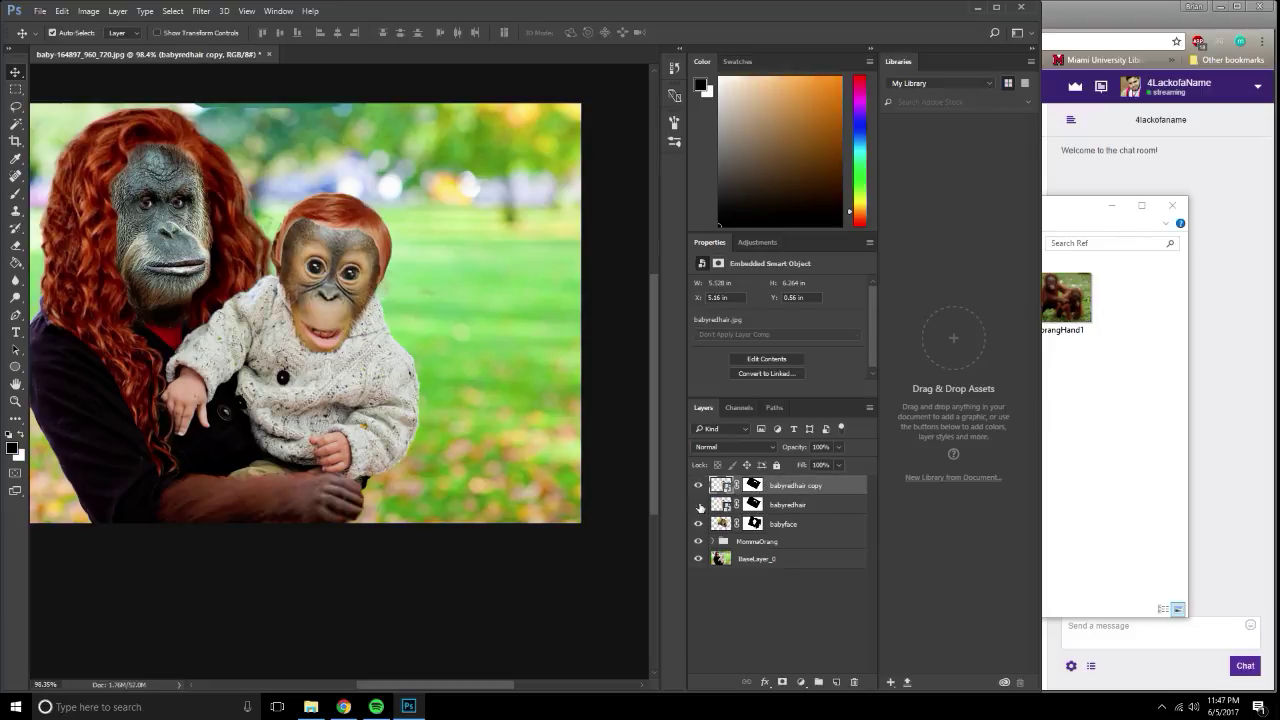
pyautogui.rightClick(786, 487)
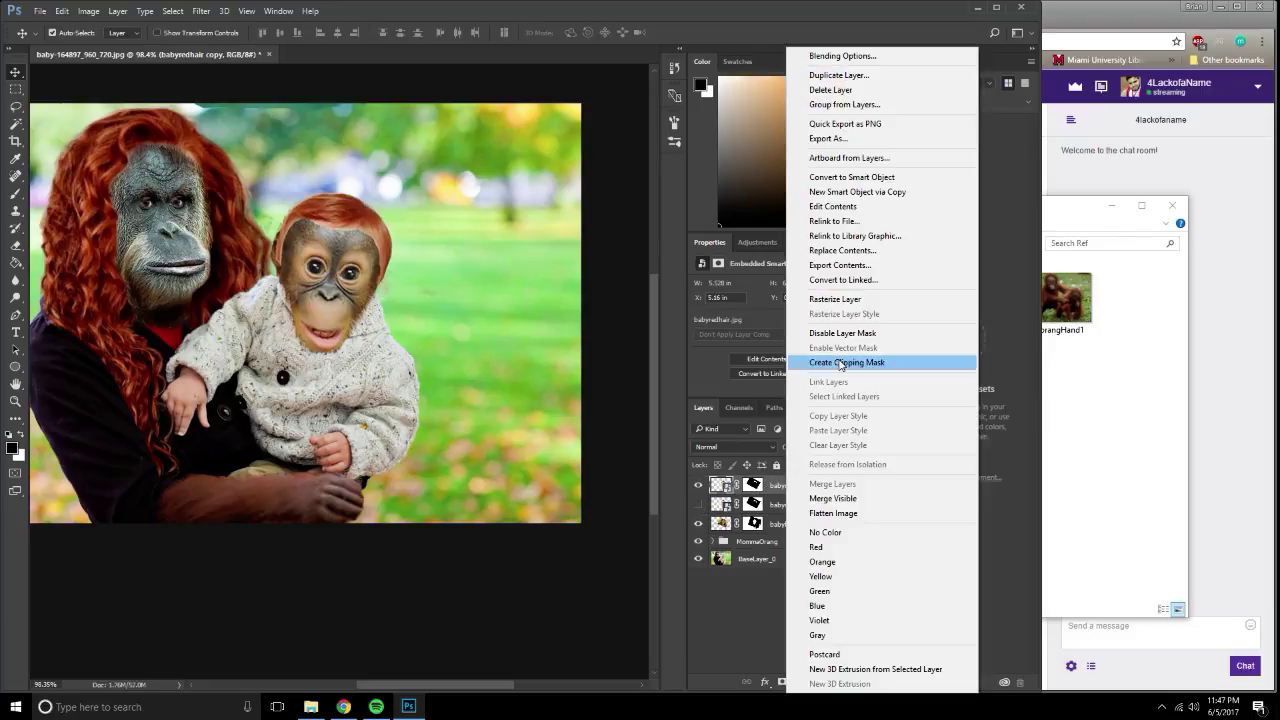
pyautogui.click(858, 175)
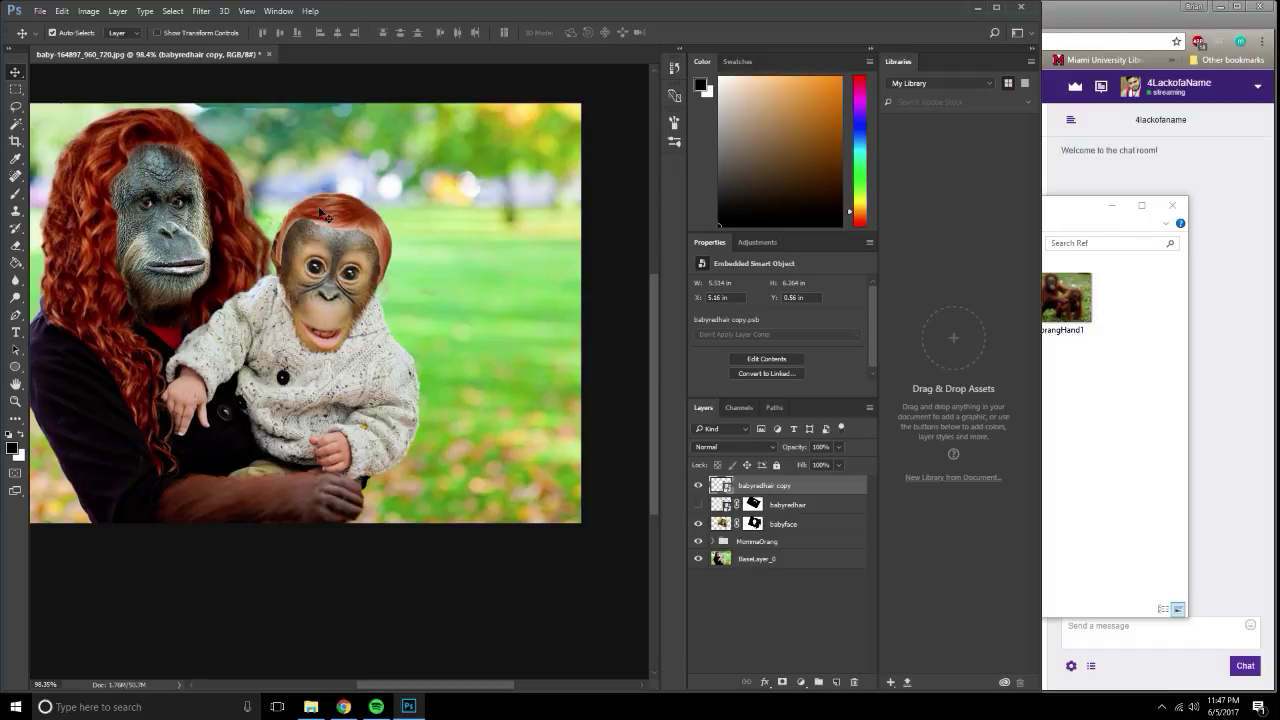
pyautogui.click(61, 11)
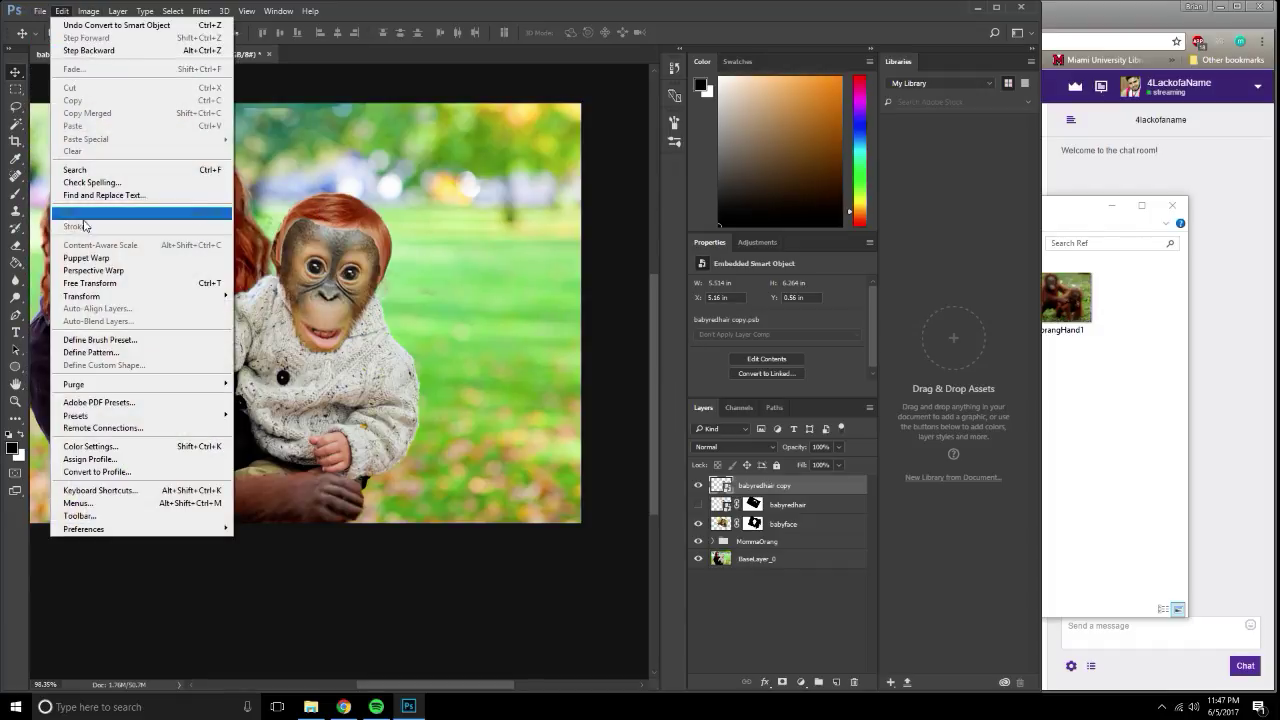
# Start Puppet Warp on the hair copy and bend the left strand down and outward.
pyautogui.click(86, 257)
pyautogui.scroll(3, 275, 252)
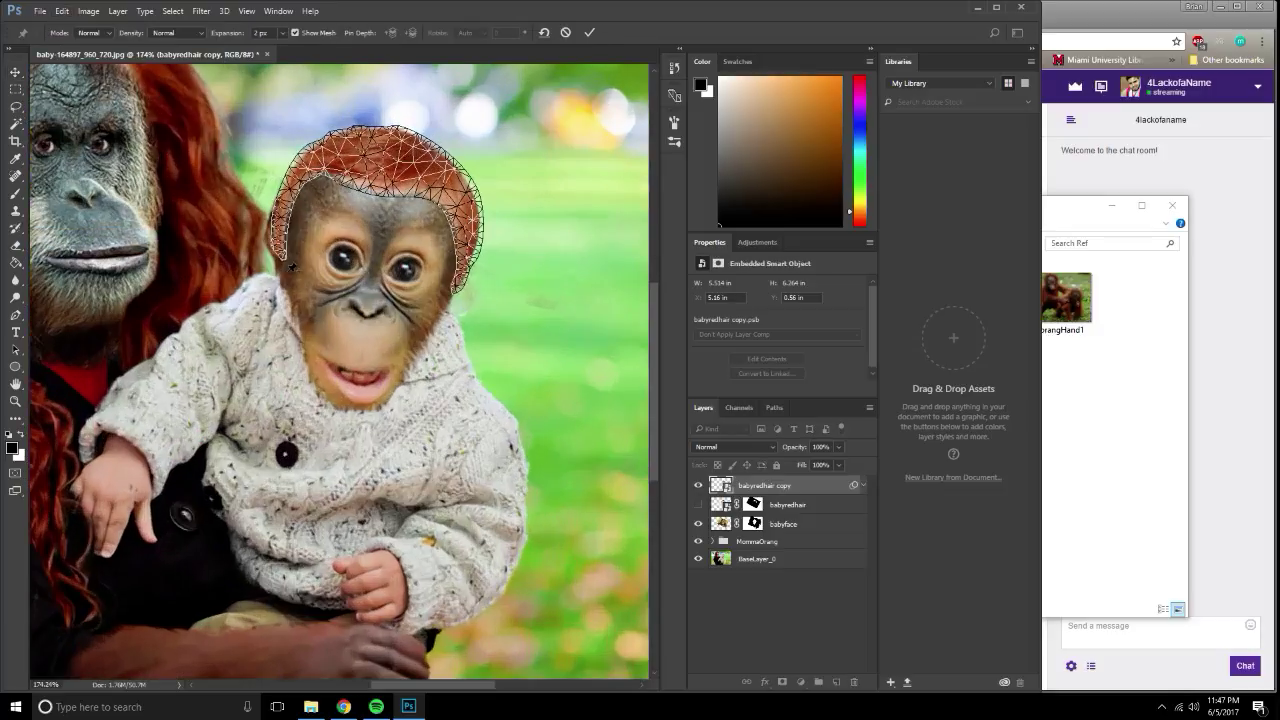
pyautogui.scroll(2, 285, 250)
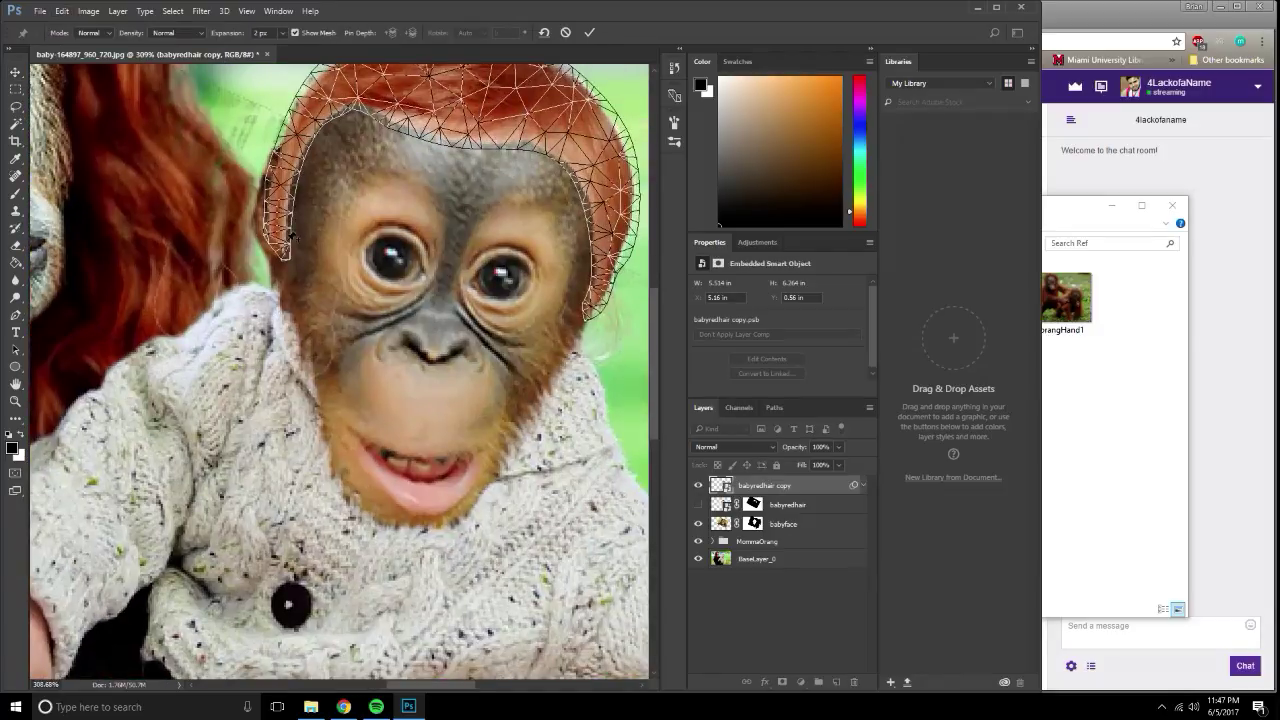
pyautogui.scroll(-2, 400, 190)
pyautogui.scroll(5, 400, 190)
pyautogui.click(384, 179)
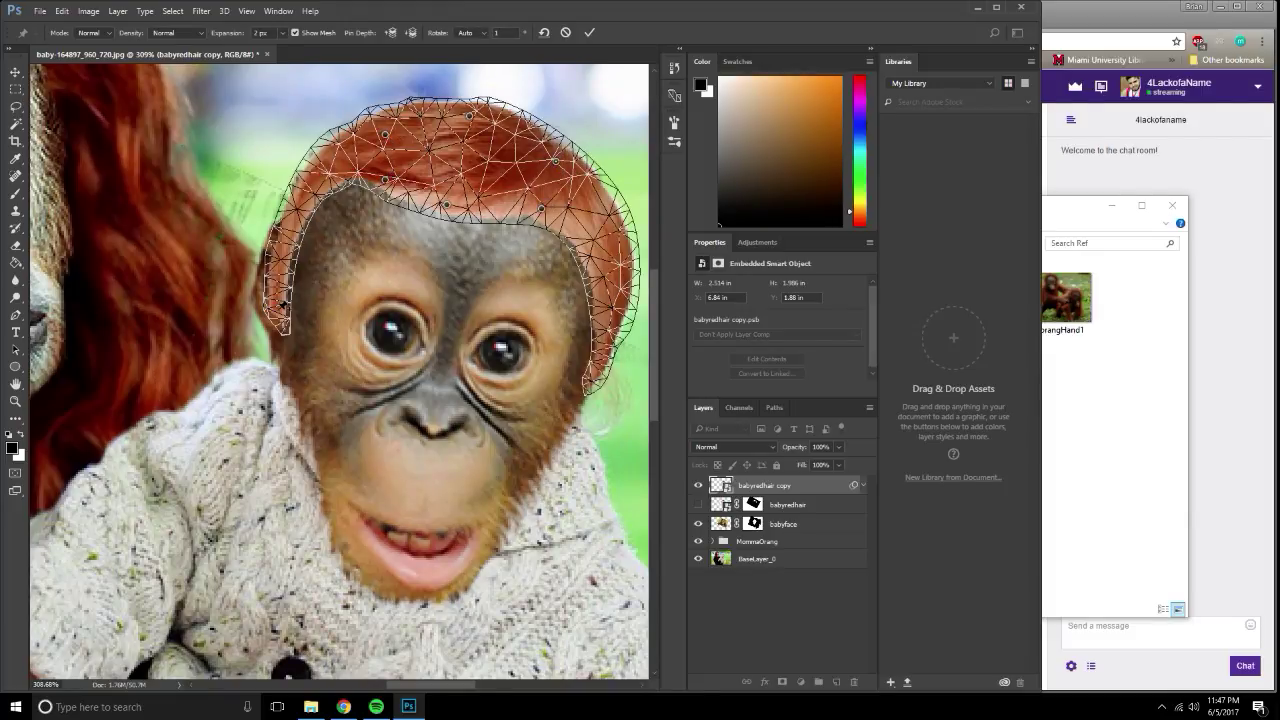
pyautogui.moveTo(283, 302); pyautogui.dragTo(296, 334)
pyautogui.moveTo(305, 240); pyautogui.dragTo(302, 237)
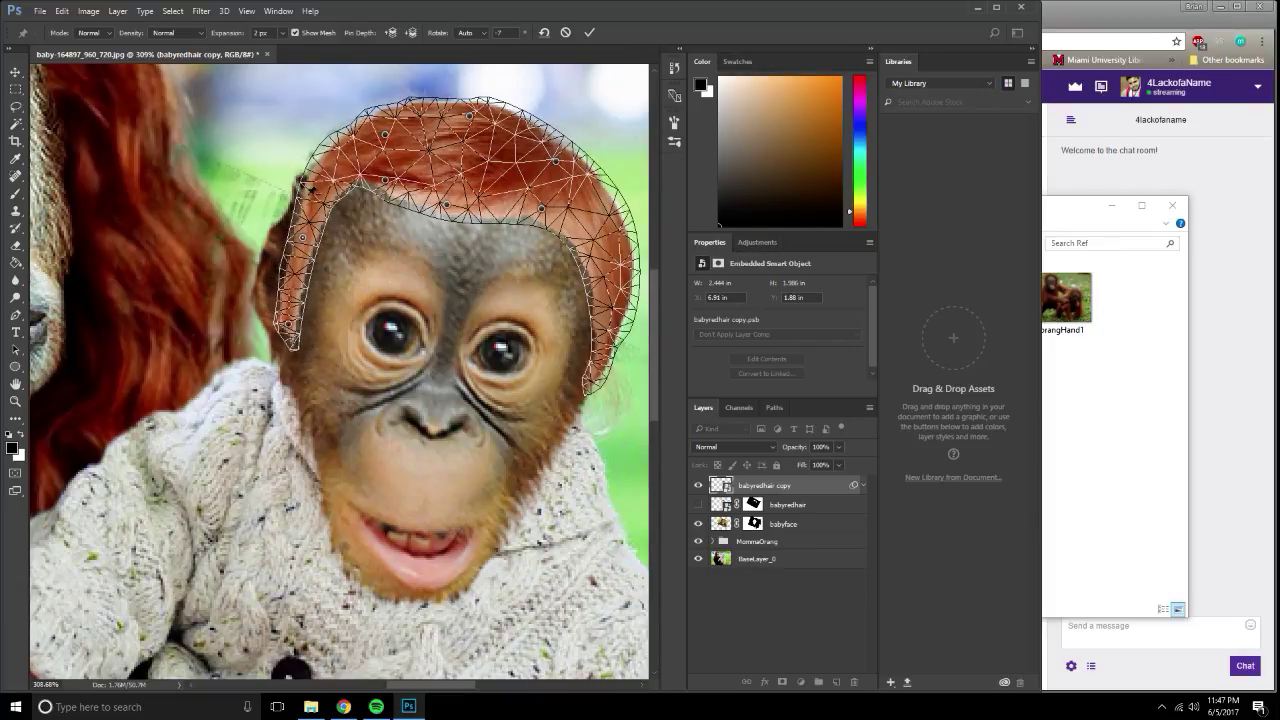
pyautogui.moveTo(320, 193); pyautogui.dragTo(303, 242)
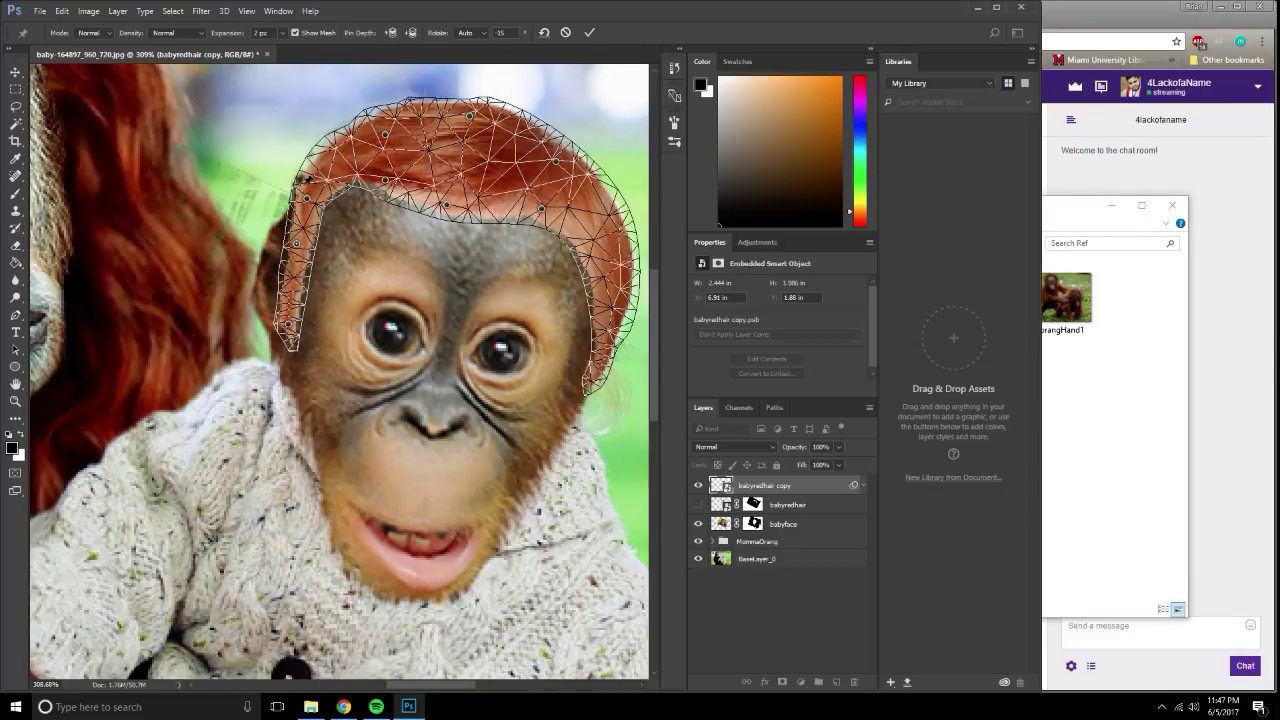
# Adjust pins on the lower right hair edge and rotate the left strip toward the face.
pyautogui.moveTo(547, 297); pyautogui.dragTo(362, 247)
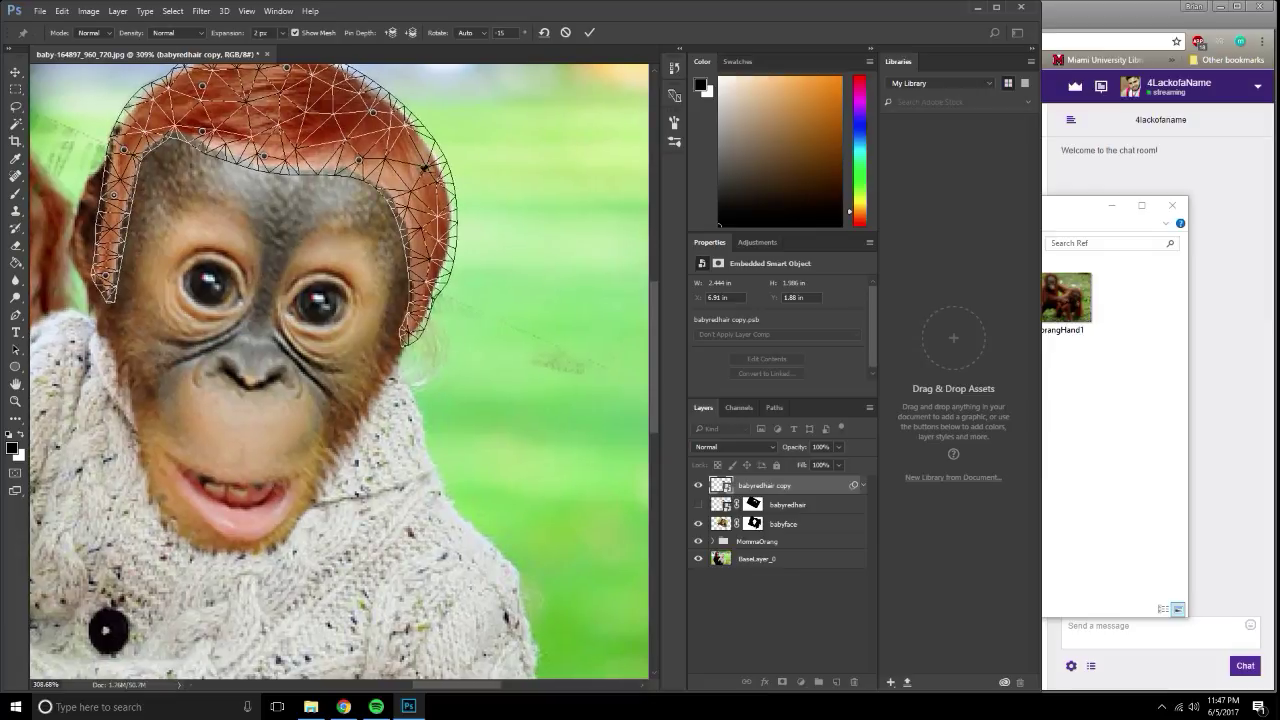
pyautogui.moveTo(420, 170); pyautogui.dragTo(415, 178)
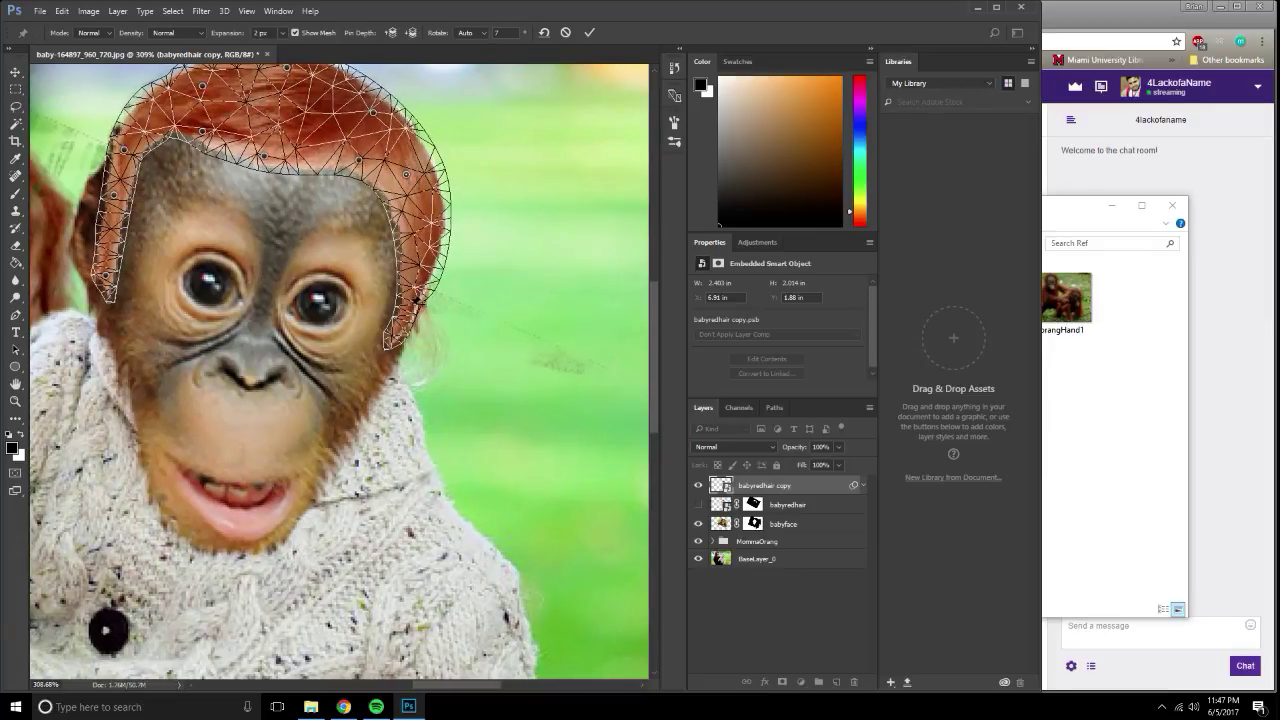
pyautogui.moveTo(415, 302); pyautogui.dragTo(415, 307)
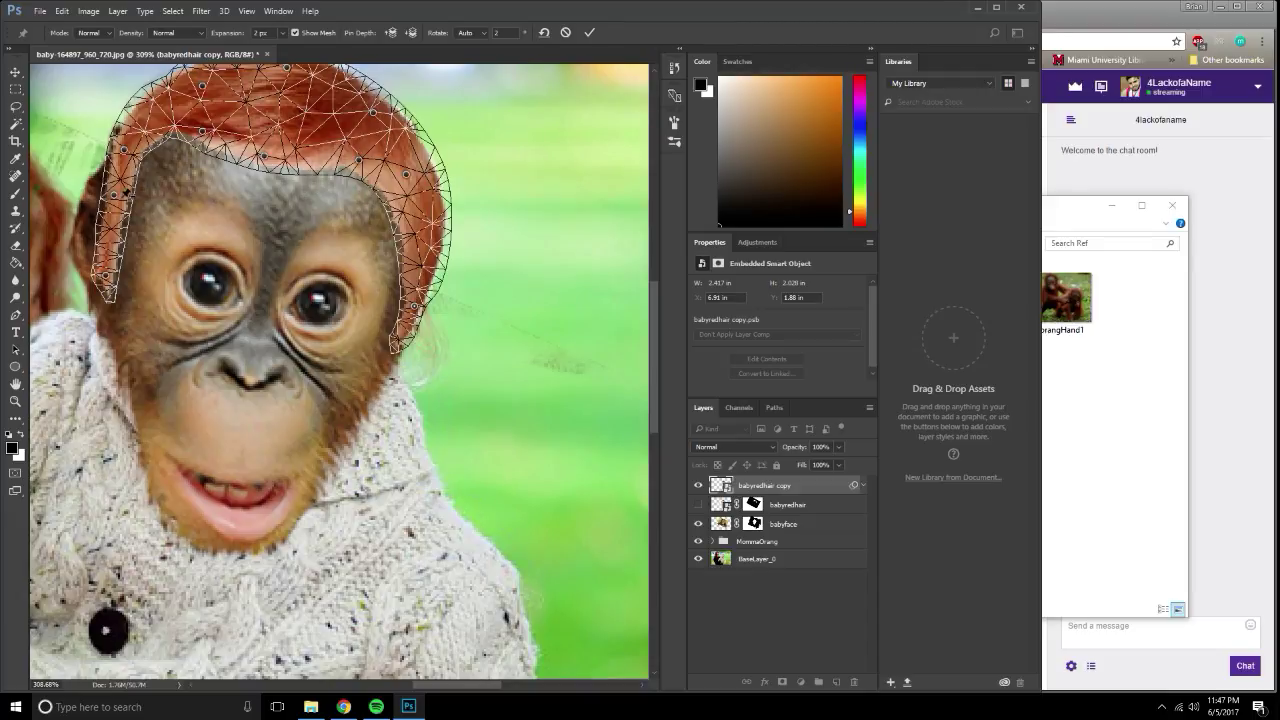
pyautogui.moveTo(122, 196); pyautogui.dragTo(151, 206)
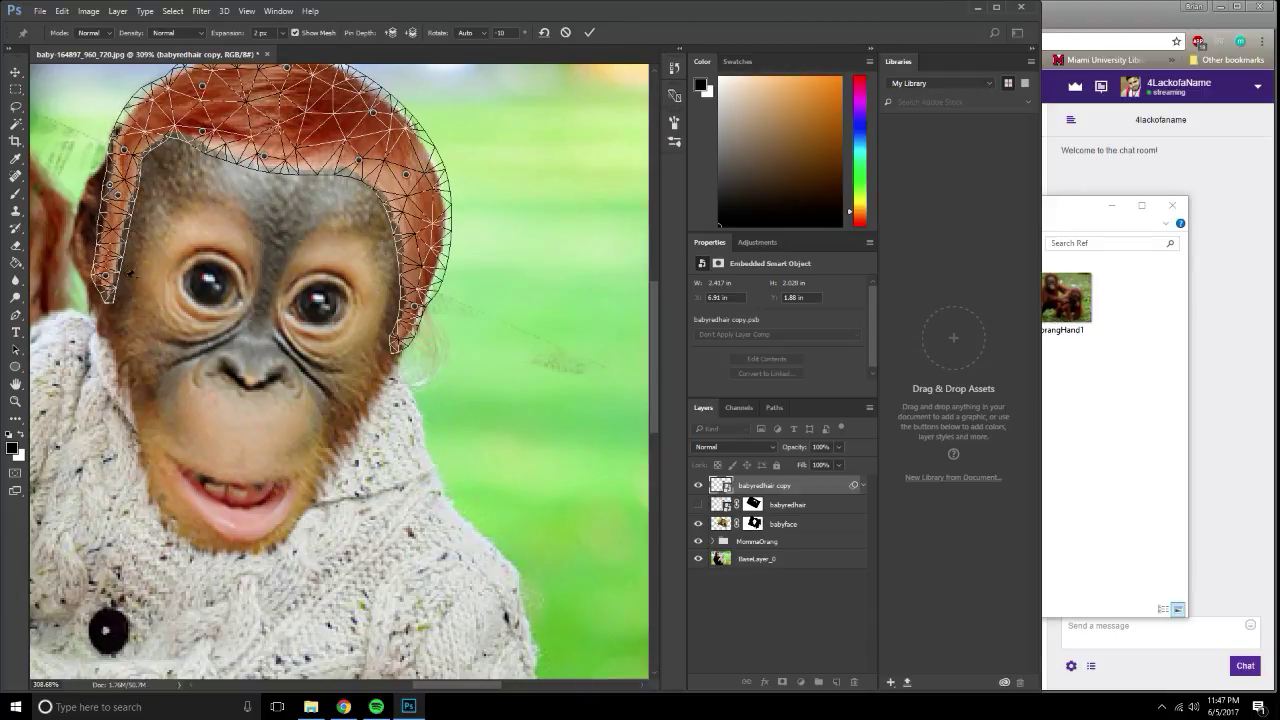
pyautogui.moveTo(107, 281); pyautogui.dragTo(112, 190)
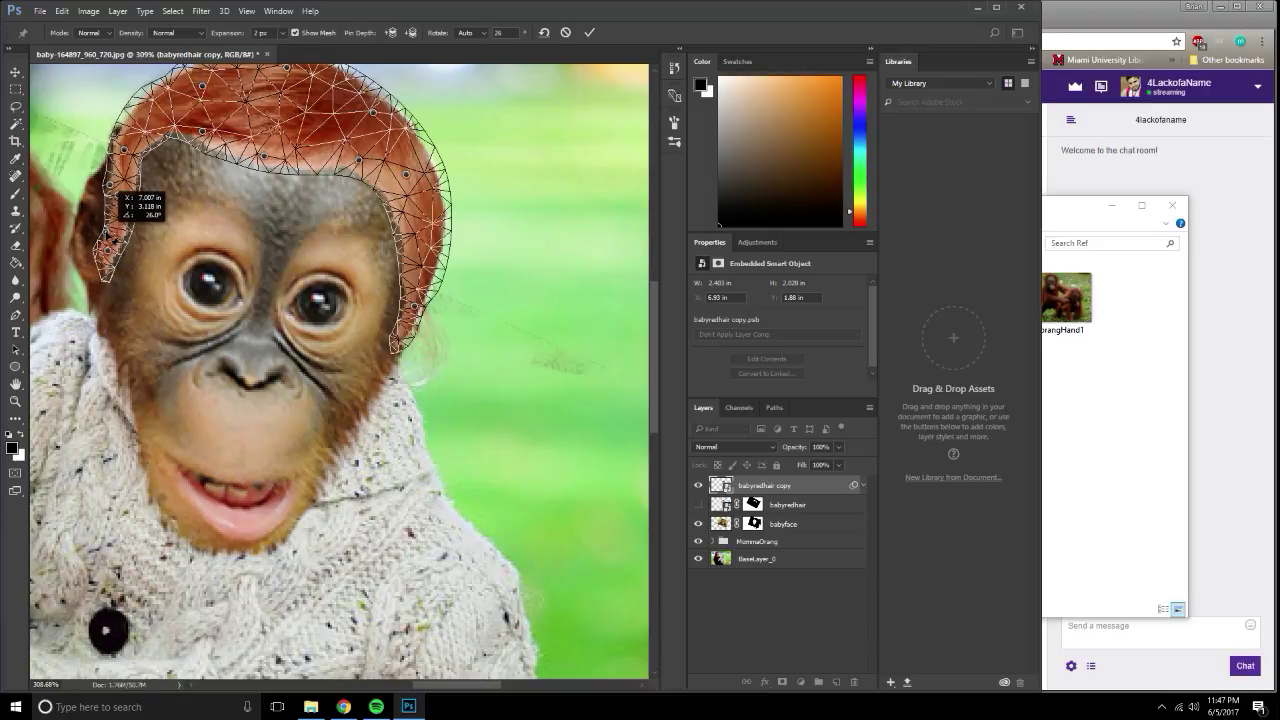
pyautogui.moveTo(112, 190); pyautogui.dragTo(179, 185)
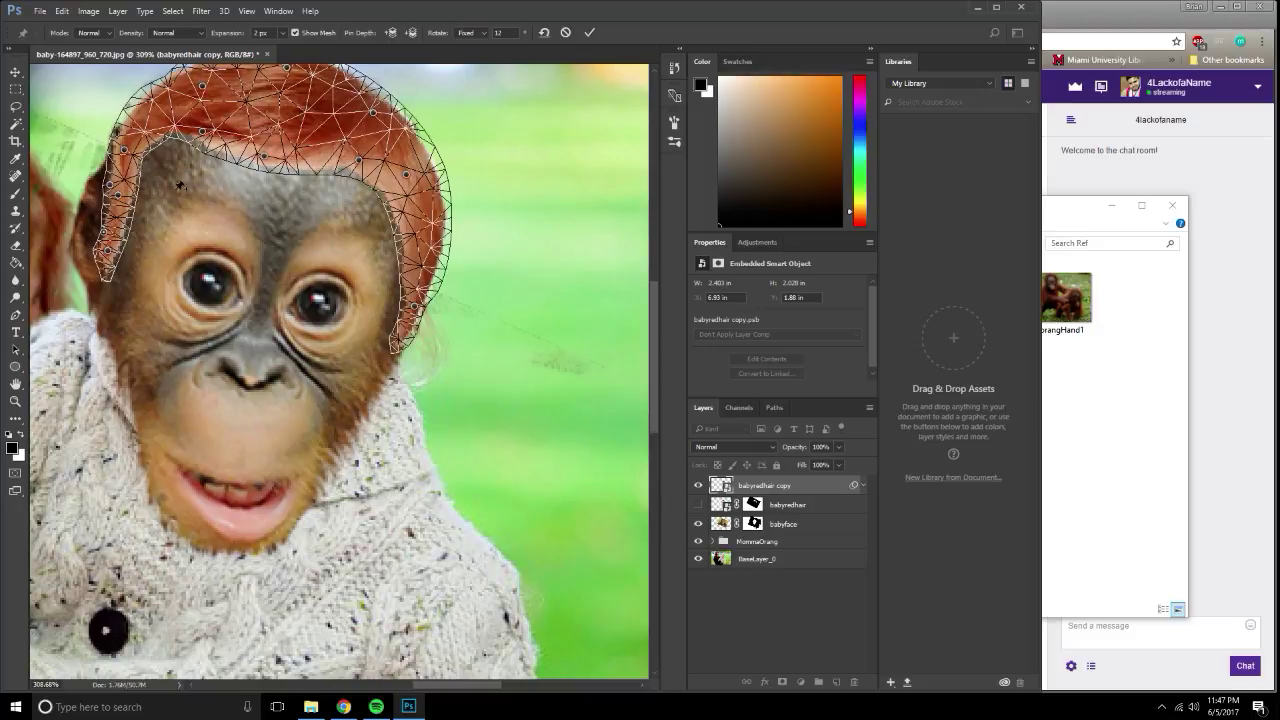
pyautogui.moveTo(148, 124)
pyautogui.mouseDown()
pyautogui.moveTo(226, 218)
pyautogui.moveTo(257, 173)
pyautogui.mouseUp()
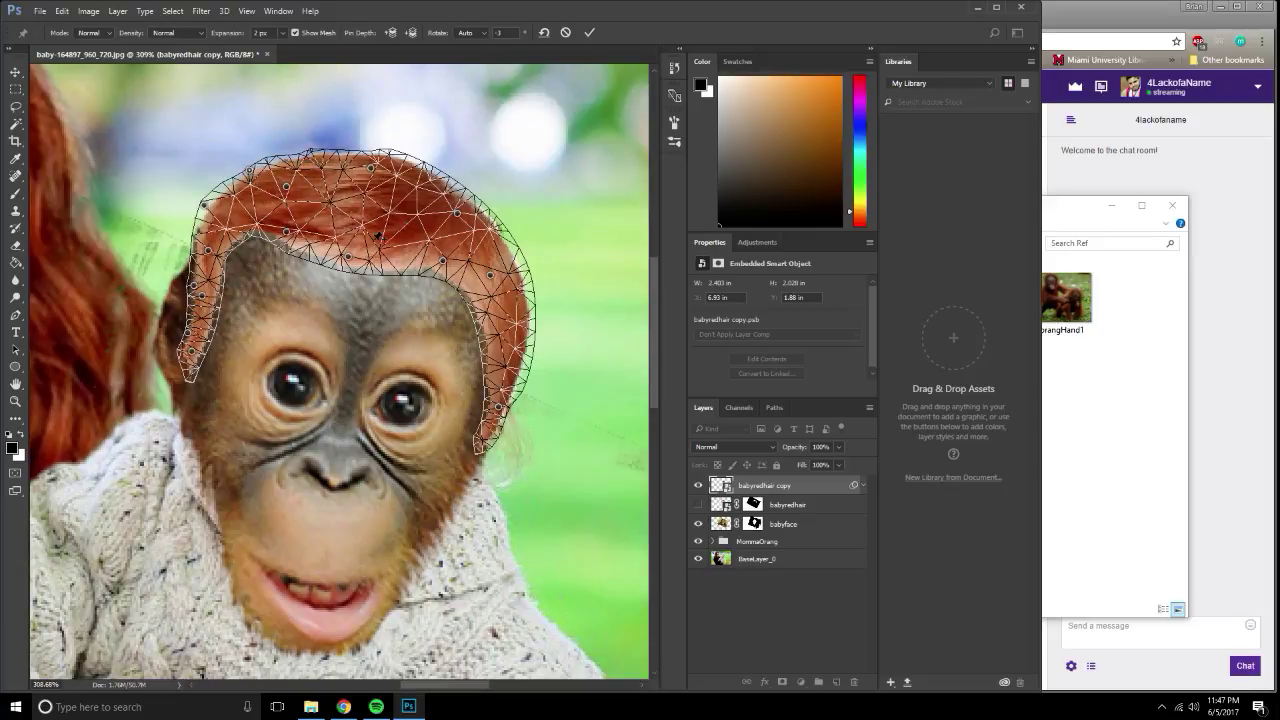
# Reshape the top of the hair around a pin and commit the puppet warp.
pyautogui.moveTo(378, 236); pyautogui.dragTo(350, 262)
pyautogui.scroll(-2, 440, 308)
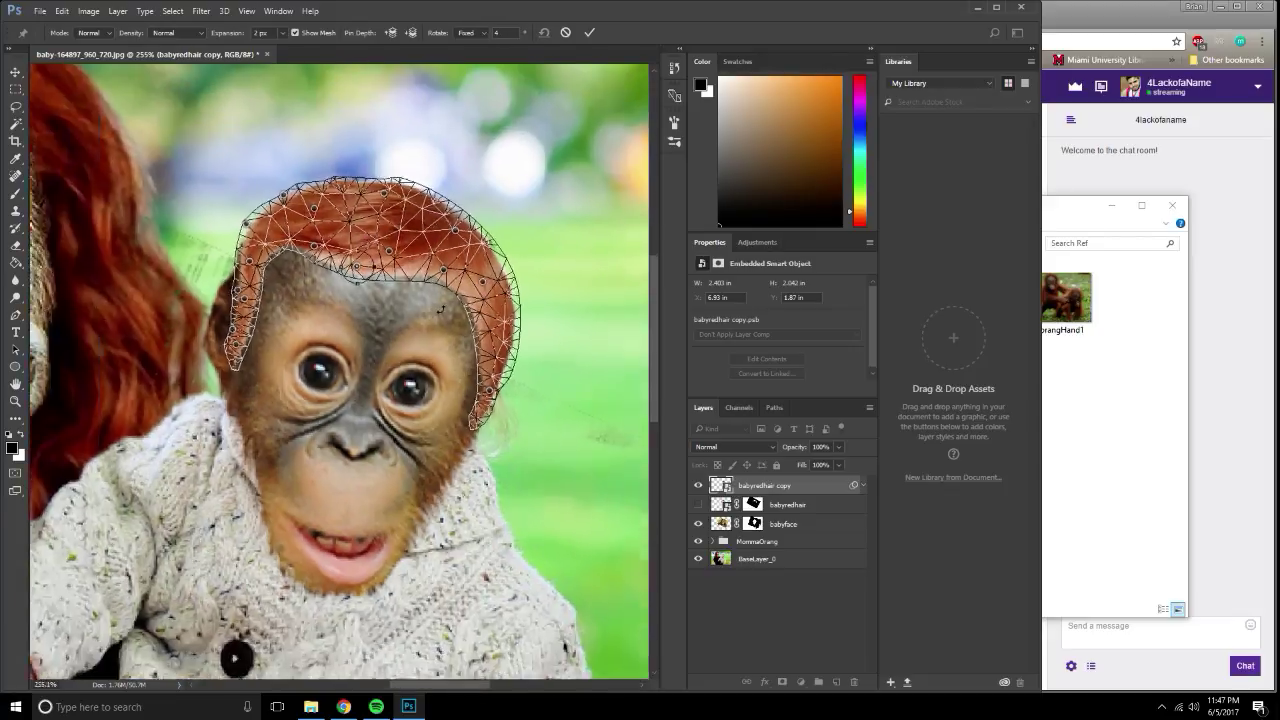
pyautogui.scroll(-2, 440, 308)
pyautogui.scroll(2, 461, 341)
pyautogui.hotkey('alt', 'space')
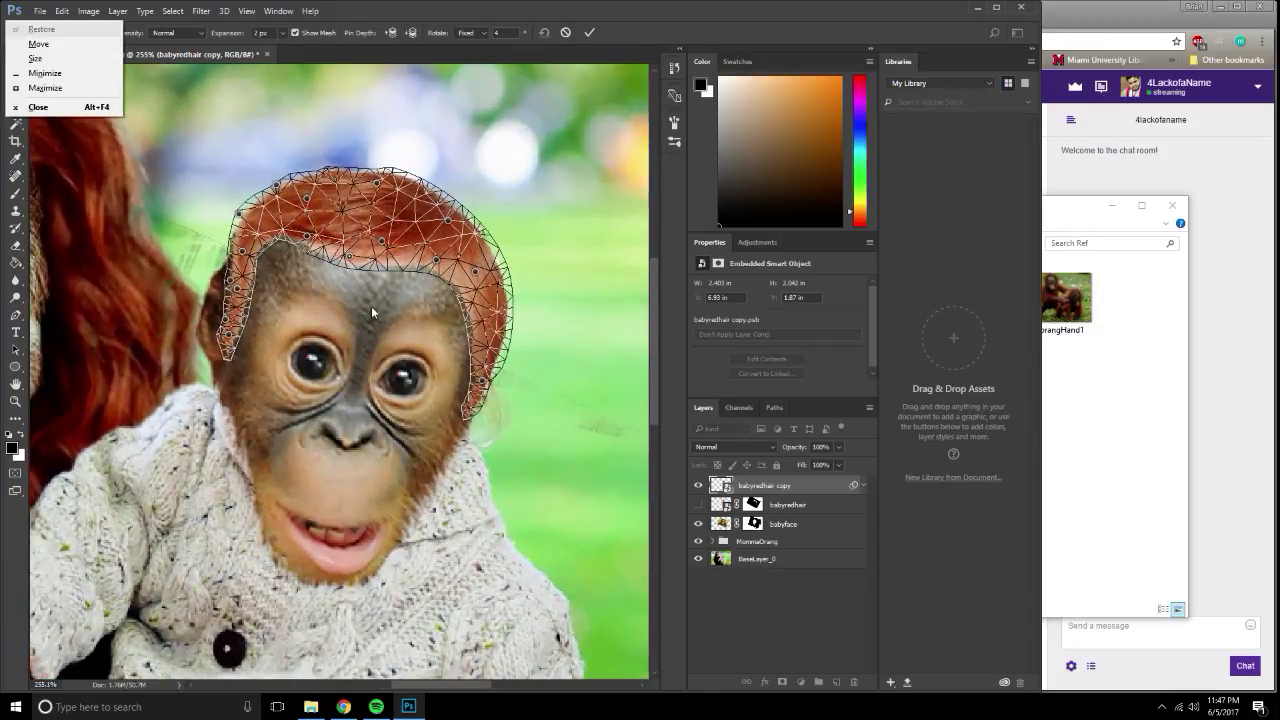
pyautogui.press('Escape')
pyautogui.press('Return')
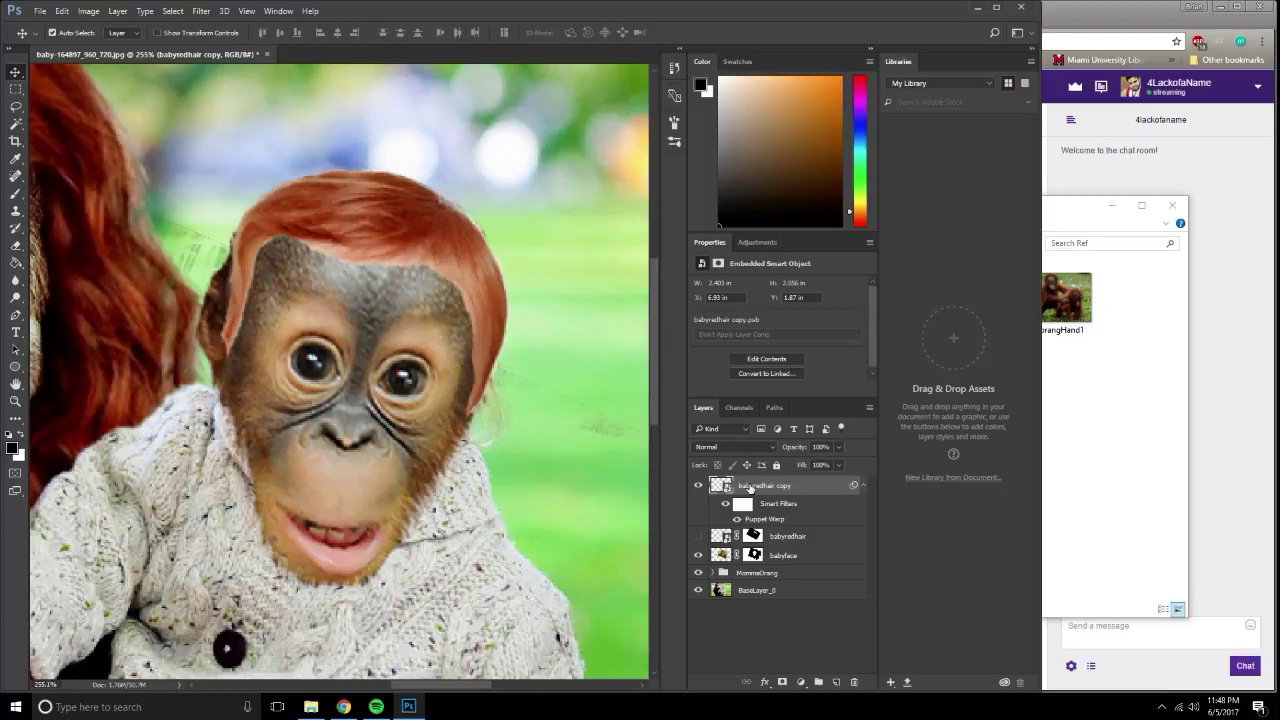
# Add a mask to babyredhair copy and choose a scattered star-shaped brush.
pyautogui.click(784, 681)
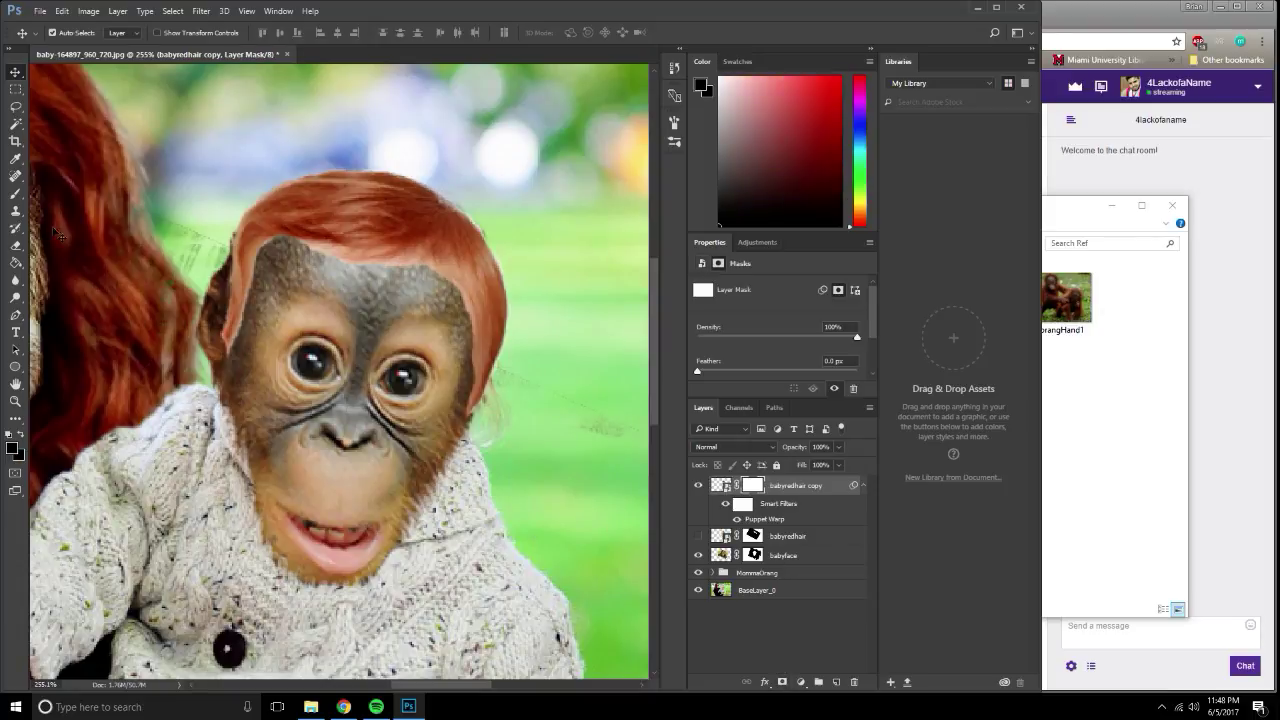
pyautogui.click(15, 193)
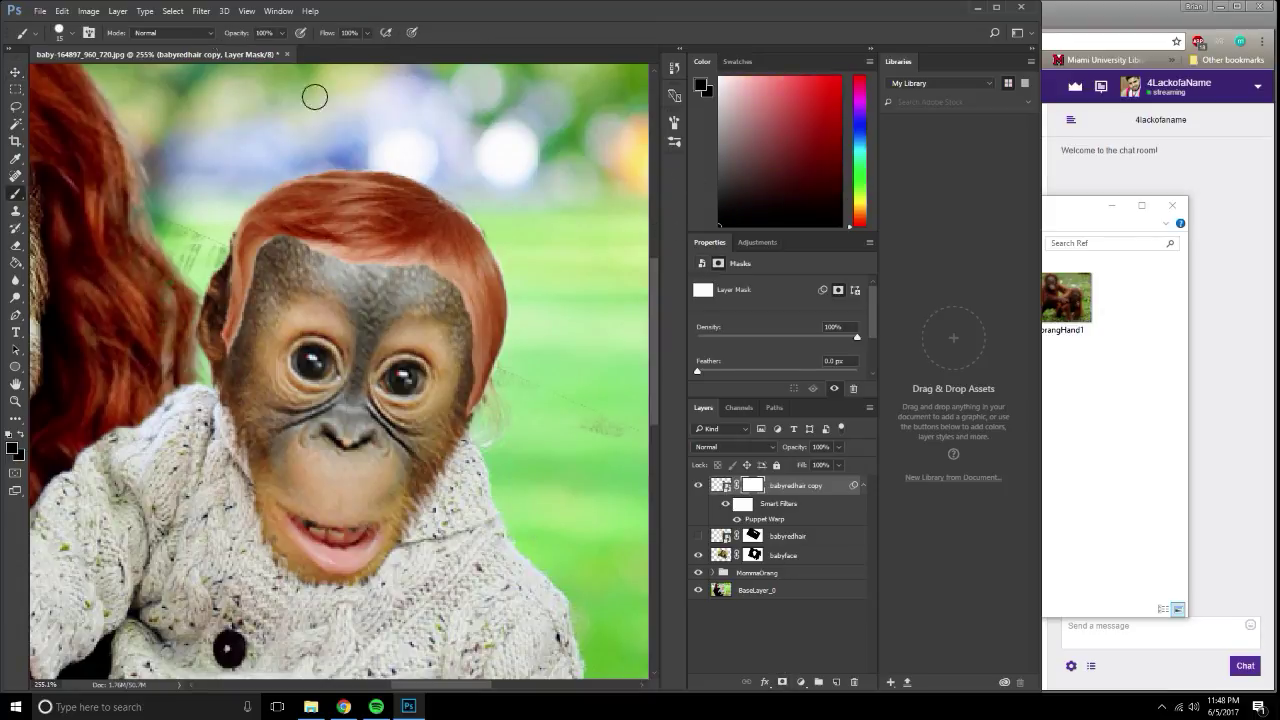
pyautogui.click(62, 33)
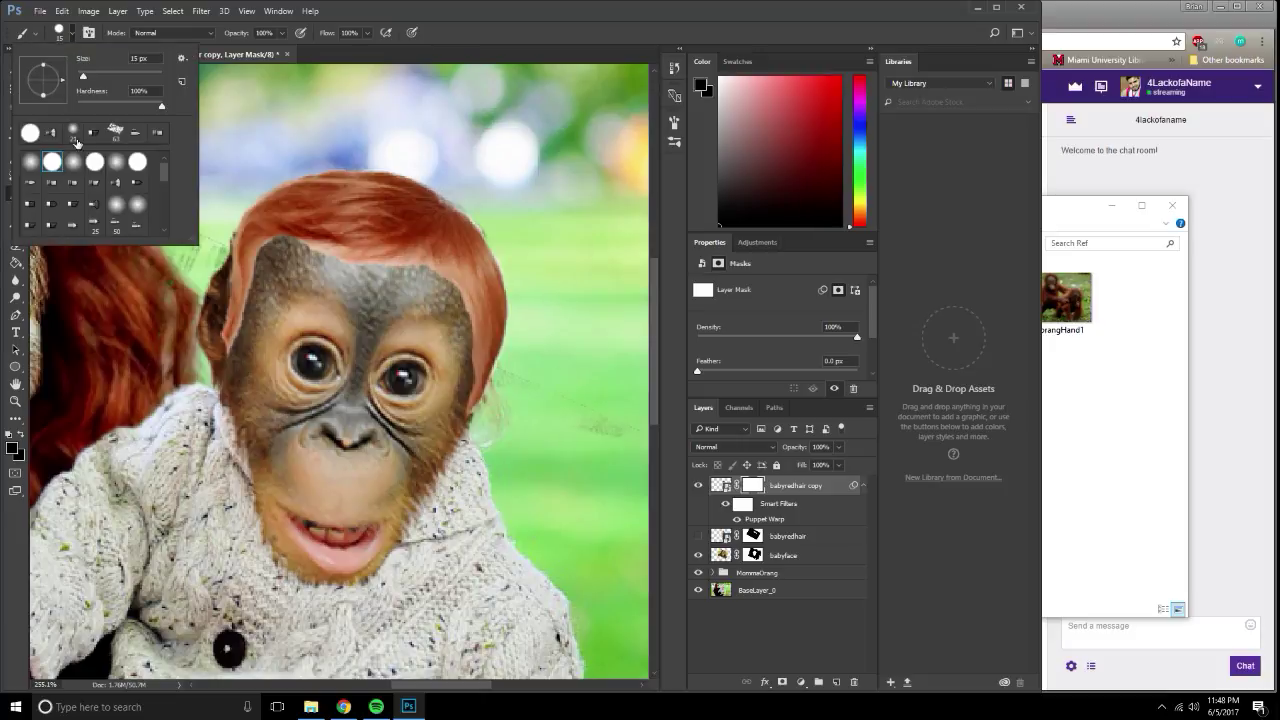
pyautogui.click(51, 132)
pyautogui.click(310, 268)
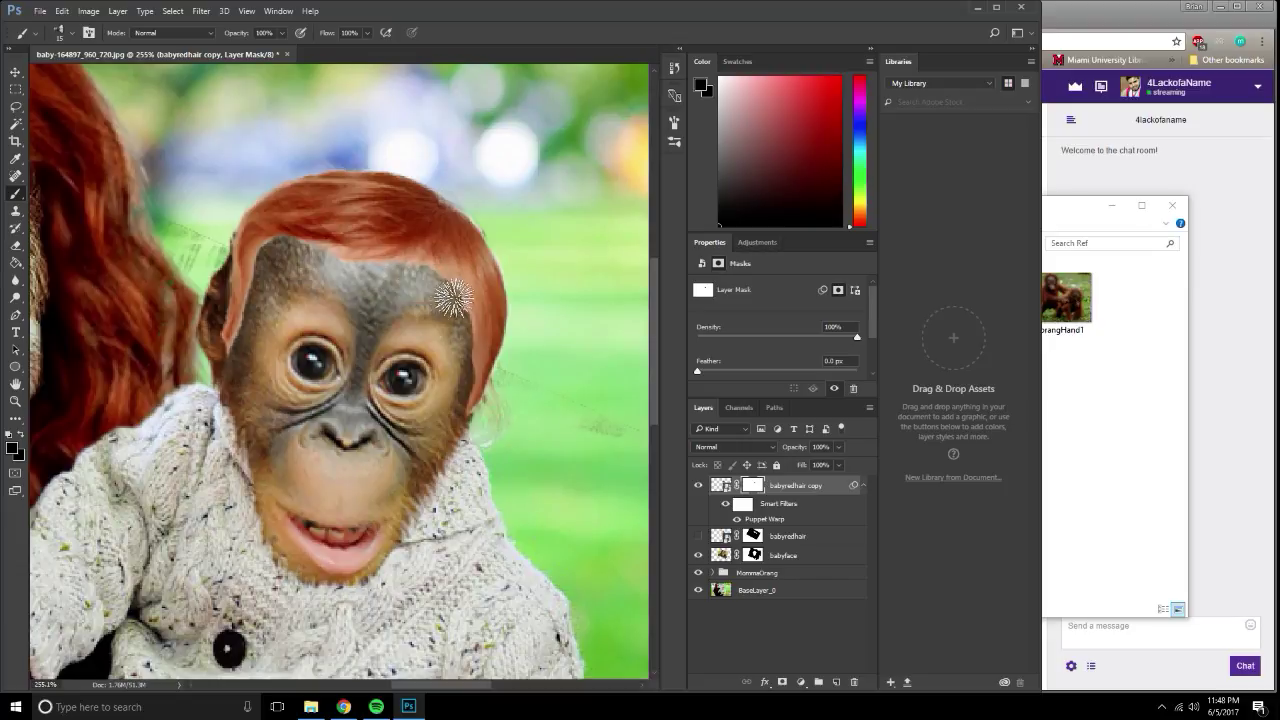
# Paint away the red hair beside the right eye and over the left forehead.
pyautogui.moveTo(453, 298); pyautogui.dragTo(460, 361)
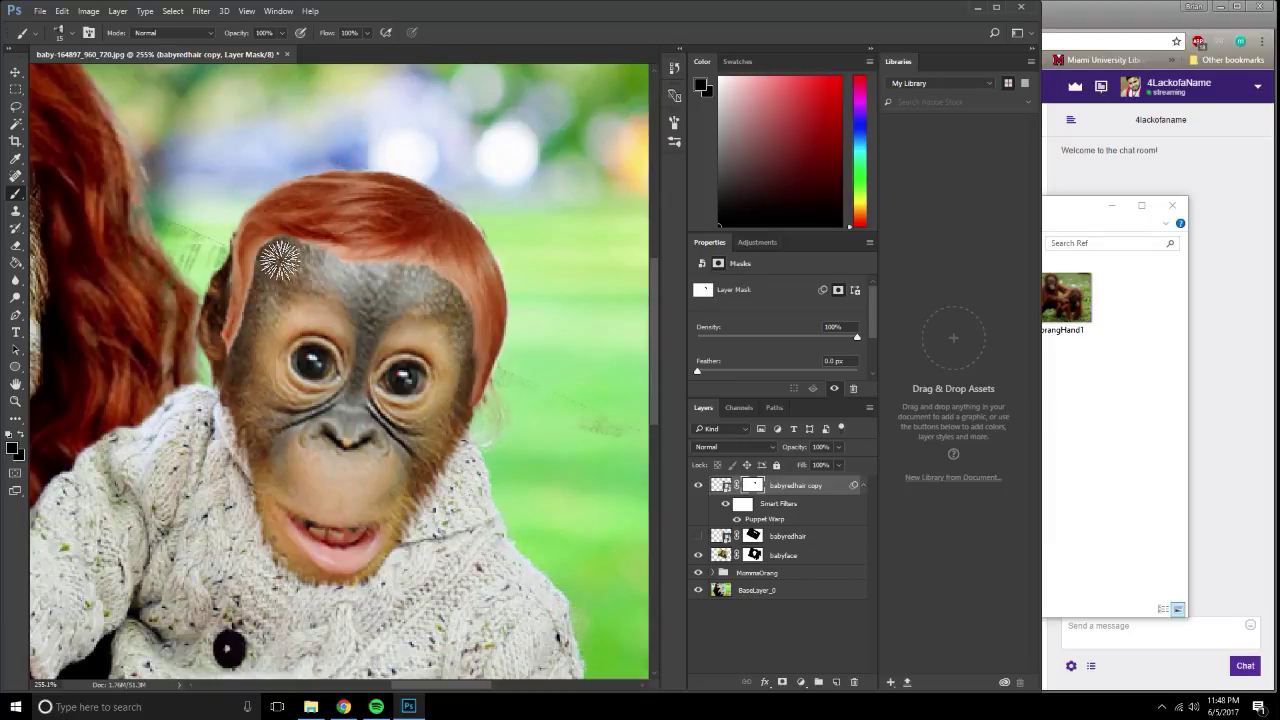
pyautogui.moveTo(280, 261)
pyautogui.mouseDown()
pyautogui.moveTo(240, 356)
pyautogui.moveTo(203, 352)
pyautogui.mouseUp()
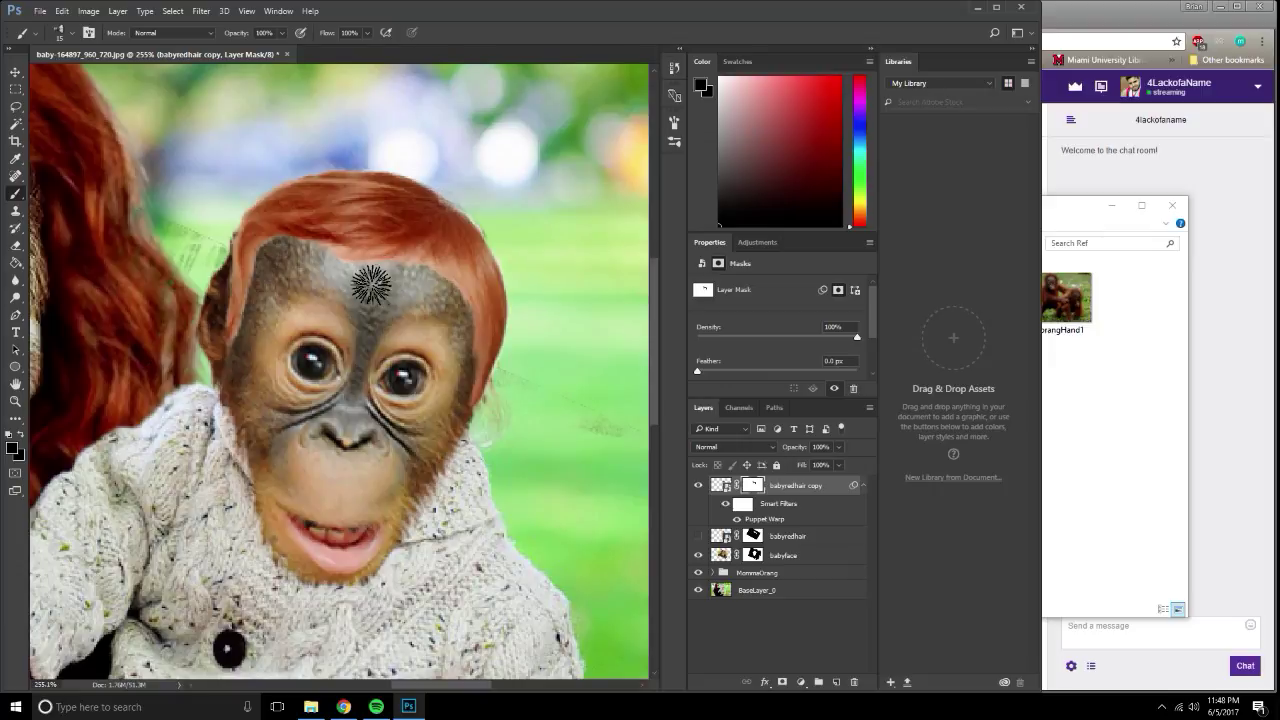
pyautogui.scroll(-5, 432, 350)
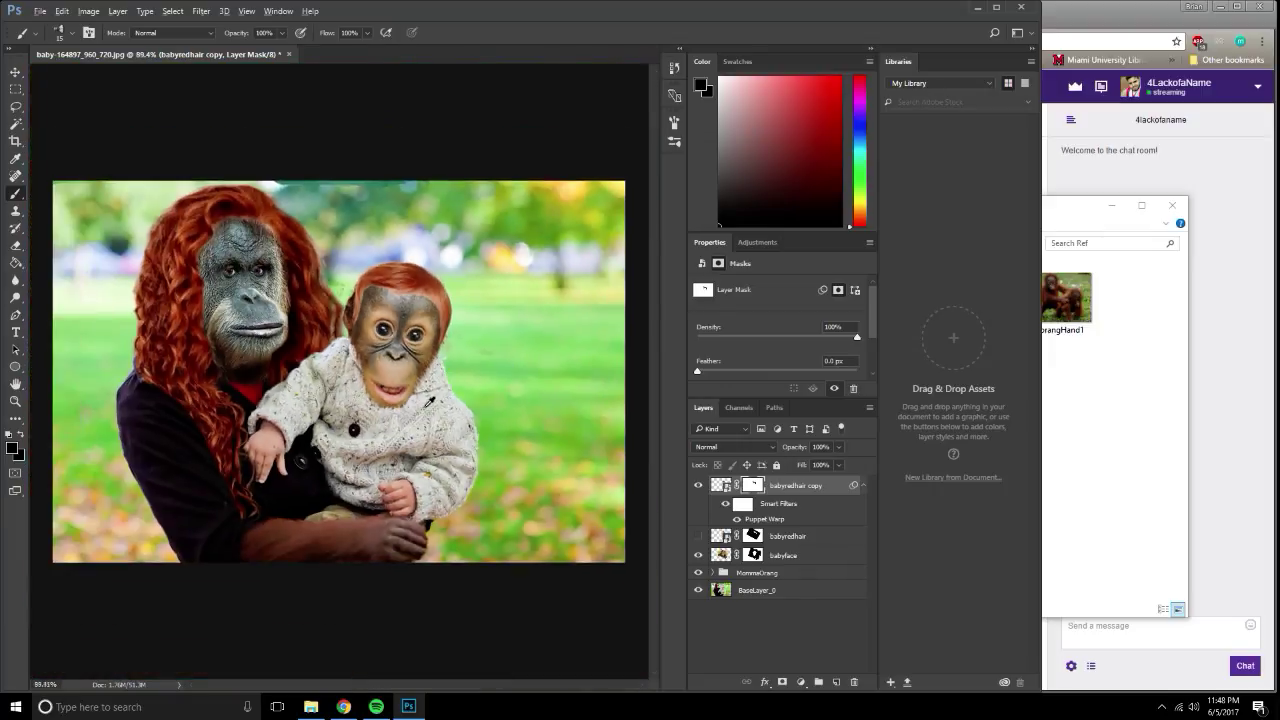
pyautogui.scroll(-1, 430, 400)
pyautogui.scroll(2, 430, 400)
pyautogui.scroll(2, 435, 340)
pyautogui.scroll(2, 443, 265)
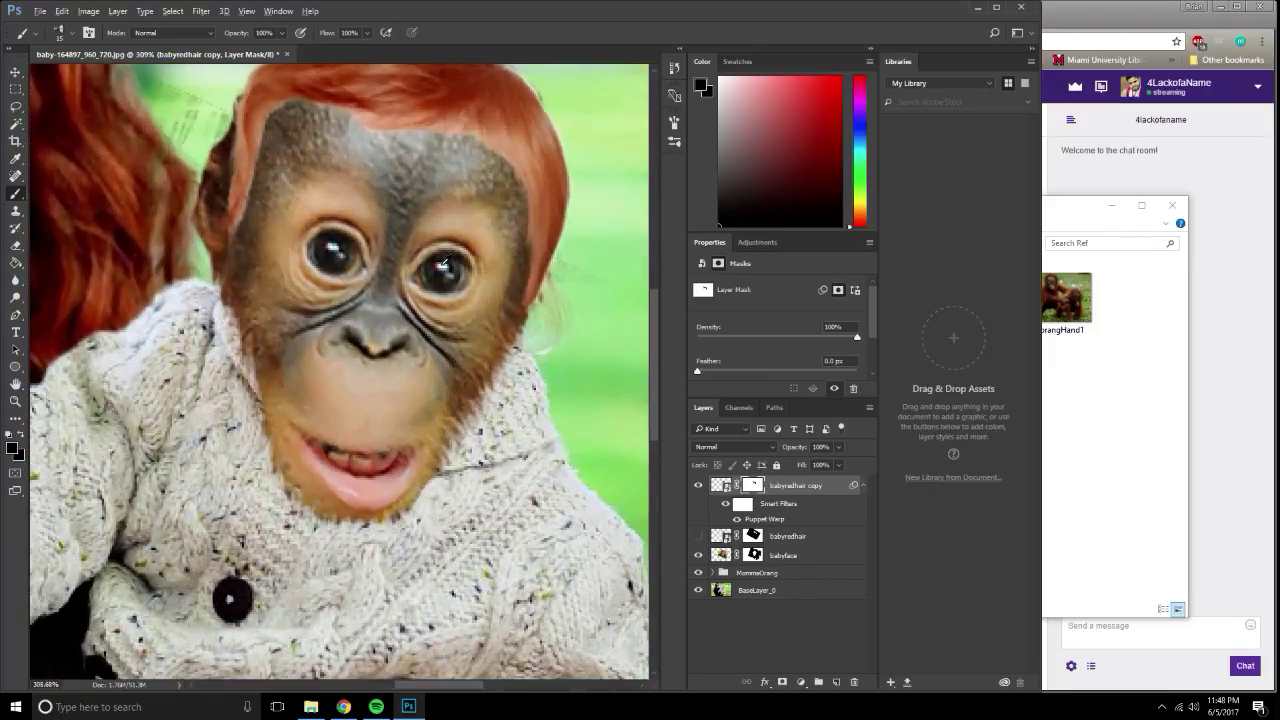
pyautogui.scroll(-1, 452, 242)
pyautogui.scroll(-2, 455, 250)
pyautogui.scroll(-2, 468, 264)
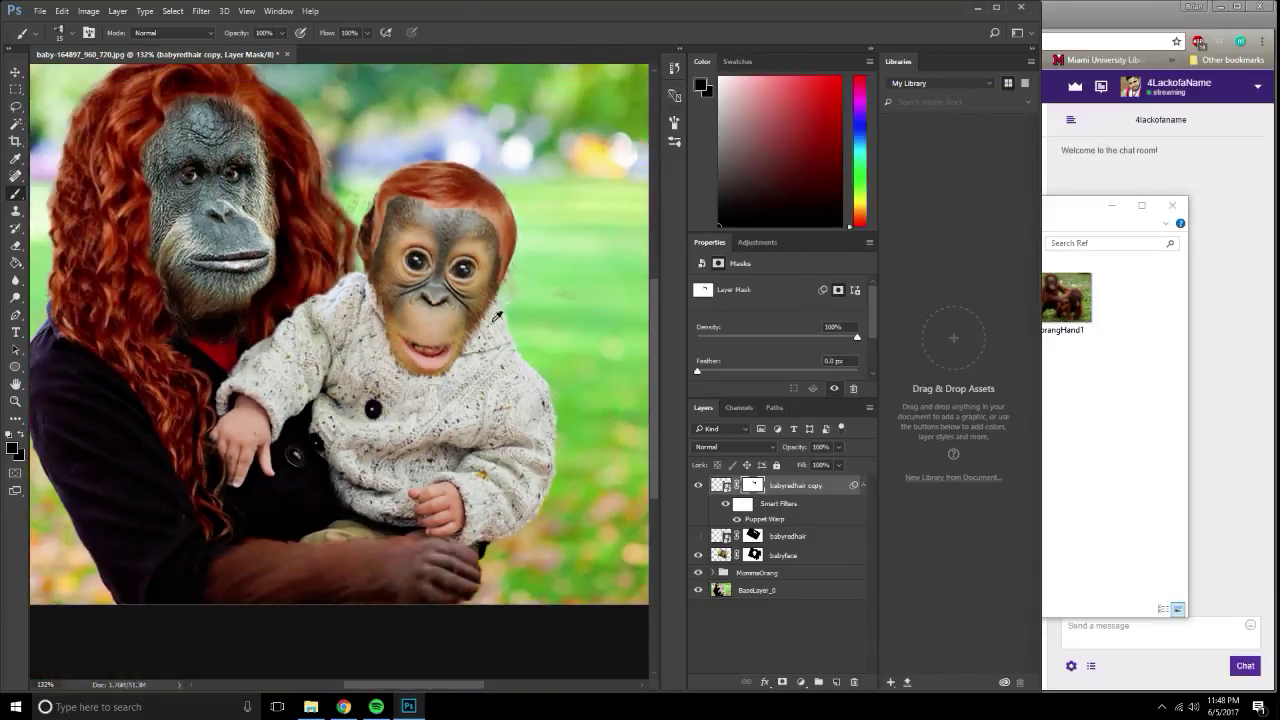
pyautogui.scroll(-1, 470, 345)
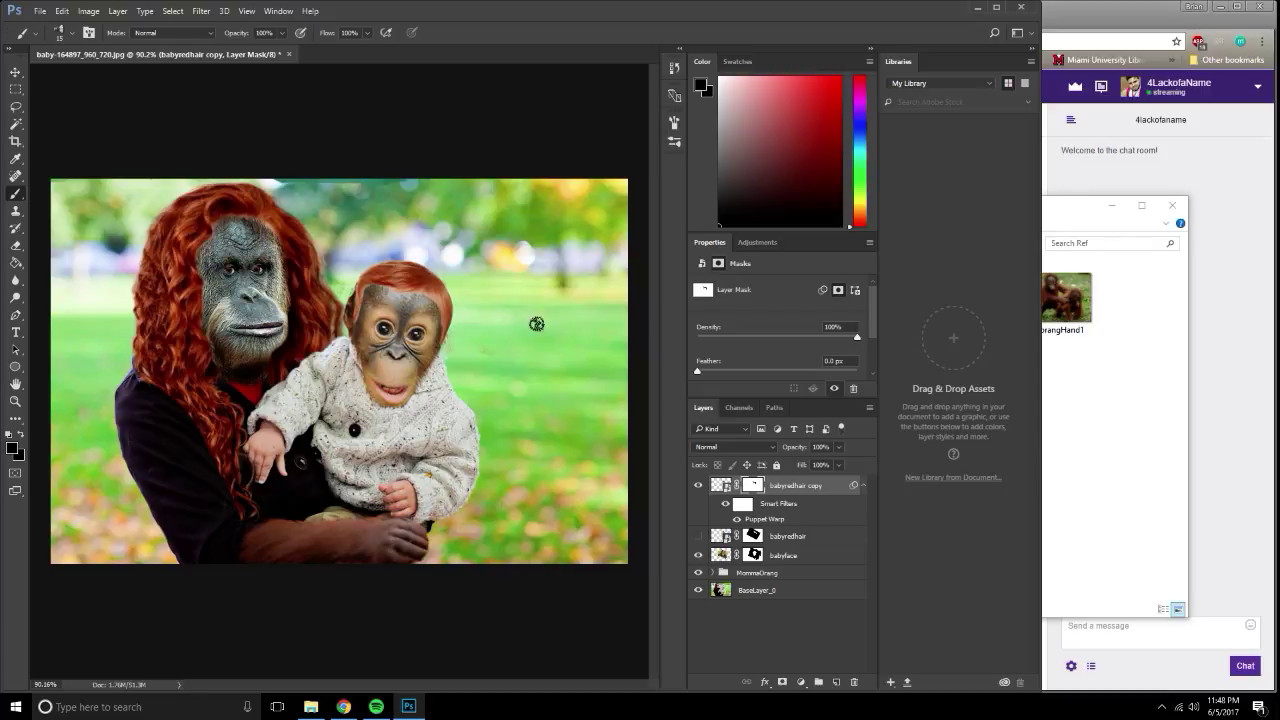
pyautogui.scroll(1, 484, 355)
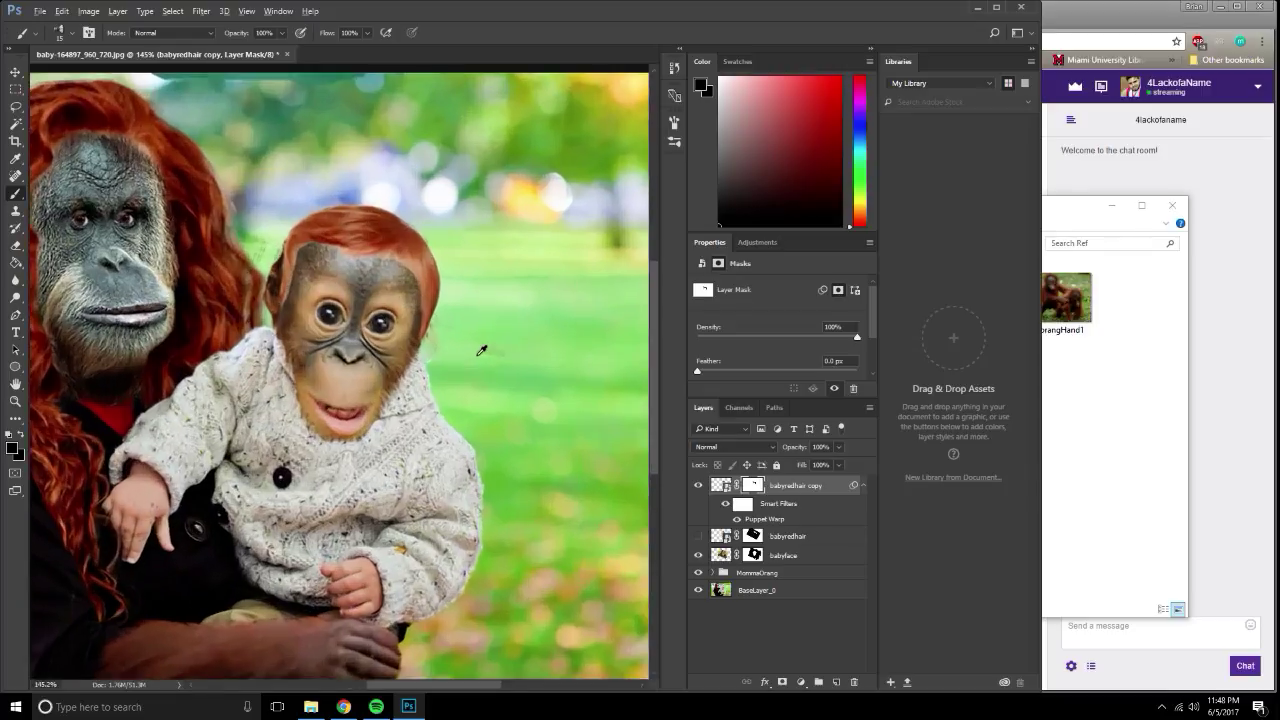
pyautogui.scroll(-1, 480, 351)
pyautogui.scroll(-1, 440, 340)
pyautogui.scroll(1, 350, 372)
pyautogui.scroll(1, 339, 338)
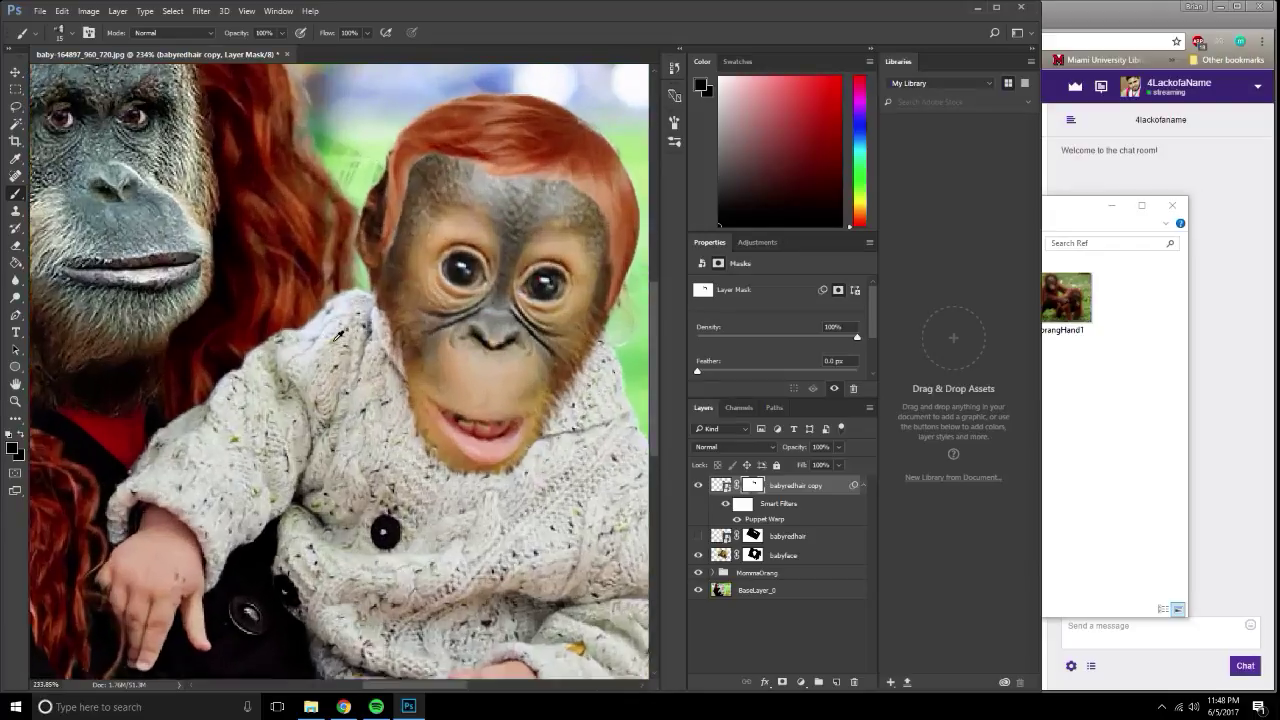
pyautogui.scroll(1, 344, 312)
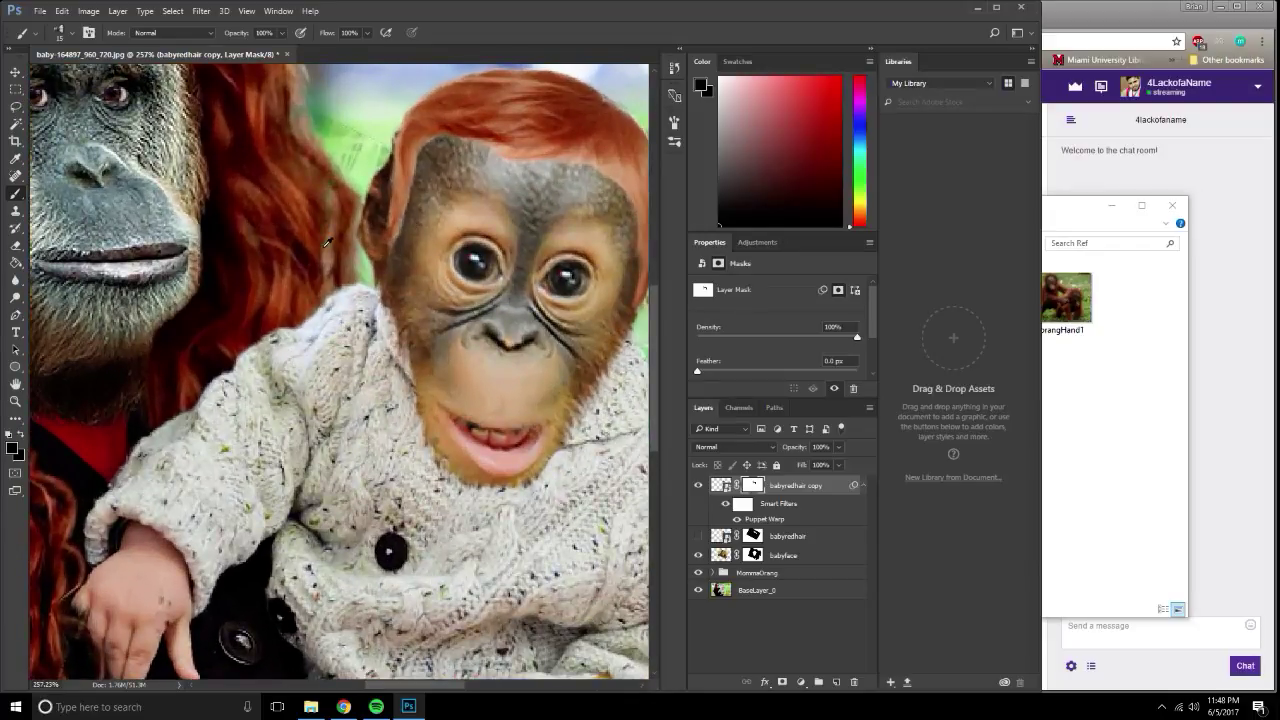
# Paint the babyface mask along the head and ear edge, toggling black and white with X.
pyautogui.click(789, 558)
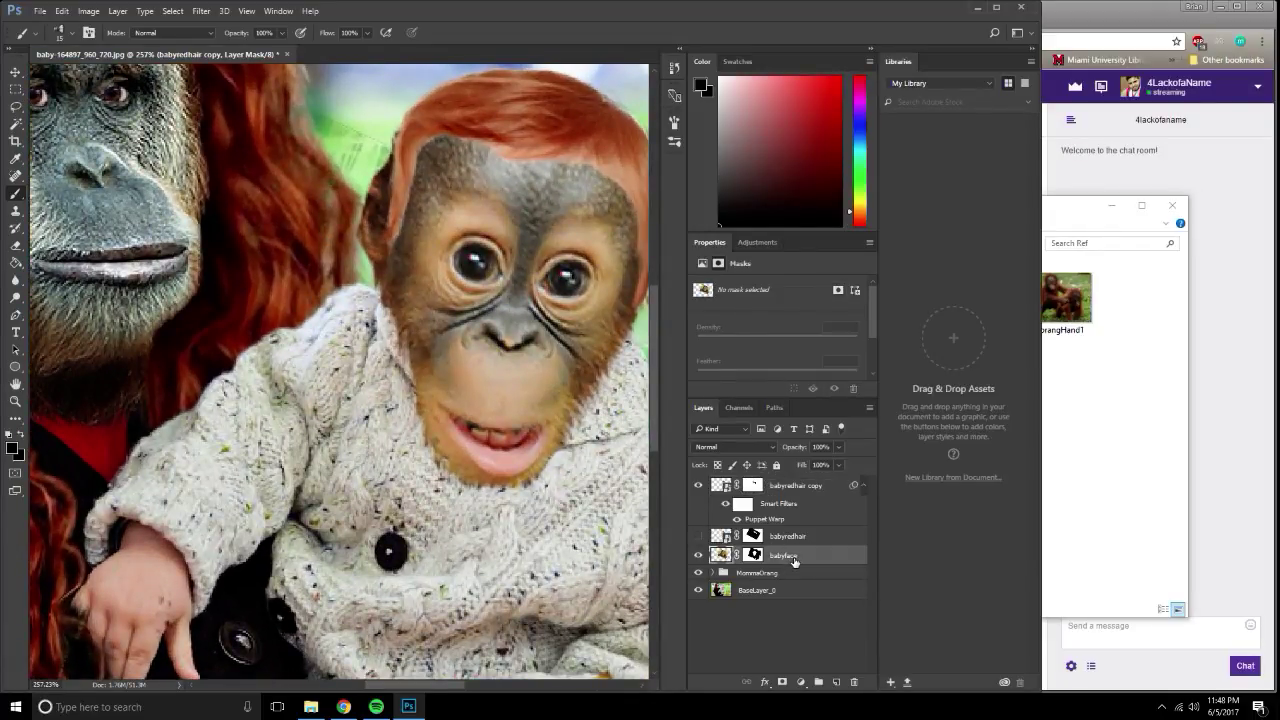
pyautogui.click(752, 554)
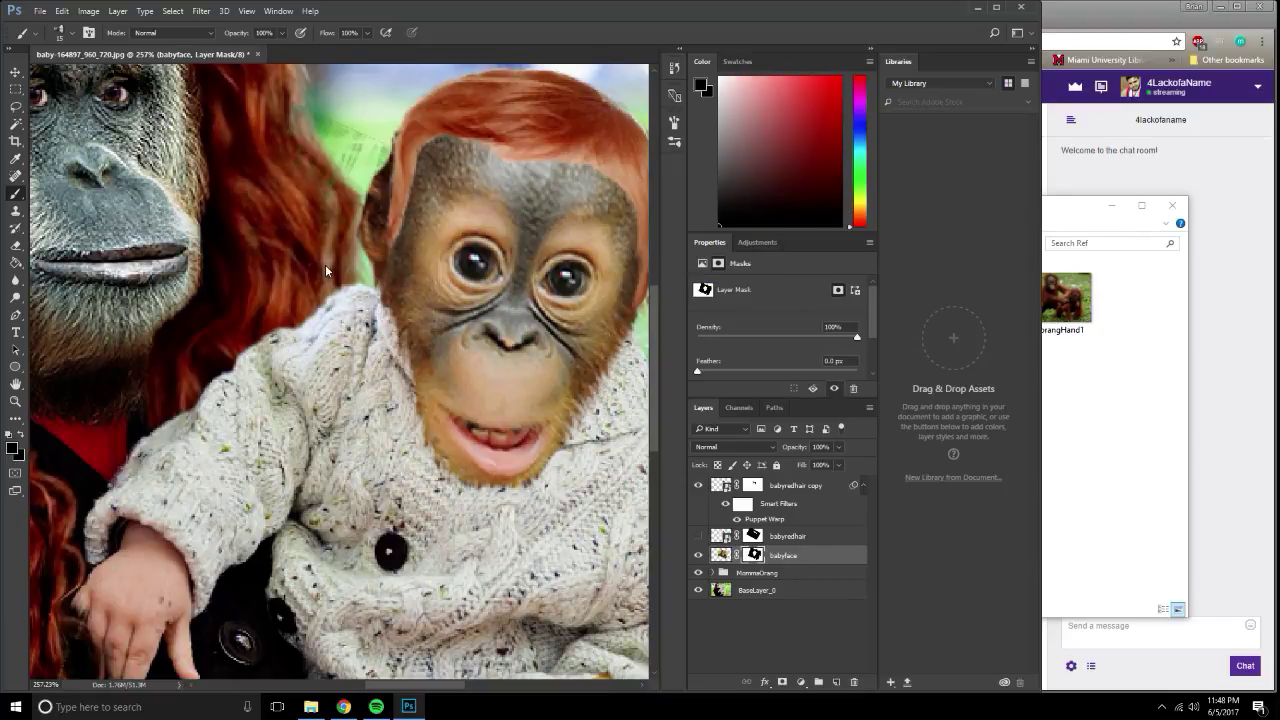
pyautogui.press('x')
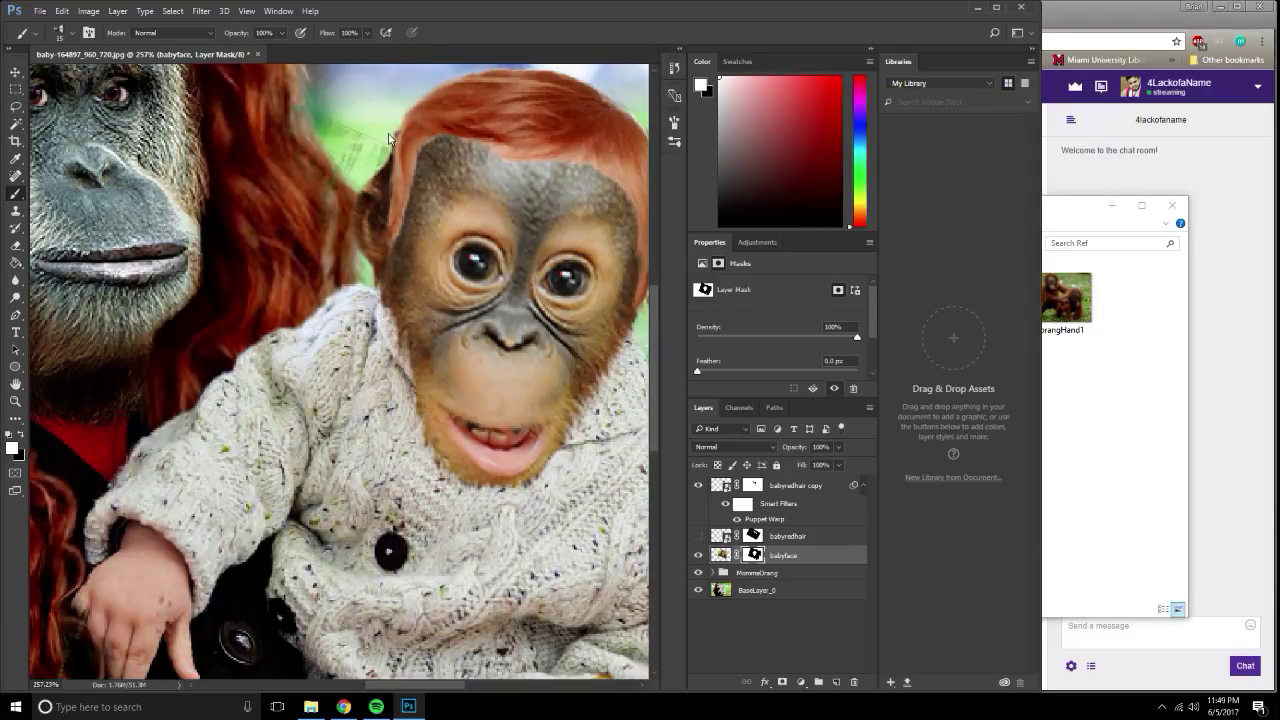
pyautogui.press('x')
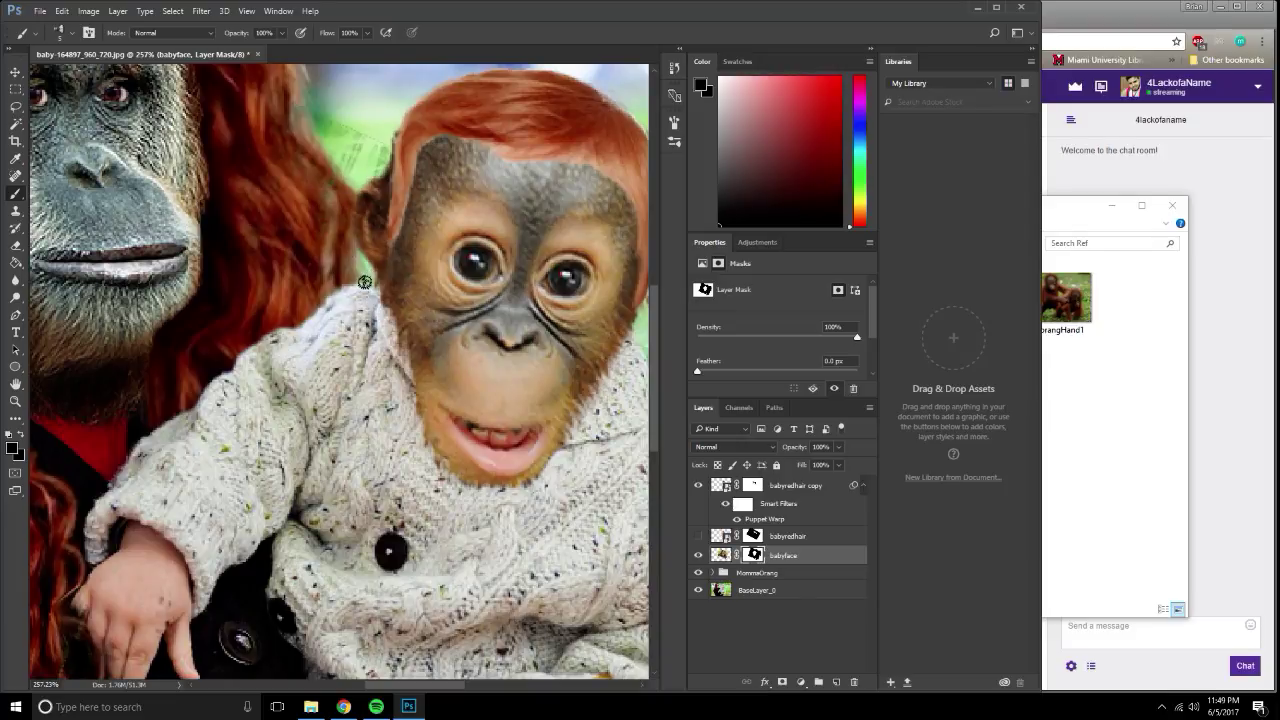
pyautogui.press('x')
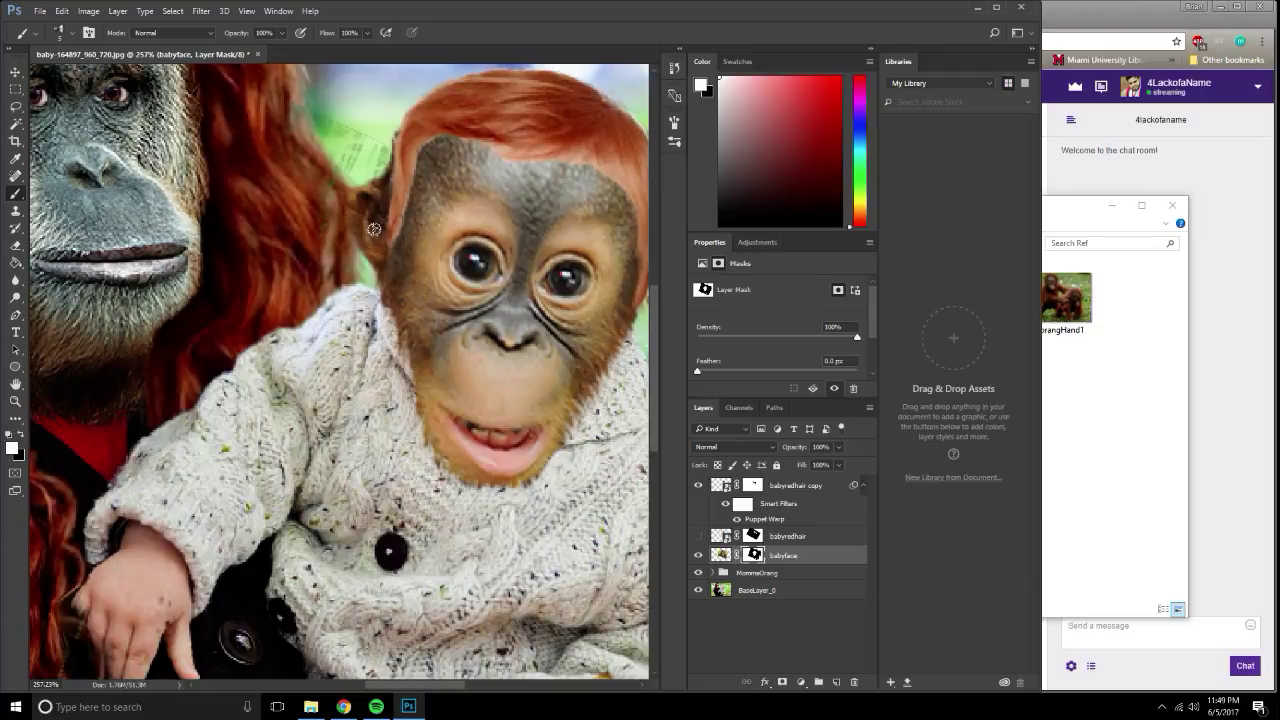
pyautogui.press('x')
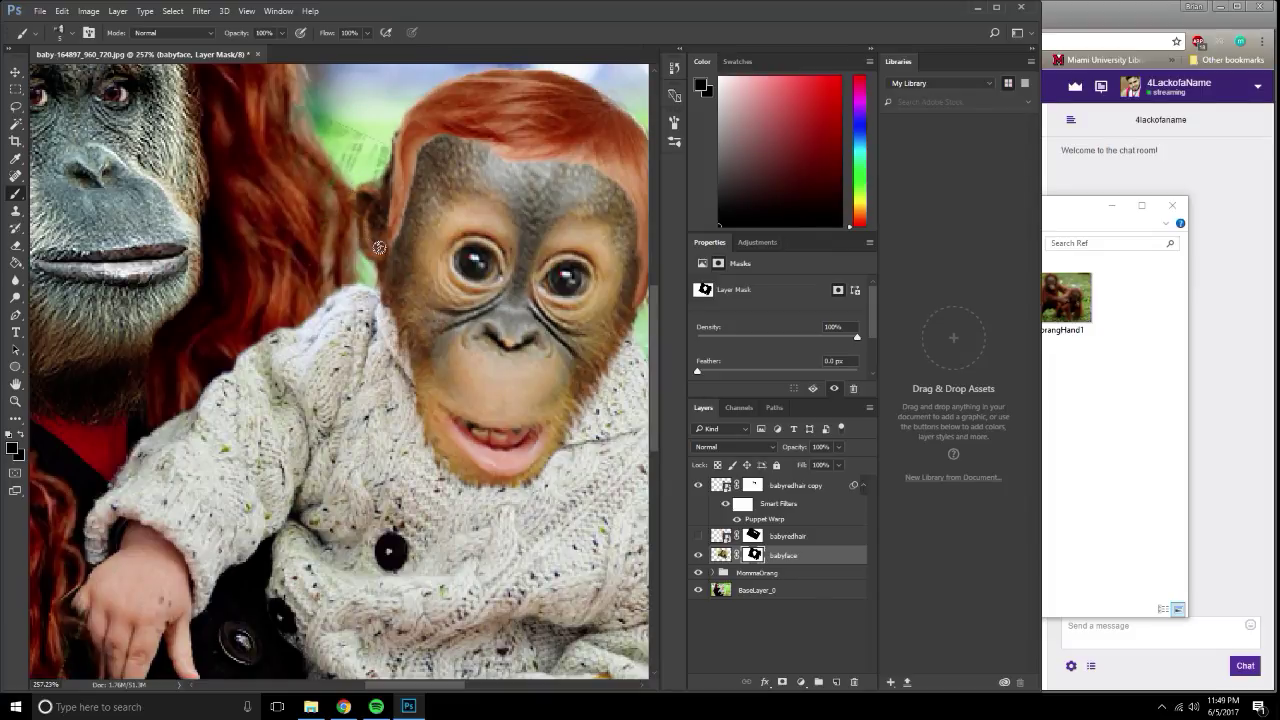
pyautogui.hotkey('ctrl', '0')
pyautogui.scroll(-1, 490, 357)
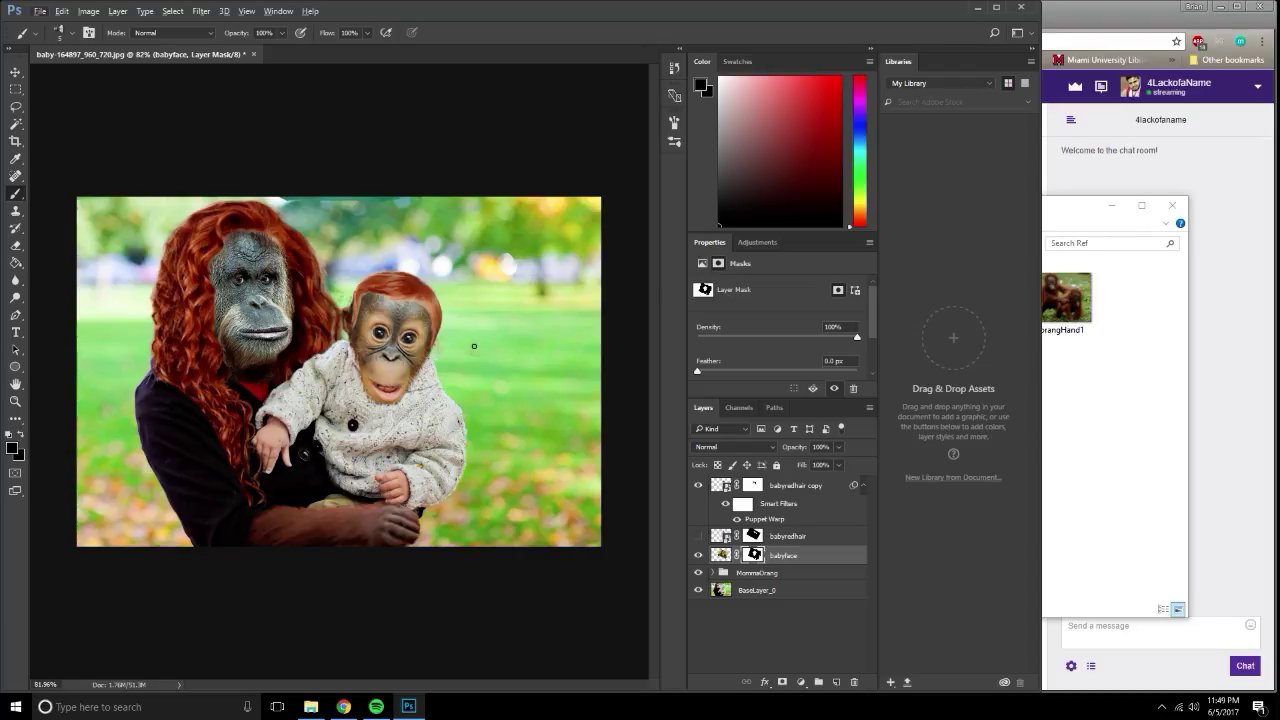
pyautogui.scroll(2, 472, 337)
# Preview hands.jpg from the Ref folder in Windows Photos, then close it.
pyautogui.scroll(1, 472, 337)
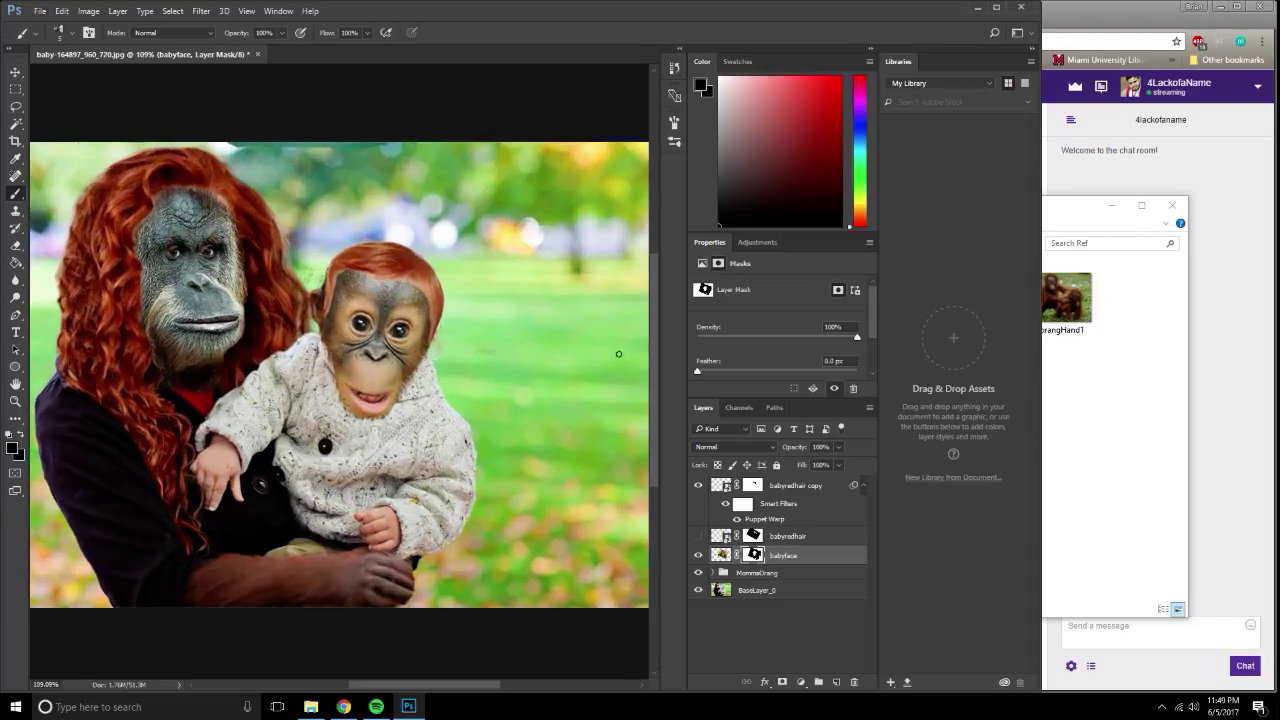
pyautogui.click(1050, 360)
pyautogui.click(998, 298)
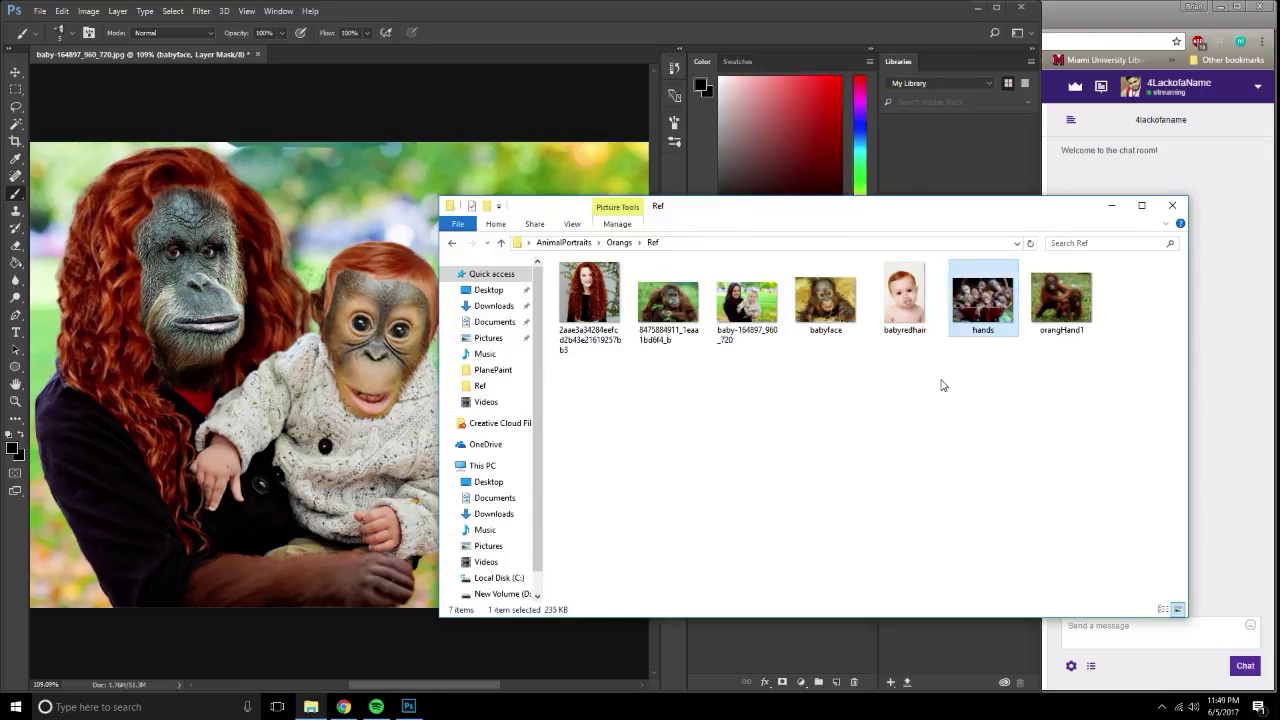
pyautogui.moveTo(983, 299)
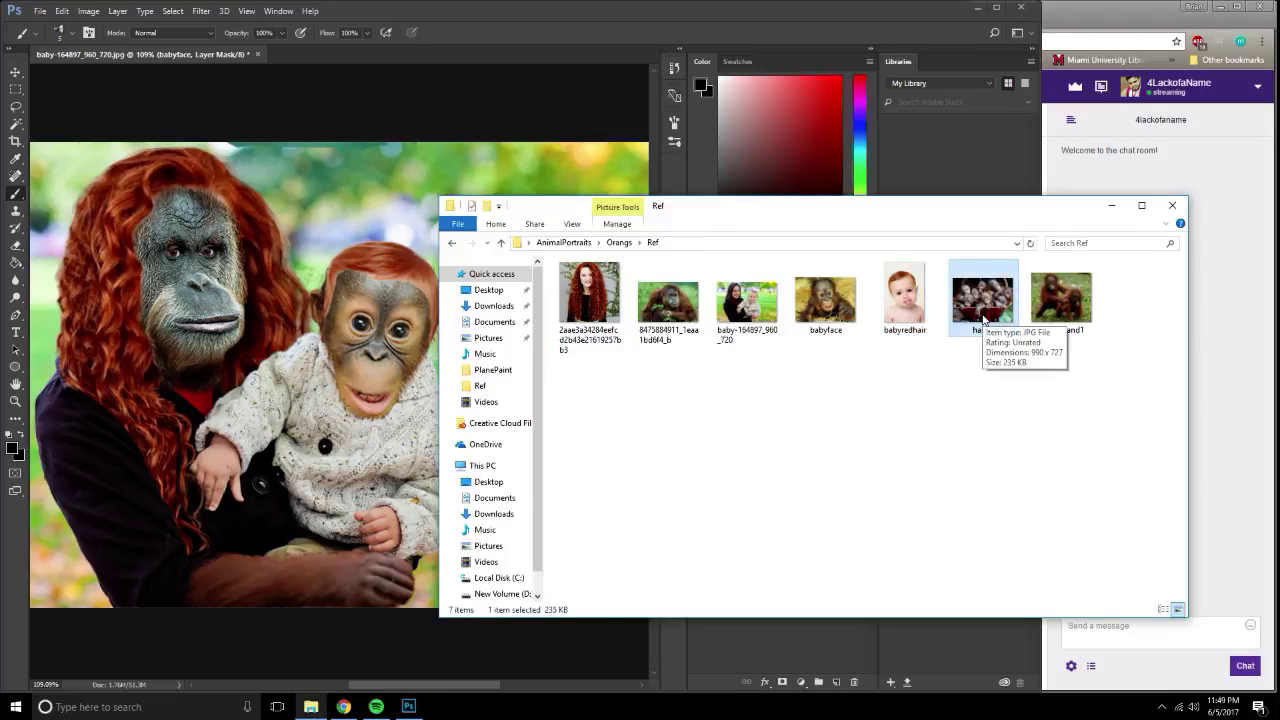
pyautogui.doubleClick(981, 314)
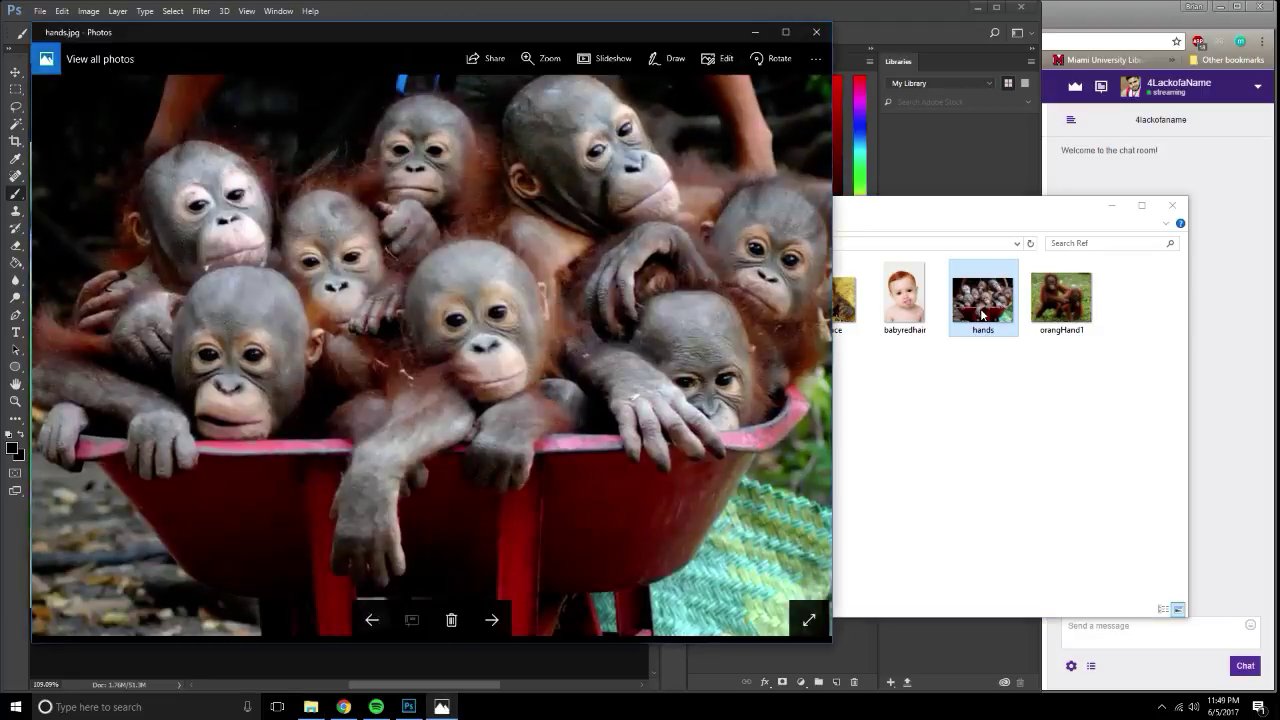
pyautogui.moveTo(612, 34)
pyautogui.mouseDown()
pyautogui.moveTo(844, 90)
pyautogui.moveTo(1182, 73)
pyautogui.moveTo(713, 80)
pyautogui.moveTo(1020, 61)
pyautogui.mouseUp()
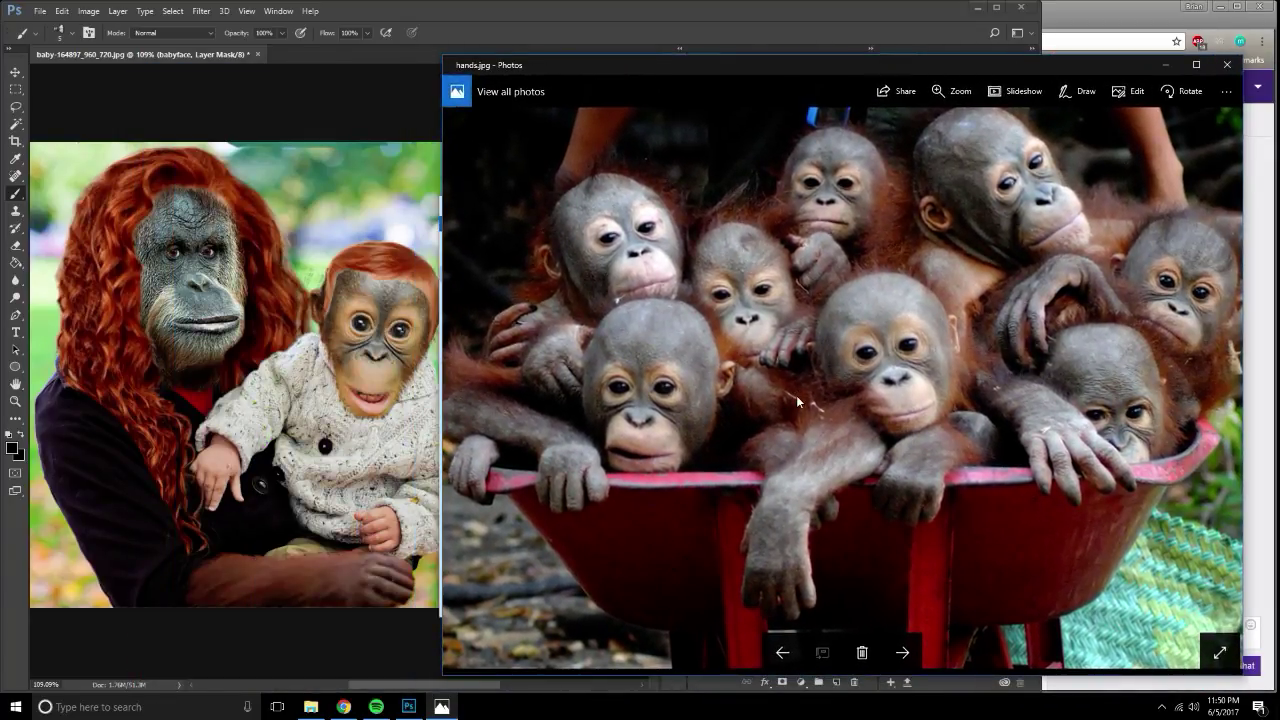
pyautogui.click(1227, 64)
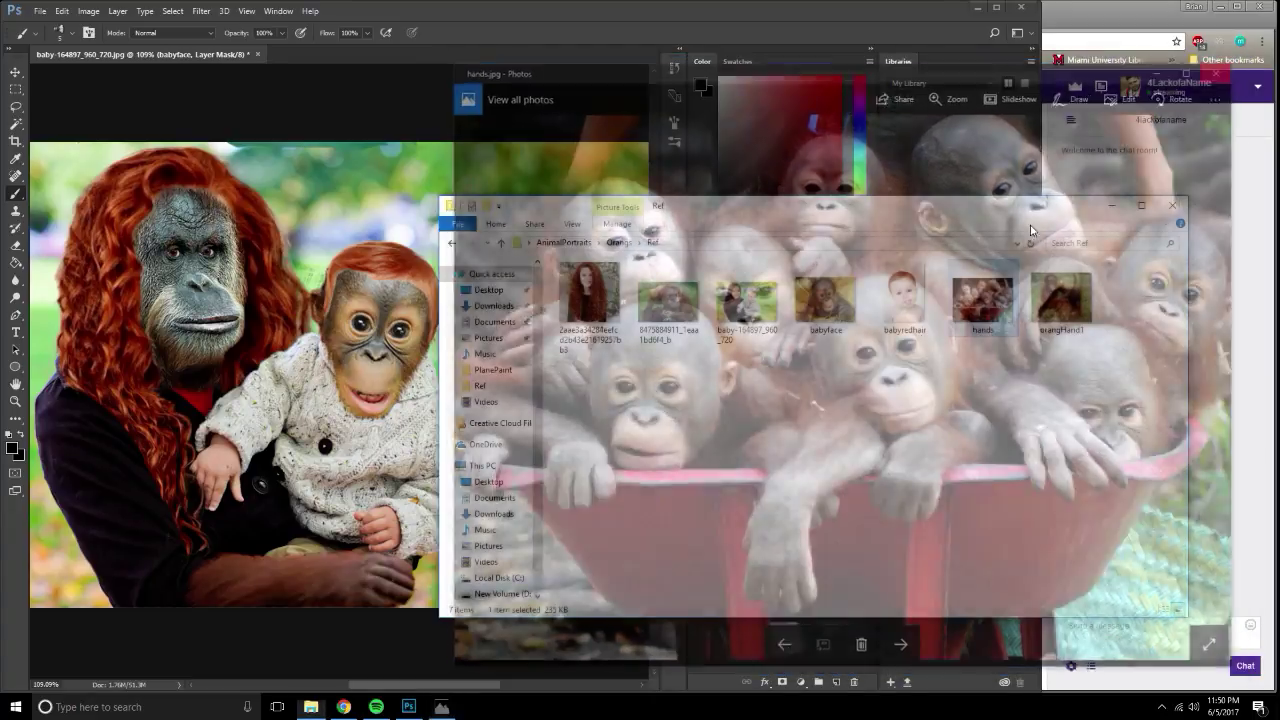
# Place hands.jpg into the composite, move its layer to the top, and add a mask.
pyautogui.moveTo(1006, 310); pyautogui.dragTo(418, 330)
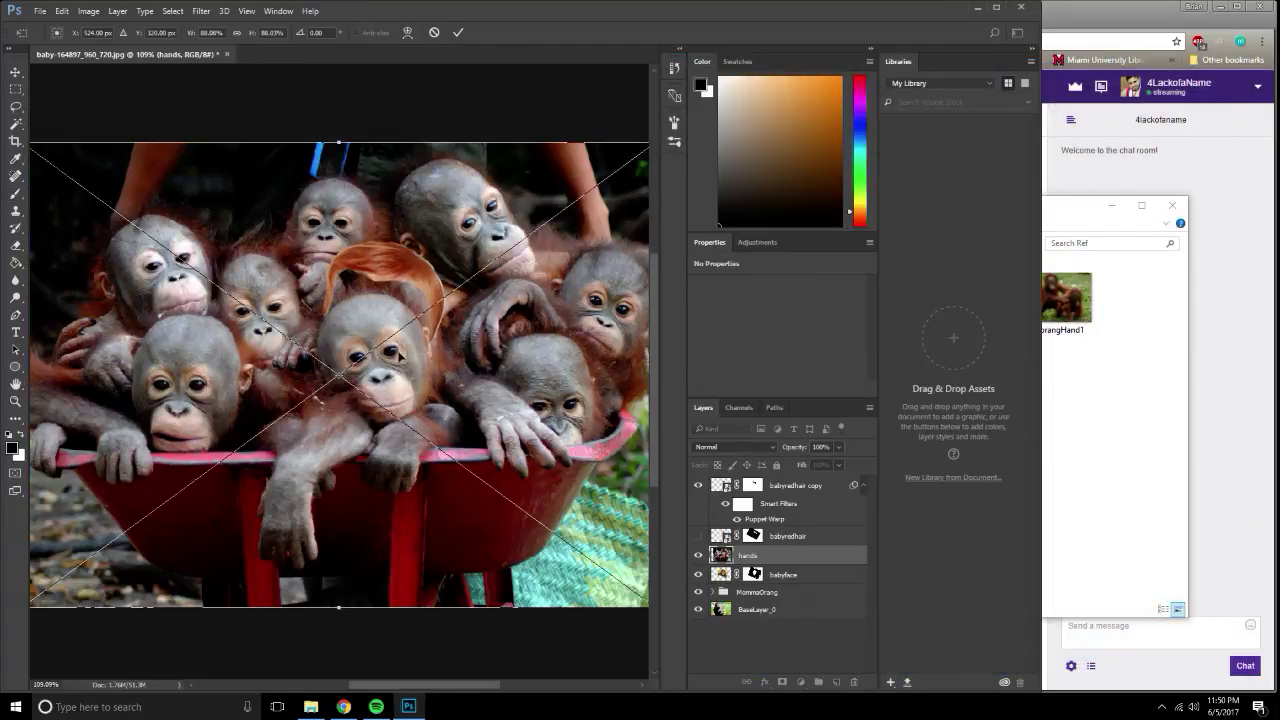
pyautogui.press('Return')
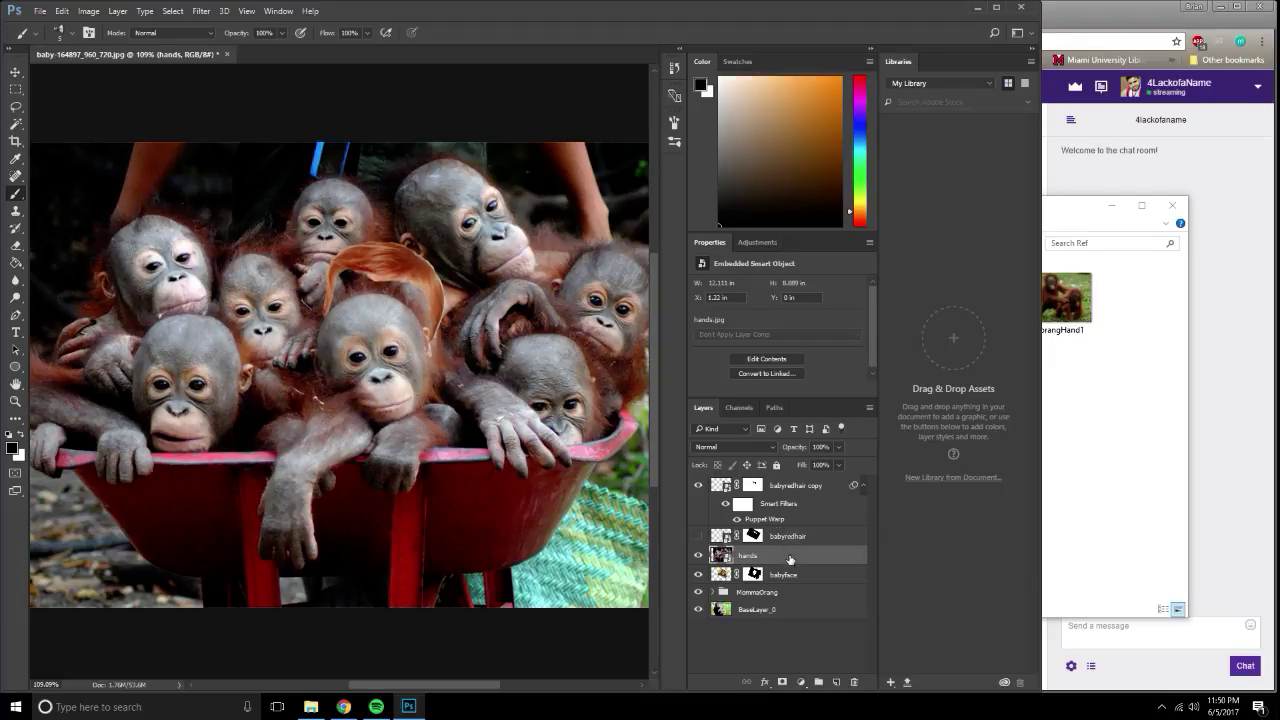
pyautogui.moveTo(790, 559); pyautogui.dragTo(751, 488)
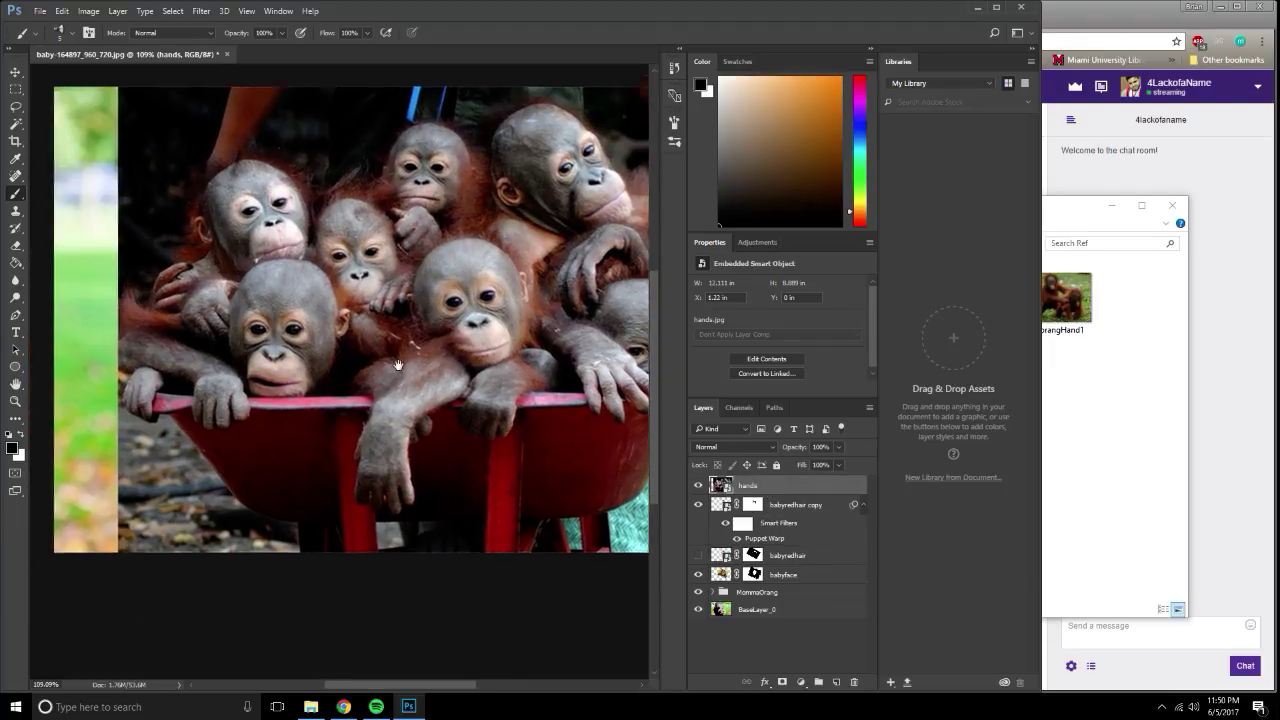
pyautogui.moveTo(277, 411); pyautogui.dragTo(204, 359)
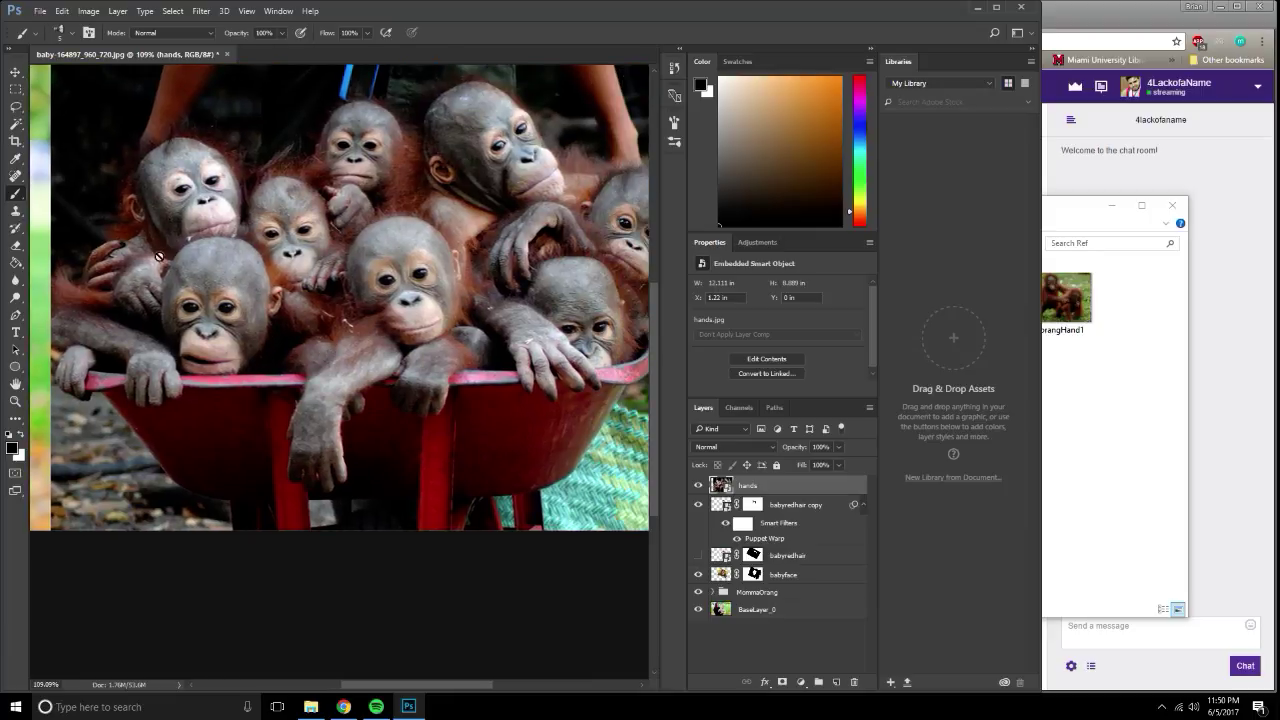
pyautogui.keyDown('alt'); pyautogui.scroll(-2, 396, 268); pyautogui.keyUp('alt')
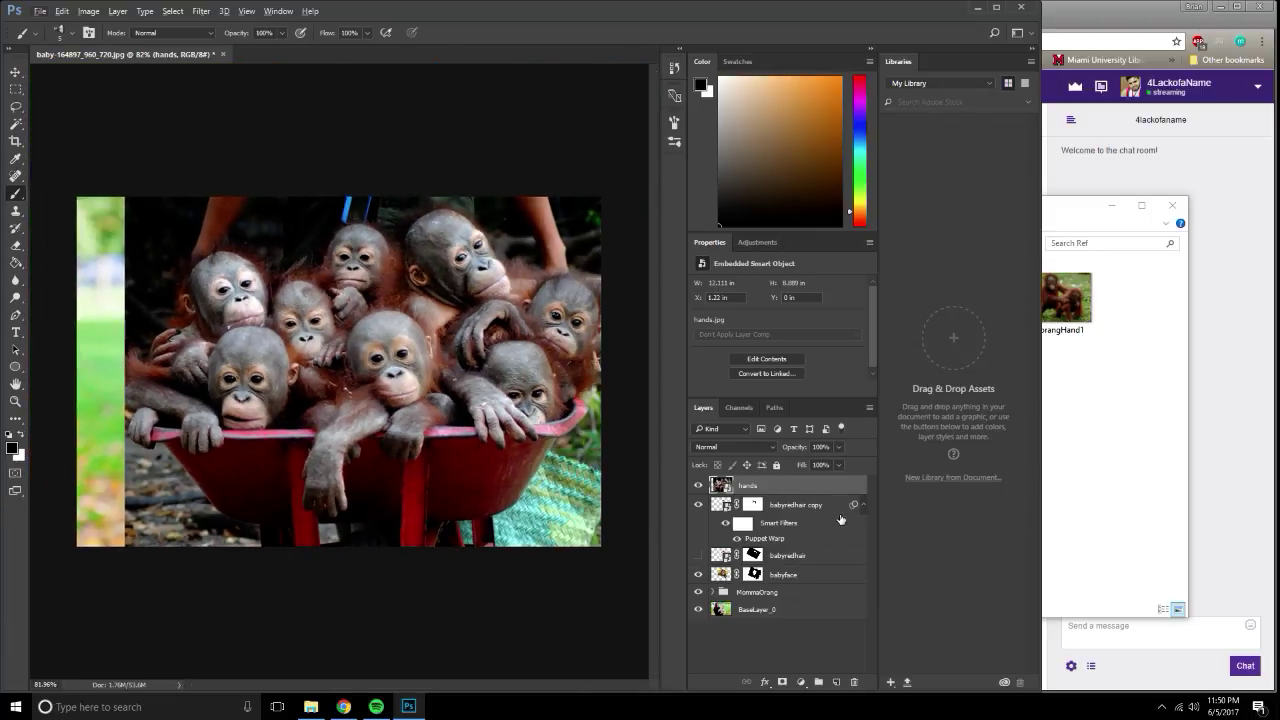
pyautogui.click(783, 682)
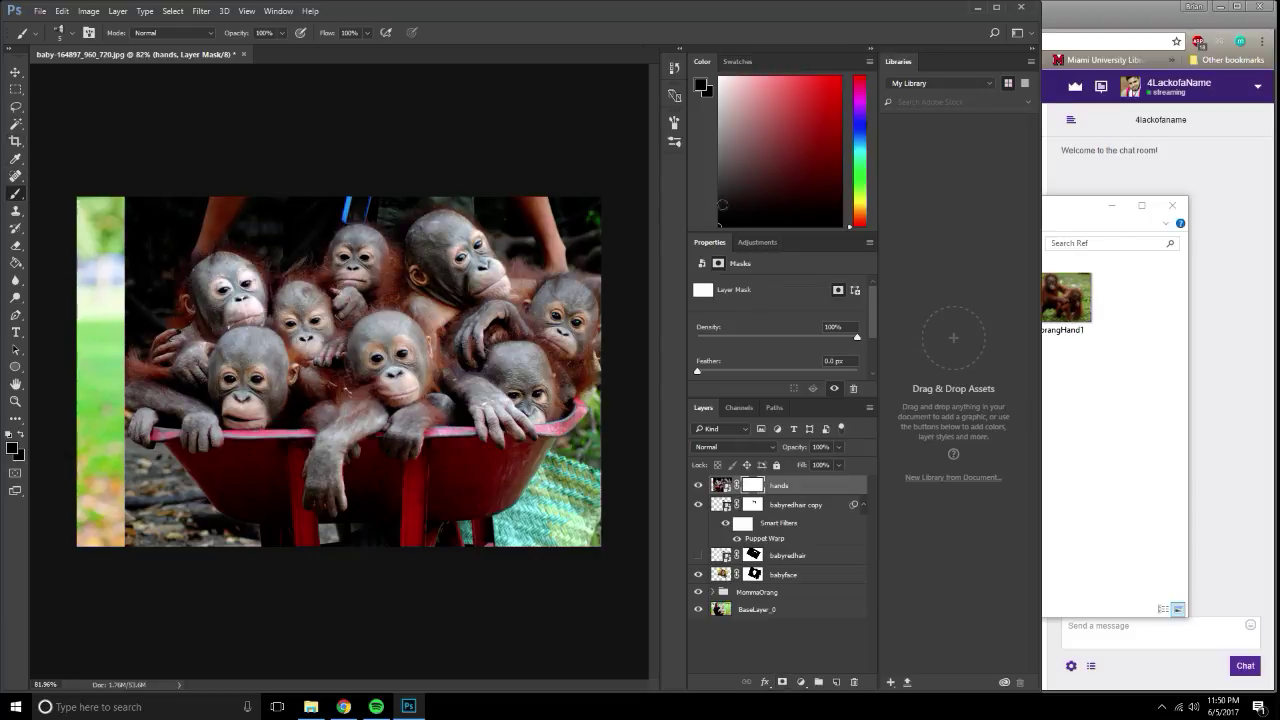
# With an enlarged hard round brush, paint the hands mask over the mother and middle.
pyautogui.click(57, 35)
pyautogui.click(52, 134)
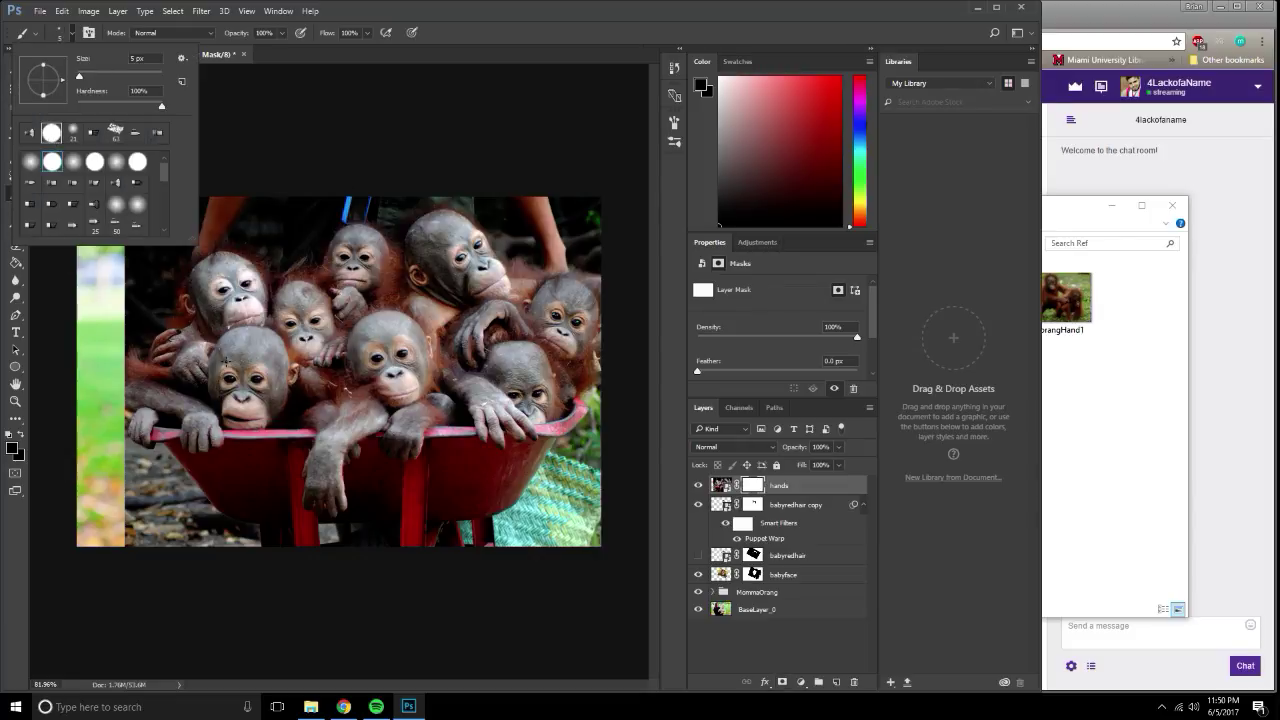
pyautogui.click(62, 35)
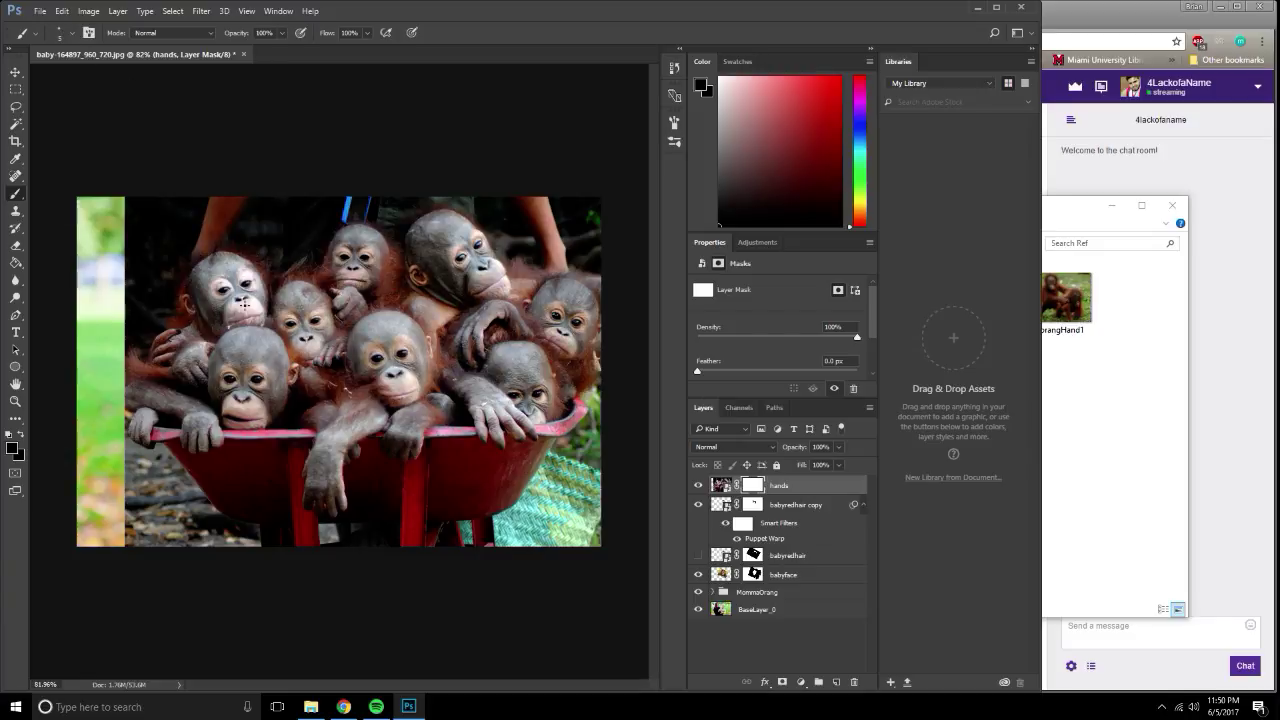
pyautogui.press(']')
pyautogui.moveTo(244, 302)
pyautogui.mouseDown()
pyautogui.moveTo(210, 375)
pyautogui.moveTo(248, 410)
pyautogui.moveTo(175, 480)
pyautogui.mouseUp()
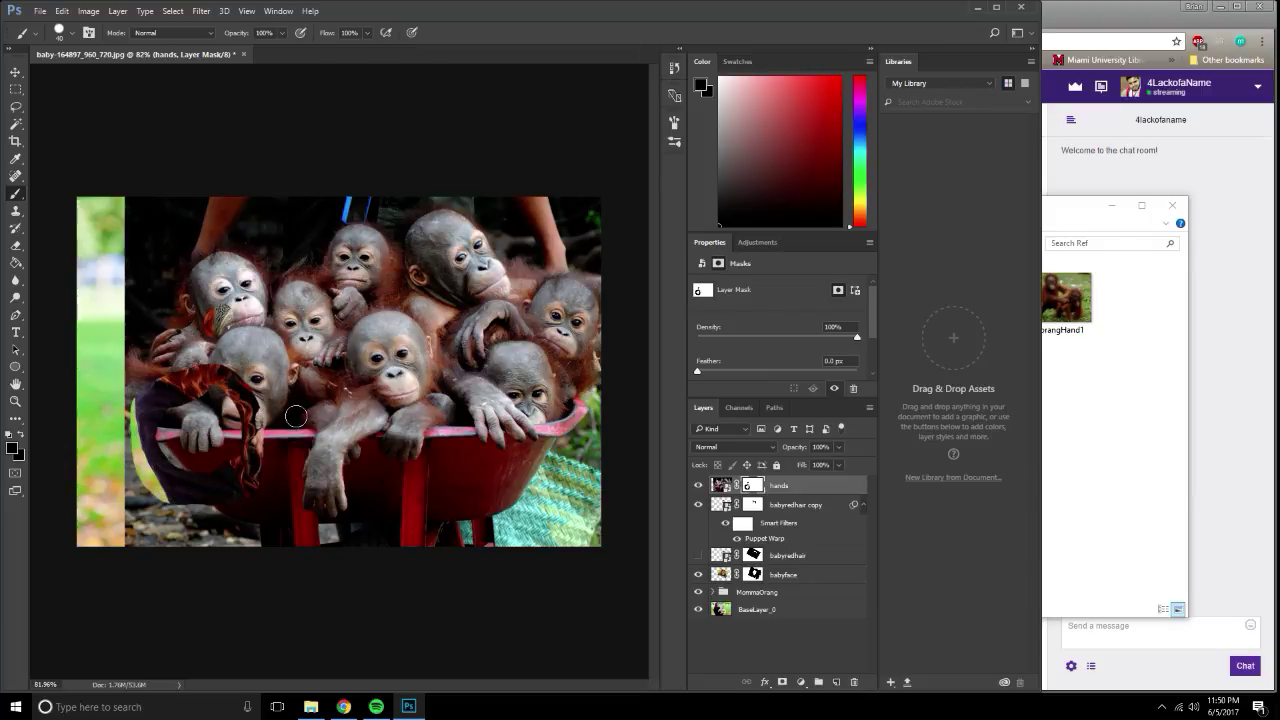
pyautogui.moveTo(292, 418)
pyautogui.mouseDown()
pyautogui.moveTo(410, 403)
pyautogui.moveTo(292, 405)
pyautogui.moveTo(215, 475)
pyautogui.mouseUp()
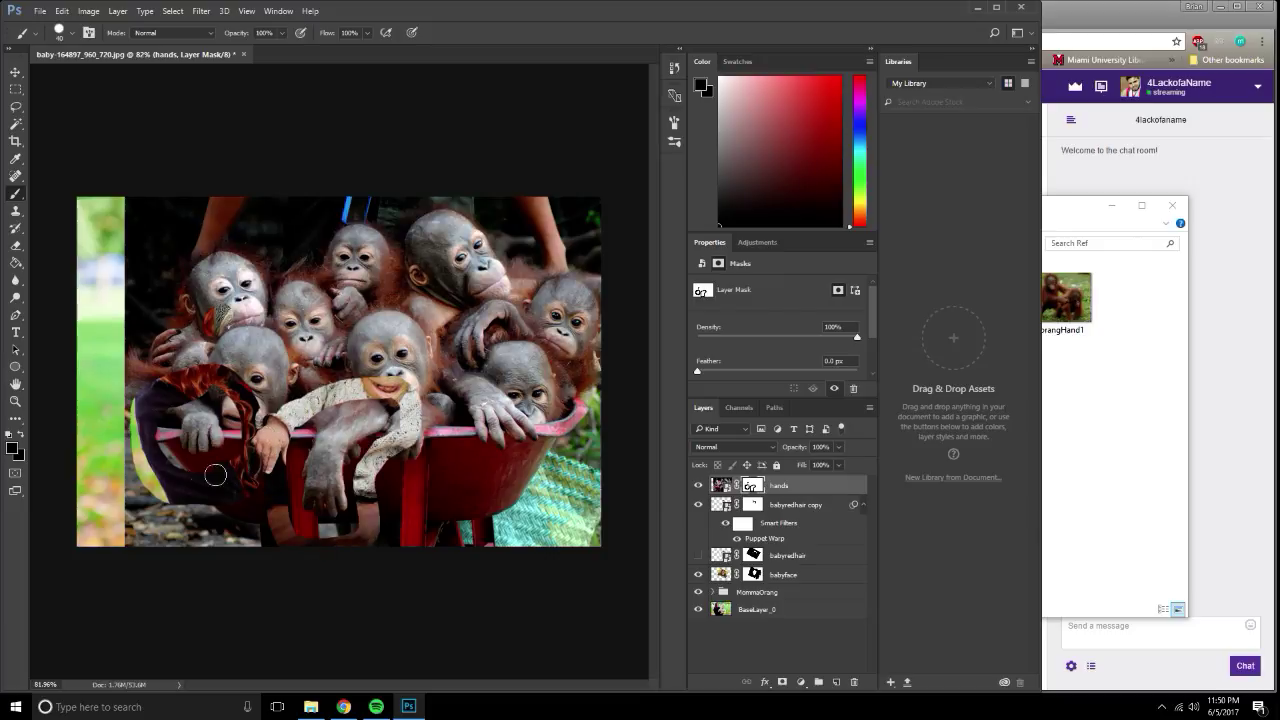
# Fill the rest of the hands mask black, hiding all but the orangutan arm.
pyautogui.click(16, 265)
pyautogui.click(90, 258)
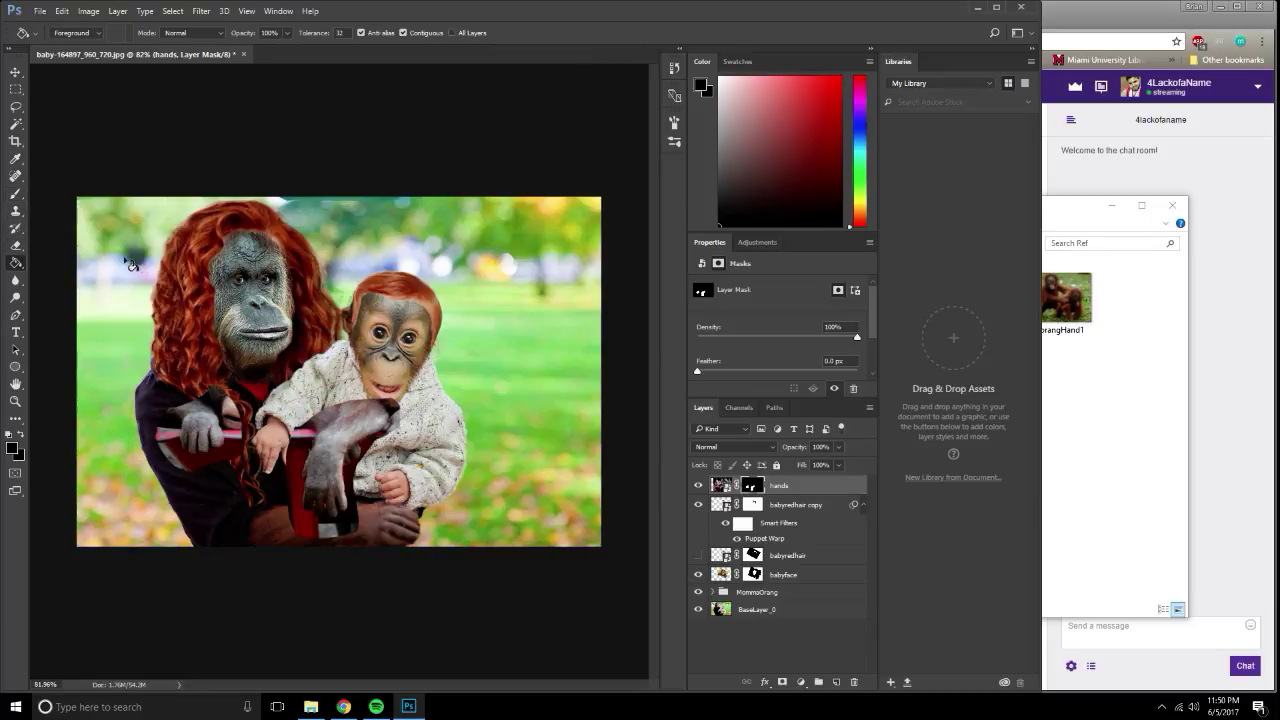
pyautogui.click(16, 195)
pyautogui.scroll(2, 258, 310)
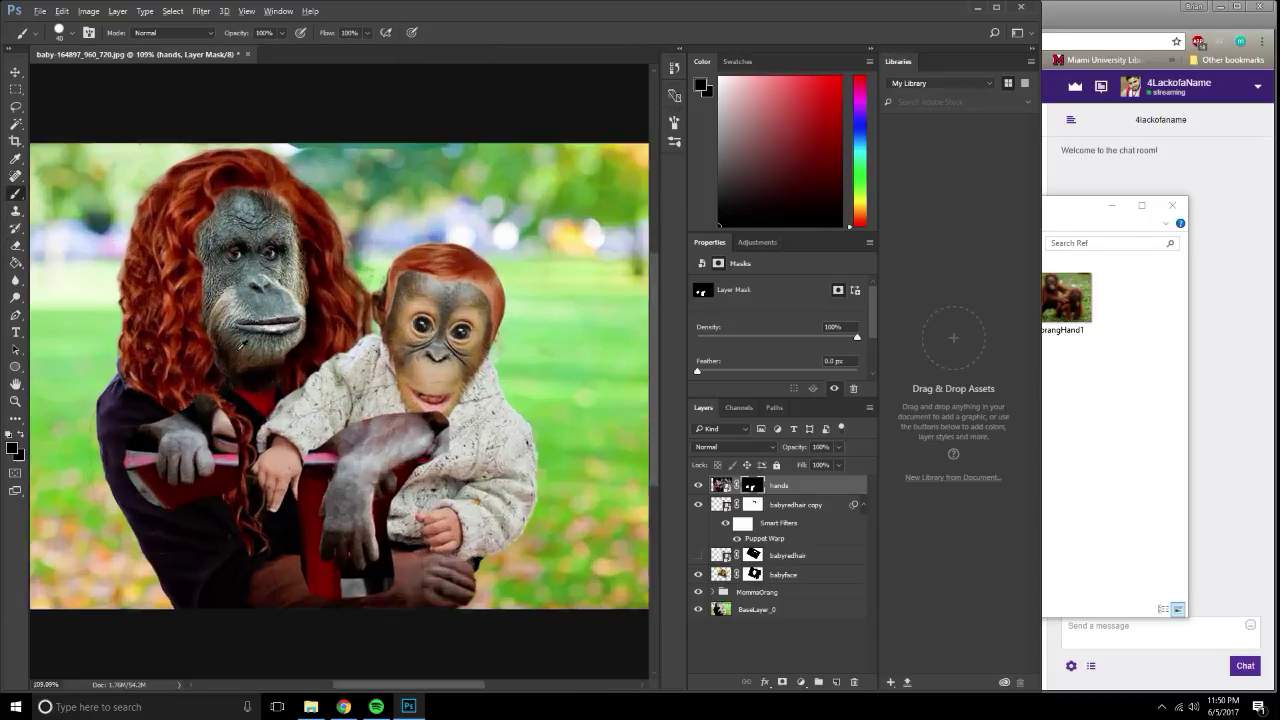
pyautogui.scroll(4, 258, 310)
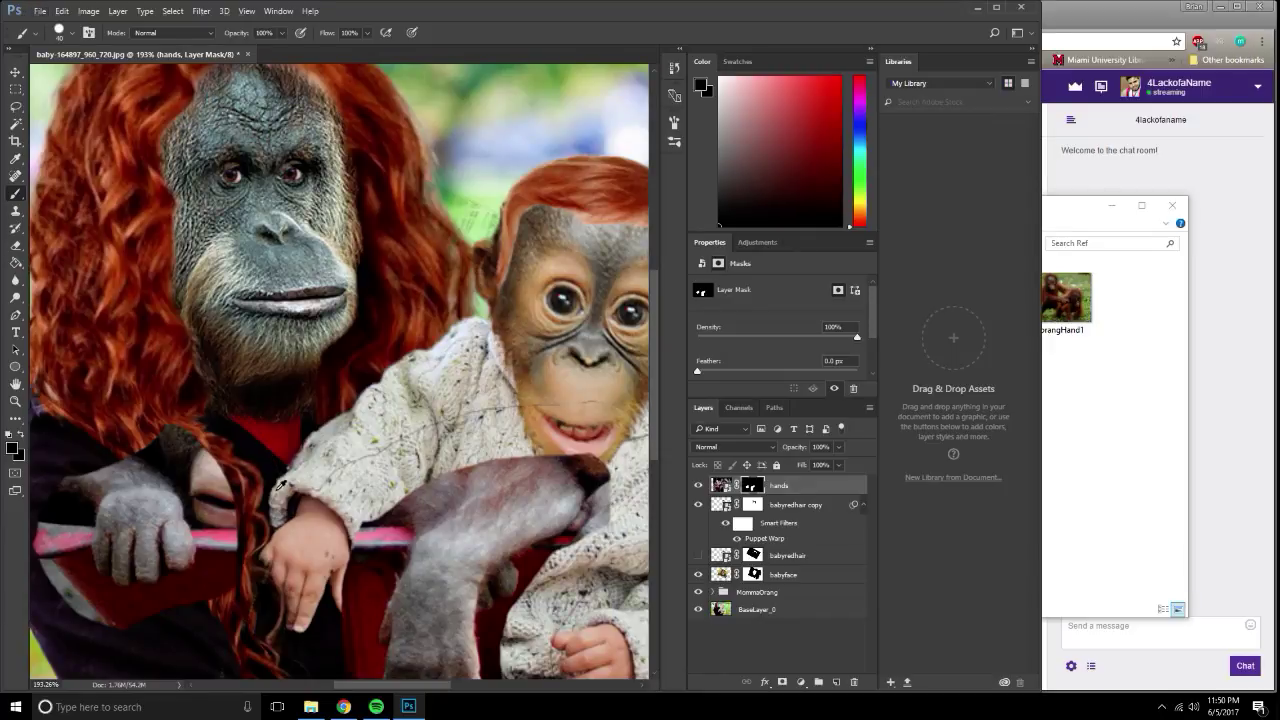
pyautogui.scroll(-3, 280, 487)
pyautogui.scroll(-2, 265, 549)
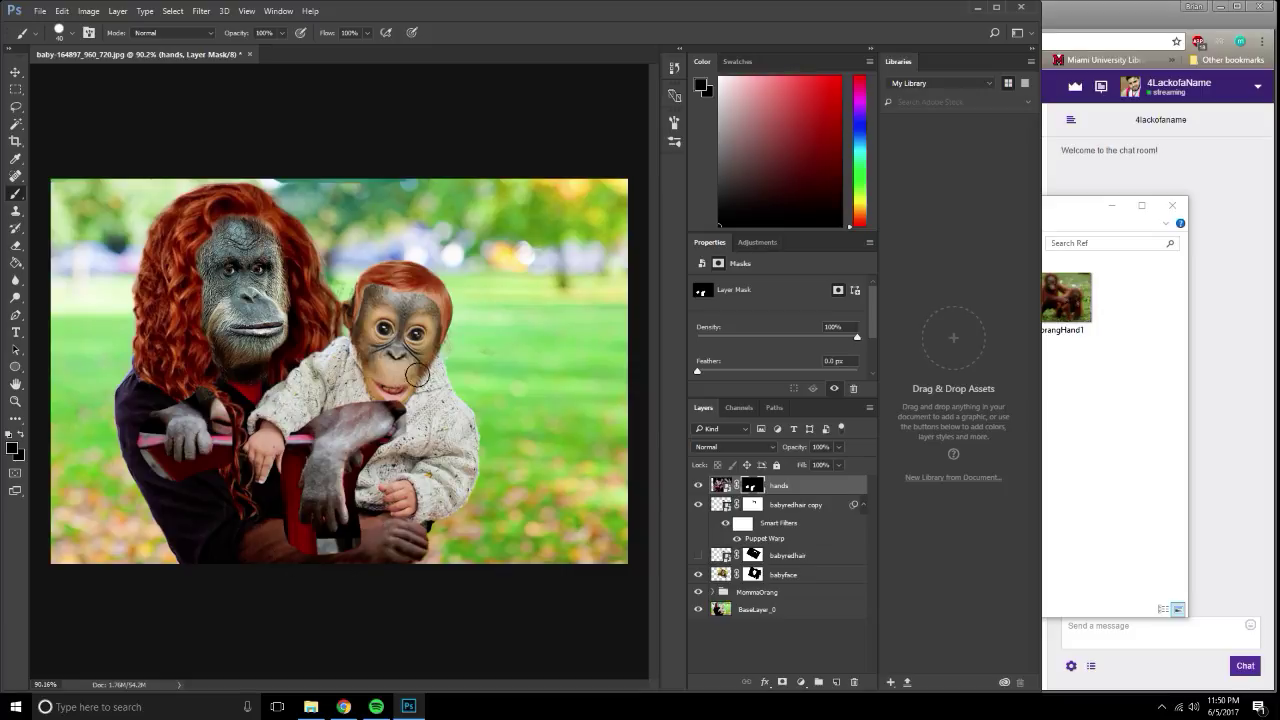
pyautogui.scroll(3, 450, 430)
pyautogui.scroll(2, 440, 420)
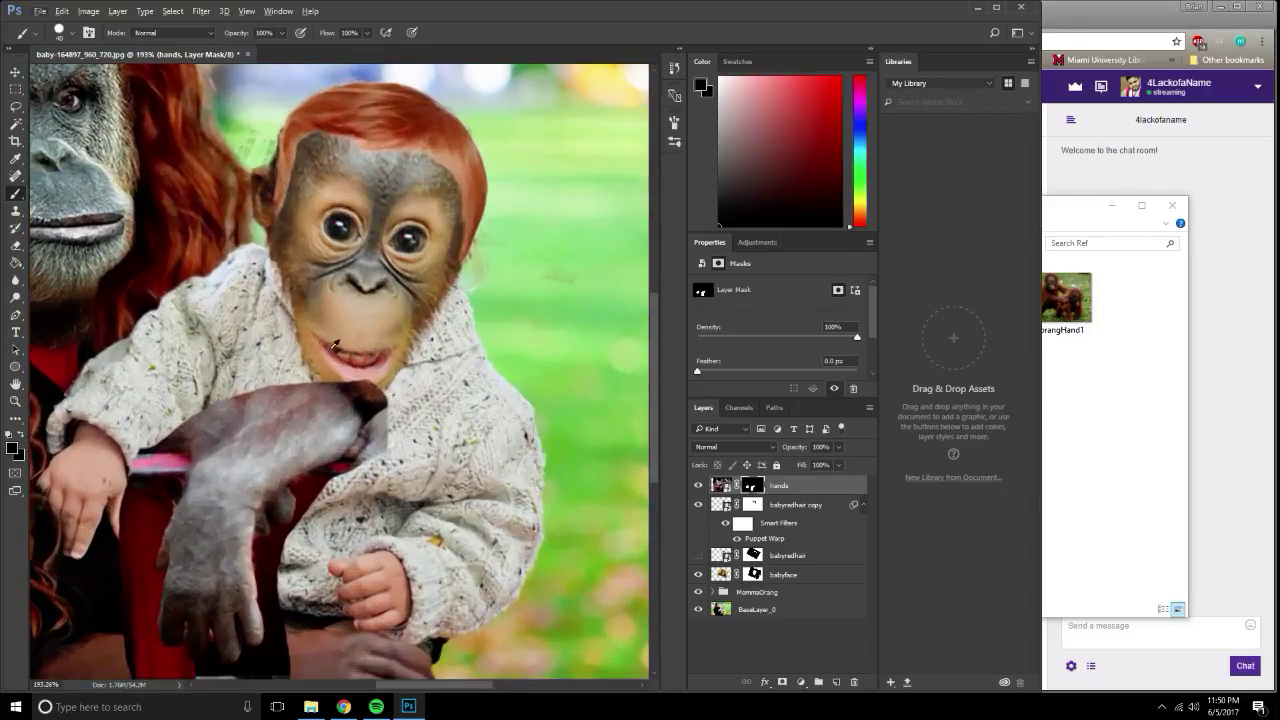
# Paint the mask so the sweater overlaps the arm and the pink and red strips disappear.
pyautogui.moveTo(355, 435); pyautogui.dragTo(262, 655)
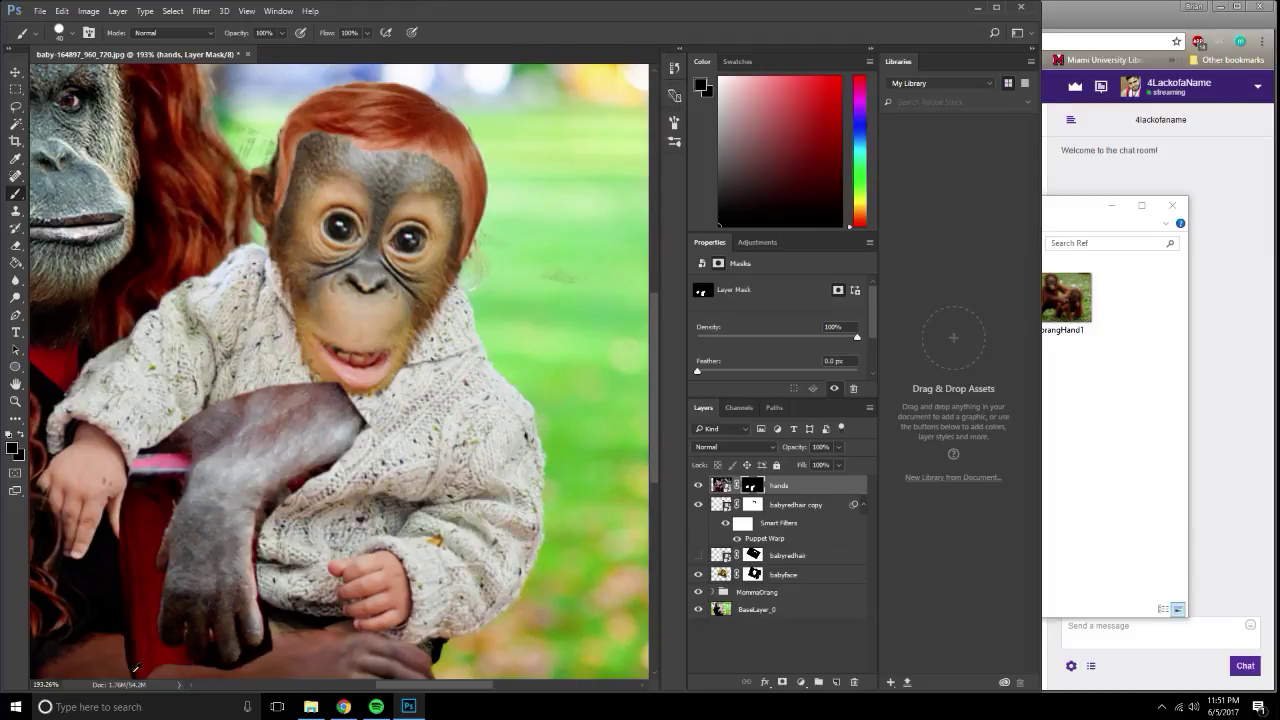
pyautogui.scroll(1, 128, 454)
pyautogui.moveTo(113, 497)
pyautogui.mouseDown()
pyautogui.moveTo(246, 340)
pyautogui.moveTo(312, 490)
pyautogui.moveTo(328, 581)
pyautogui.mouseUp()
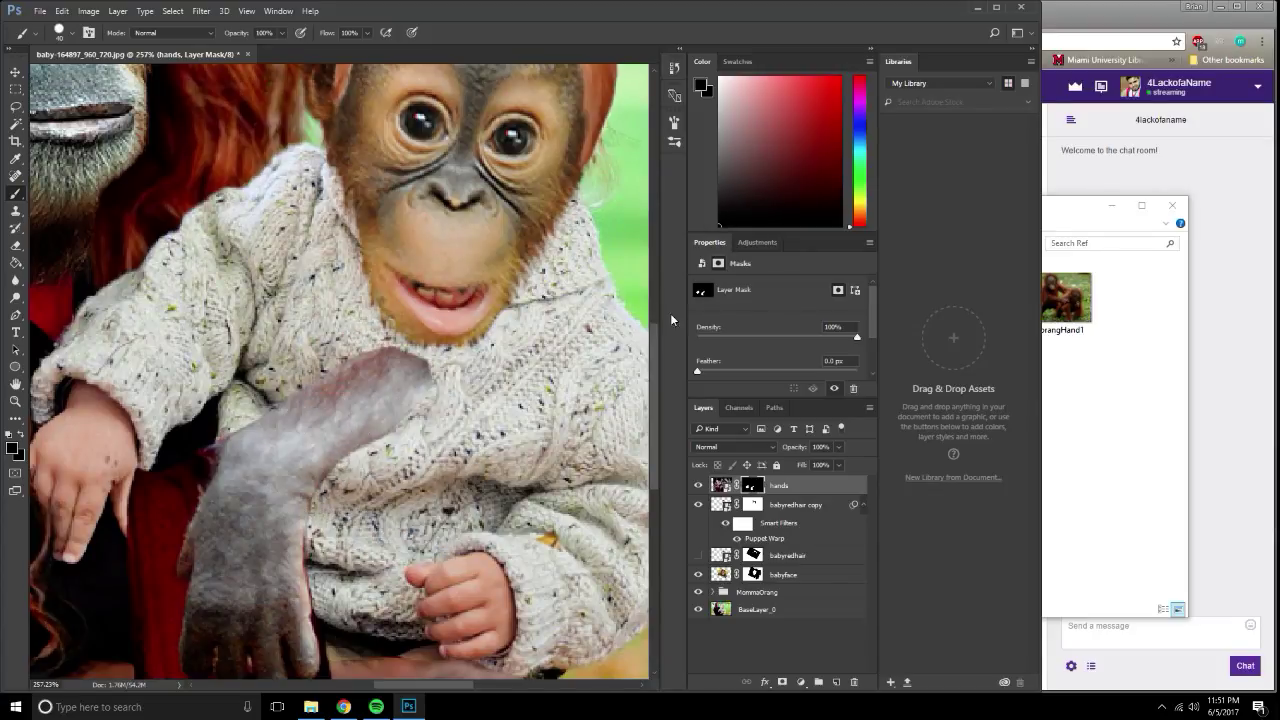
pyautogui.moveTo(342, 481)
pyautogui.mouseDown()
pyautogui.moveTo(397, 416)
pyautogui.moveTo(386, 515)
pyautogui.moveTo(326, 535)
pyautogui.moveTo(186, 498)
pyautogui.moveTo(183, 284)
pyautogui.moveTo(182, 333)
pyautogui.mouseUp()
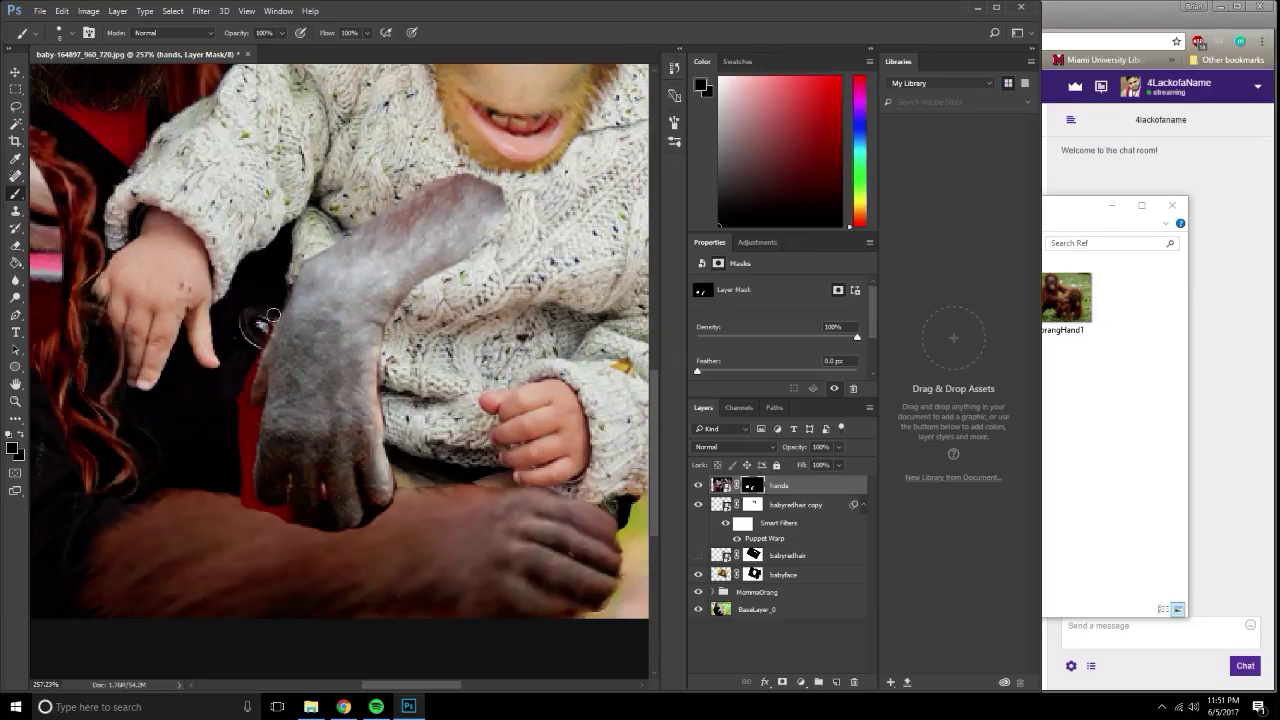
pyautogui.moveTo(272, 316)
pyautogui.mouseDown()
pyautogui.moveTo(240, 410)
pyautogui.moveTo(240, 399)
pyautogui.moveTo(240, 466)
pyautogui.moveTo(249, 499)
pyautogui.moveTo(287, 527)
pyautogui.mouseUp()
pyautogui.moveTo(241, 474)
pyautogui.mouseDown()
pyautogui.moveTo(255, 419)
pyautogui.moveTo(253, 531)
pyautogui.mouseUp()
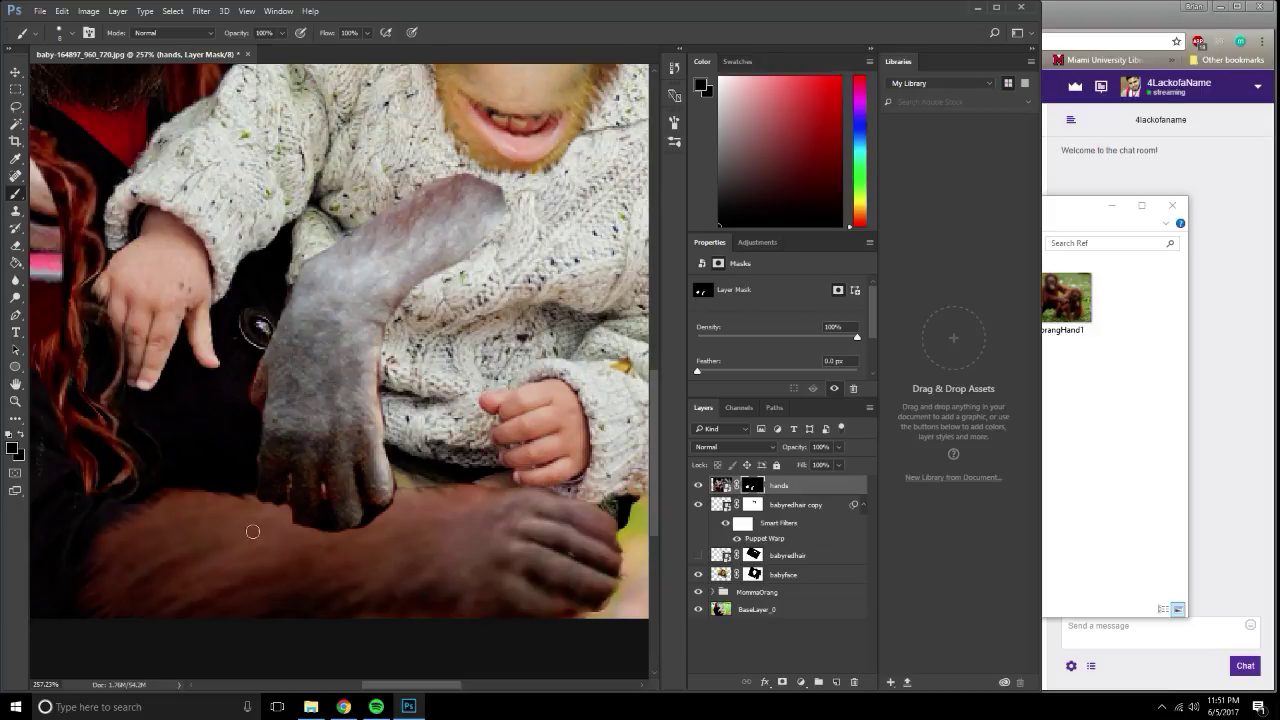
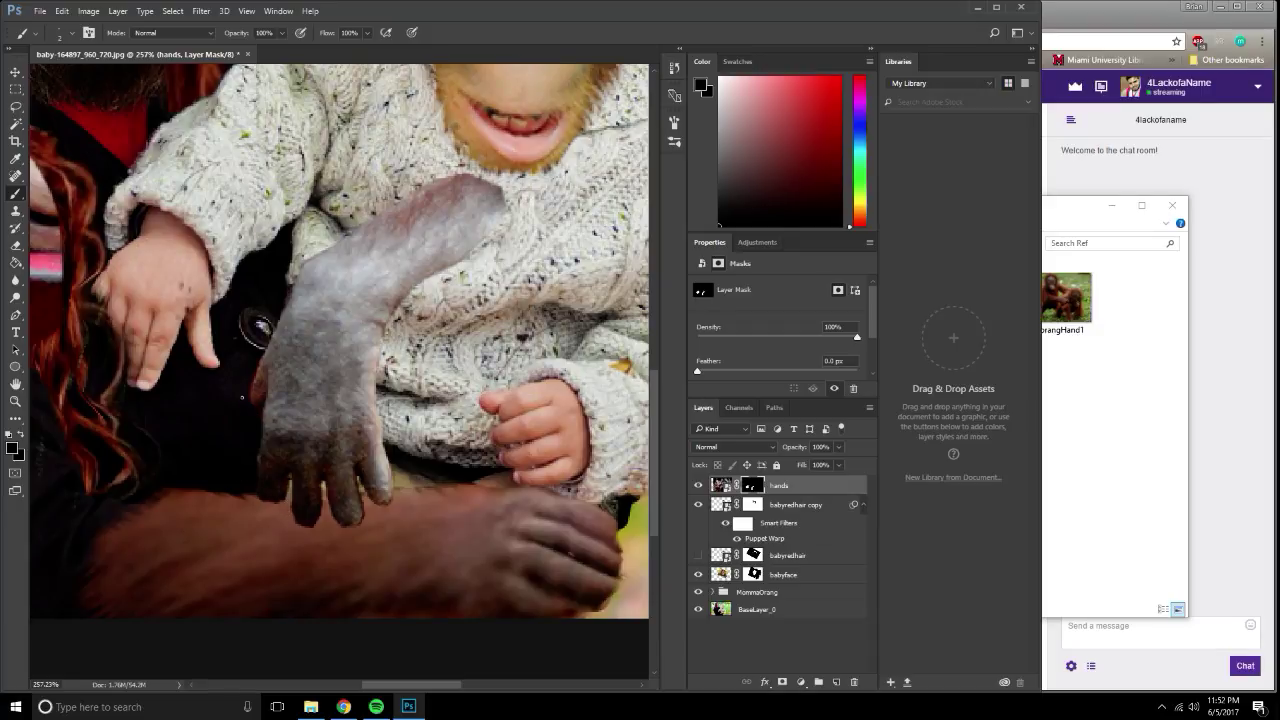
# Paint black on the hands layer mask to hide the grey hand's rough edge.
pyautogui.scroll(3, 241, 397)
pyautogui.scroll(2, 241, 397)
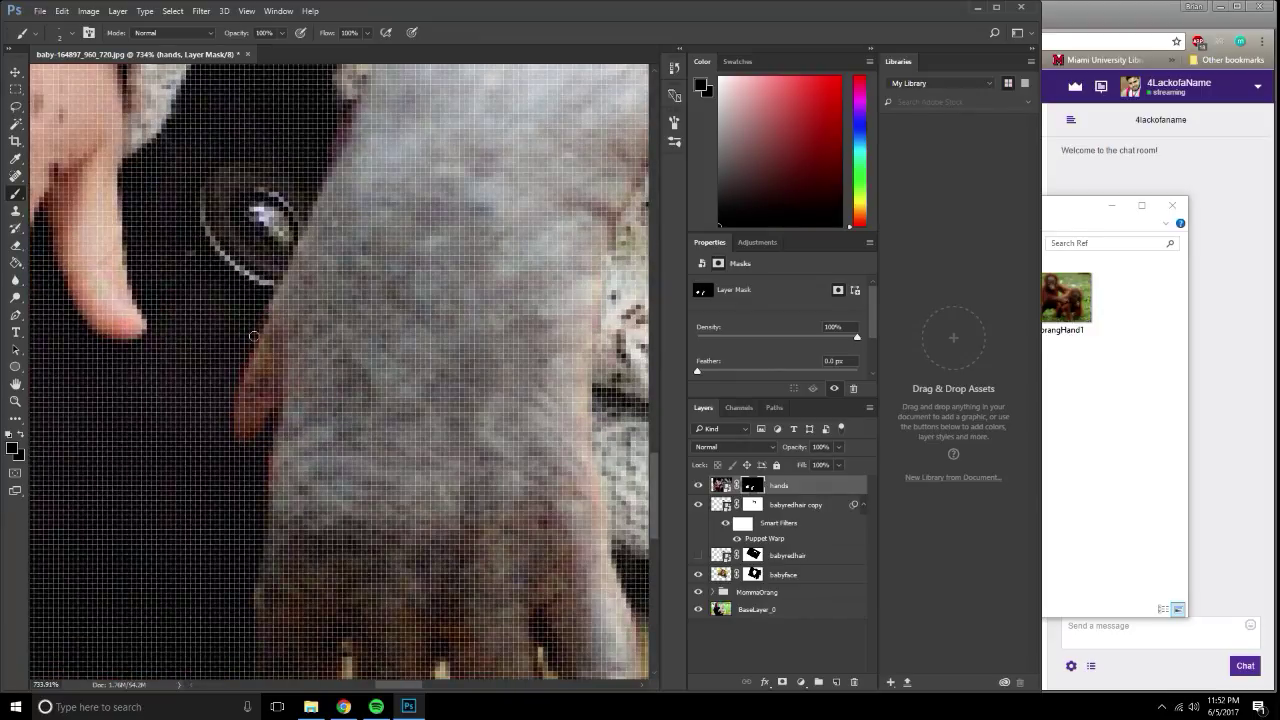
pyautogui.moveTo(254, 336); pyautogui.dragTo(293, 216)
pyautogui.scroll(-5, 268, 222)
pyautogui.scroll(-1, 354, 284)
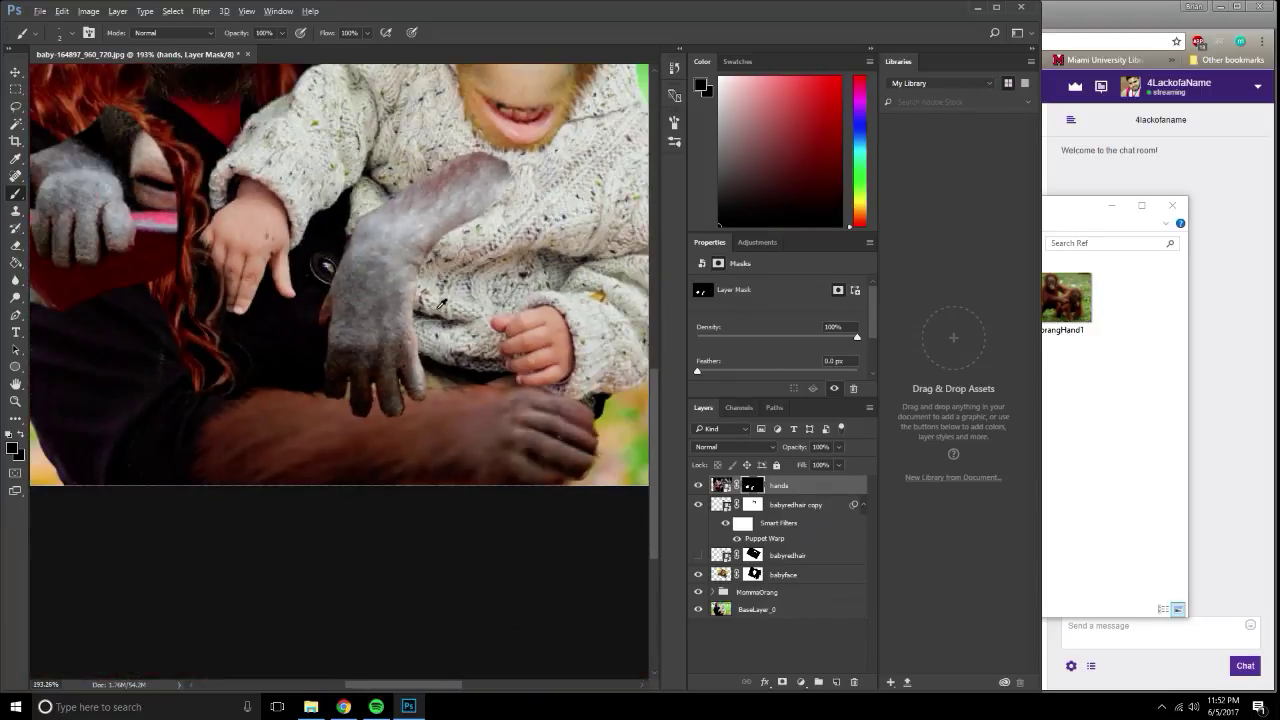
pyautogui.scroll(-1, 440, 304)
pyautogui.scroll(-1, 466, 346)
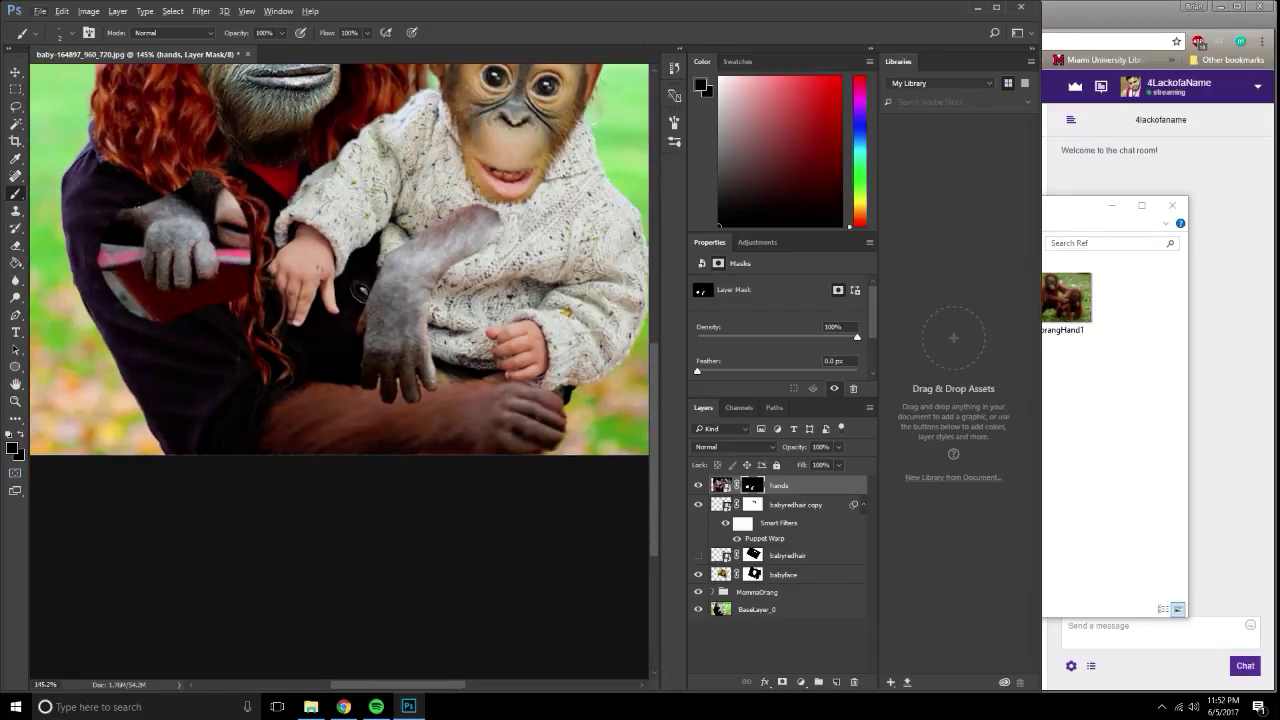
# Move the hands layer down and right onto the baby's lap.
pyautogui.press('v')
pyautogui.moveTo(418, 258)
pyautogui.mouseDown()
pyautogui.moveTo(565, 432)
pyautogui.moveTo(398, 358)
pyautogui.mouseUp()
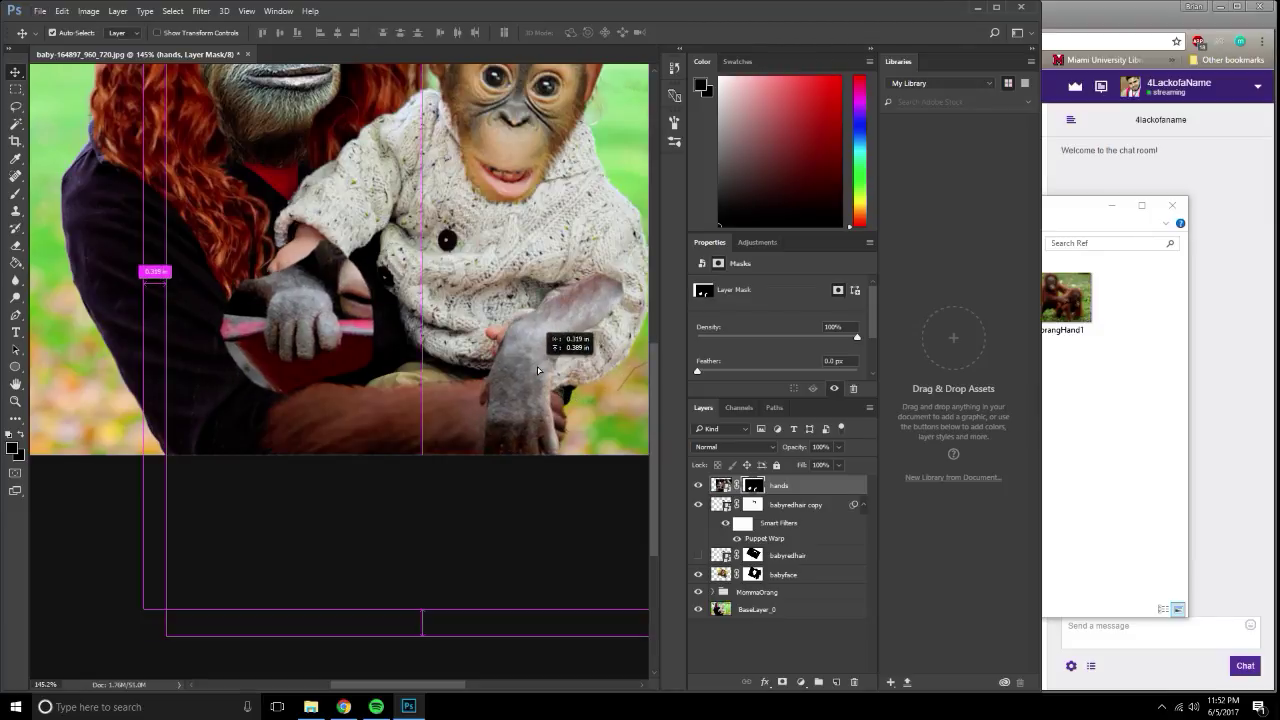
pyautogui.click(388, 383)
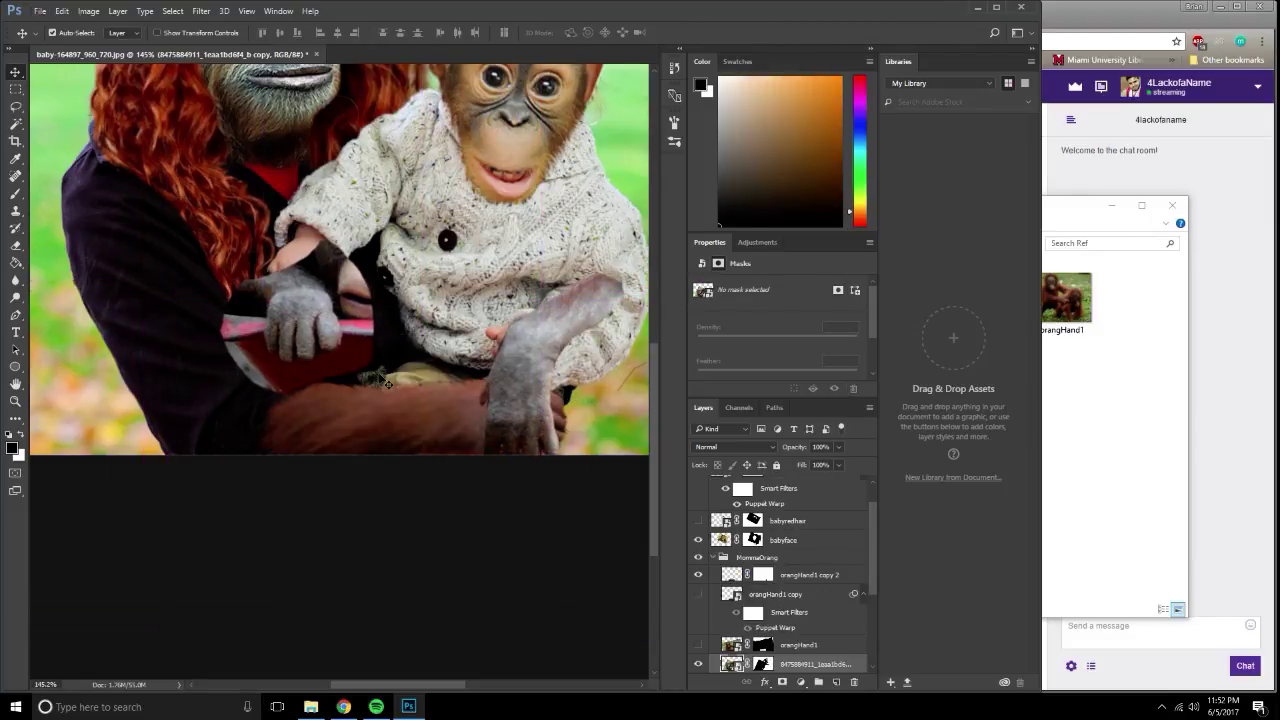
pyautogui.click(537, 393)
pyautogui.hotkey('ctrl', '0')
pyautogui.moveTo(430, 440)
pyautogui.mouseDown()
pyautogui.moveTo(447, 457)
pyautogui.moveTo(422, 490)
pyautogui.mouseUp()
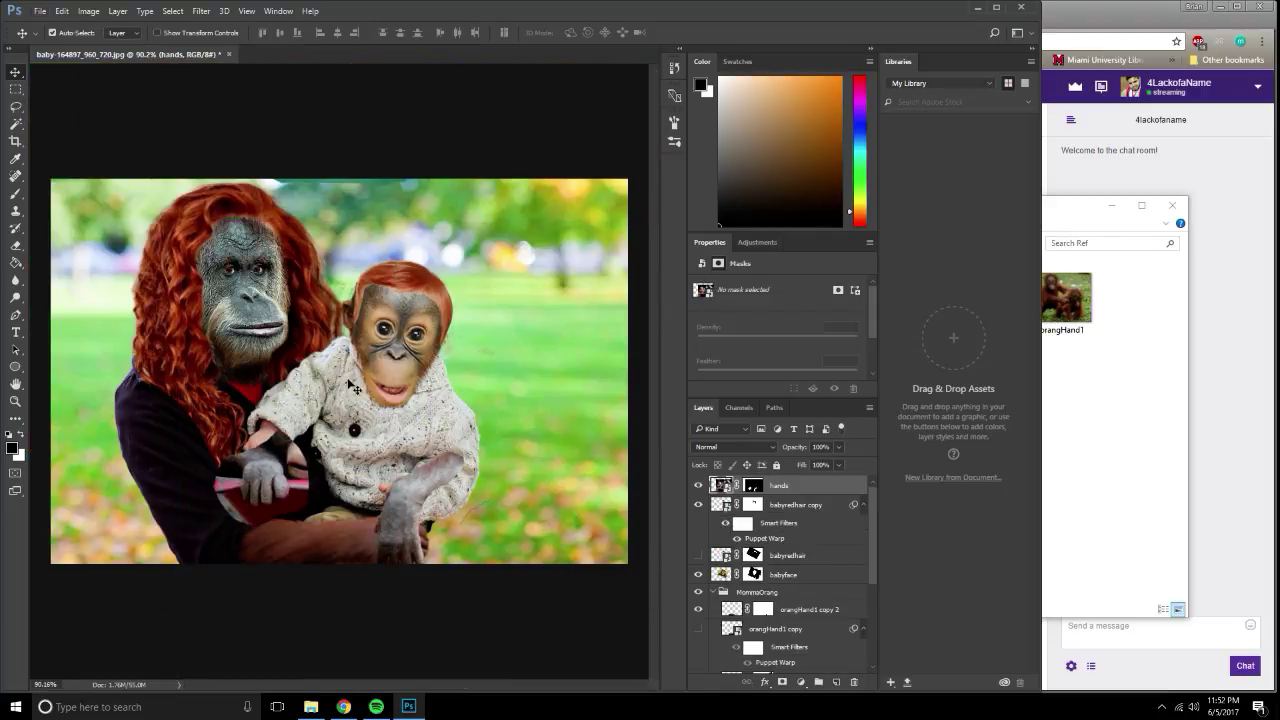
# Free-transform the hands layer, rotating it to about 26° and shifting it down.
pyautogui.hotkey('ctrl', 't')
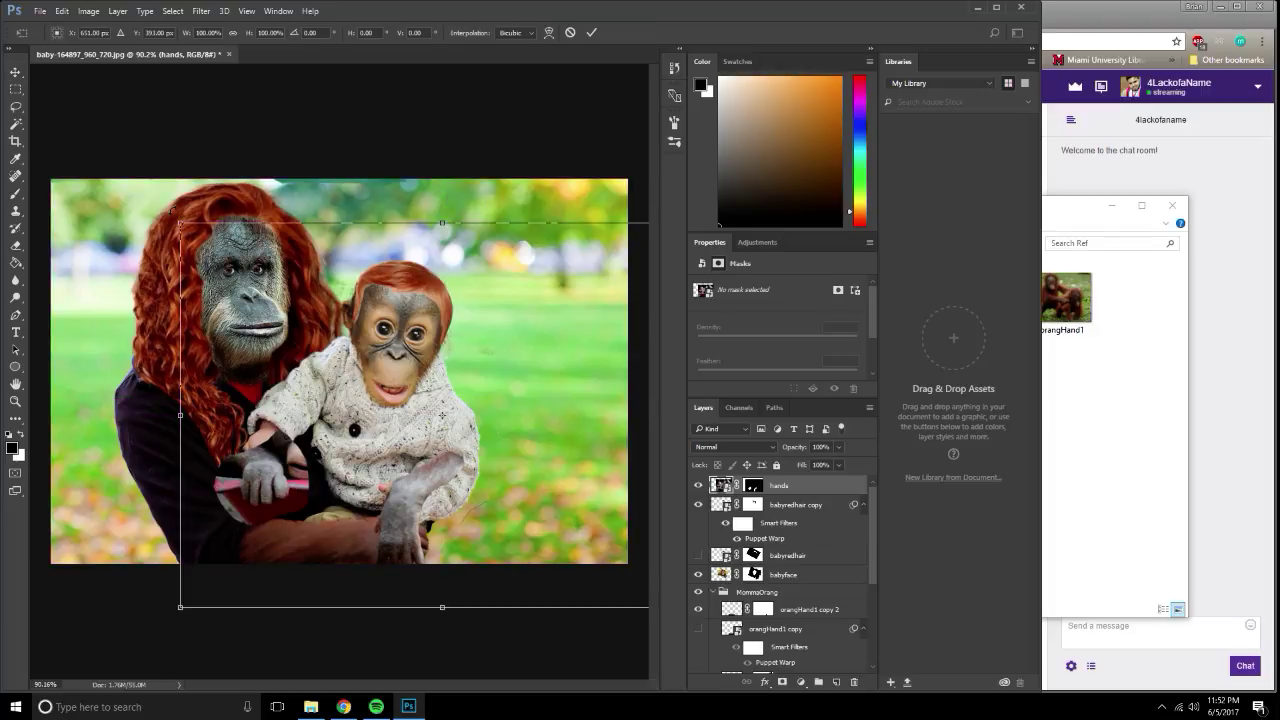
pyautogui.moveTo(165, 205); pyautogui.dragTo(318, 95)
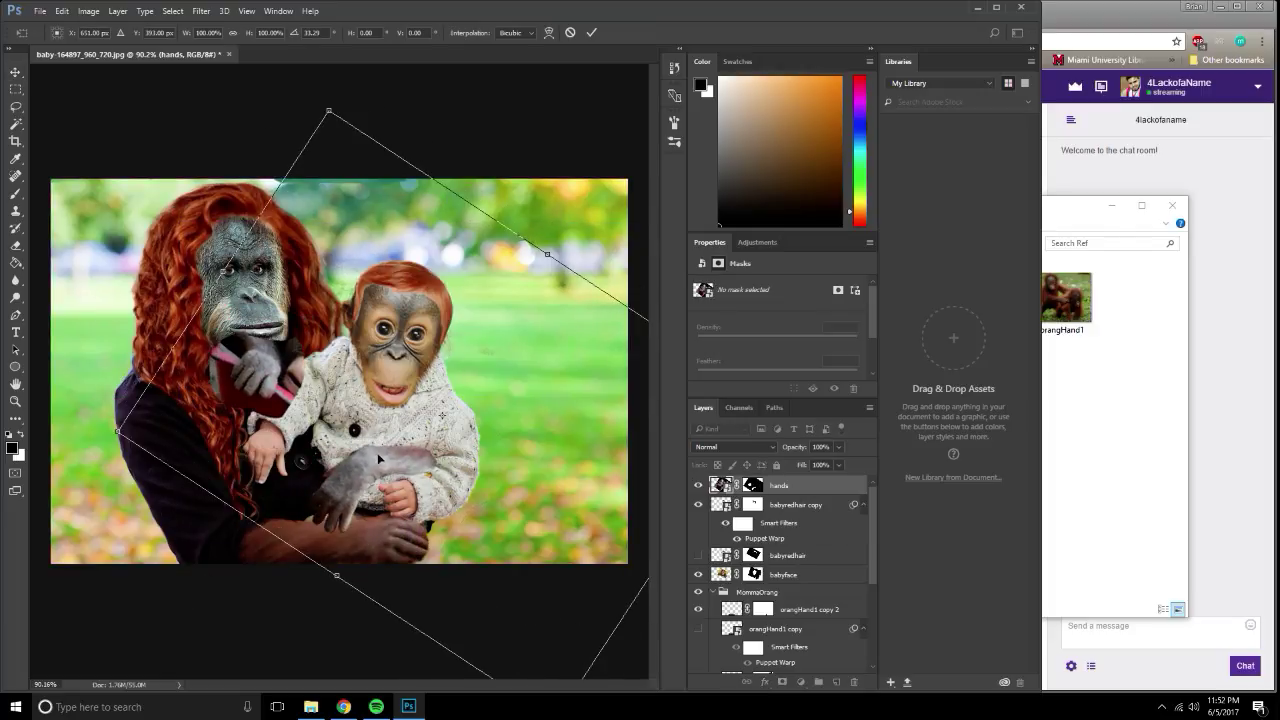
pyautogui.moveTo(379, 458)
pyautogui.mouseDown()
pyautogui.moveTo(410, 491)
pyautogui.moveTo(379, 503)
pyautogui.mouseUp()
pyautogui.scroll(3, 411, 495)
pyautogui.scroll(-1, 366, 438)
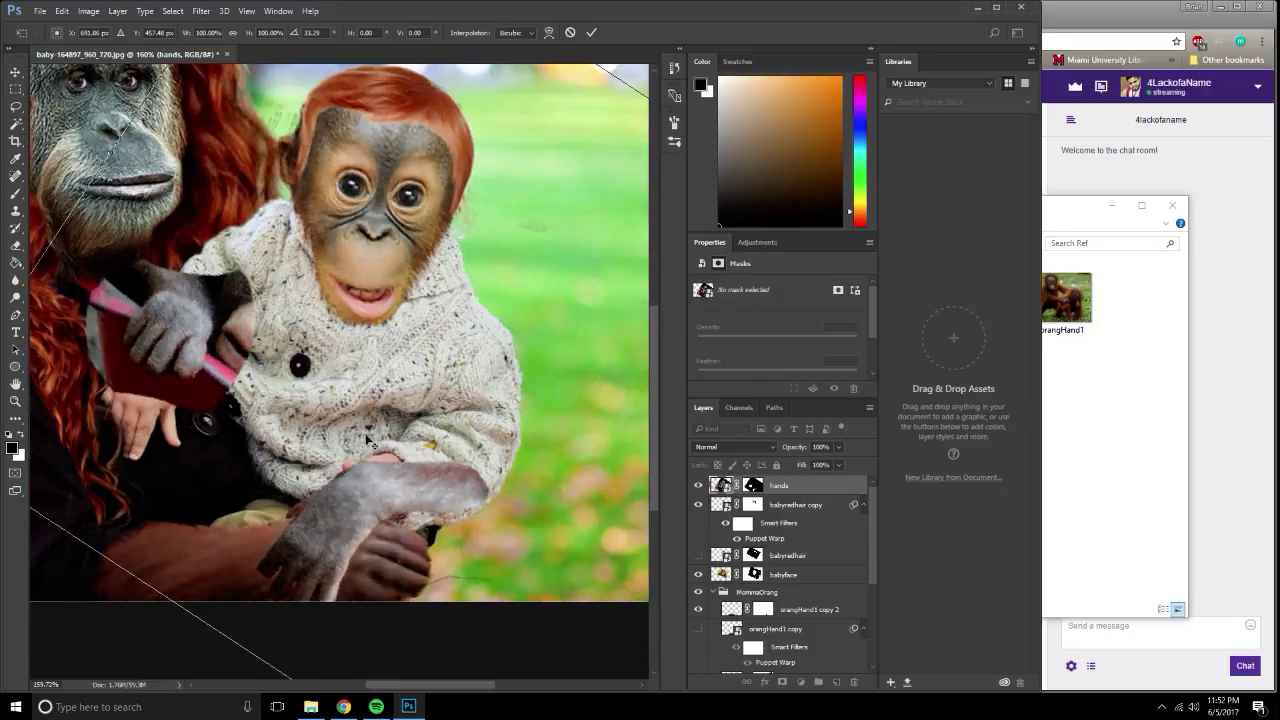
pyautogui.scroll(-3, 212, 215)
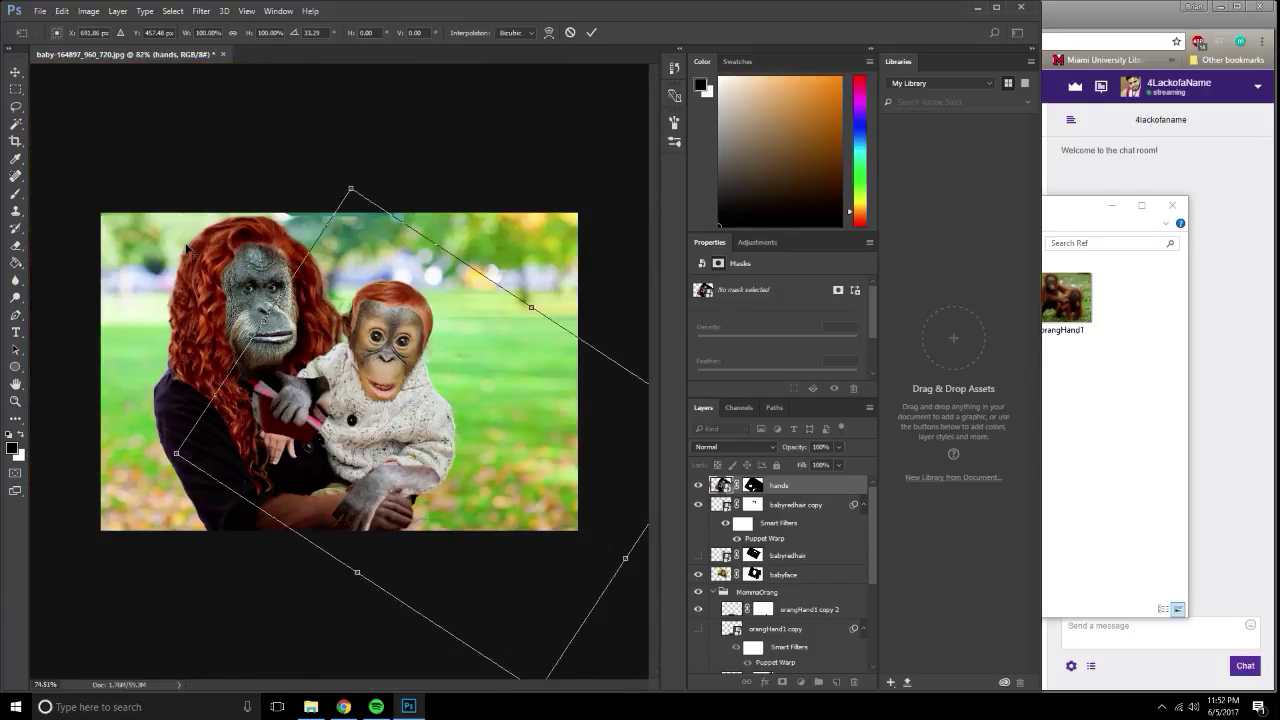
pyautogui.moveTo(333, 172); pyautogui.dragTo(328, 158)
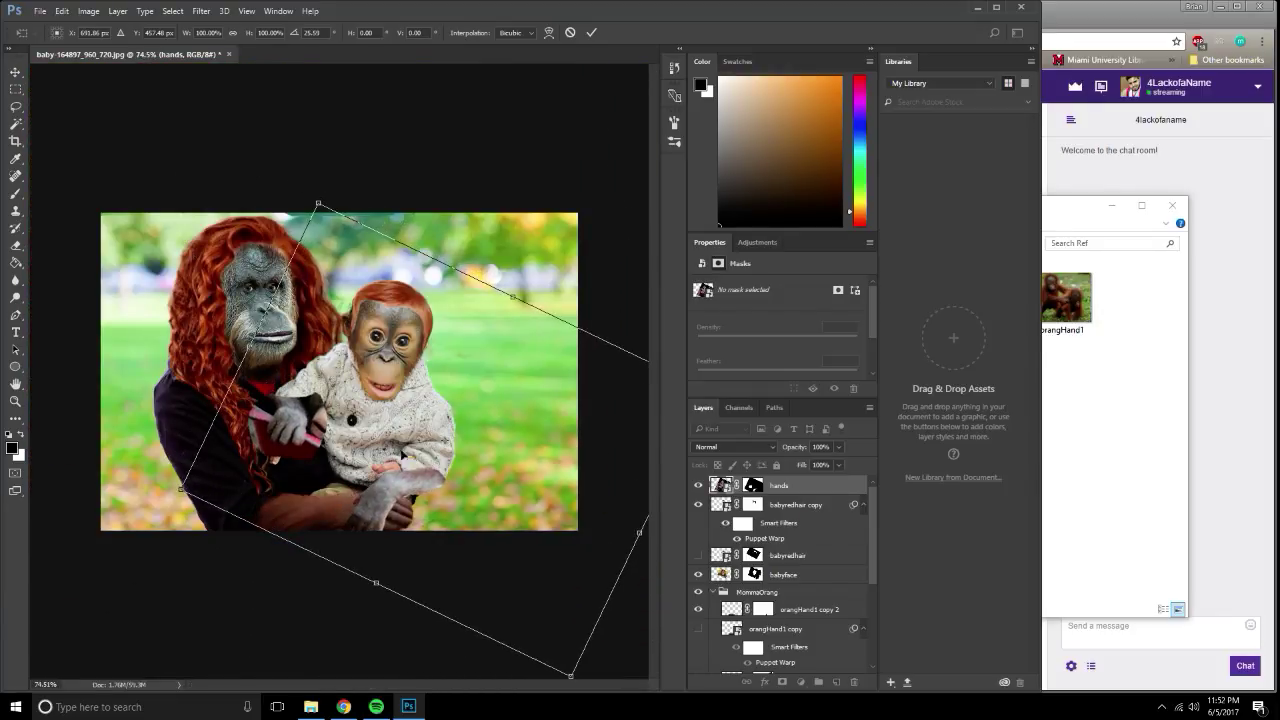
pyautogui.moveTo(421, 464); pyautogui.dragTo(423, 480)
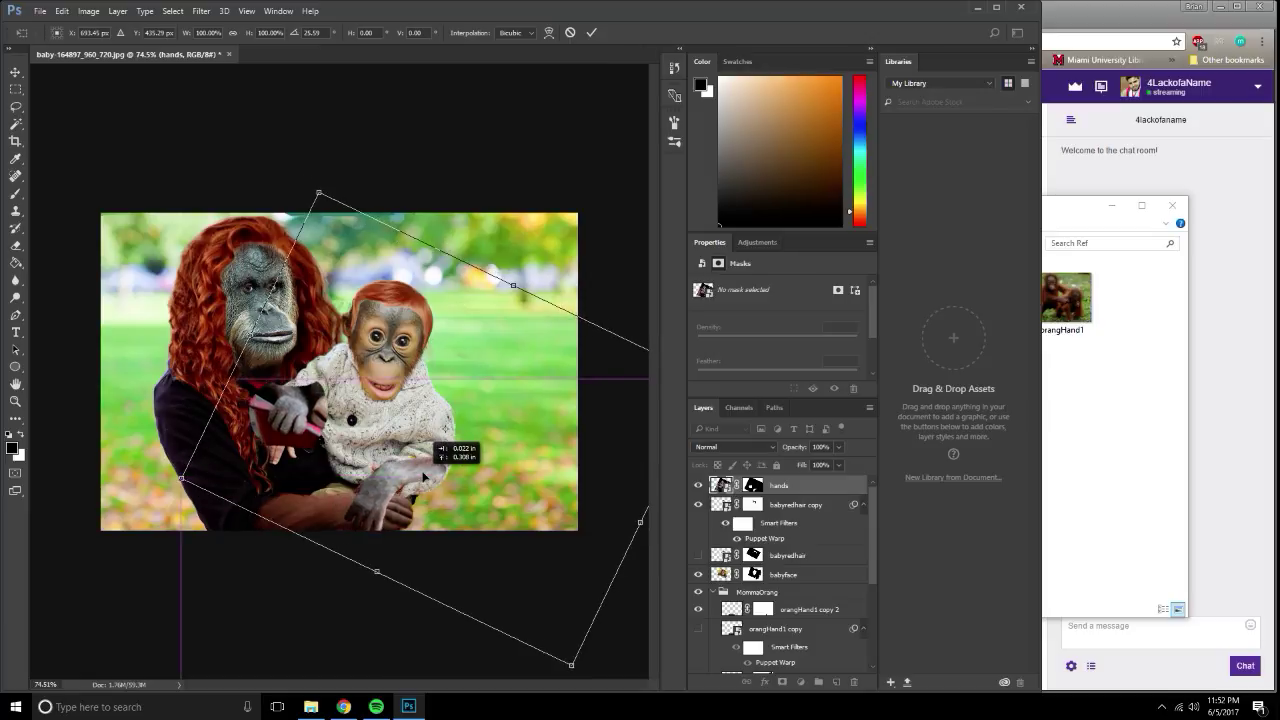
pyautogui.scroll(2, 425, 480)
pyautogui.scroll(2, 437, 510)
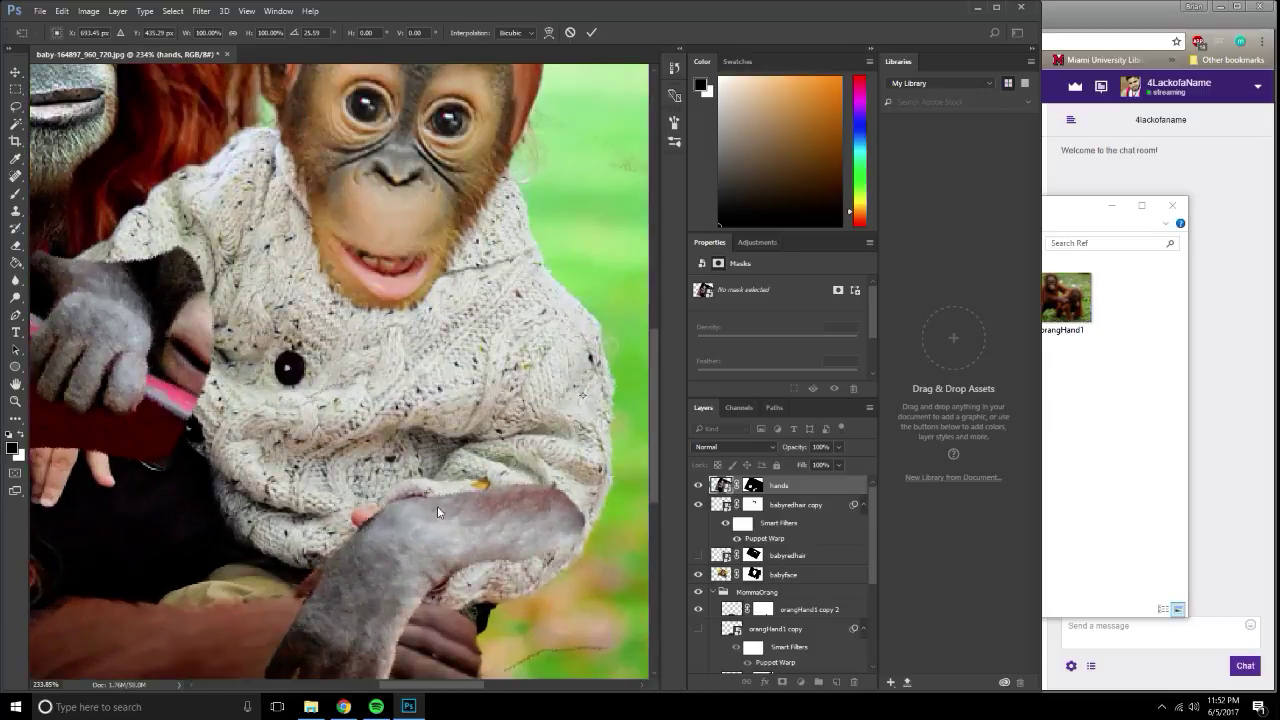
# Scale the hands to 112.56%, fine-tune their position, and commit the transform.
pyautogui.moveTo(458, 539); pyautogui.dragTo(377, 383)
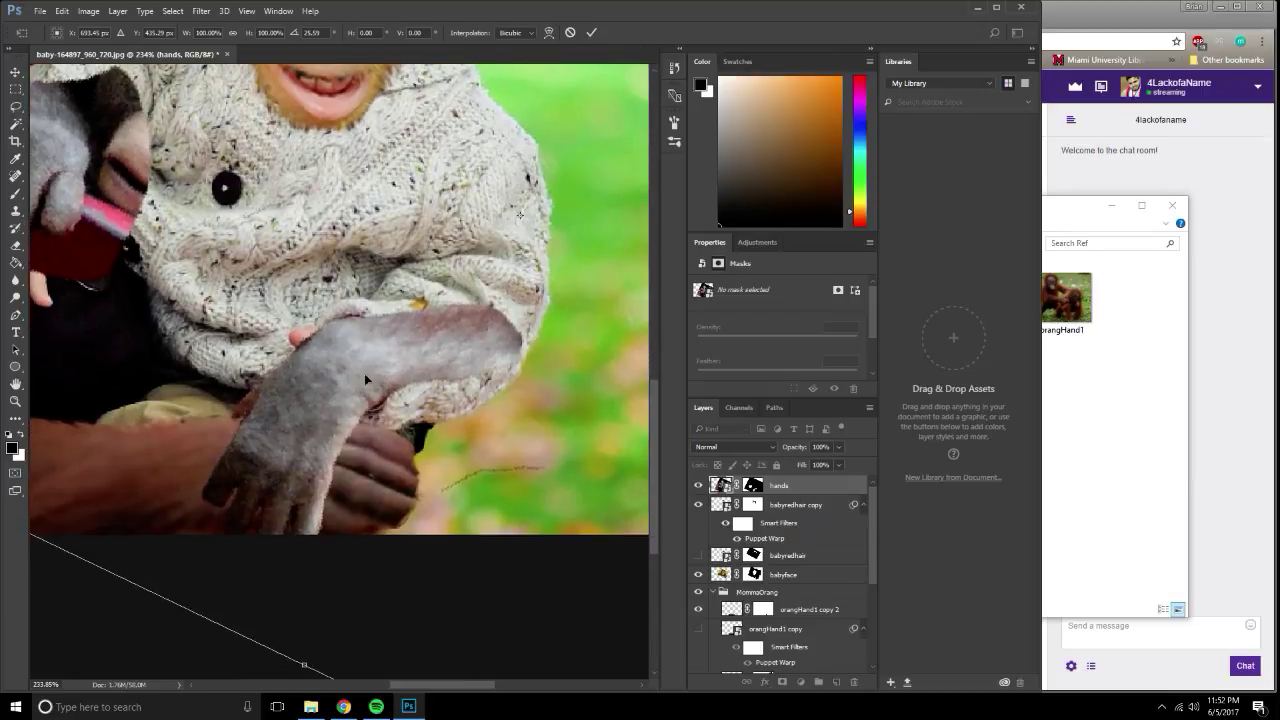
pyautogui.scroll(-2, 340, 450)
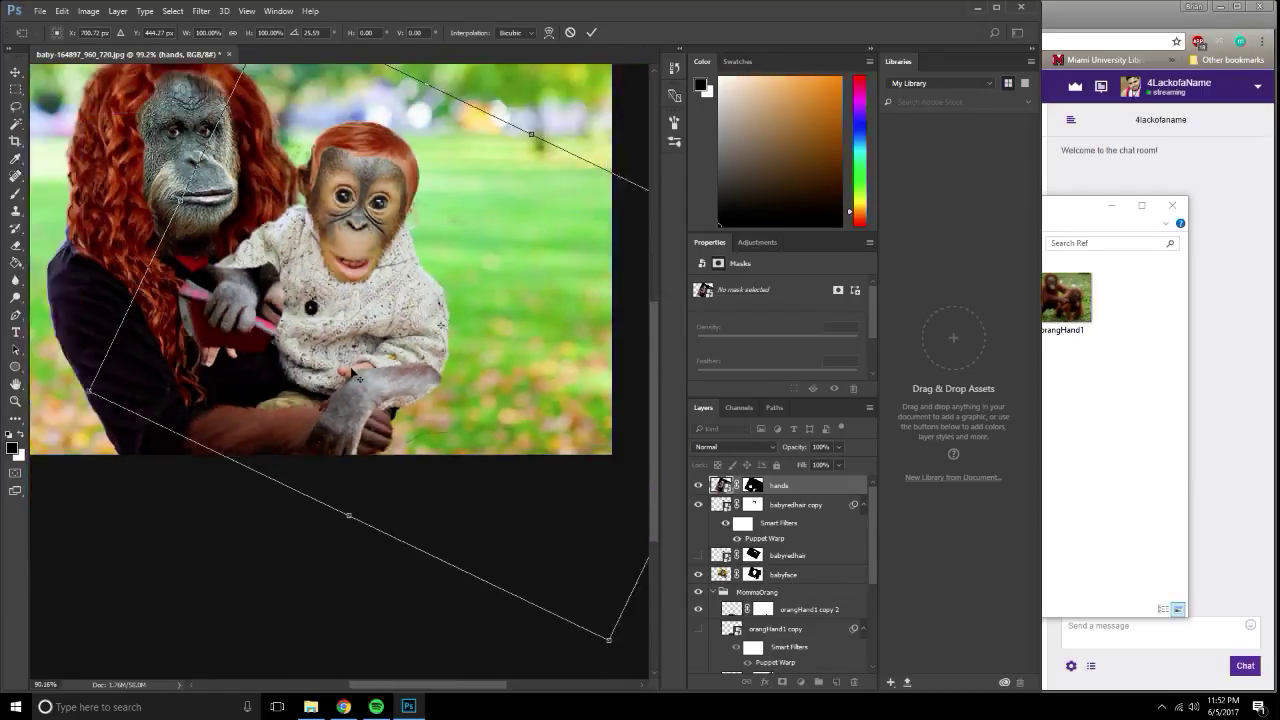
pyautogui.scroll(-1, 322, 497)
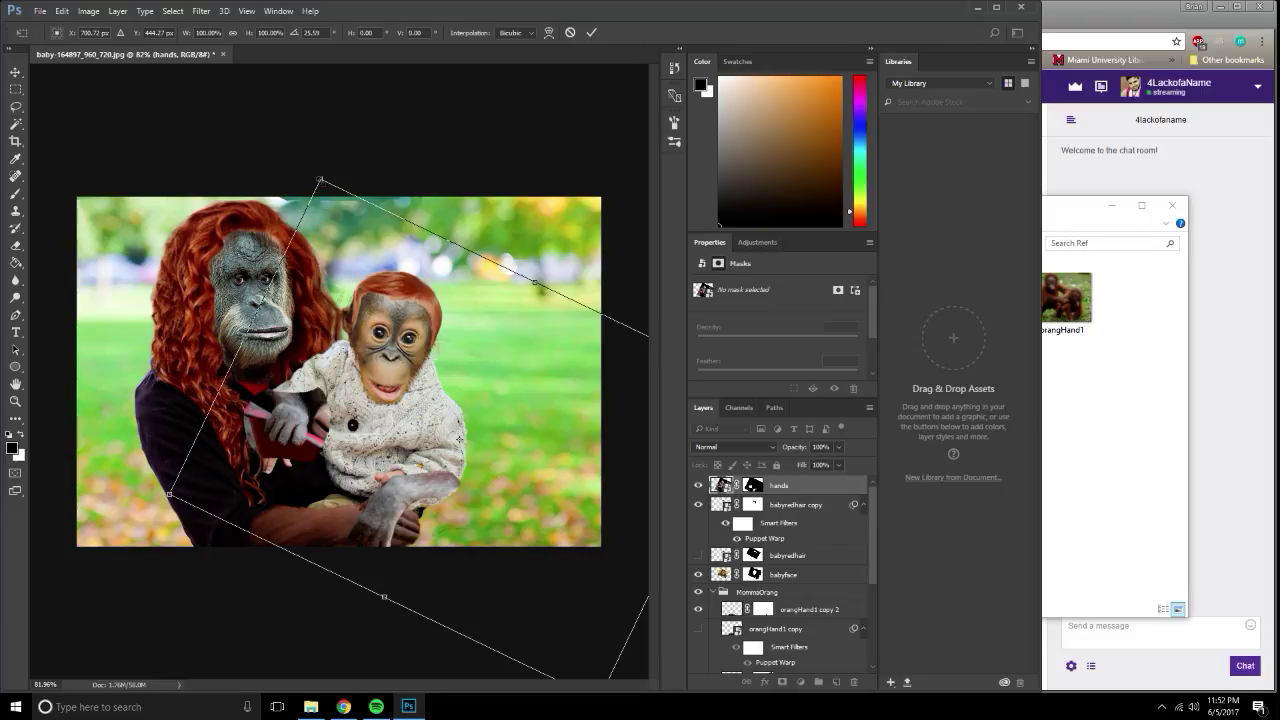
pyautogui.moveTo(320, 180); pyautogui.dragTo(307, 141)
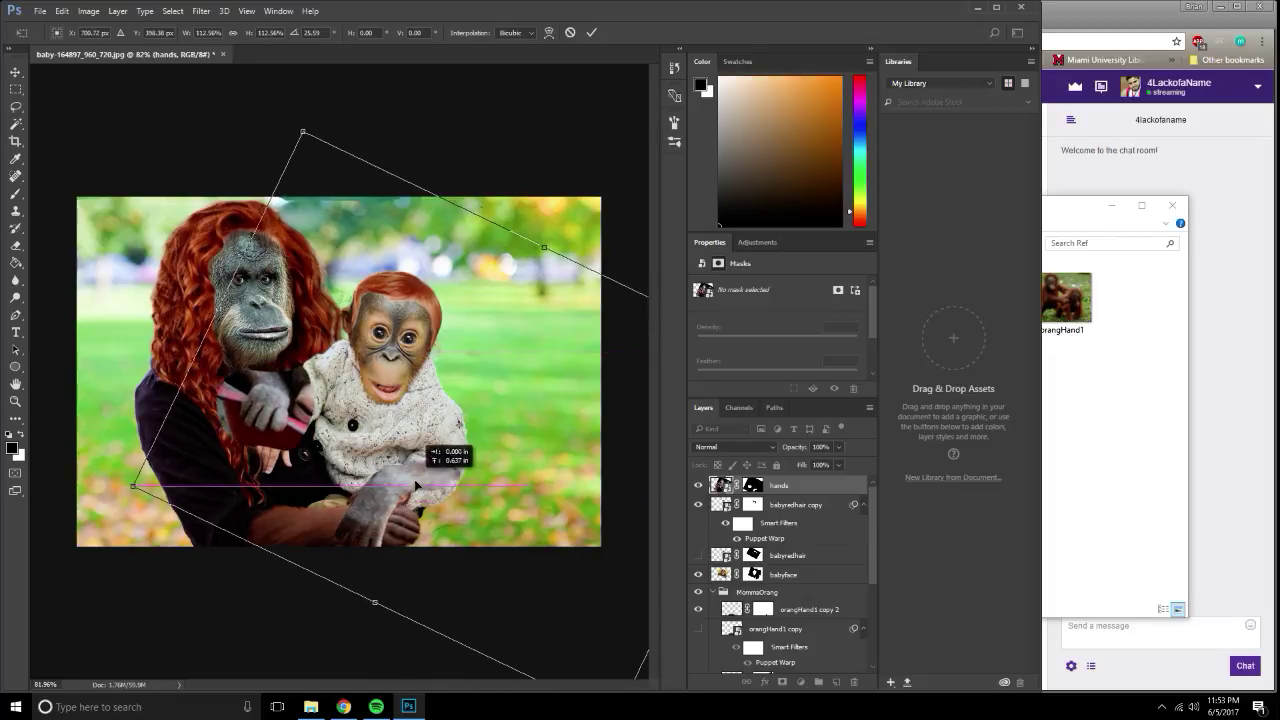
pyautogui.moveTo(418, 470); pyautogui.dragTo(418, 488)
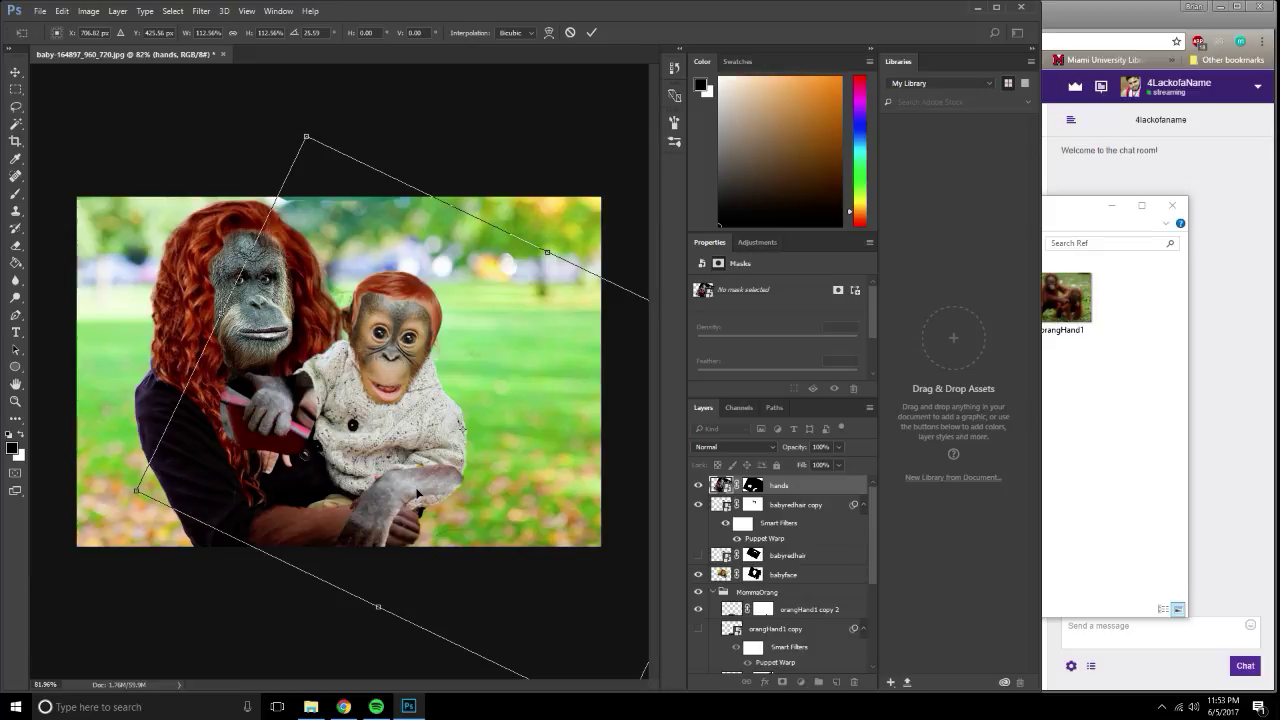
pyautogui.moveTo(418, 492); pyautogui.dragTo(422, 492)
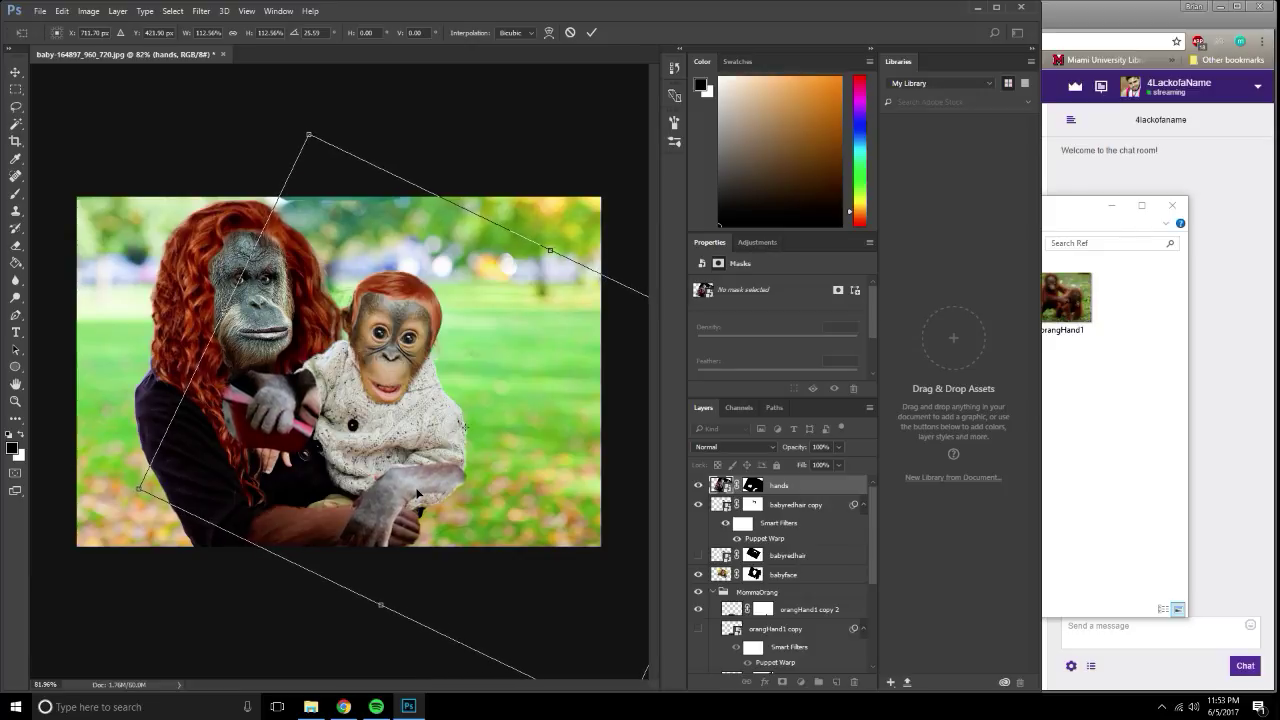
pyautogui.moveTo(418, 492); pyautogui.dragTo(418, 488)
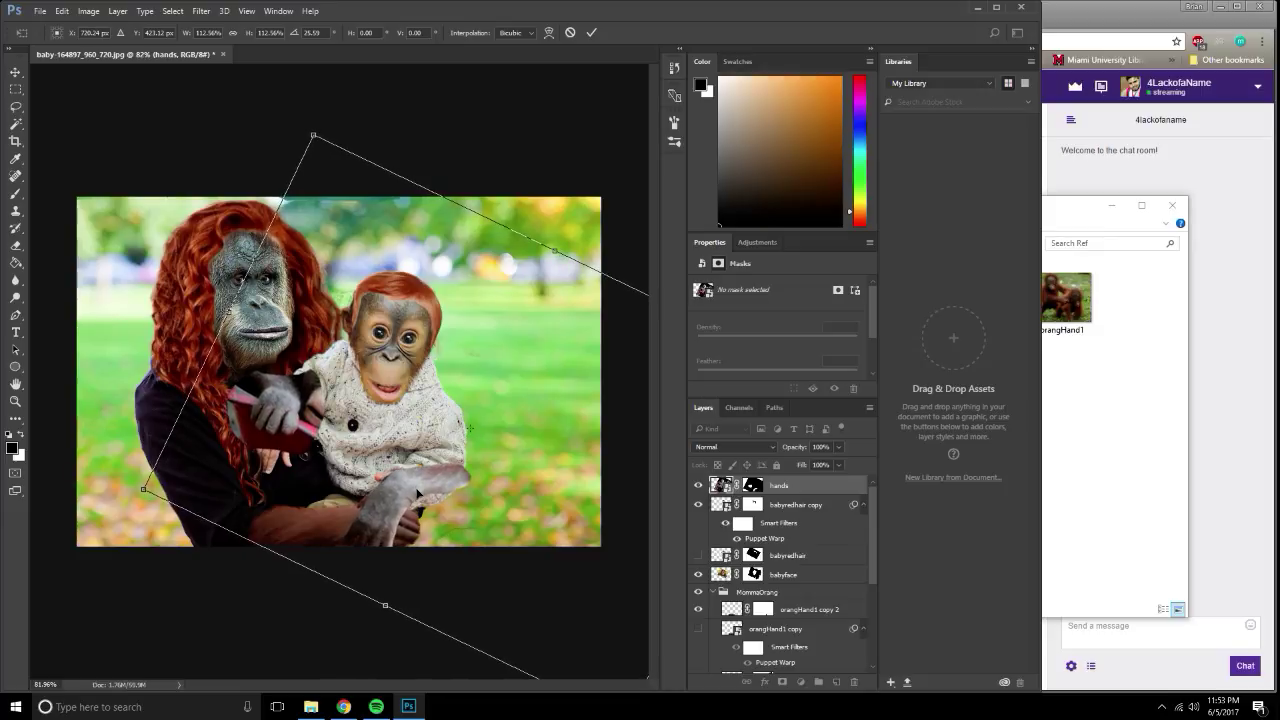
pyautogui.press('Return')
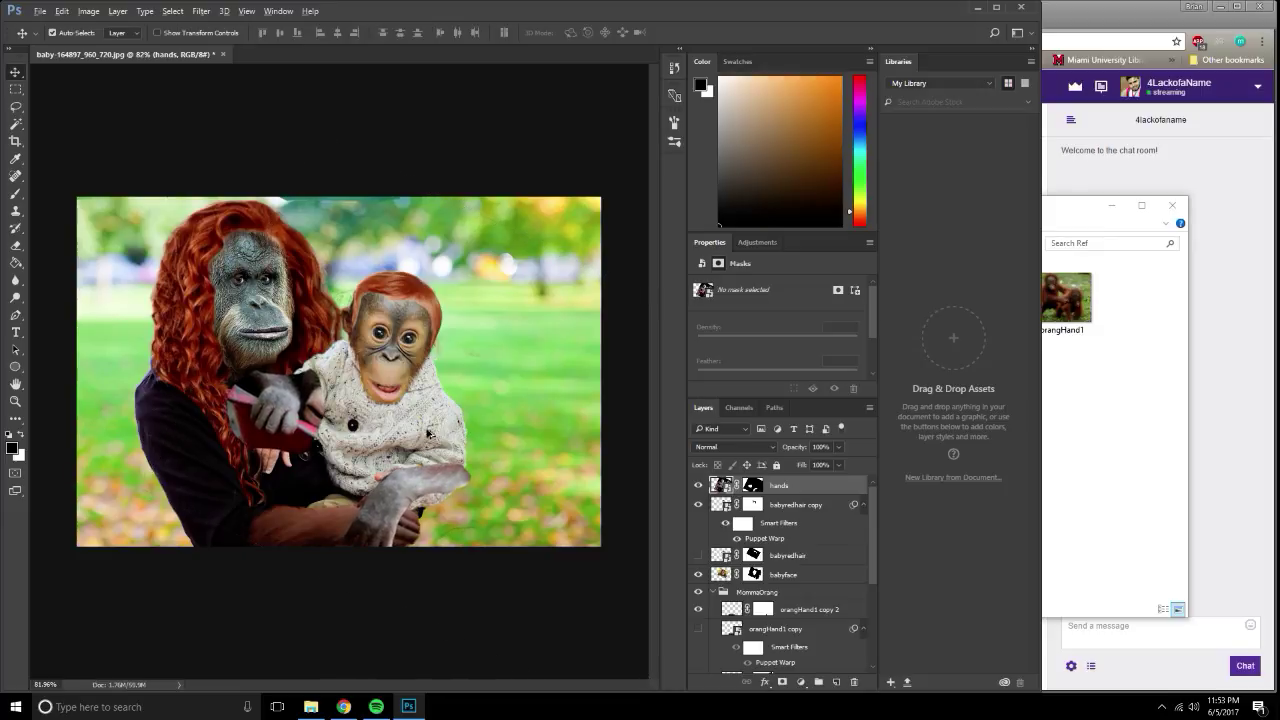
# With a size 40 brush, paint black on the hands mask over the hand's stray extension.
pyautogui.keyDown('alt'); pyautogui.scroll(3, 427, 433); pyautogui.keyUp('alt')
pyautogui.keyDown('alt'); pyautogui.scroll(2, 427, 433); pyautogui.keyUp('alt')
pyautogui.scroll(-2, 470, 485)
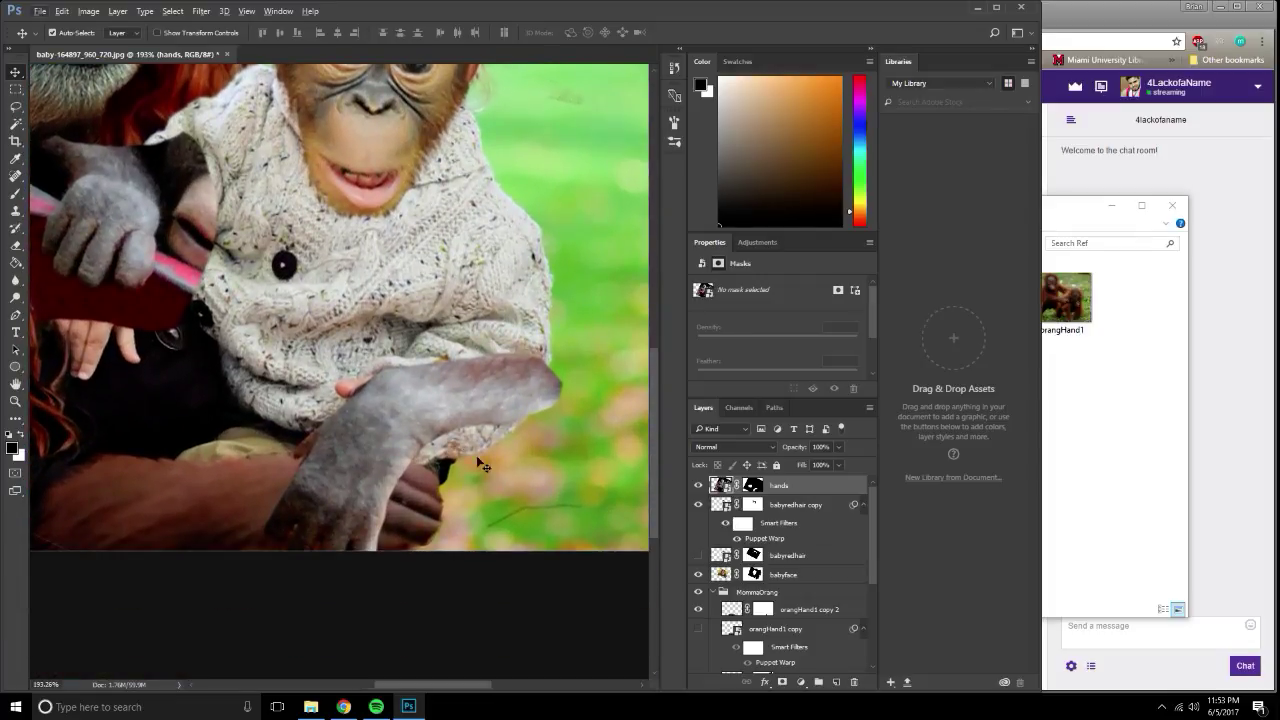
pyautogui.click(752, 485)
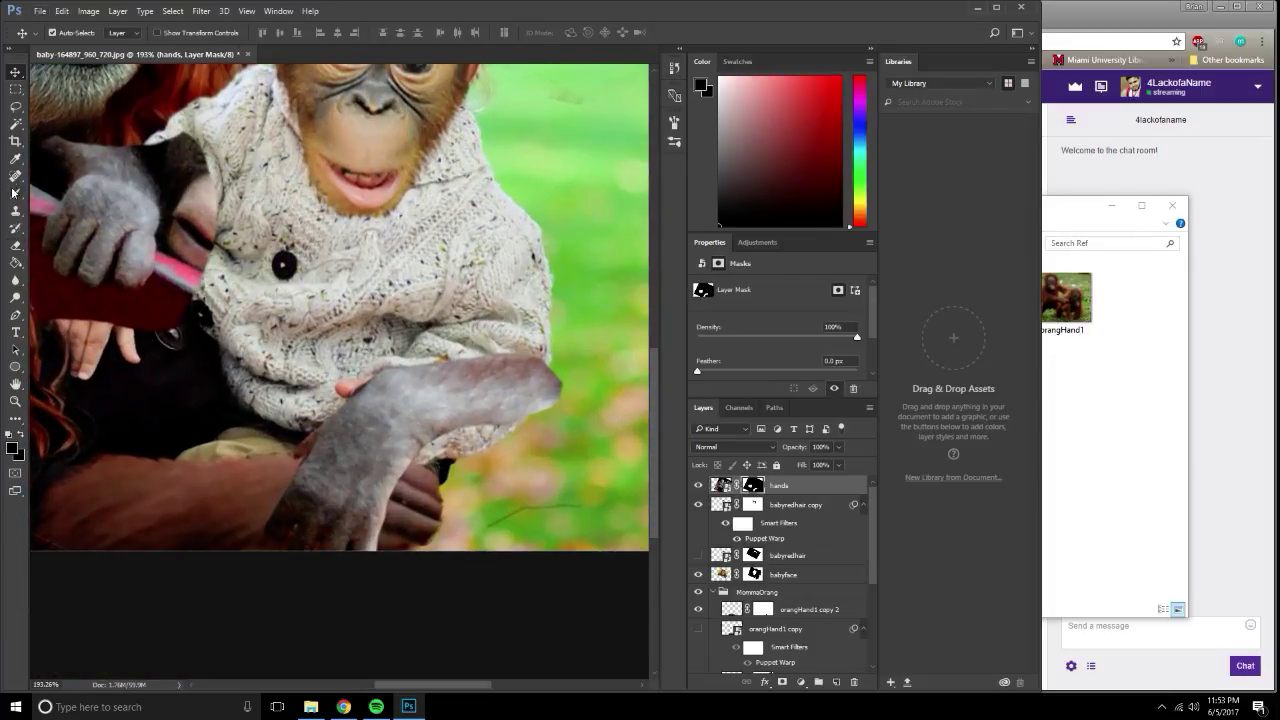
pyautogui.click(15, 194)
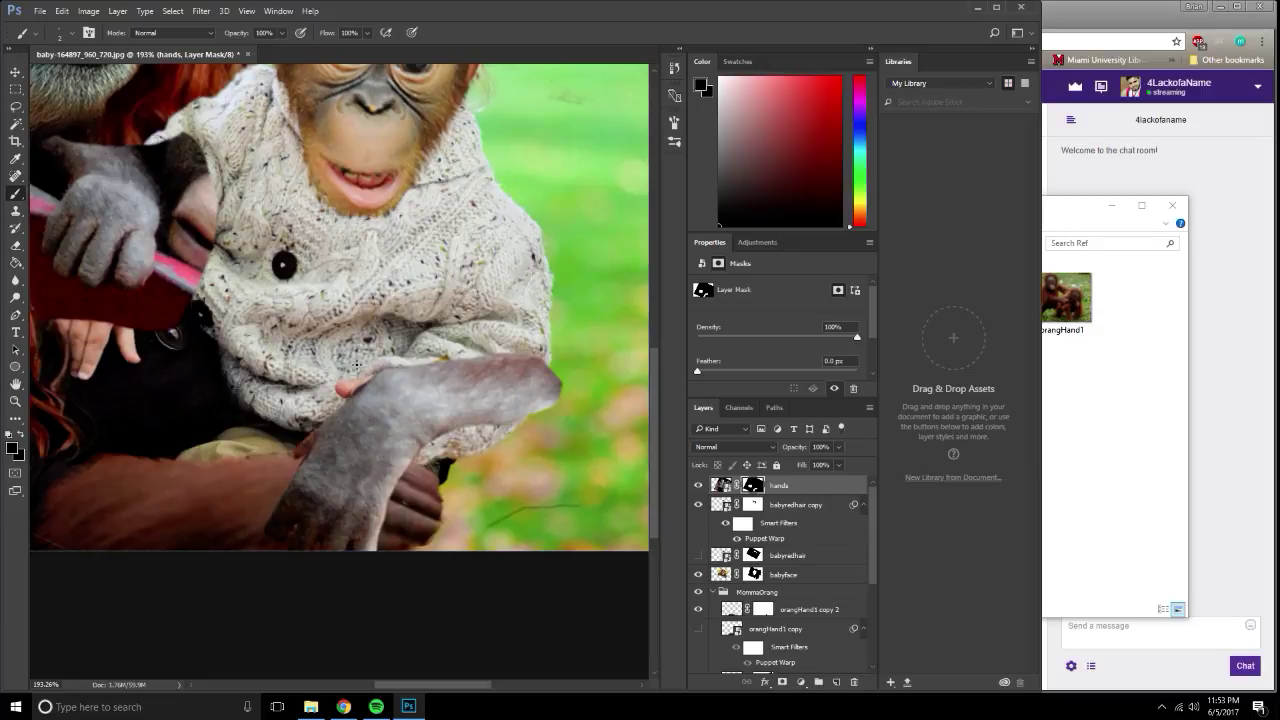
pyautogui.press(']')
pyautogui.press(']')
pyautogui.press(']')
pyautogui.moveTo(438, 378)
pyautogui.mouseDown()
pyautogui.moveTo(500, 363)
pyautogui.moveTo(491, 380)
pyautogui.moveTo(543, 406)
pyautogui.moveTo(455, 440)
pyautogui.moveTo(437, 429)
pyautogui.mouseUp()
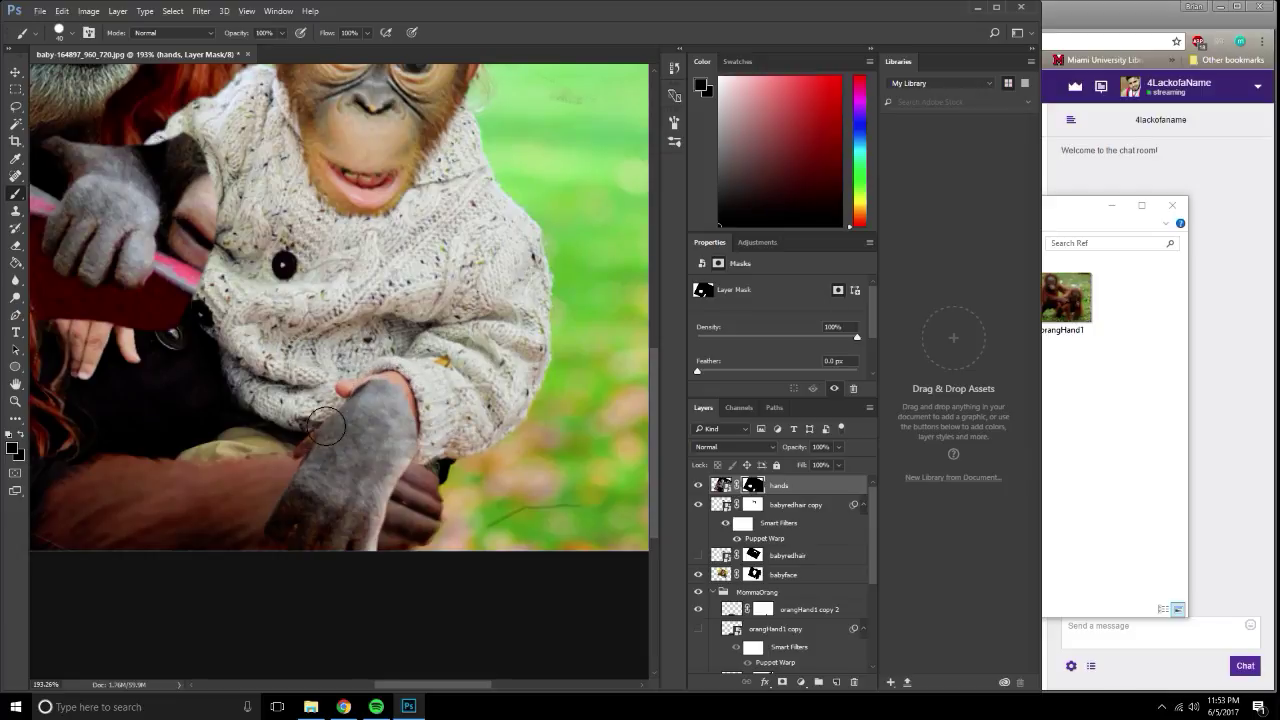
# Draw a rectangular marquee selection around the upper grey hand.
pyautogui.scroll(2, 337, 427)
pyautogui.scroll(-3, 337, 427)
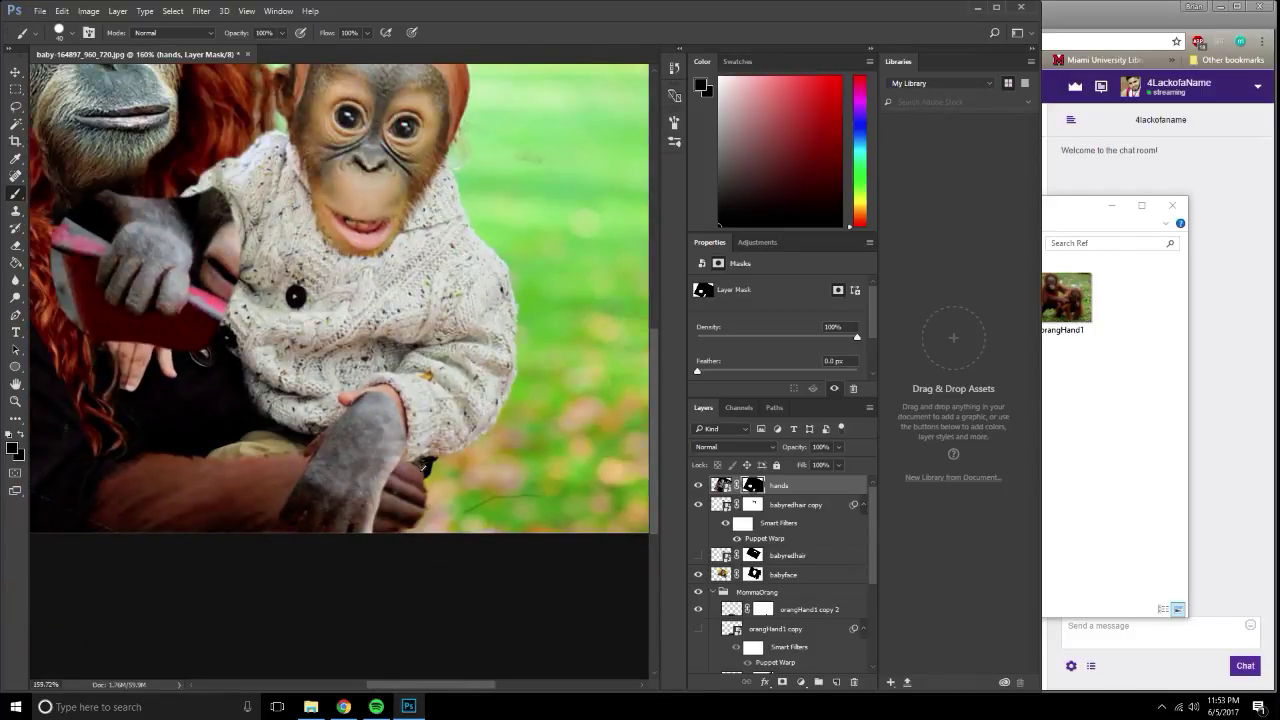
pyautogui.moveTo(424, 466); pyautogui.dragTo(465, 357)
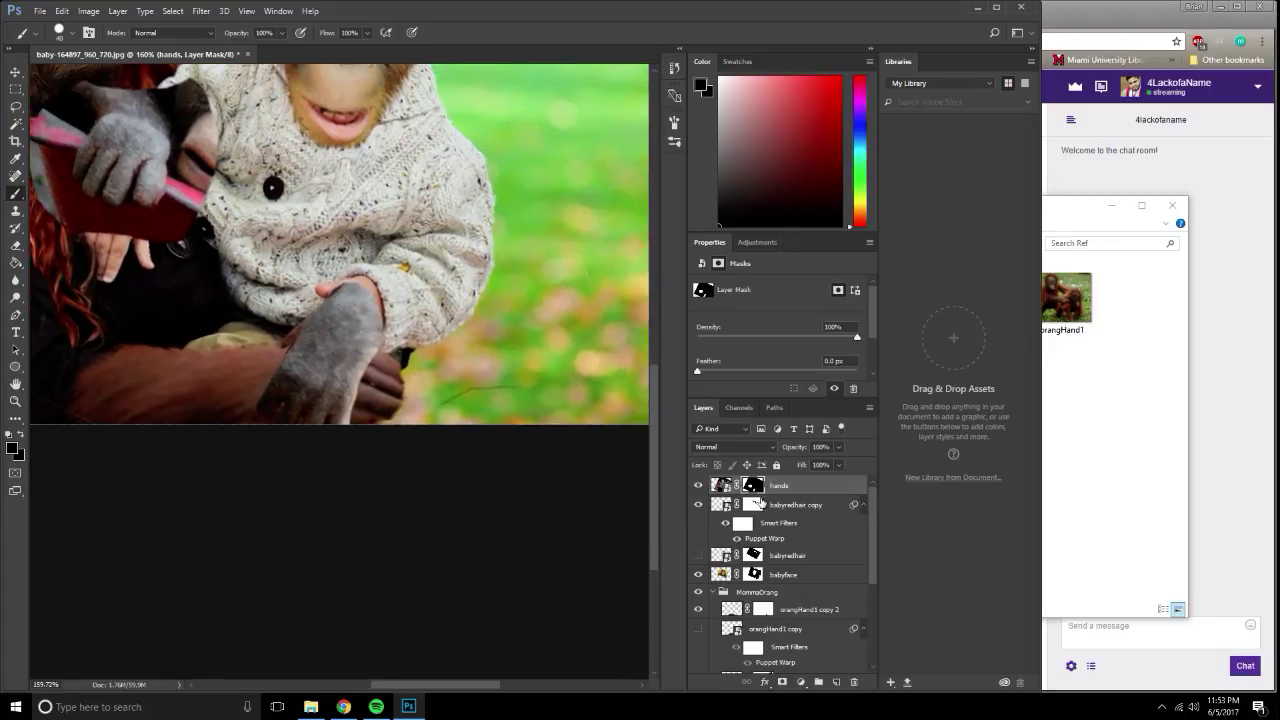
pyautogui.scroll(-1, 172, 264)
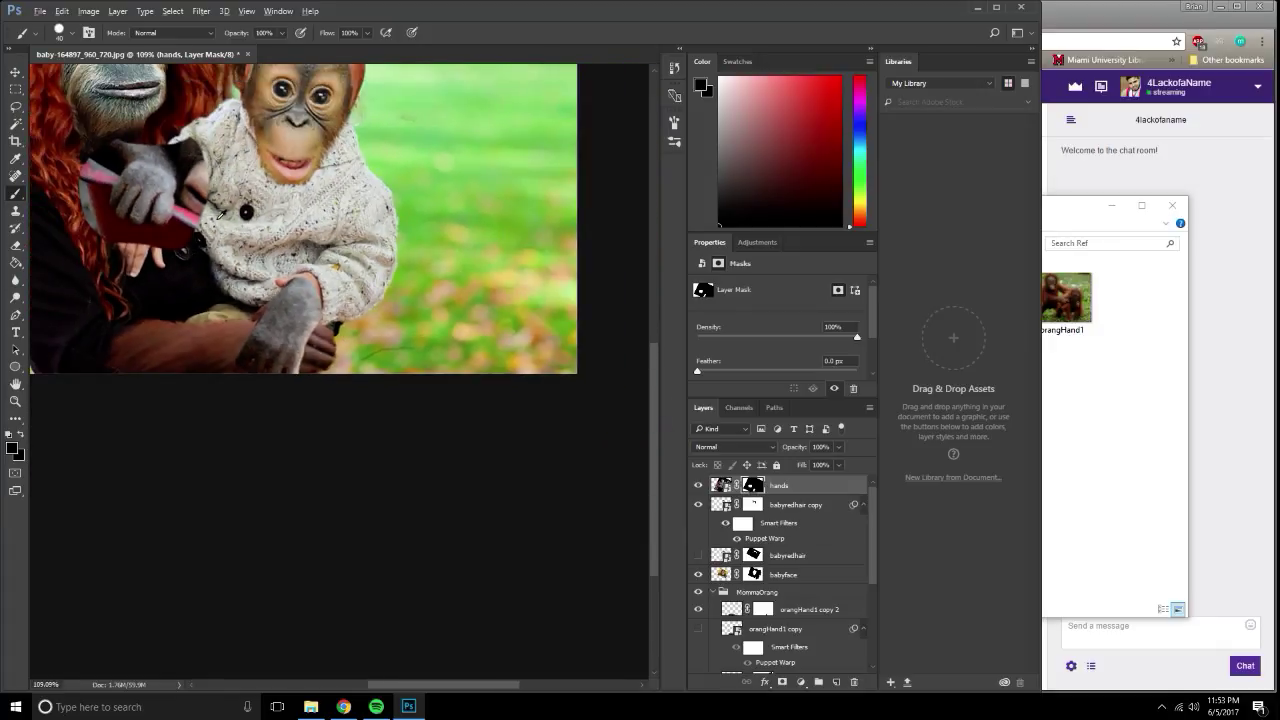
pyautogui.scroll(-1, 172, 264)
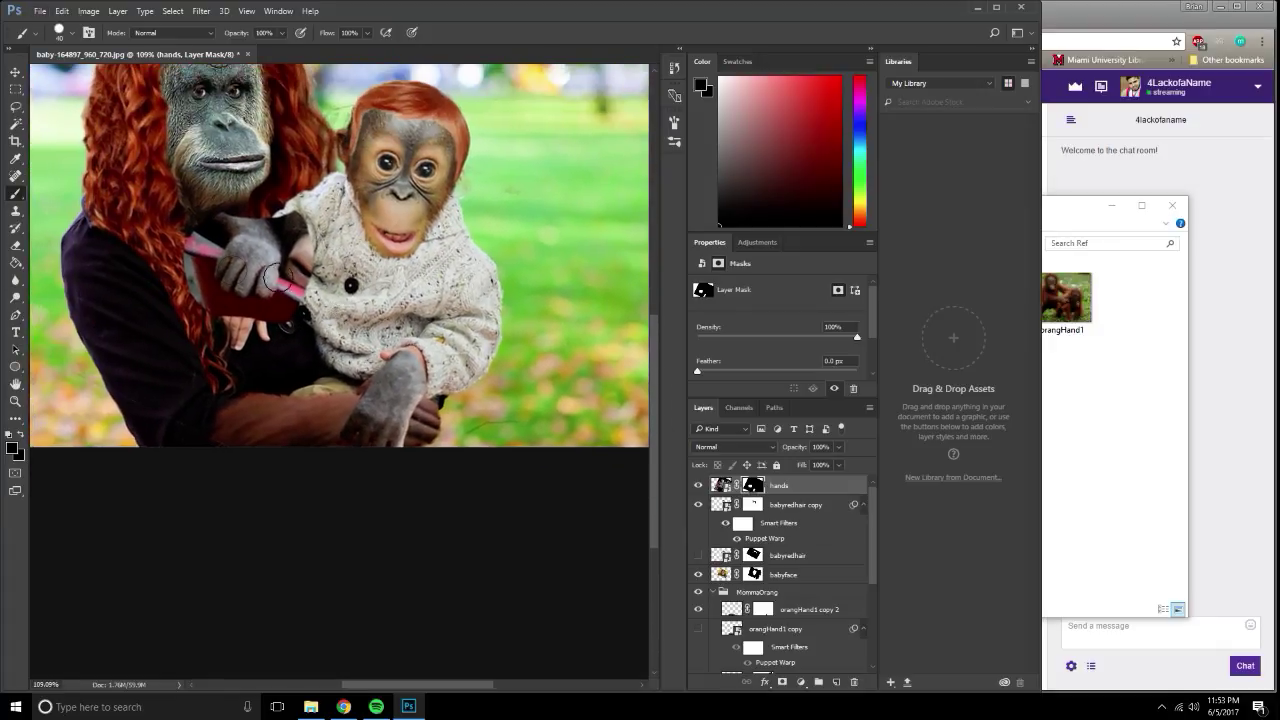
pyautogui.click(16, 89)
pyautogui.moveTo(137, 137); pyautogui.dragTo(328, 353)
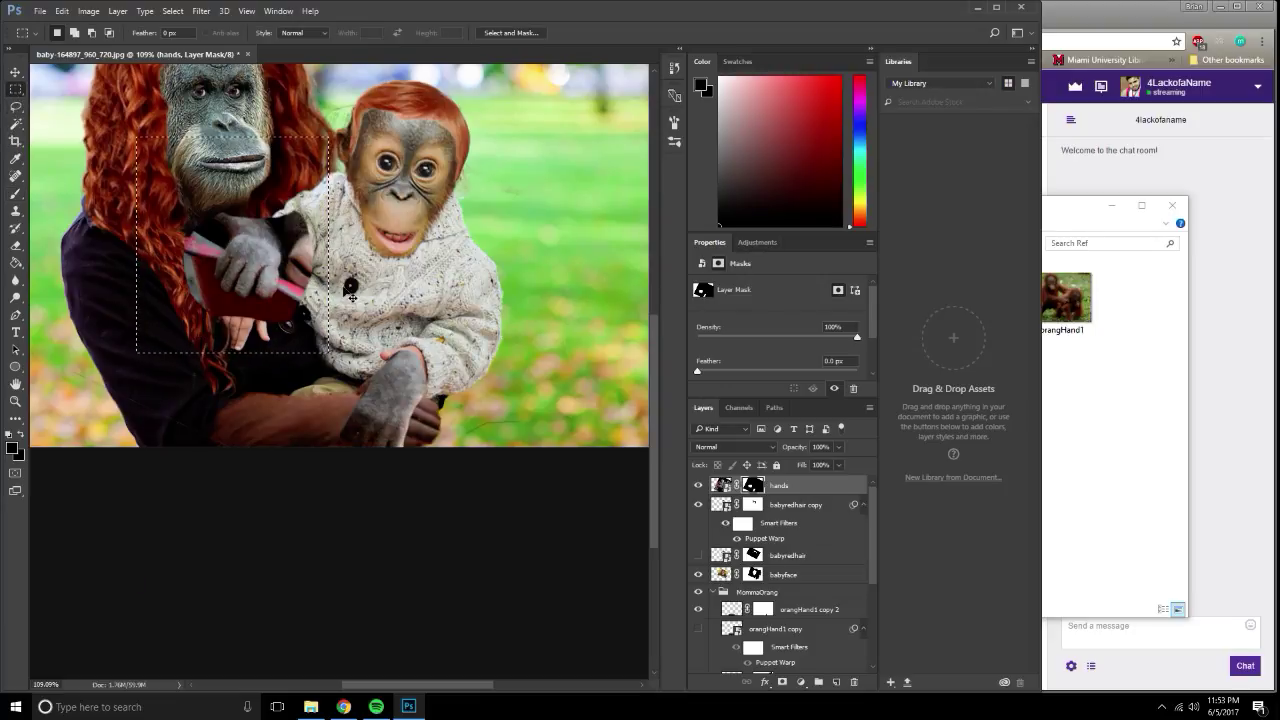
# Copy the selected upper hand to a hidden 'hands copy' layer and clear the selection.
pyautogui.hotkey('ctrl', 'j')
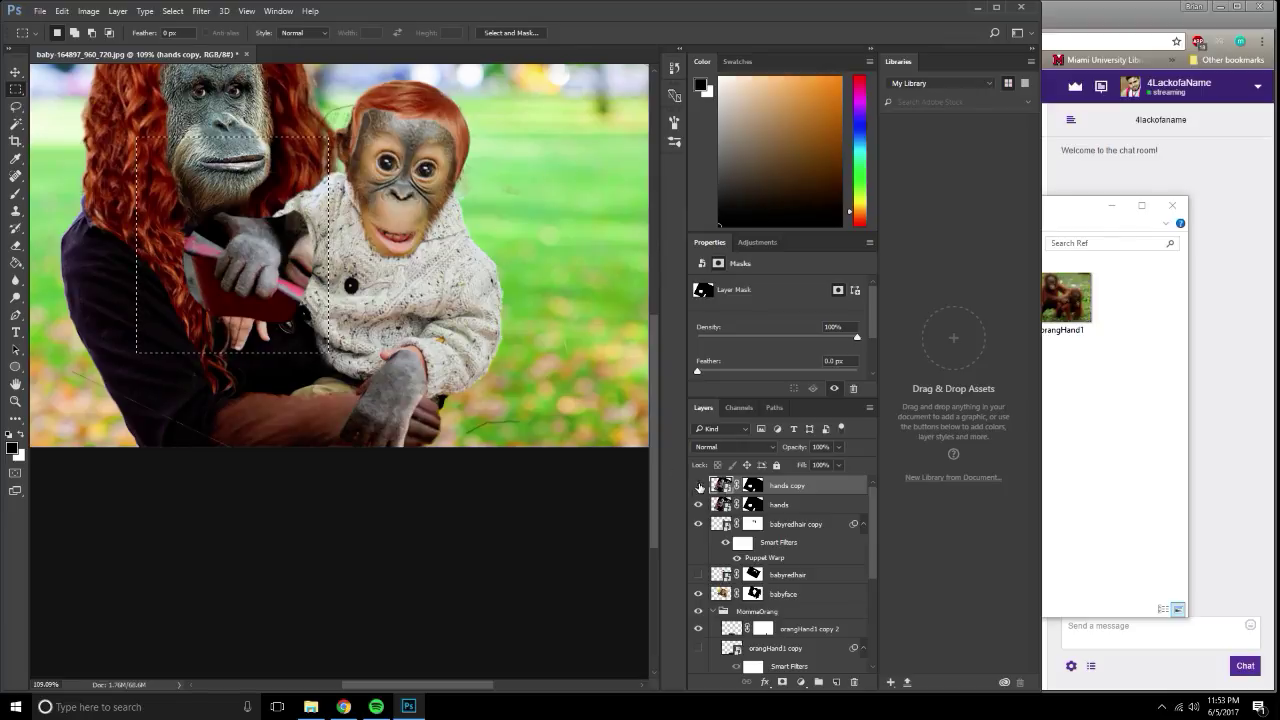
pyautogui.click(699, 486)
pyautogui.click(752, 504)
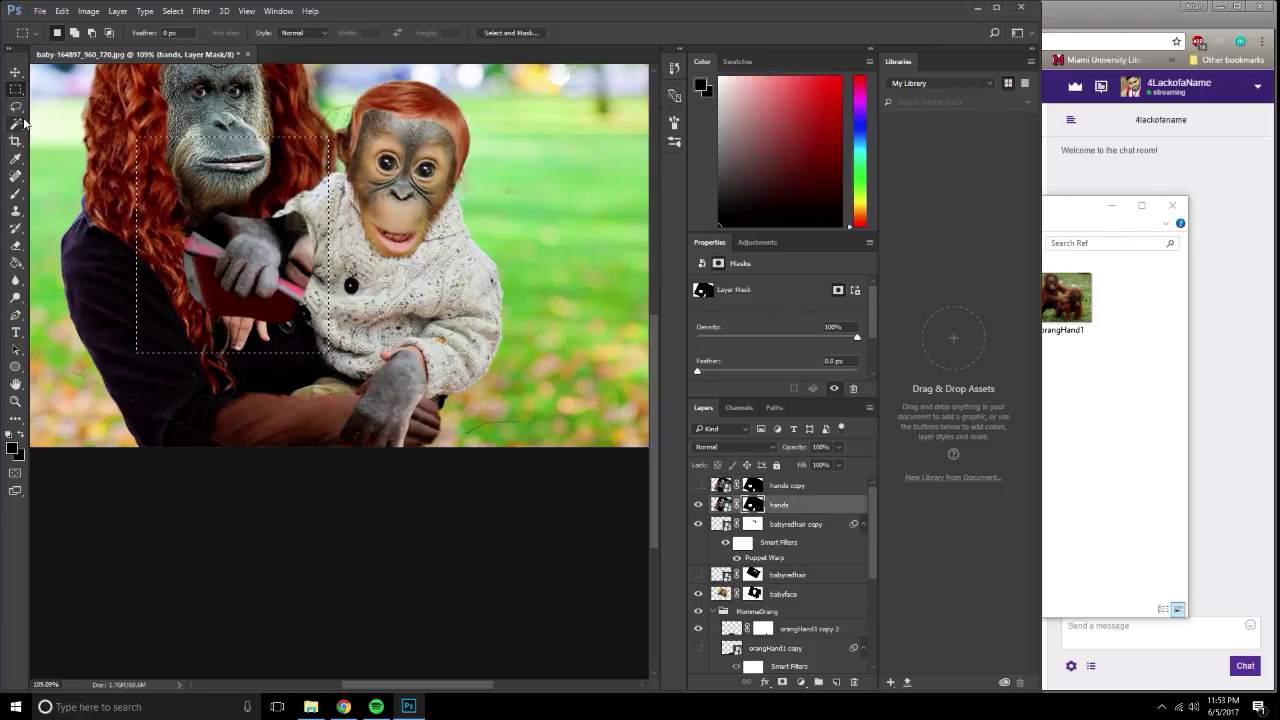
pyautogui.click(197, 193)
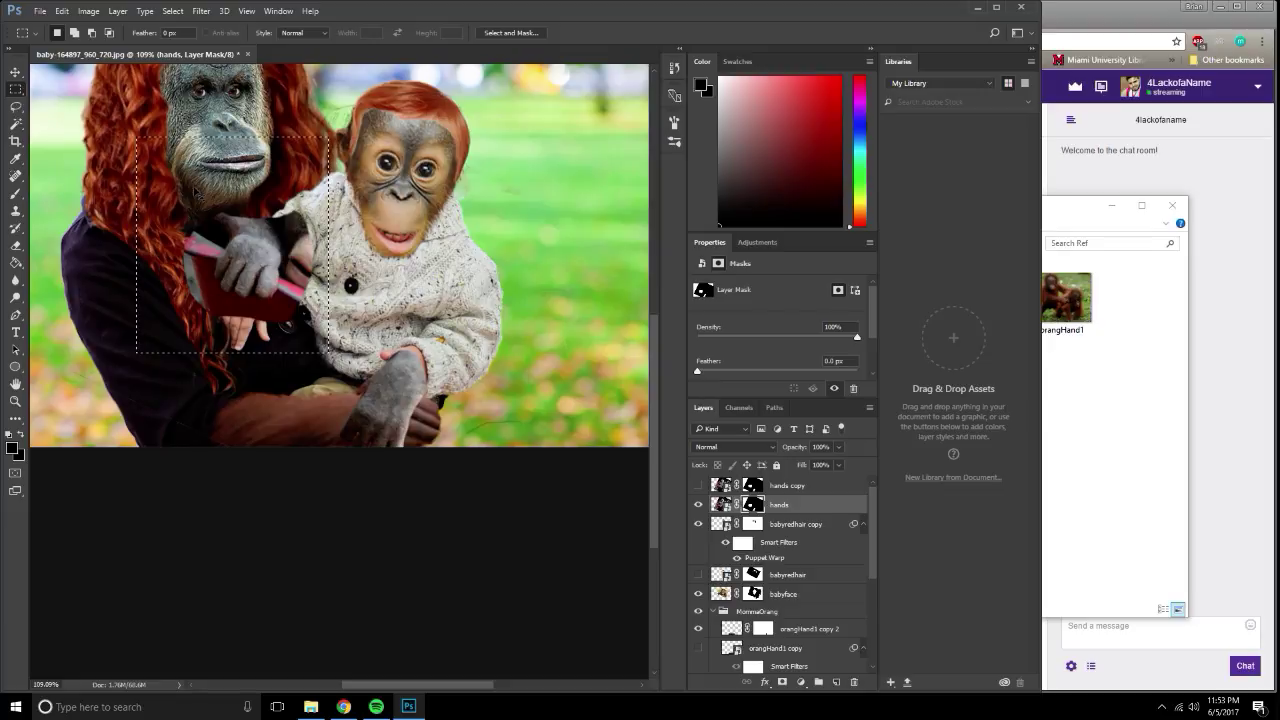
# Paint black on the 'hands' mask to remove the grey hand over the red book.
pyautogui.click(16, 193)
pyautogui.moveTo(290, 235); pyautogui.dragTo(185, 245)
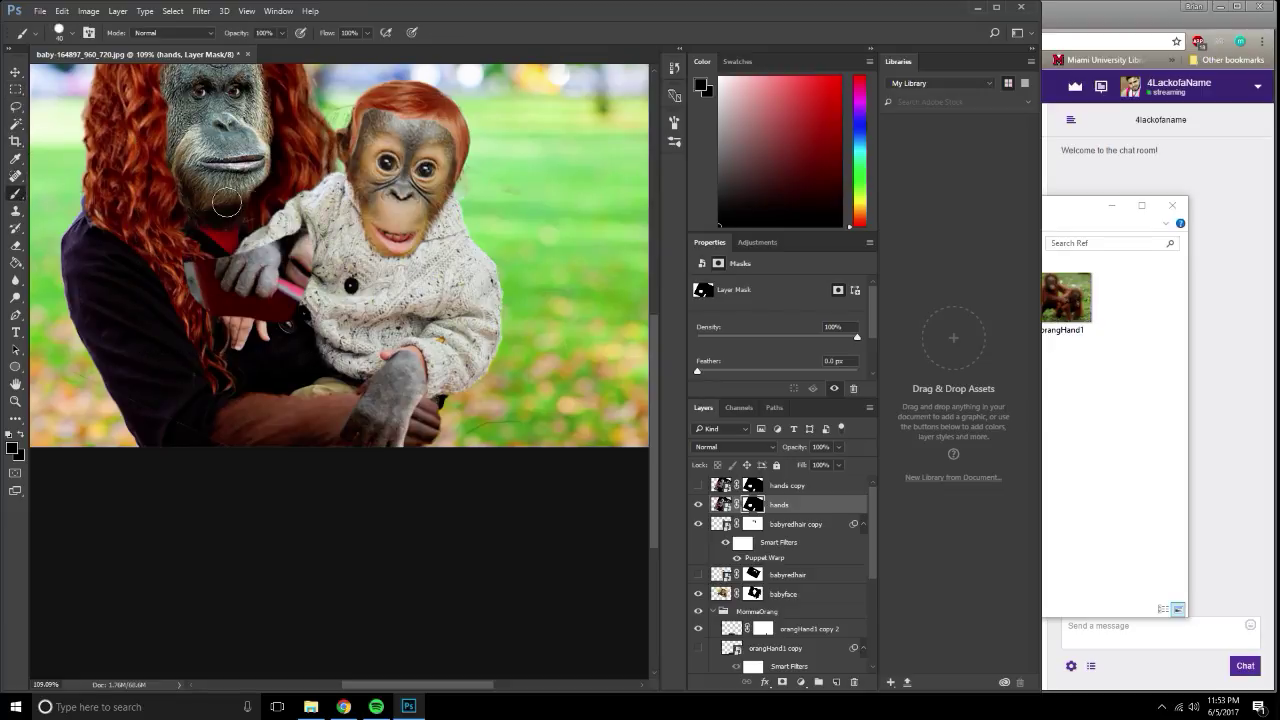
pyautogui.moveTo(230, 200); pyautogui.dragTo(190, 280)
pyautogui.moveTo(300, 235)
pyautogui.mouseDown()
pyautogui.moveTo(252, 340)
pyautogui.moveTo(200, 272)
pyautogui.mouseUp()
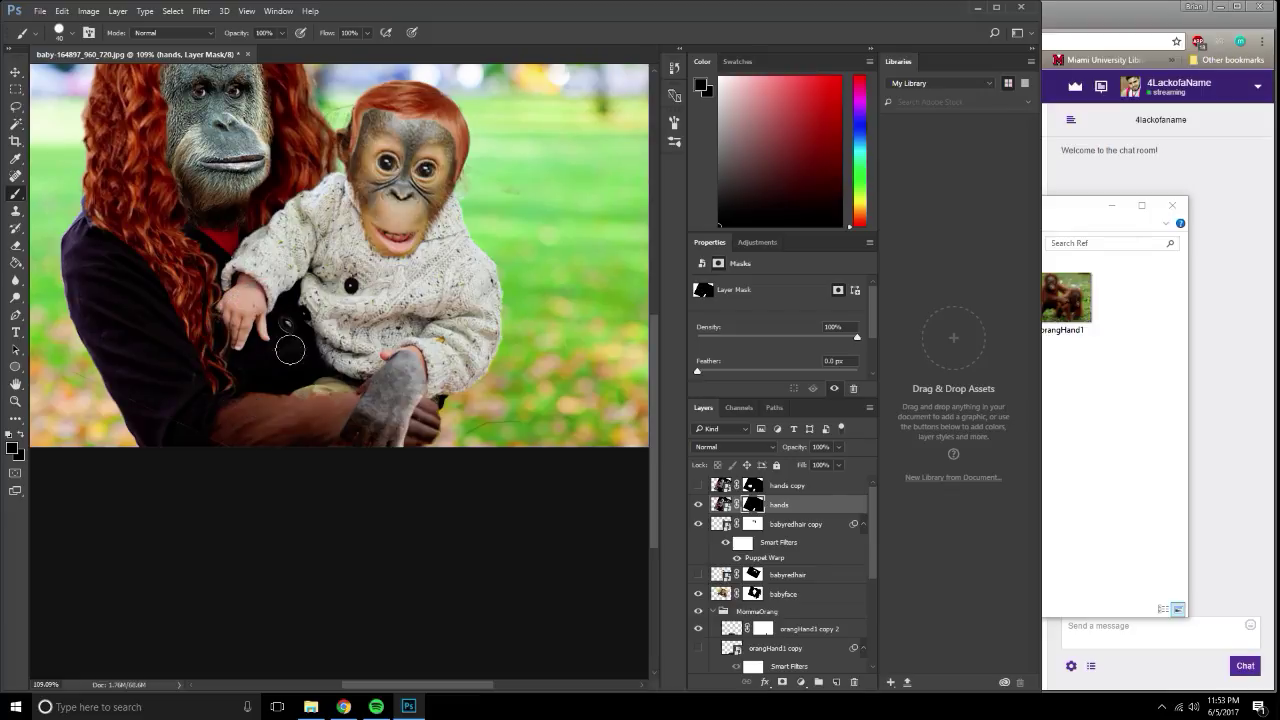
pyautogui.scroll(2, 388, 345)
pyautogui.scroll(1, 388, 345)
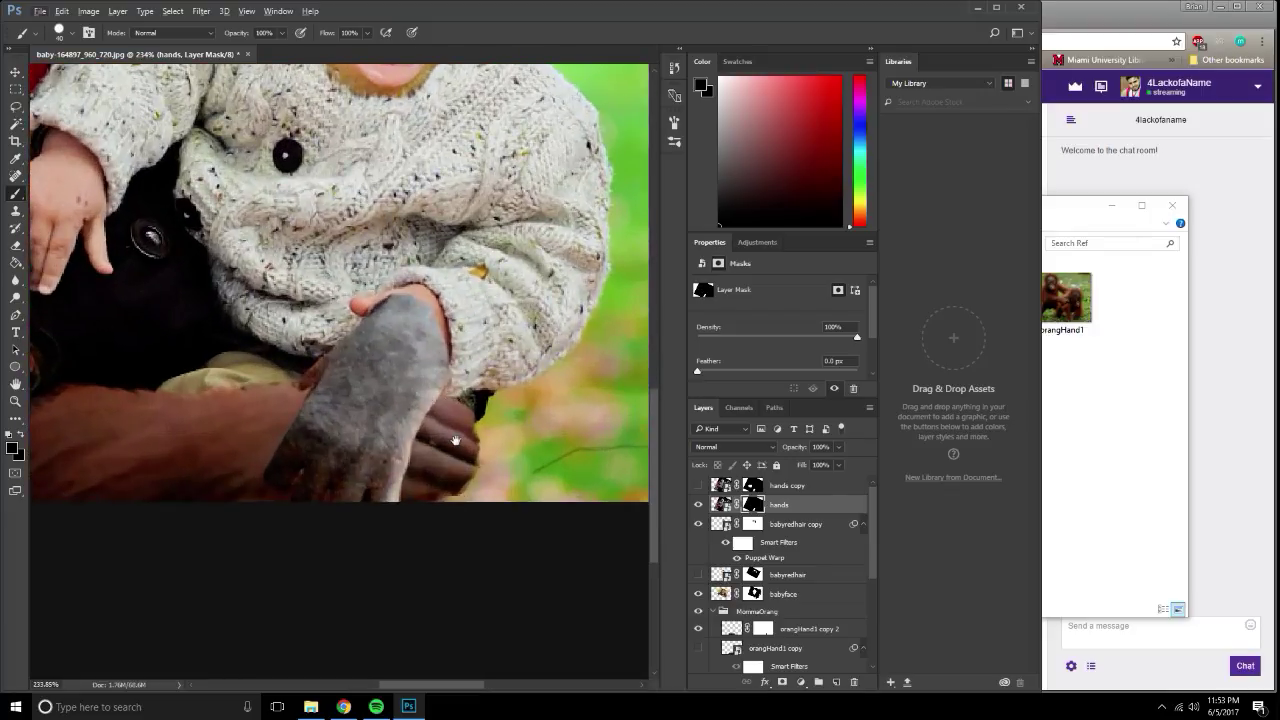
pyautogui.moveTo(455, 440); pyautogui.dragTo(405, 349)
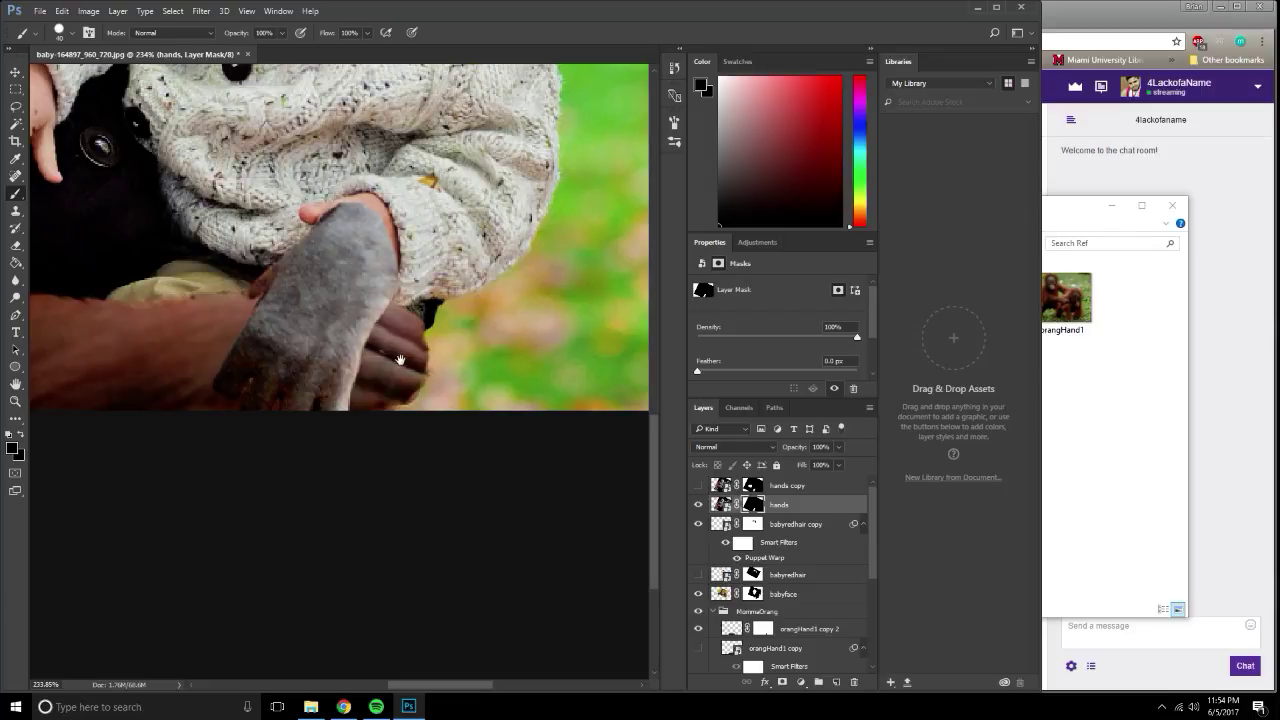
pyautogui.scroll(-1, 425, 382)
# Target the hands layer's pixels and nudge the grey hand upward.
pyautogui.hotkey('ctrl', '2')
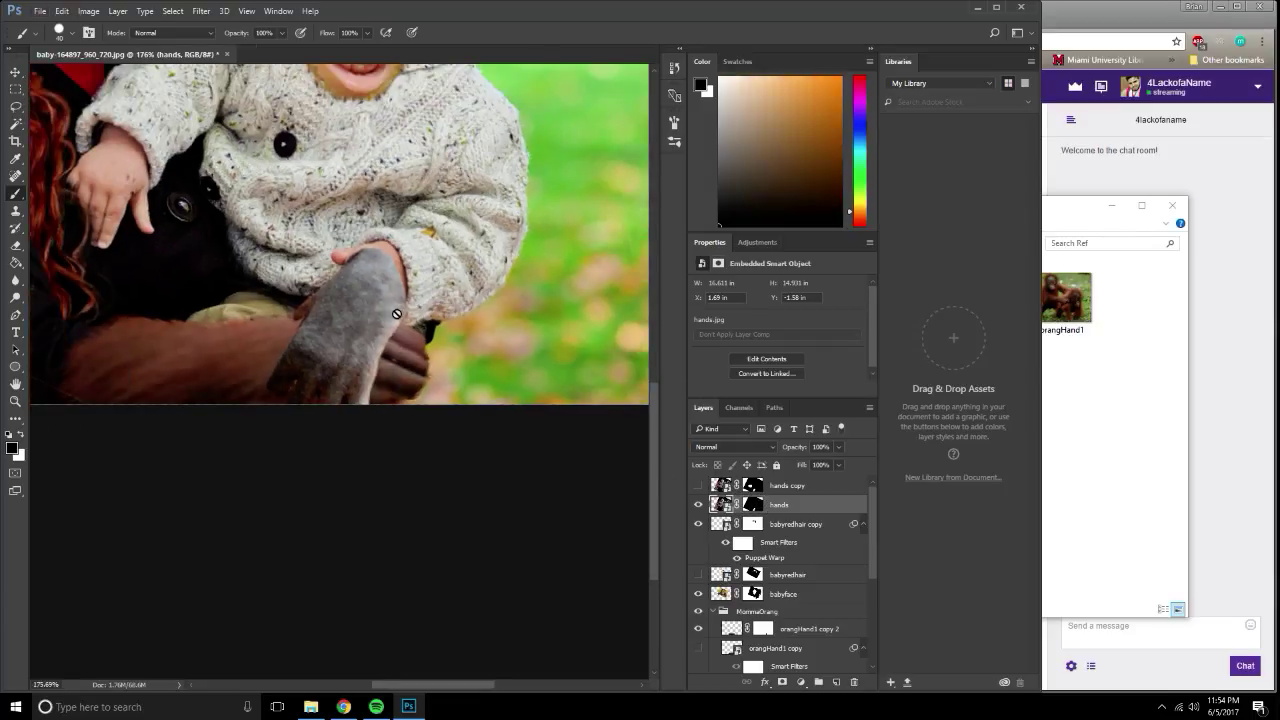
pyautogui.press('v')
pyautogui.moveTo(341, 332); pyautogui.dragTo(361, 314)
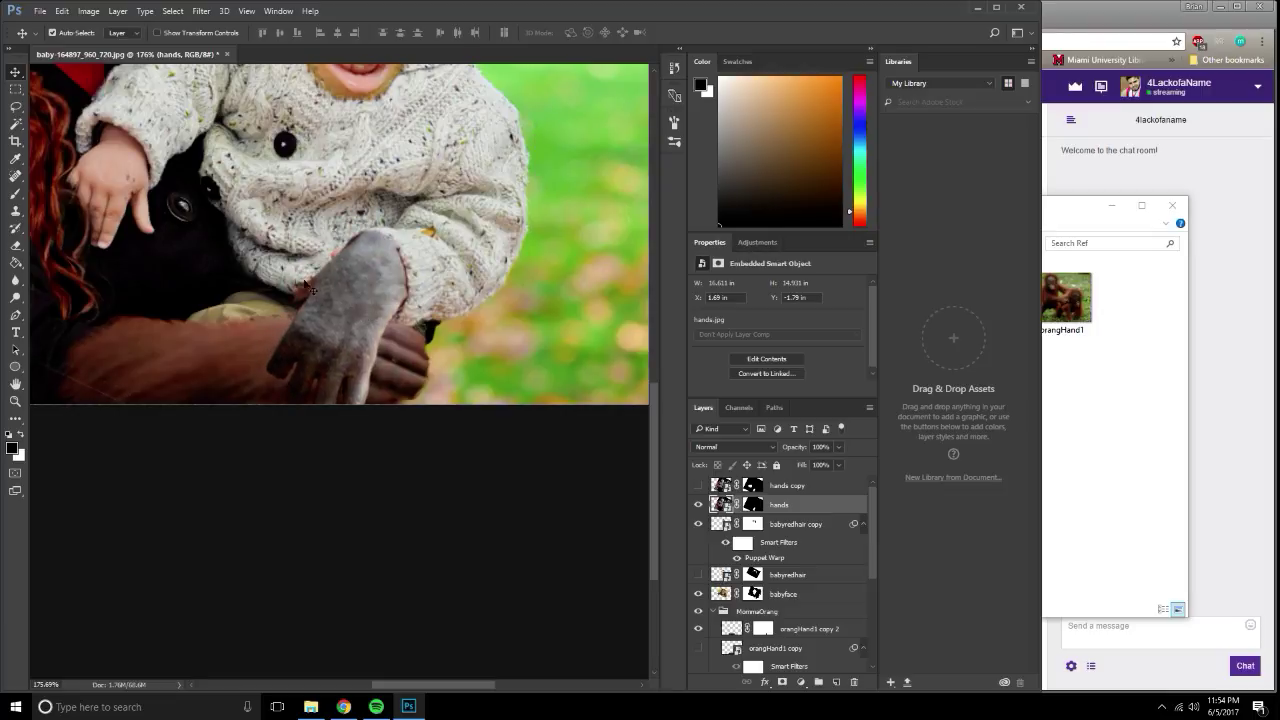
pyautogui.rightClick(790, 505)
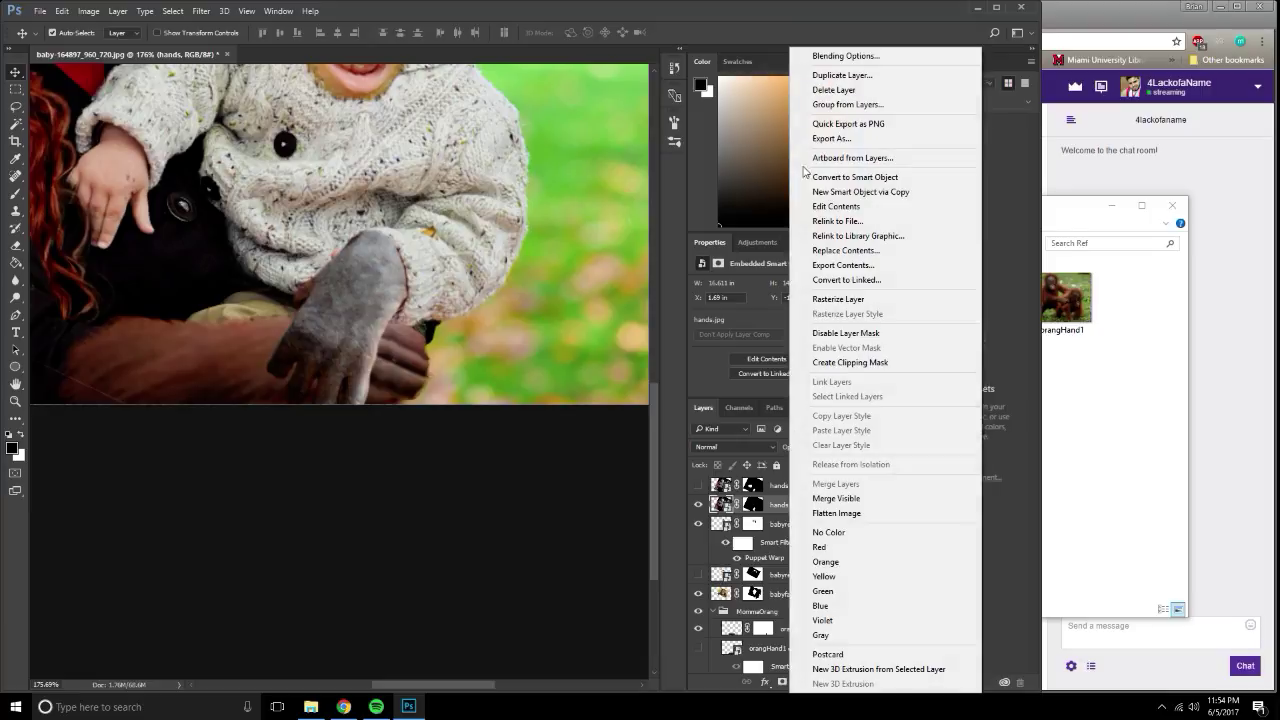
pyautogui.click(772, 500)
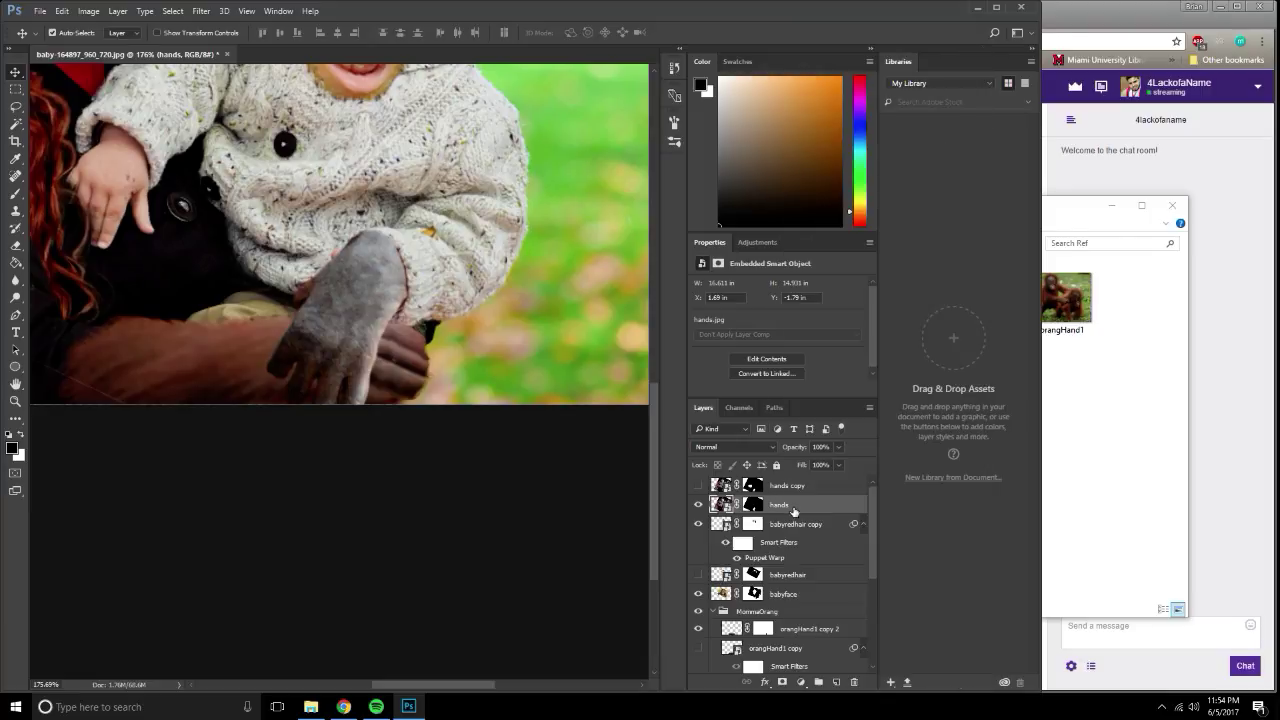
# Make 'hands copy 2' as a new smart object via copy, move it up-right, and hide 'hands'.
pyautogui.hotkey('ctrl', 'j')
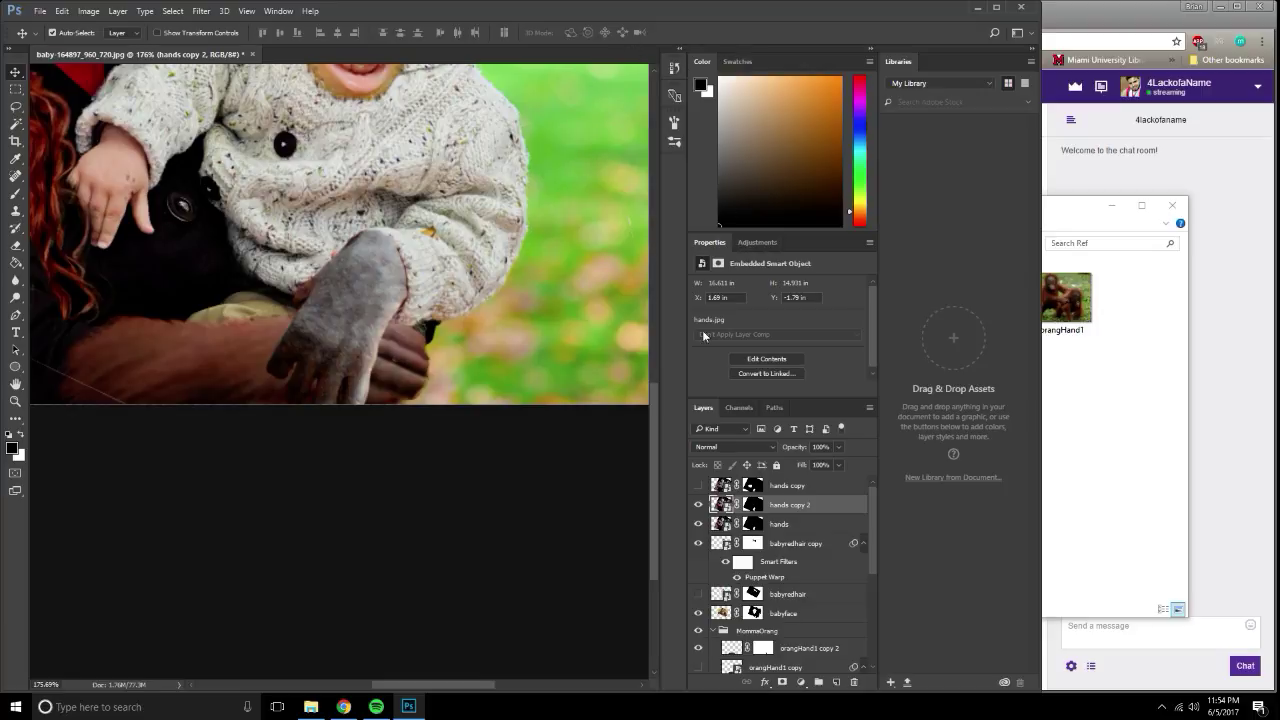
pyautogui.rightClick(790, 498)
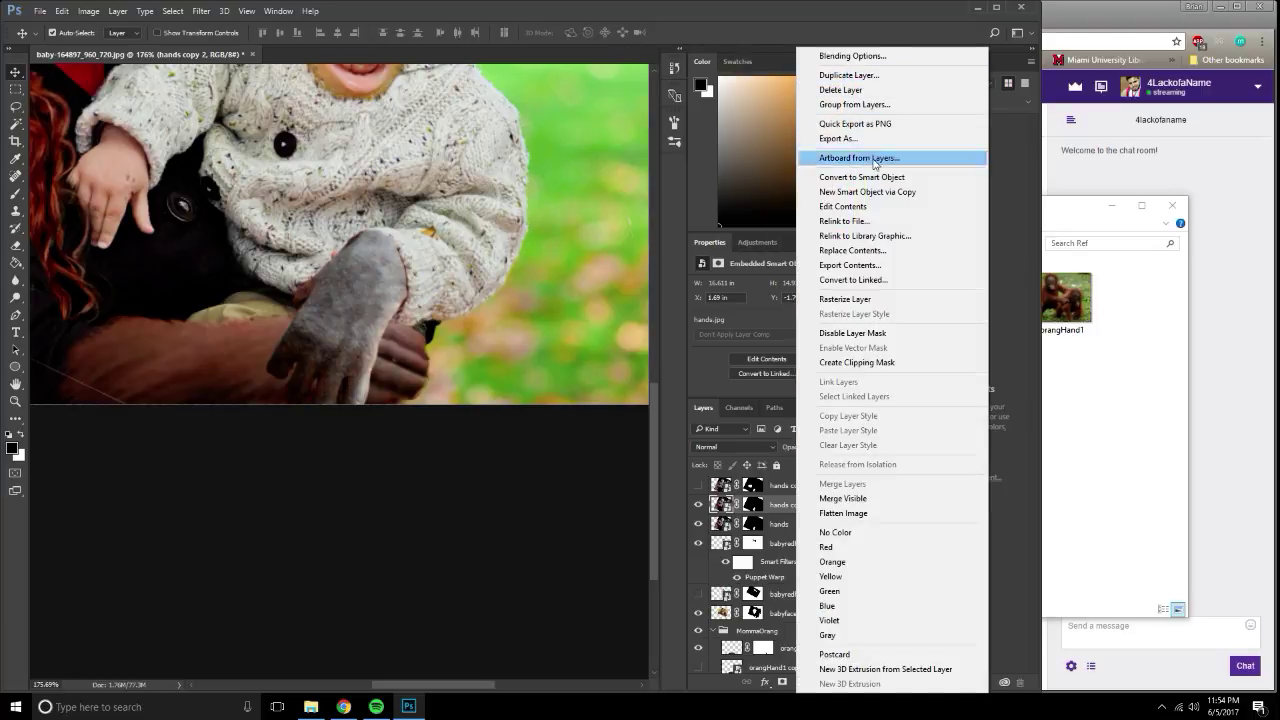
pyautogui.click(873, 193)
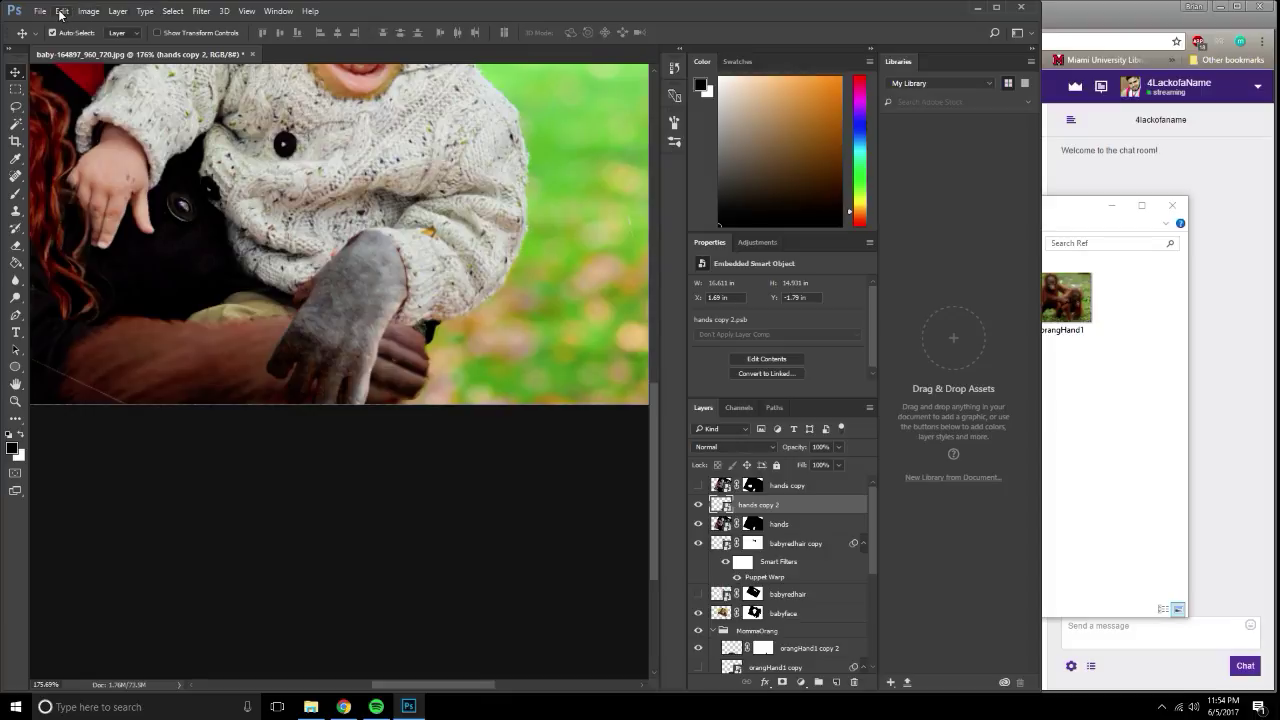
pyautogui.moveTo(360, 346); pyautogui.dragTo(358, 305)
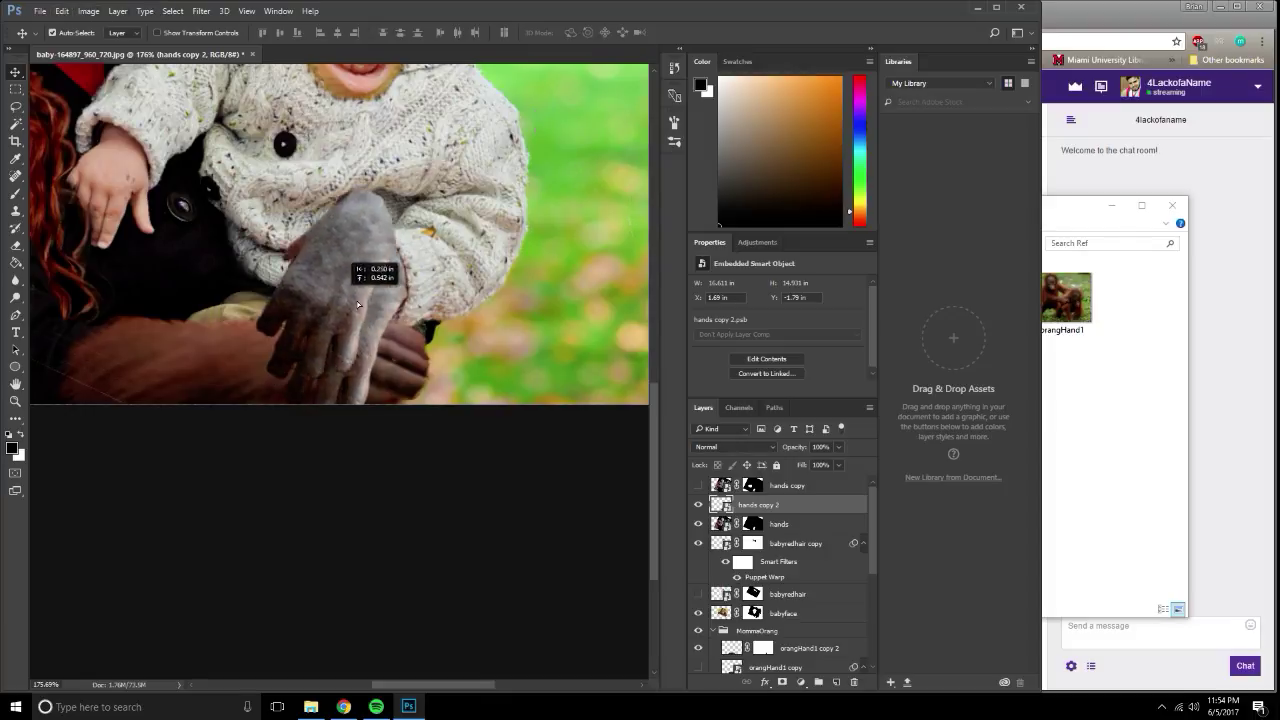
pyautogui.moveTo(358, 305); pyautogui.dragTo(418, 318)
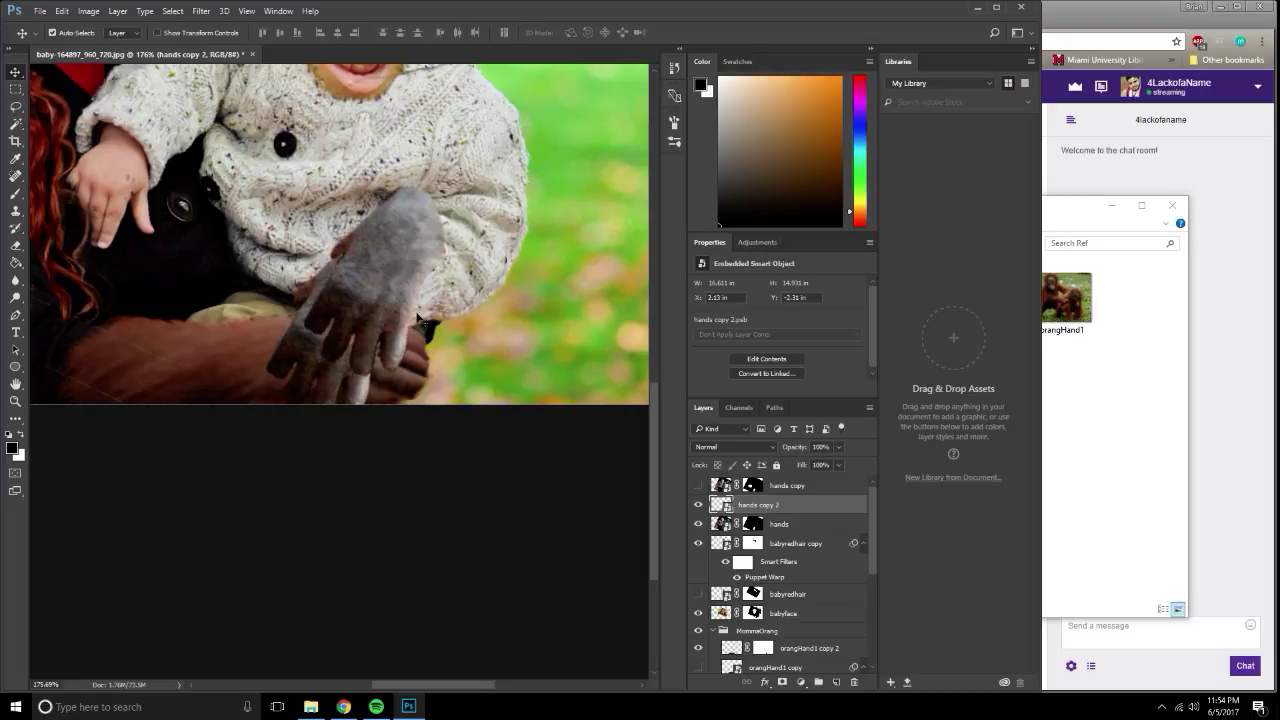
pyautogui.click(698, 524)
# Puppet Warp the copied hand, rotating its top about 13° and bending the lower fingers.
pyautogui.moveTo(402, 262)
pyautogui.mouseDown()
pyautogui.moveTo(364, 302)
pyautogui.moveTo(376, 291)
pyautogui.mouseUp()
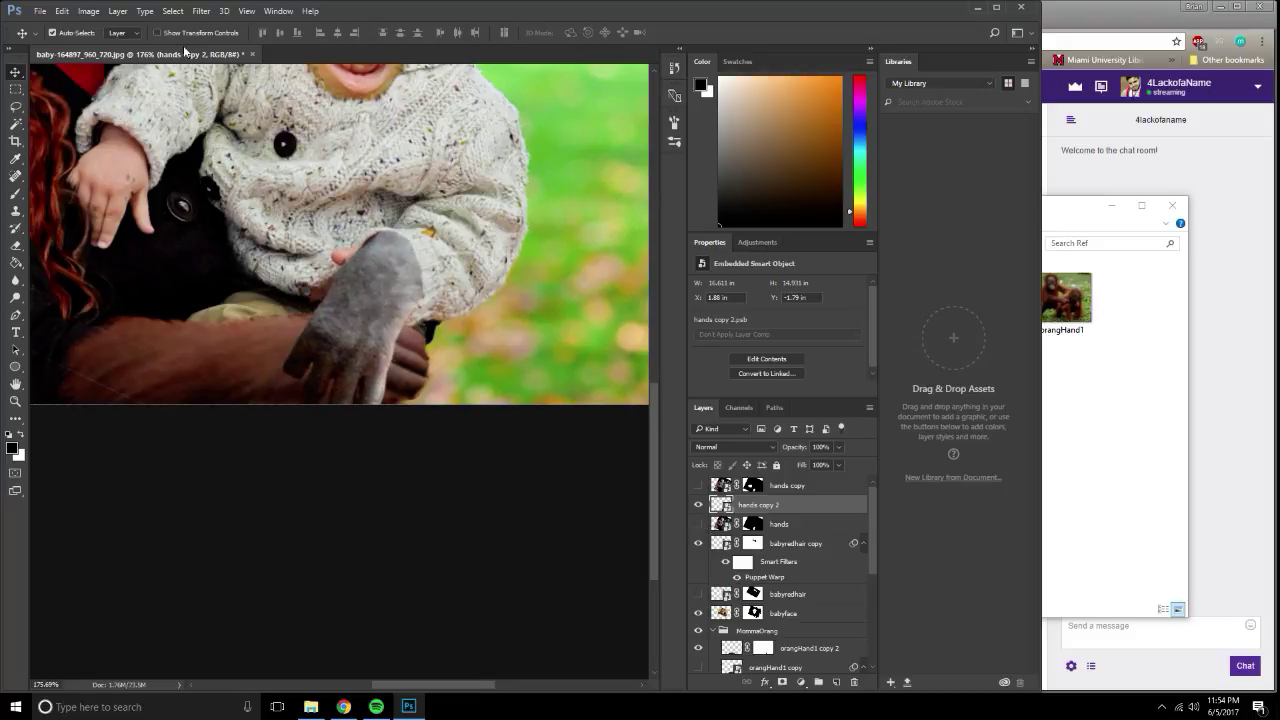
pyautogui.click(61, 10)
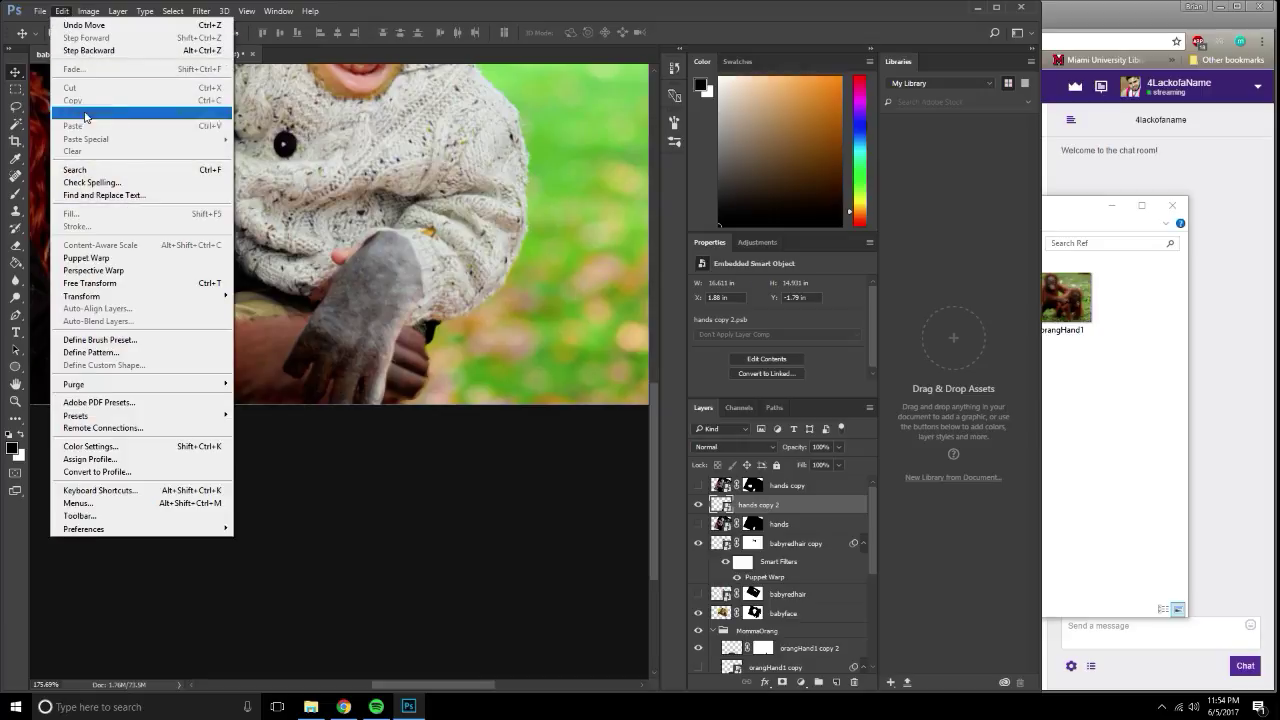
pyautogui.click(100, 259)
pyautogui.moveTo(358, 322); pyautogui.dragTo(348, 316)
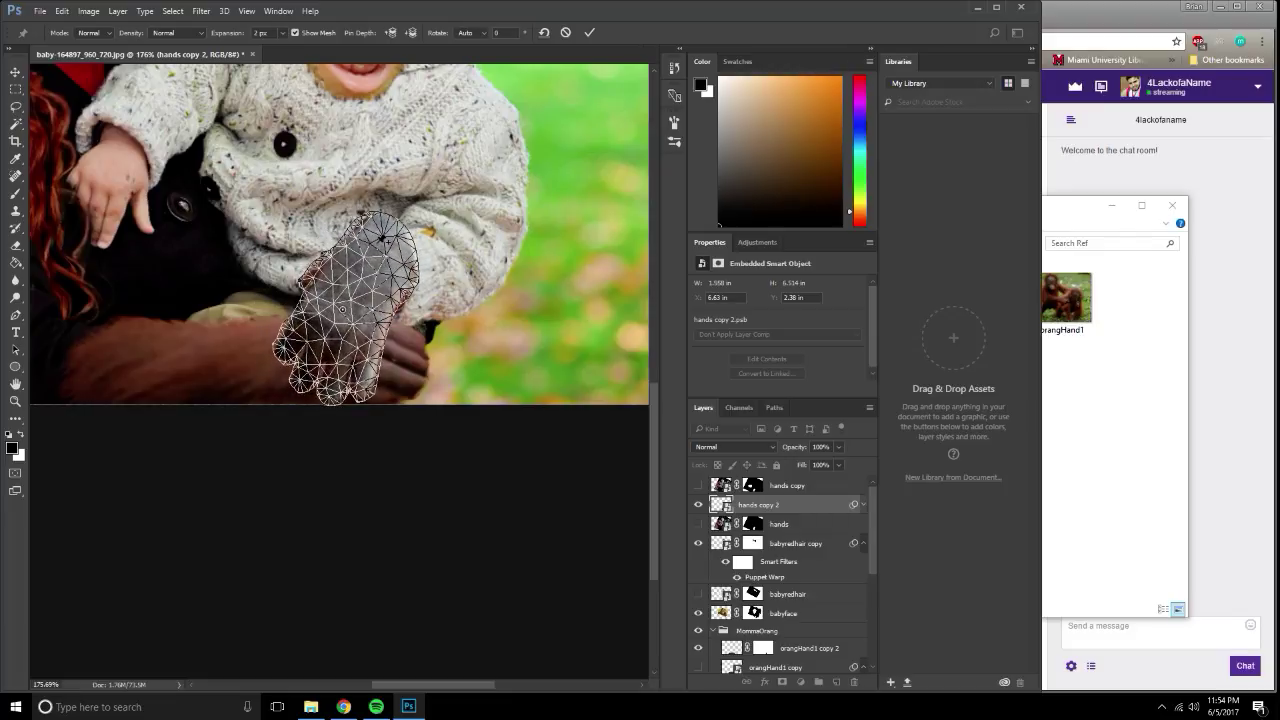
pyautogui.moveTo(379, 242)
pyautogui.mouseDown()
pyautogui.moveTo(385, 260)
pyautogui.moveTo(345, 266)
pyautogui.mouseUp()
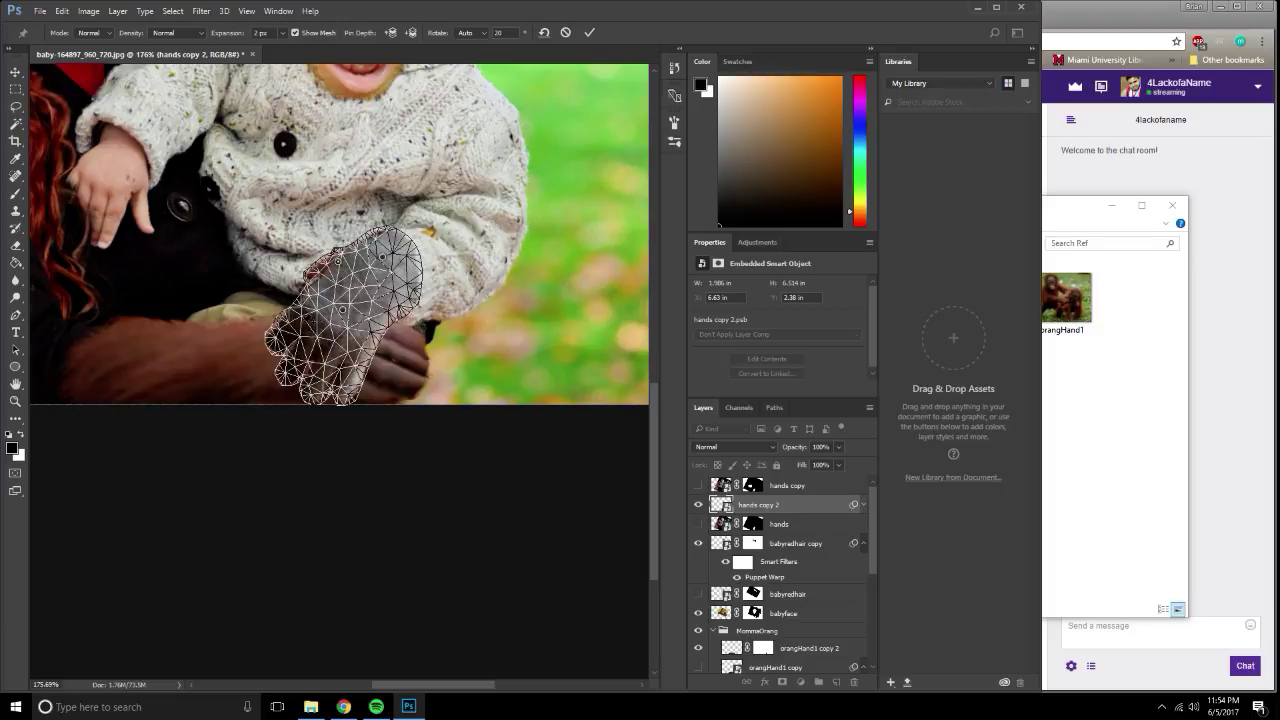
pyautogui.moveTo(314, 362); pyautogui.dragTo(341, 316)
pyautogui.moveTo(392, 258); pyautogui.dragTo(386, 262)
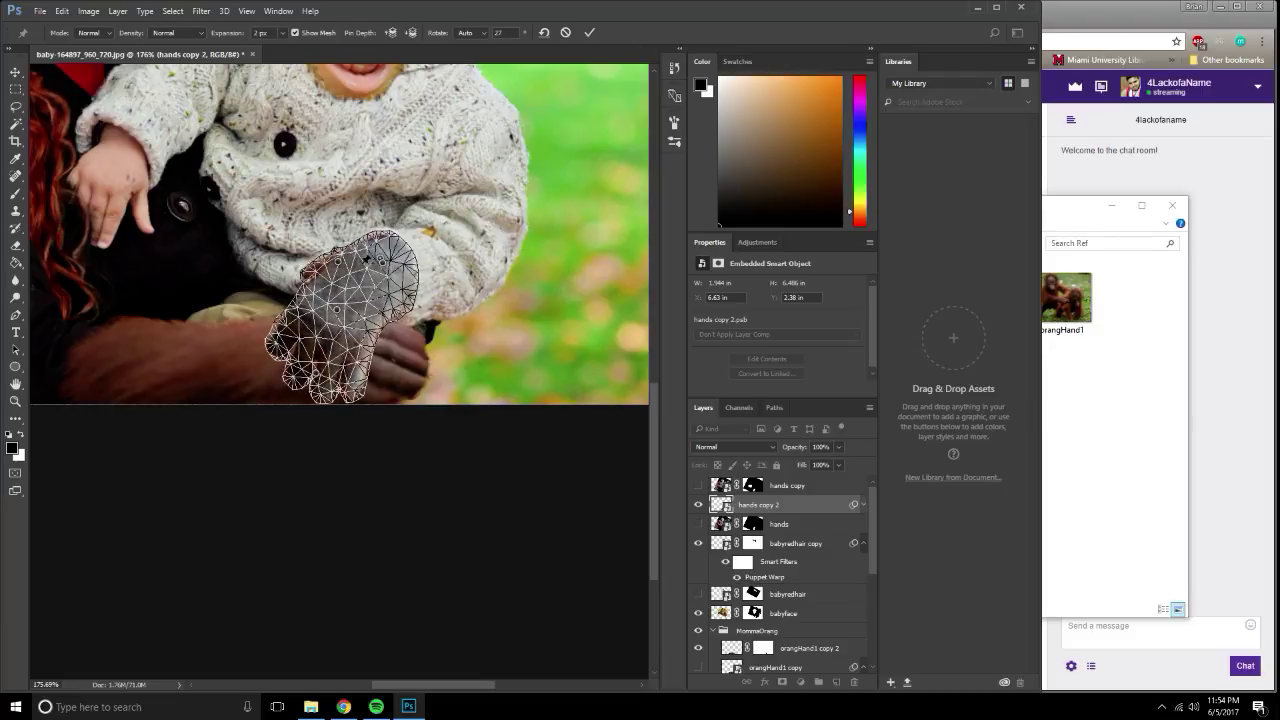
pyautogui.press('Return')
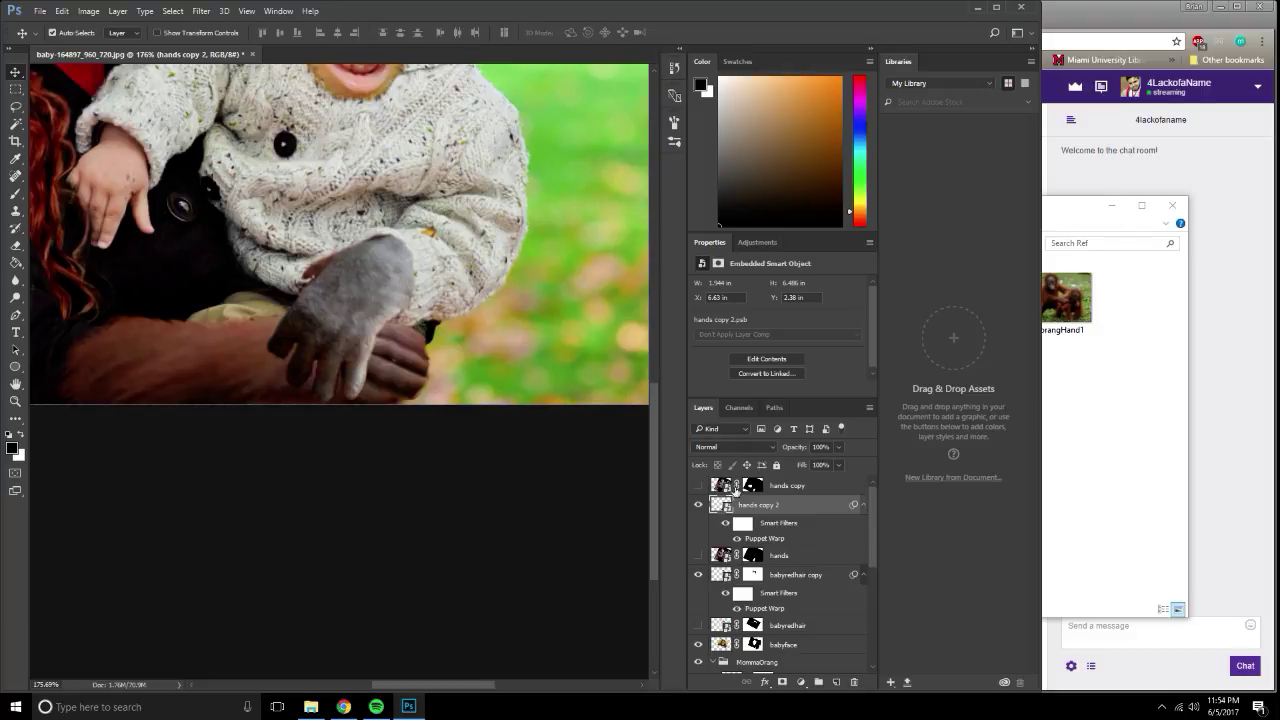
# Add a layer mask to 'hands copy 2' and paint black along the hand's right edge.
pyautogui.click(782, 681)
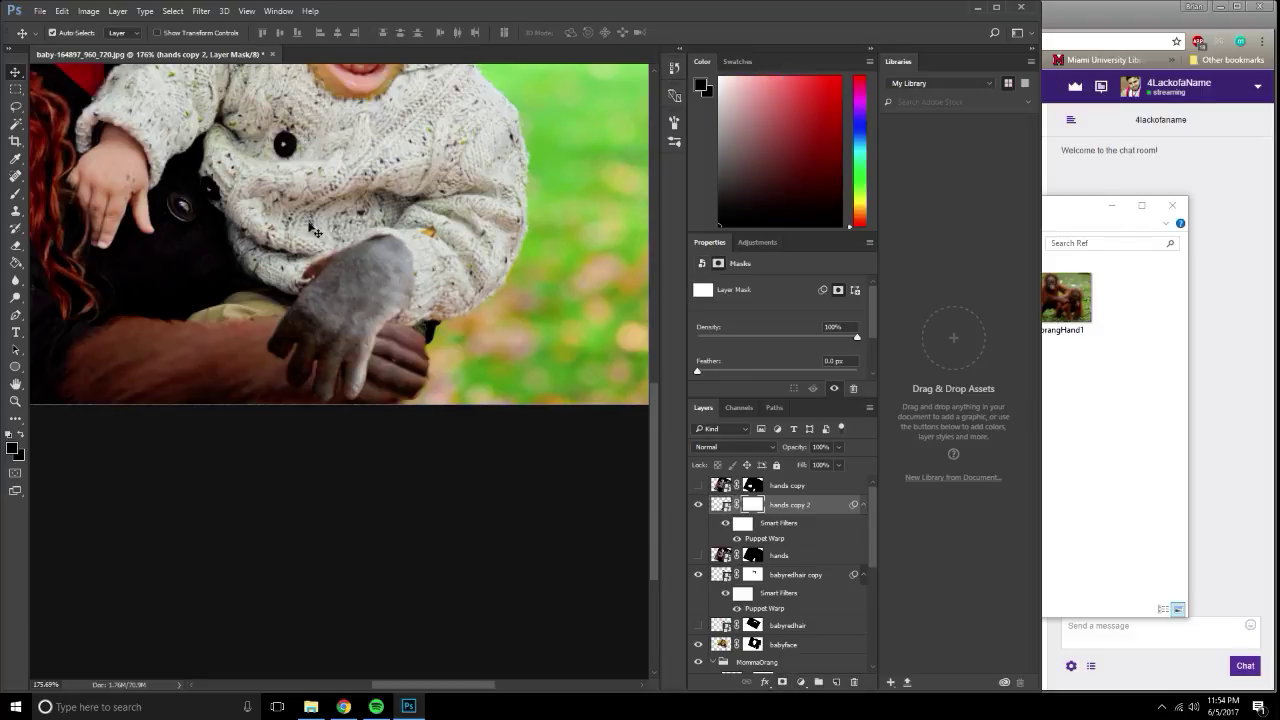
pyautogui.click(18, 194)
pyautogui.click(18, 194)
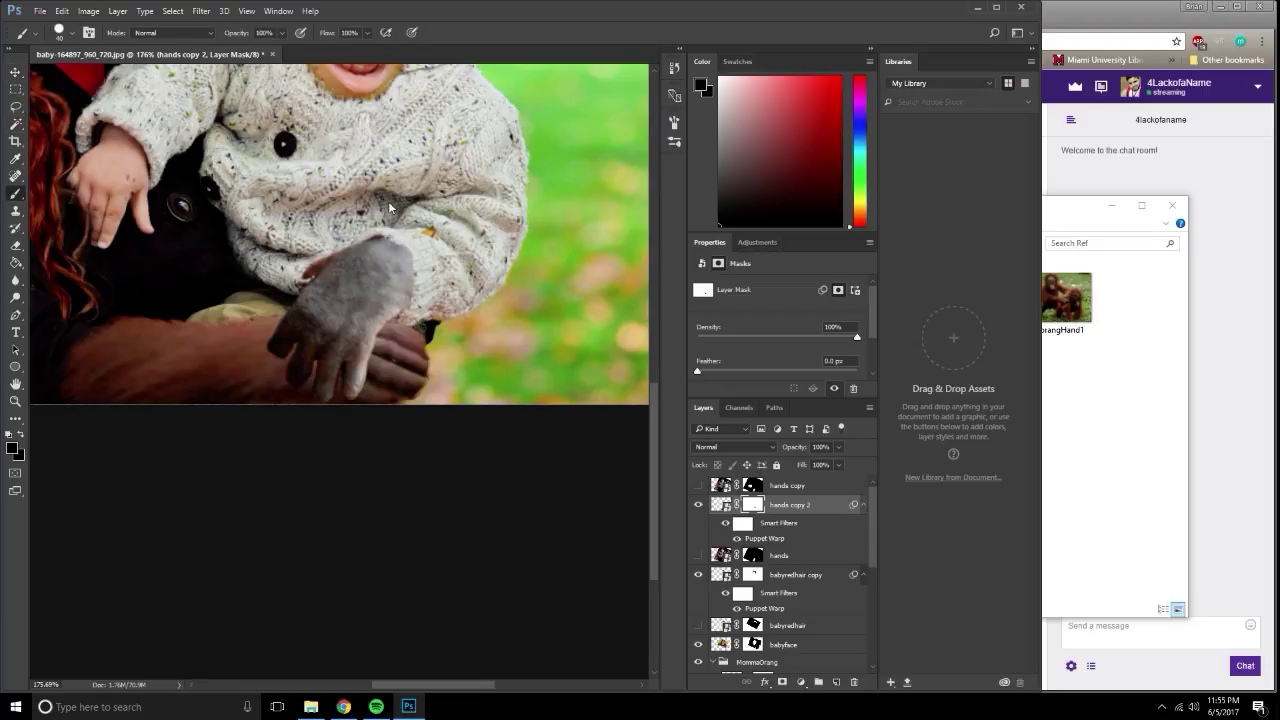
pyautogui.click(404, 227)
pyautogui.scroll(3, 416, 285)
pyautogui.moveTo(412, 322); pyautogui.dragTo(415, 265)
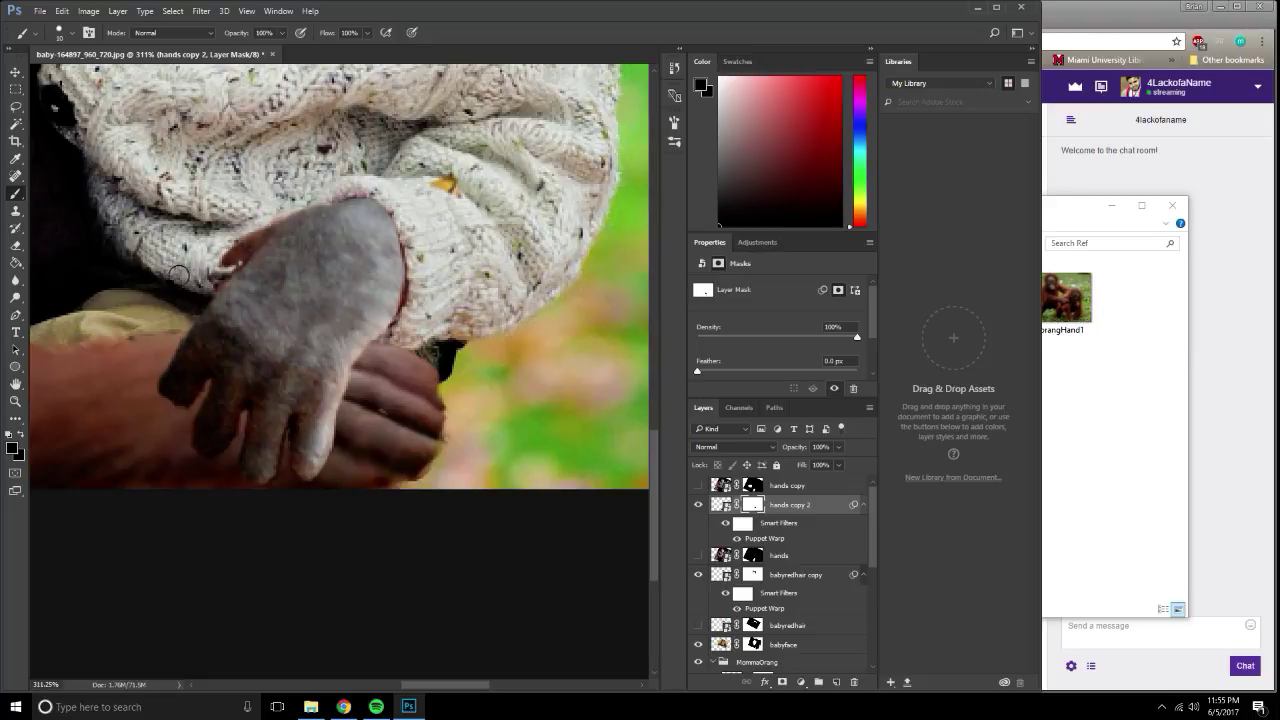
pyautogui.scroll(-5, 328, 236)
pyautogui.scroll(-2, 366, 254)
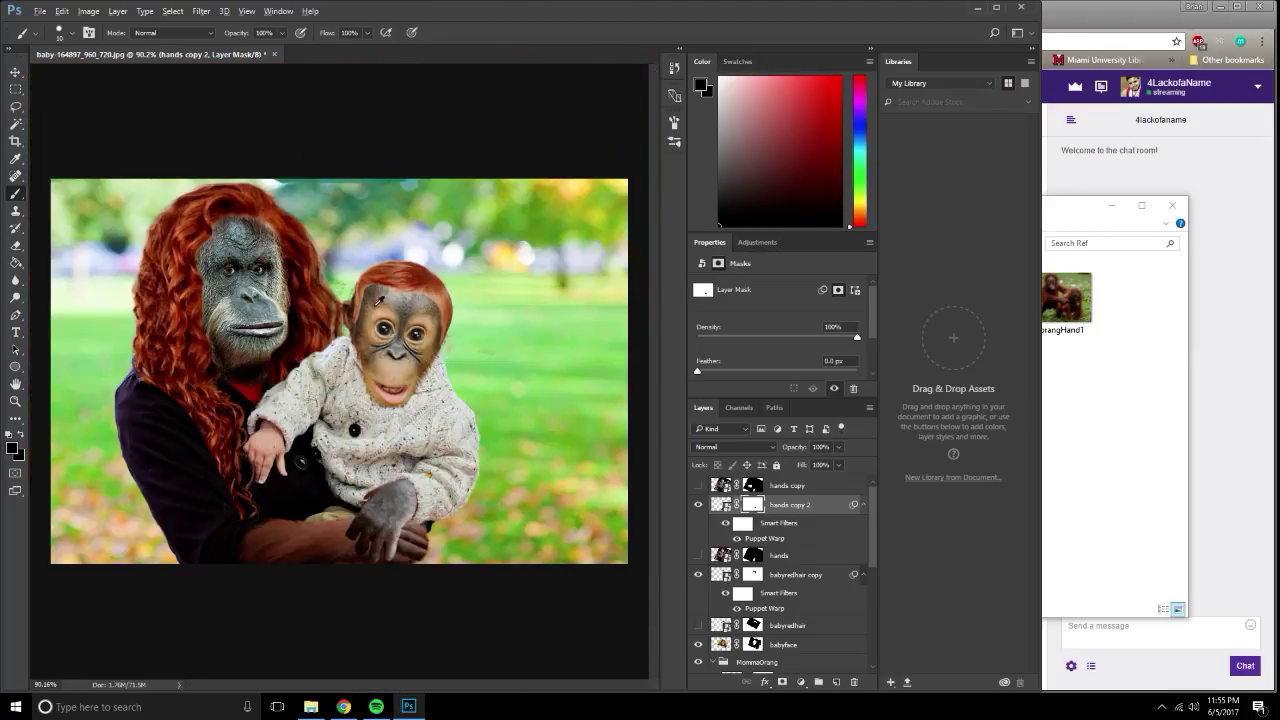
pyautogui.scroll(4, 345, 497)
pyautogui.scroll(3, 345, 497)
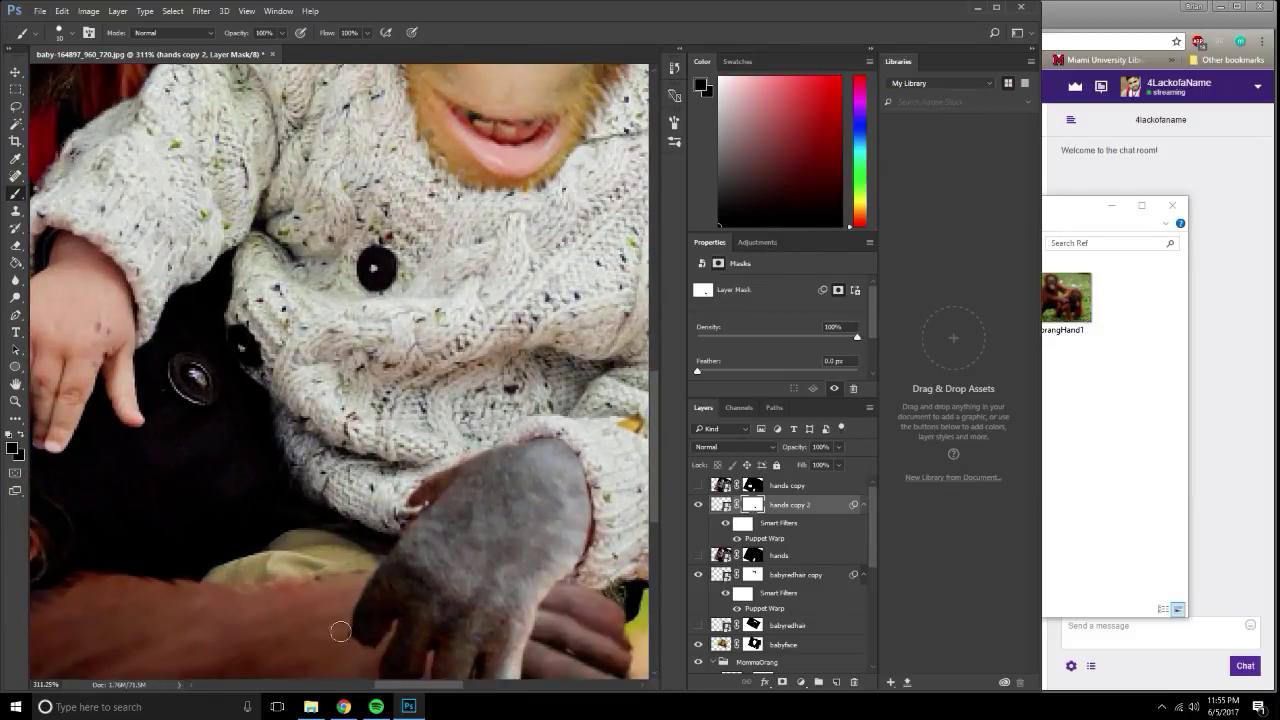
pyautogui.scroll(-4, 330, 470)
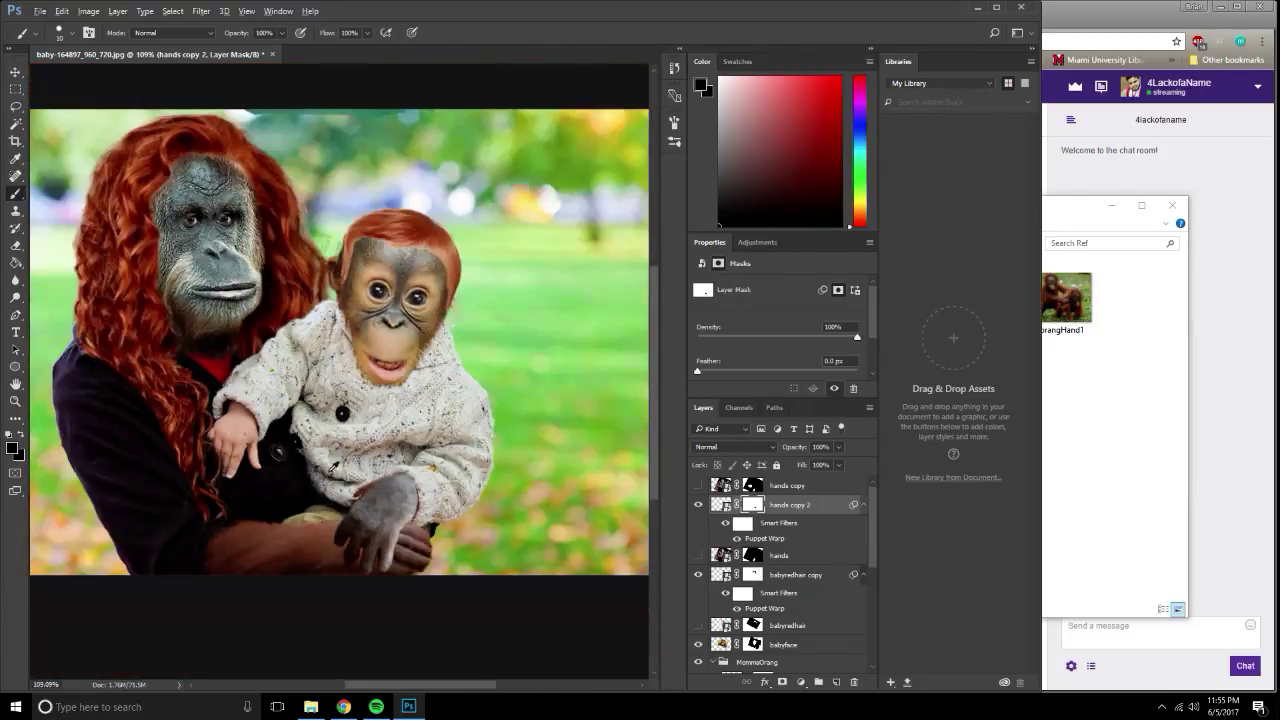
pyautogui.scroll(-1, 334, 465)
pyautogui.scroll(-2, 343, 458)
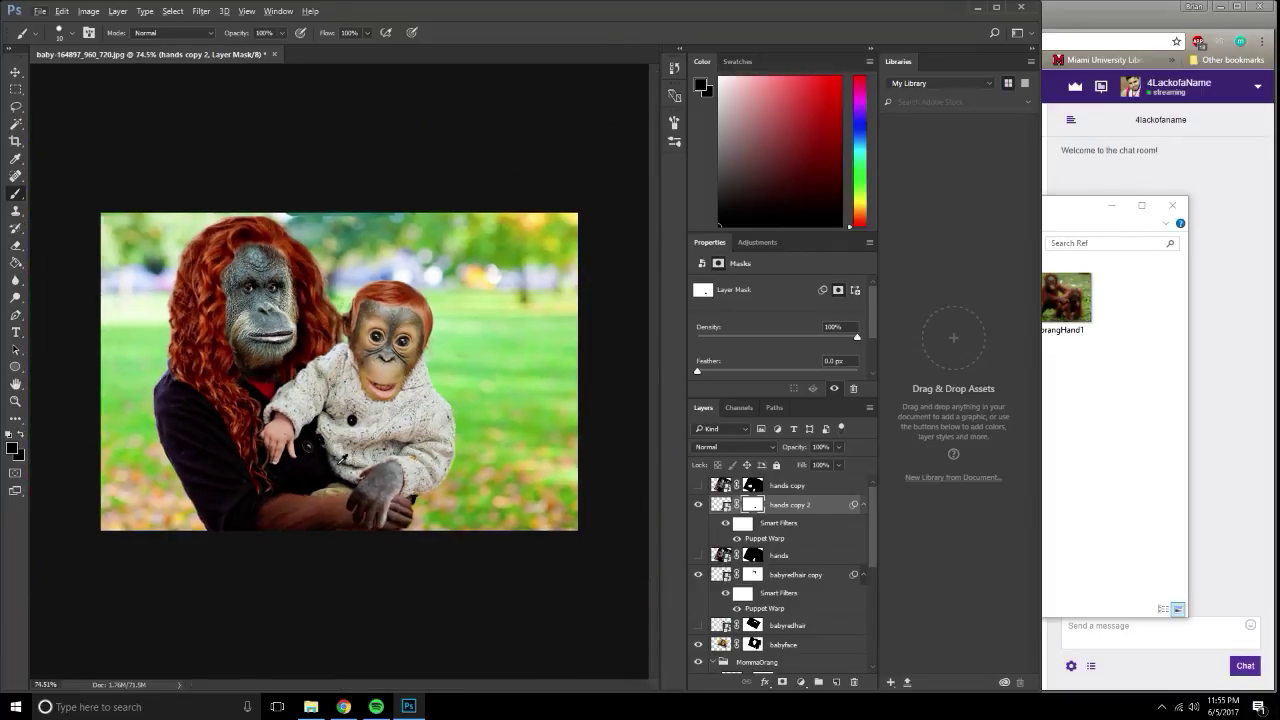
pyautogui.scroll(1, 342, 460)
pyautogui.scroll(1, 342, 460)
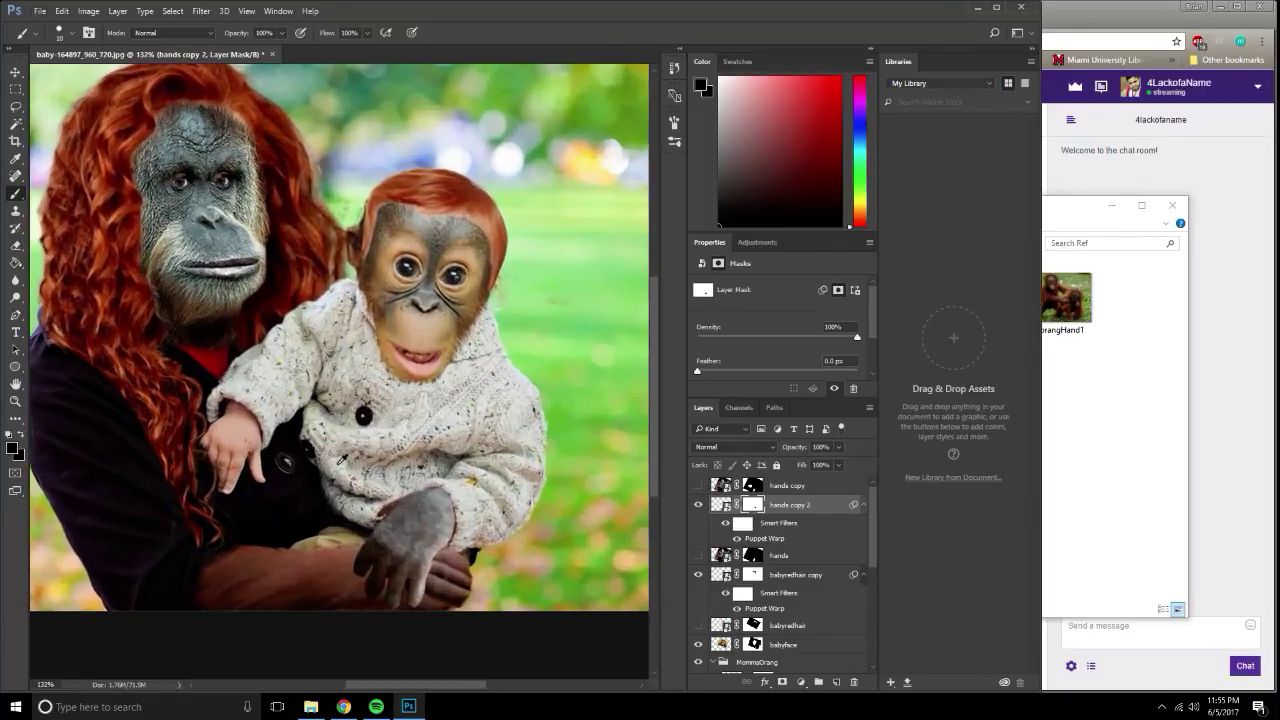
pyautogui.scroll(1, 342, 460)
pyautogui.scroll(1, 378, 436)
pyautogui.scroll(-2, 388, 375)
pyautogui.scroll(-2, 360, 320)
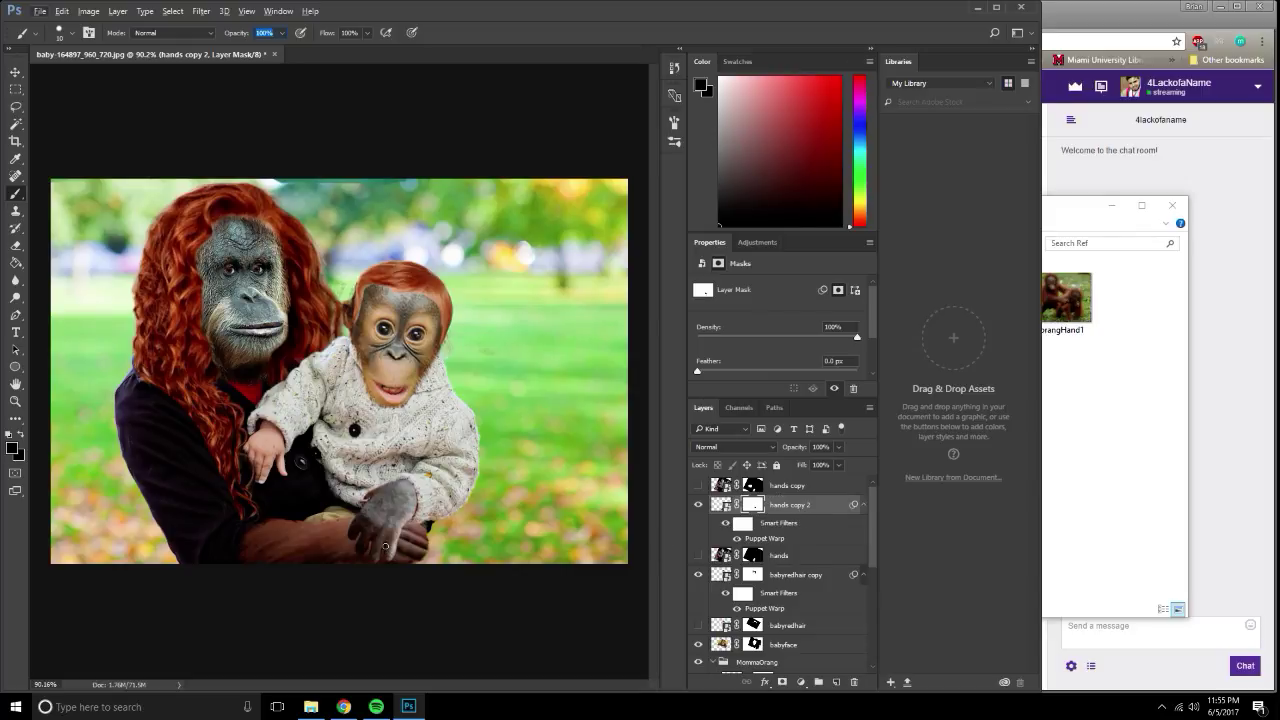
# View hands.jpg in Photos from the reference folder, then close it and return to Photoshop.
pyautogui.click(1095, 476)
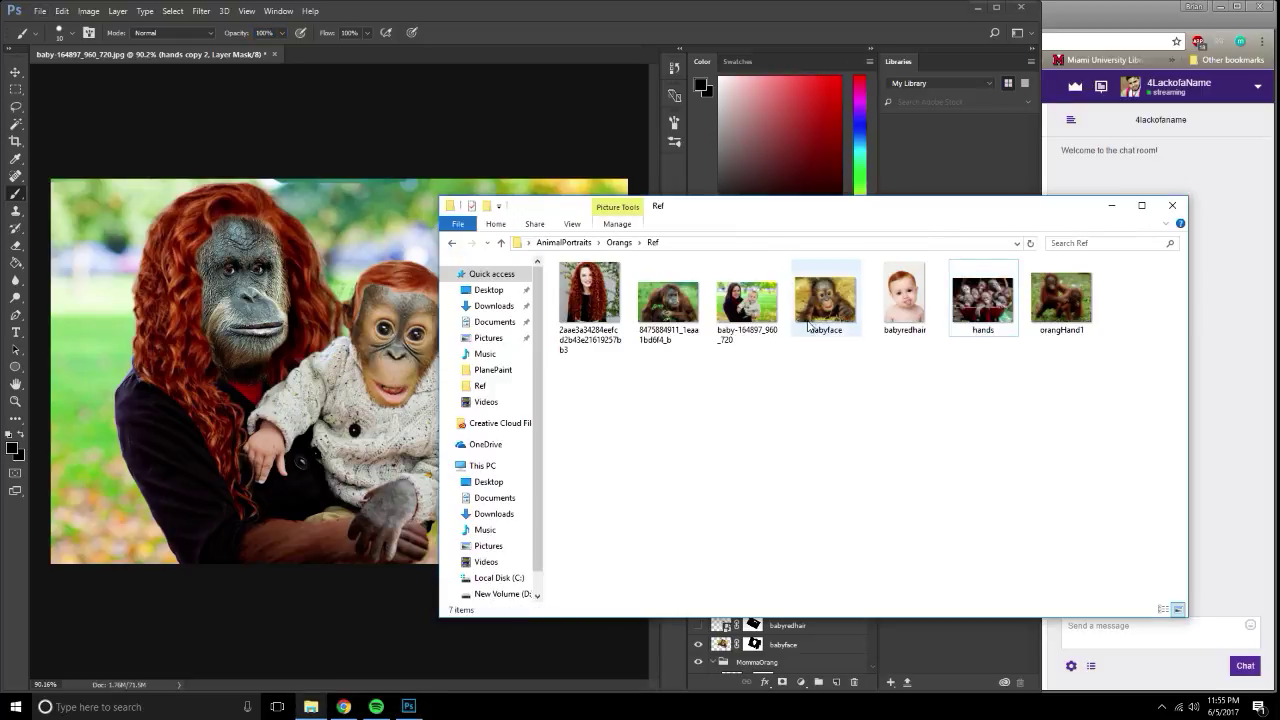
pyautogui.doubleClick(983, 297)
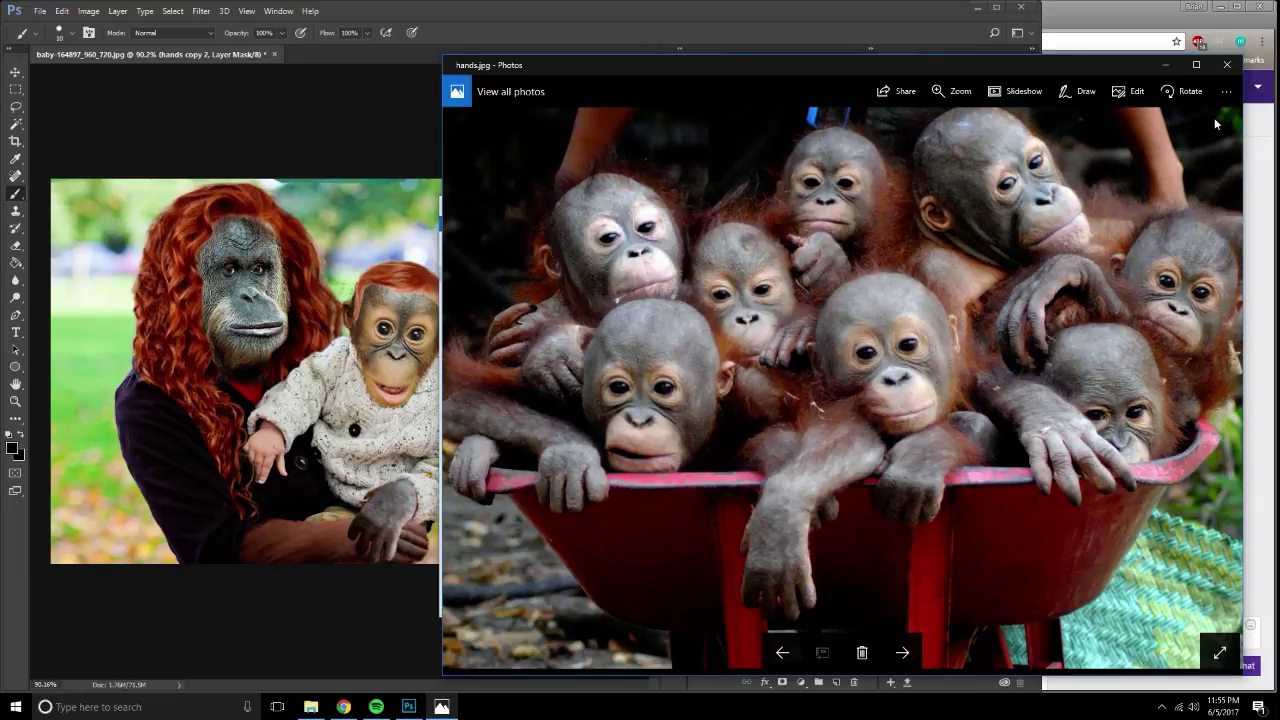
pyautogui.click(1224, 66)
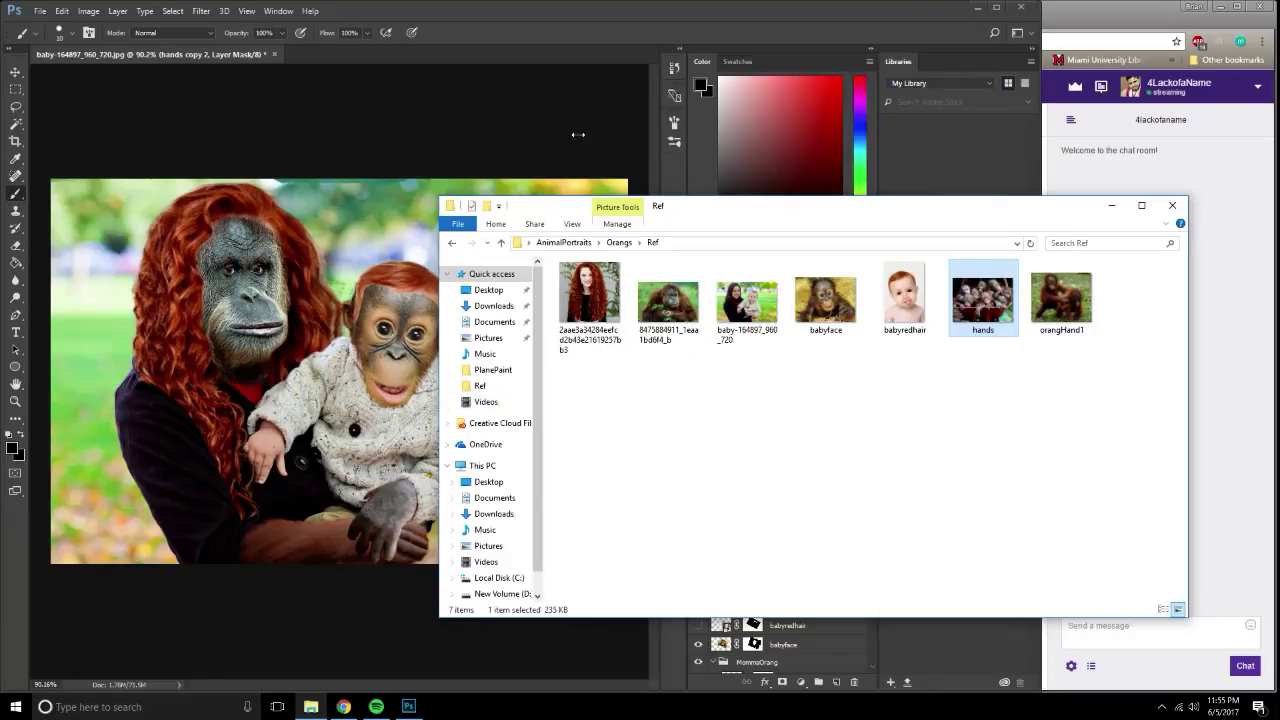
pyautogui.click(588, 46)
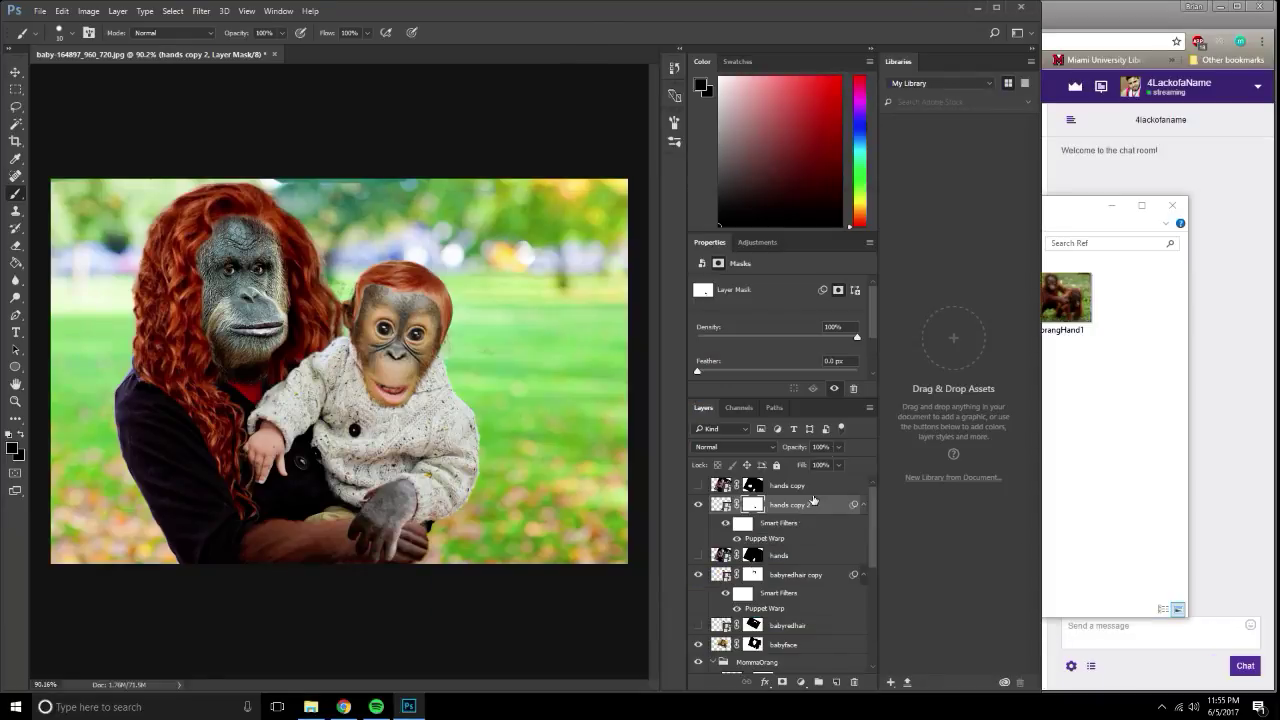
# Show the 'hands copy' layer and target its mask for painting.
pyautogui.click(698, 485)
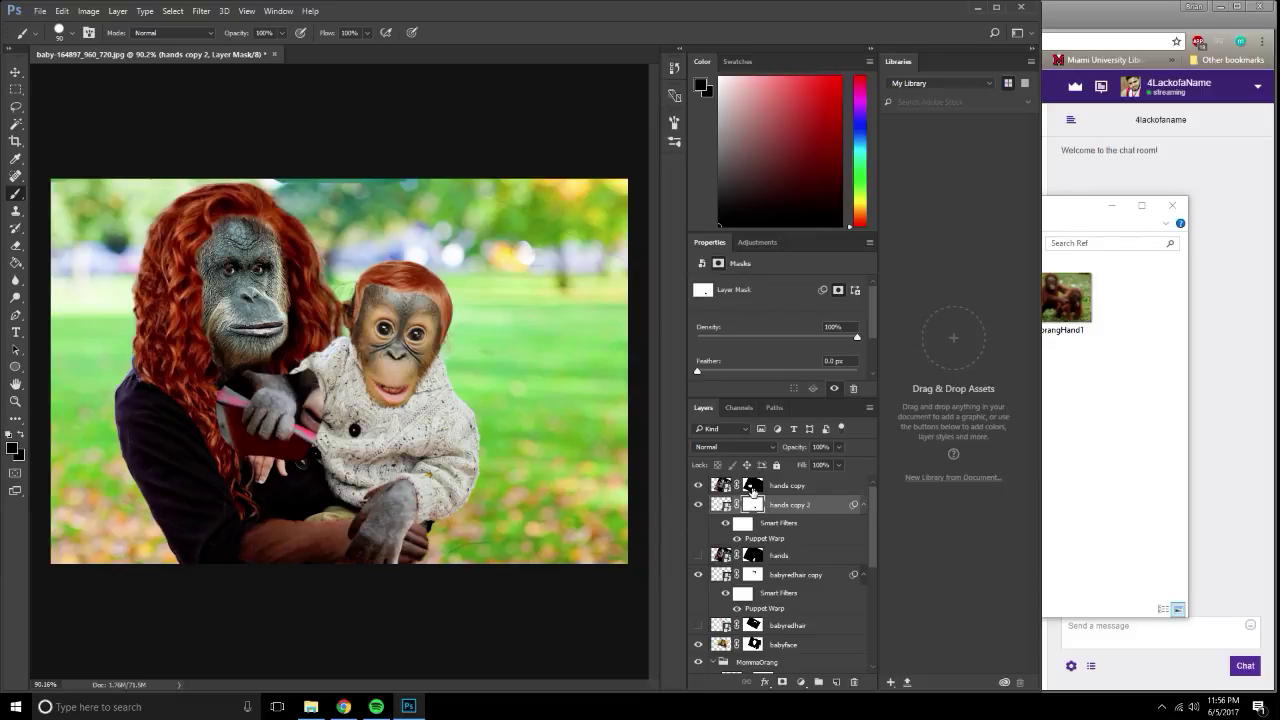
pyautogui.click(752, 487)
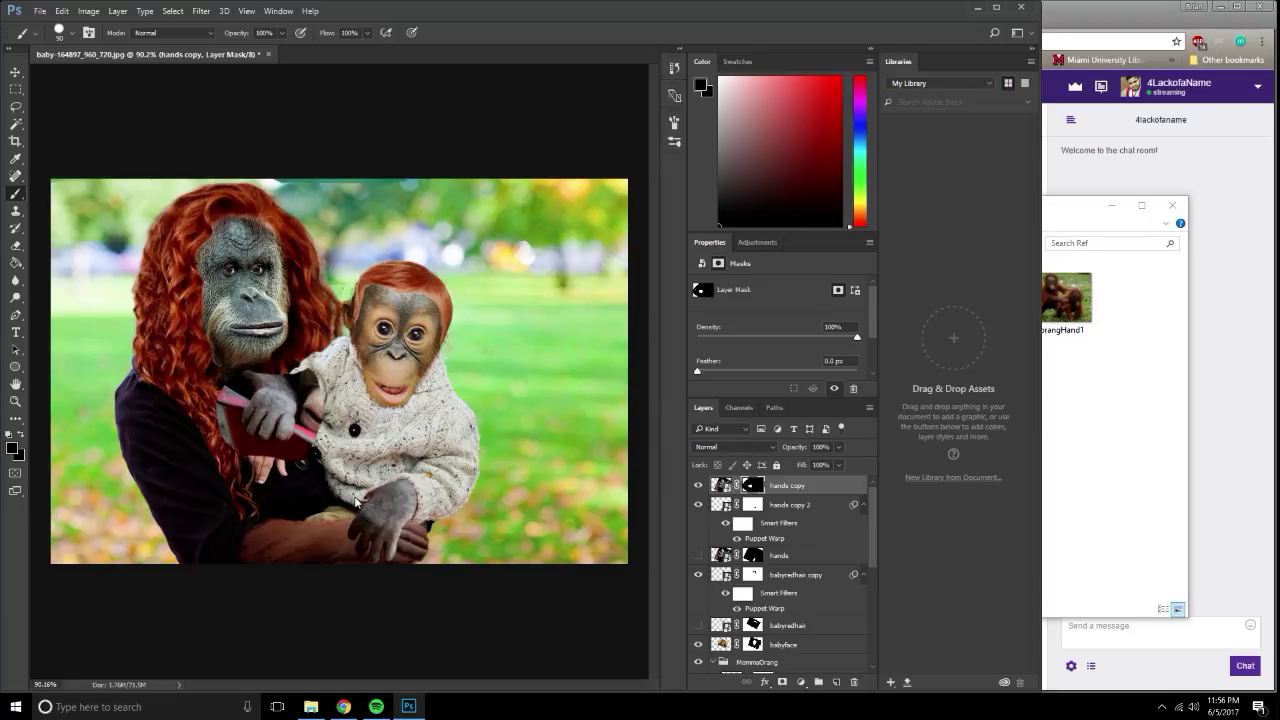
pyautogui.moveTo(284, 342)
pyautogui.mouseDown()
pyautogui.moveTo(287, 437)
pyautogui.moveTo(212, 444)
pyautogui.moveTo(182, 374)
pyautogui.mouseUp()
pyautogui.hotkey('ctrl', 'z')
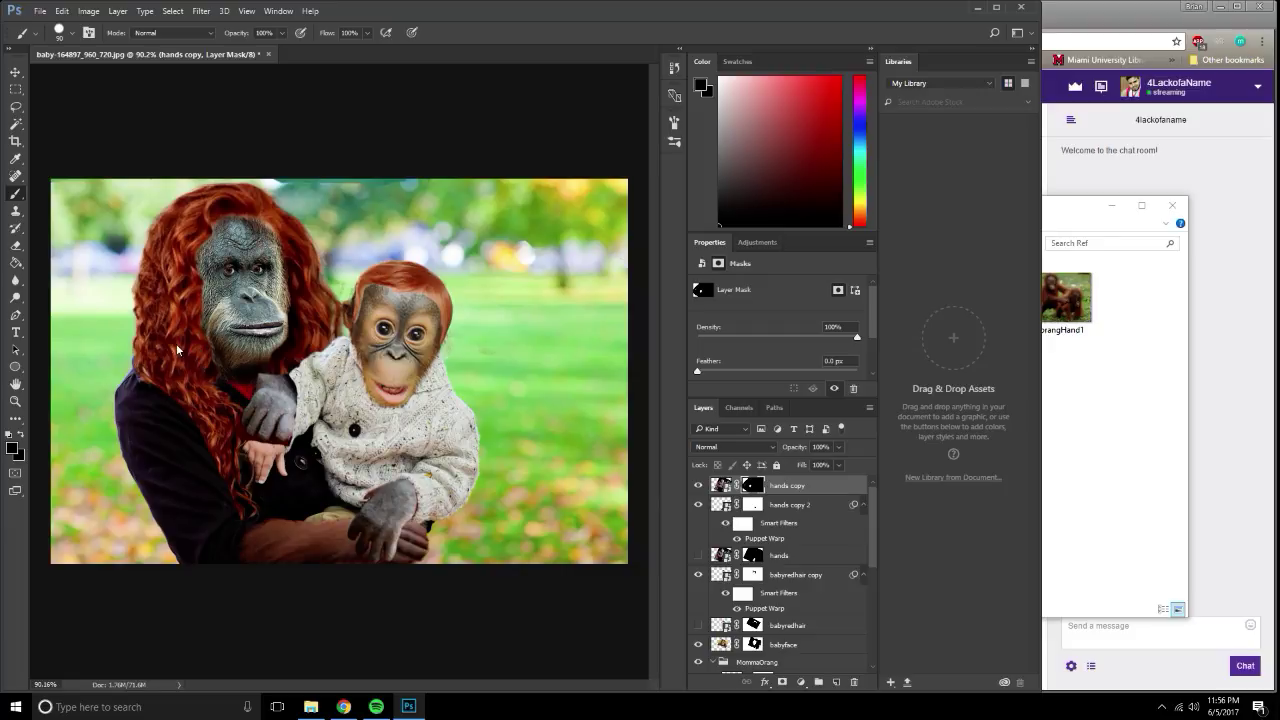
pyautogui.scroll(3, 275, 432)
pyautogui.scroll(1, 275, 432)
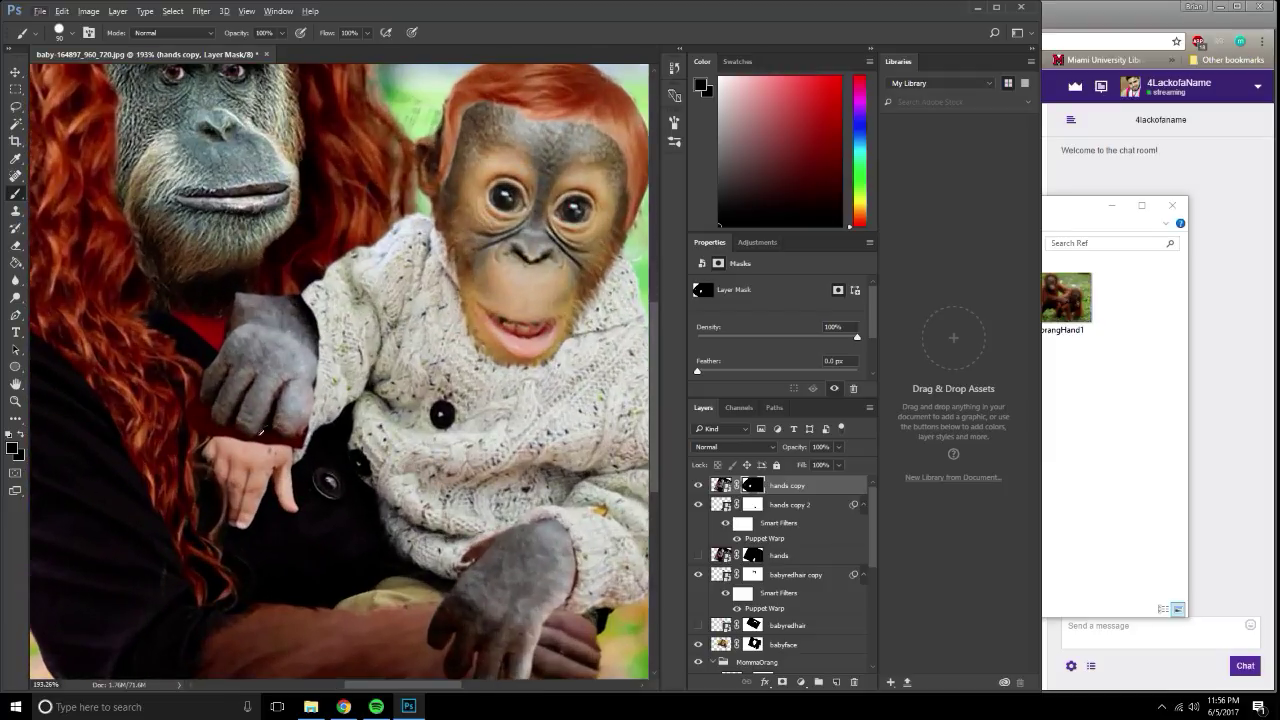
# Mask out the red patch and reveal the baby's pale hand, refining edges with a smaller brush.
pyautogui.moveTo(273, 436); pyautogui.dragTo(306, 394)
pyautogui.moveTo(235, 441); pyautogui.dragTo(208, 447)
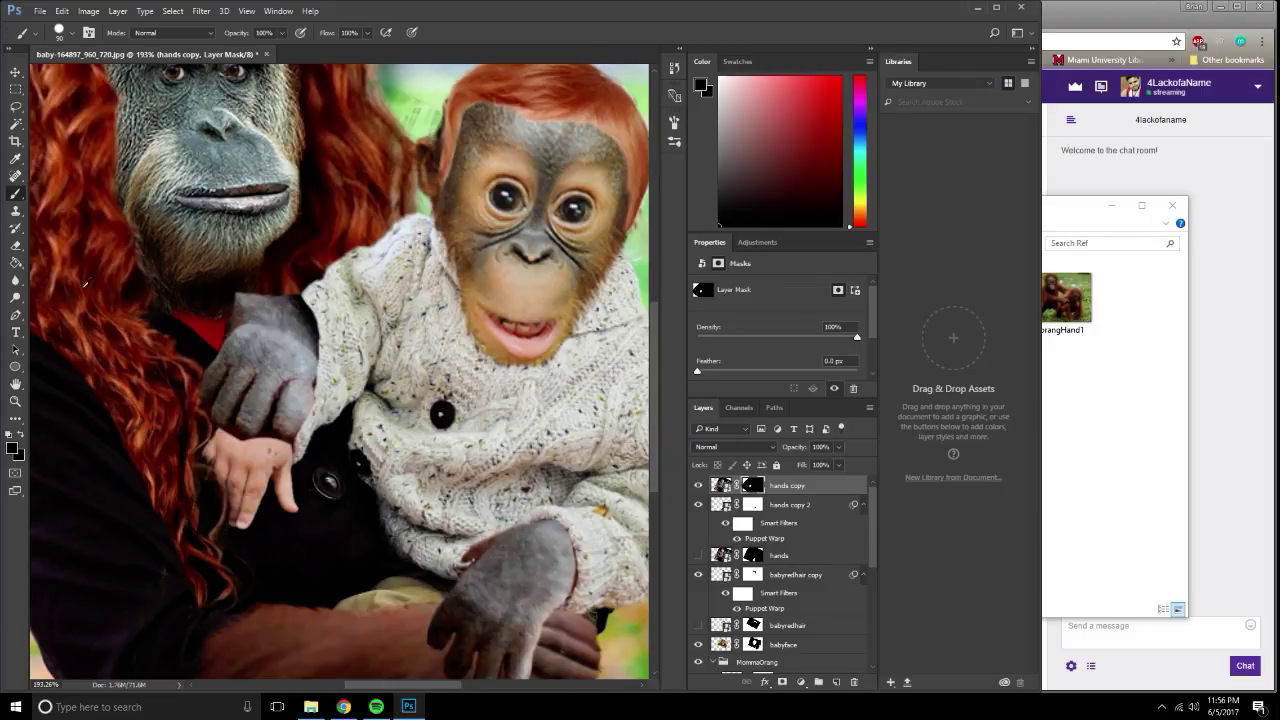
pyautogui.moveTo(296, 221)
pyautogui.mouseDown()
pyautogui.moveTo(306, 243)
pyautogui.moveTo(218, 200)
pyautogui.moveTo(150, 204)
pyautogui.moveTo(256, 205)
pyautogui.mouseUp()
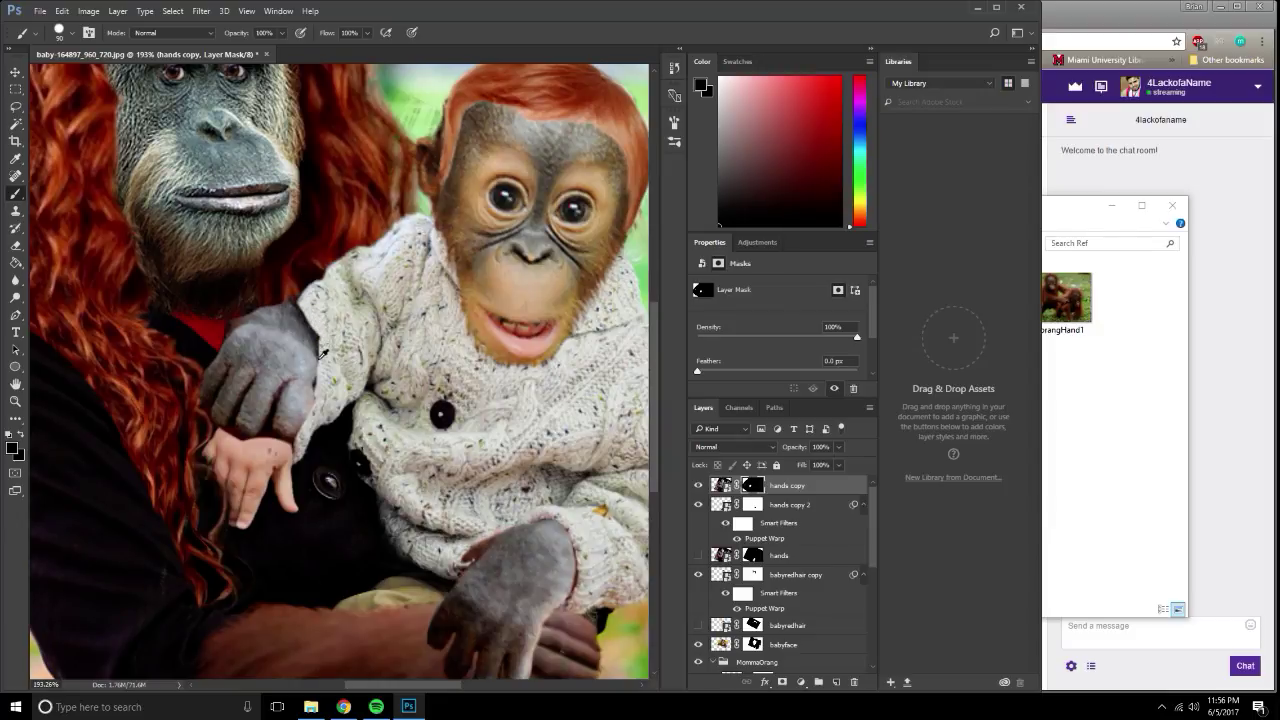
pyautogui.moveTo(318, 356); pyautogui.dragTo(294, 401)
pyautogui.press('[')
pyautogui.press('[')
pyautogui.press('[')
pyautogui.moveTo(237, 439); pyautogui.dragTo(299, 443)
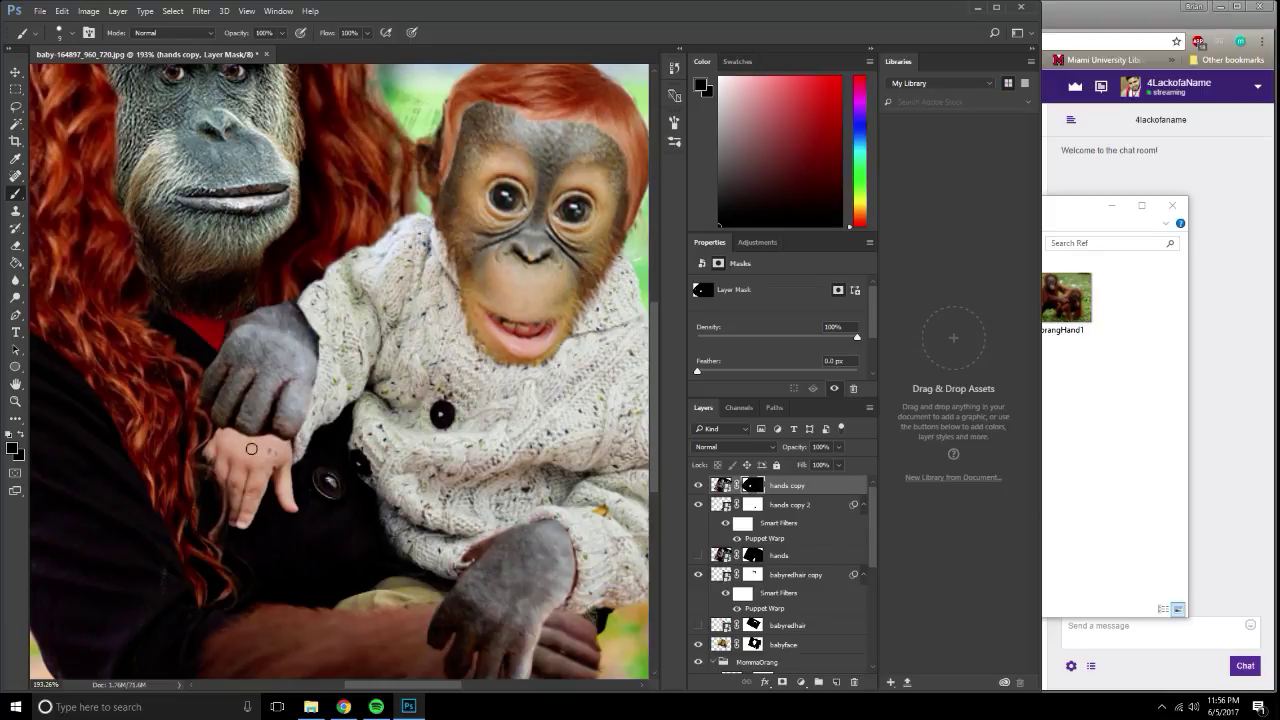
pyautogui.moveTo(209, 422); pyautogui.dragTo(228, 428)
pyautogui.click(15, 72)
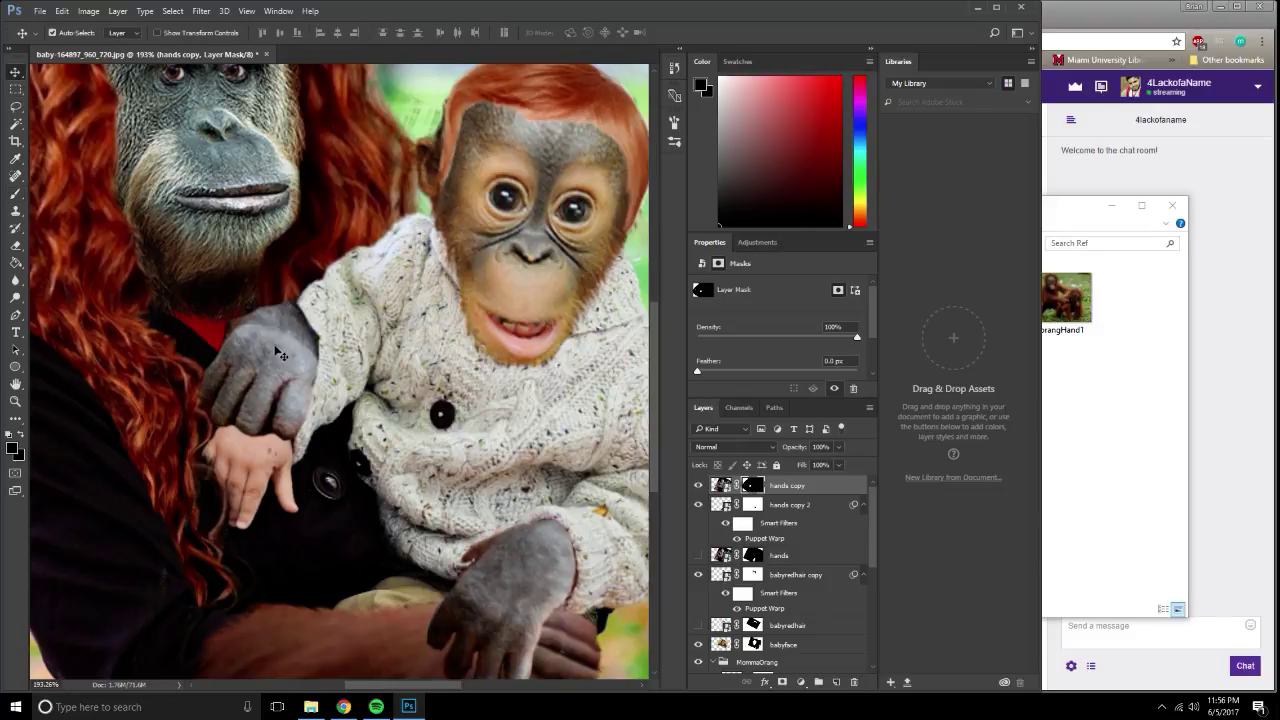
# Move the grey hand down, then free-transform it with a slight rotation and enlarge it to about 113%.
pyautogui.moveTo(277, 352)
pyautogui.mouseDown()
pyautogui.moveTo(257, 452)
pyautogui.moveTo(283, 437)
pyautogui.mouseUp()
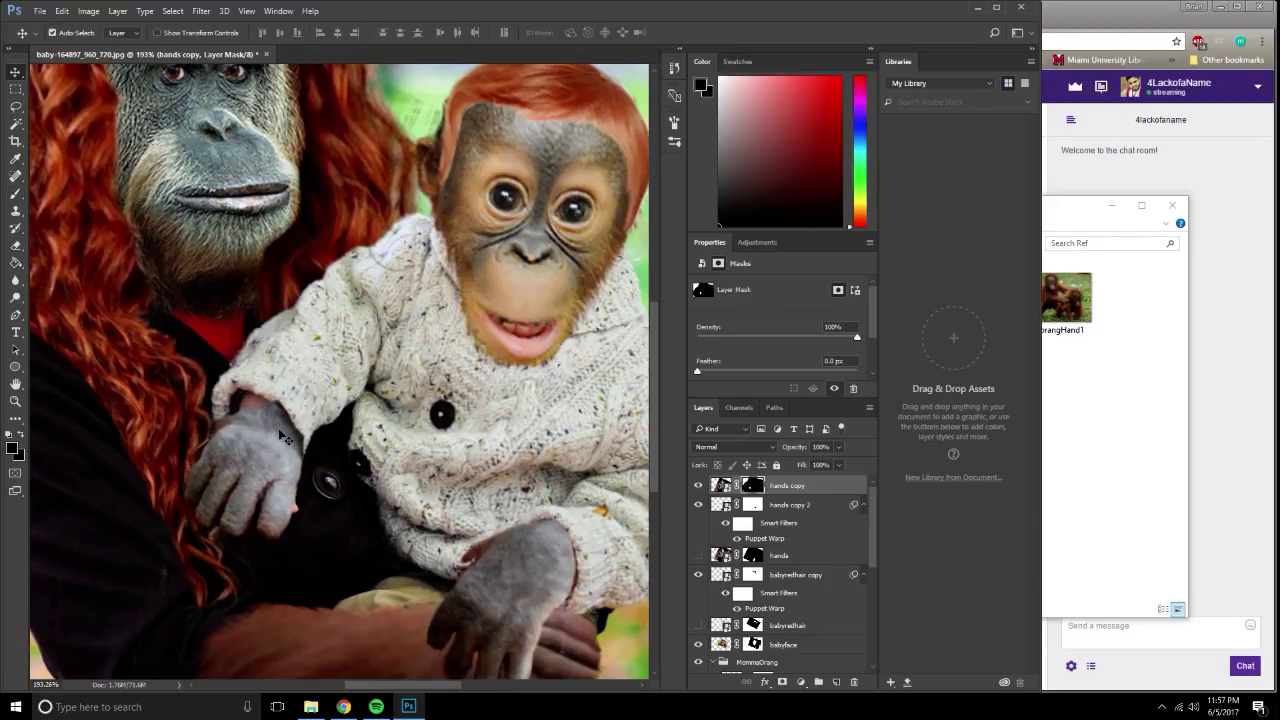
pyautogui.hotkey('ctrl', 't')
pyautogui.hotkey('ctrl', '0')
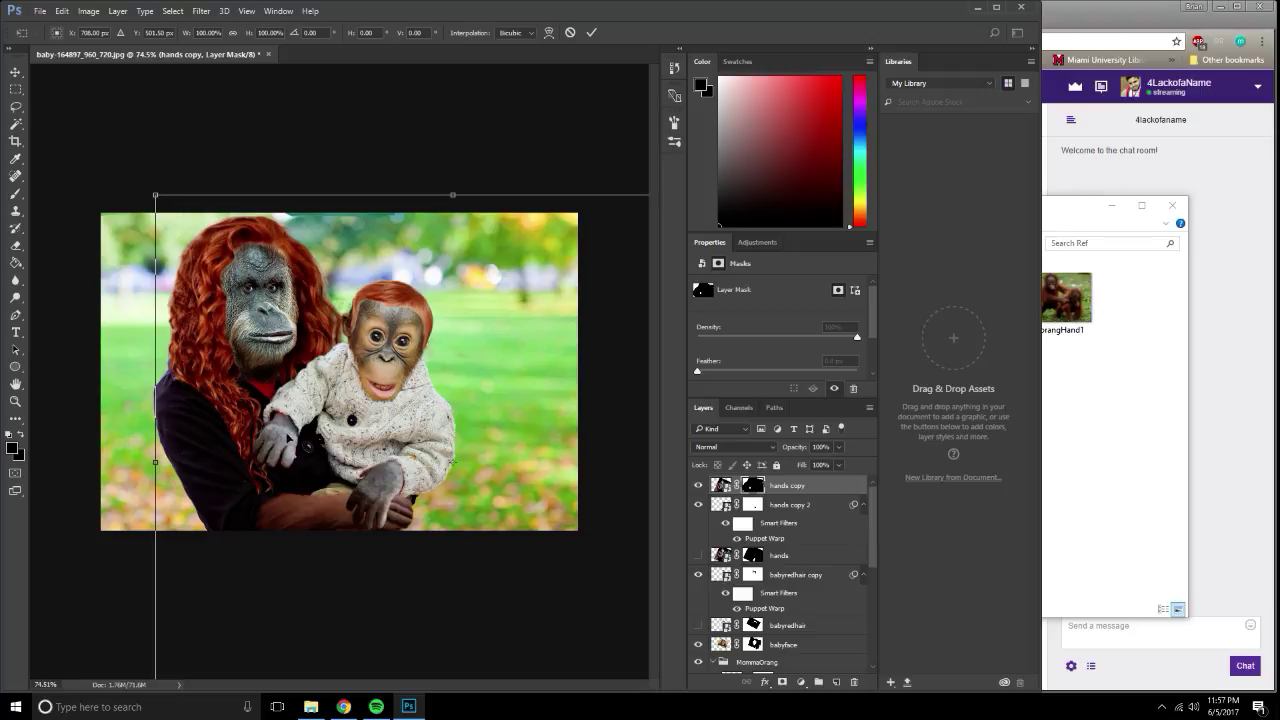
pyautogui.moveTo(288, 437); pyautogui.dragTo(286, 433)
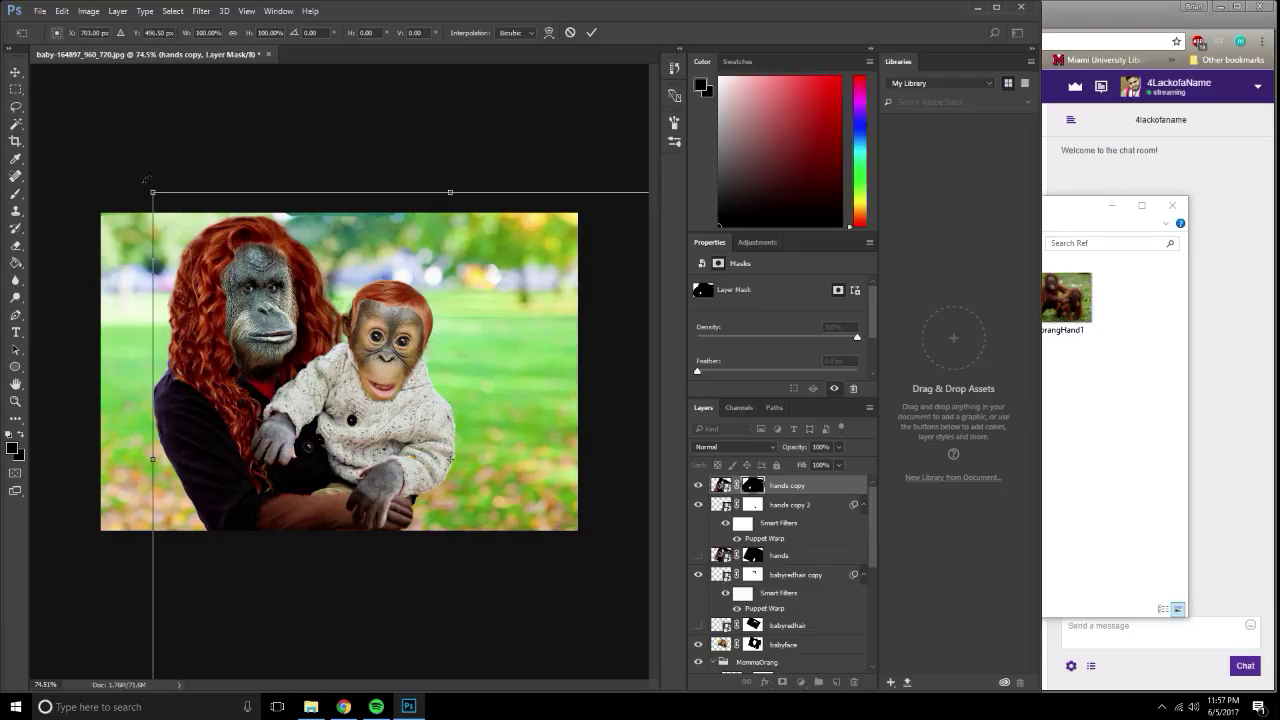
pyautogui.moveTo(146, 180); pyautogui.dragTo(141, 187)
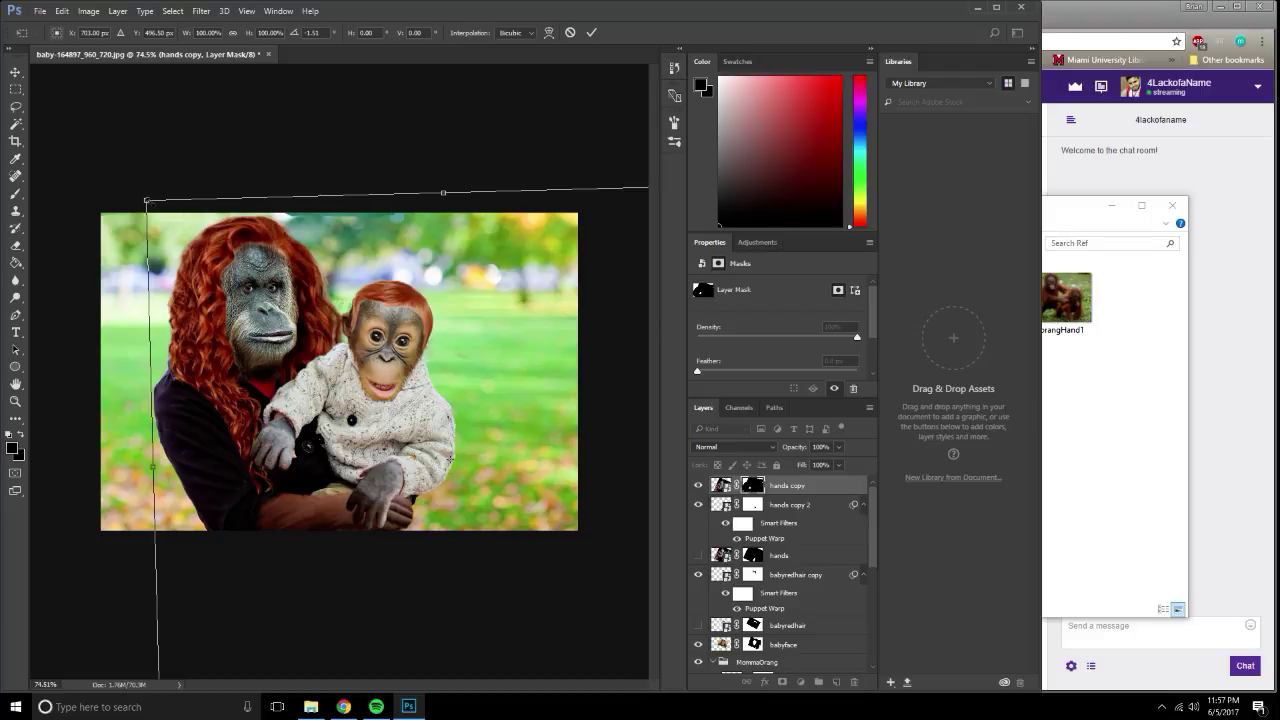
pyautogui.moveTo(146, 200); pyautogui.dragTo(84, 114)
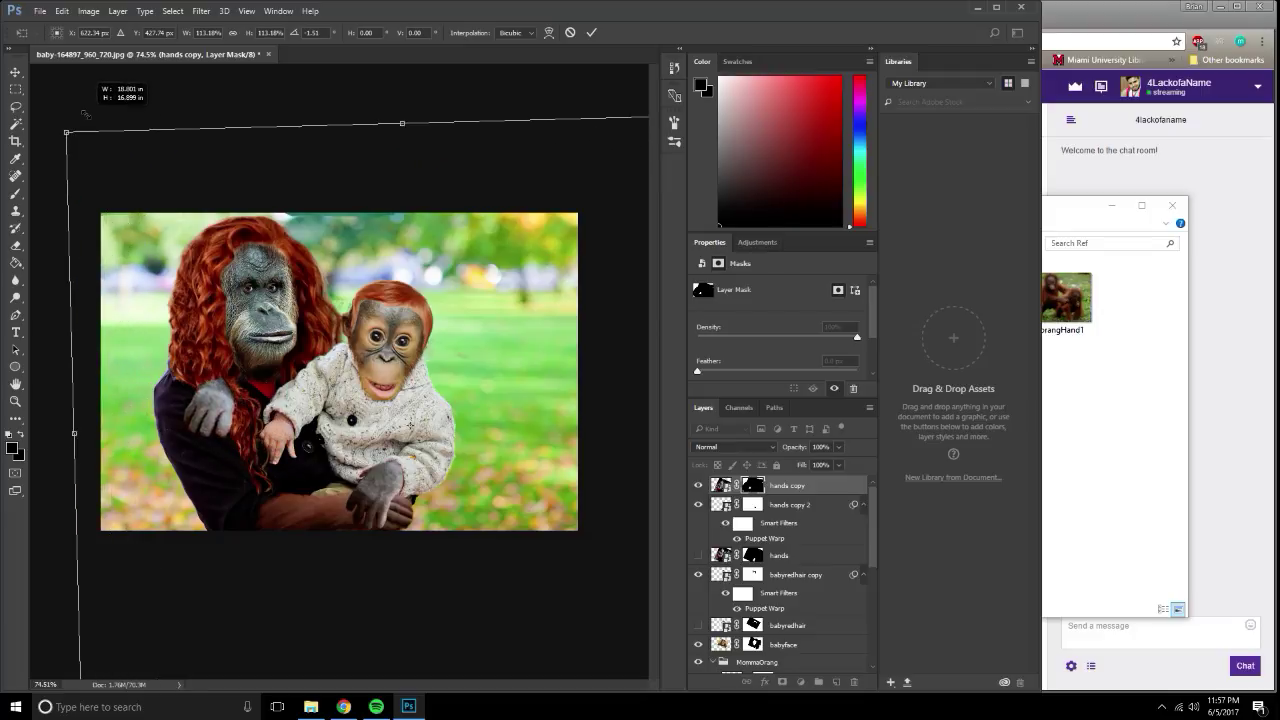
pyautogui.moveTo(214, 410); pyautogui.dragTo(277, 440)
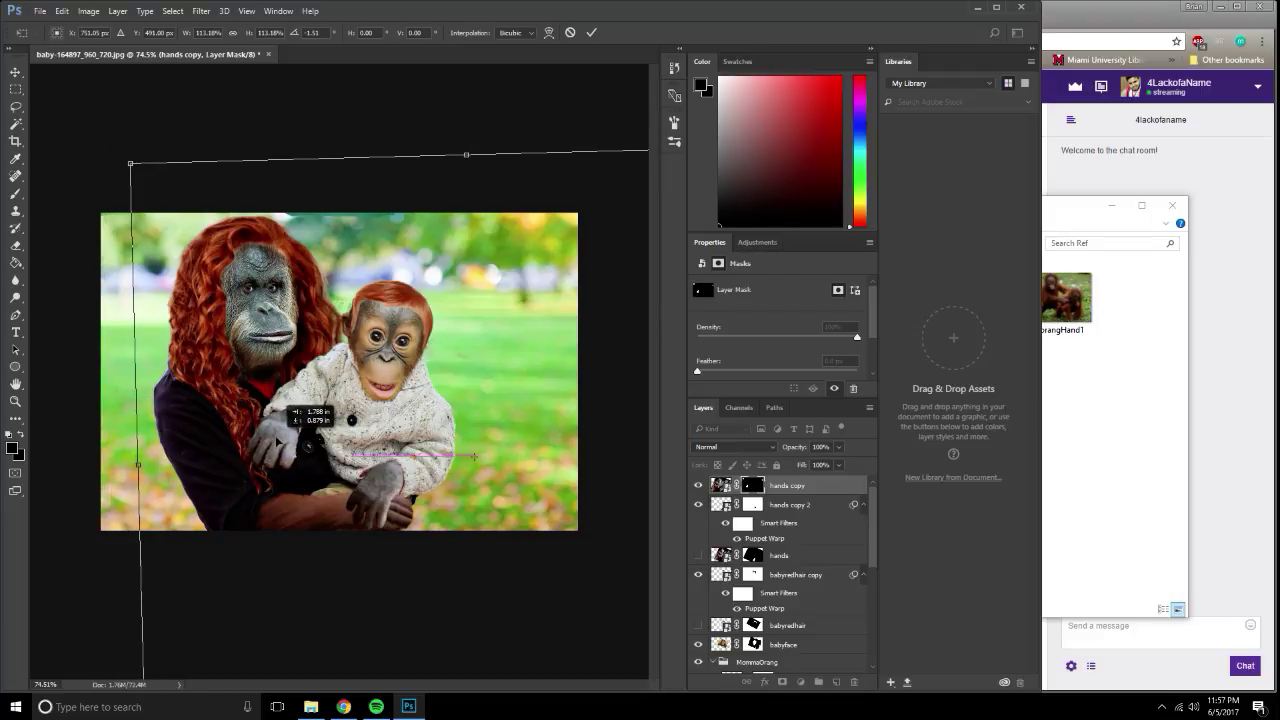
# Refine the hand: rotate it further counter-clockwise, shrink it to about 105%, and adjust its position.
pyautogui.moveTo(130, 162); pyautogui.dragTo(141, 173)
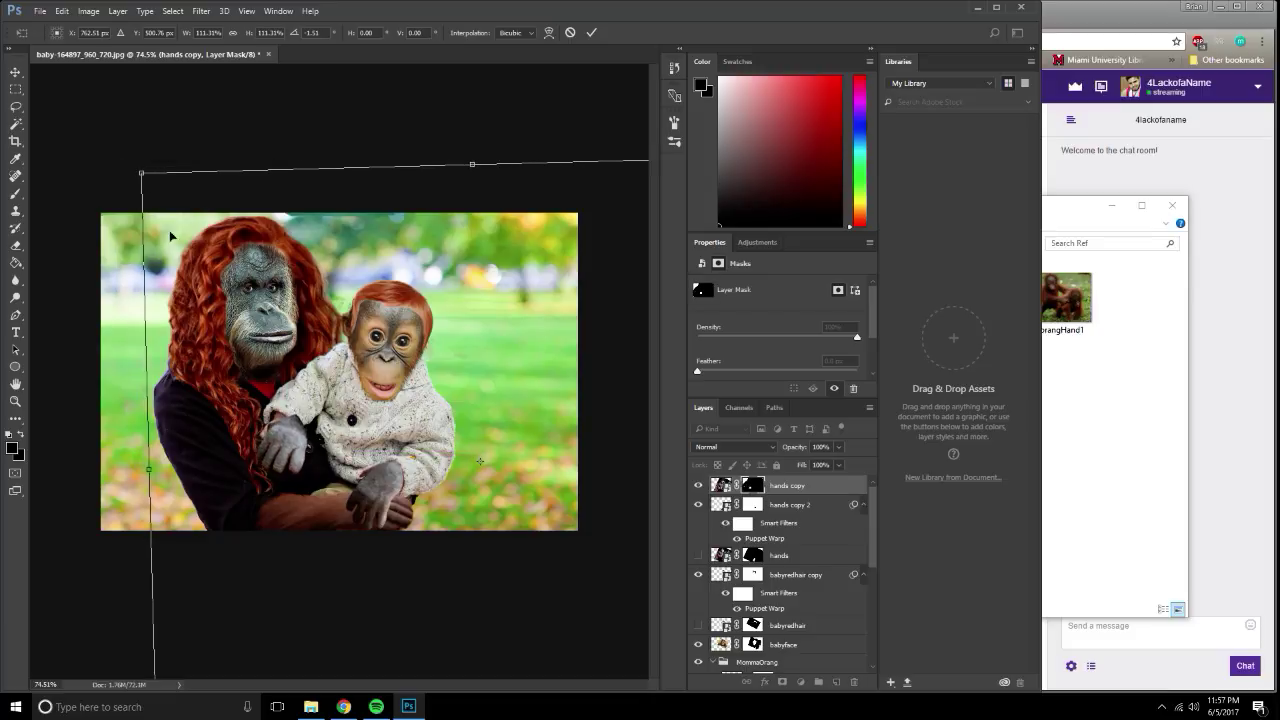
pyautogui.moveTo(296, 455); pyautogui.dragTo(284, 447)
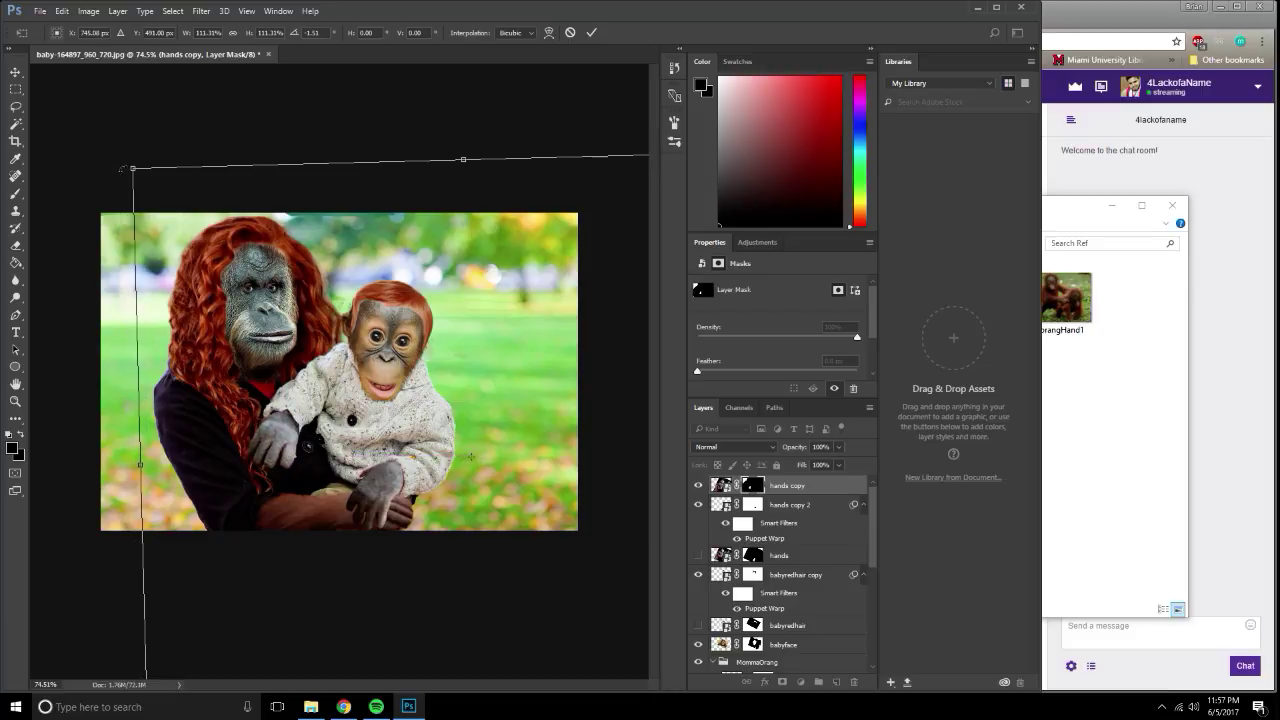
pyautogui.moveTo(127, 158); pyautogui.dragTo(108, 175)
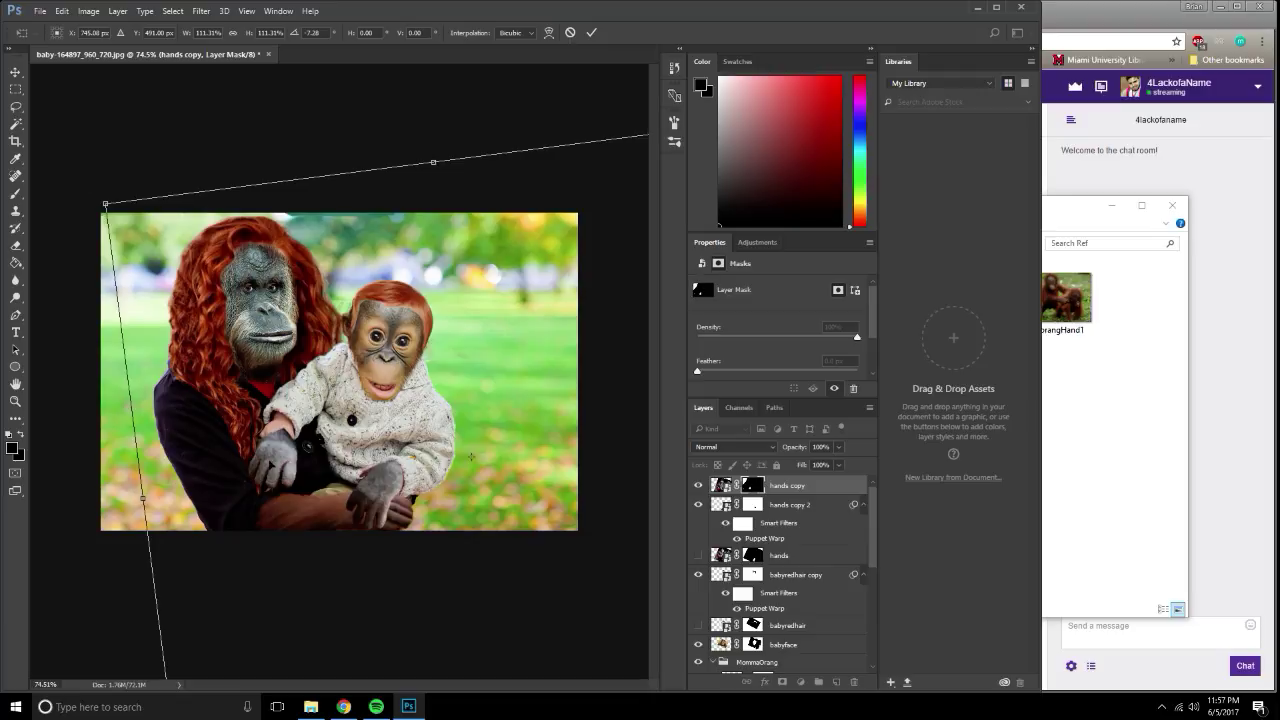
pyautogui.moveTo(284, 468); pyautogui.dragTo(283, 451)
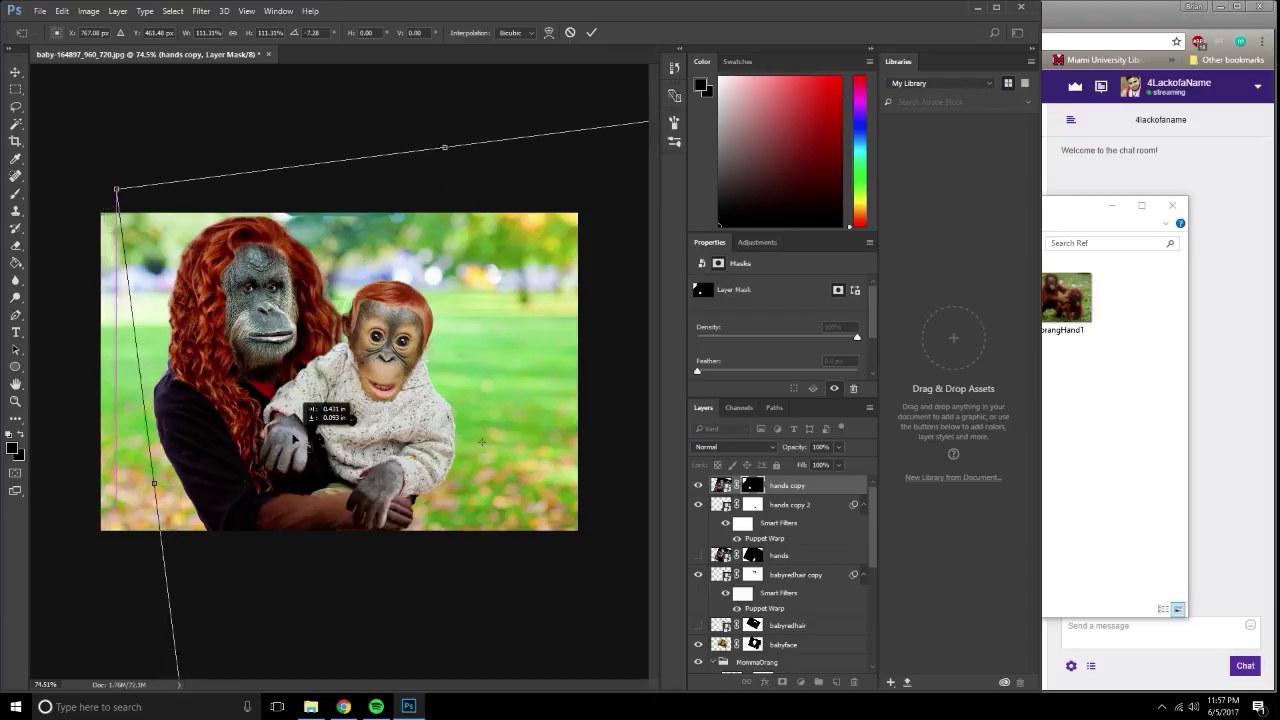
pyautogui.moveTo(284, 451); pyautogui.dragTo(284, 444)
pyautogui.moveTo(107, 183); pyautogui.dragTo(117, 195)
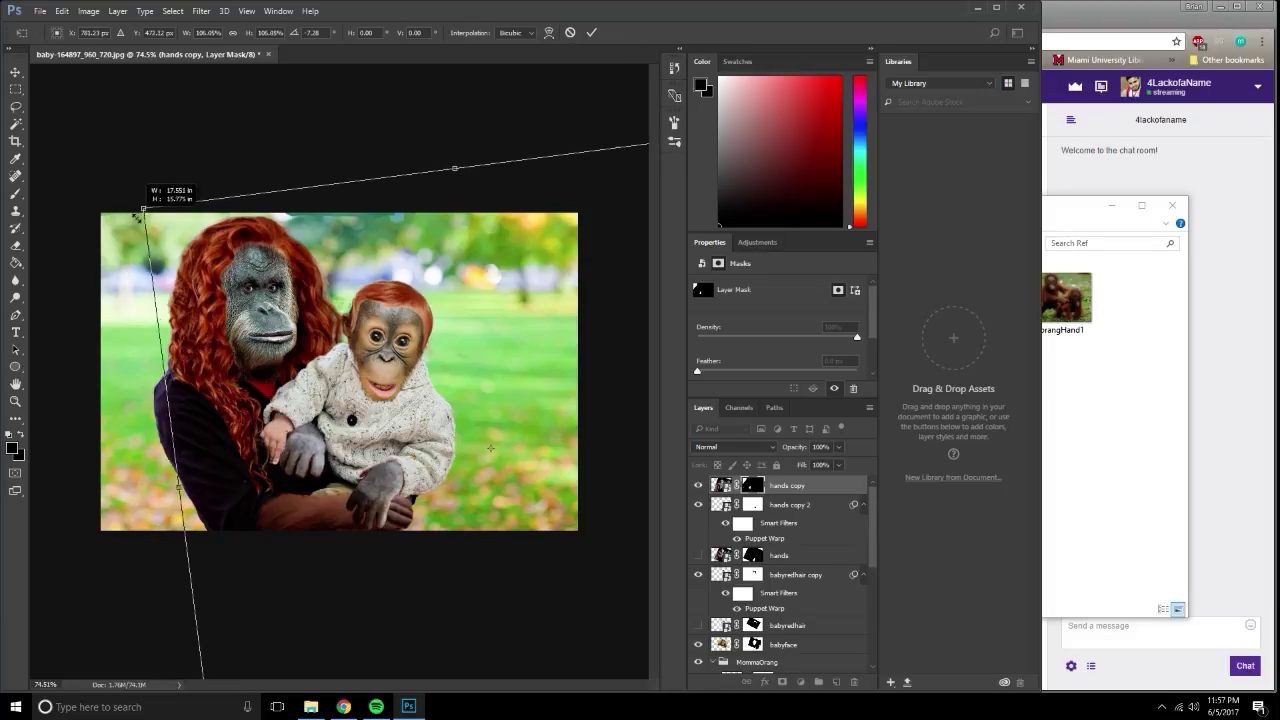
pyautogui.moveTo(282, 433); pyautogui.dragTo(282, 442)
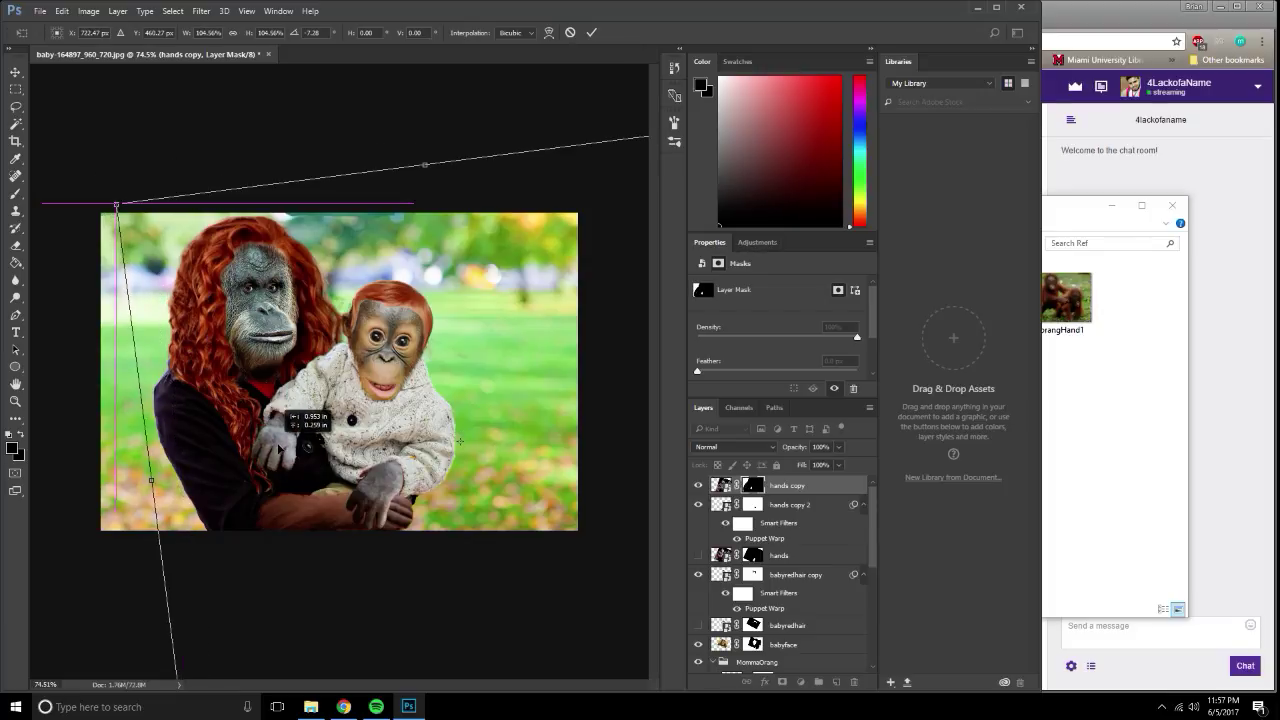
# Shrink the hand to about 91% and shift it left beside the baby's sleeve.
pyautogui.scroll(2, 279, 446)
pyautogui.scroll(2, 279, 446)
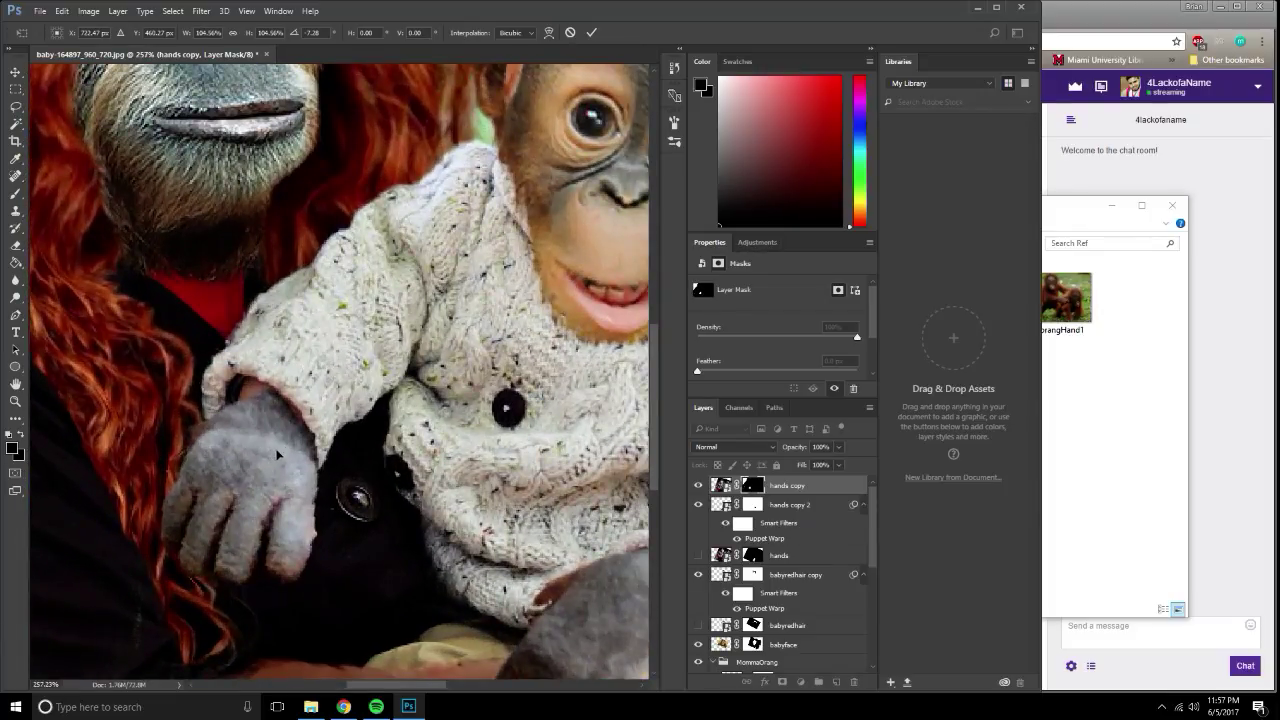
pyautogui.scroll(-3, 279, 455)
pyautogui.scroll(-1, 300, 465)
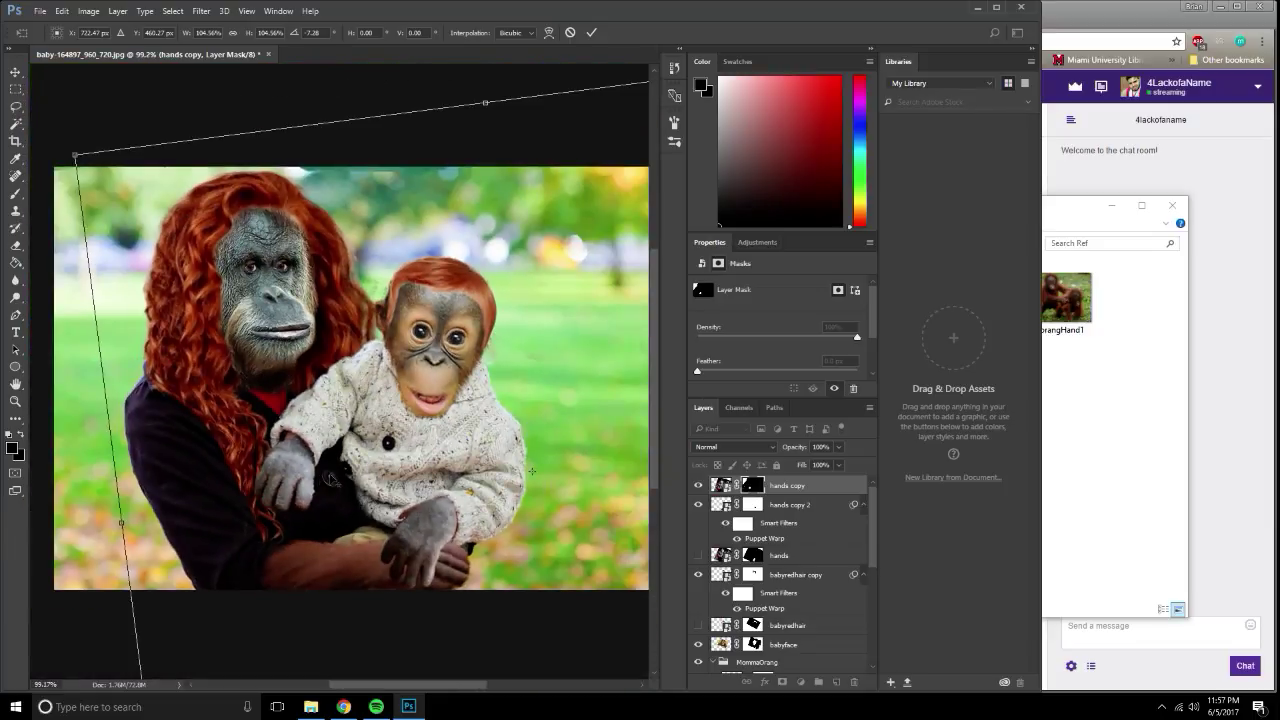
pyautogui.scroll(2, 345, 468)
pyautogui.scroll(-2, 345, 468)
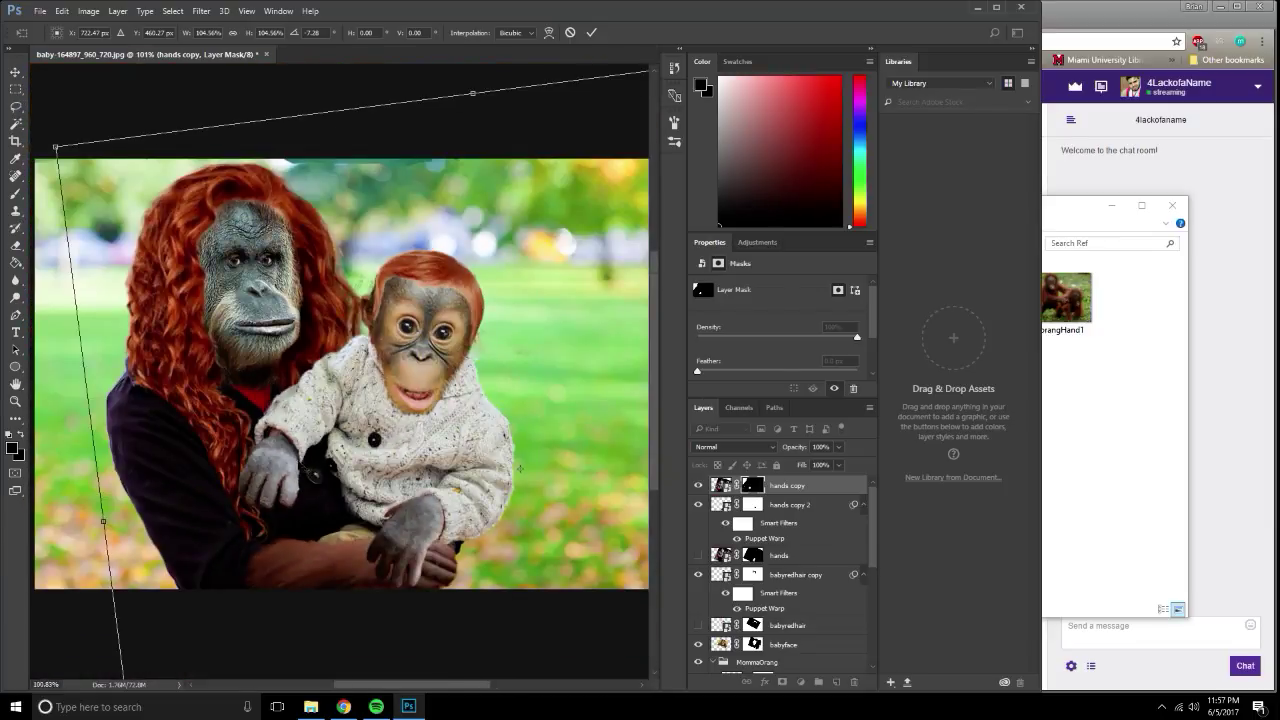
pyautogui.scroll(-2, 300, 380)
pyautogui.moveTo(167, 241); pyautogui.dragTo(203, 265)
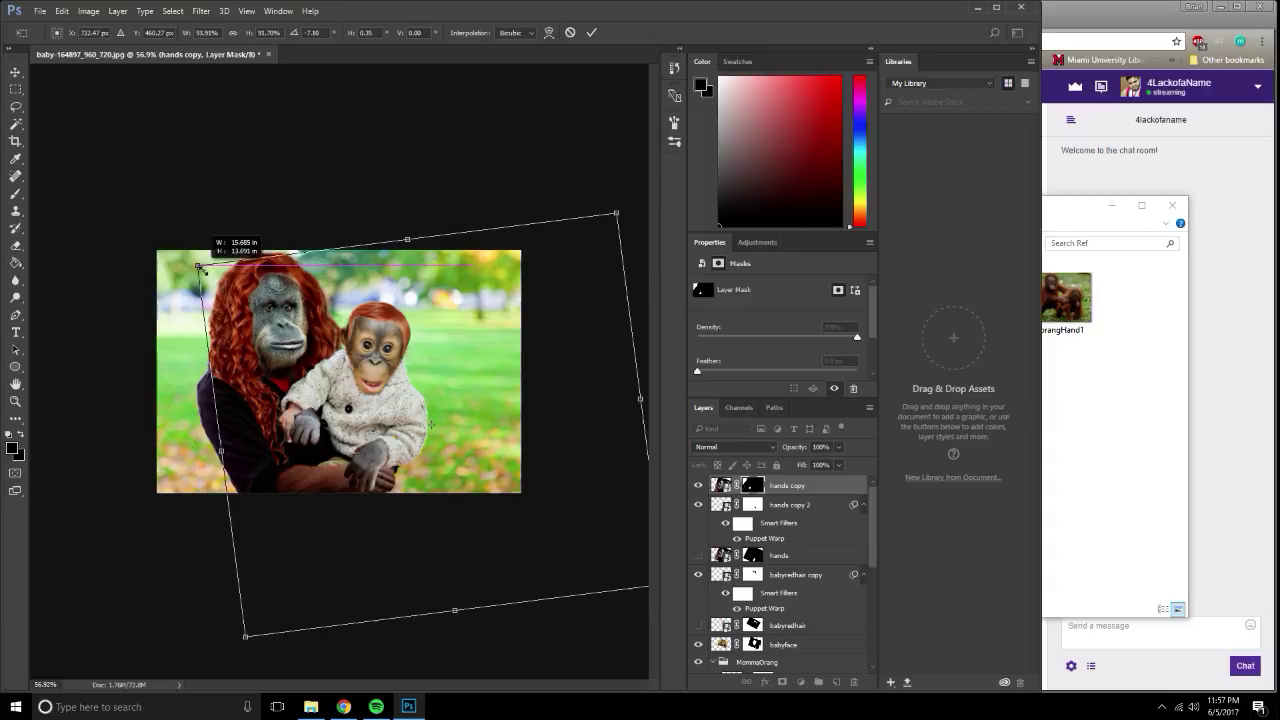
pyautogui.moveTo(314, 432)
pyautogui.mouseDown()
pyautogui.moveTo(298, 418)
pyautogui.moveTo(298, 434)
pyautogui.mouseUp()
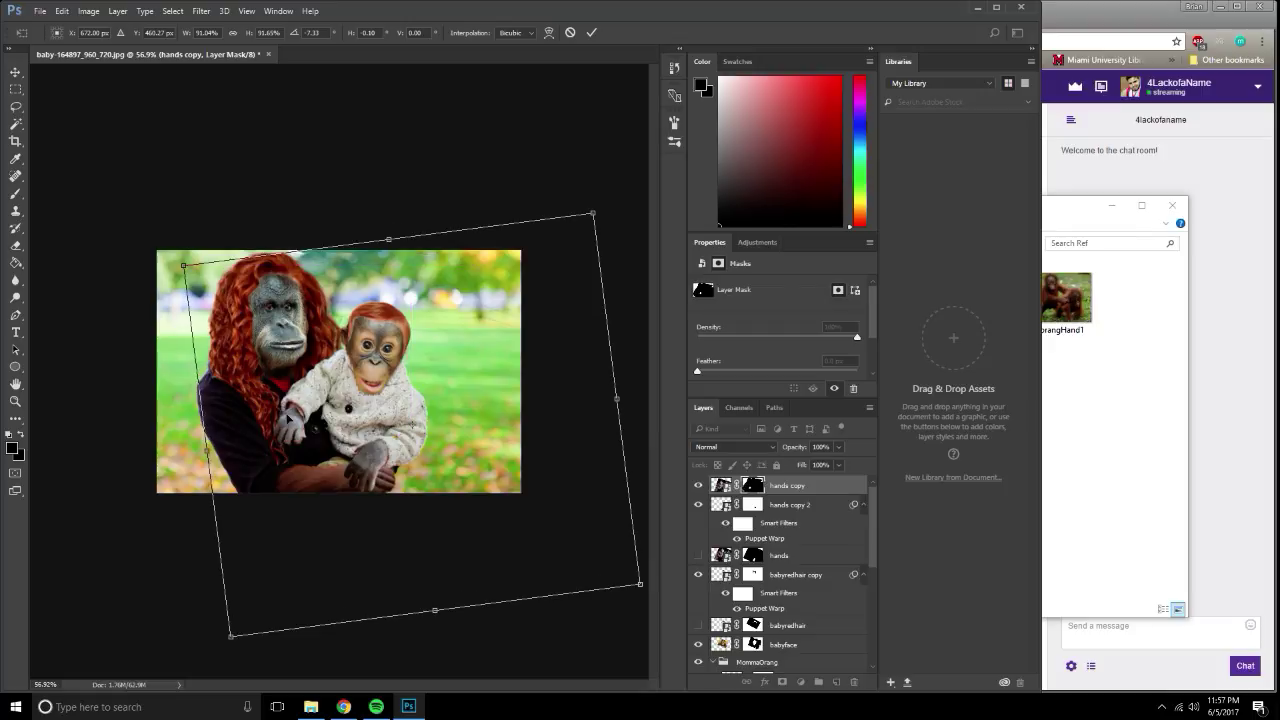
pyautogui.scroll(2, 303, 424)
pyautogui.scroll(2, 303, 424)
pyautogui.scroll(2, 303, 424)
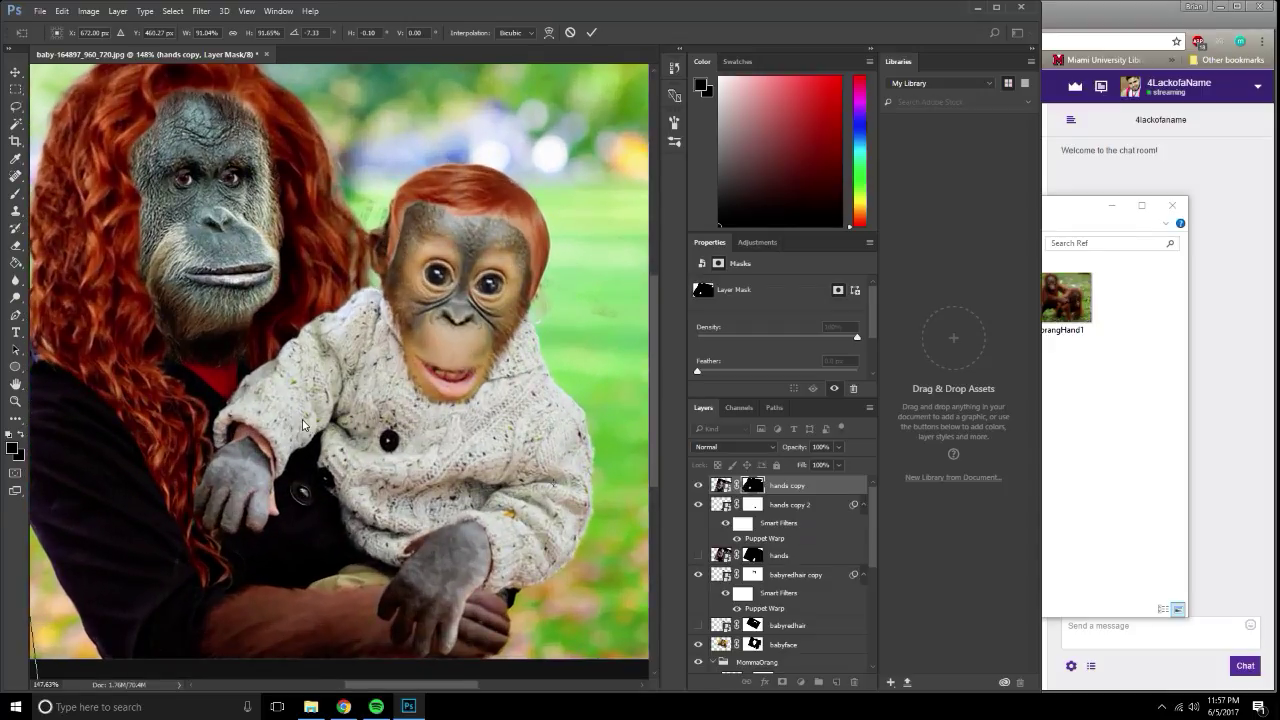
pyautogui.hotkey('alt', 'space')
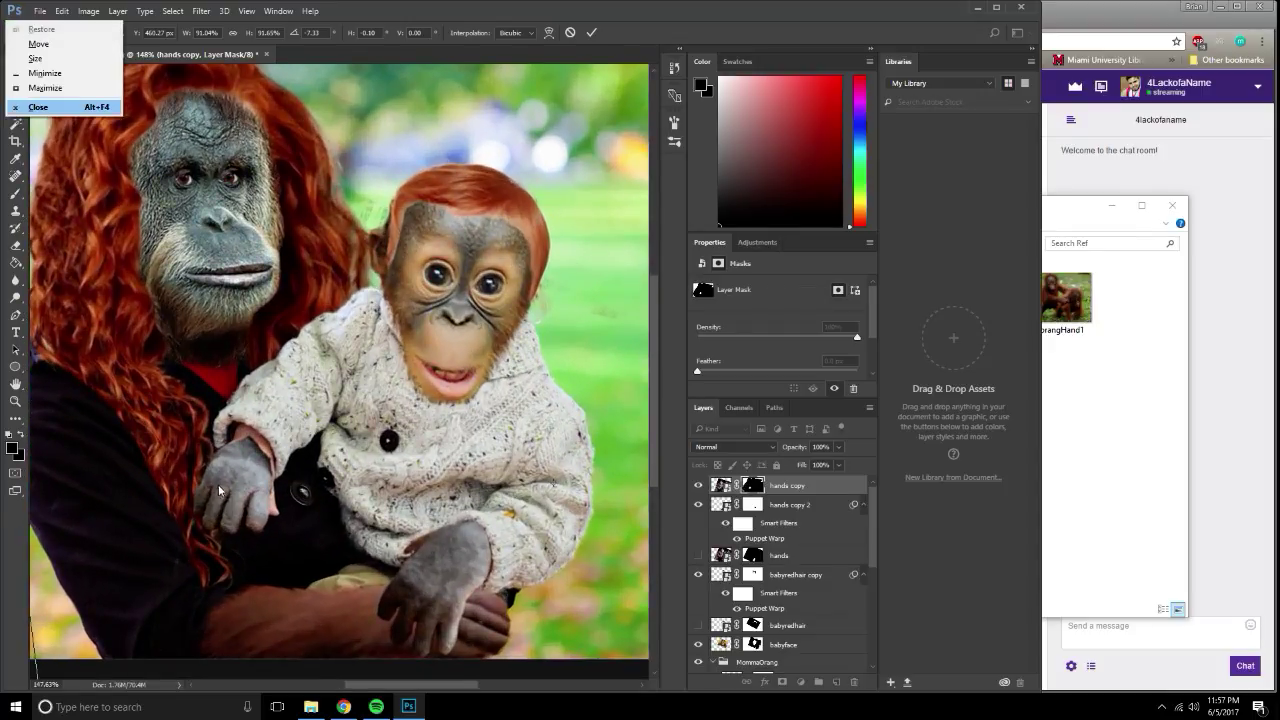
pyautogui.press('Escape')
# Nudge the hand right, down, then about 11 pixels up, dismissing the apply-transformation prompt.
pyautogui.press('Right')
pyautogui.press('Down')
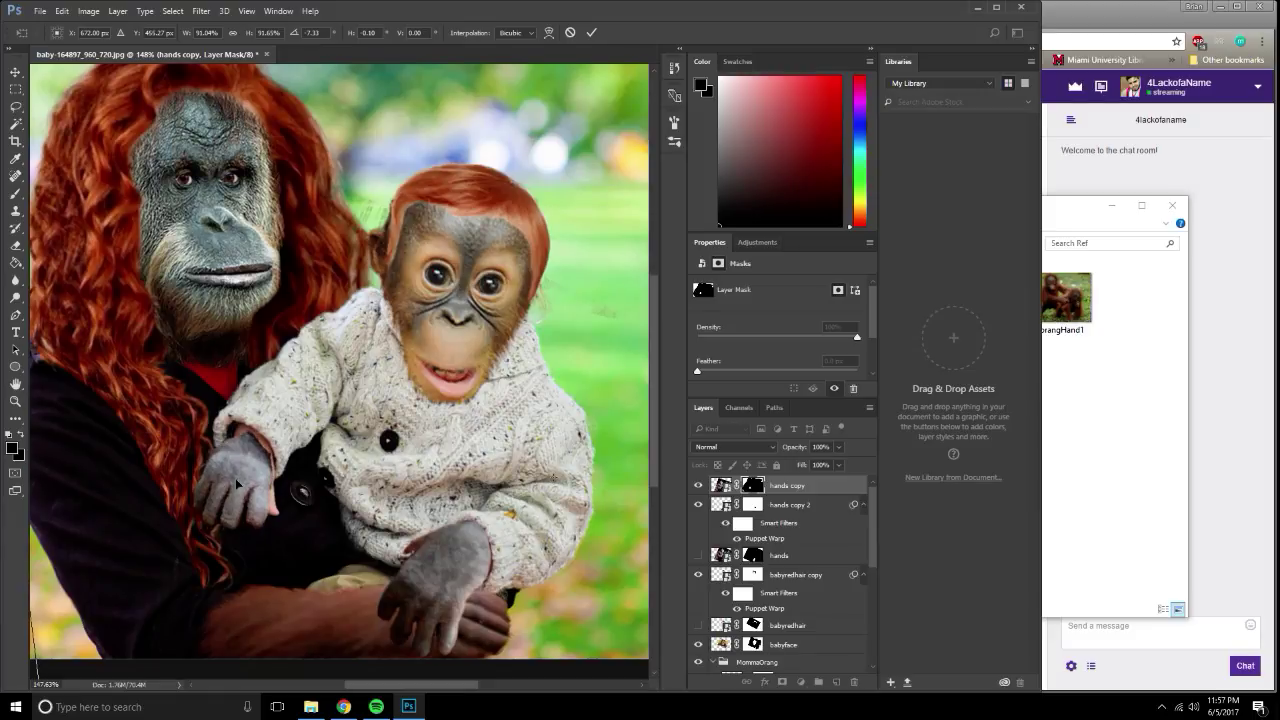
pyautogui.press('Right')
pyautogui.press('Down')
pyautogui.press('Right')
pyautogui.press('Down')
pyautogui.press('Right')
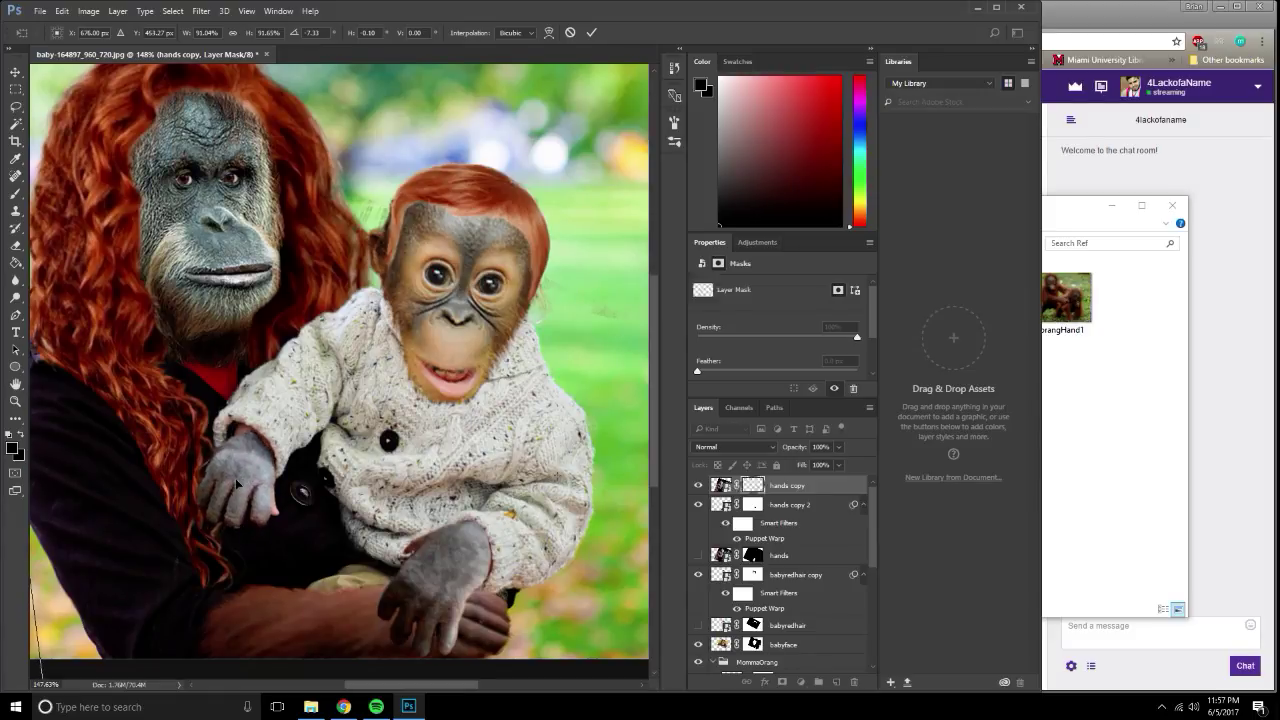
pyautogui.press('Right')
pyautogui.press('Down')
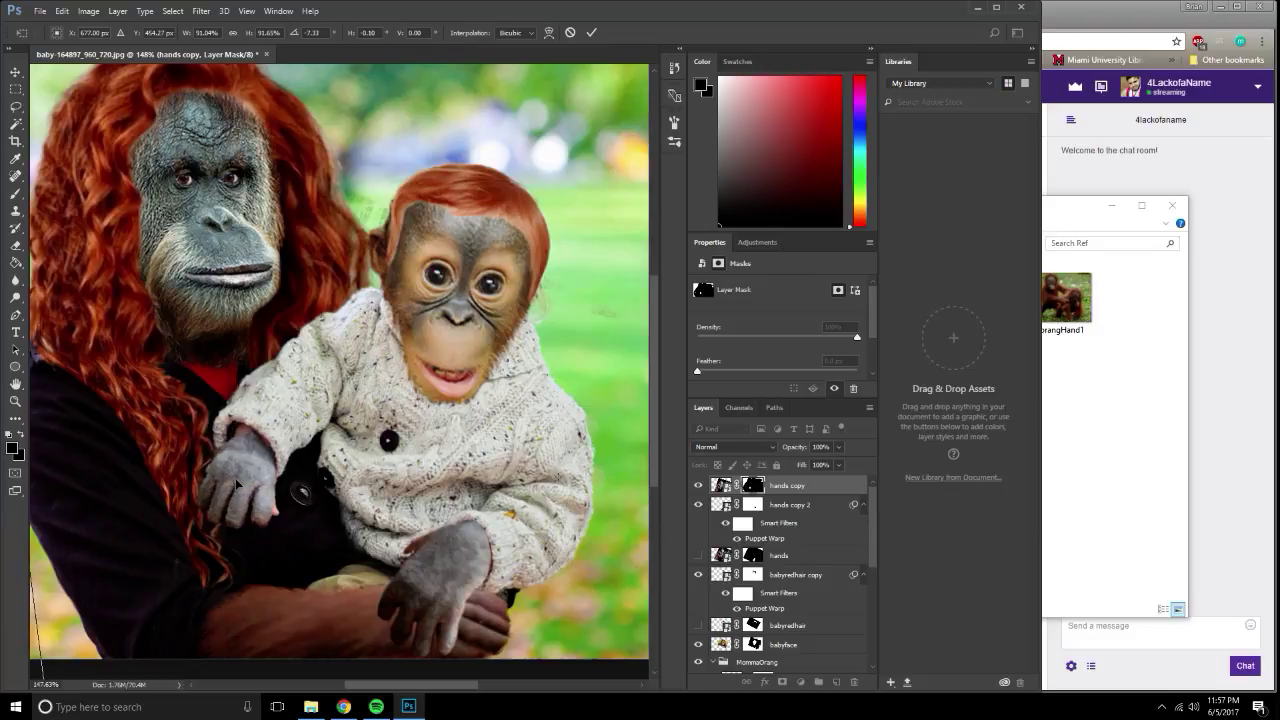
pyautogui.hotkey('shift', 'Up')
pyautogui.press('Up')
pyautogui.click(18, 198)
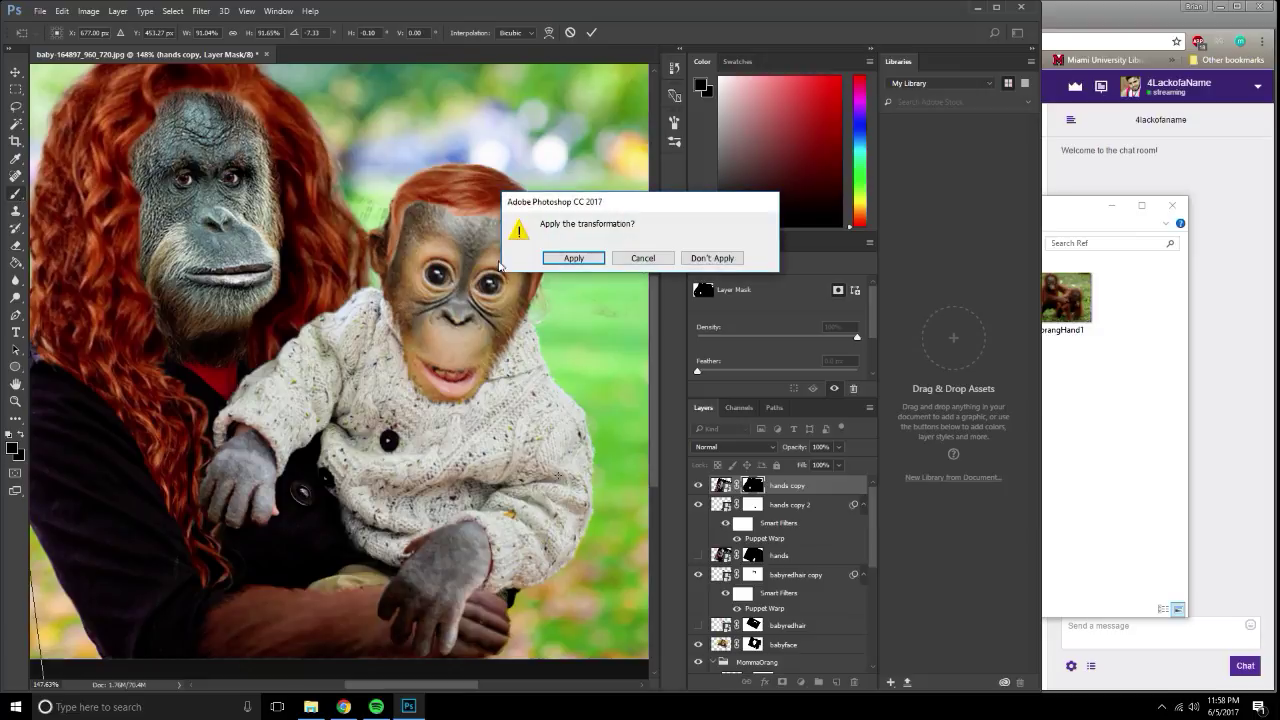
pyautogui.click(662, 260)
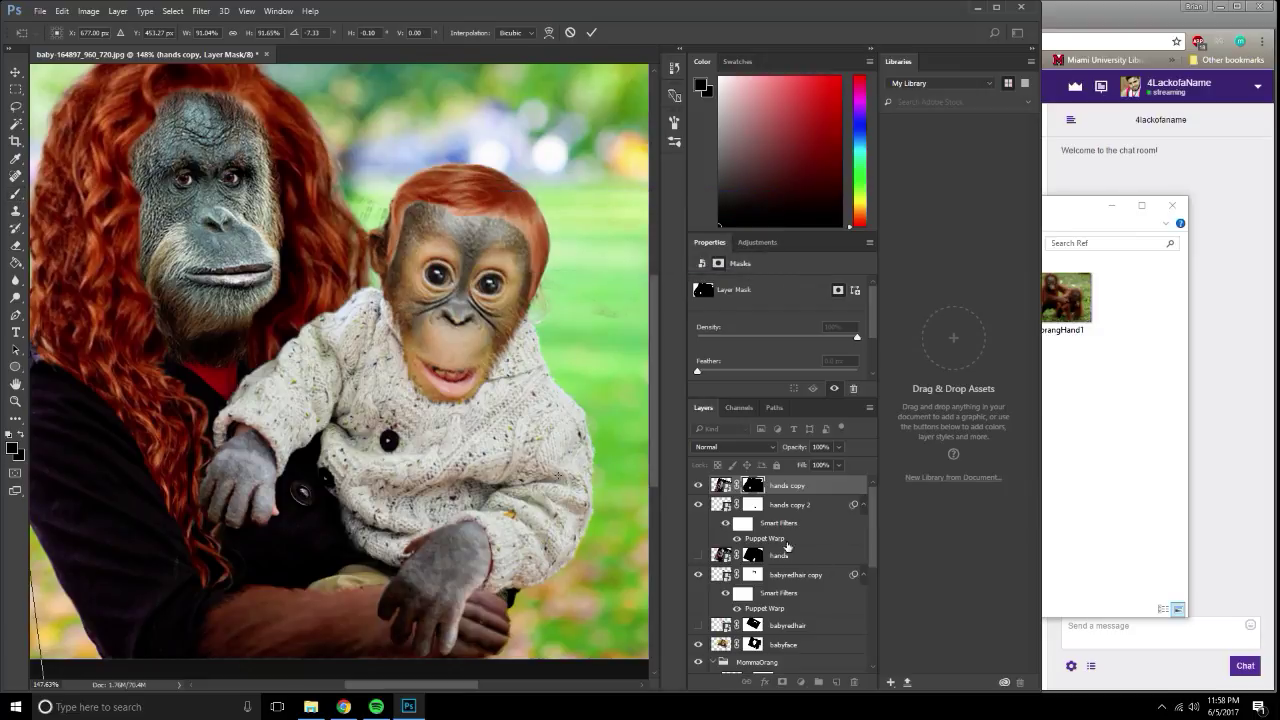
# Commit the hand transform, then switch to the Brush with white as foreground.
pyautogui.press('Return')
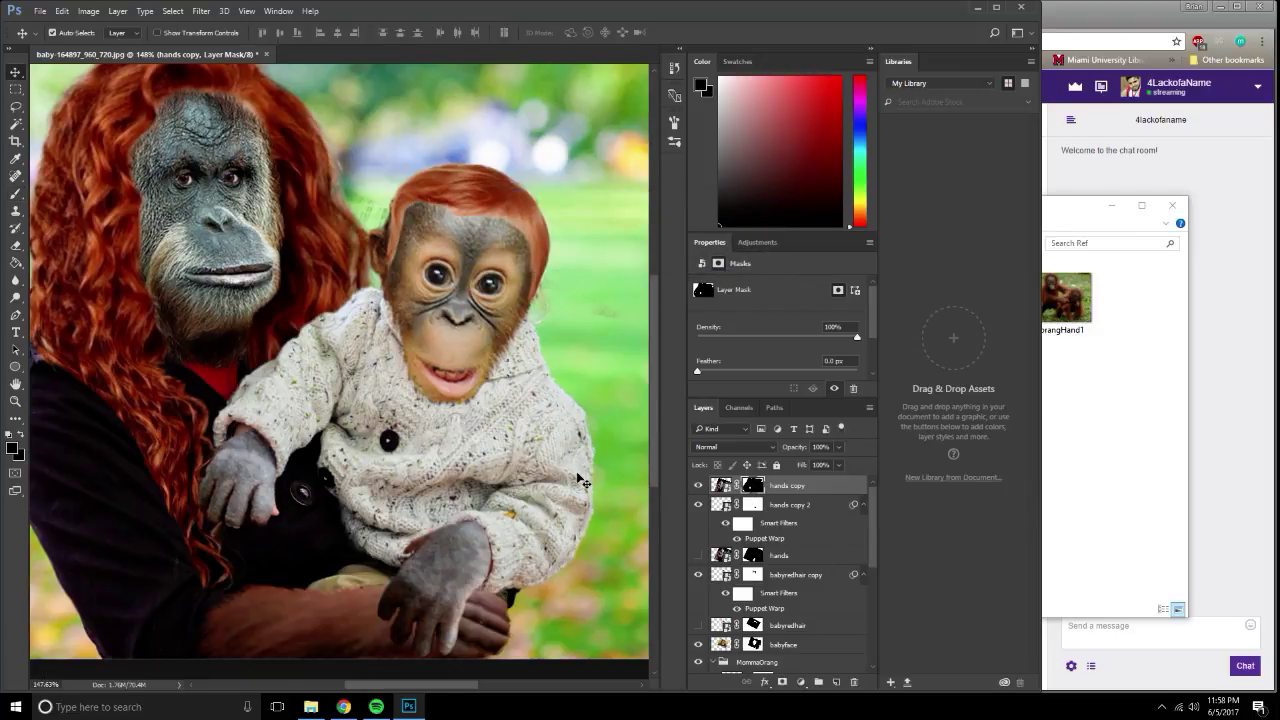
pyautogui.click(14, 197)
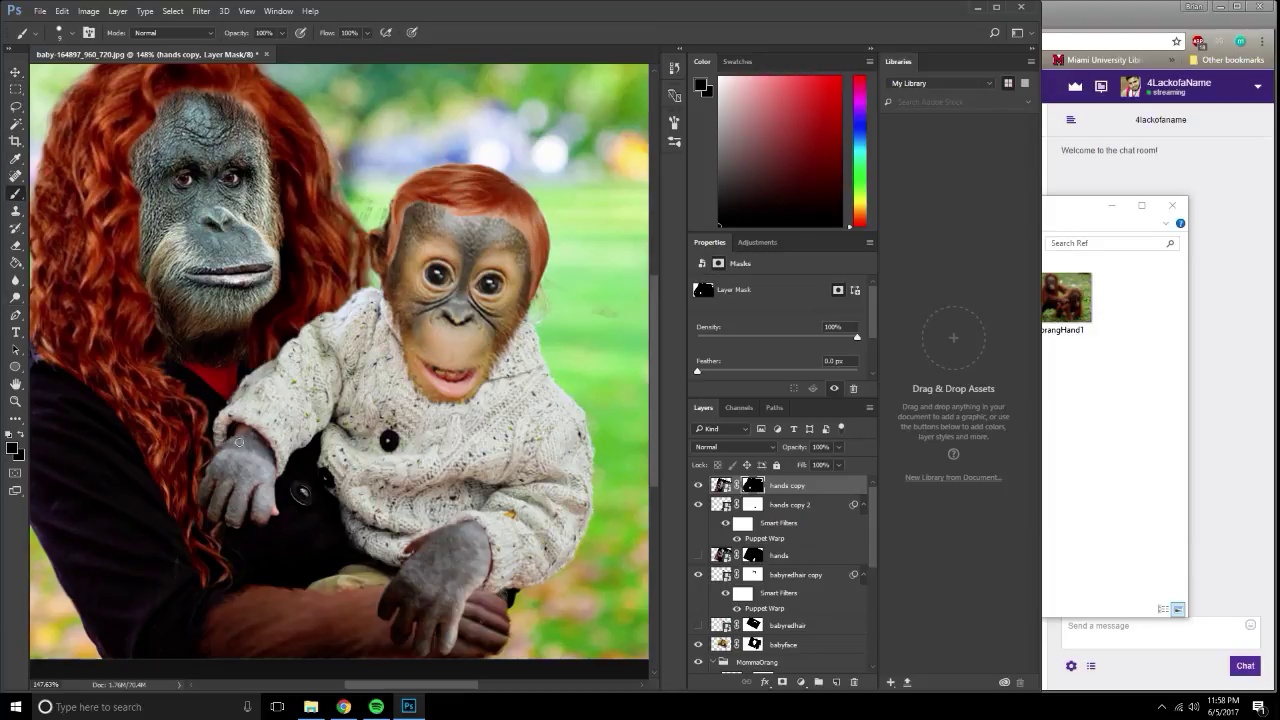
pyautogui.press('x')
# Expand the Eyes group and drag BaseLayer_0 copy out to sit directly above BaseLayer_0.
pyautogui.scroll(-2, 276, 452)
pyautogui.scroll(-1, 306, 454)
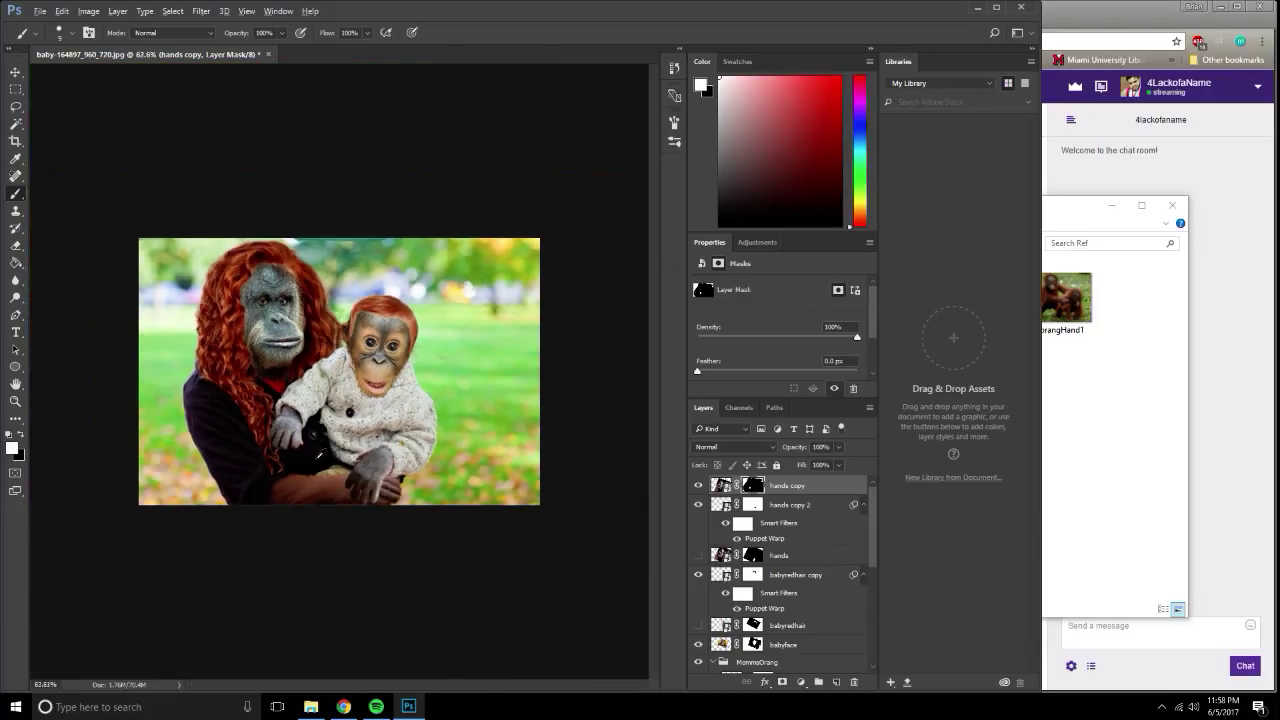
pyautogui.scroll(2, 320, 450)
pyautogui.scroll(2, 328, 440)
pyautogui.scroll(-2, 718, 510)
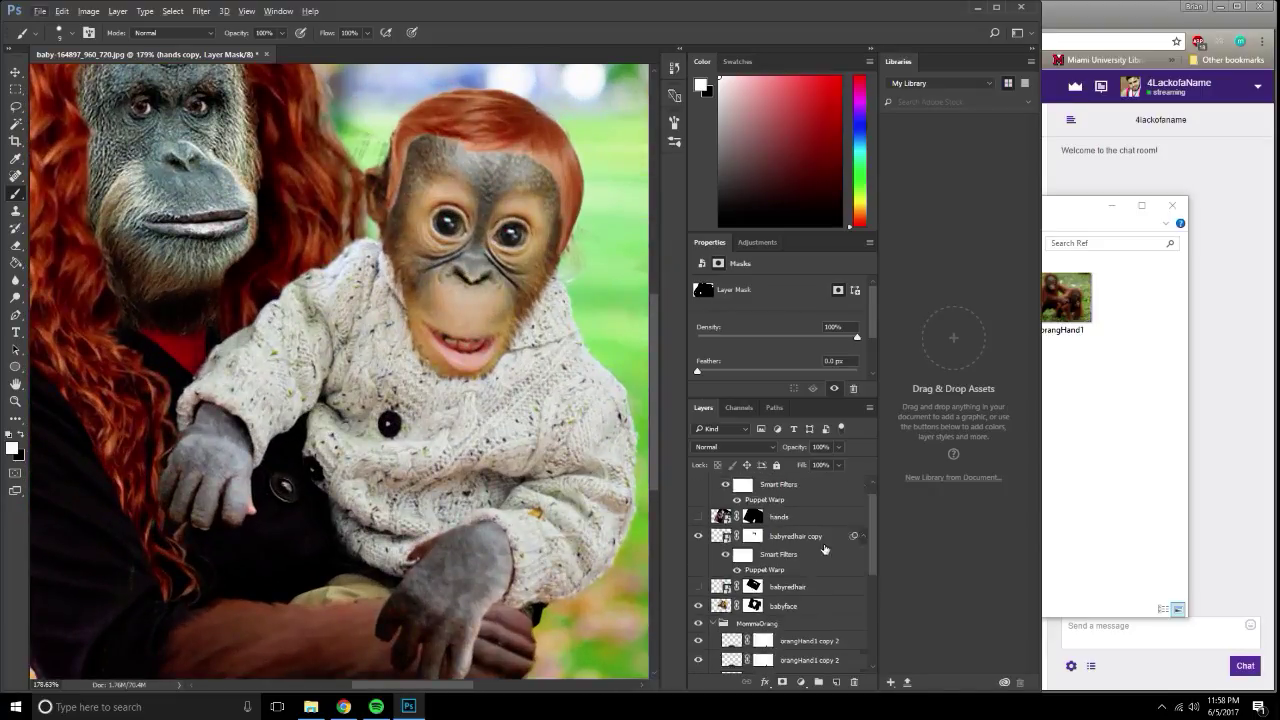
pyautogui.scroll(-3, 740, 560)
pyautogui.click(778, 663)
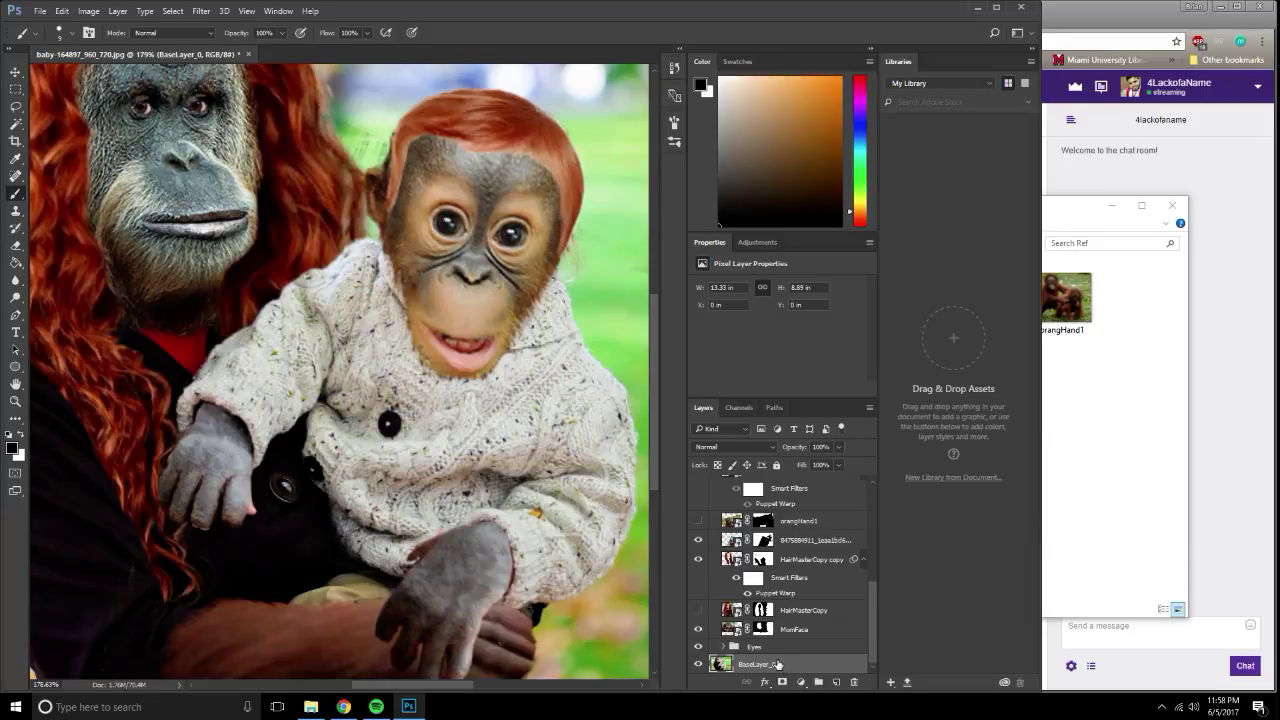
pyautogui.click(774, 647)
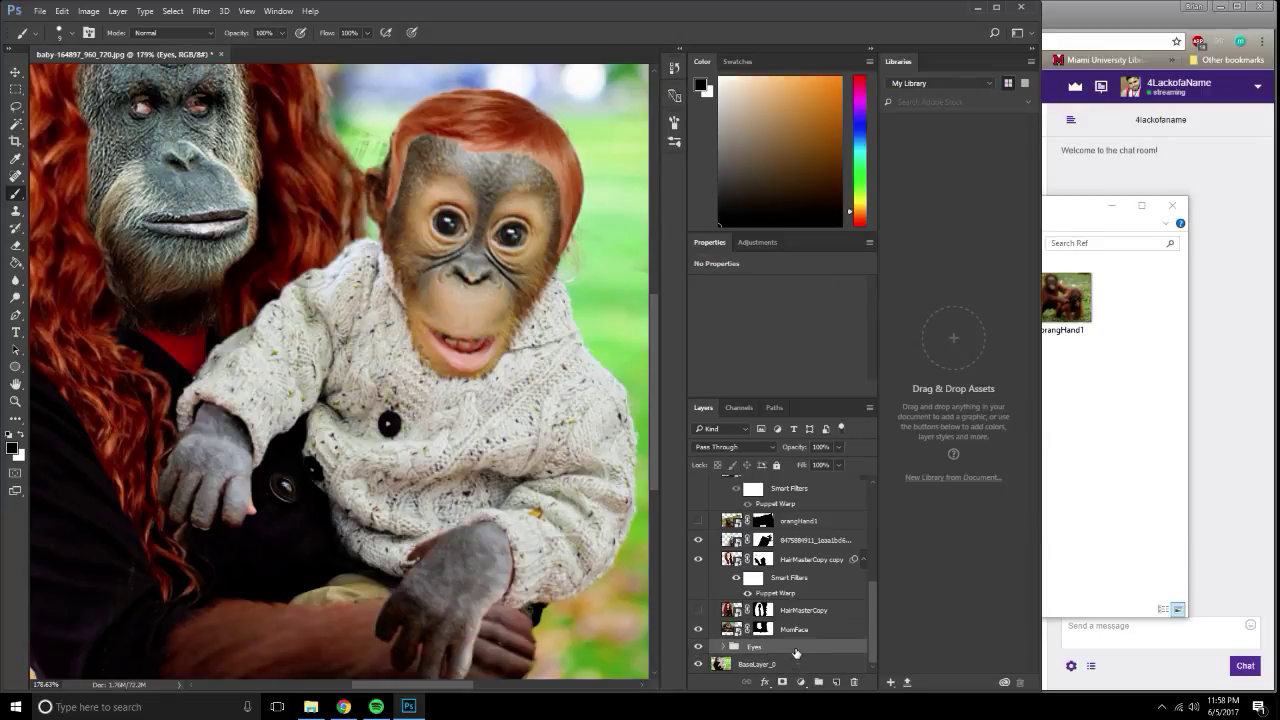
pyautogui.click(723, 647)
pyautogui.scroll(-2, 725, 649)
pyautogui.moveTo(780, 606)
pyautogui.mouseDown()
pyautogui.moveTo(772, 650)
pyautogui.moveTo(773, 578)
pyautogui.moveTo(788, 665)
pyautogui.mouseUp()
pyautogui.click(725, 589)
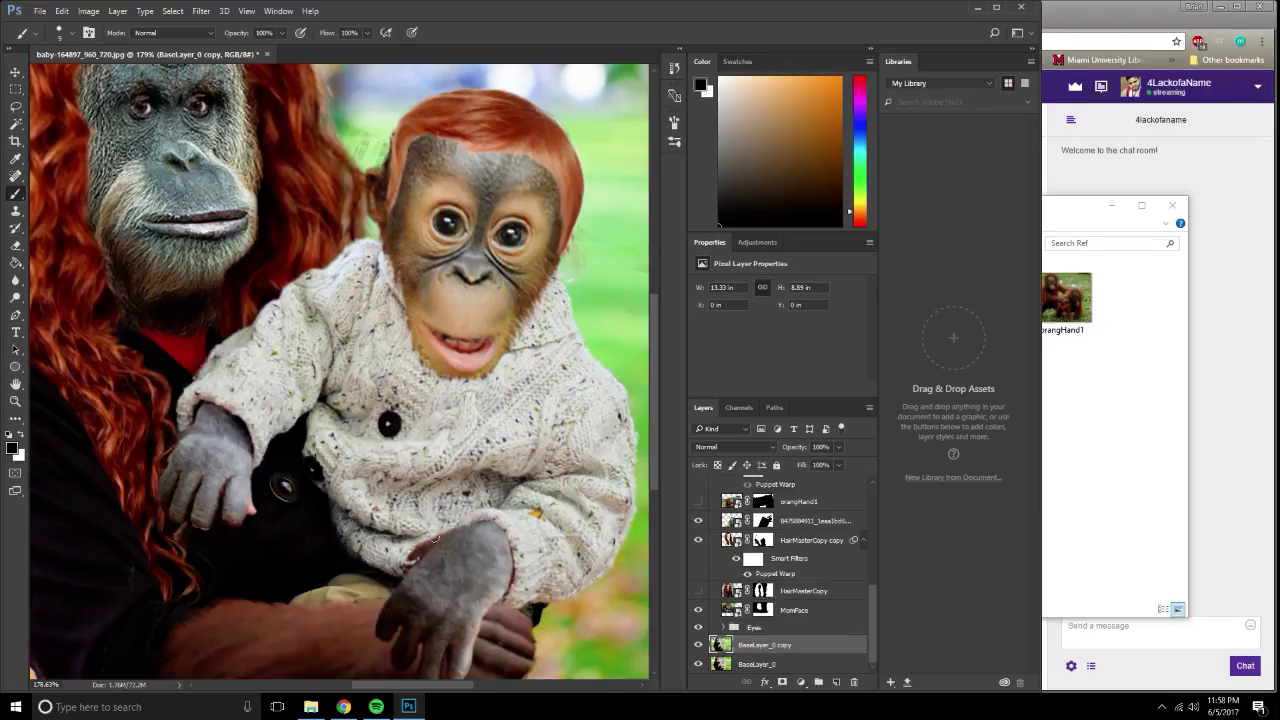
# Clone Stamp texture sampled from the dark coat over the fur below the baby's left hand.
pyautogui.click(15, 210)
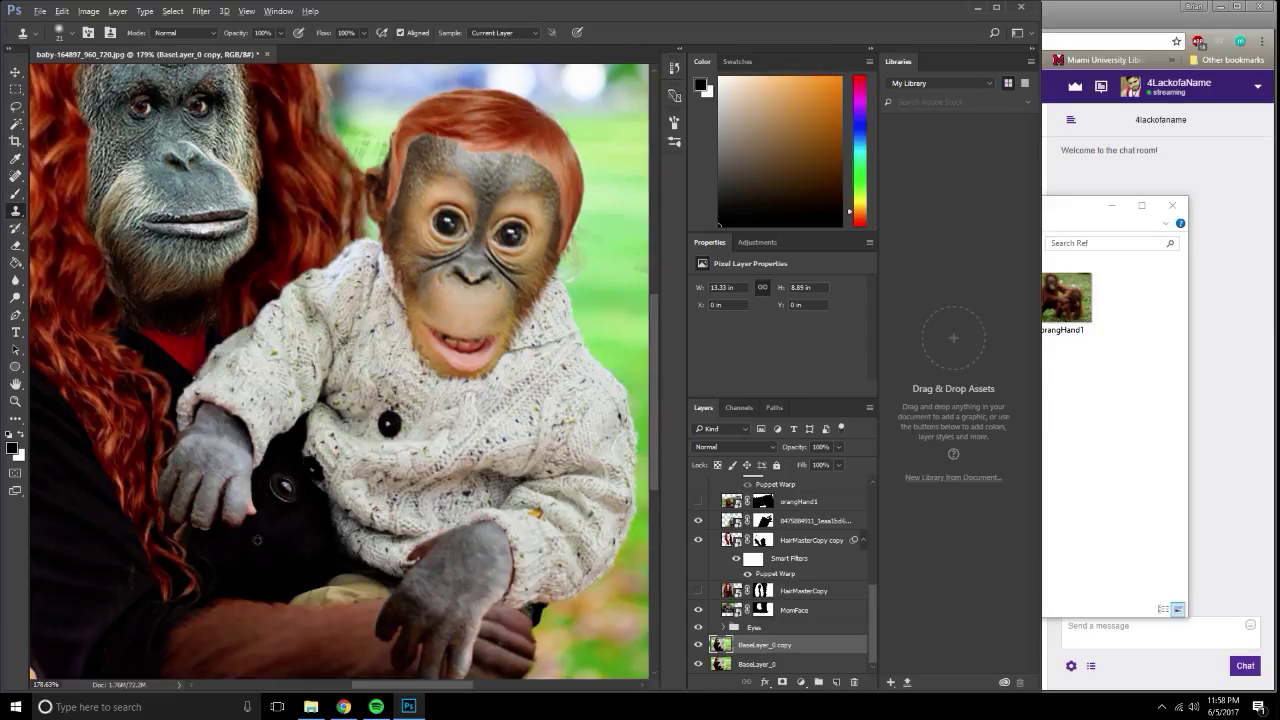
pyautogui.keyDown('alt'); pyautogui.click(255, 534); pyautogui.keyUp('alt')
pyautogui.moveTo(262, 520); pyautogui.dragTo(268, 508)
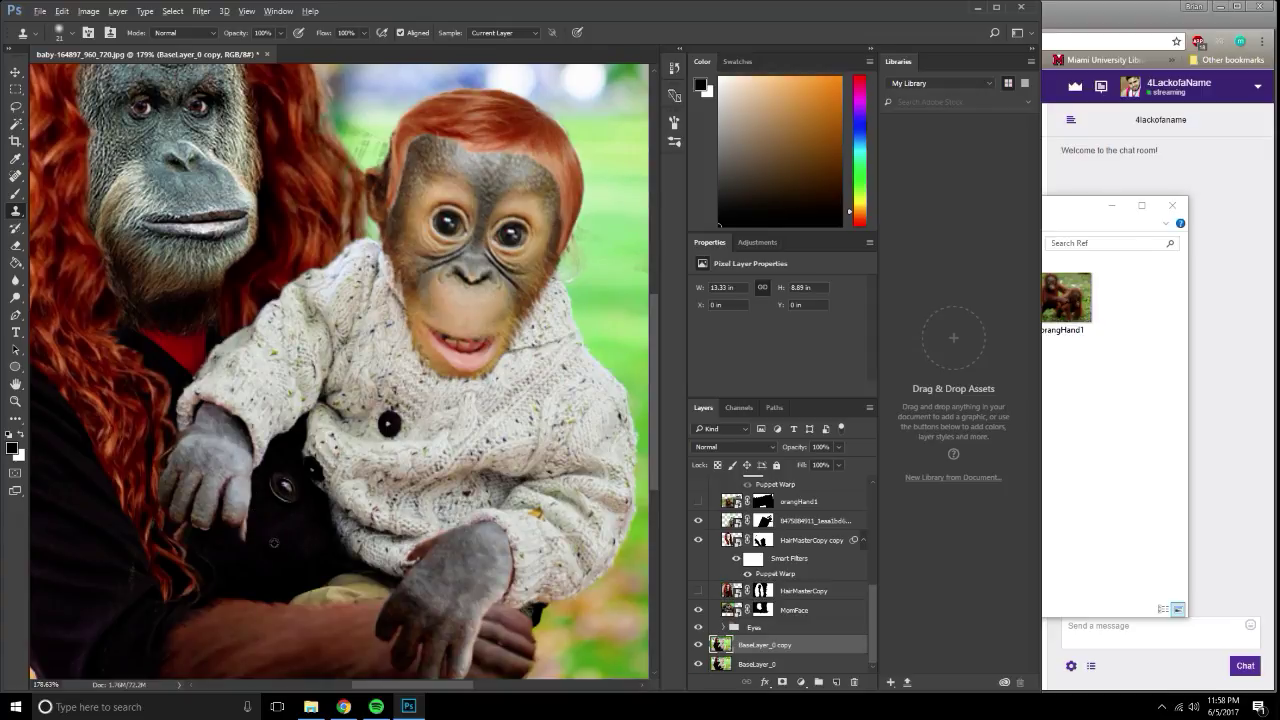
pyautogui.moveTo(266, 543); pyautogui.dragTo(268, 543)
pyautogui.moveTo(208, 538); pyautogui.dragTo(202, 538)
pyautogui.moveTo(318, 545); pyautogui.dragTo(265, 410)
pyautogui.scroll(-2, 390, 450)
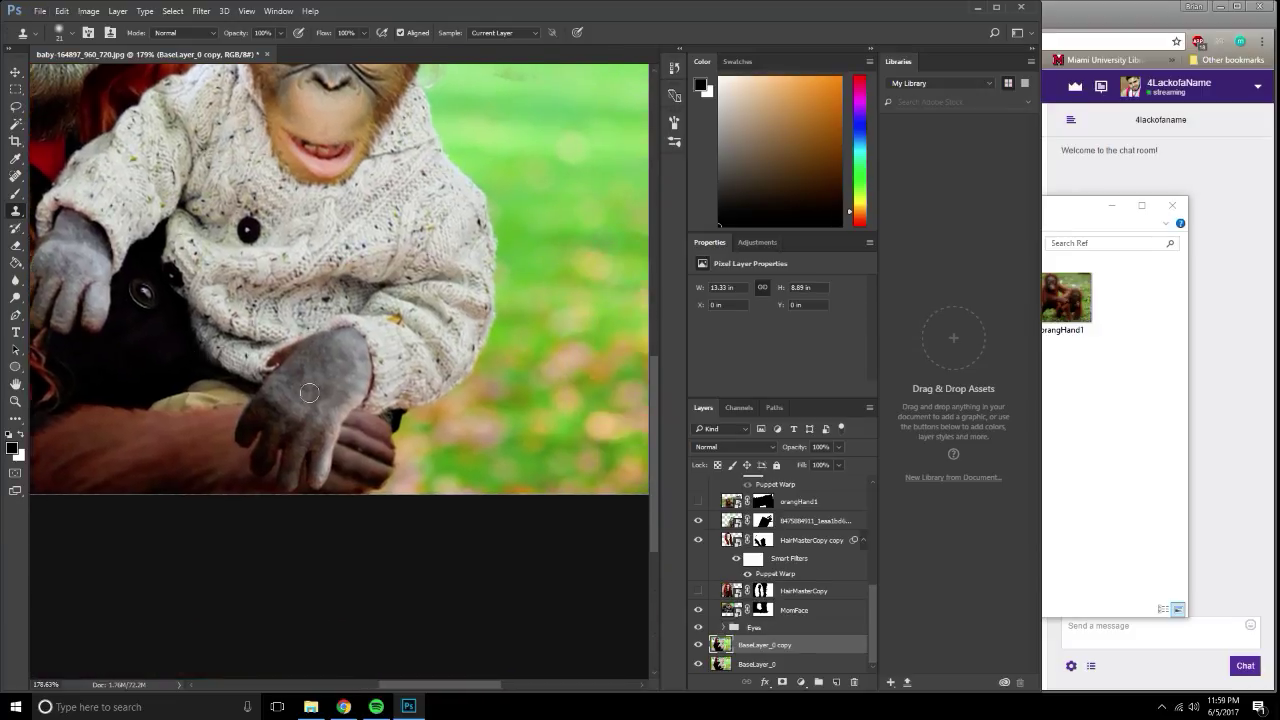
pyautogui.scroll(2, 390, 450)
pyautogui.scroll(-3, 390, 450)
pyautogui.scroll(-2, 390, 450)
pyautogui.scroll(-2, 390, 450)
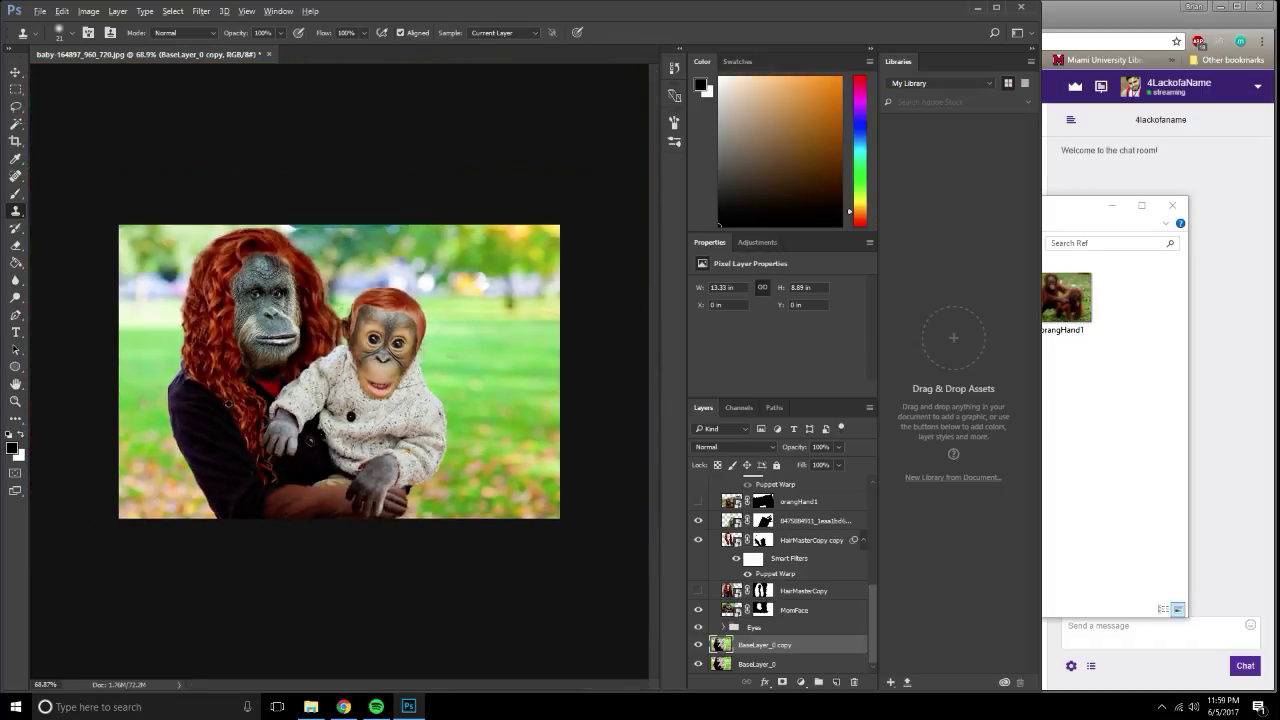
pyautogui.scroll(1, 339, 378)
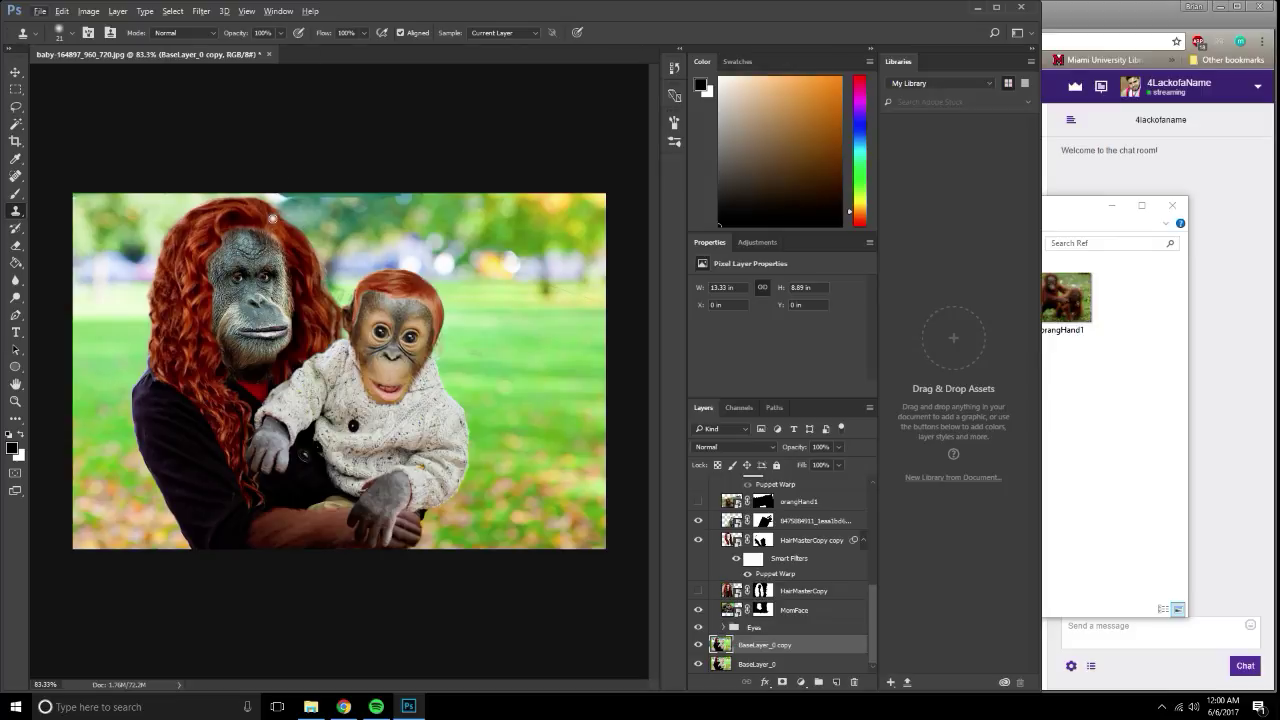
# Collapse MommaOrang, toggle babyredhair copy's visibility off and on, and target its layer mask.
pyautogui.scroll(3, 419, 318)
pyautogui.scroll(2, 437, 315)
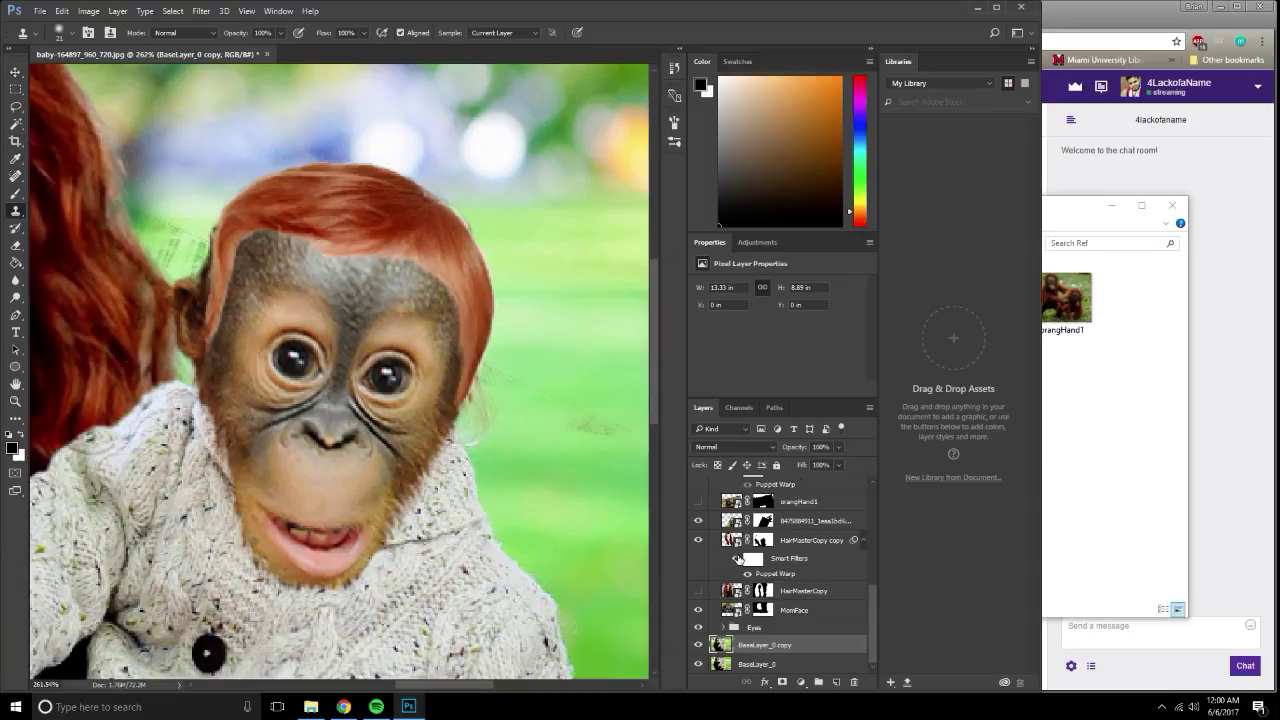
pyautogui.scroll(2, 740, 558)
pyautogui.scroll(2, 760, 555)
pyautogui.scroll(2, 785, 550)
pyautogui.scroll(2, 810, 545)
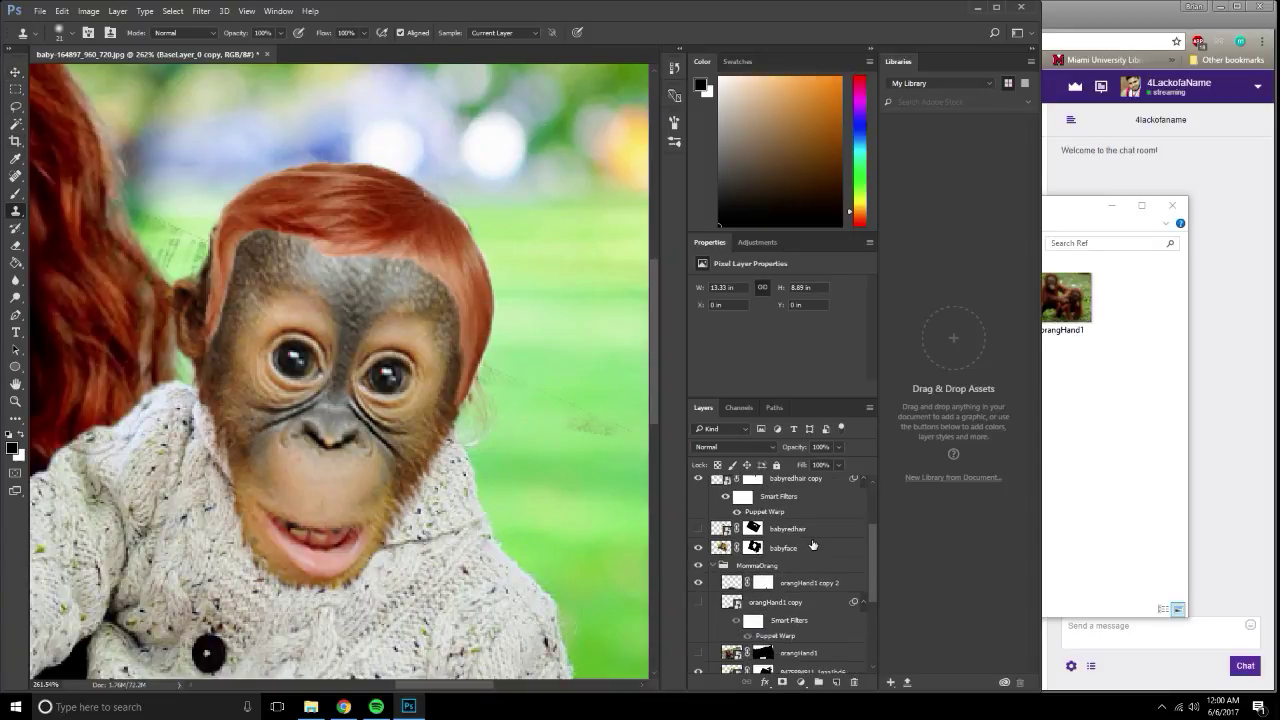
pyautogui.scroll(1, 790, 544)
pyautogui.scroll(1, 760, 543)
pyautogui.scroll(1, 730, 542)
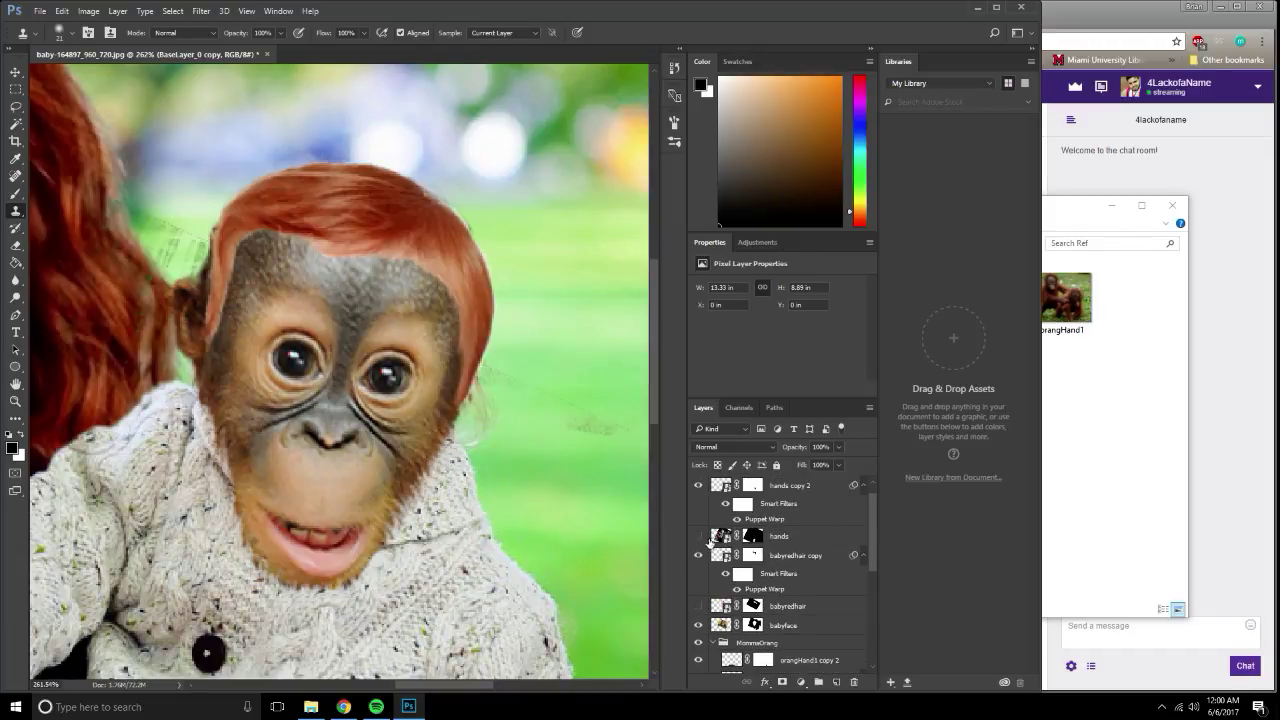
pyautogui.scroll(1, 712, 540)
pyautogui.scroll(-1, 716, 570)
pyautogui.scroll(-2, 720, 595)
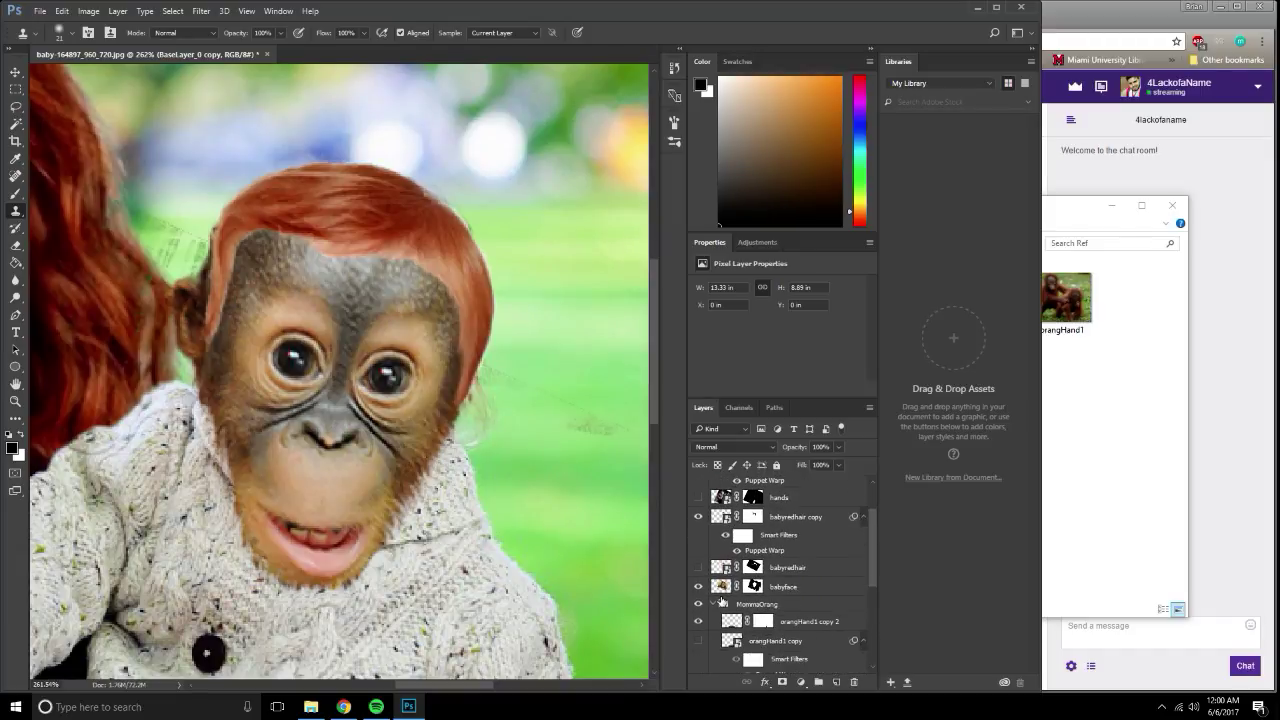
pyautogui.click(714, 604)
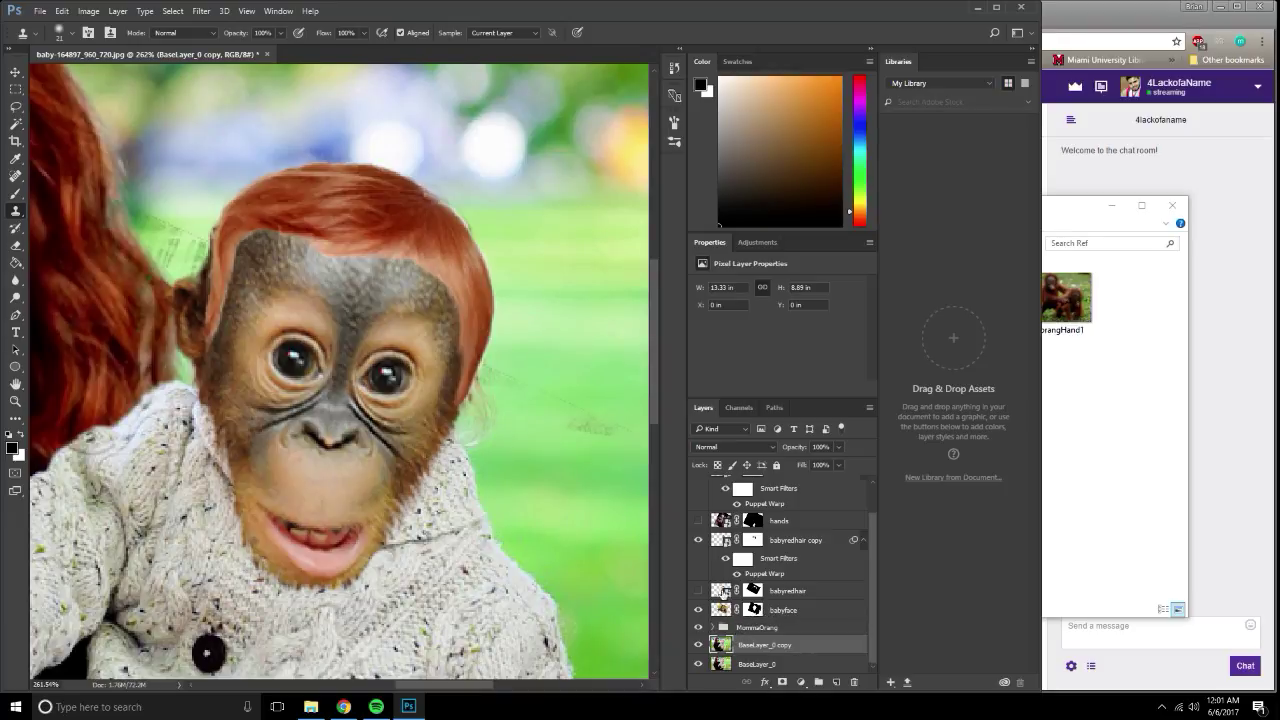
pyautogui.click(699, 541)
pyautogui.click(699, 541)
pyautogui.click(752, 540)
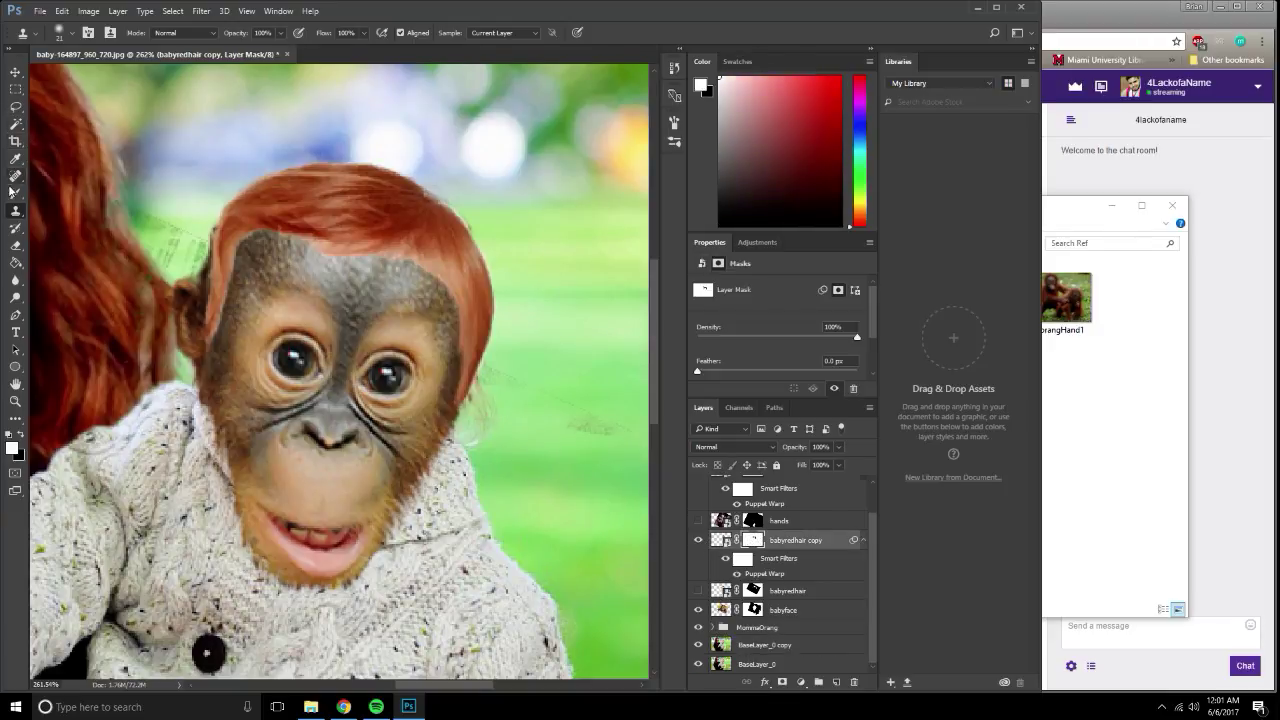
# Return to the Brush tool and choose a textured brush tip.
pyautogui.click(58, 33)
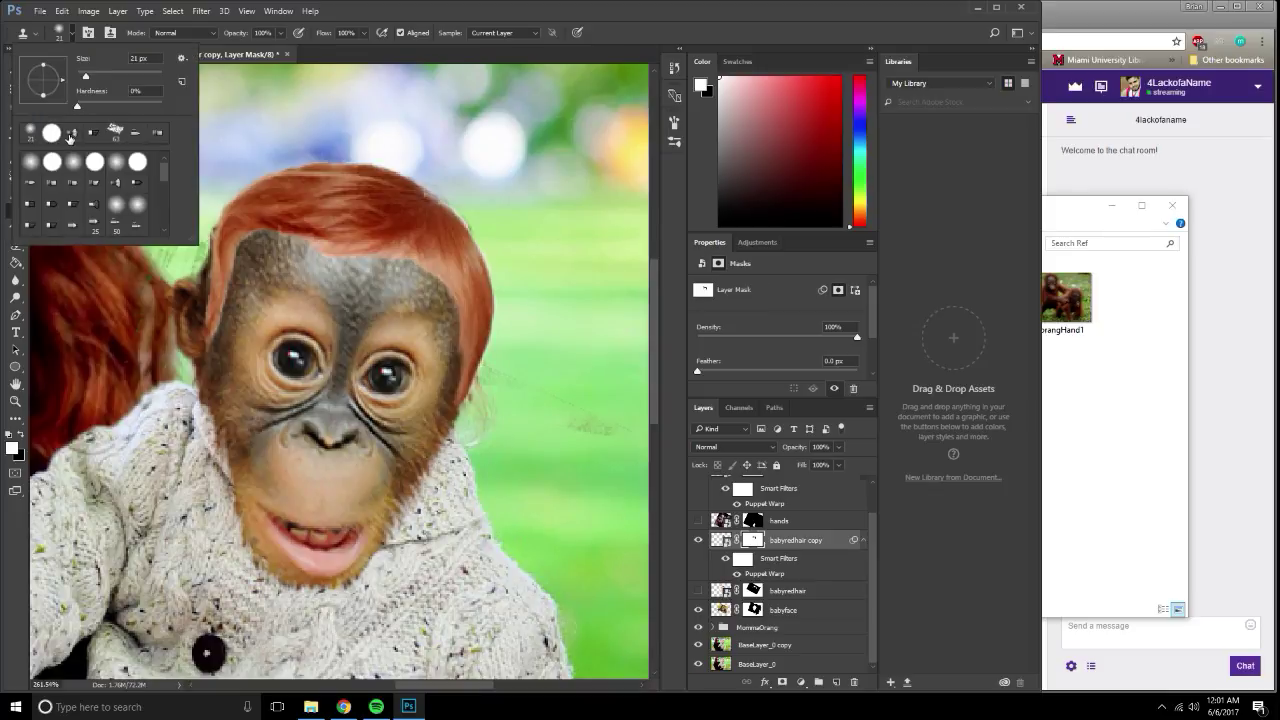
pyautogui.click(15, 263)
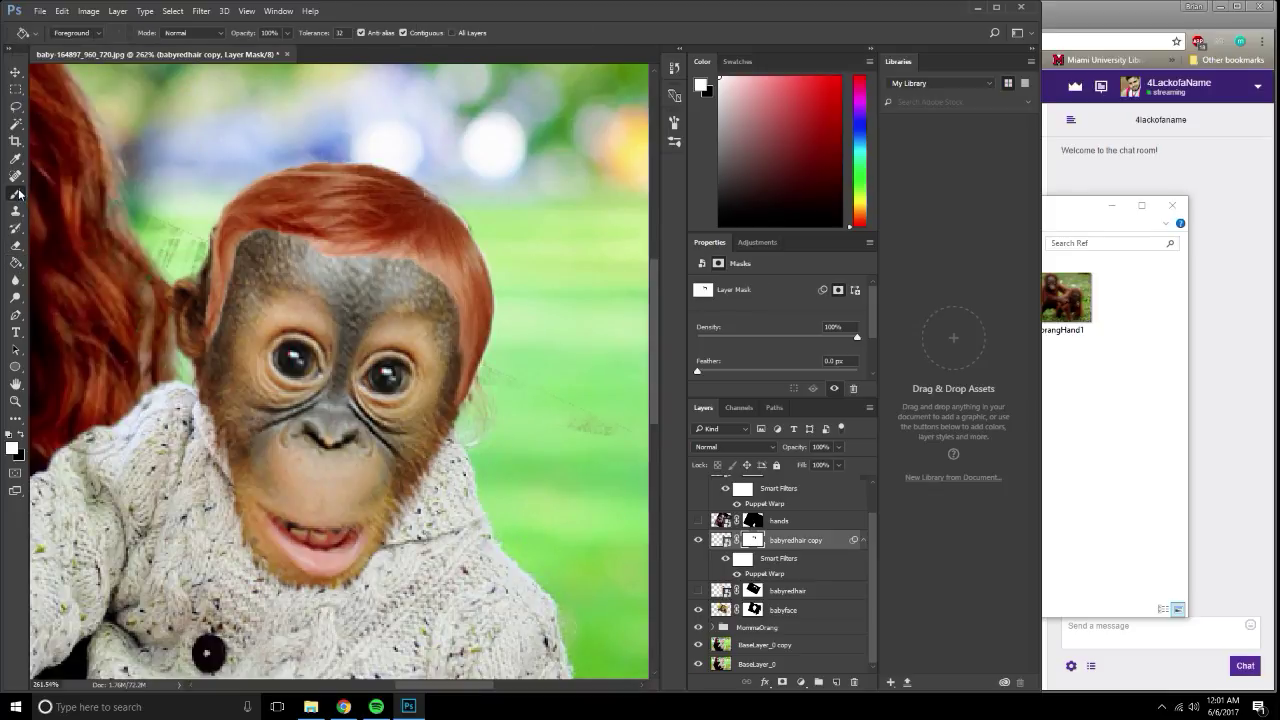
pyautogui.click(18, 193)
pyautogui.click(60, 34)
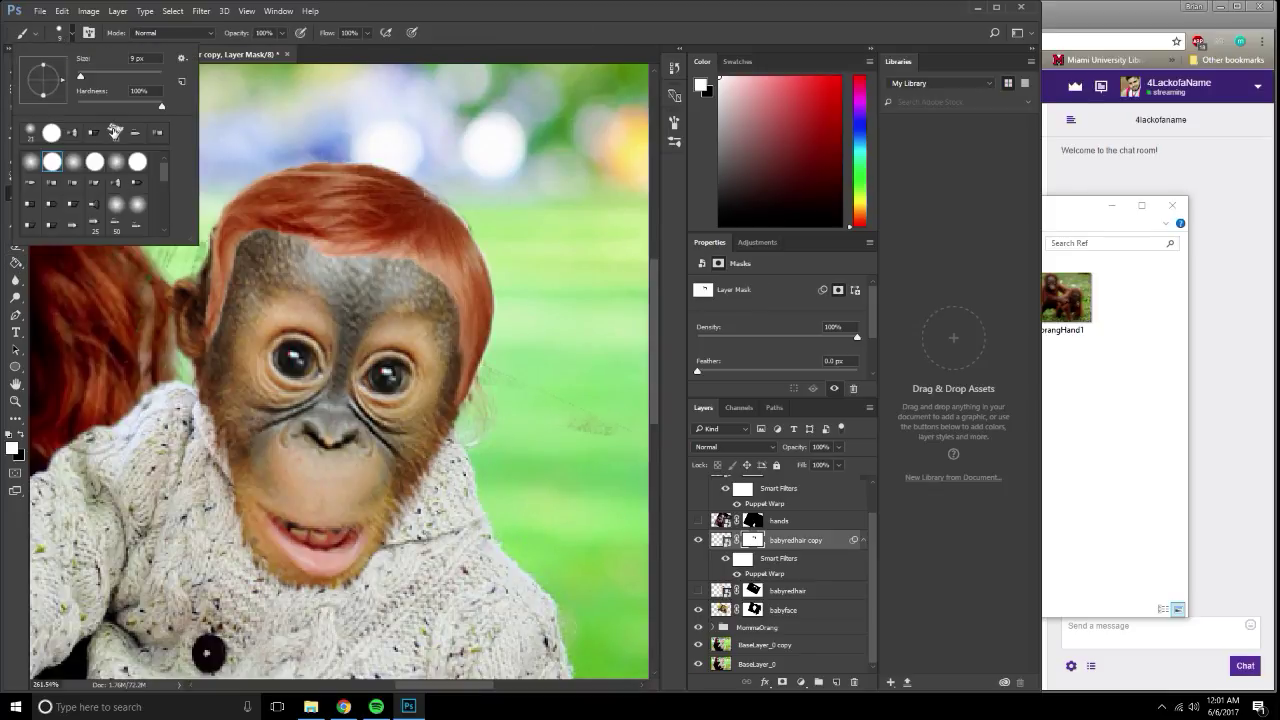
pyautogui.click(73, 133)
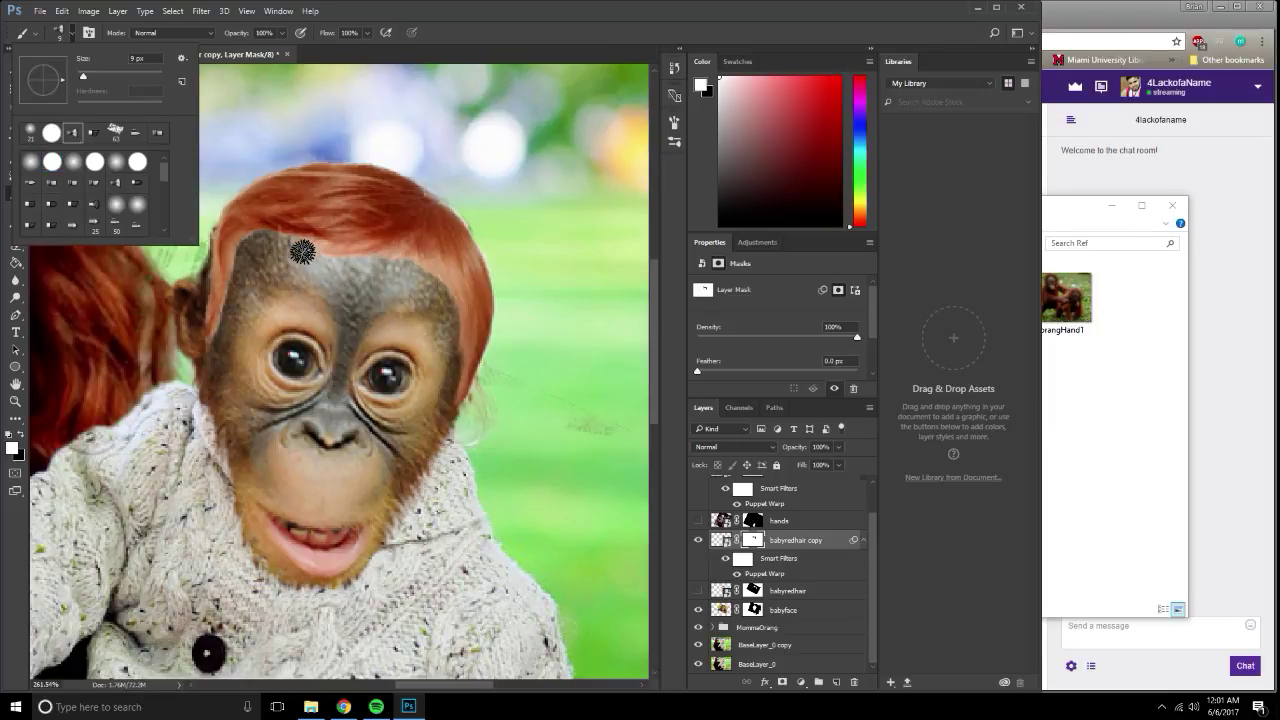
pyautogui.scroll(1, 338, 247)
pyautogui.scroll(3, 338, 247)
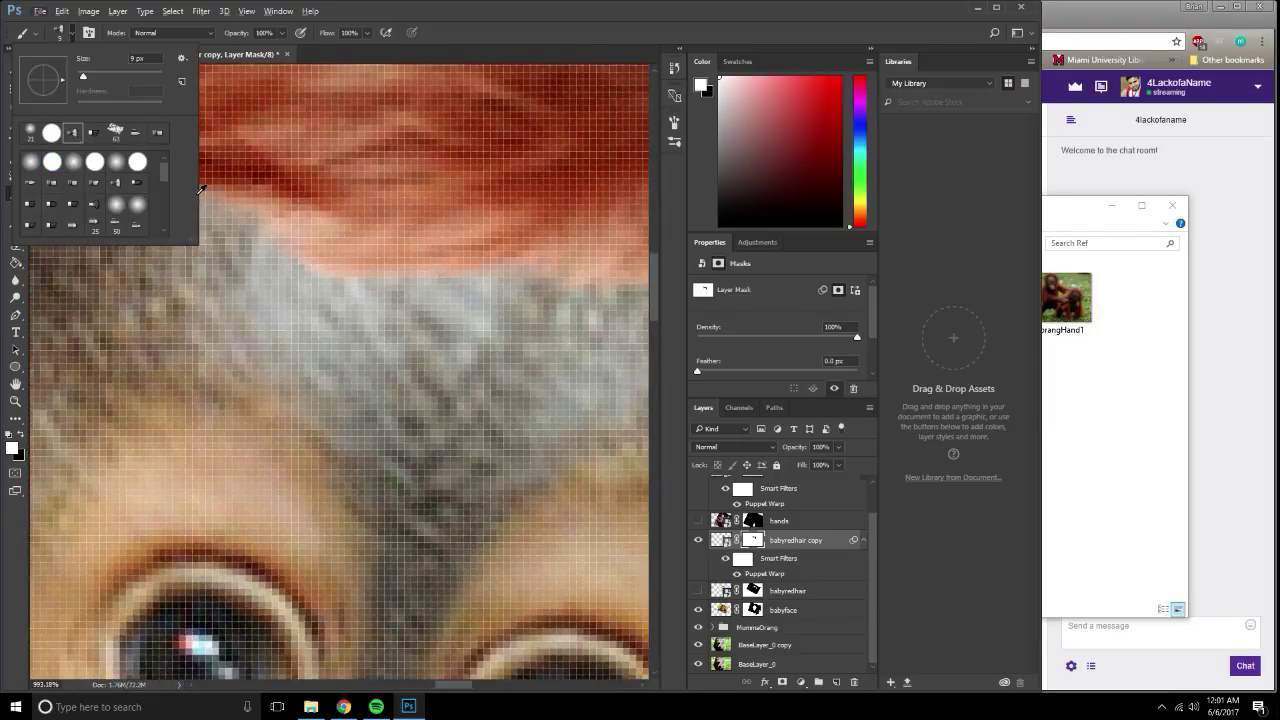
pyautogui.click(62, 34)
# Set brush opacity to 58% and paint the mask along the baby's forehead hairline.
pyautogui.moveTo(289, 35); pyautogui.dragTo(238, 53)
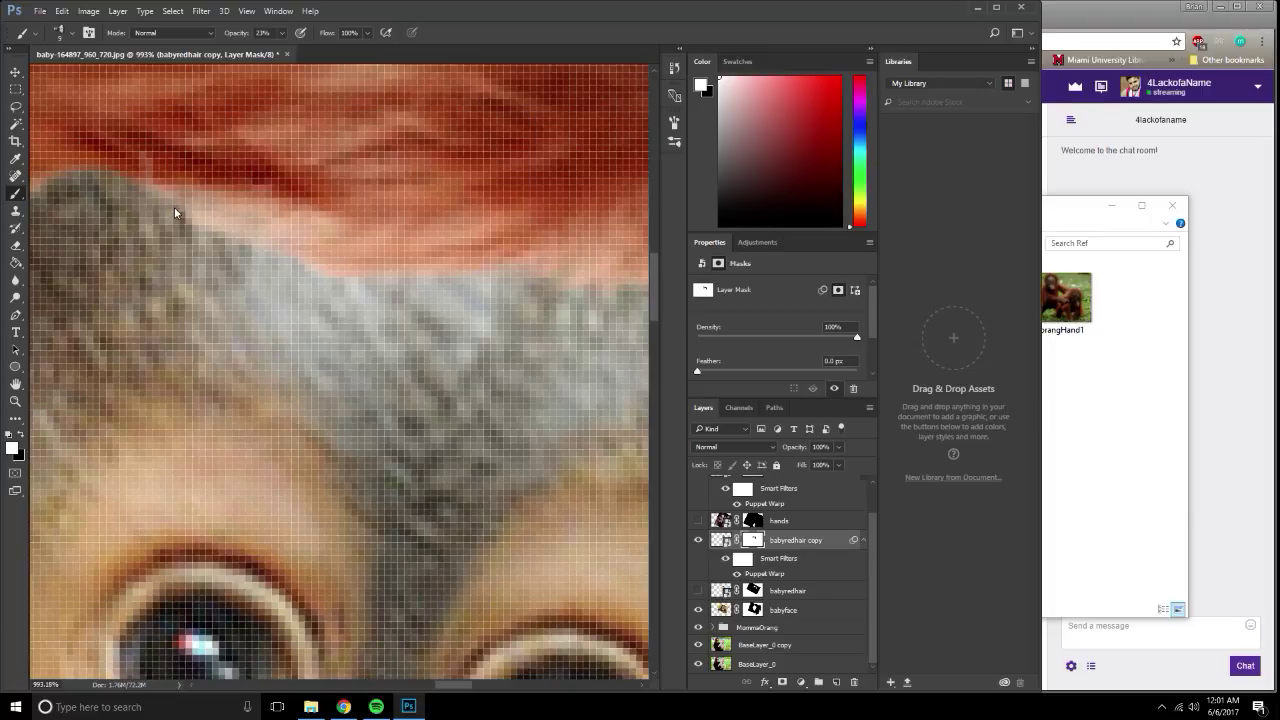
pyautogui.scroll(-4, 174, 213)
pyautogui.scroll(-4, 245, 257)
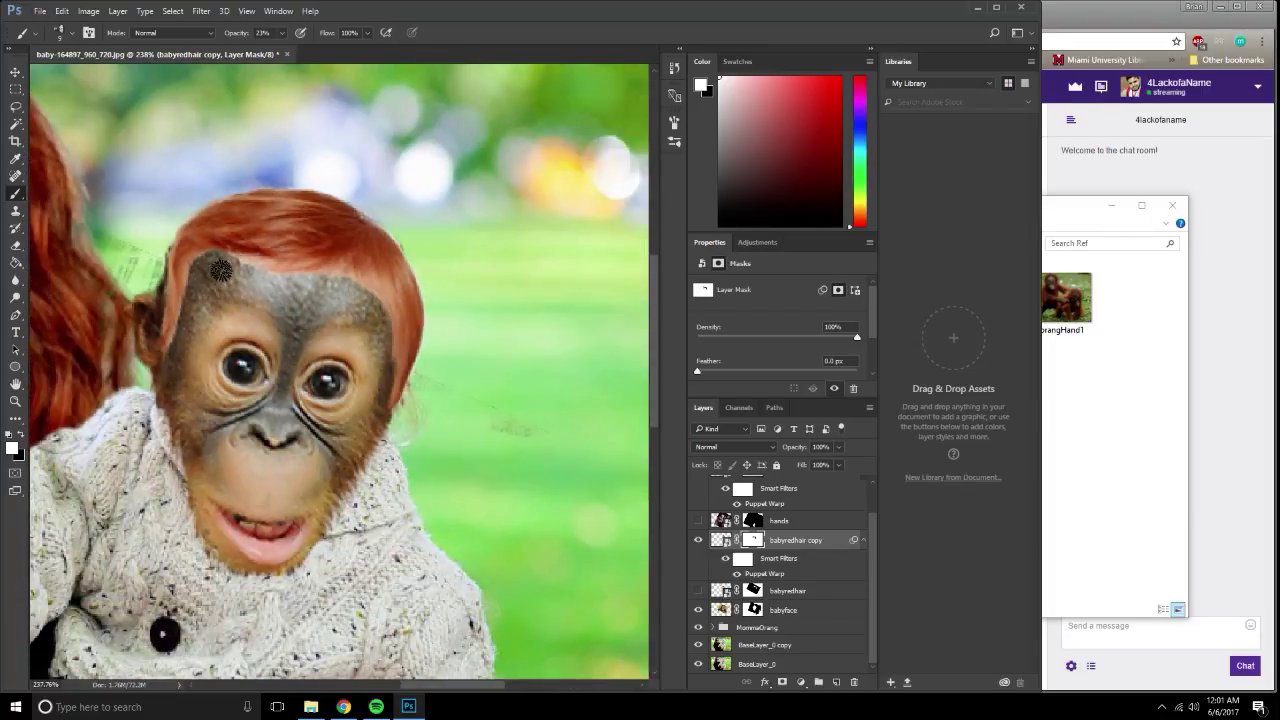
pyautogui.click(282, 33)
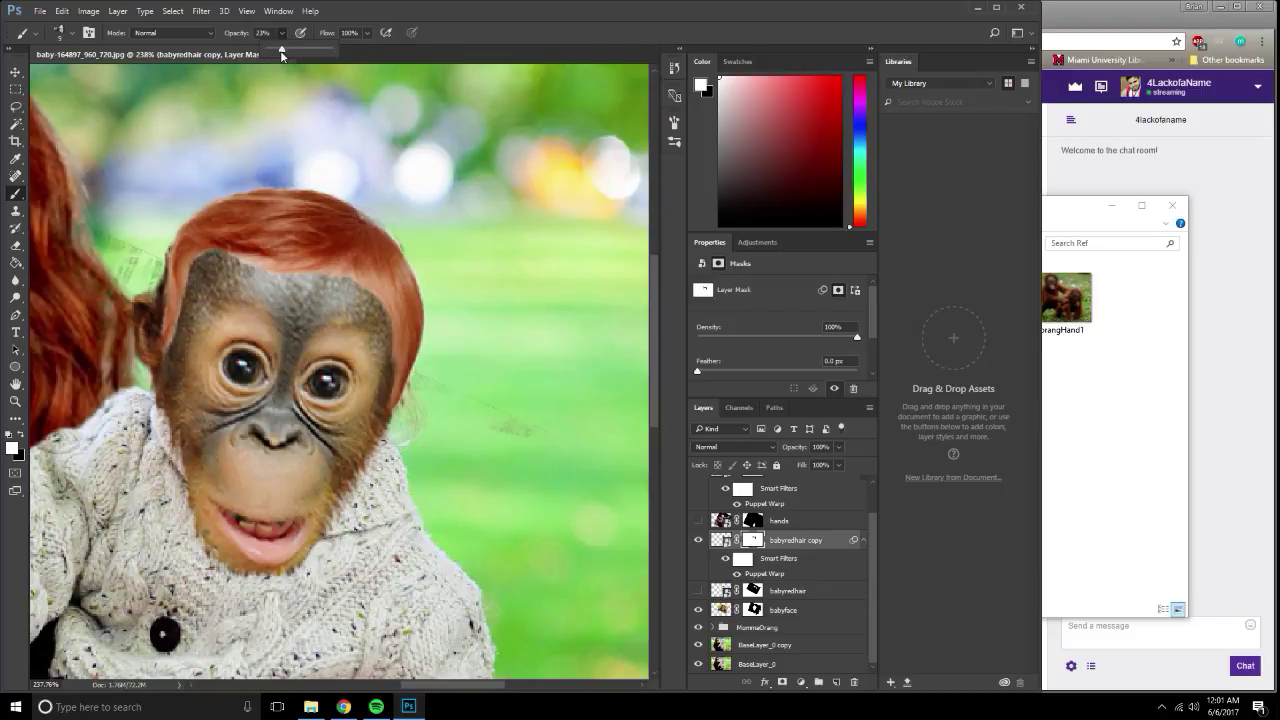
pyautogui.moveTo(291, 56); pyautogui.dragTo(305, 56)
pyautogui.click(258, 272)
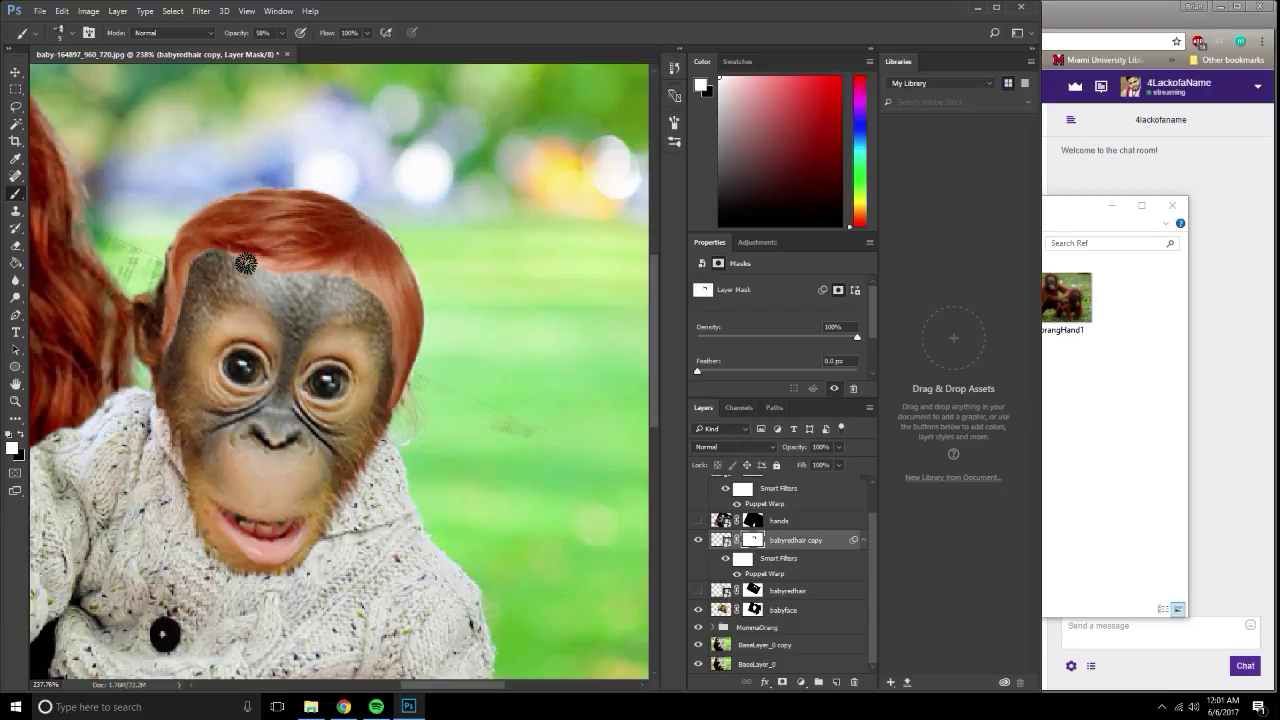
pyautogui.moveTo(248, 258); pyautogui.dragTo(380, 302)
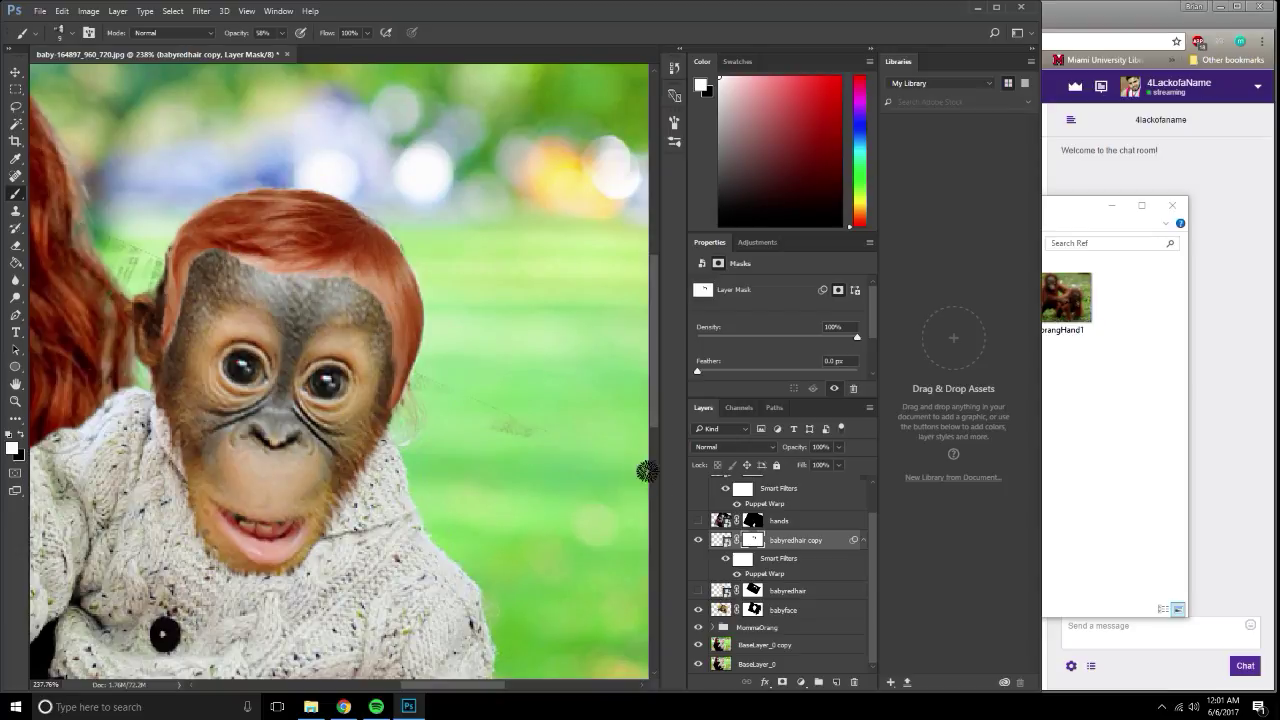
# Make black the foreground, zoom in and pan across the baby's face, then zoom back out.
pyautogui.press('x')
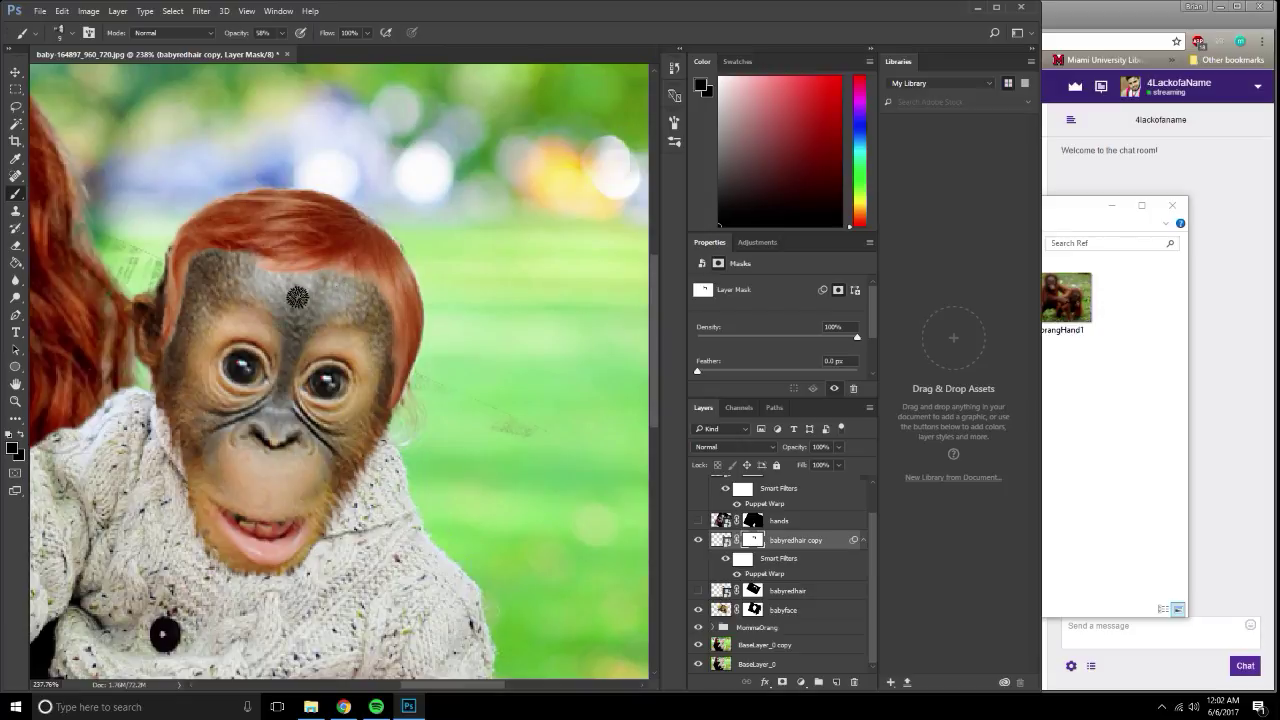
pyautogui.scroll(3, 335, 277)
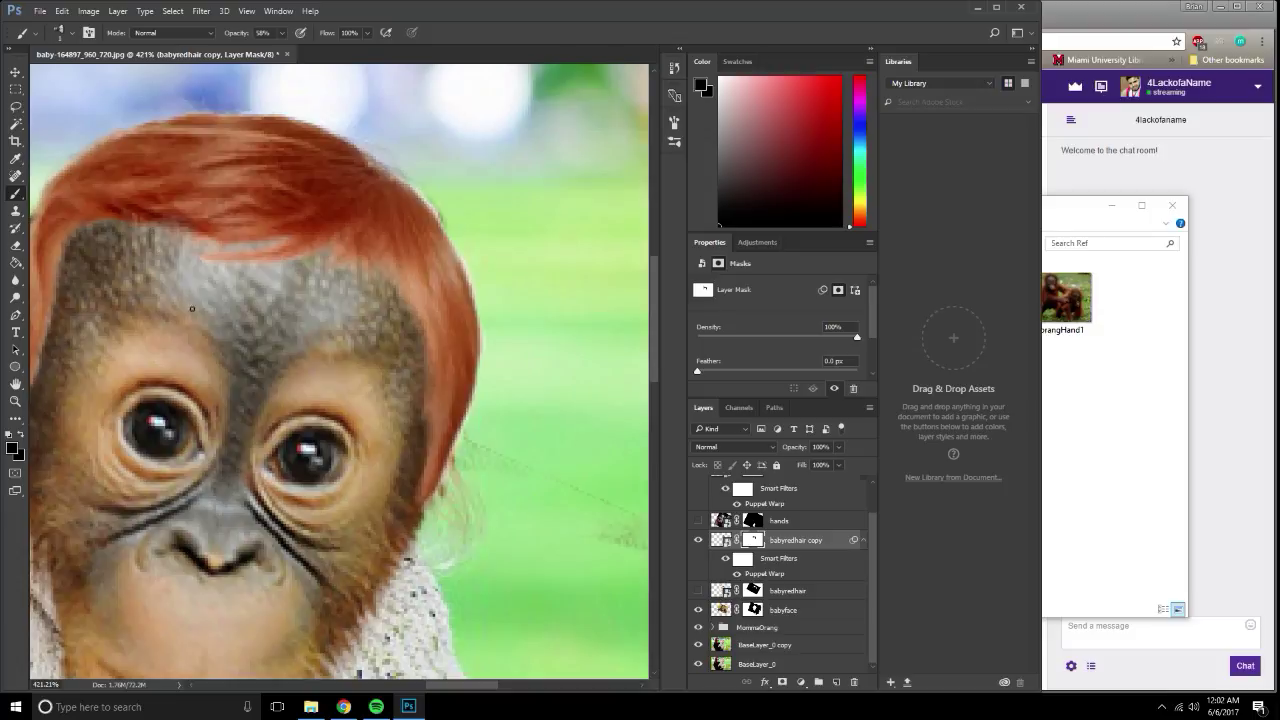
pyautogui.moveTo(210, 399)
pyautogui.mouseDown()
pyautogui.moveTo(234, 269)
pyautogui.moveTo(400, 294)
pyautogui.mouseUp()
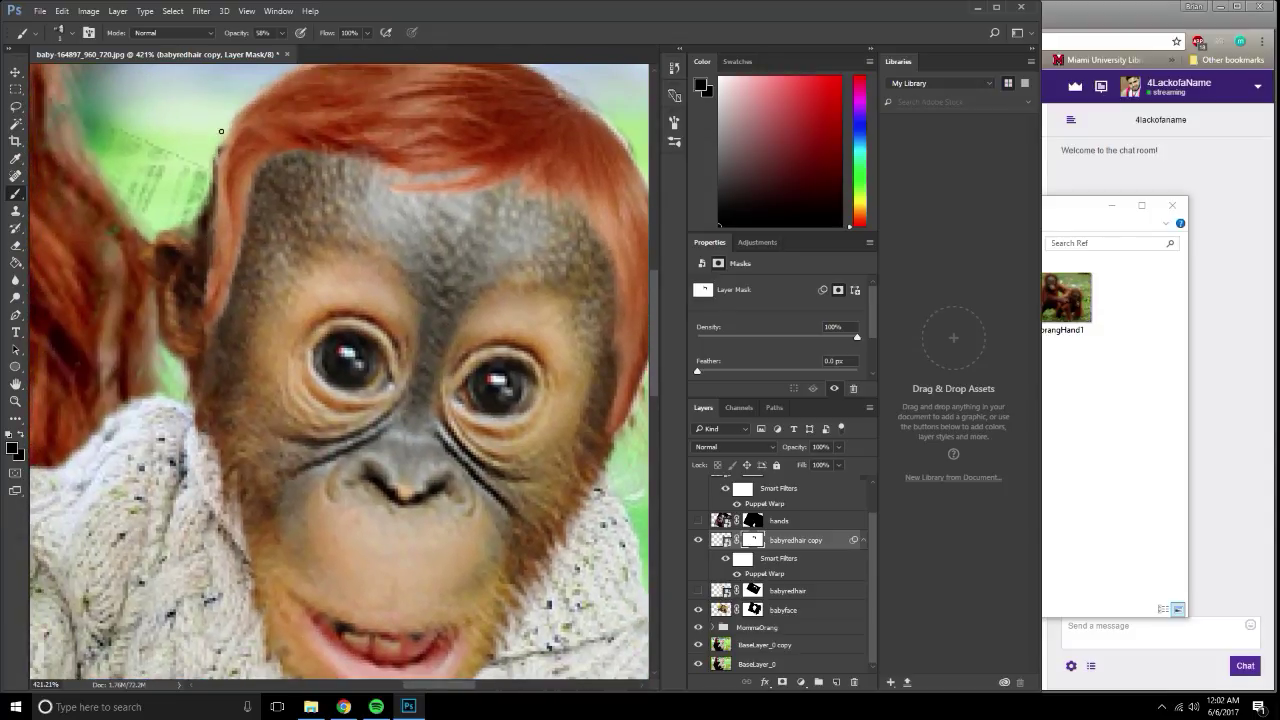
pyautogui.scroll(-3, 221, 130)
pyautogui.scroll(-5, 300, 250)
# Group MommaOrang through hands copy into a group named MOnster and add a layer mask to it.
pyautogui.scroll(3, 374, 345)
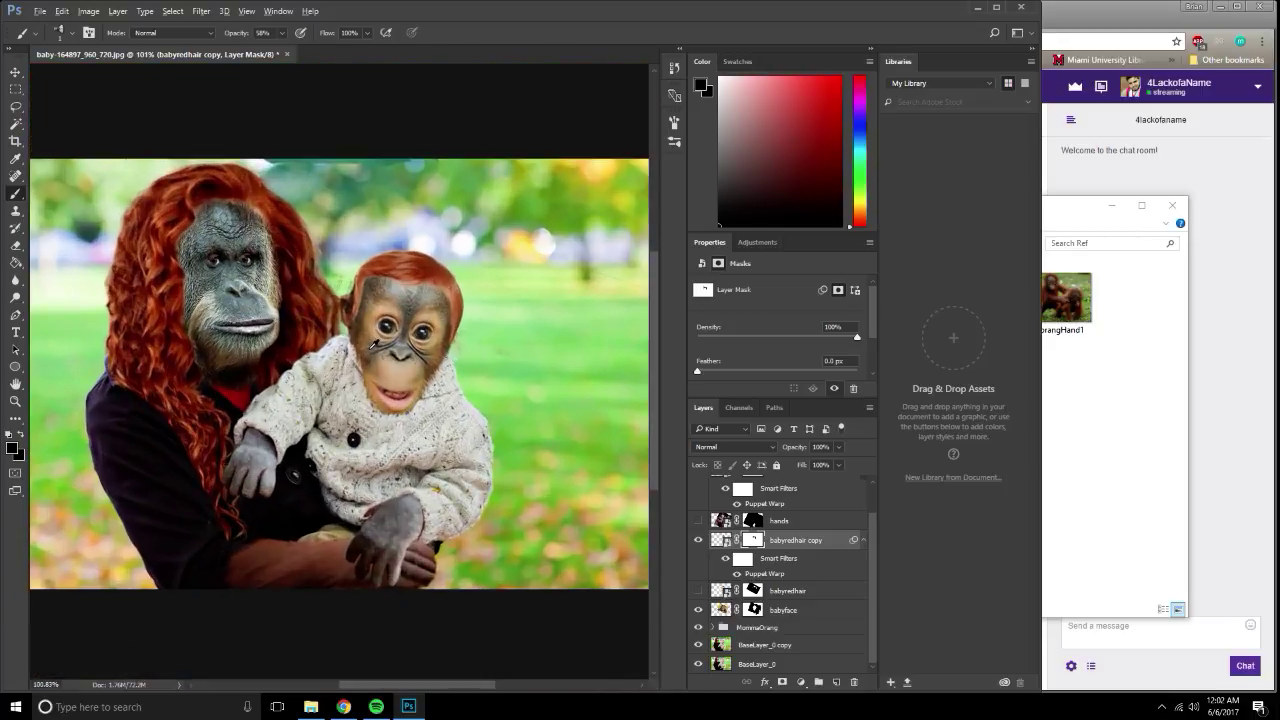
pyautogui.click(785, 628)
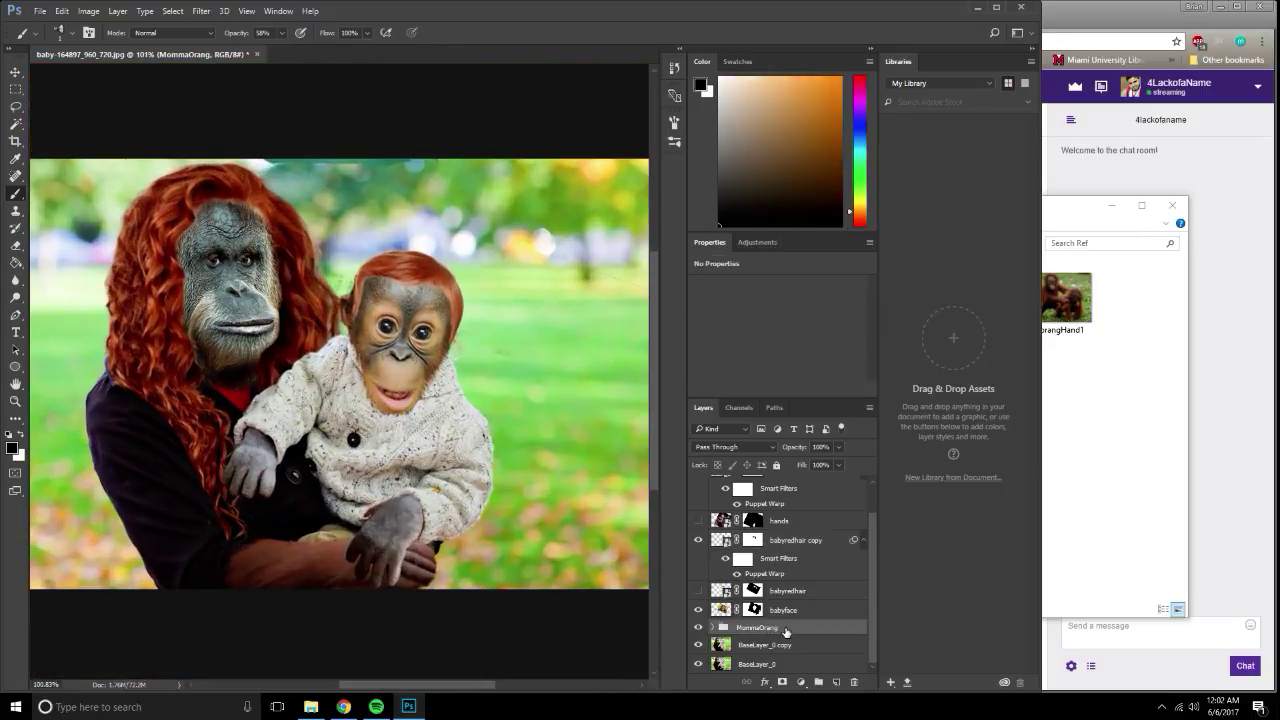
pyautogui.scroll(2, 799, 589)
pyautogui.keyDown('shift'); pyautogui.click(787, 487); pyautogui.keyUp('shift')
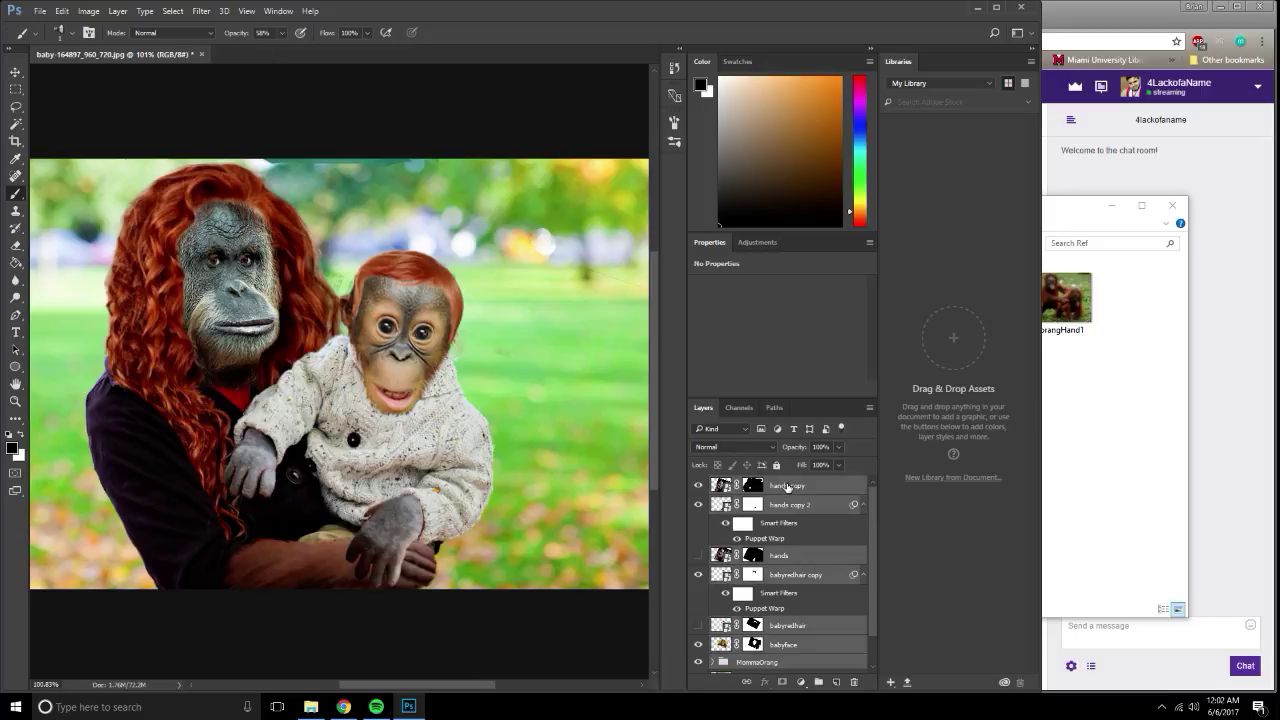
pyautogui.hotkey('ctrl', 'g')
pyautogui.doubleClick(747, 484)
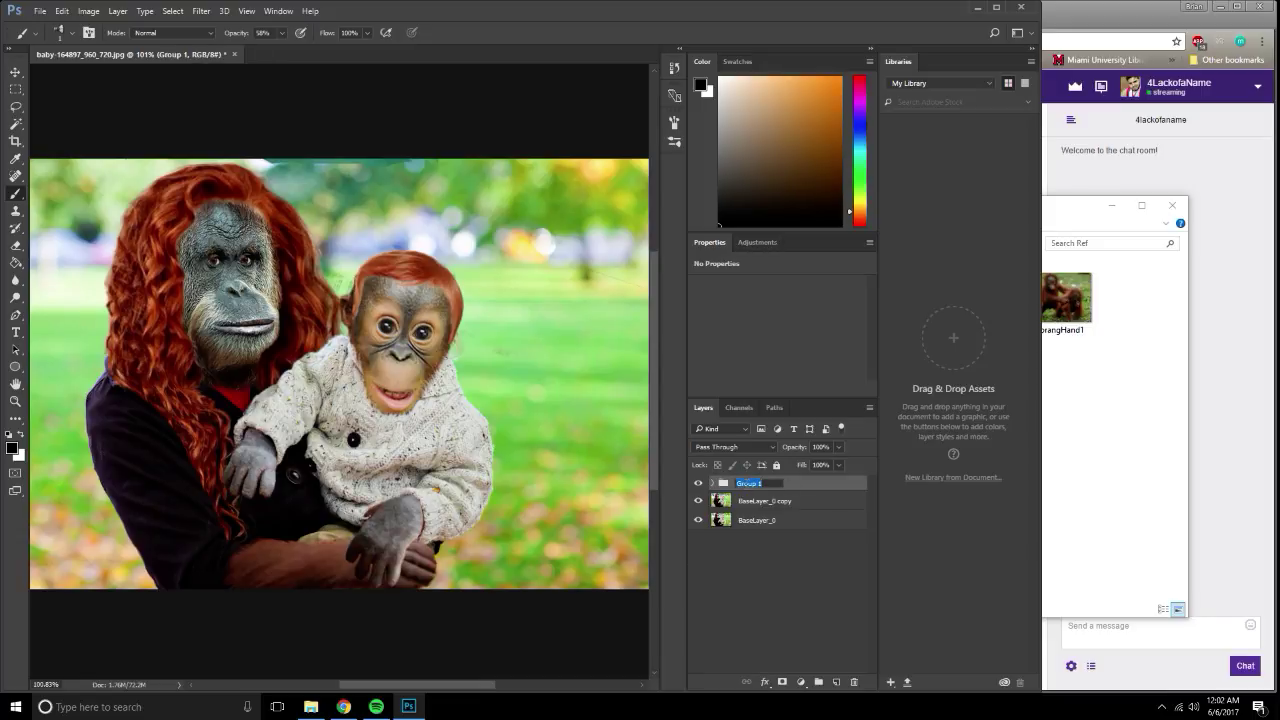
pyautogui.write('MOnster')
pyautogui.press('Return')
pyautogui.click(784, 682)
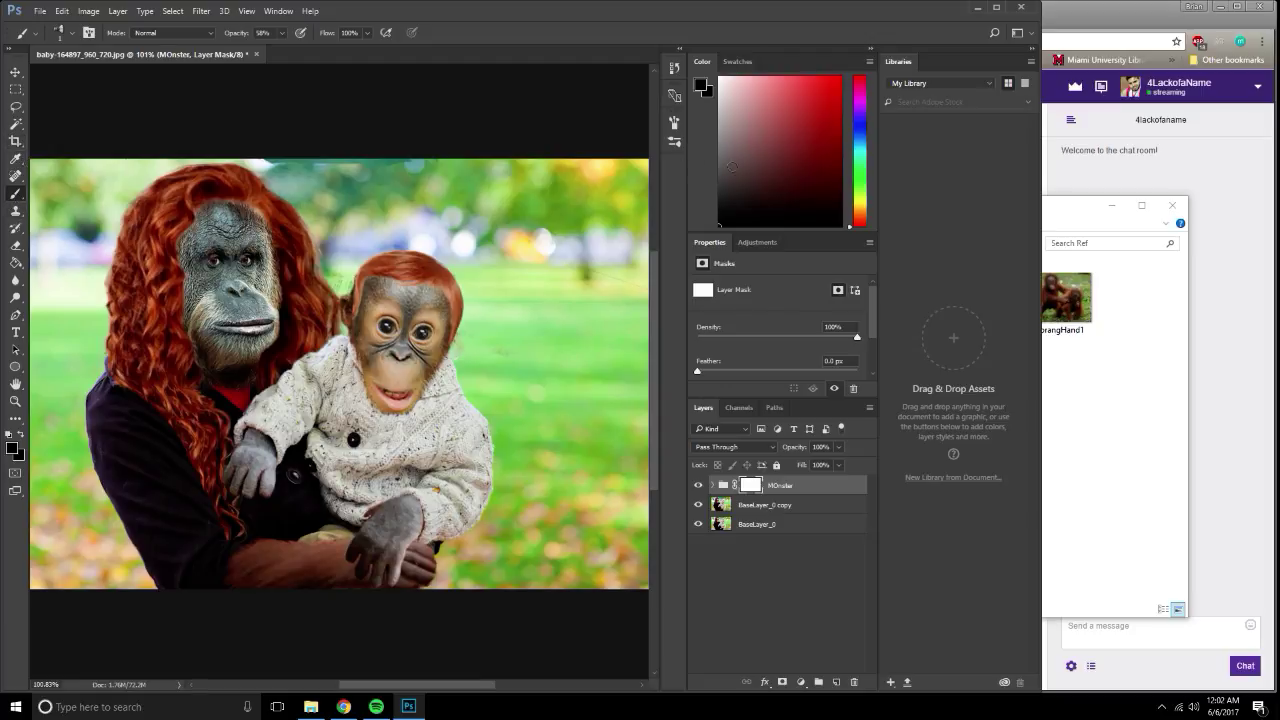
# Pick a soft round 80 px brush and paint out stray edges on the MOnster mask.
pyautogui.click(60, 33)
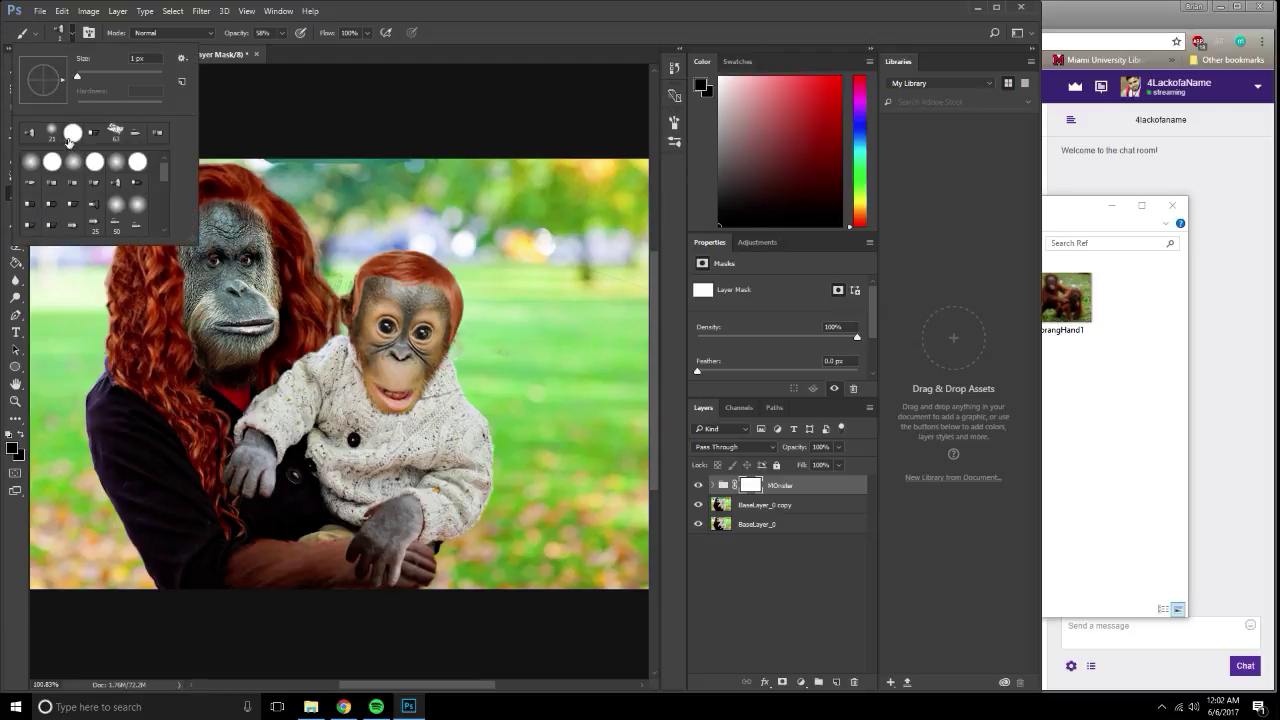
pyautogui.click(73, 133)
pyautogui.click(397, 194)
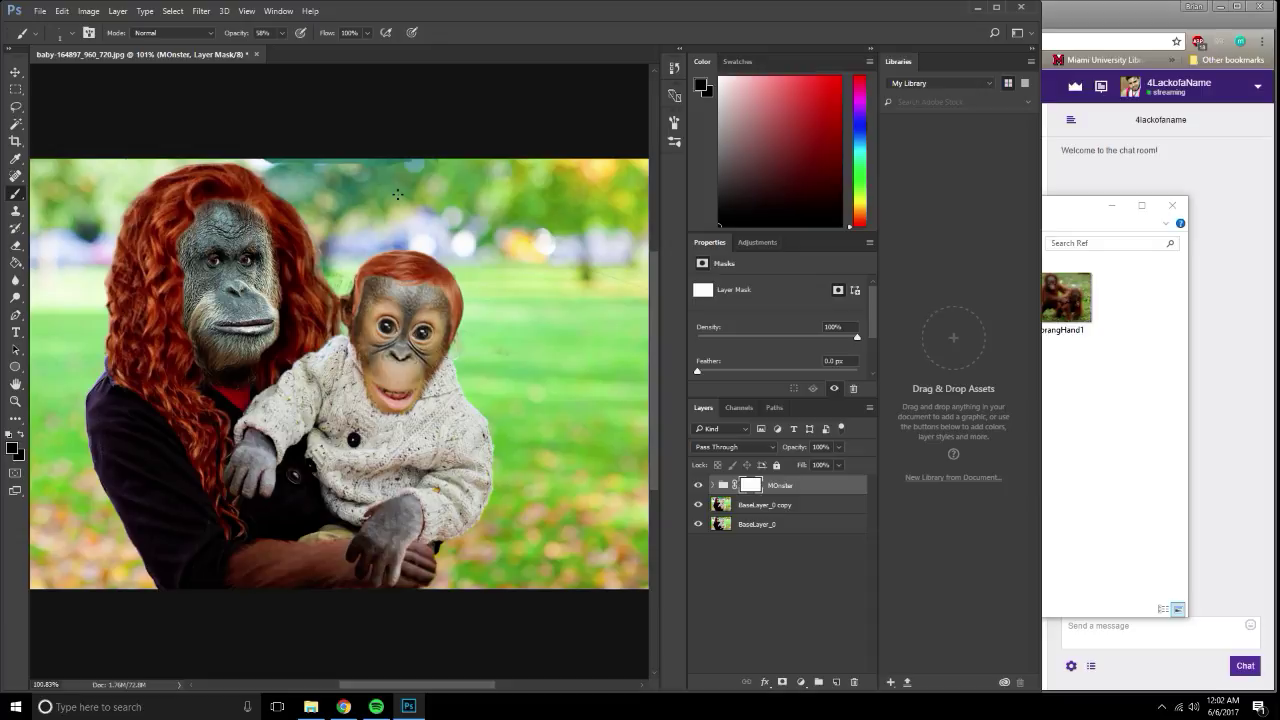
pyautogui.press(']')
pyautogui.press(']')
pyautogui.press(']')
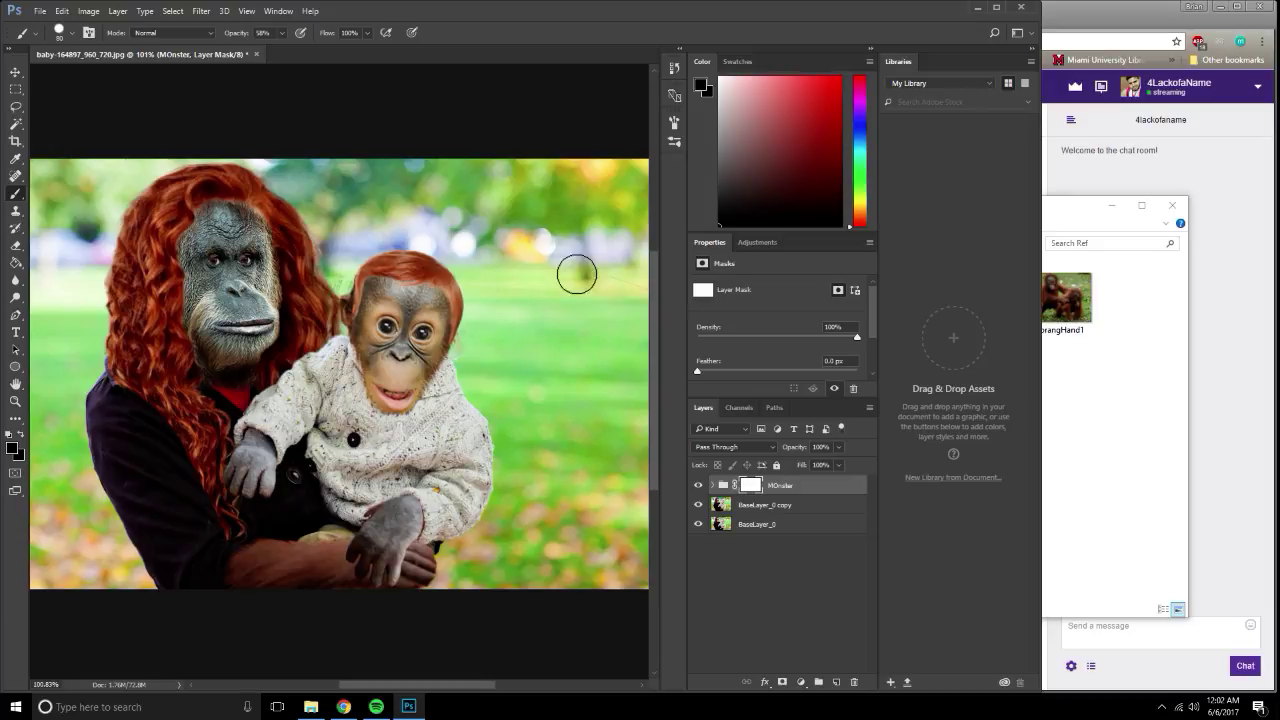
pyautogui.moveTo(561, 372); pyautogui.dragTo(566, 339)
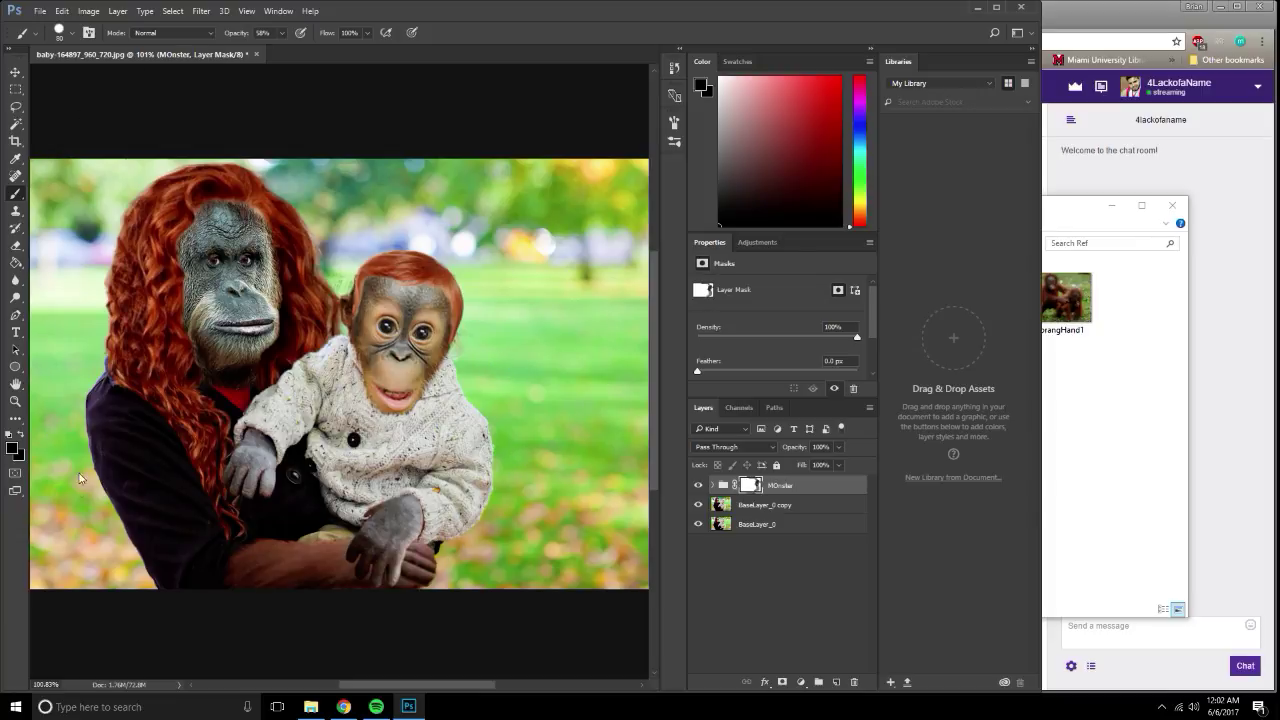
# Raise brush opacity to 100% and pan around the image to the park's lower-right corner.
pyautogui.moveTo(100, 520); pyautogui.dragTo(249, 492)
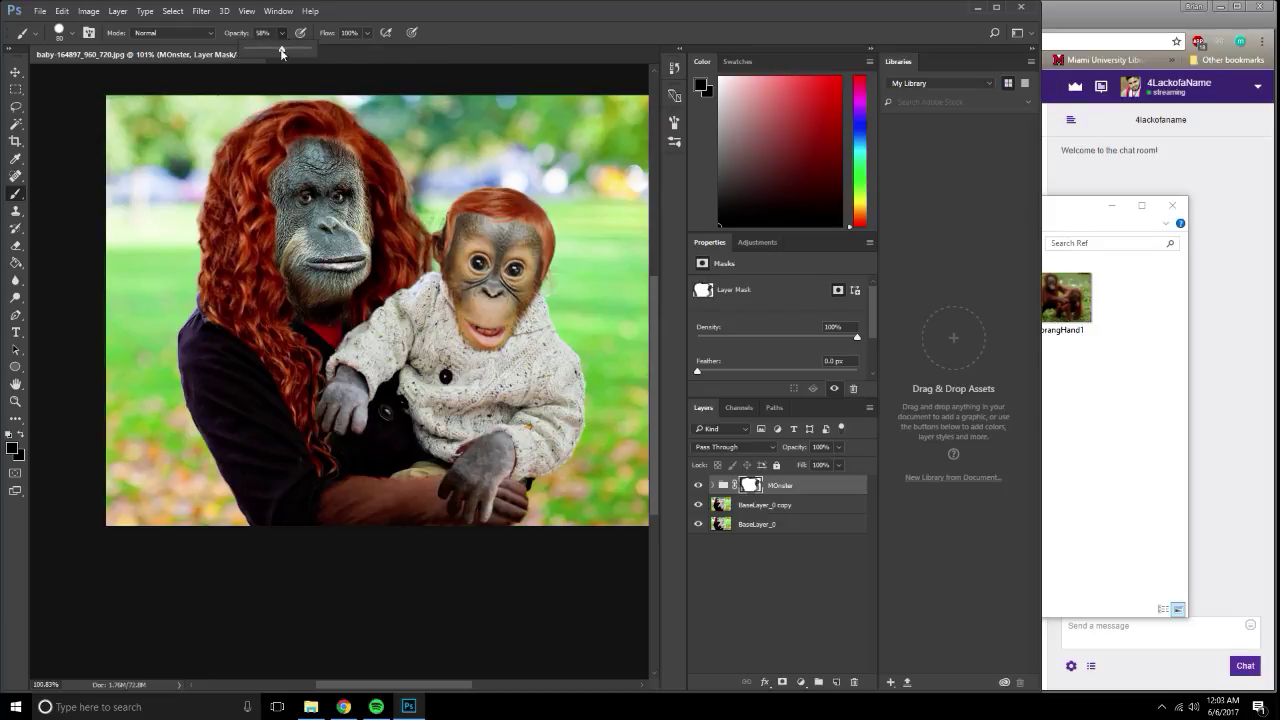
pyautogui.press('0')
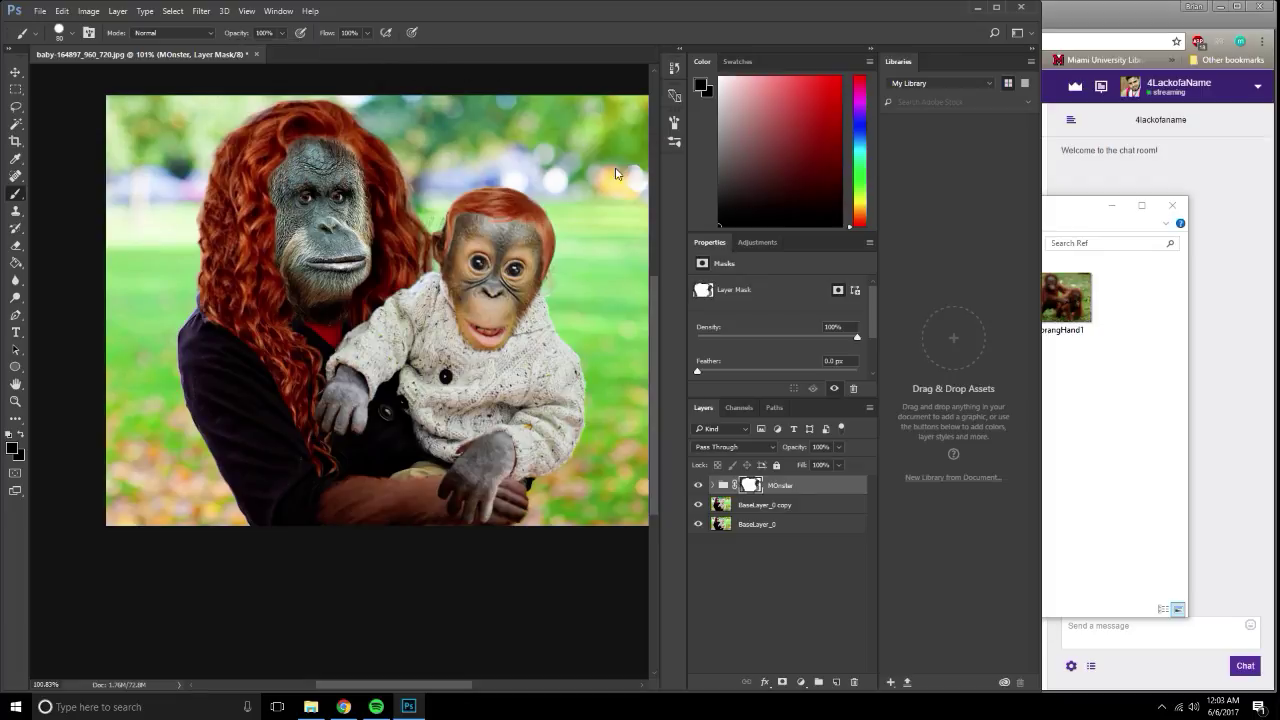
pyautogui.moveTo(566, 124); pyautogui.dragTo(490, 118)
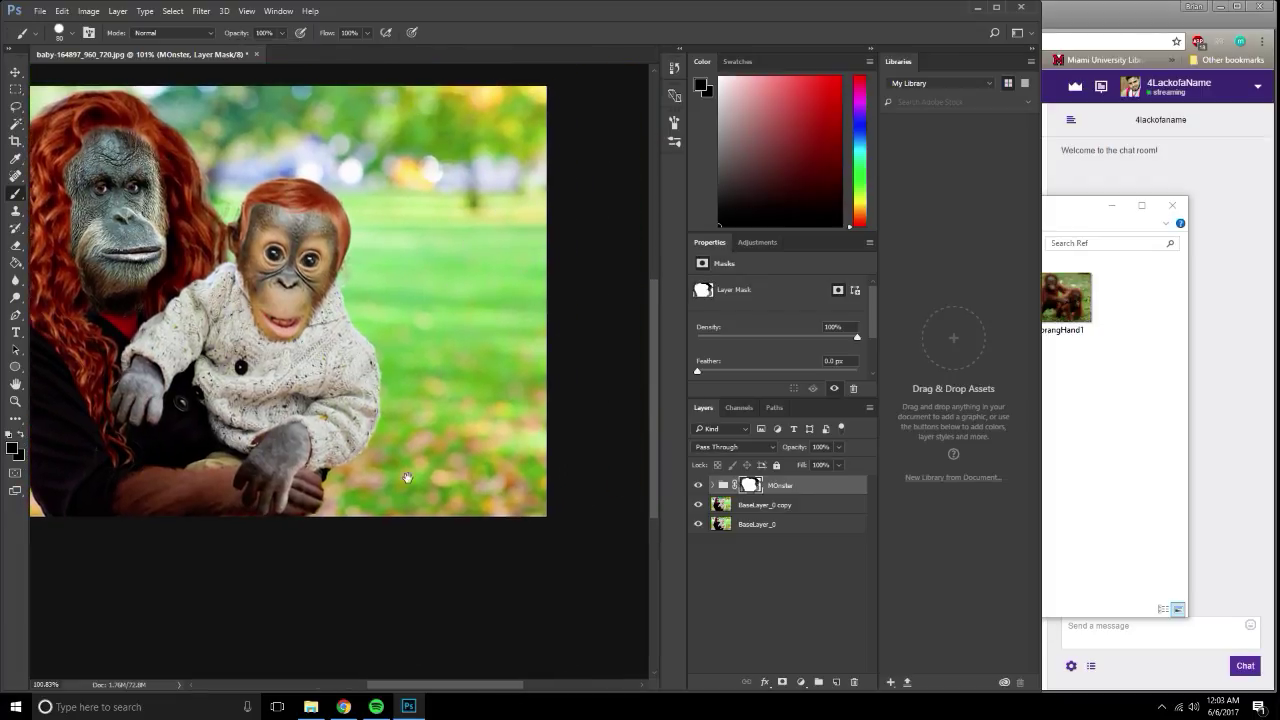
pyautogui.moveTo(67, 479); pyautogui.dragTo(182, 486)
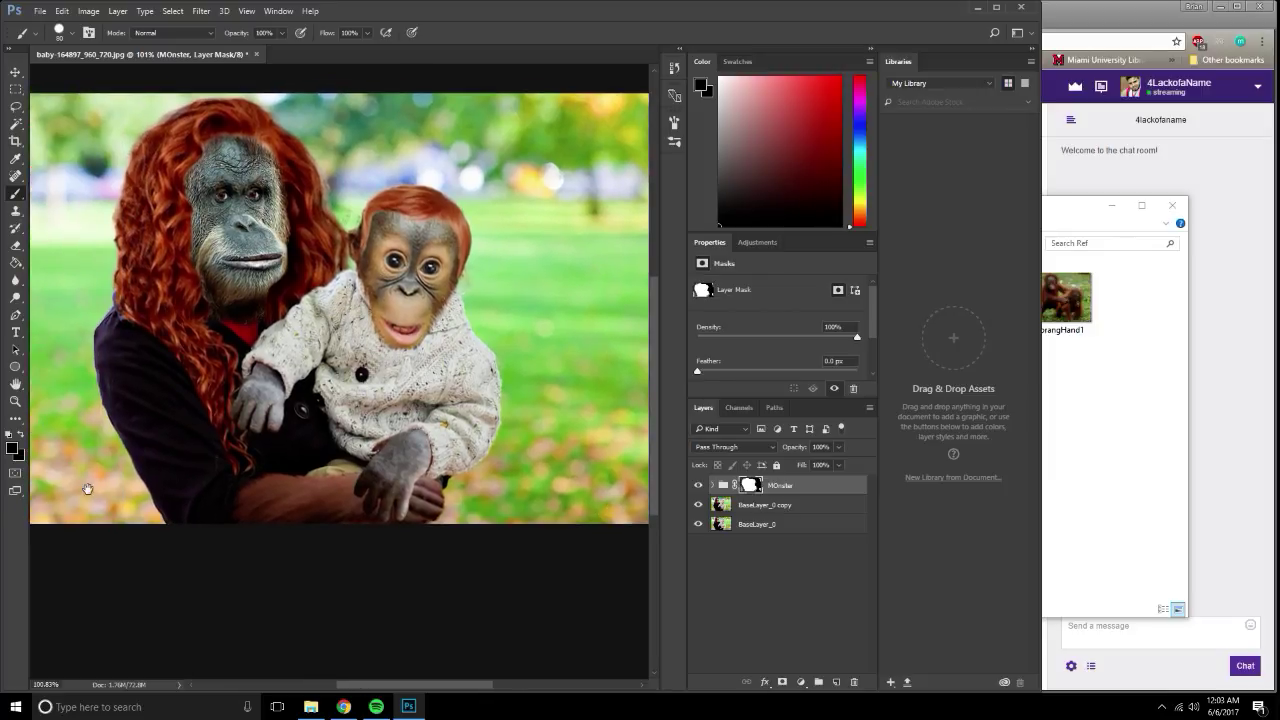
pyautogui.moveTo(72, 429); pyautogui.dragTo(127, 465)
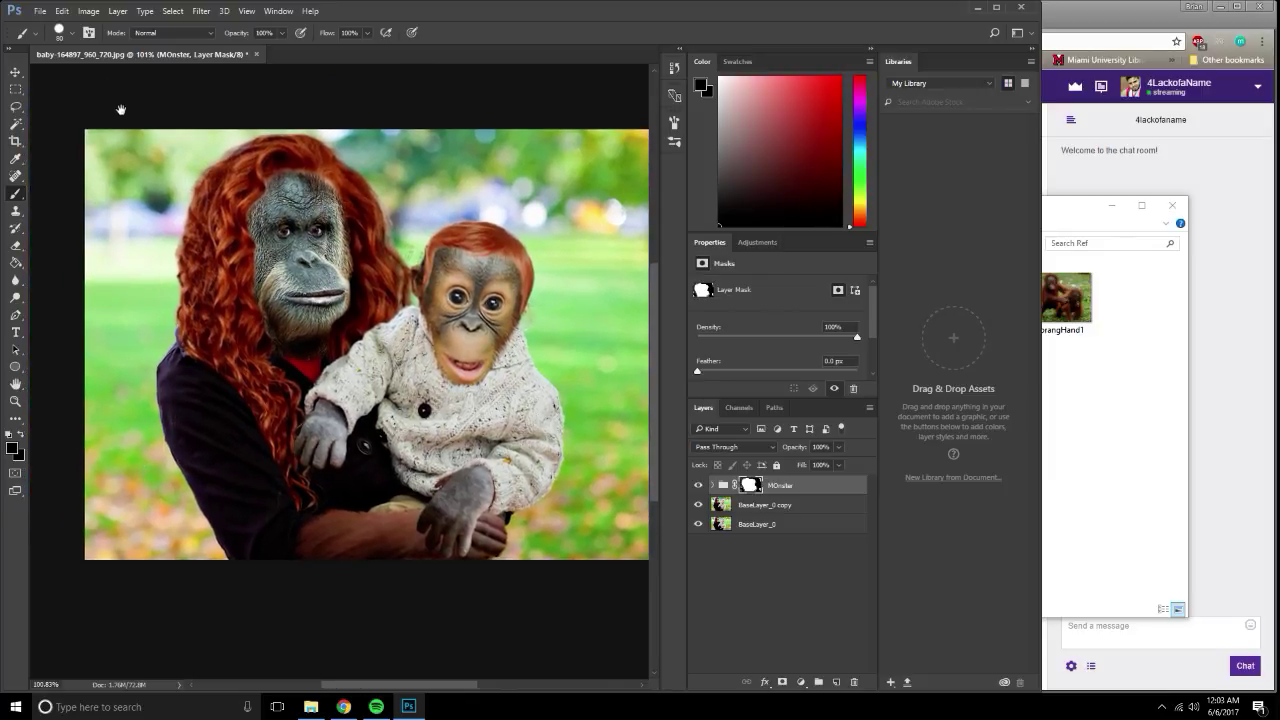
pyautogui.scroll(-3, 548, 270)
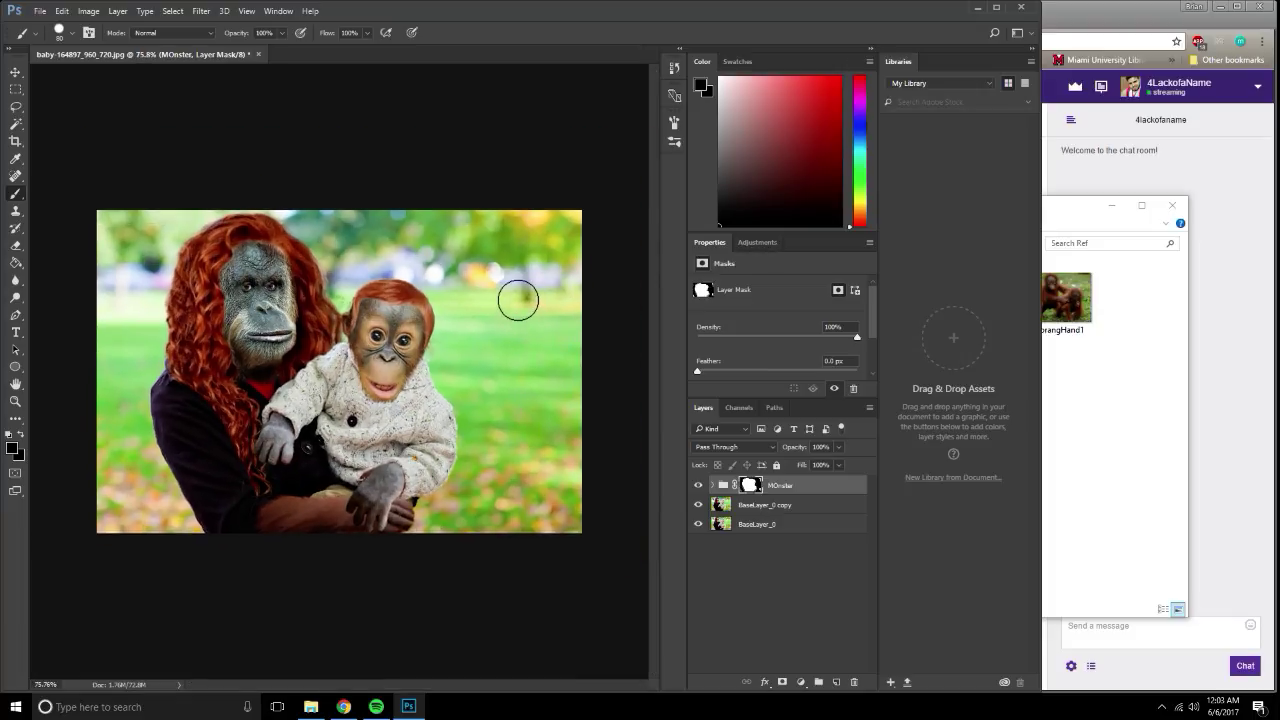
pyautogui.scroll(1, 580, 443)
pyautogui.scroll(3, 491, 400)
pyautogui.moveTo(491, 400)
pyautogui.mouseDown()
pyautogui.moveTo(386, 215)
pyautogui.moveTo(332, 177)
pyautogui.mouseUp()
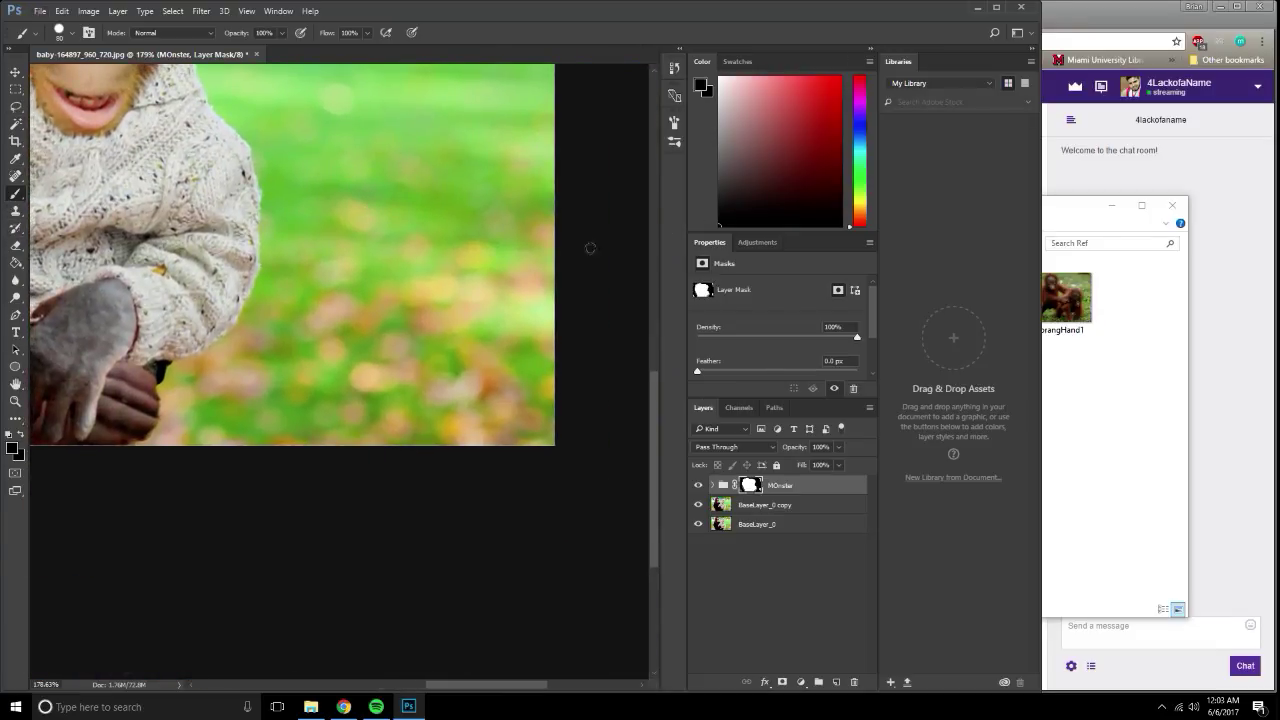
pyautogui.click(868, 408)
pyautogui.click(907, 266)
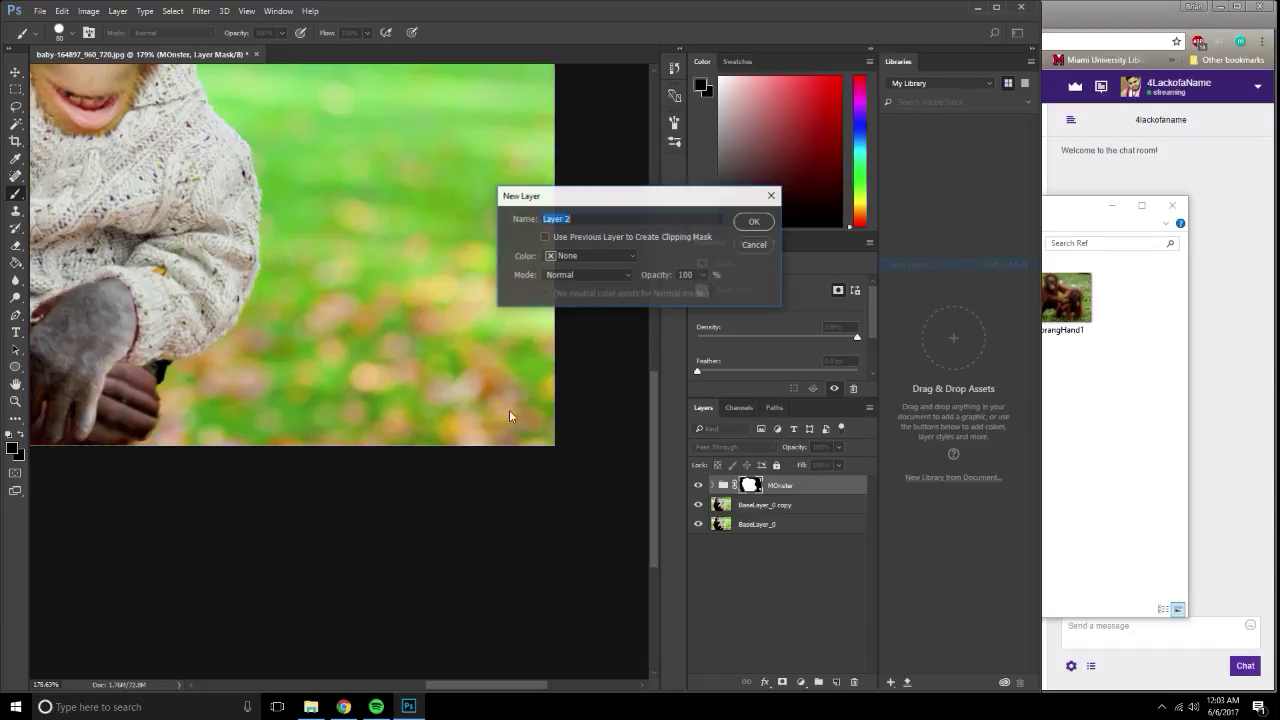
pyautogui.click(753, 221)
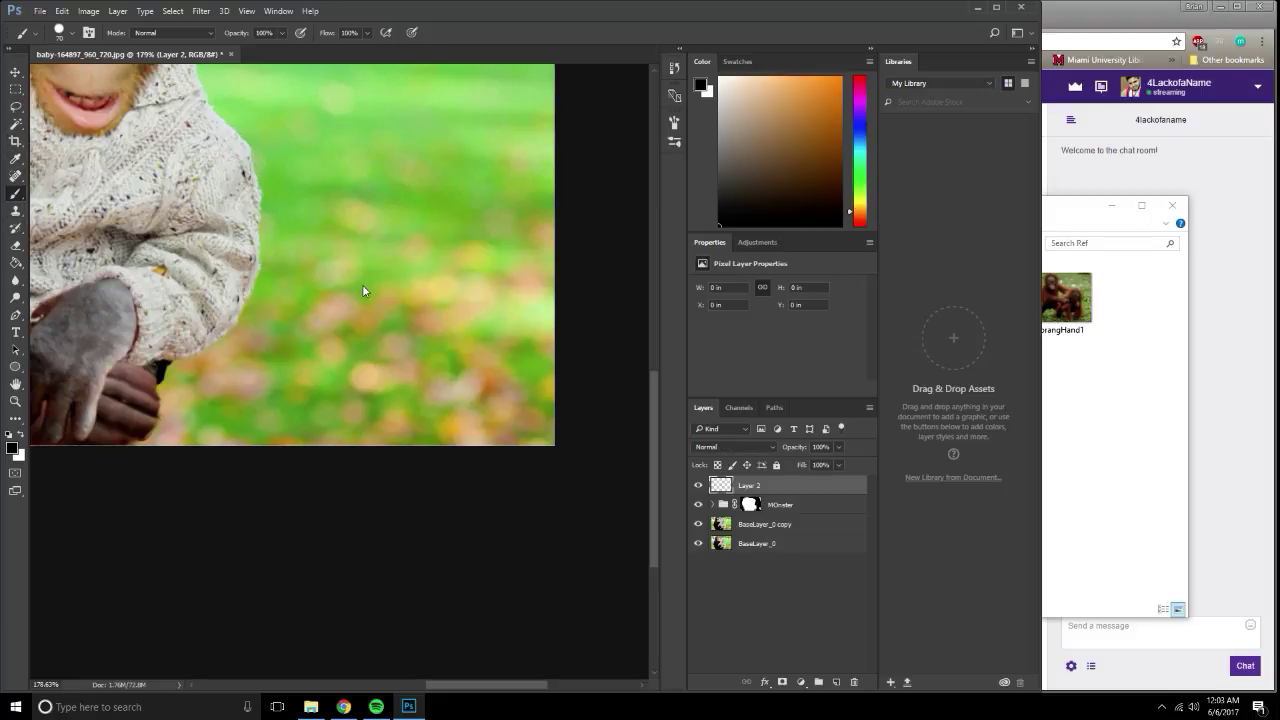
pyautogui.press('[')
pyautogui.press('[')
pyautogui.press('[')
pyautogui.click(421, 400)
pyautogui.moveTo(424, 393)
pyautogui.mouseDown()
pyautogui.moveTo(409, 416)
pyautogui.moveTo(464, 400)
pyautogui.mouseUp()
pyautogui.moveTo(416, 436)
pyautogui.mouseDown()
pyautogui.moveTo(430, 424)
pyautogui.moveTo(460, 432)
pyautogui.moveTo(494, 402)
pyautogui.moveTo(548, 408)
pyautogui.mouseUp()
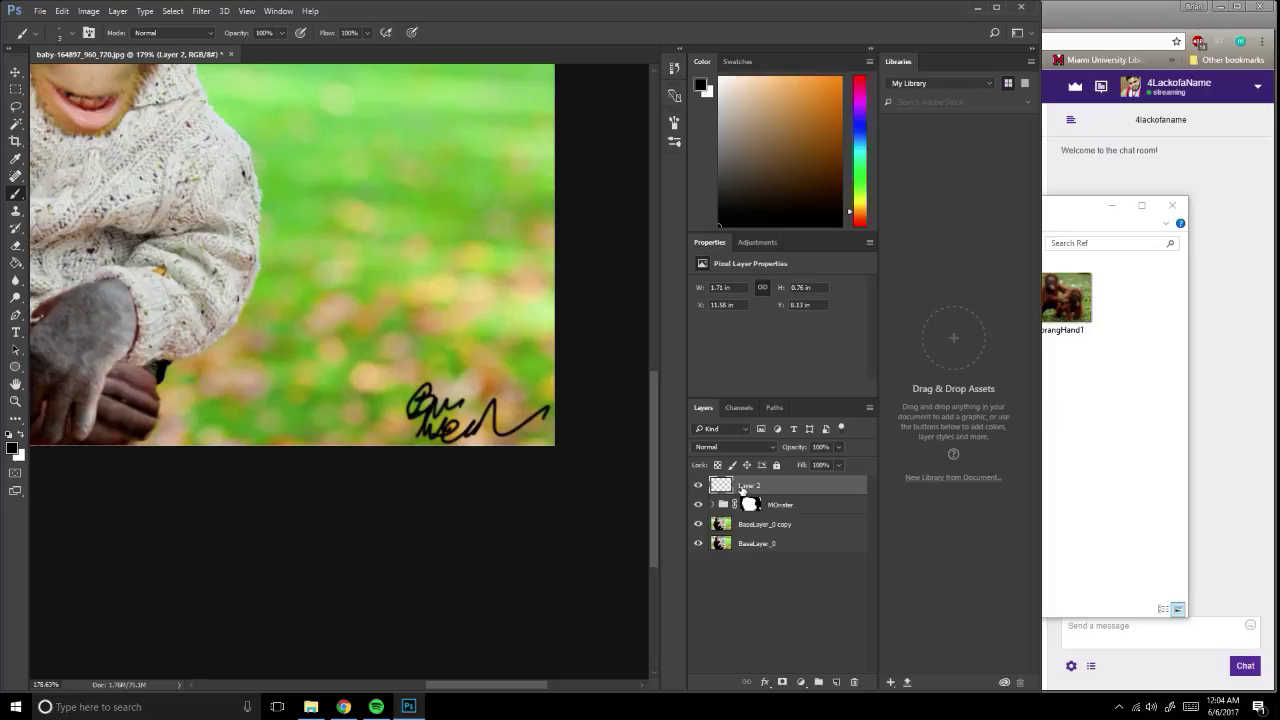
pyautogui.rightClick(741, 486)
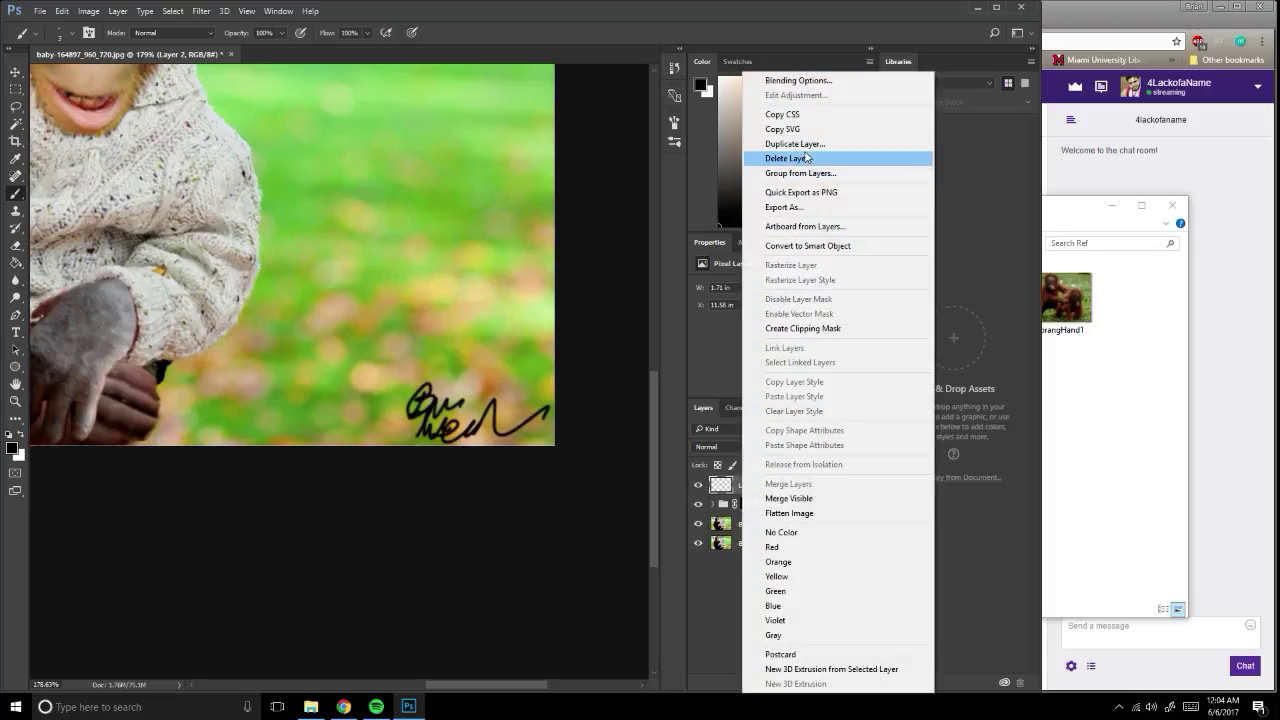
pyautogui.click(806, 158)
pyautogui.click(568, 260)
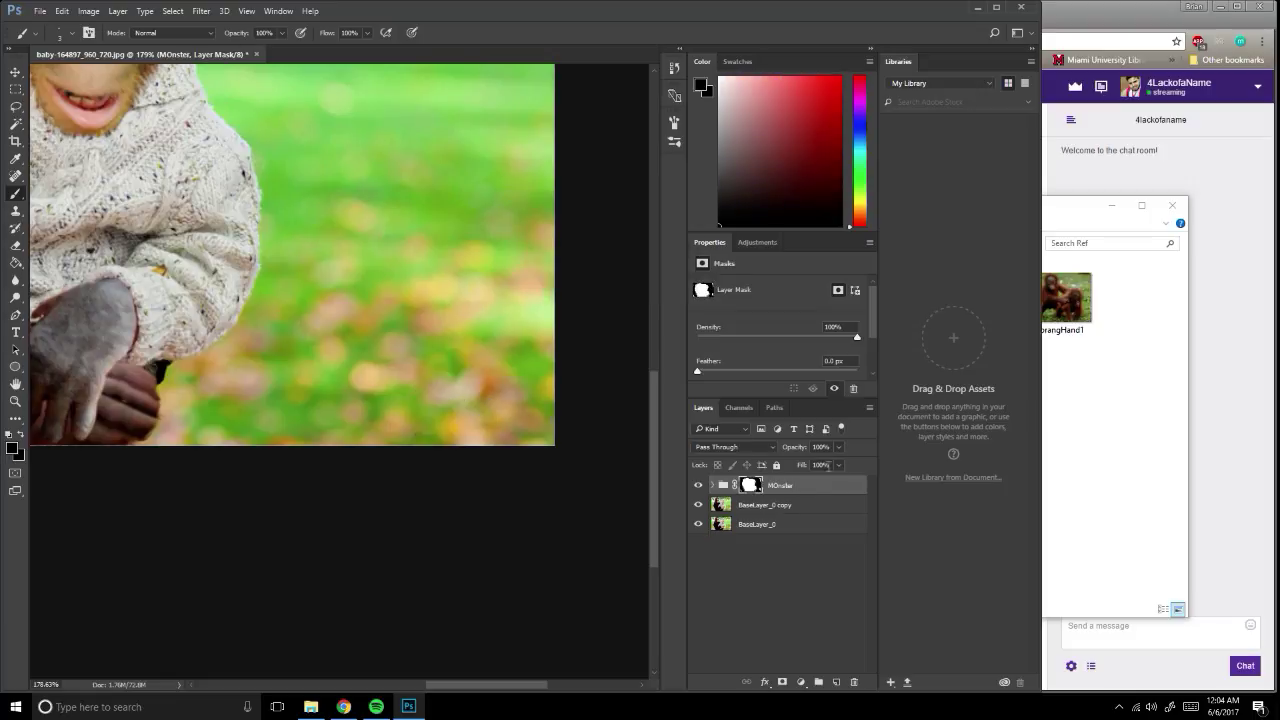
# Create a new empty layer named Layer 2 from the Layers panel menu.
pyautogui.click(869, 408)
pyautogui.click(900, 264)
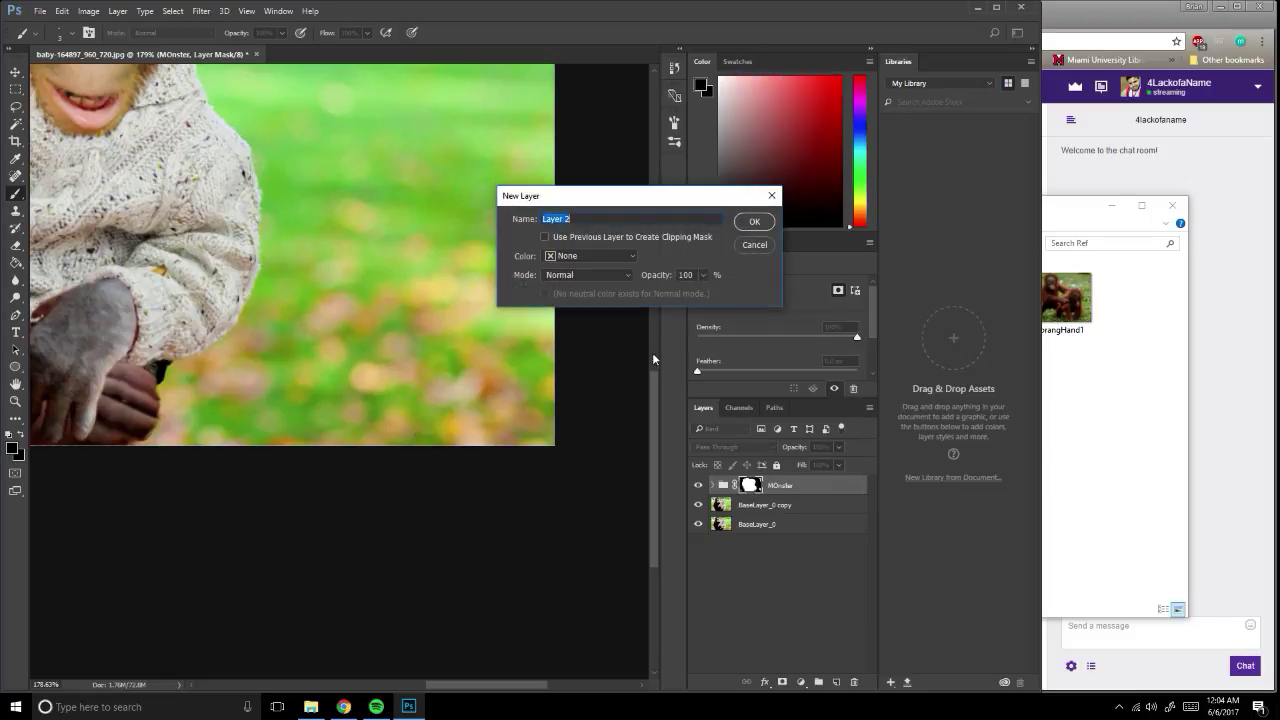
pyautogui.click(754, 221)
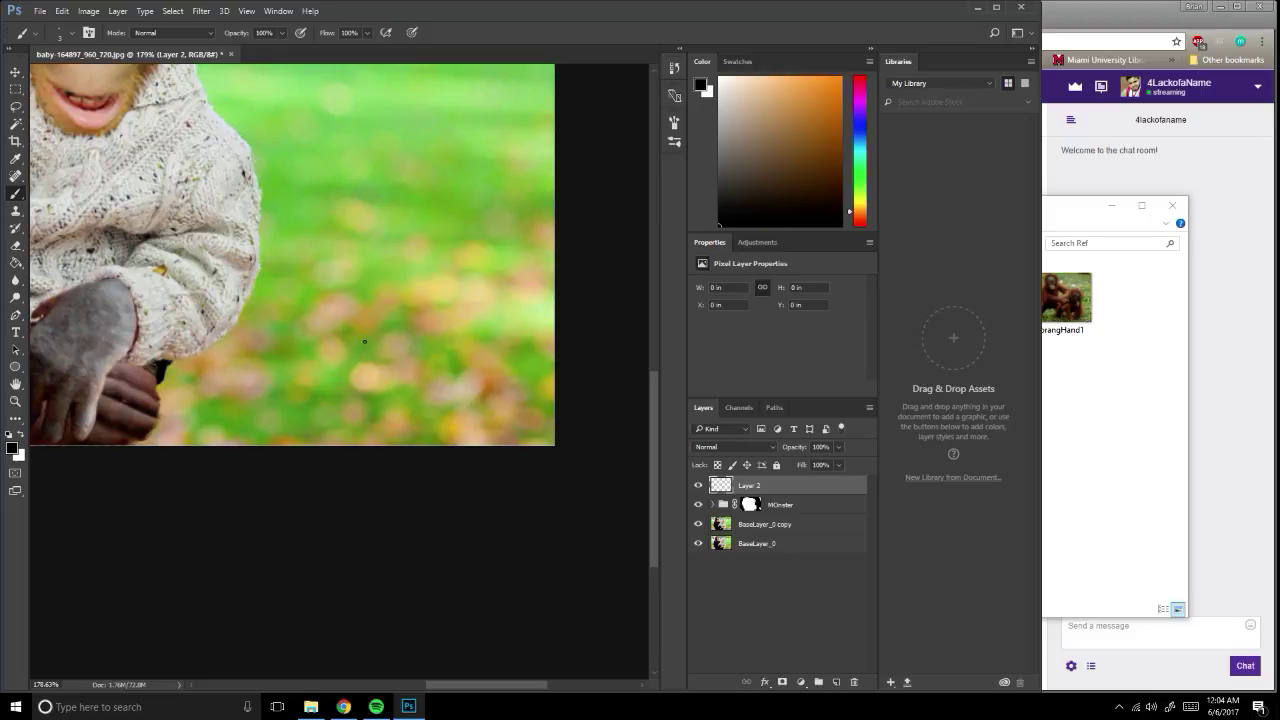
# Write a two-line cursive signature in the lower-right corner, redrawing the second line, then fit the image on screen.
pyautogui.moveTo(358, 347)
pyautogui.mouseDown()
pyautogui.moveTo(343, 337)
pyautogui.moveTo(382, 380)
pyautogui.moveTo(438, 366)
pyautogui.mouseUp()
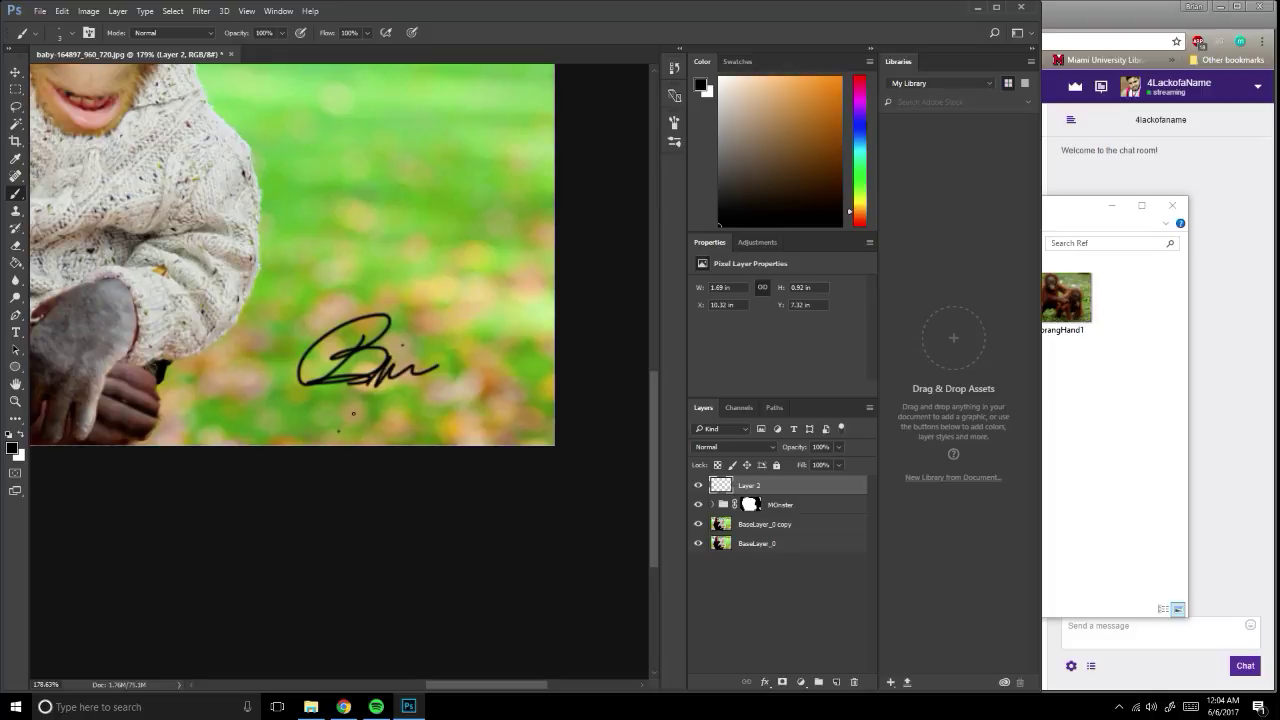
pyautogui.moveTo(338, 432)
pyautogui.mouseDown()
pyautogui.moveTo(384, 396)
pyautogui.moveTo(396, 430)
pyautogui.moveTo(416, 398)
pyautogui.moveTo(436, 430)
pyautogui.moveTo(657, 430)
pyautogui.mouseUp()
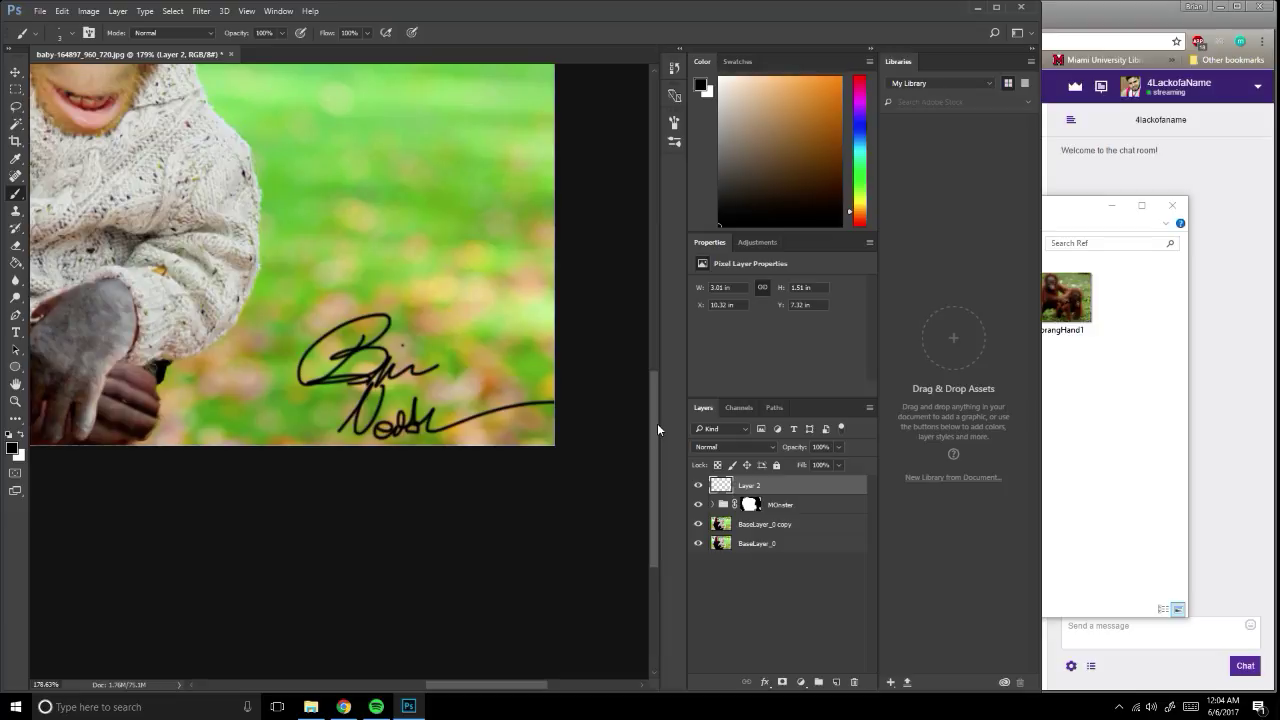
pyautogui.hotkey('ctrl', 'z')
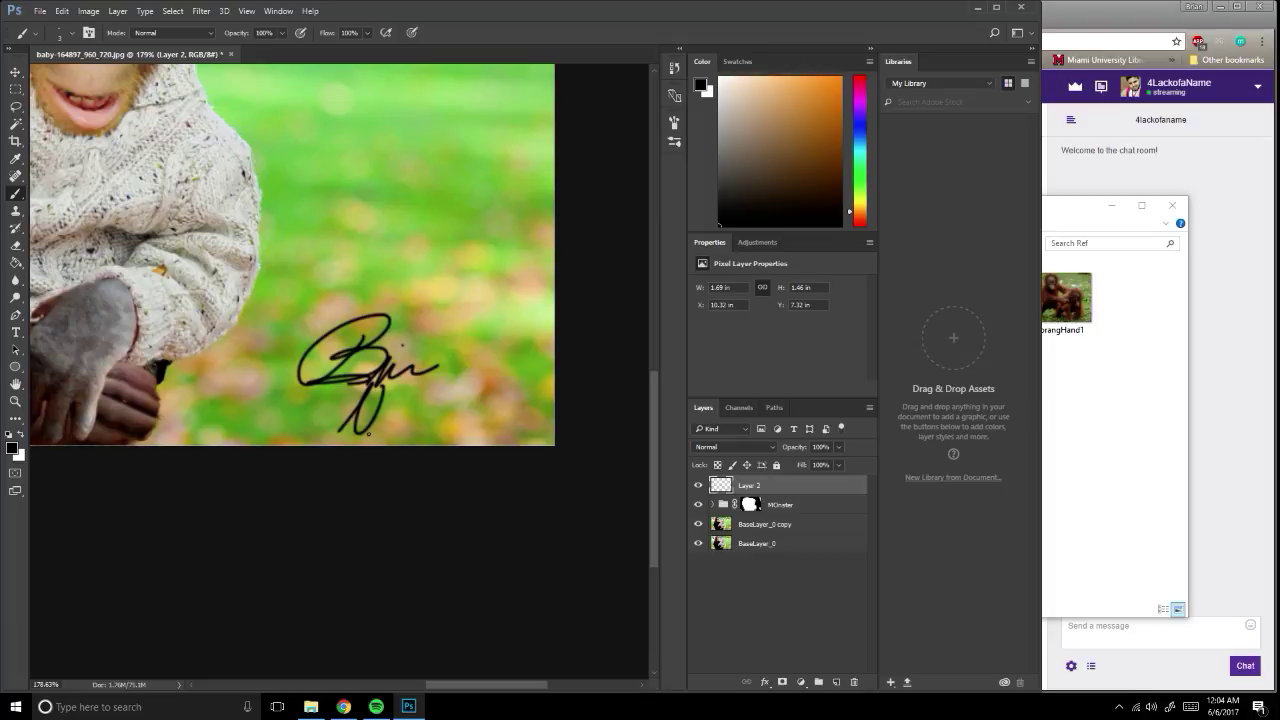
pyautogui.moveTo(369, 433)
pyautogui.mouseDown()
pyautogui.moveTo(395, 420)
pyautogui.moveTo(685, 405)
pyautogui.mouseUp()
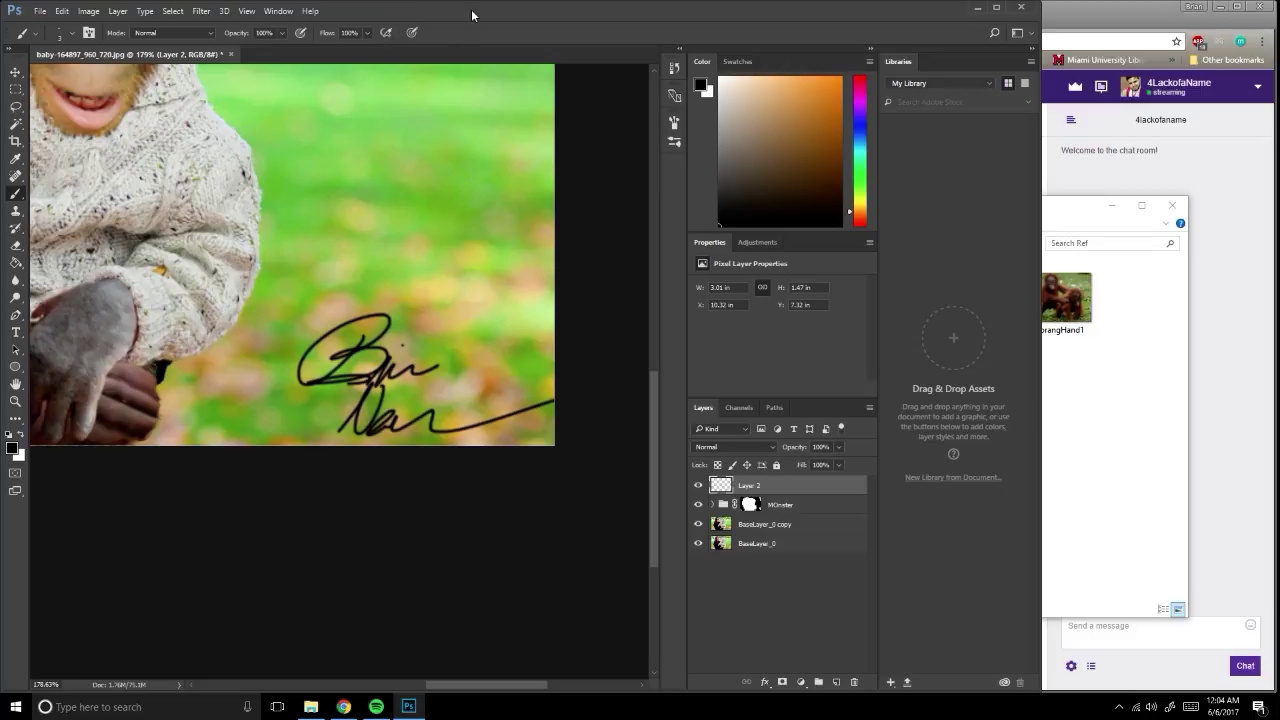
pyautogui.hotkey('ctrl', '0')
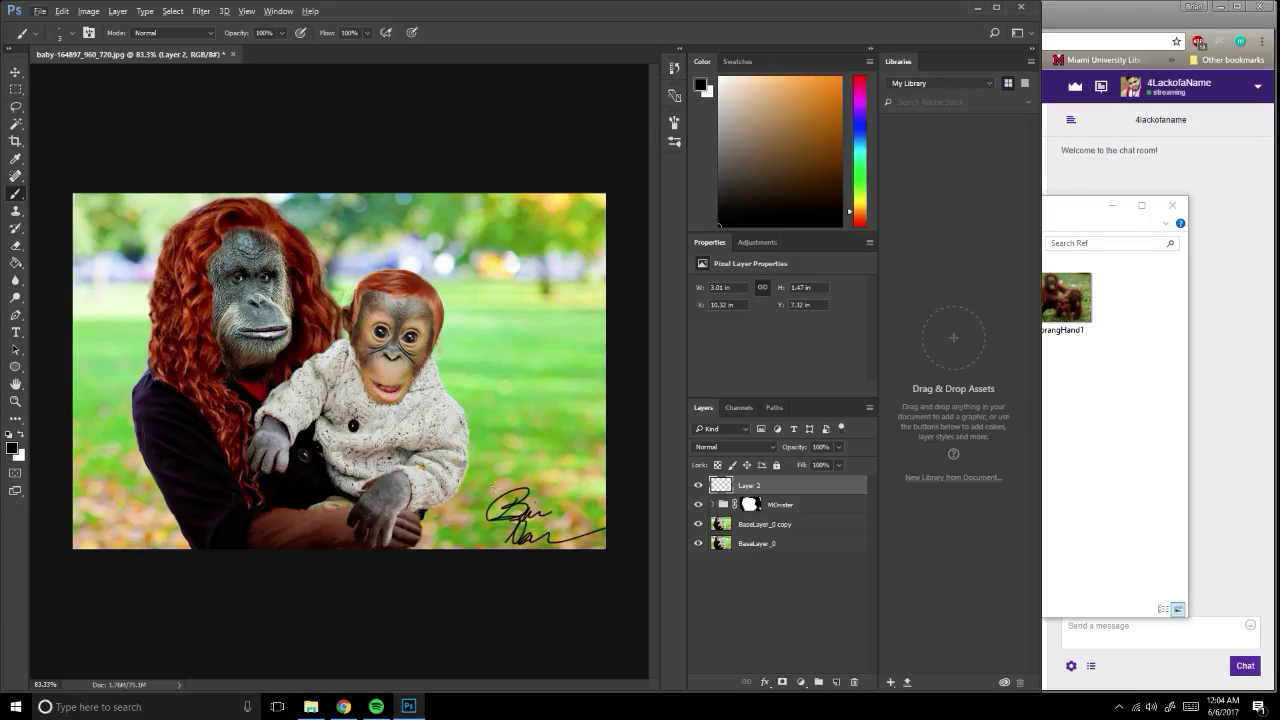
# Scale the signature on Layer 2 to about 40% and nudge it into the bottom-right corner.
pyautogui.click(15, 72)
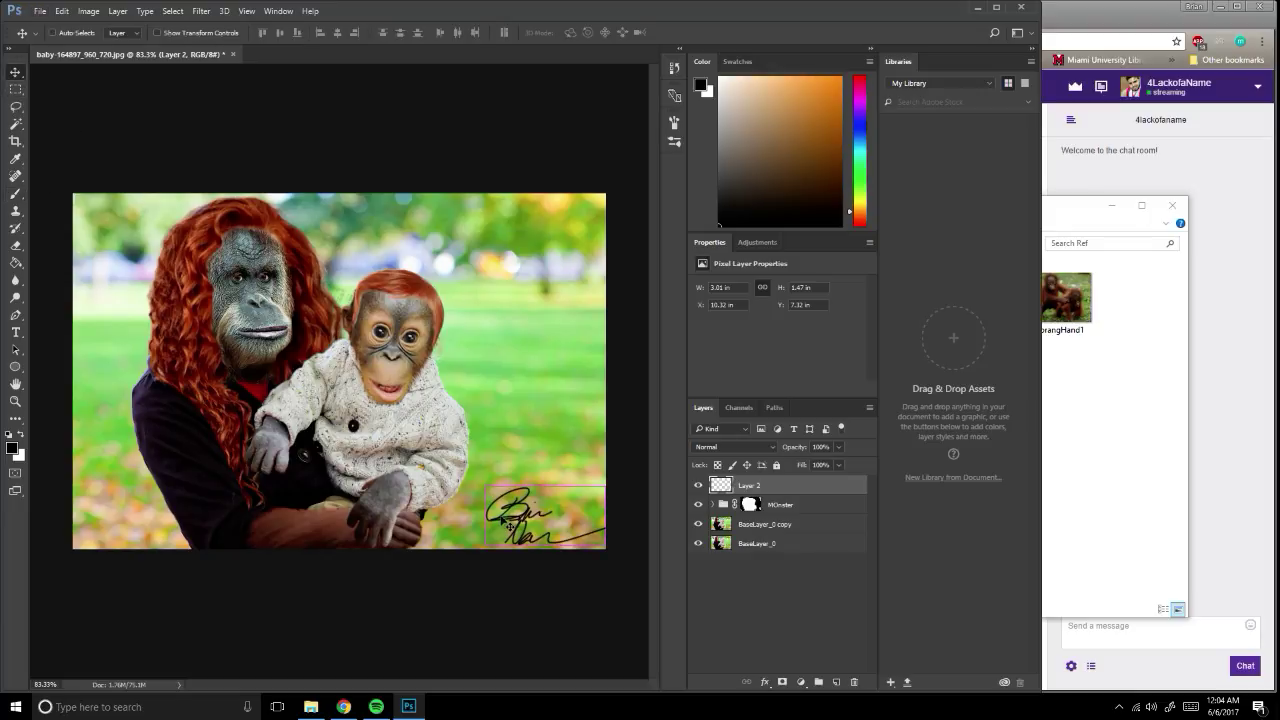
pyautogui.hotkey('ctrl', 't')
pyautogui.moveTo(484, 484); pyautogui.dragTo(552, 527)
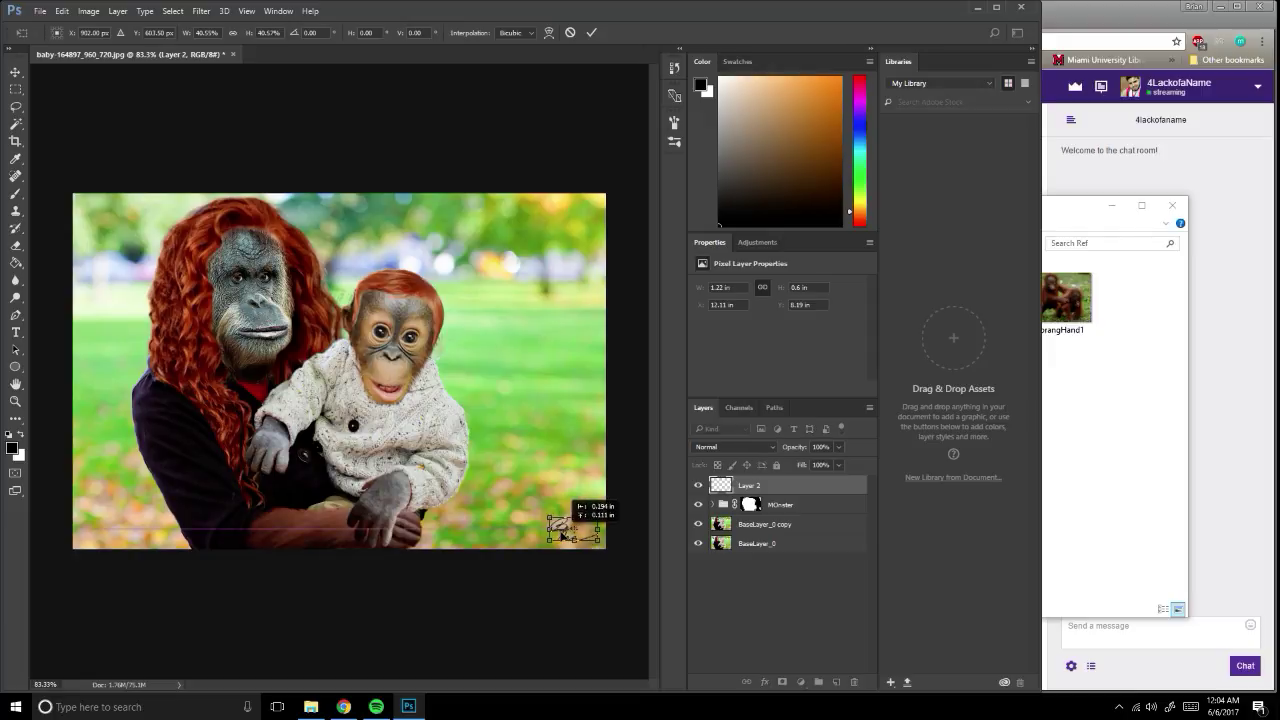
pyautogui.moveTo(561, 538); pyautogui.dragTo(558, 529)
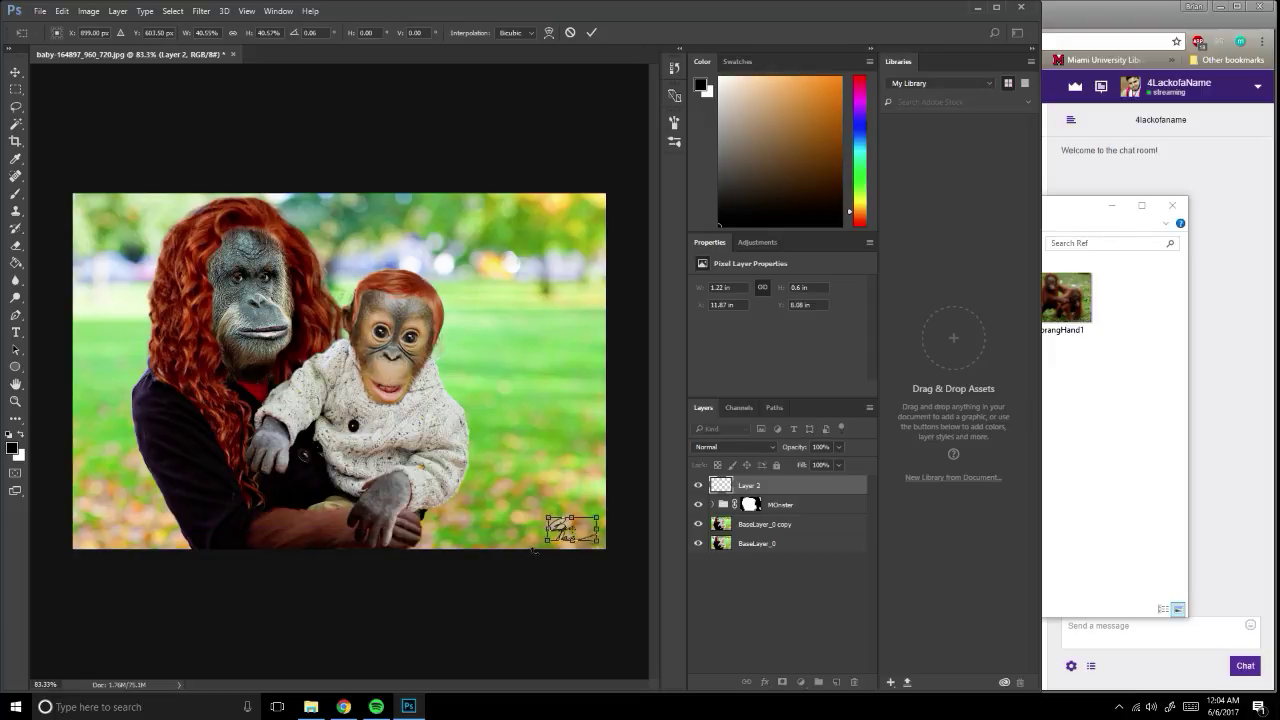
pyautogui.press('Return')
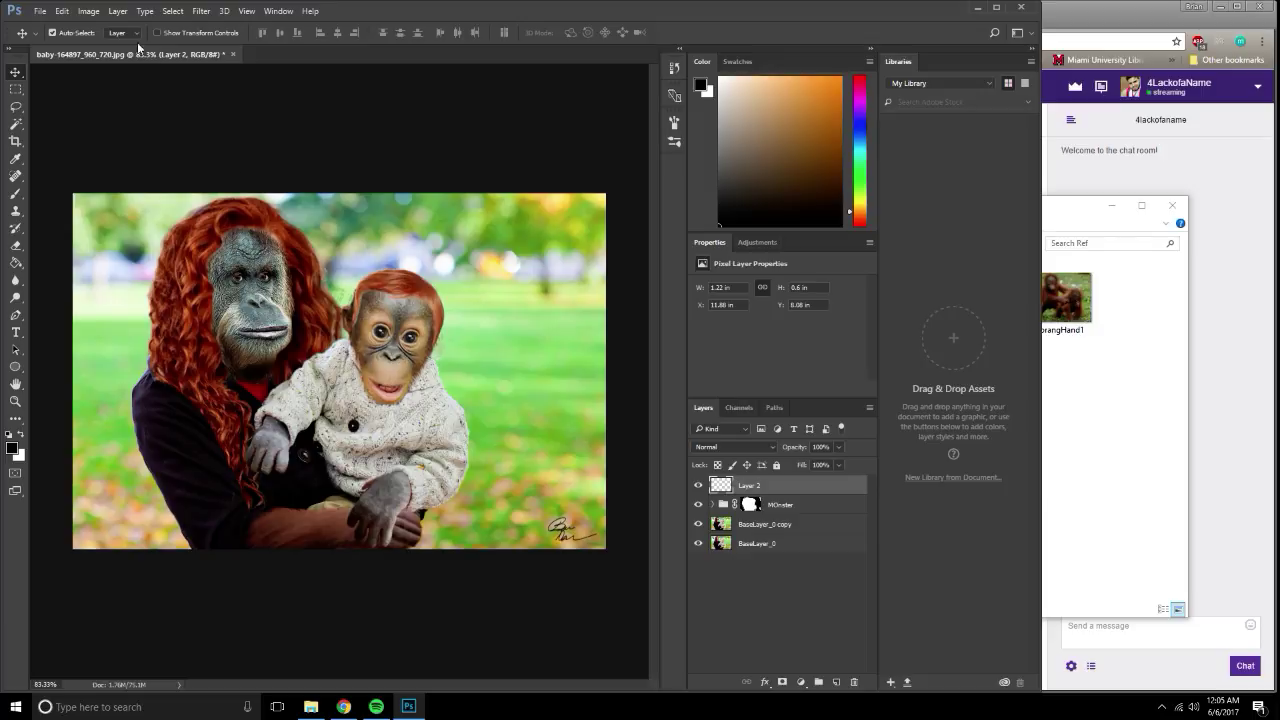
# Save the composite as OrangaFam.psd in the Orangs folder with maximized compatibility.
pyautogui.click(40, 11)
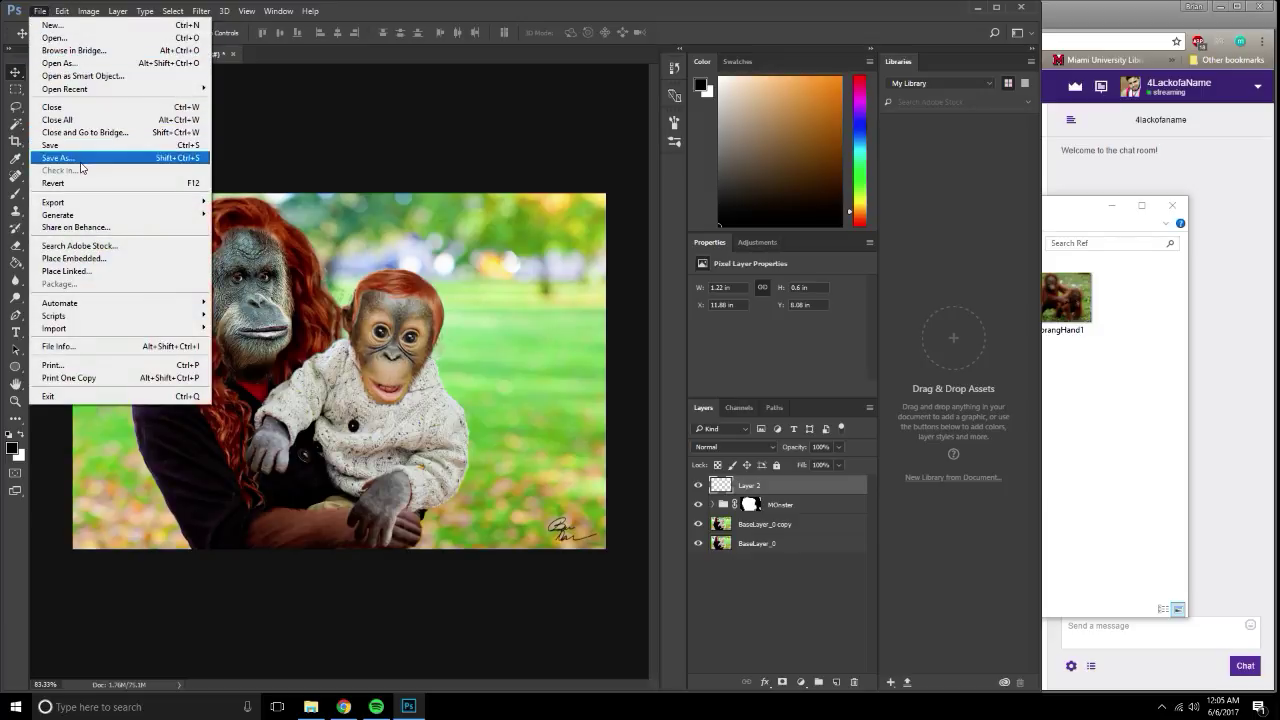
pyautogui.click(80, 158)
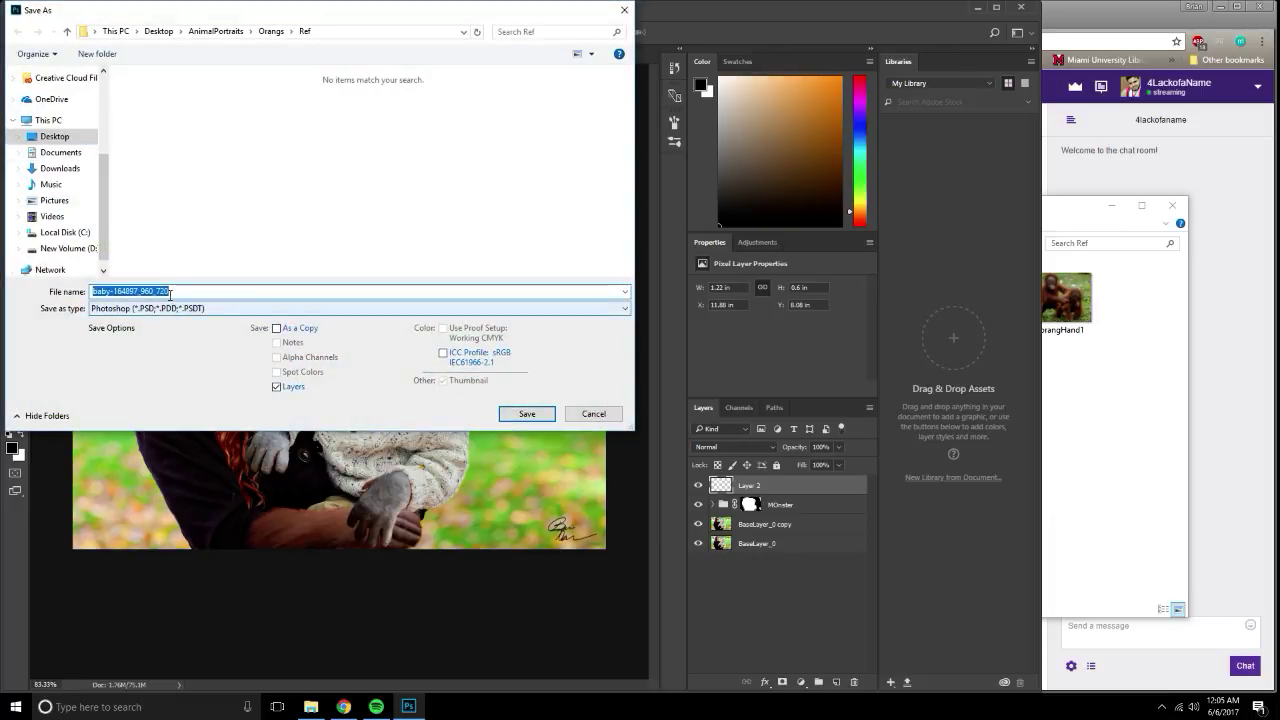
pyautogui.click(271, 31)
pyautogui.moveTo(194, 288); pyautogui.dragTo(72, 284)
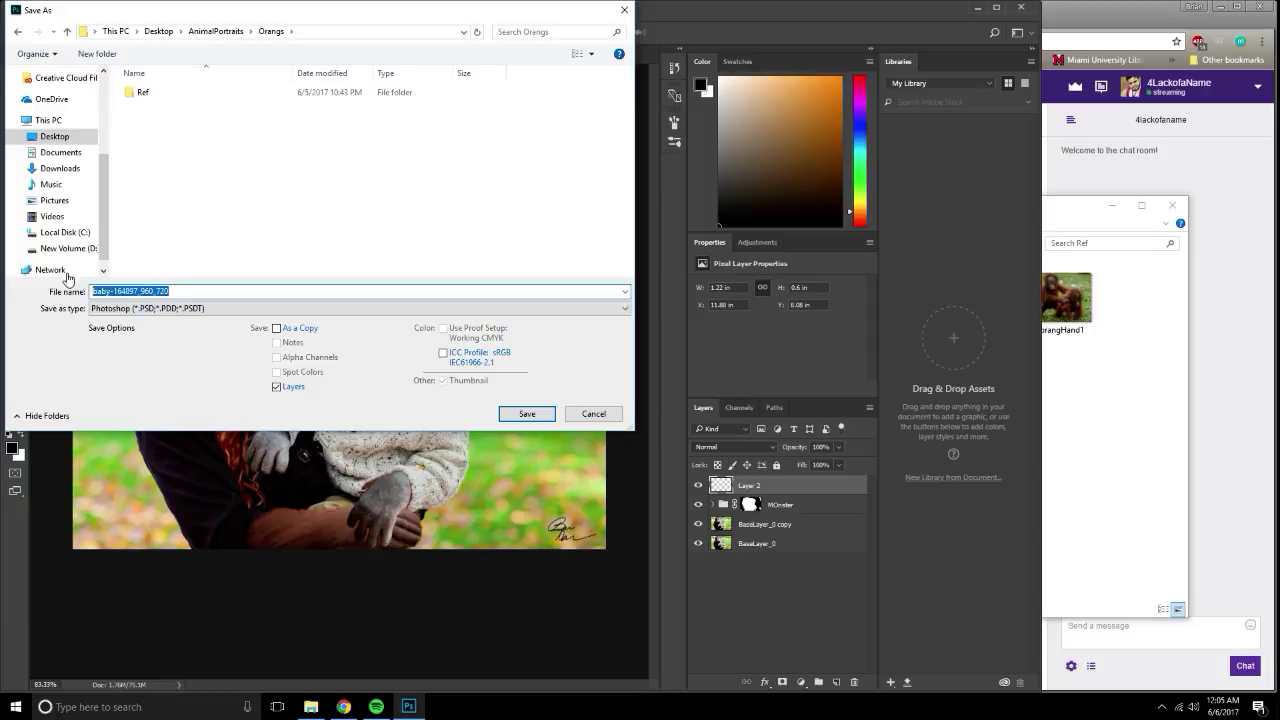
pyautogui.write('Oranga')
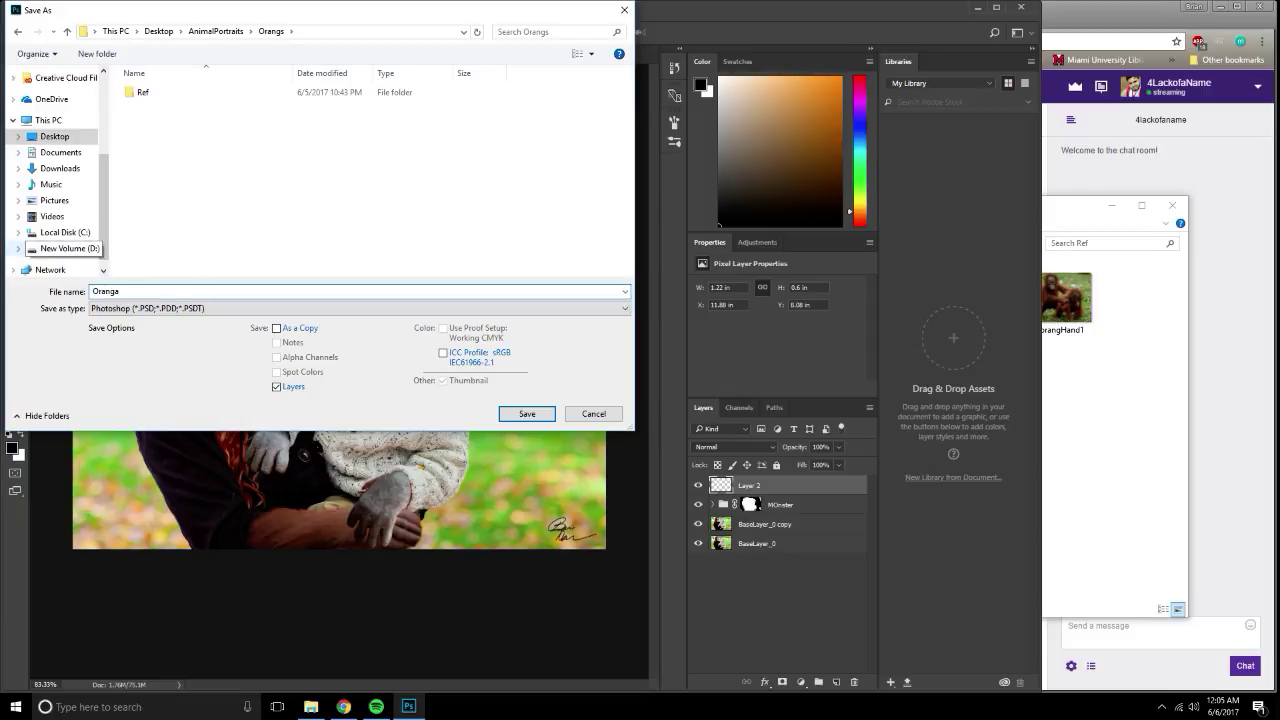
pyautogui.write('m')
pyautogui.press('Return')
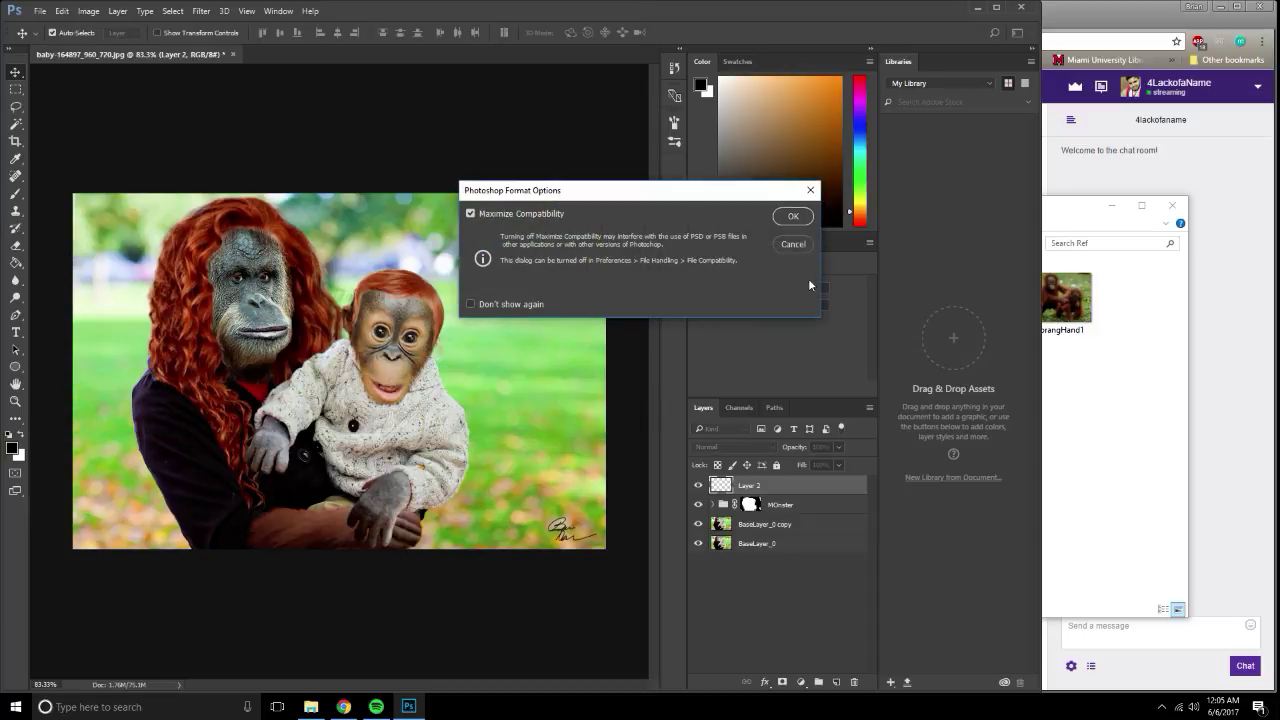
pyautogui.click(793, 216)
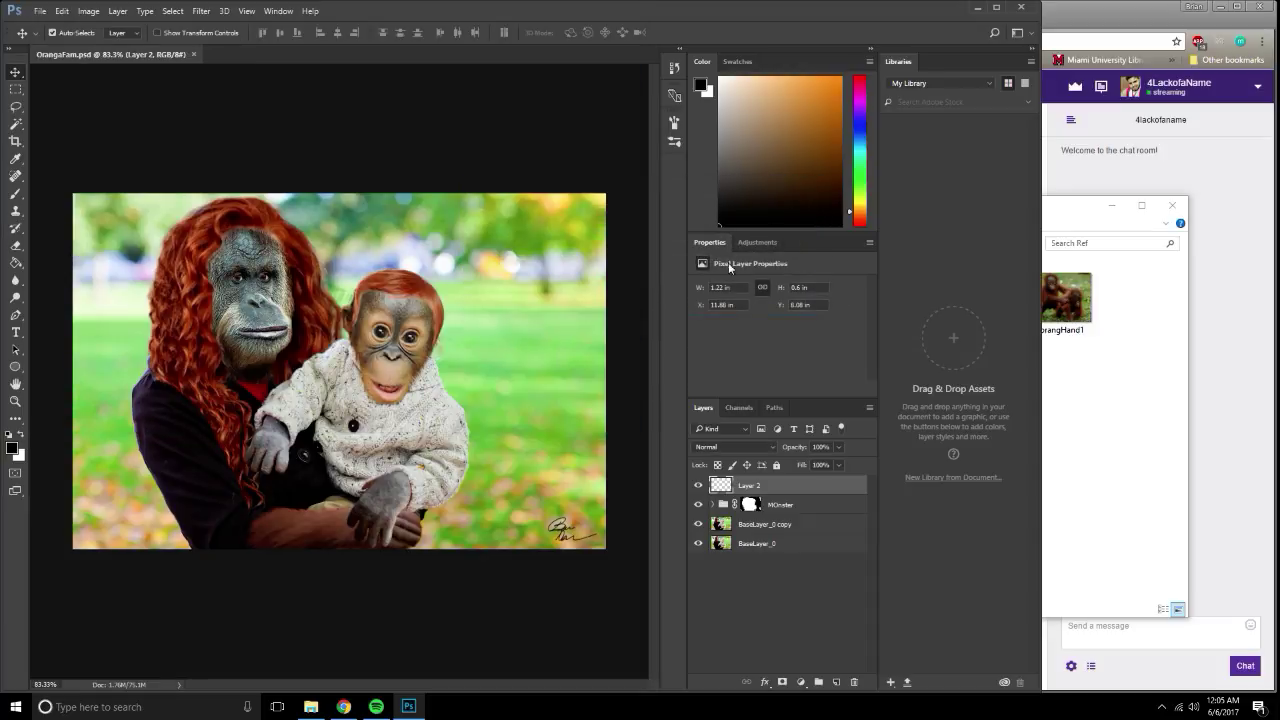
# Save a JPEG copy of OrangaFam, accepting quality 8 (High).
pyautogui.click(40, 11)
pyautogui.click(66, 158)
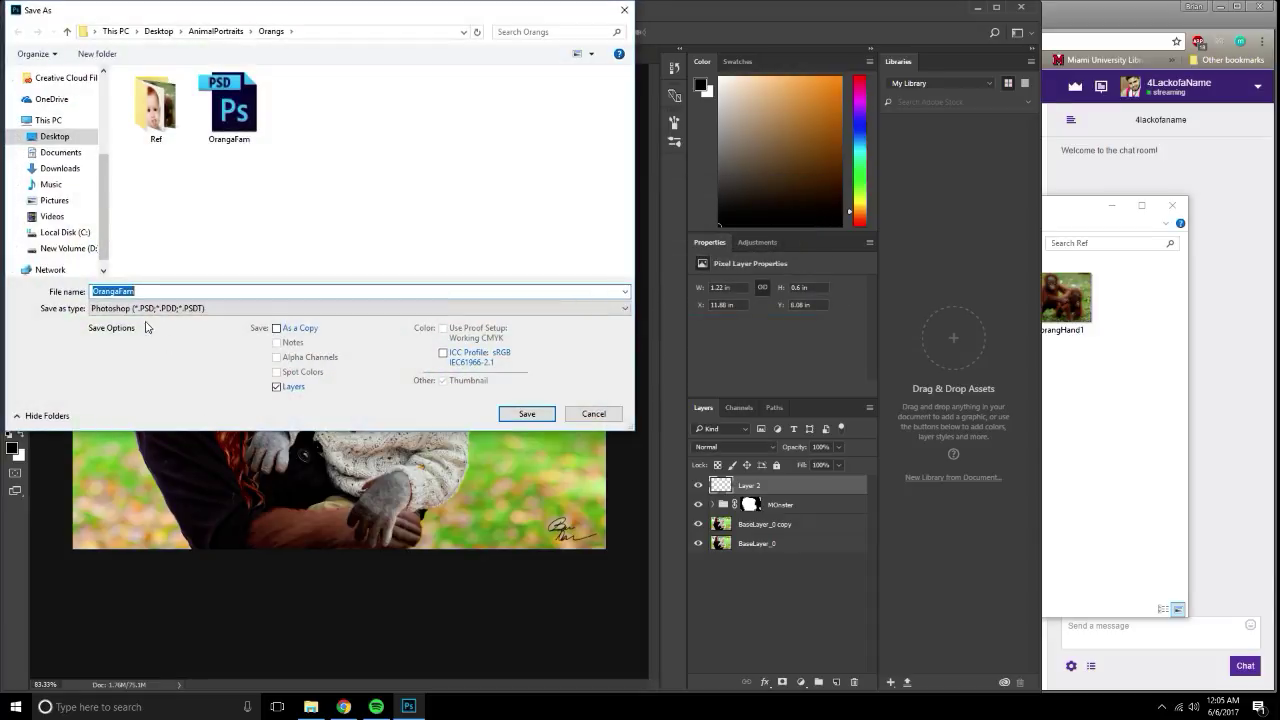
pyautogui.click(146, 309)
pyautogui.click(133, 412)
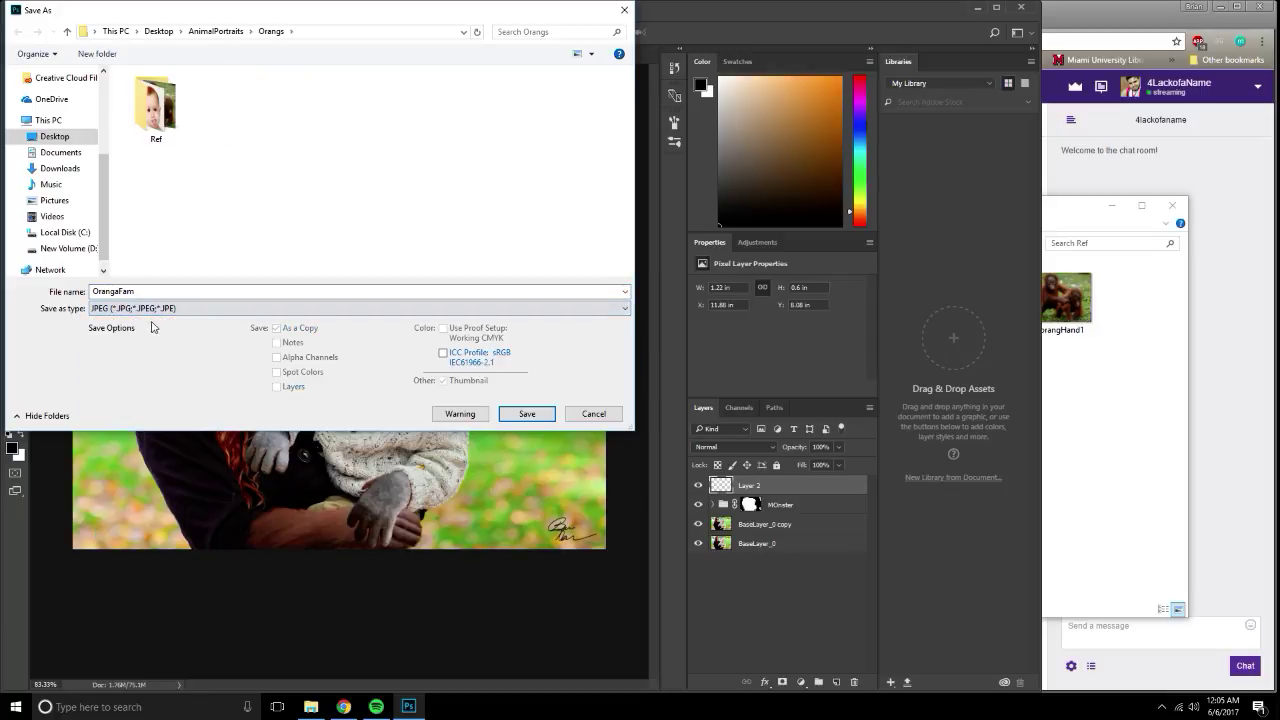
pyautogui.click(522, 416)
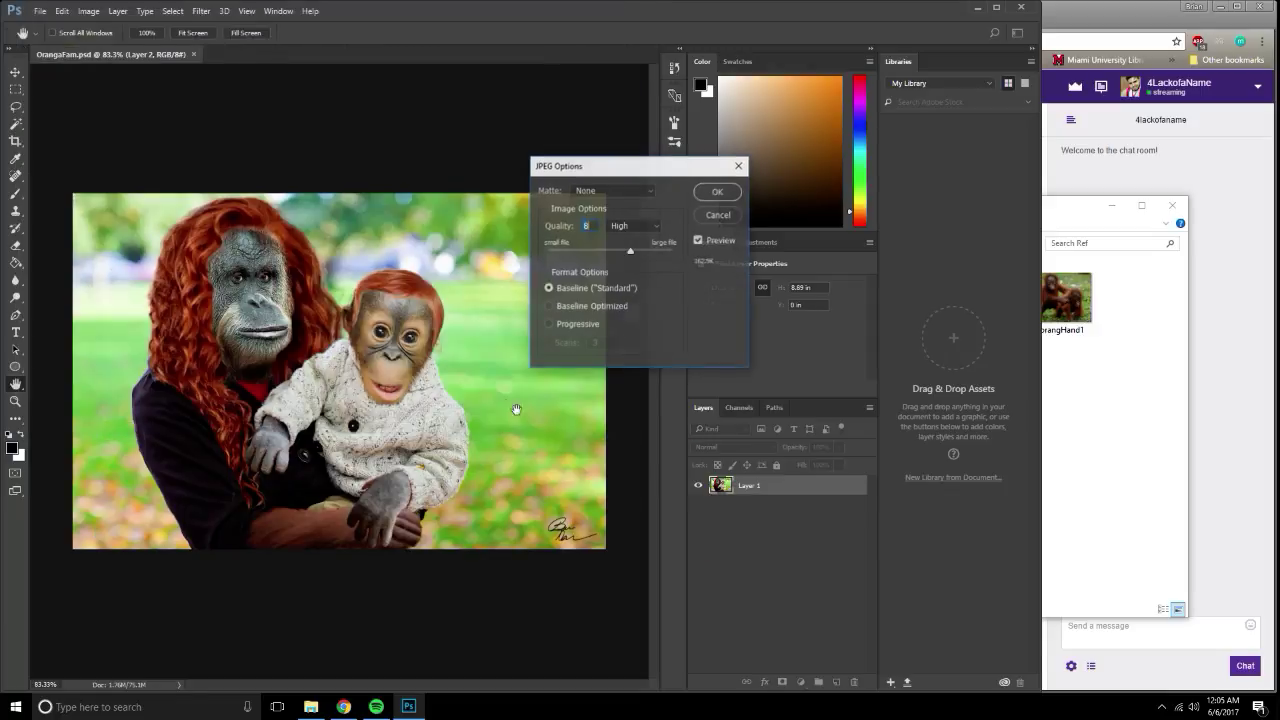
pyautogui.click(714, 196)
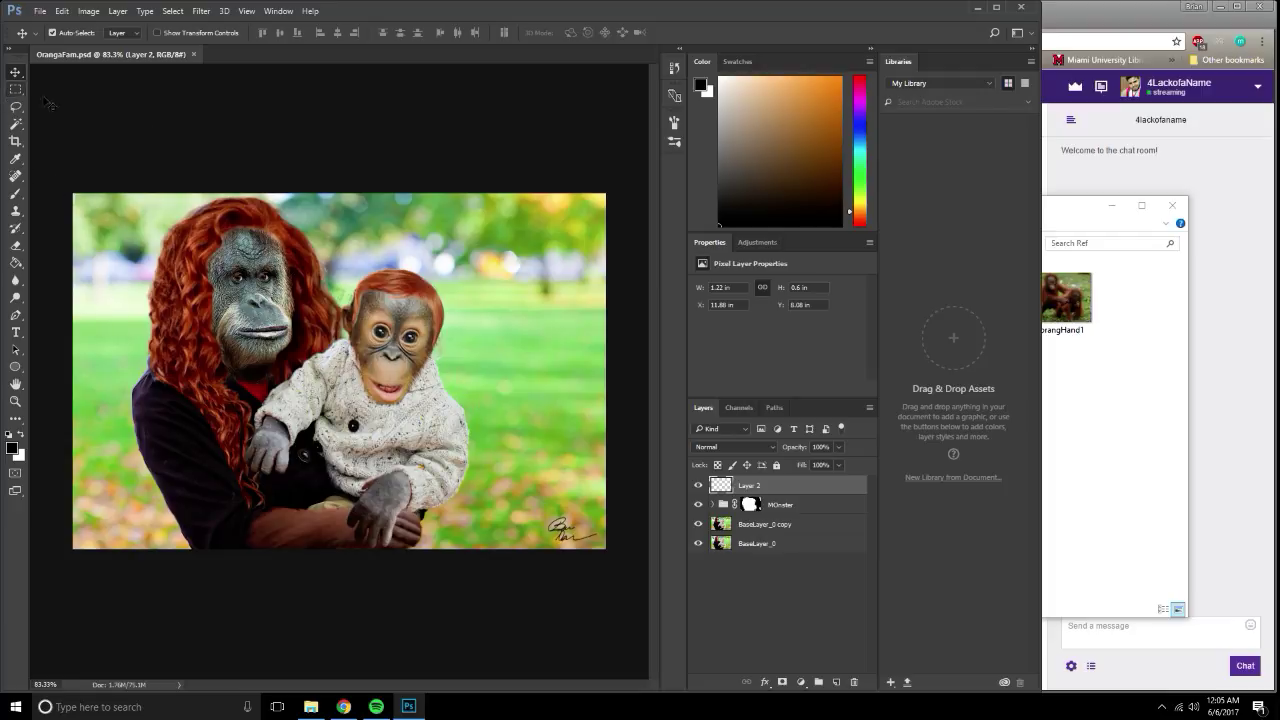
# Add a new empty layer named Layer 3 from the Layers panel menu.
pyautogui.click(869, 407)
pyautogui.click(885, 264)
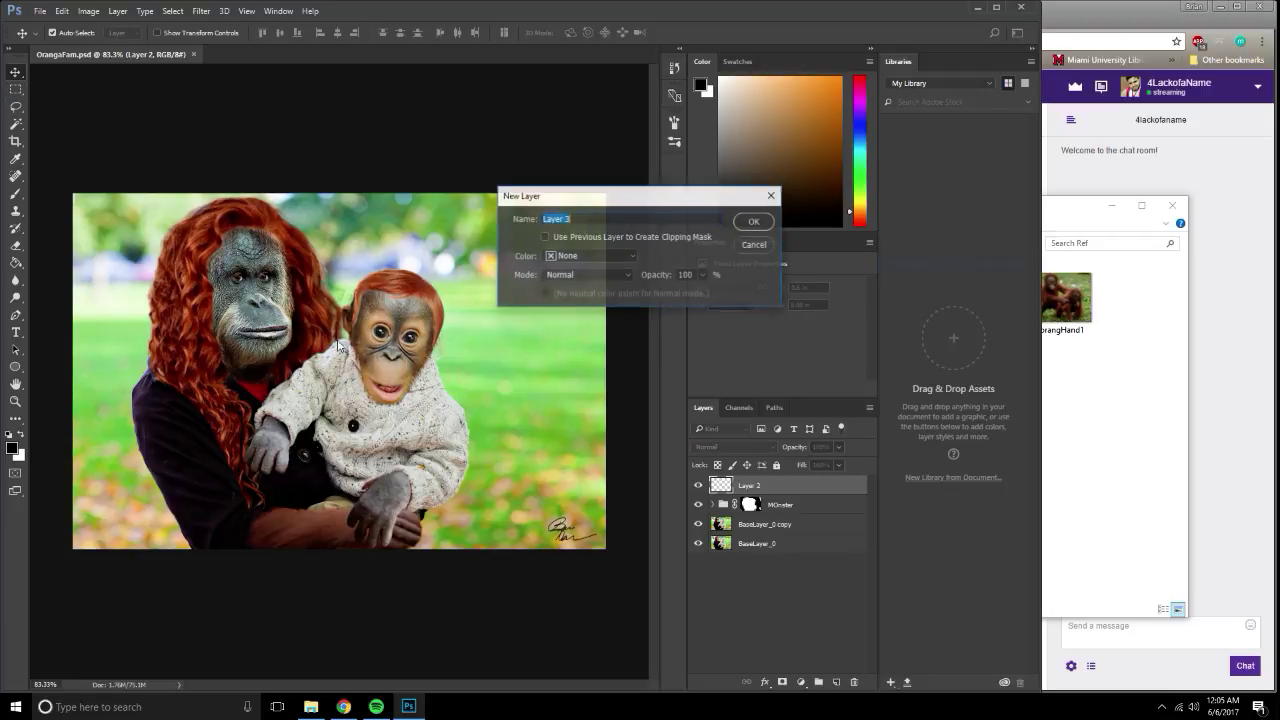
pyautogui.click(753, 224)
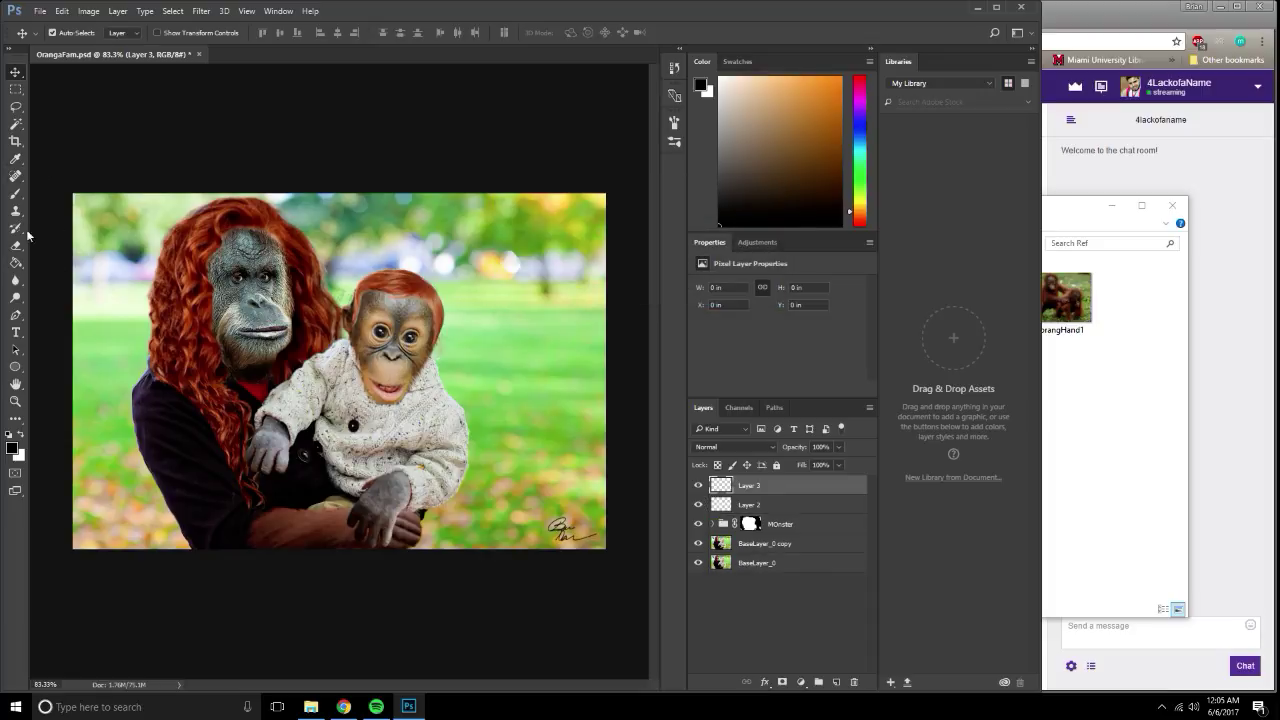
# Type large bold black 'Thanks for watching!' text and move it to the image centre.
pyautogui.click(16, 332)
pyautogui.moveTo(82, 200)
pyautogui.mouseDown()
pyautogui.moveTo(583, 529)
pyautogui.moveTo(582, 541)
pyautogui.mouseUp()
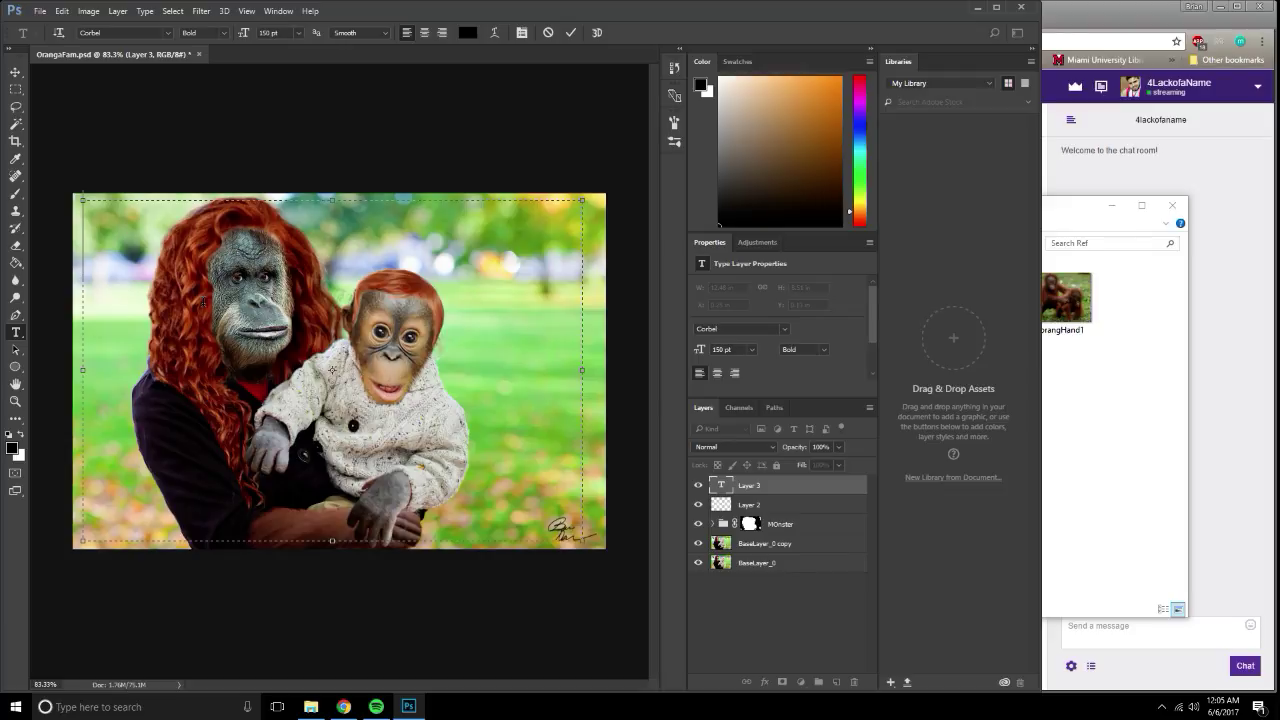
pyautogui.write('Thank')
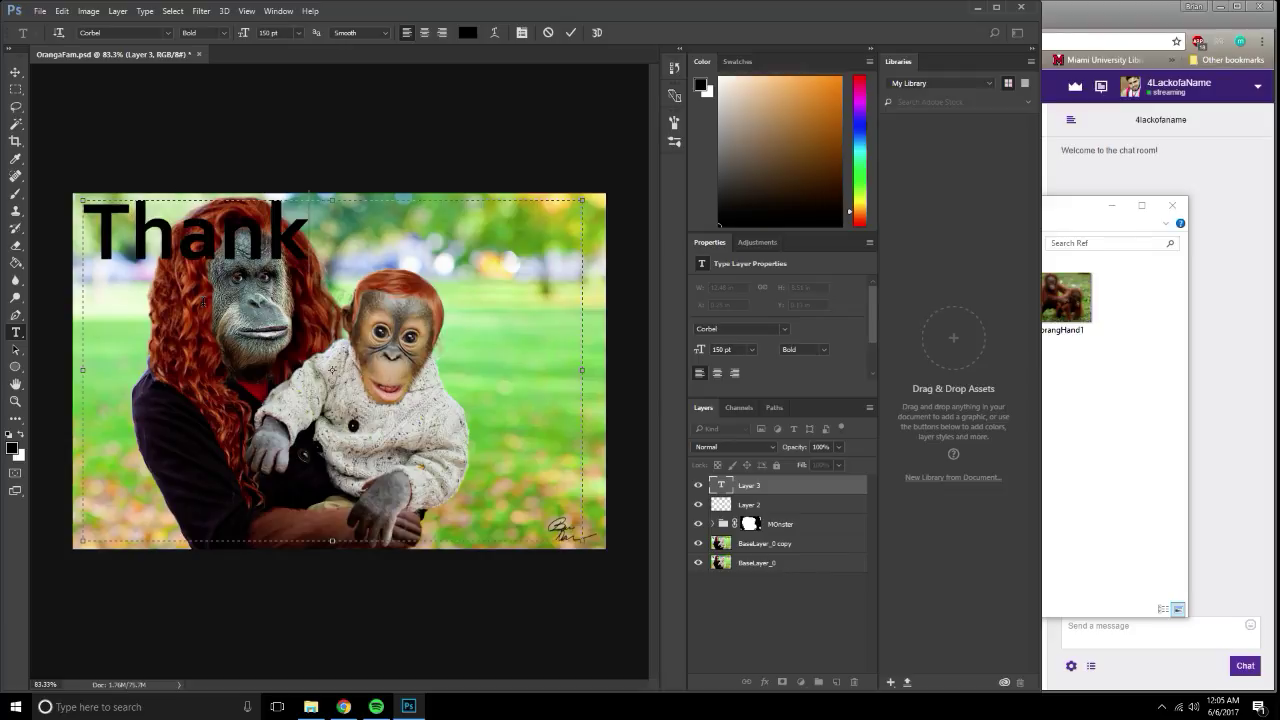
pyautogui.write('s for ')
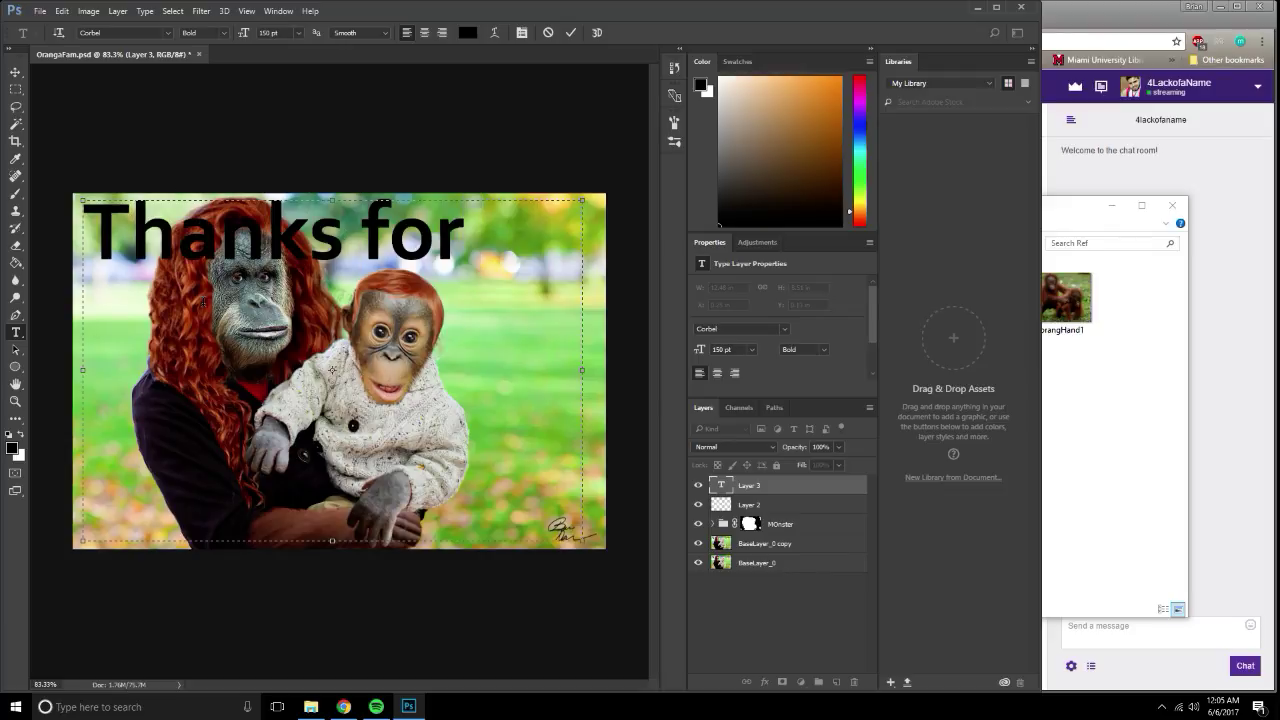
pyautogui.write('watching')
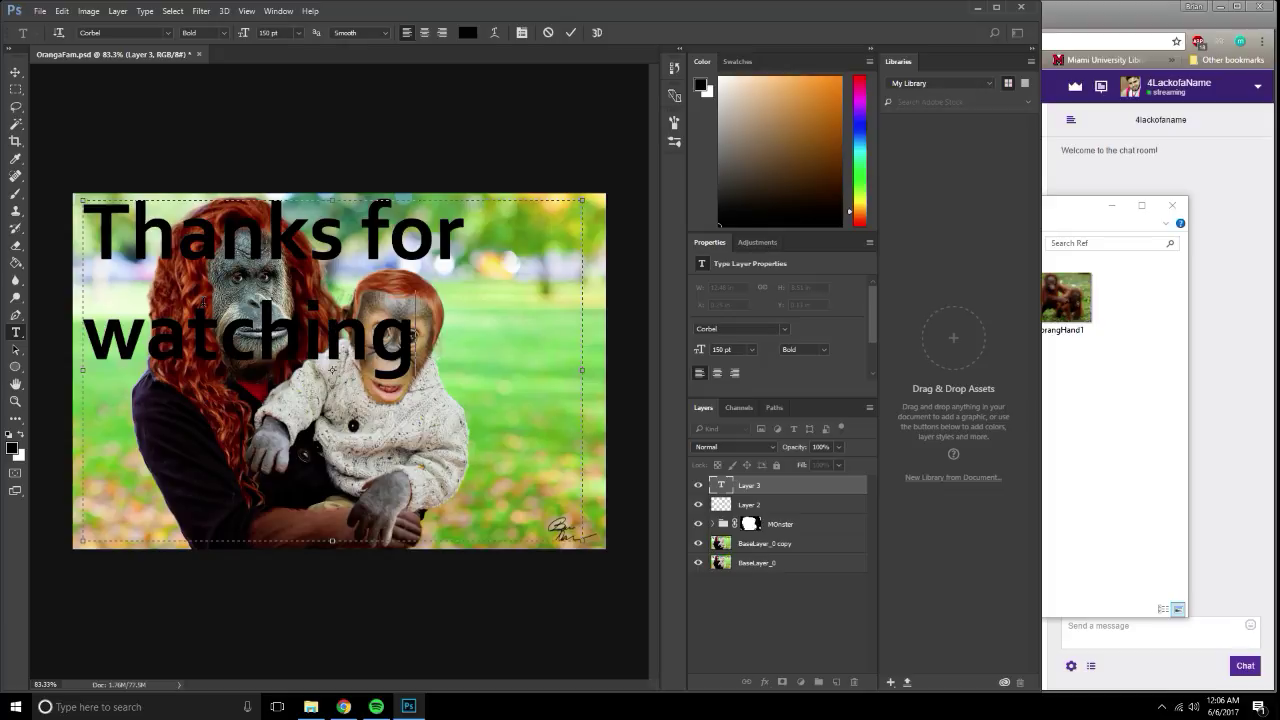
pyautogui.write('!')
pyautogui.click(15, 72)
pyautogui.moveTo(317, 264); pyautogui.dragTo(365, 337)
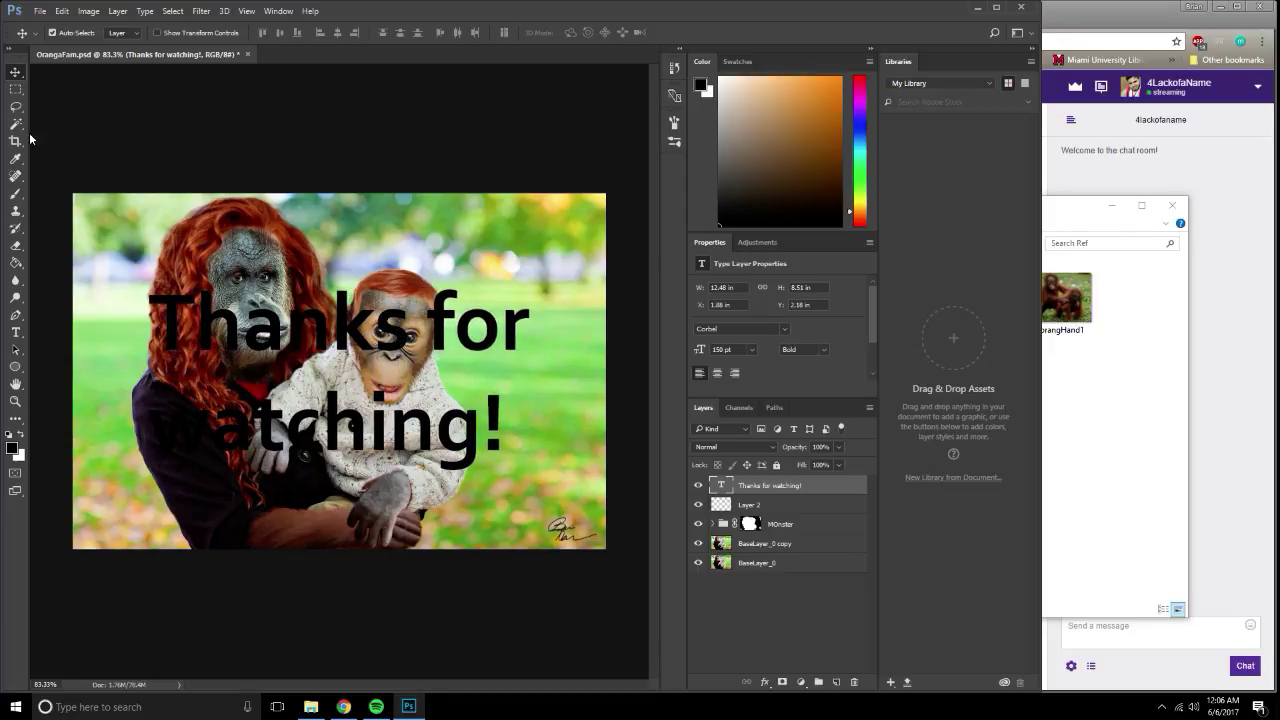
# Set the foreground colour to teal #20a4b0.
pyautogui.click(14, 448)
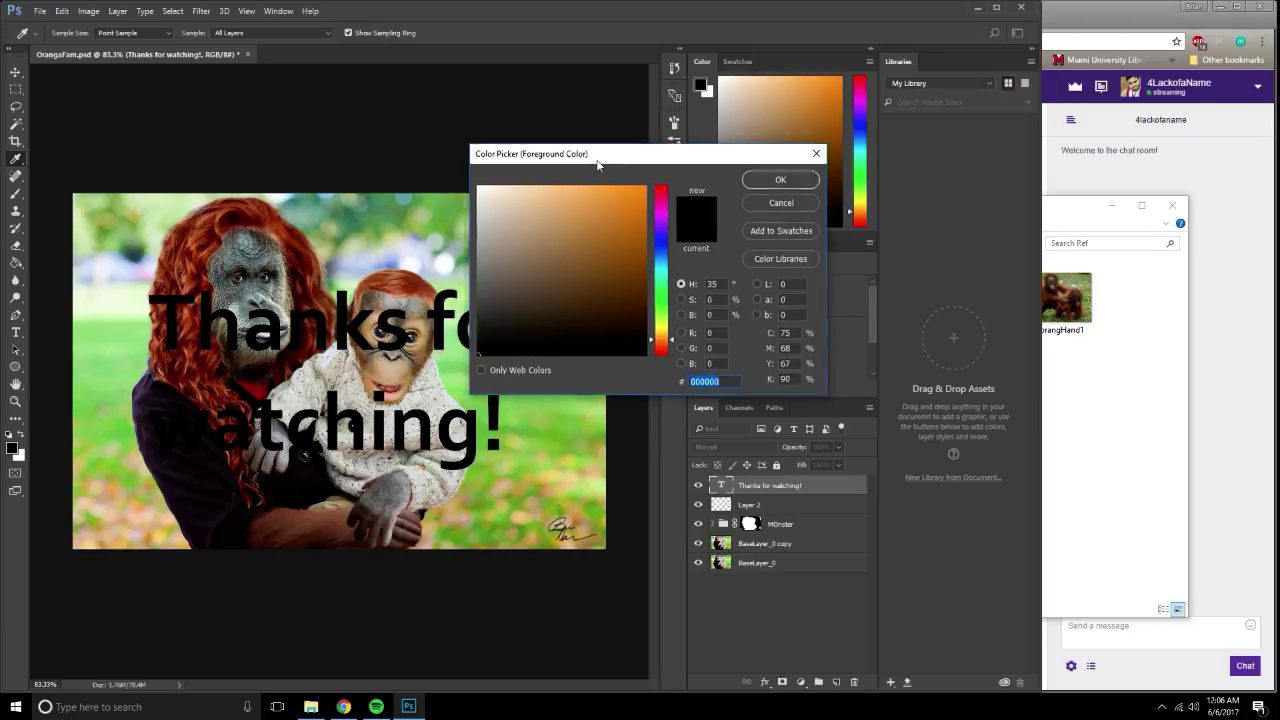
pyautogui.write('b1803b')
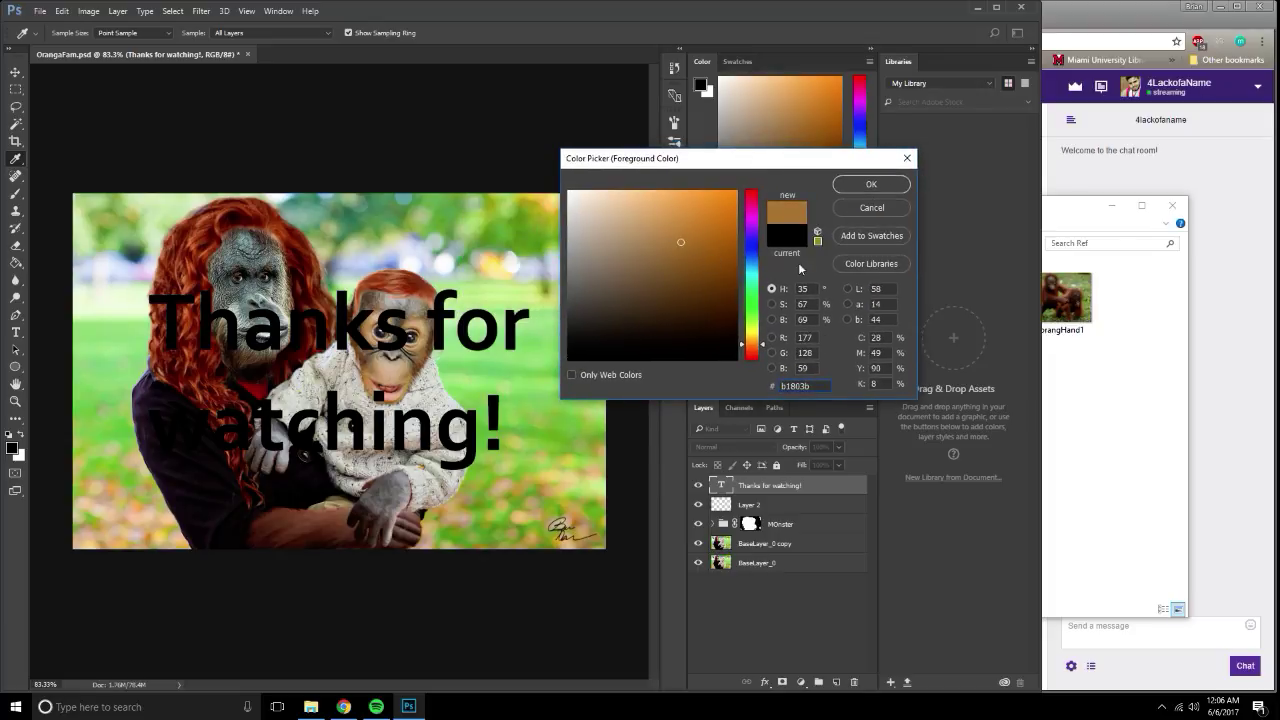
pyautogui.moveTo(758, 310); pyautogui.dragTo(757, 273)
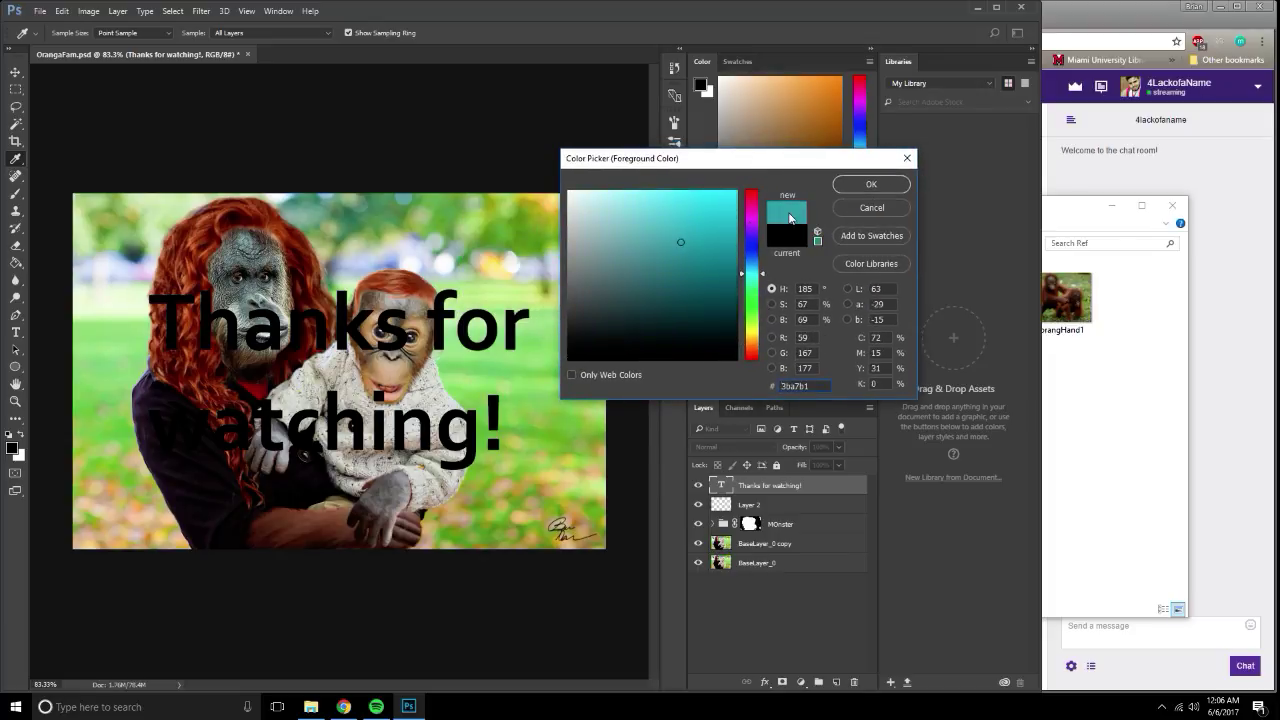
pyautogui.click(705, 249)
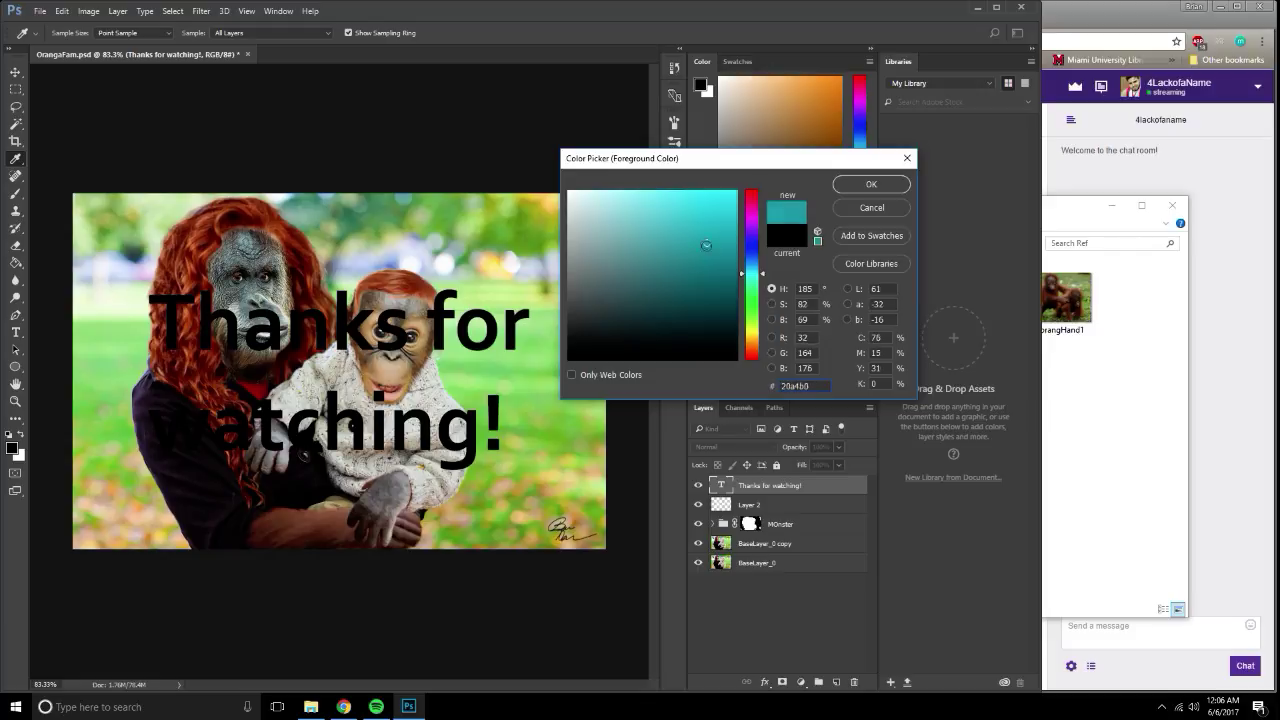
pyautogui.click(855, 194)
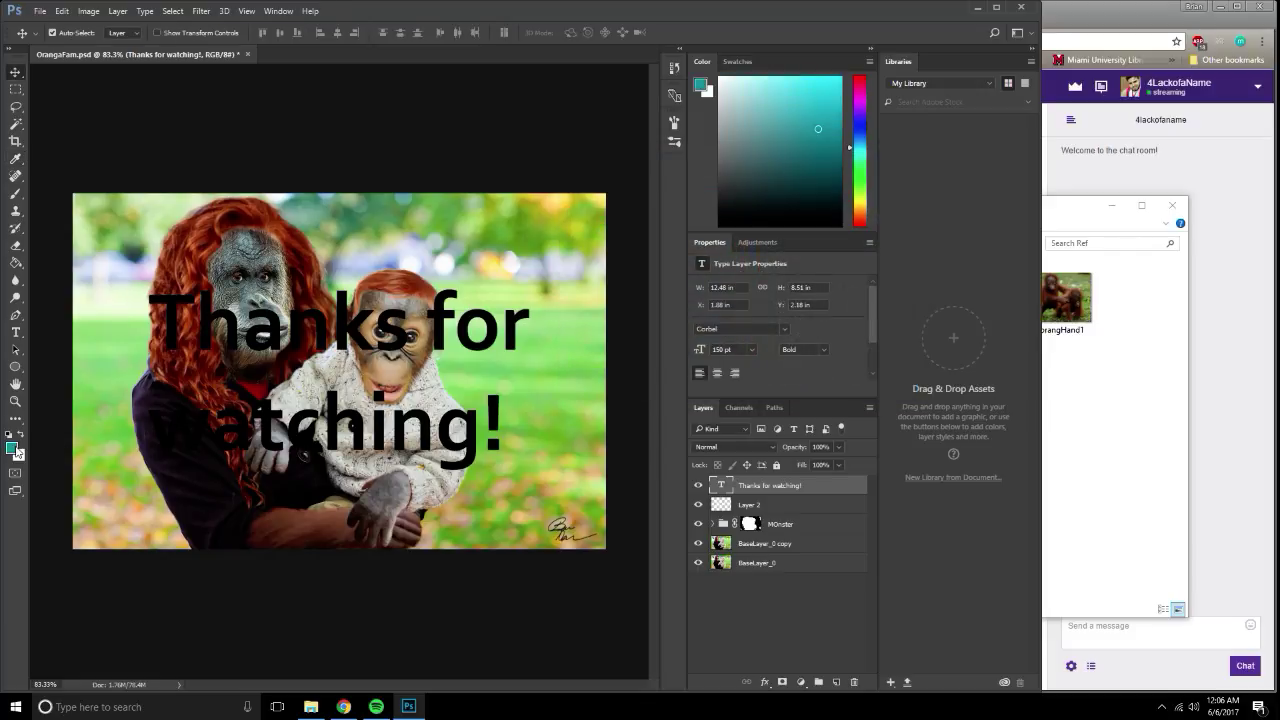
# Reopen the colour picker and the text layer's Layer Style, closing both without changes.
pyautogui.click(13, 447)
pyautogui.press('v')
pyautogui.click(906, 158)
pyautogui.doubleClick(766, 486)
pyautogui.doubleClick(820, 490)
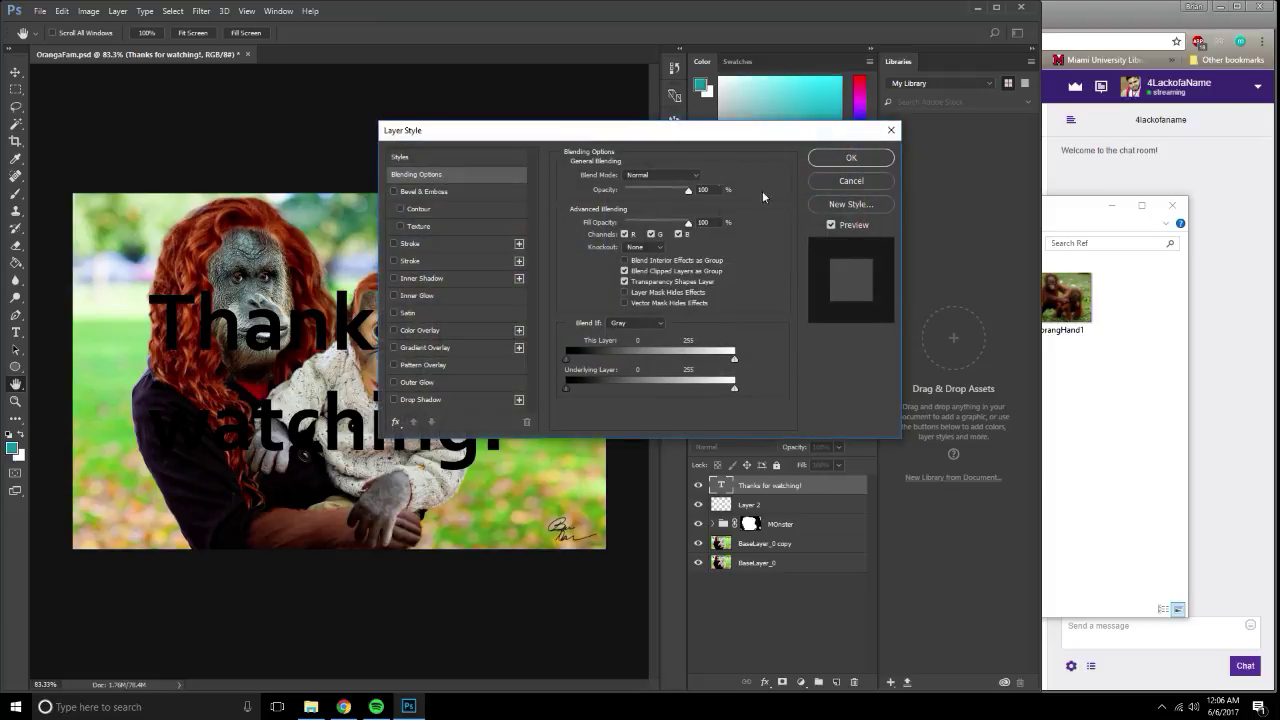
pyautogui.moveTo(610, 145)
pyautogui.mouseDown()
pyautogui.moveTo(656, 155)
pyautogui.moveTo(774, 119)
pyautogui.mouseUp()
pyautogui.click(1020, 132)
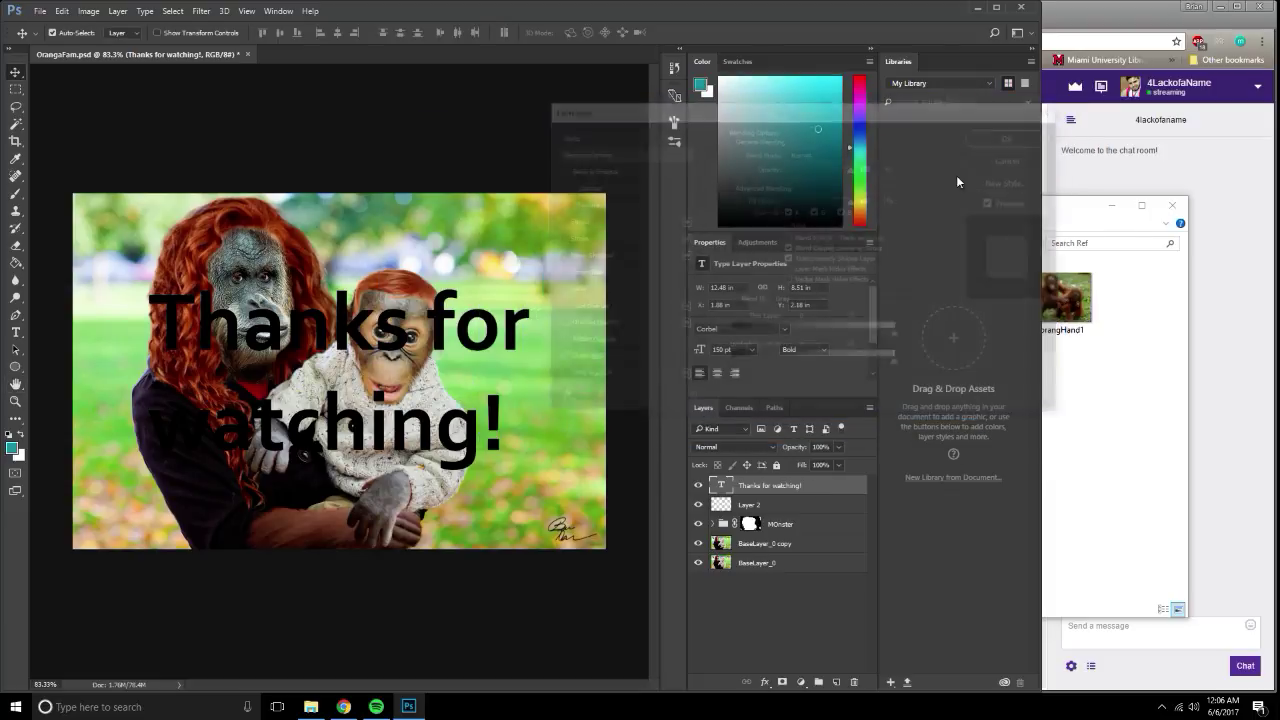